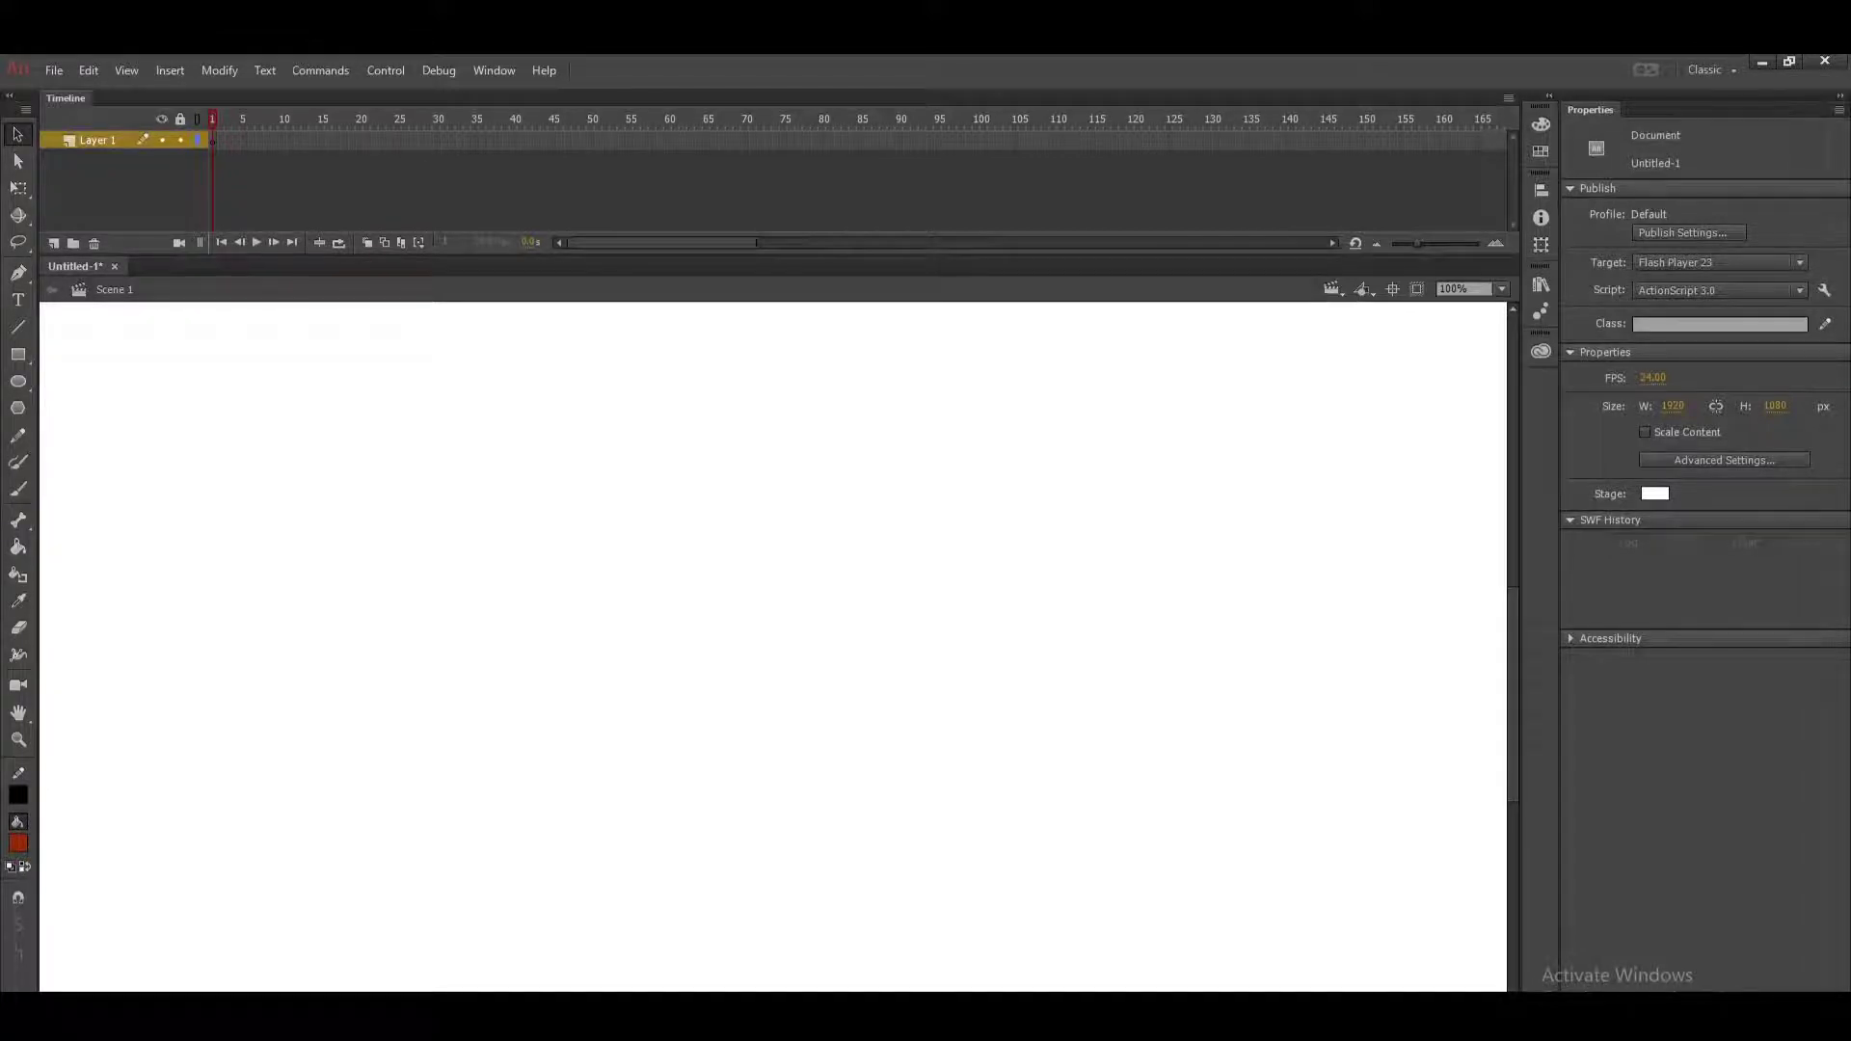
Import the beast406sm image from the Desktop's camera folder onto the stage.
key(ctrl+minus)
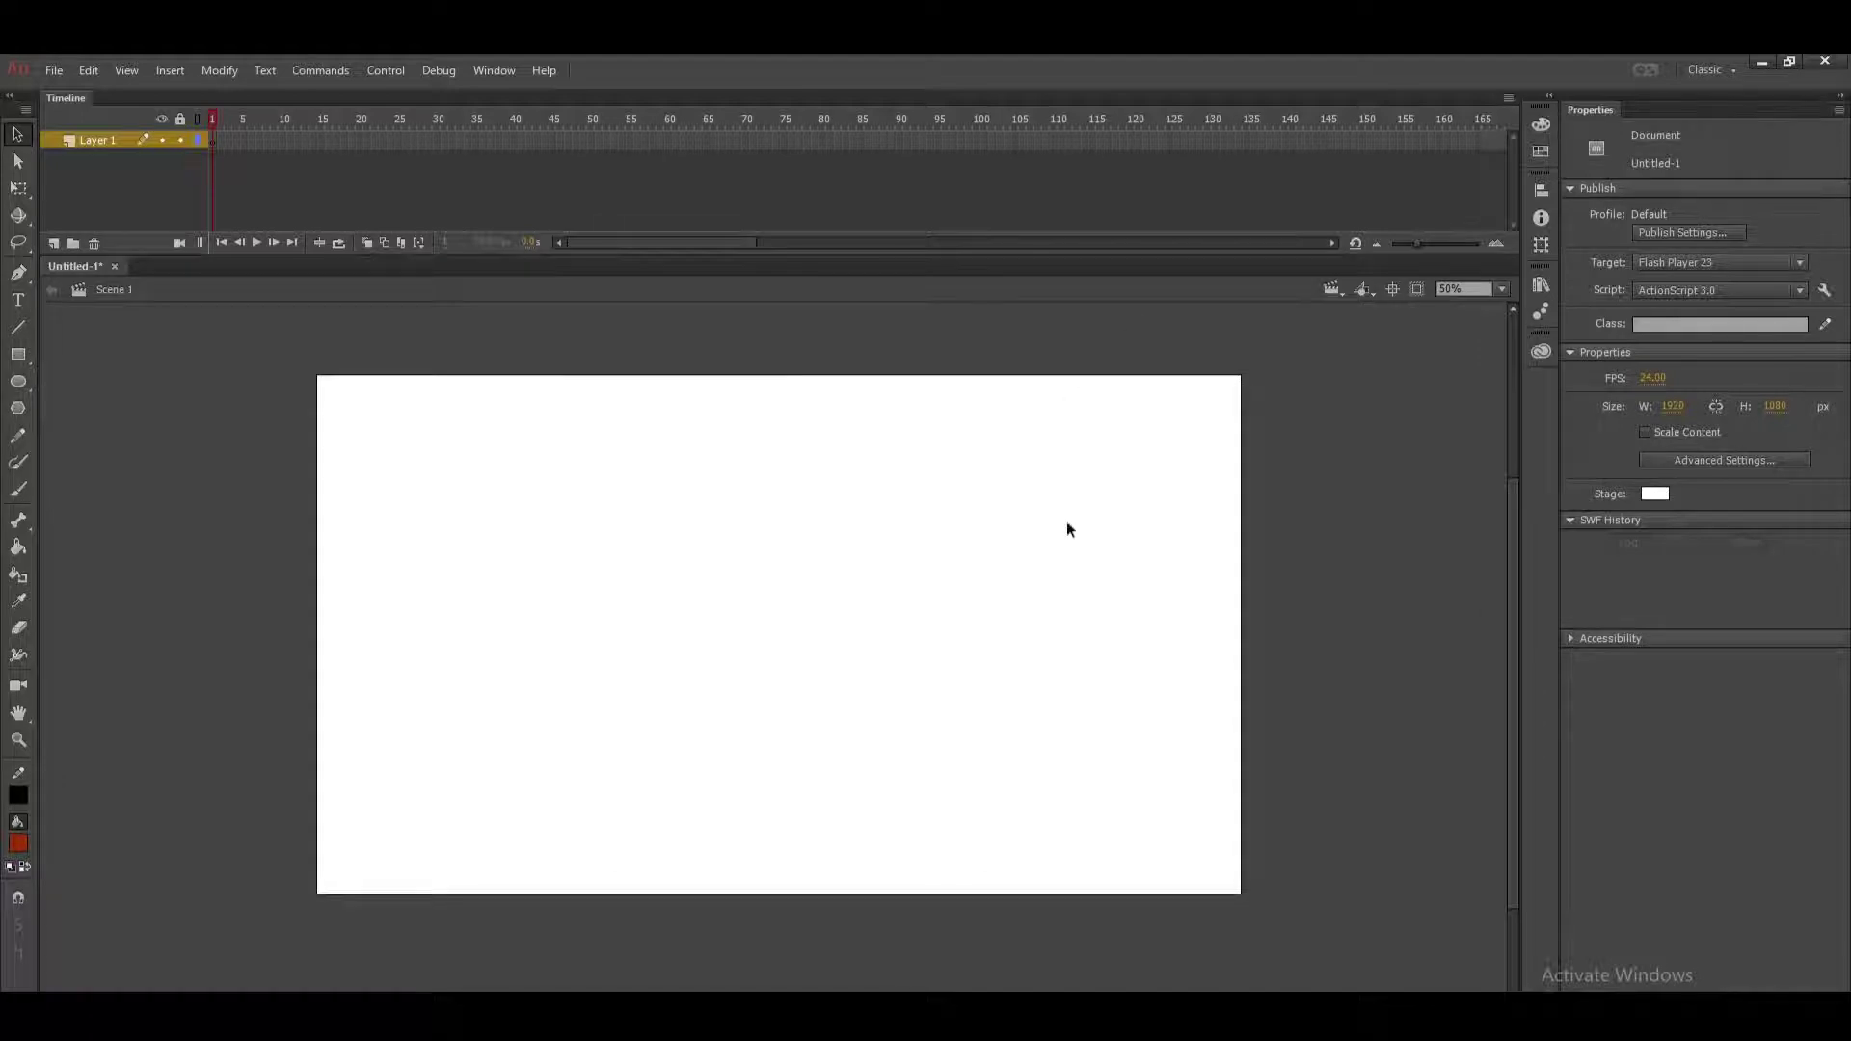
key(ctrl+equal)
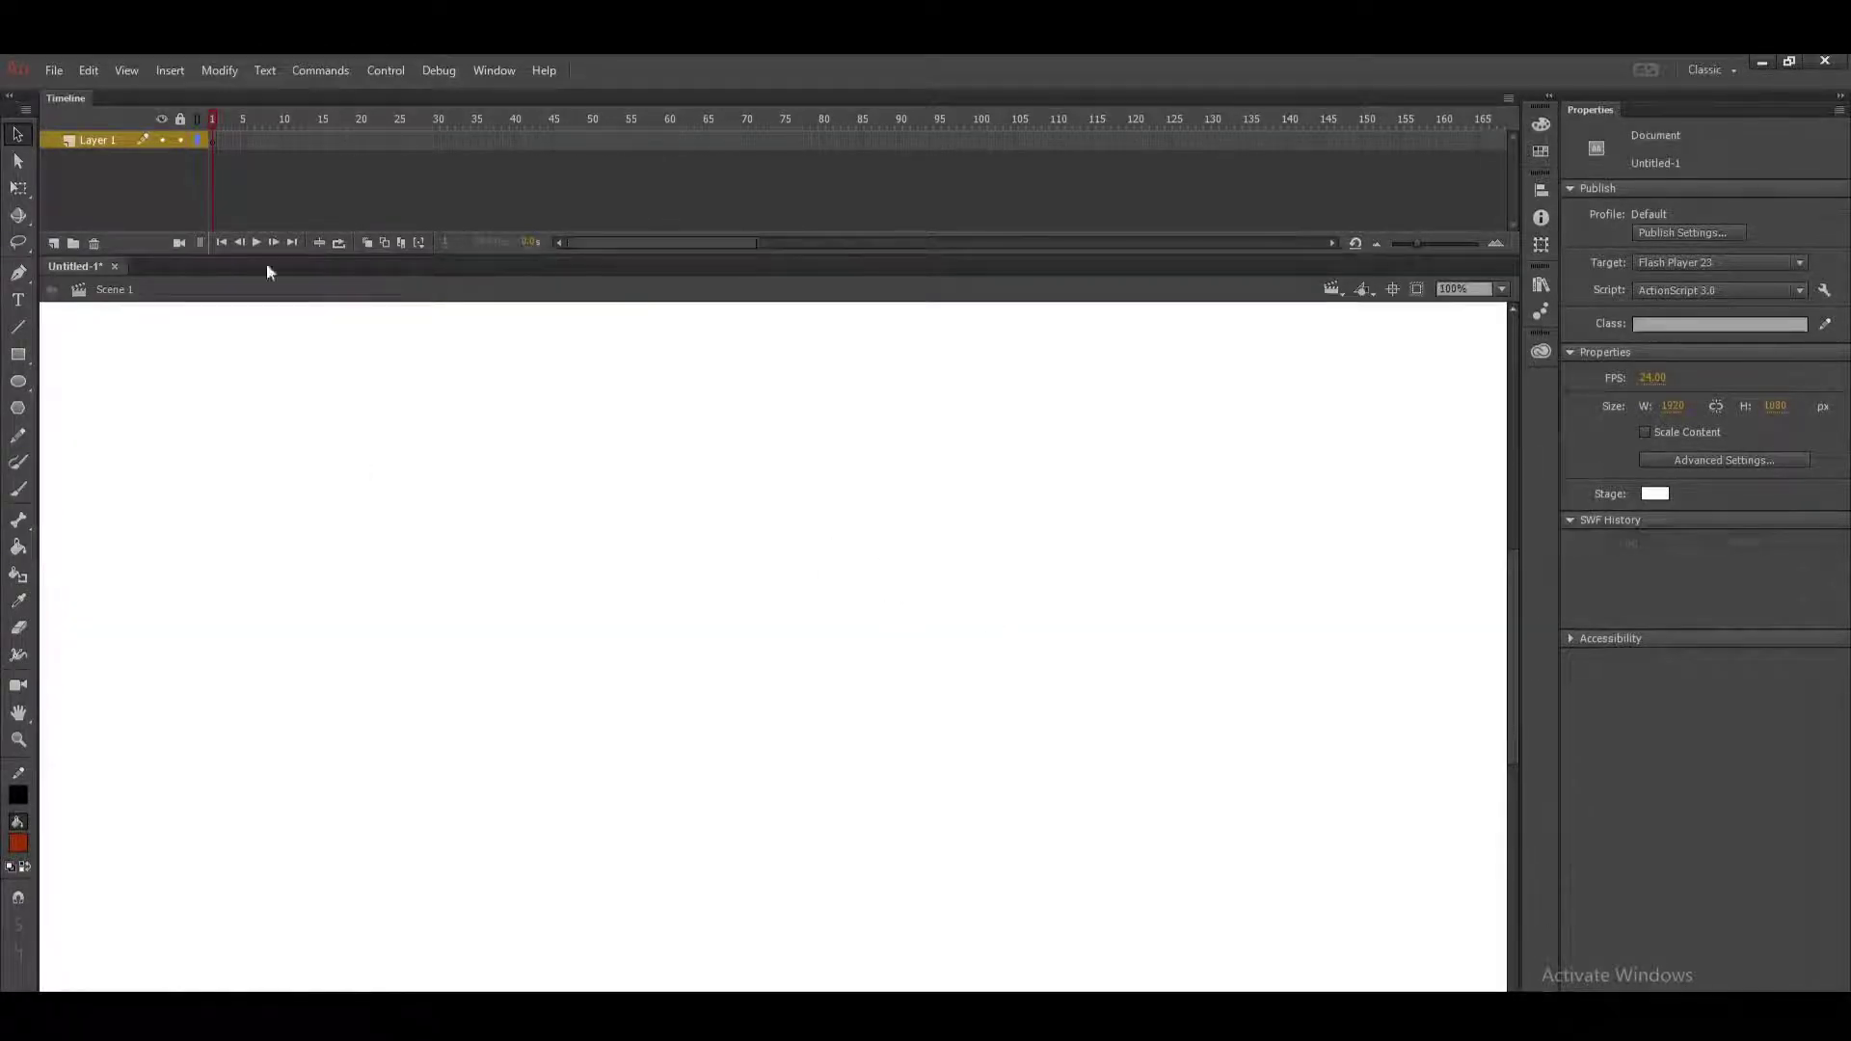
click(60, 71)
mouse_move(152, 370)
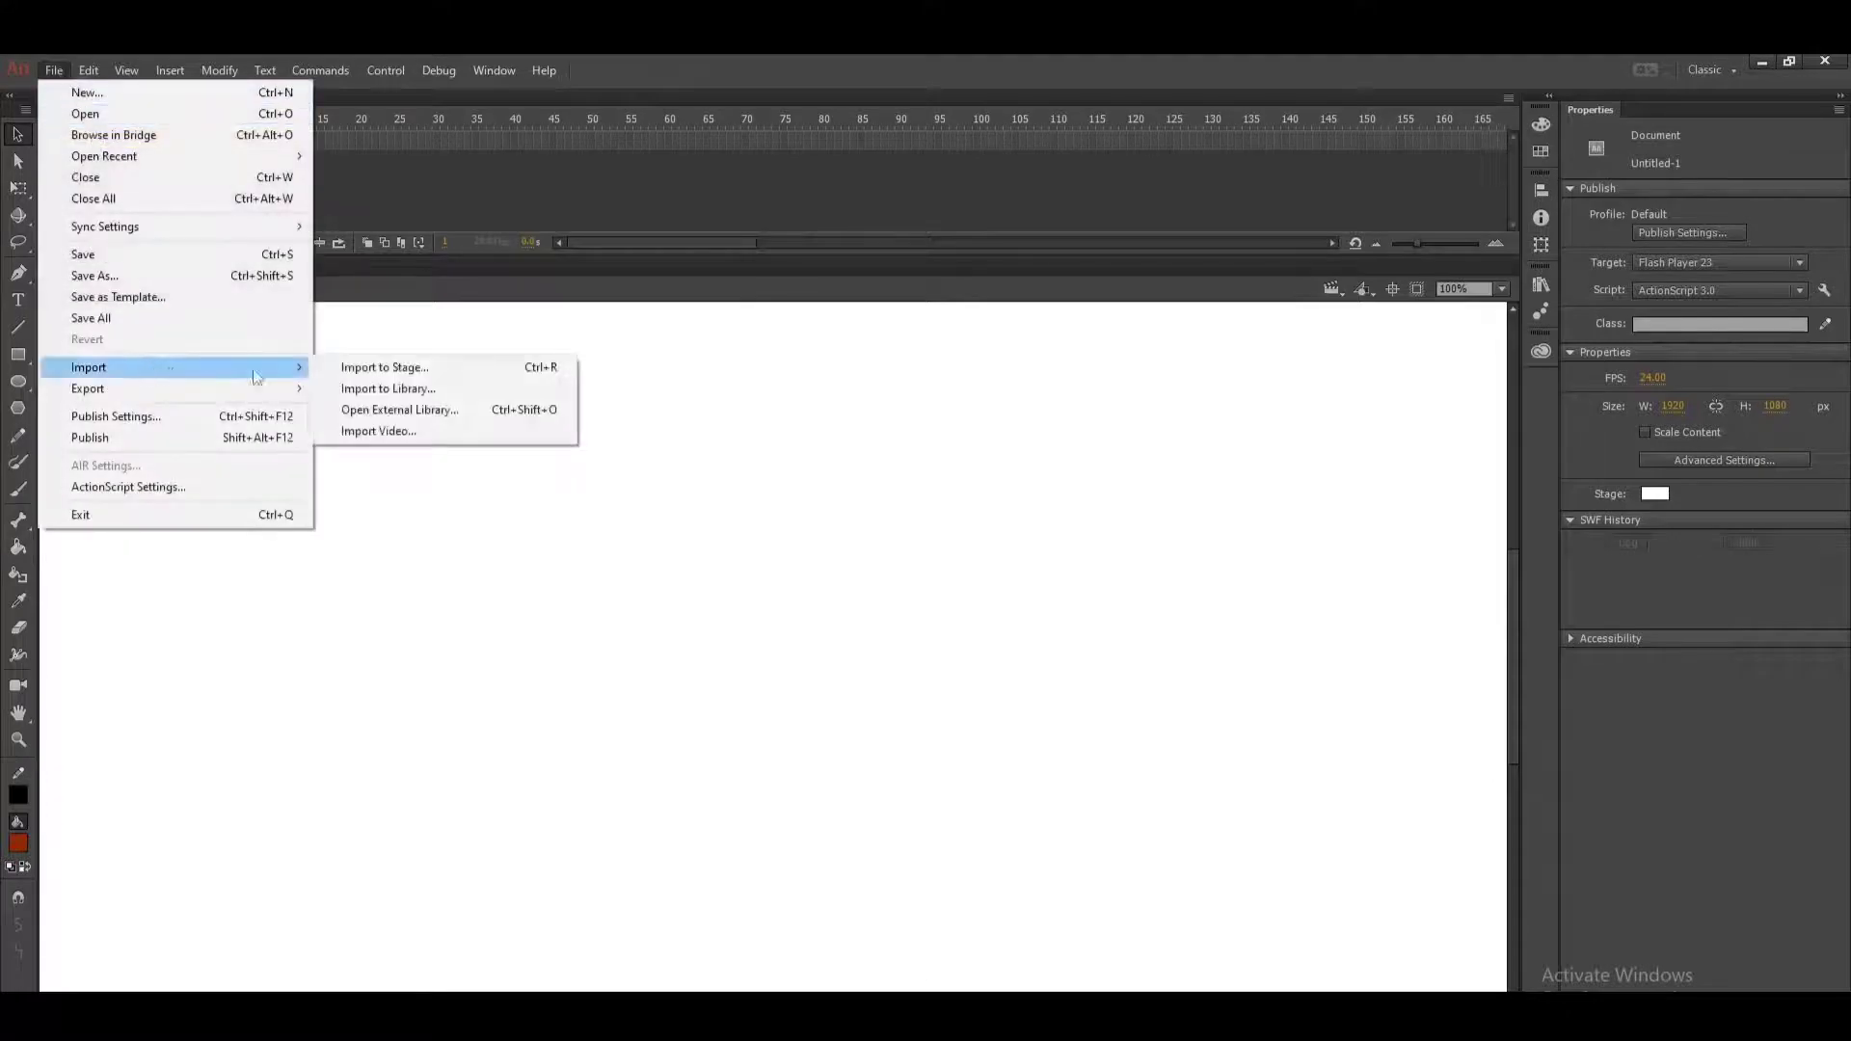
click(390, 372)
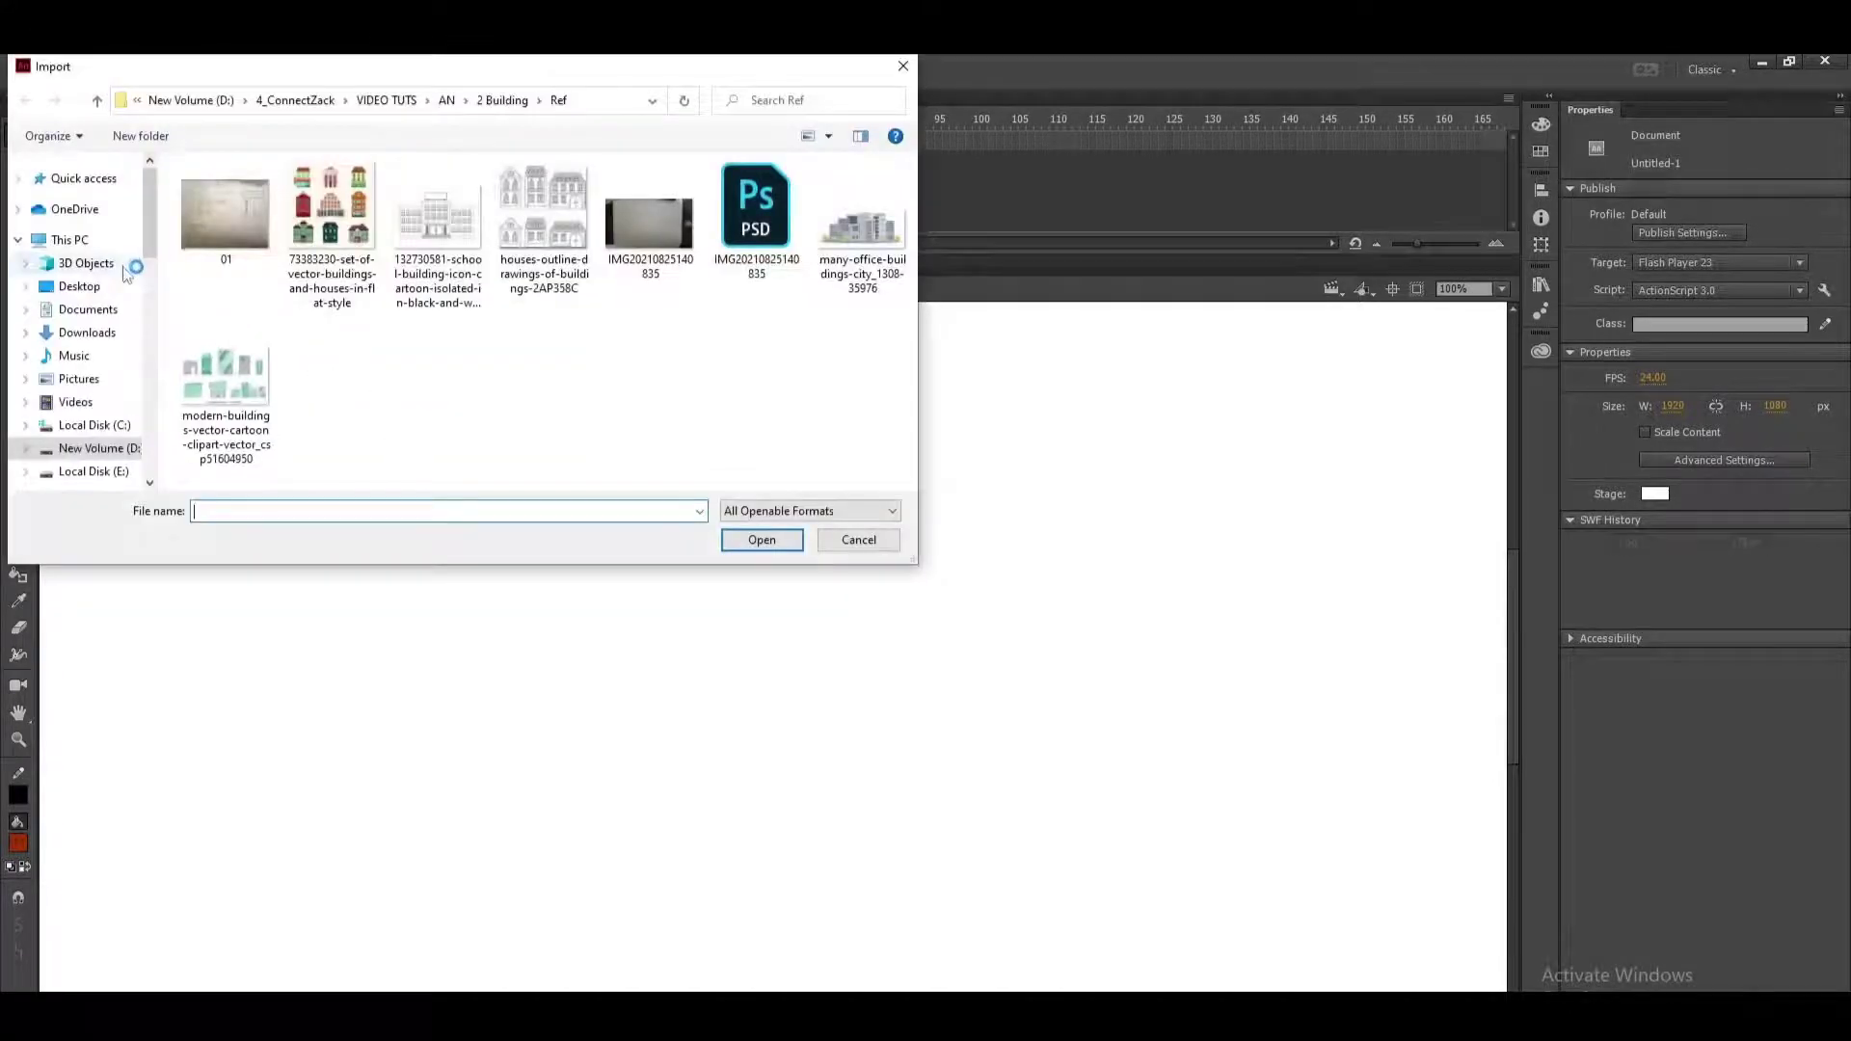
click(86, 287)
double_click(225, 209)
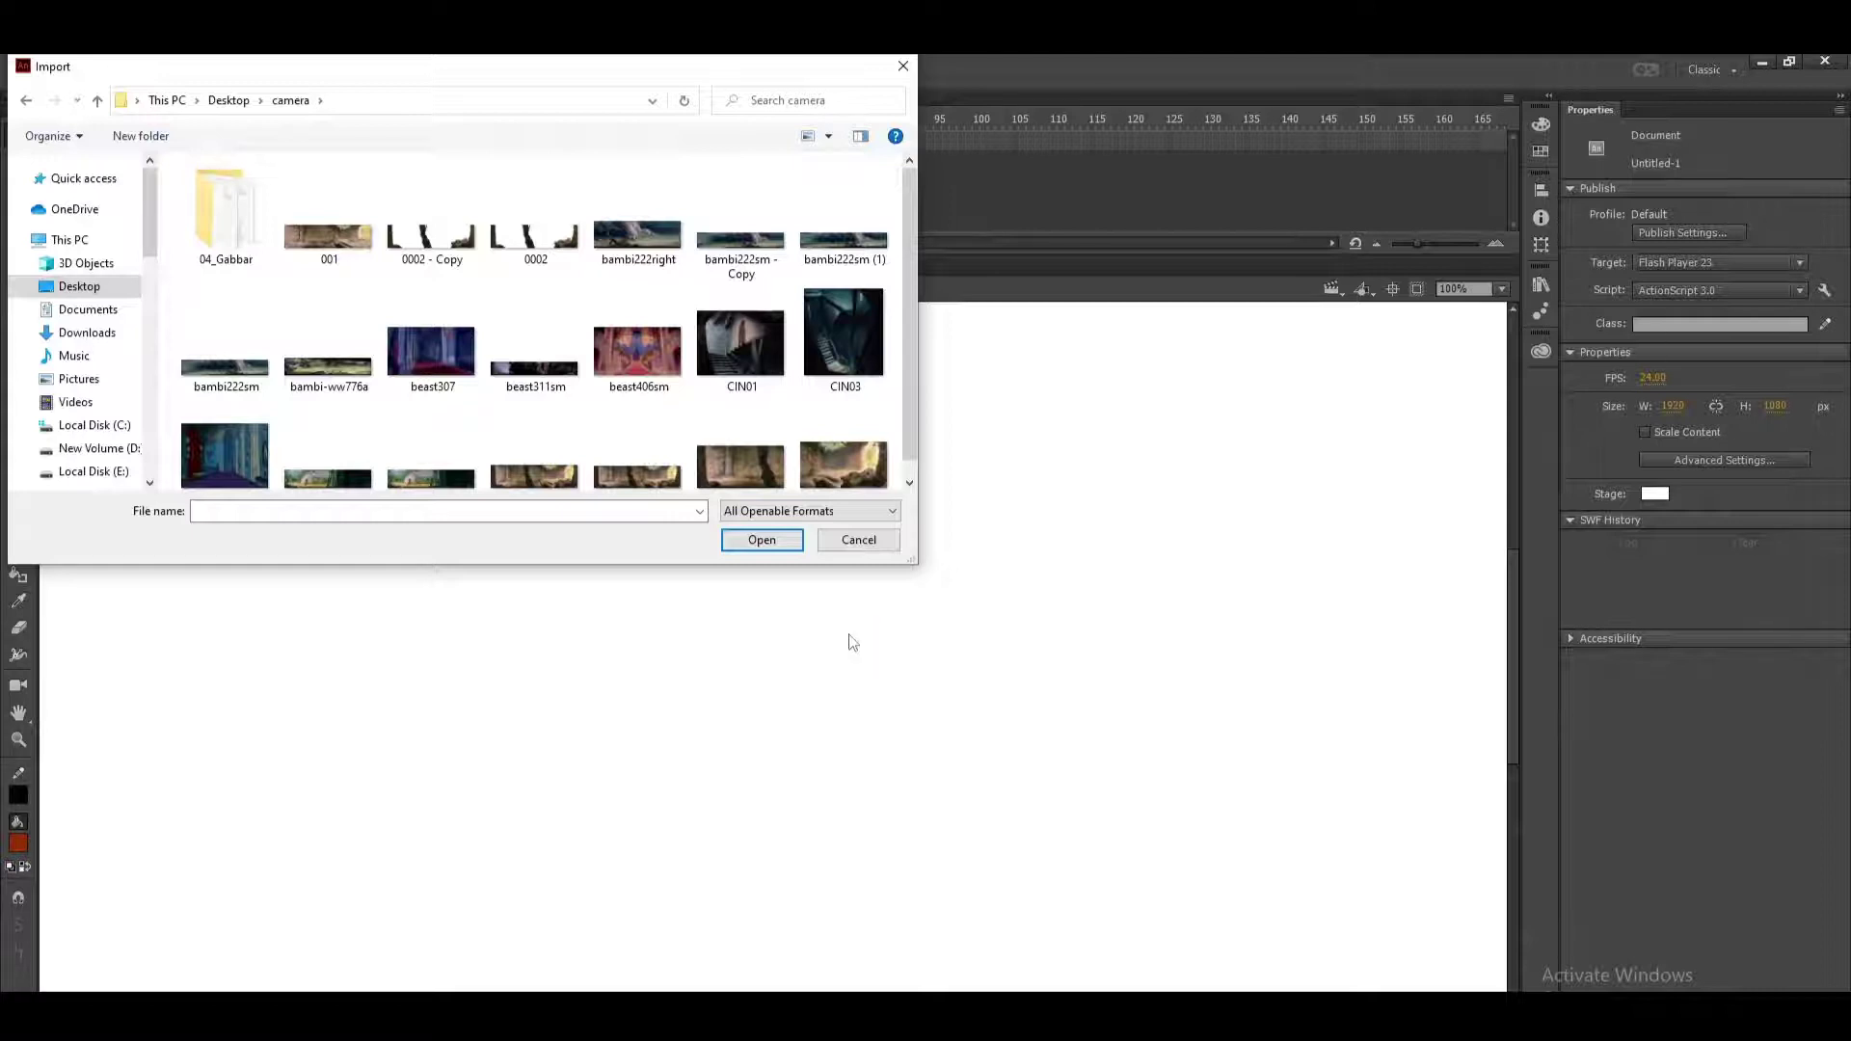
click(657, 374)
click(758, 540)
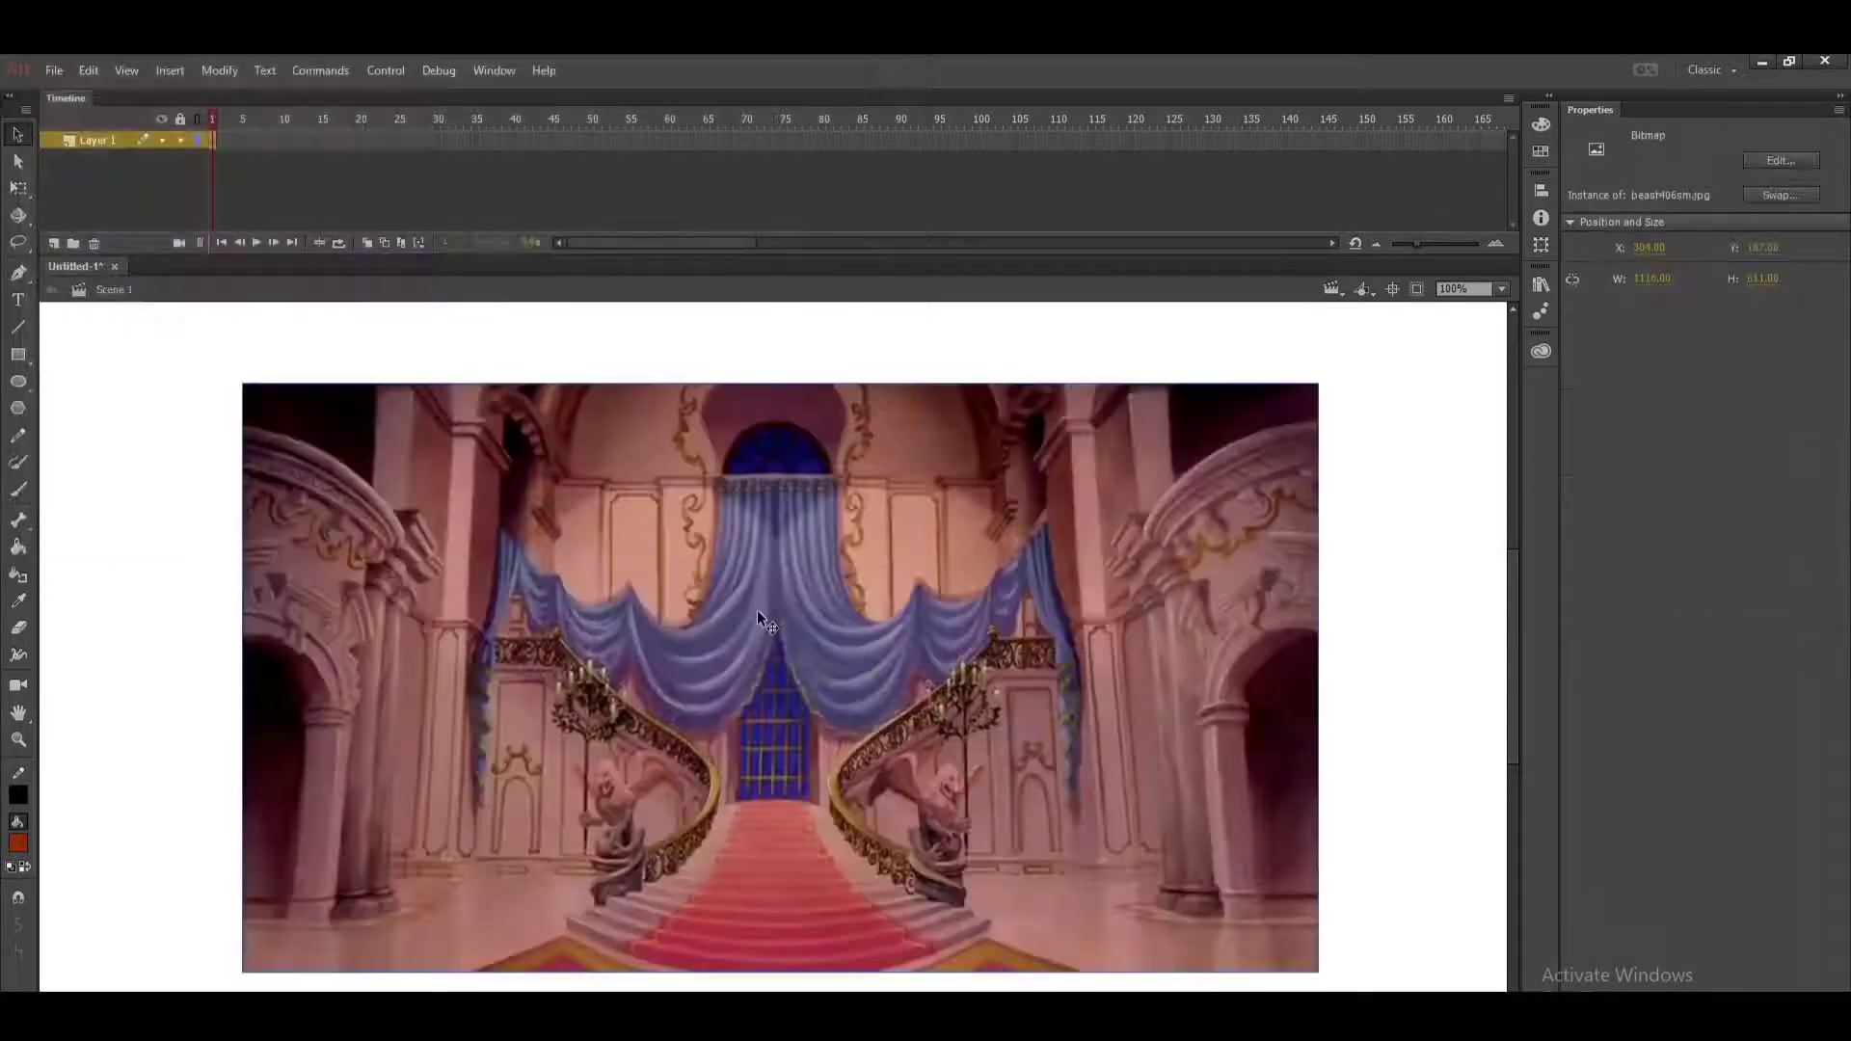
Scale the imported image to about 1976 × 1075 px and position it to cover the stage.
key(ctrl+minus)
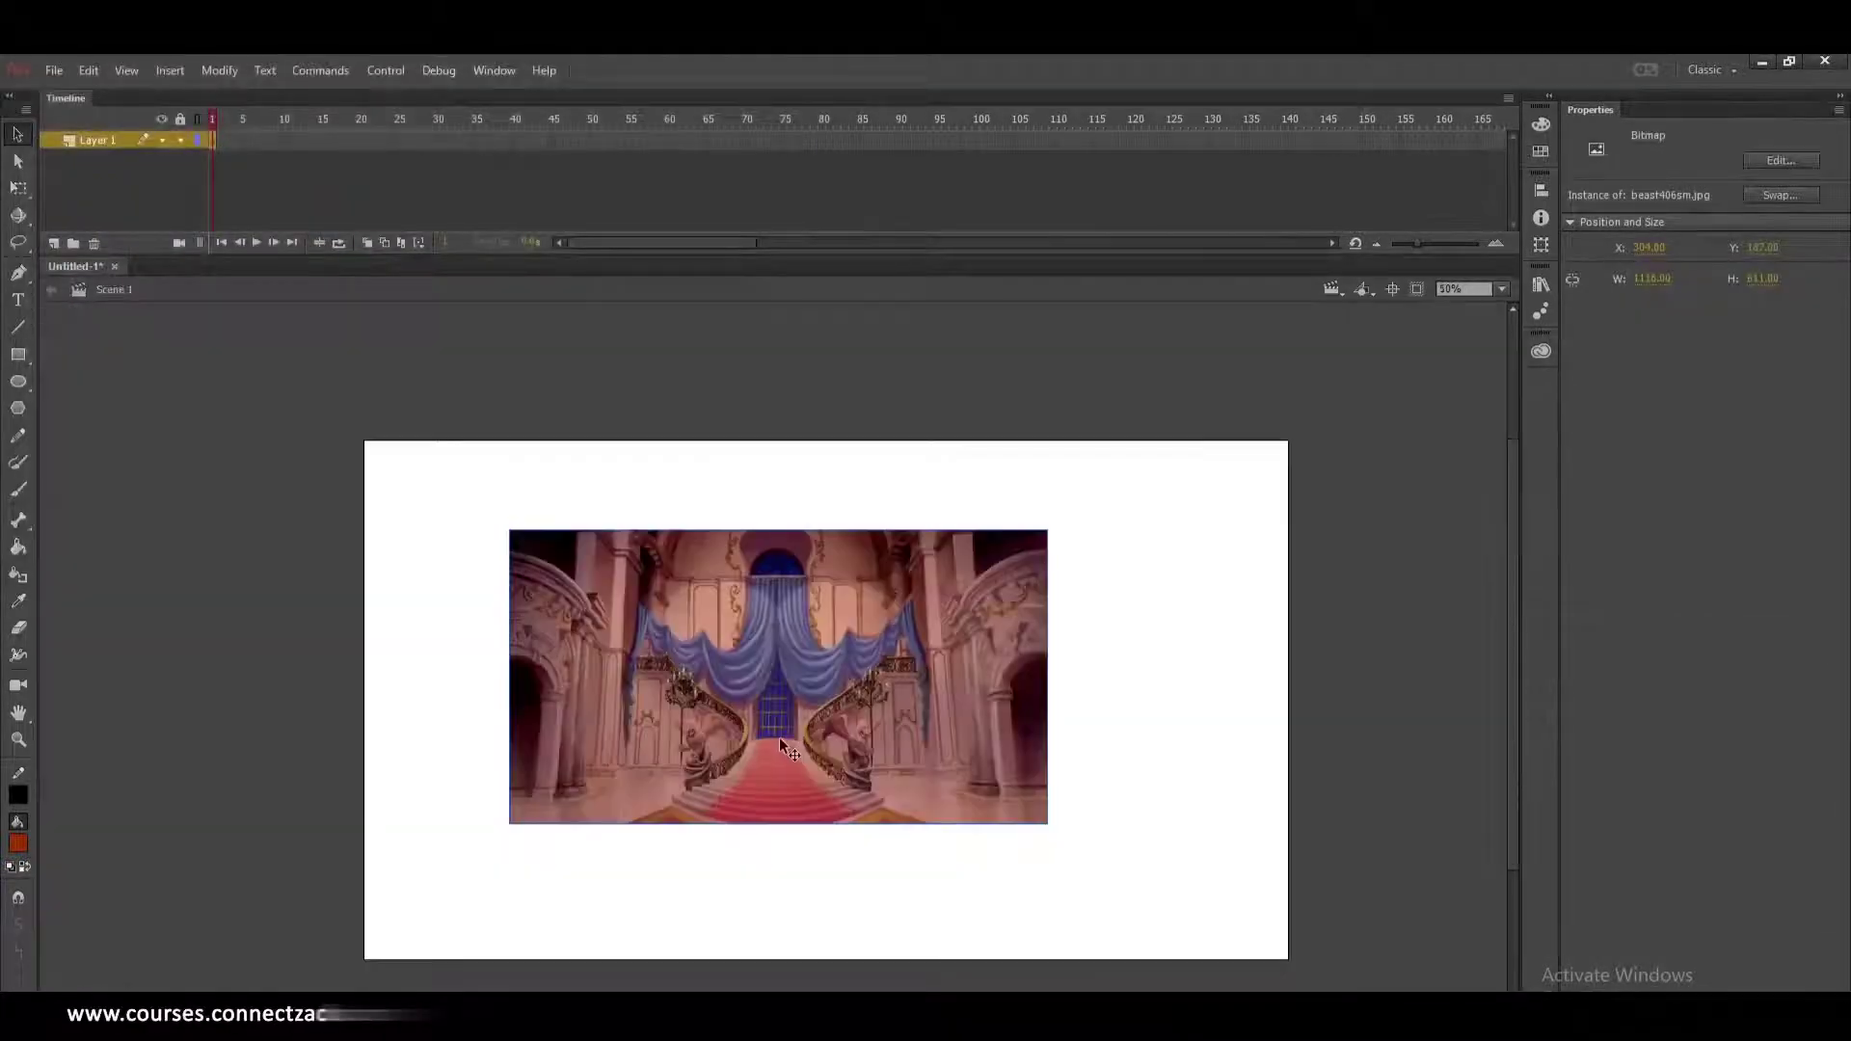
key(q)
drag(1048, 526, 1260, 412)
drag(1044, 562, 1086, 588)
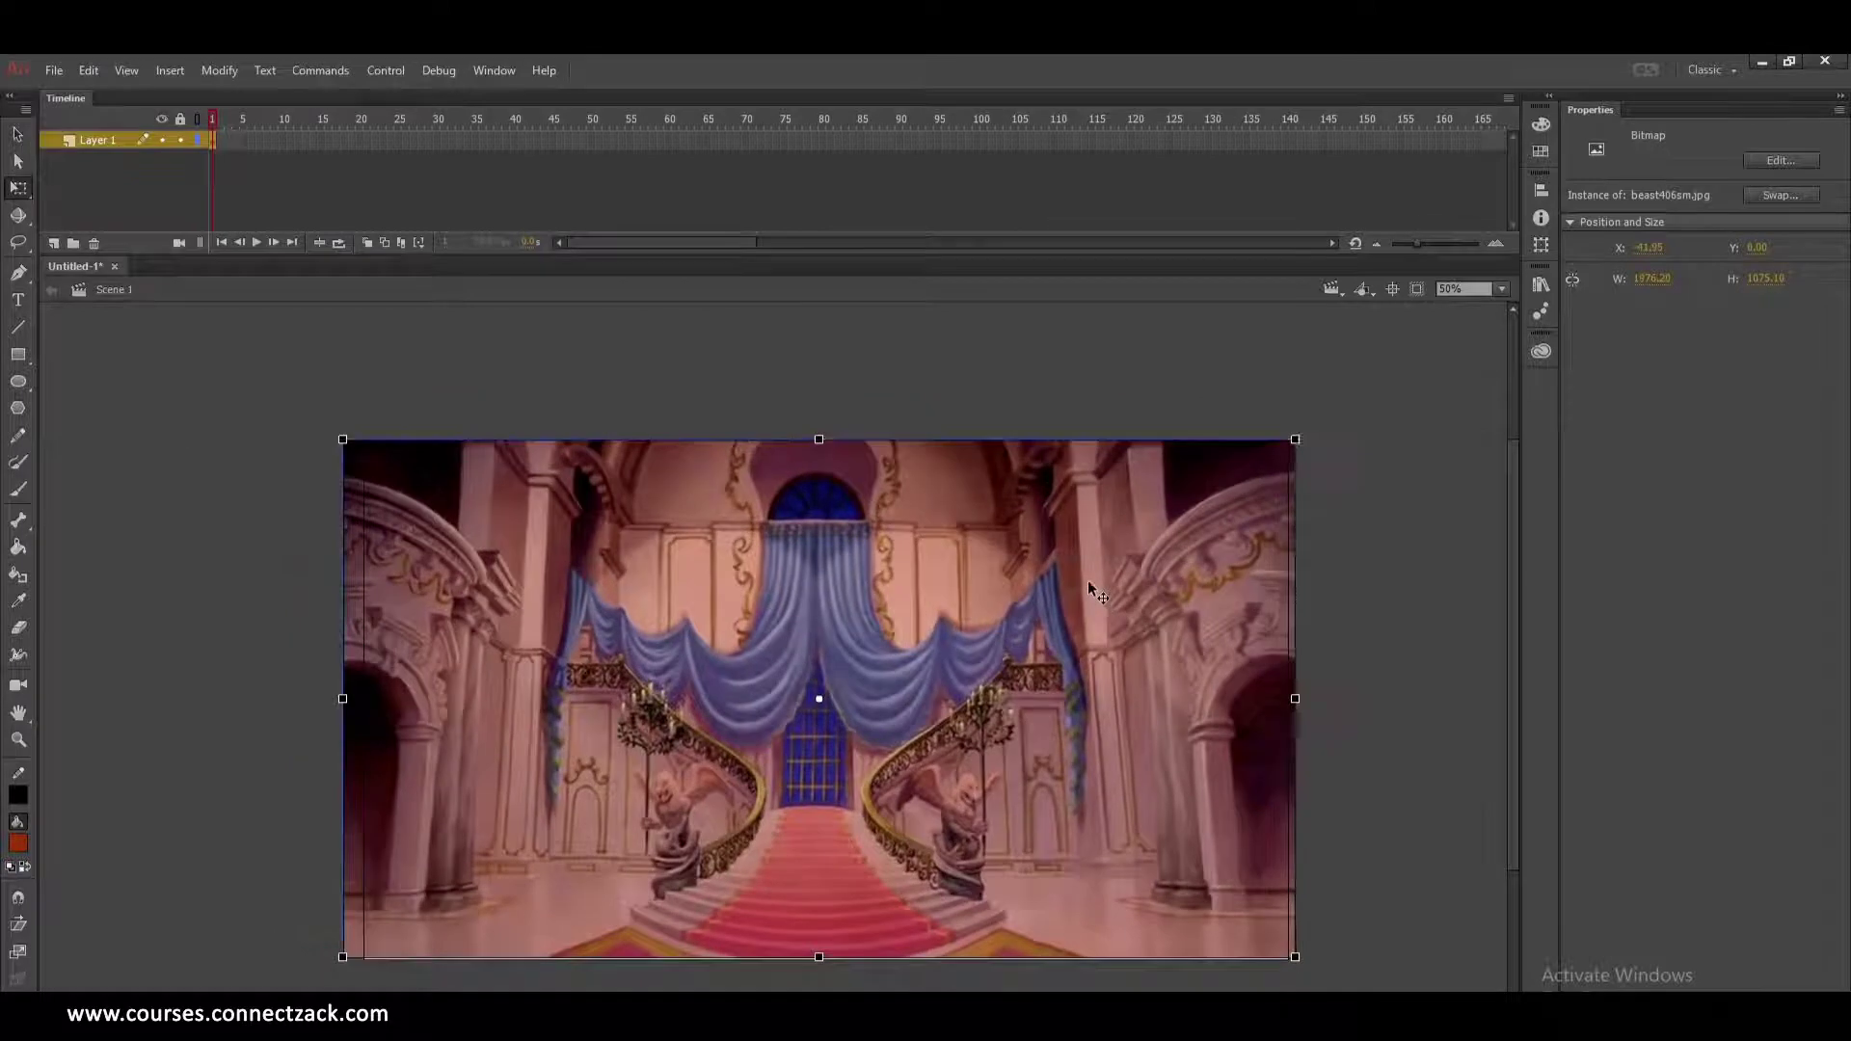
drag(1294, 440, 1293, 439)
click(1335, 479)
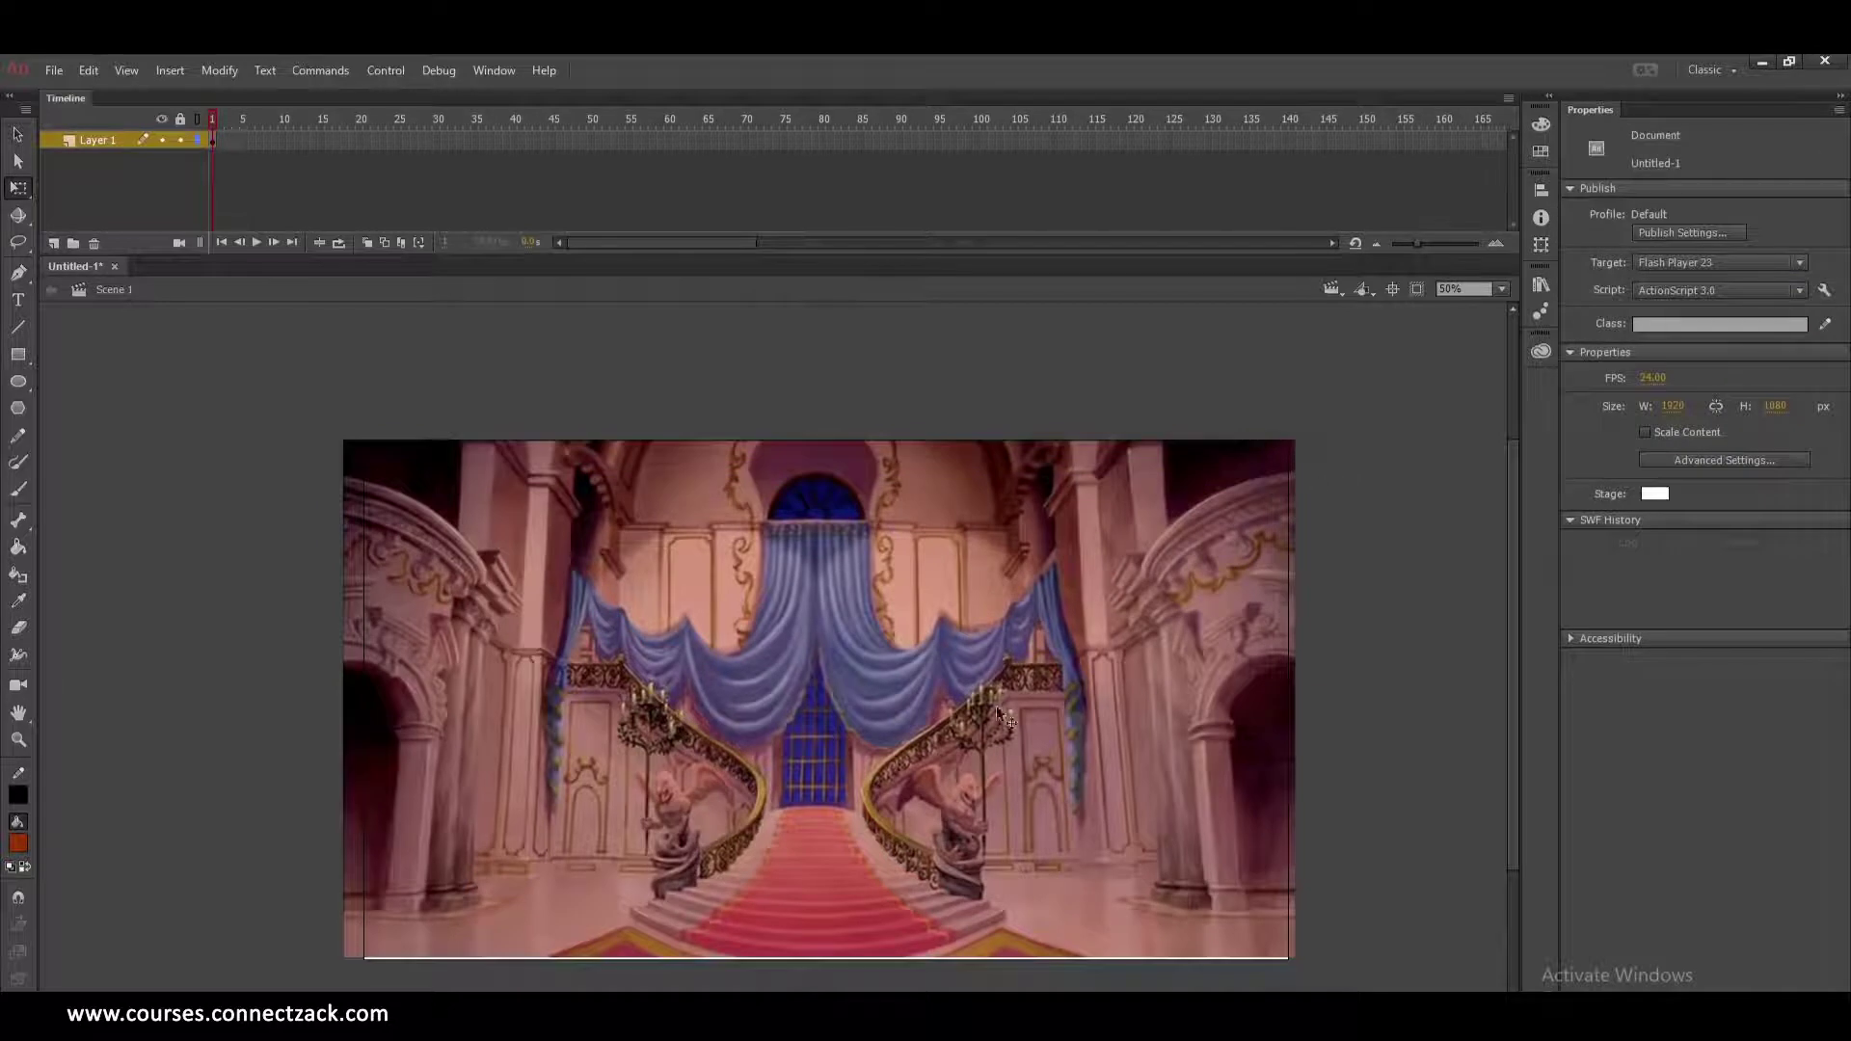
click(1028, 683)
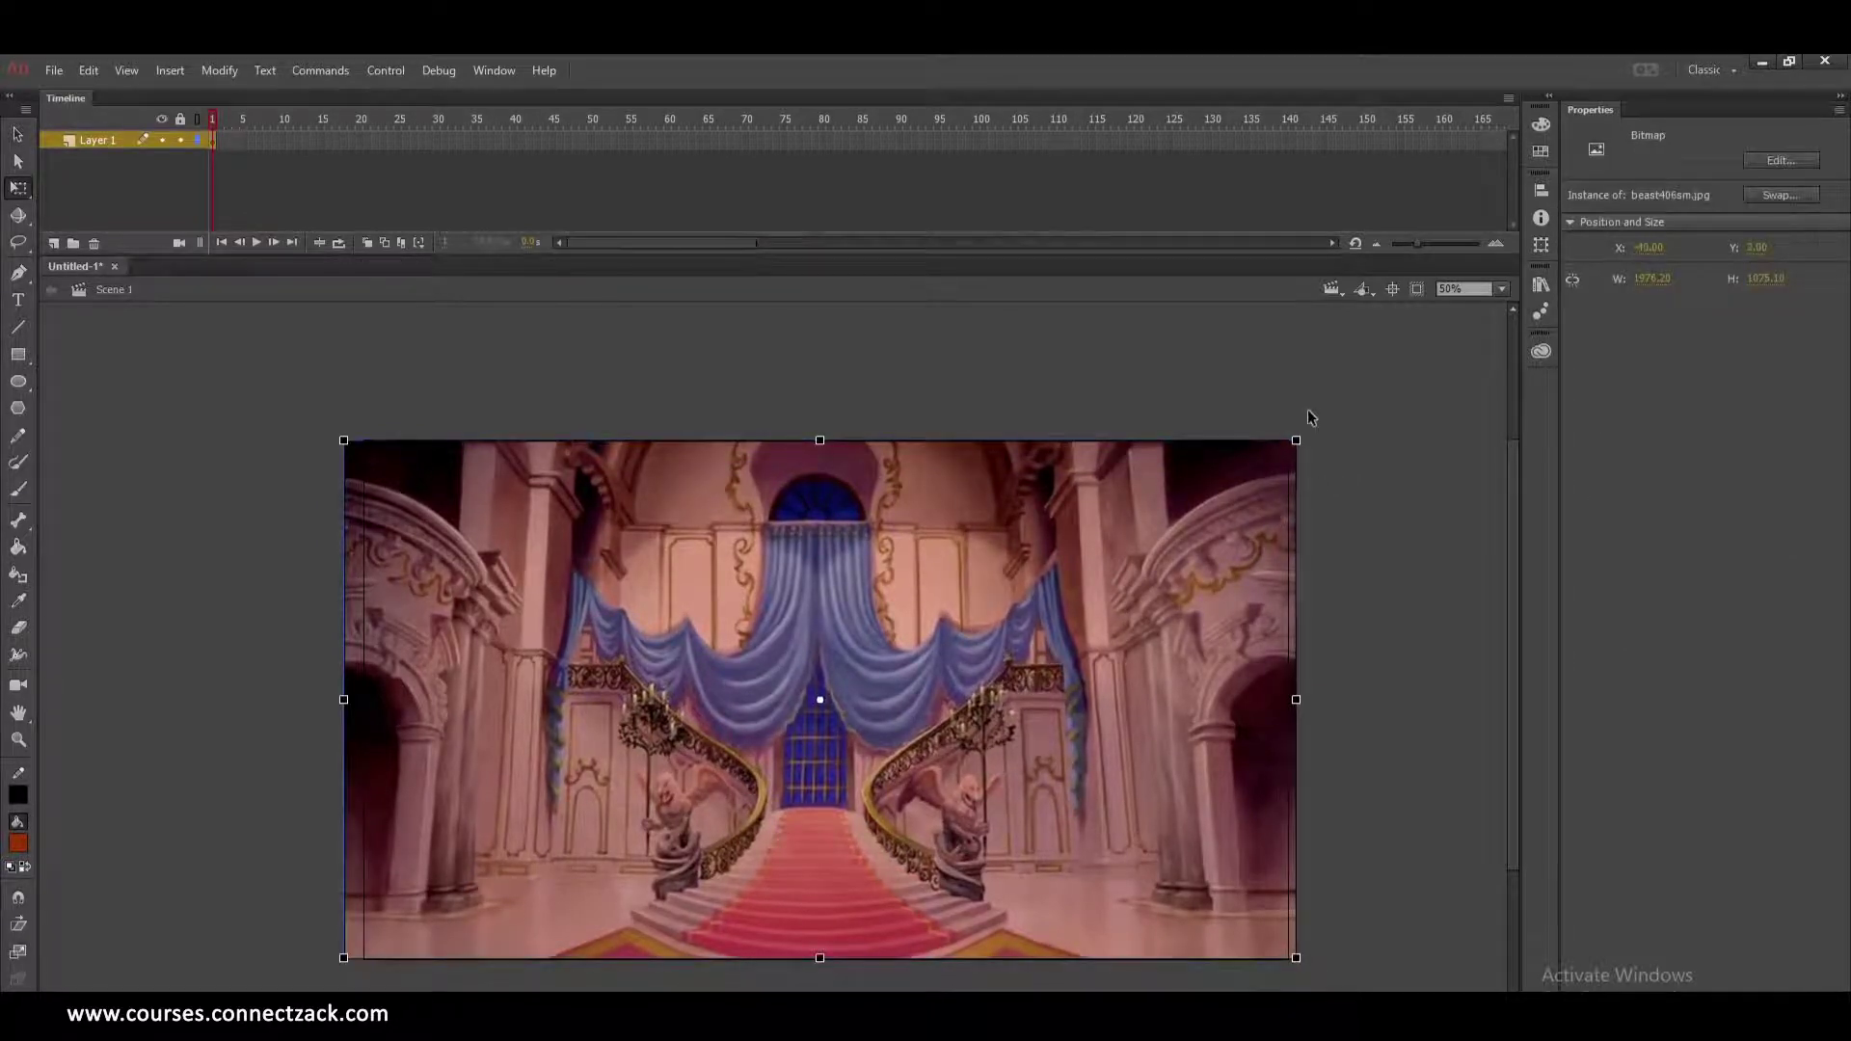
click(292, 539)
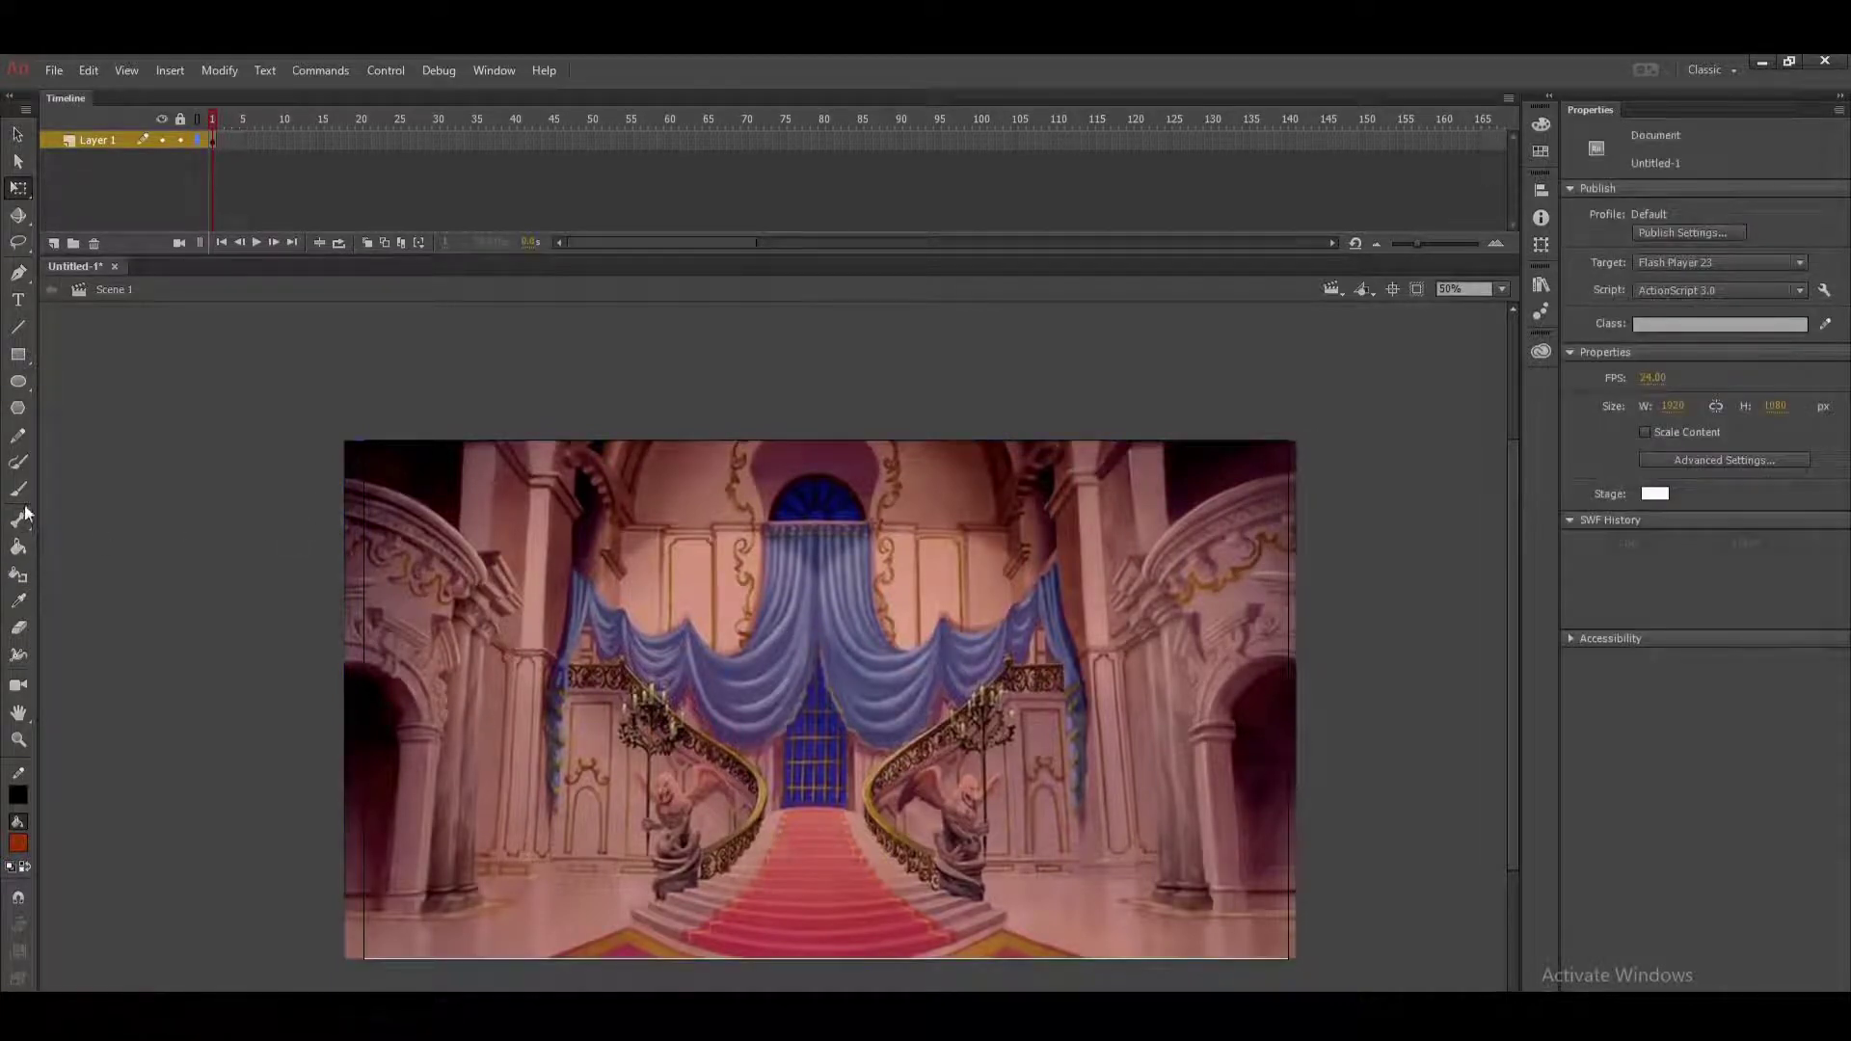
Add a camera to the scene and extend both the Camera layer and Layer 1 to frame 100.
click(20, 687)
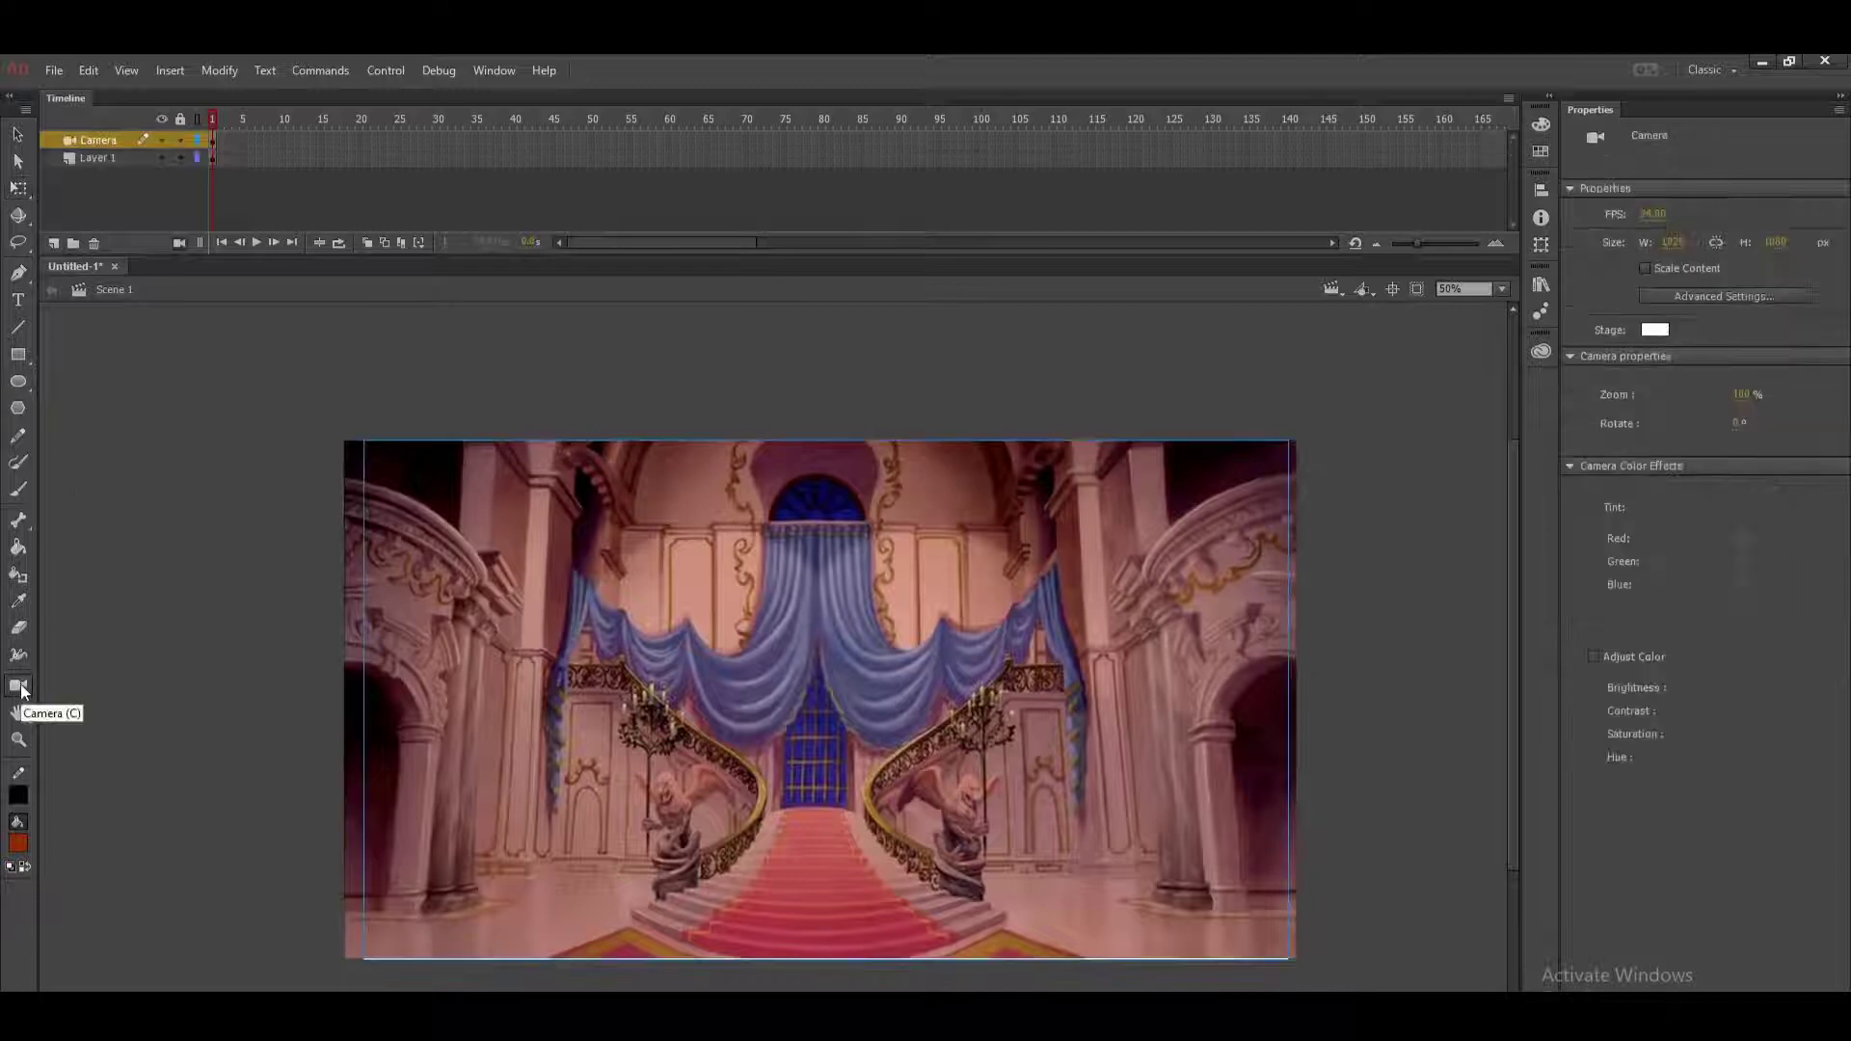
click(961, 143)
key(F5)
click(349, 199)
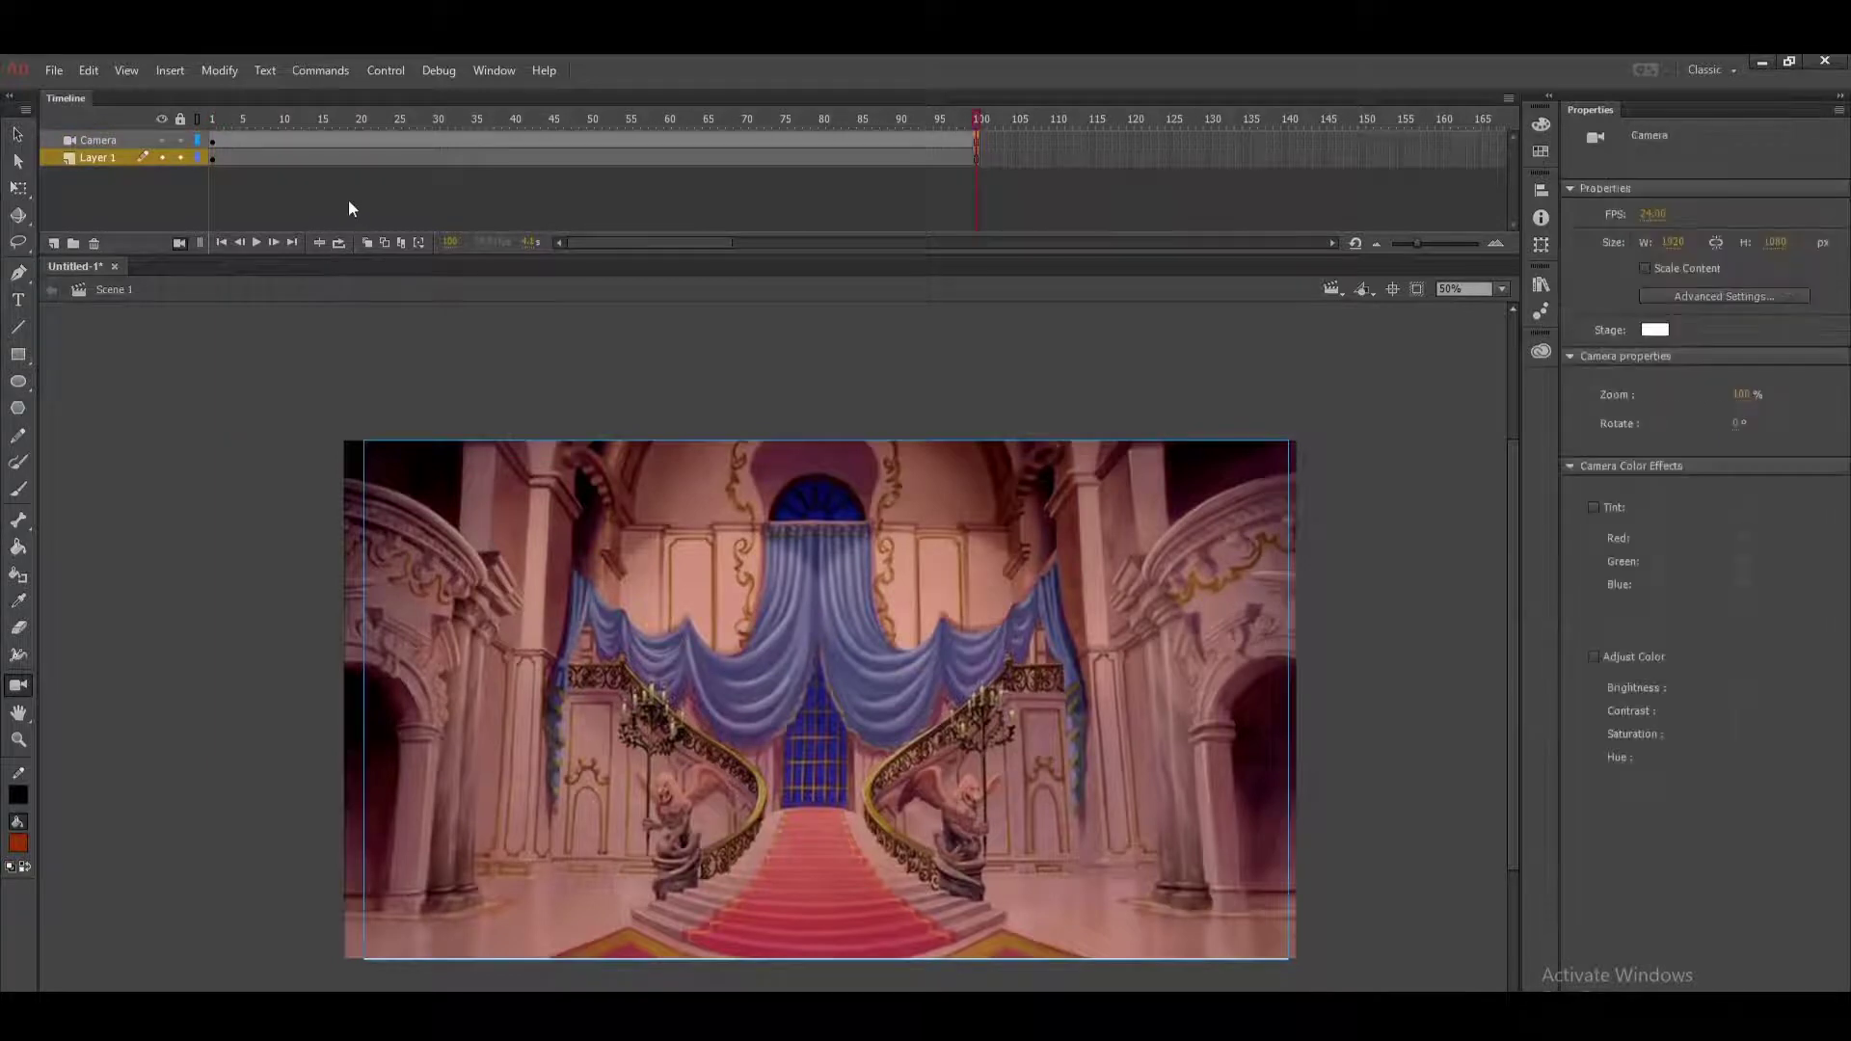
Create a classic tween on the Camera layer and insert its end keyframe at frame 100.
click(201, 121)
key(Return)
right_click(343, 140)
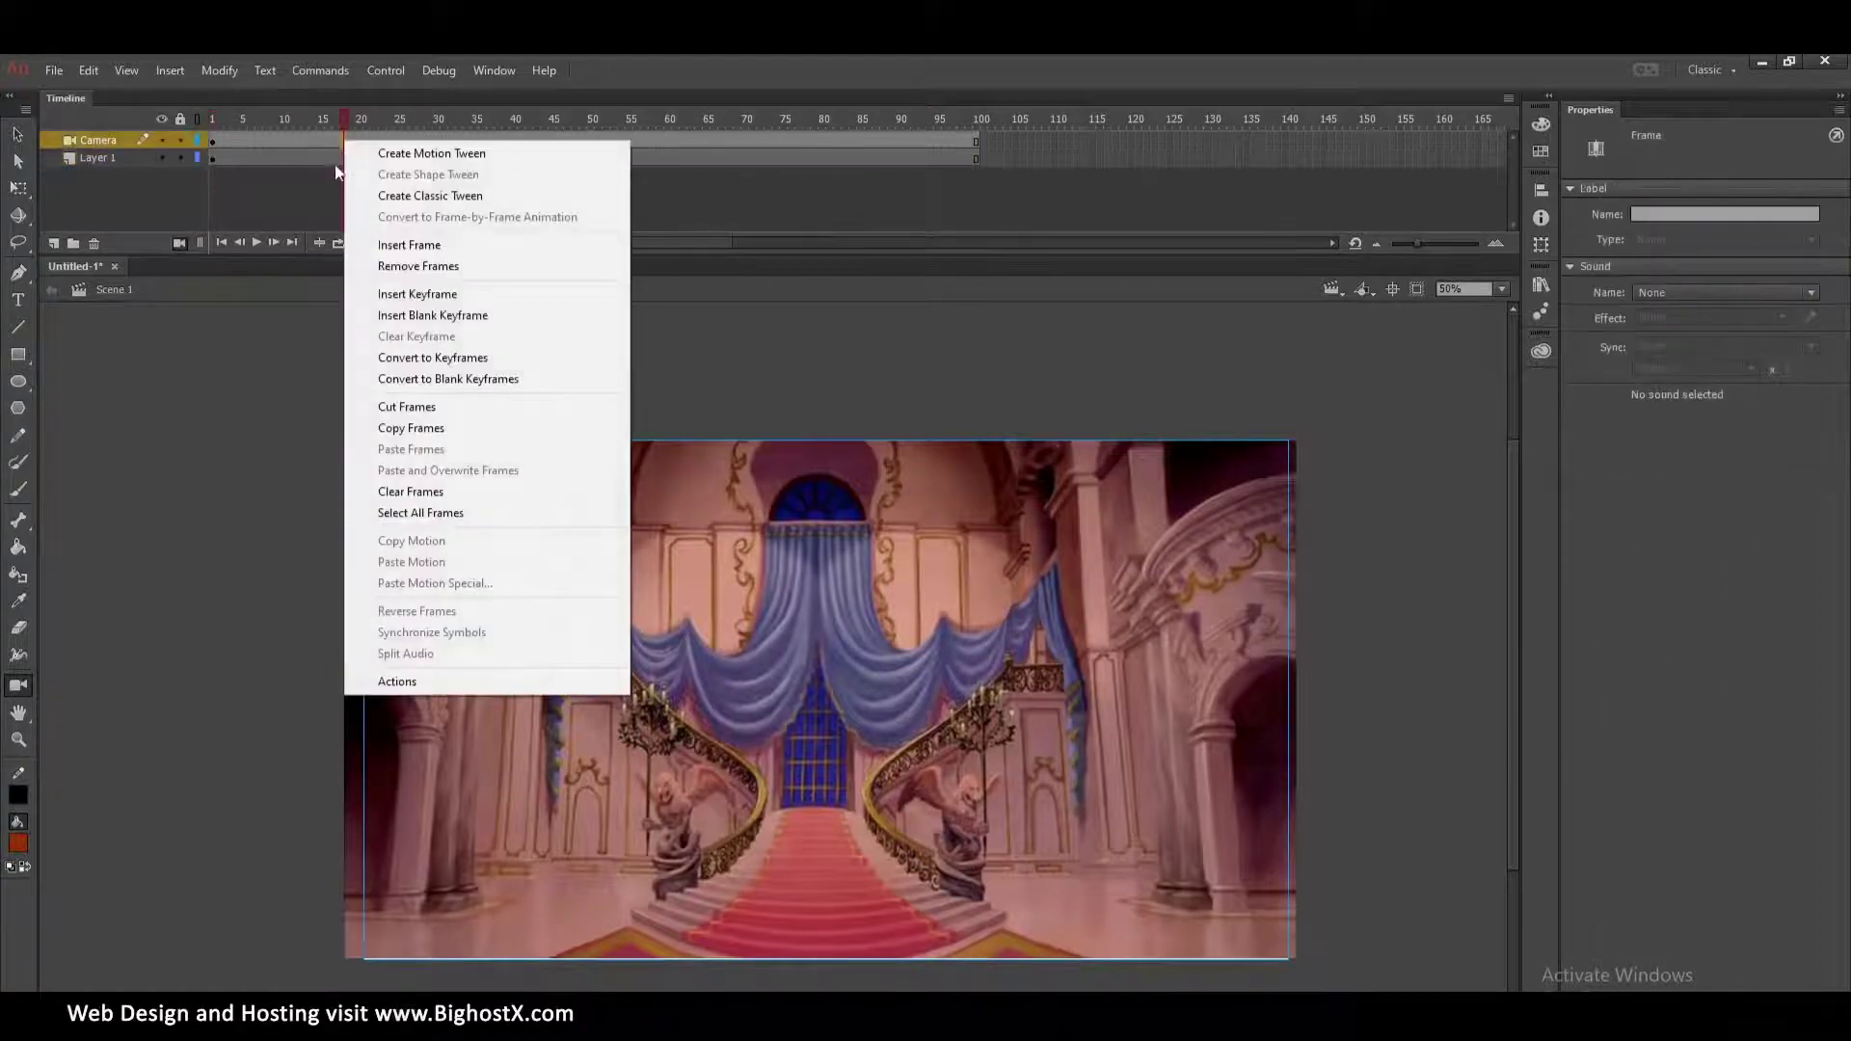
click(429, 196)
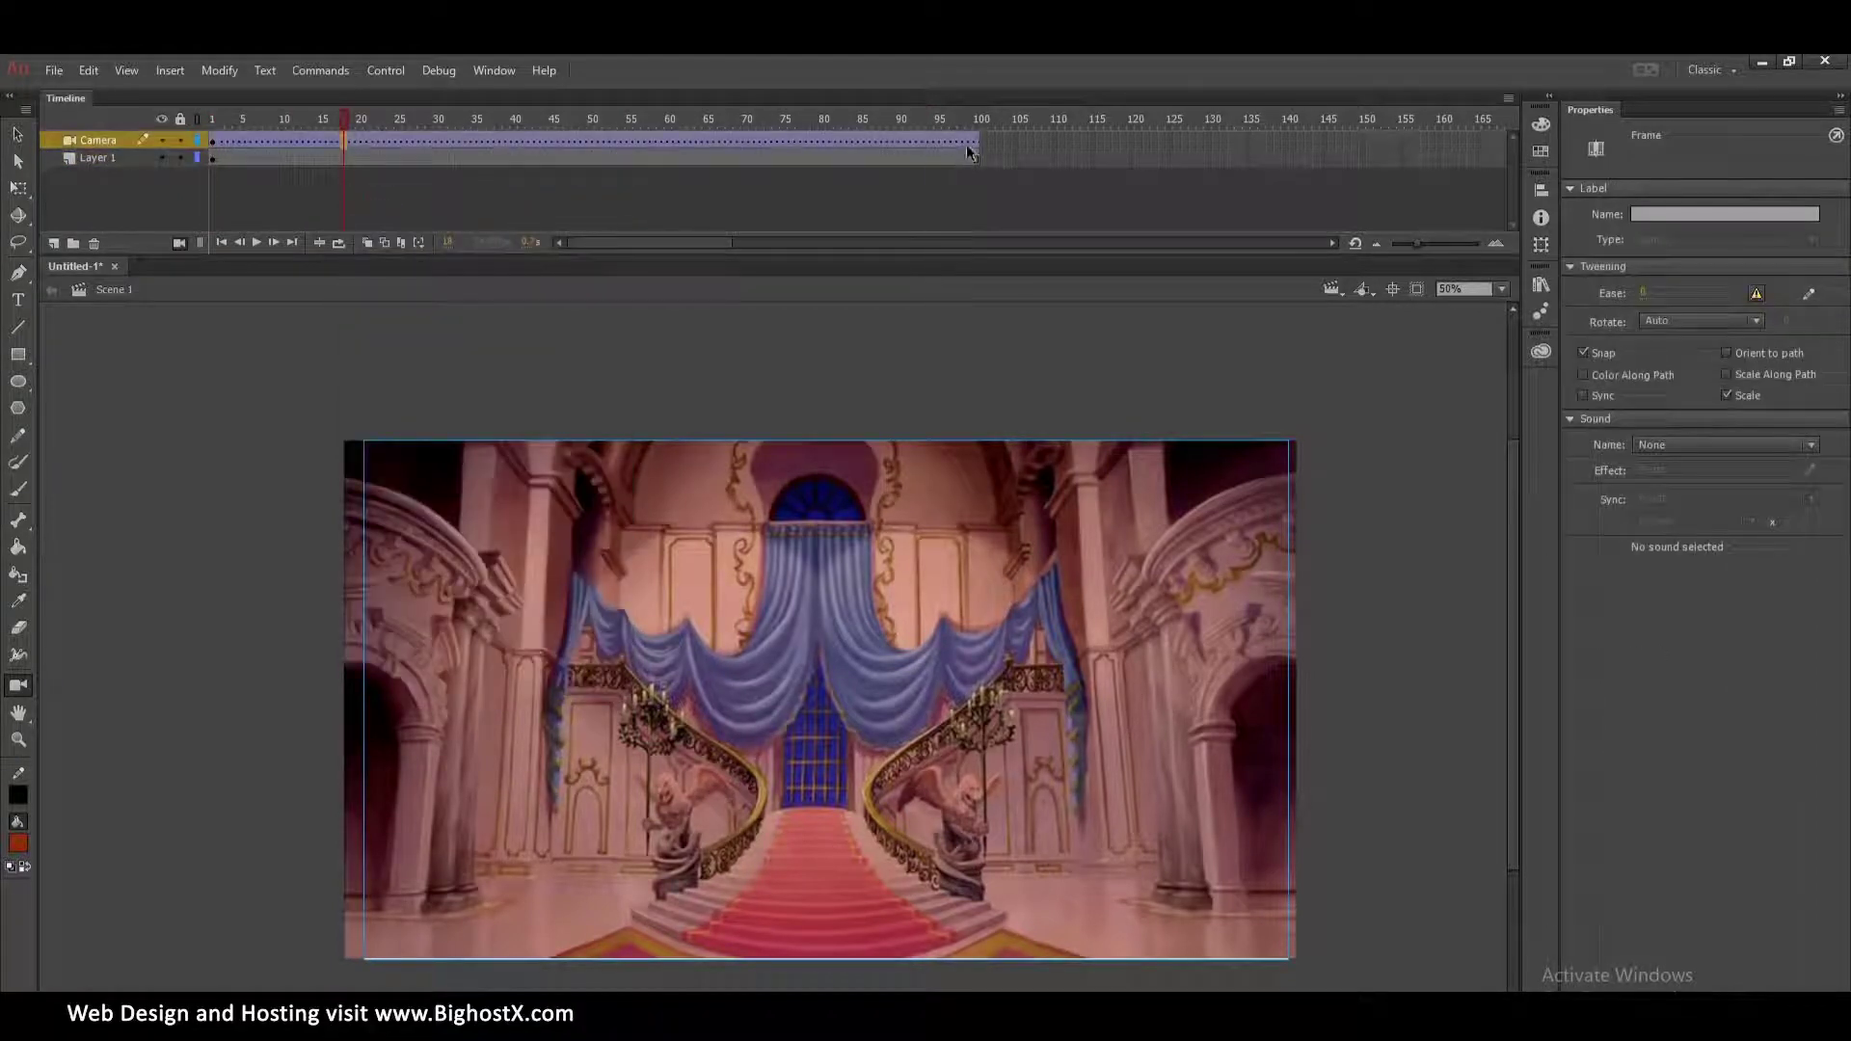
key(F6)
Zoom the camera in and out at frame 1, settling at 101% so the image fills the camera frame.
click(214, 135)
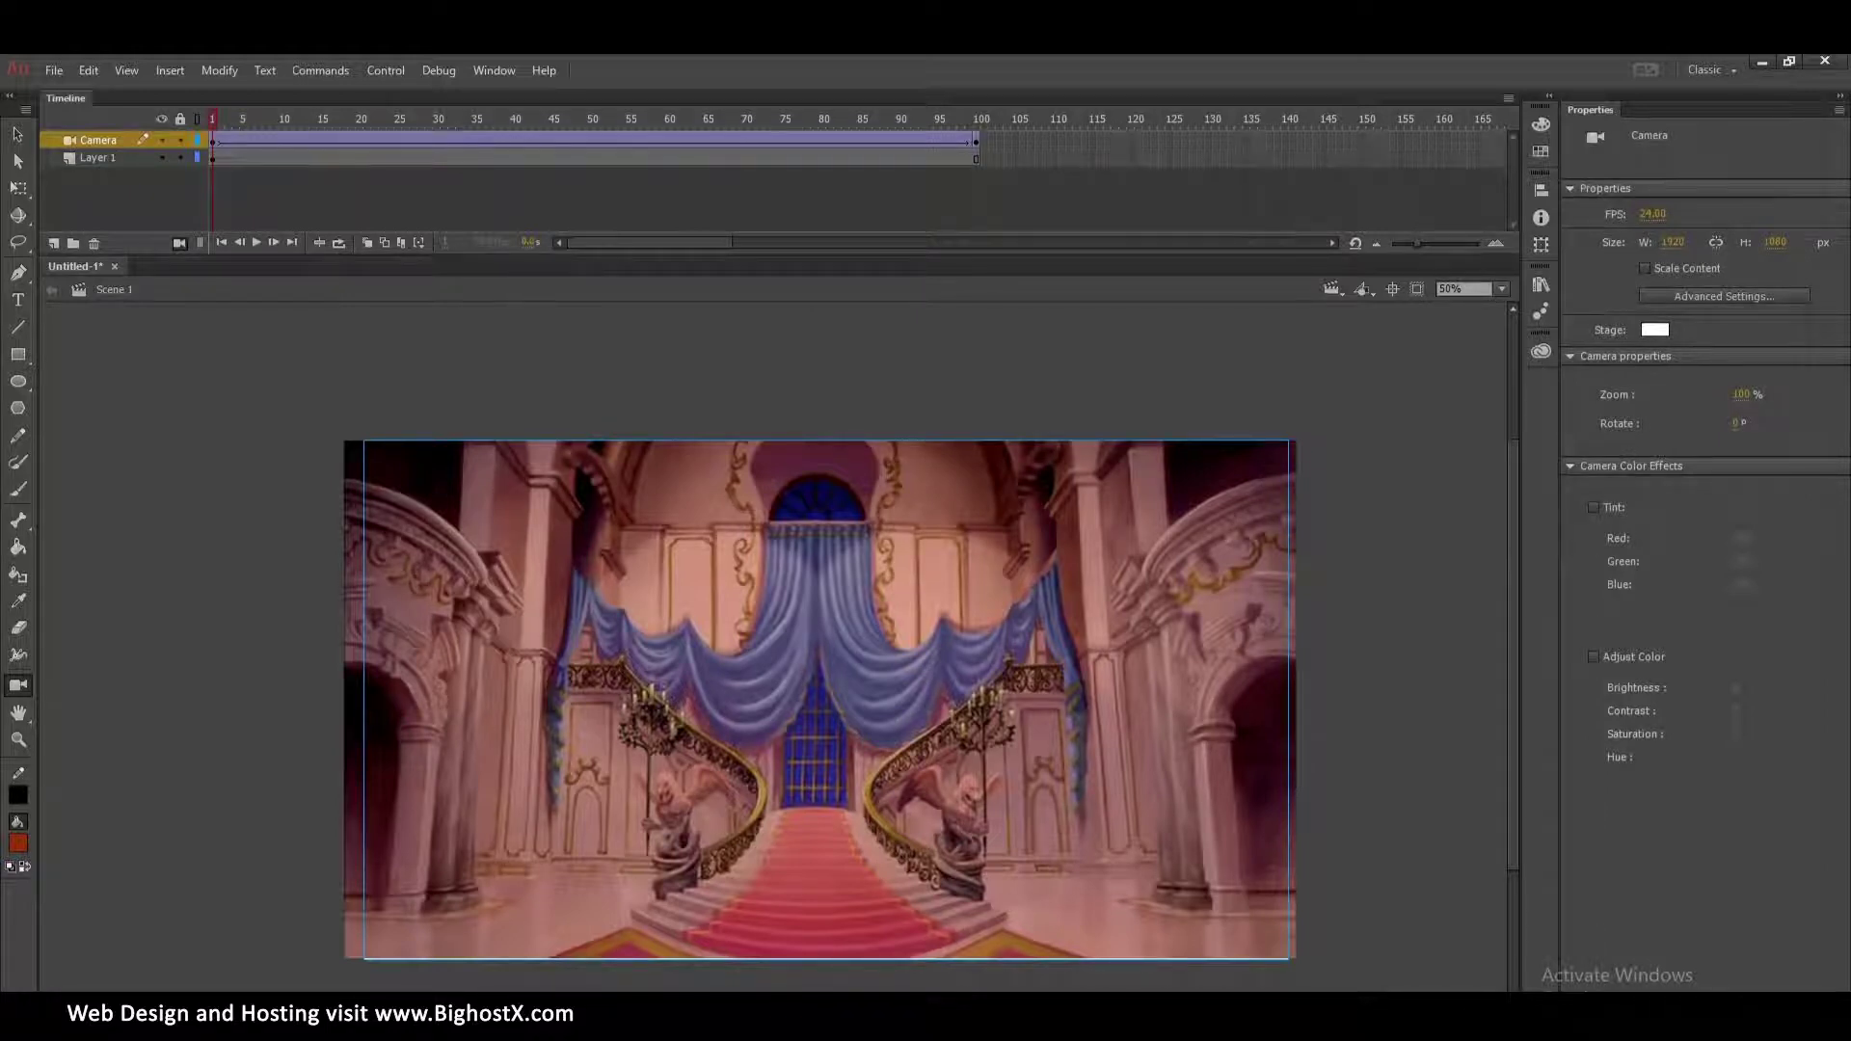
scroll(819, 699, up, 5)
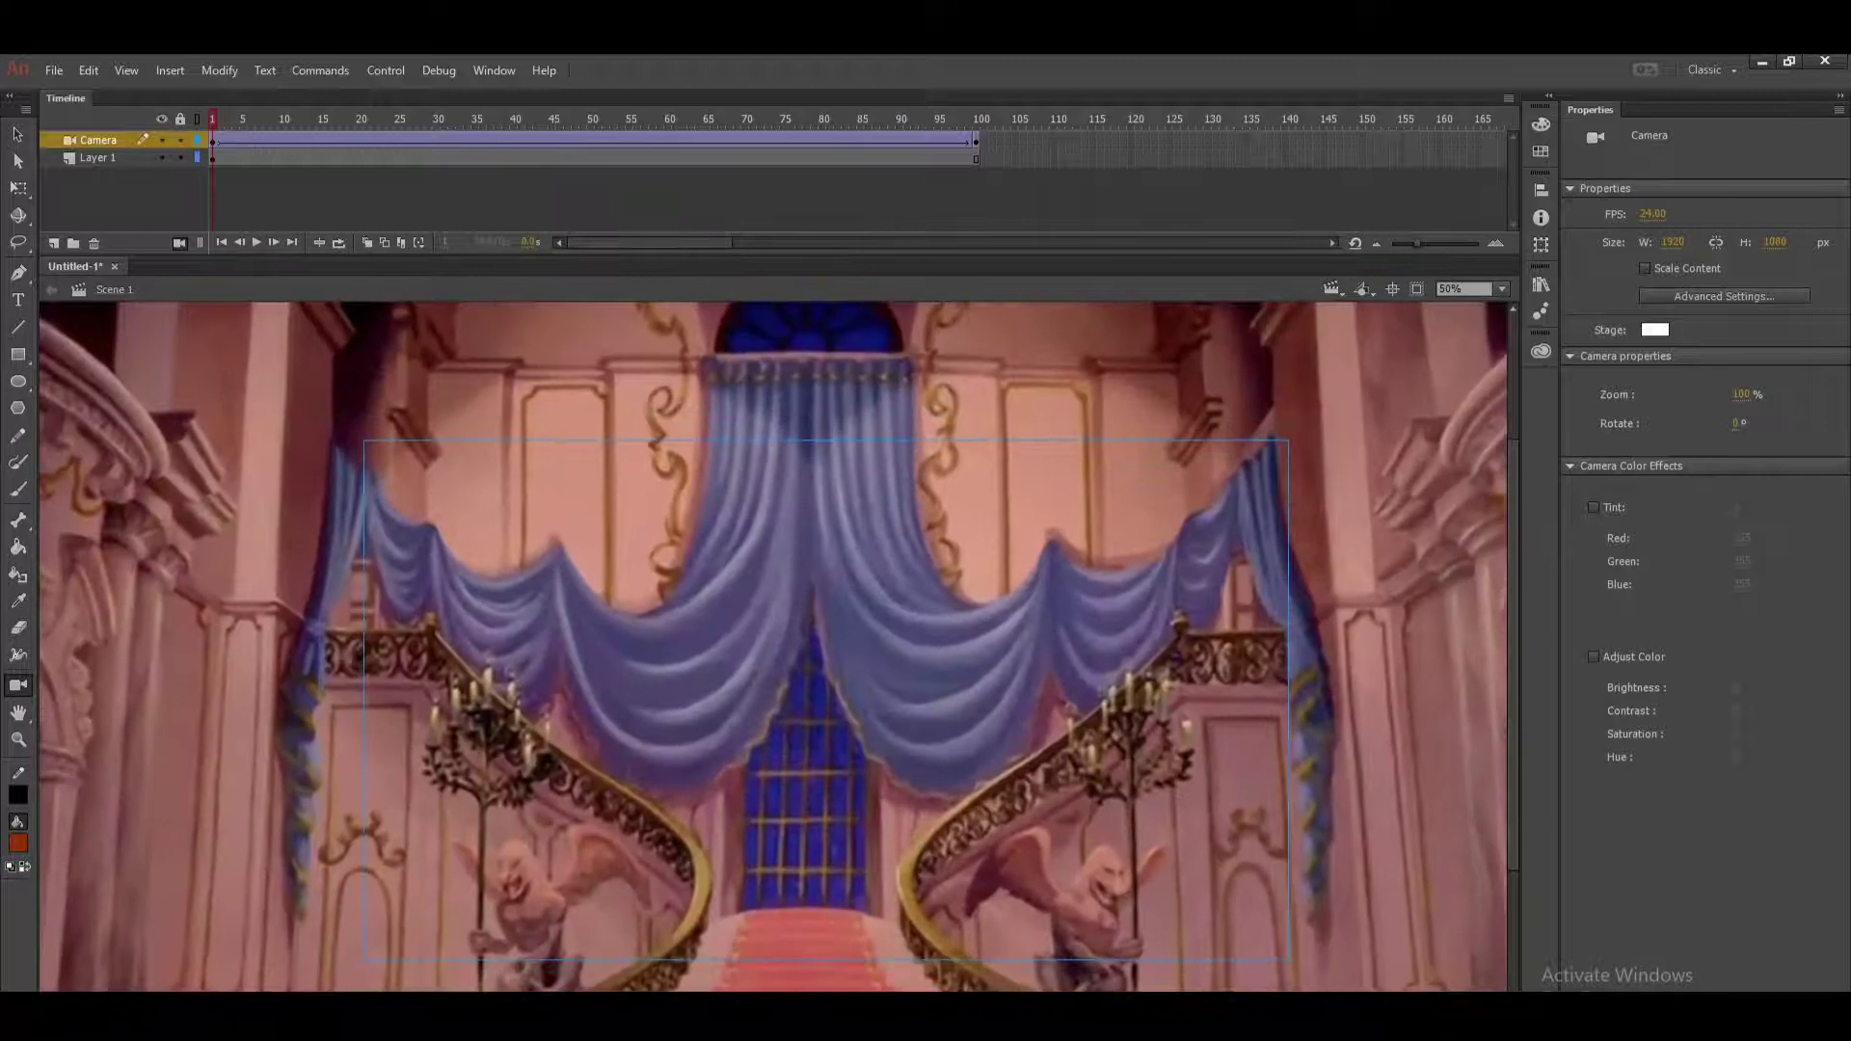
scroll(824, 699, down, 8)
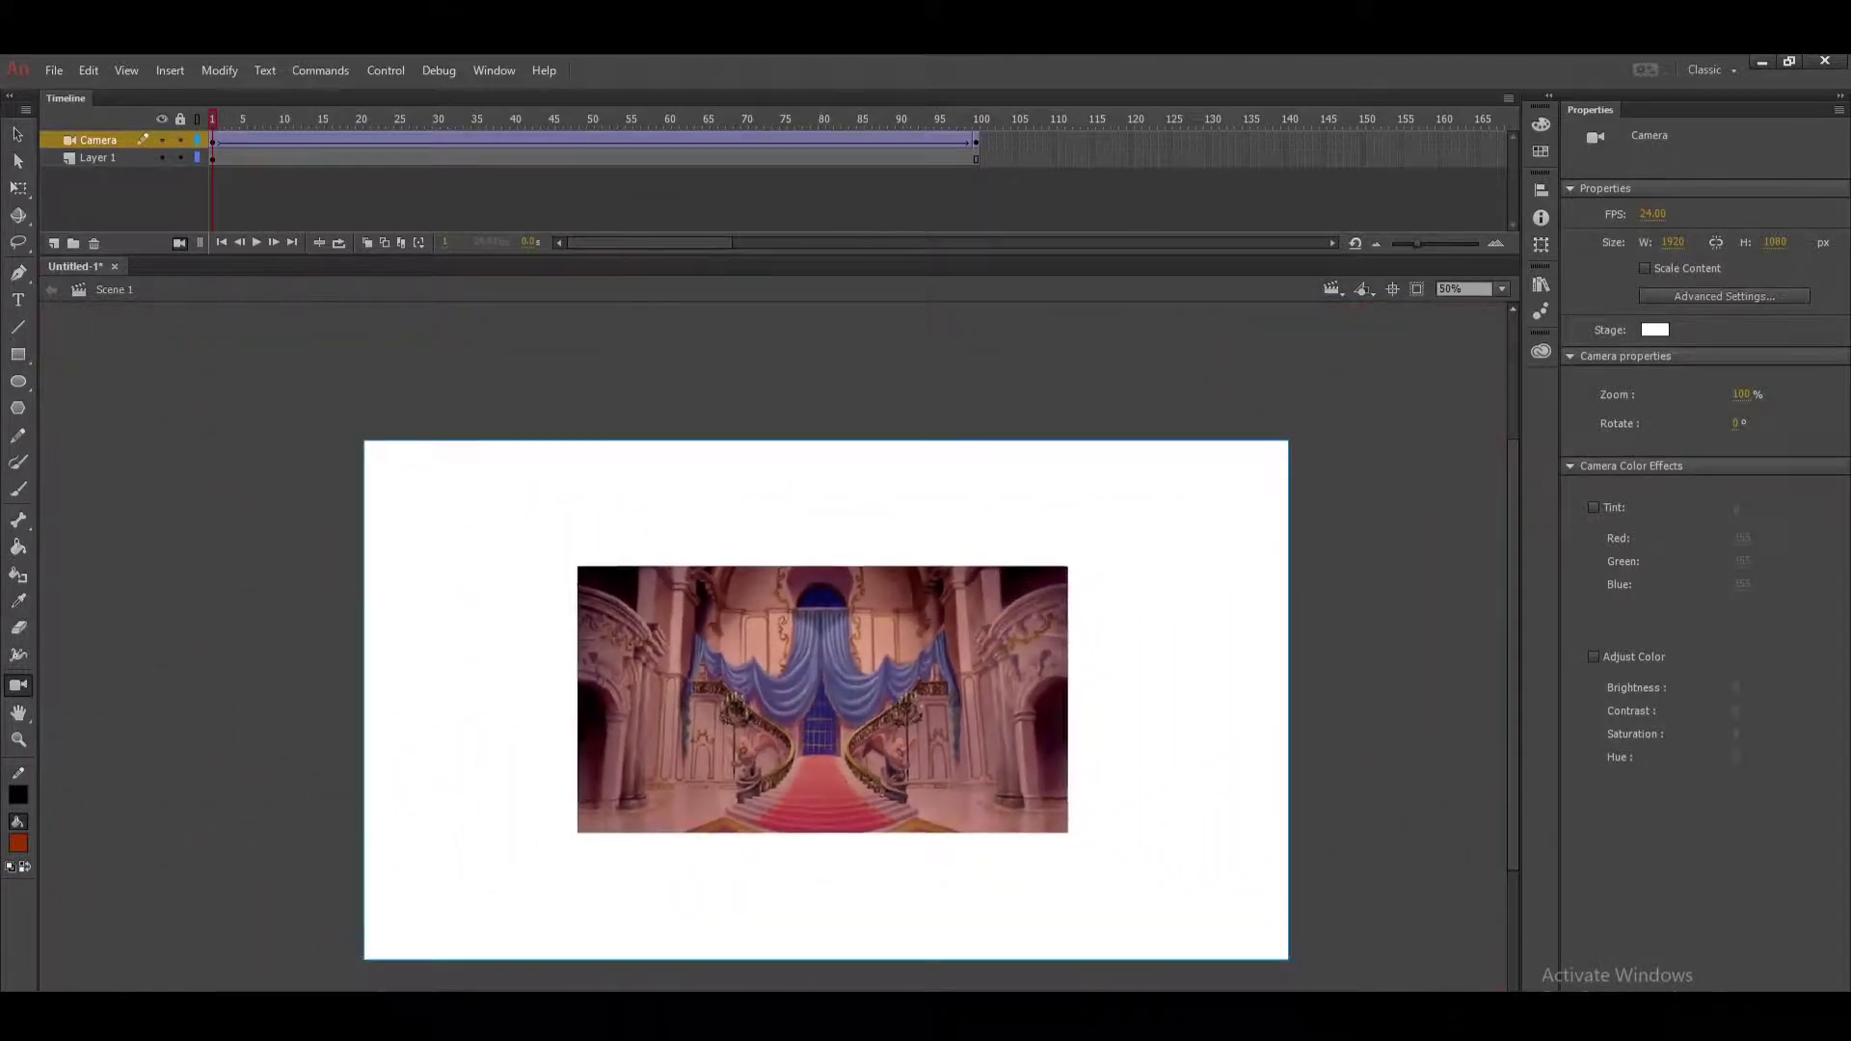
scroll(824, 699, up, 6)
scroll(824, 699, down, 4)
scroll(821, 699, up, 1)
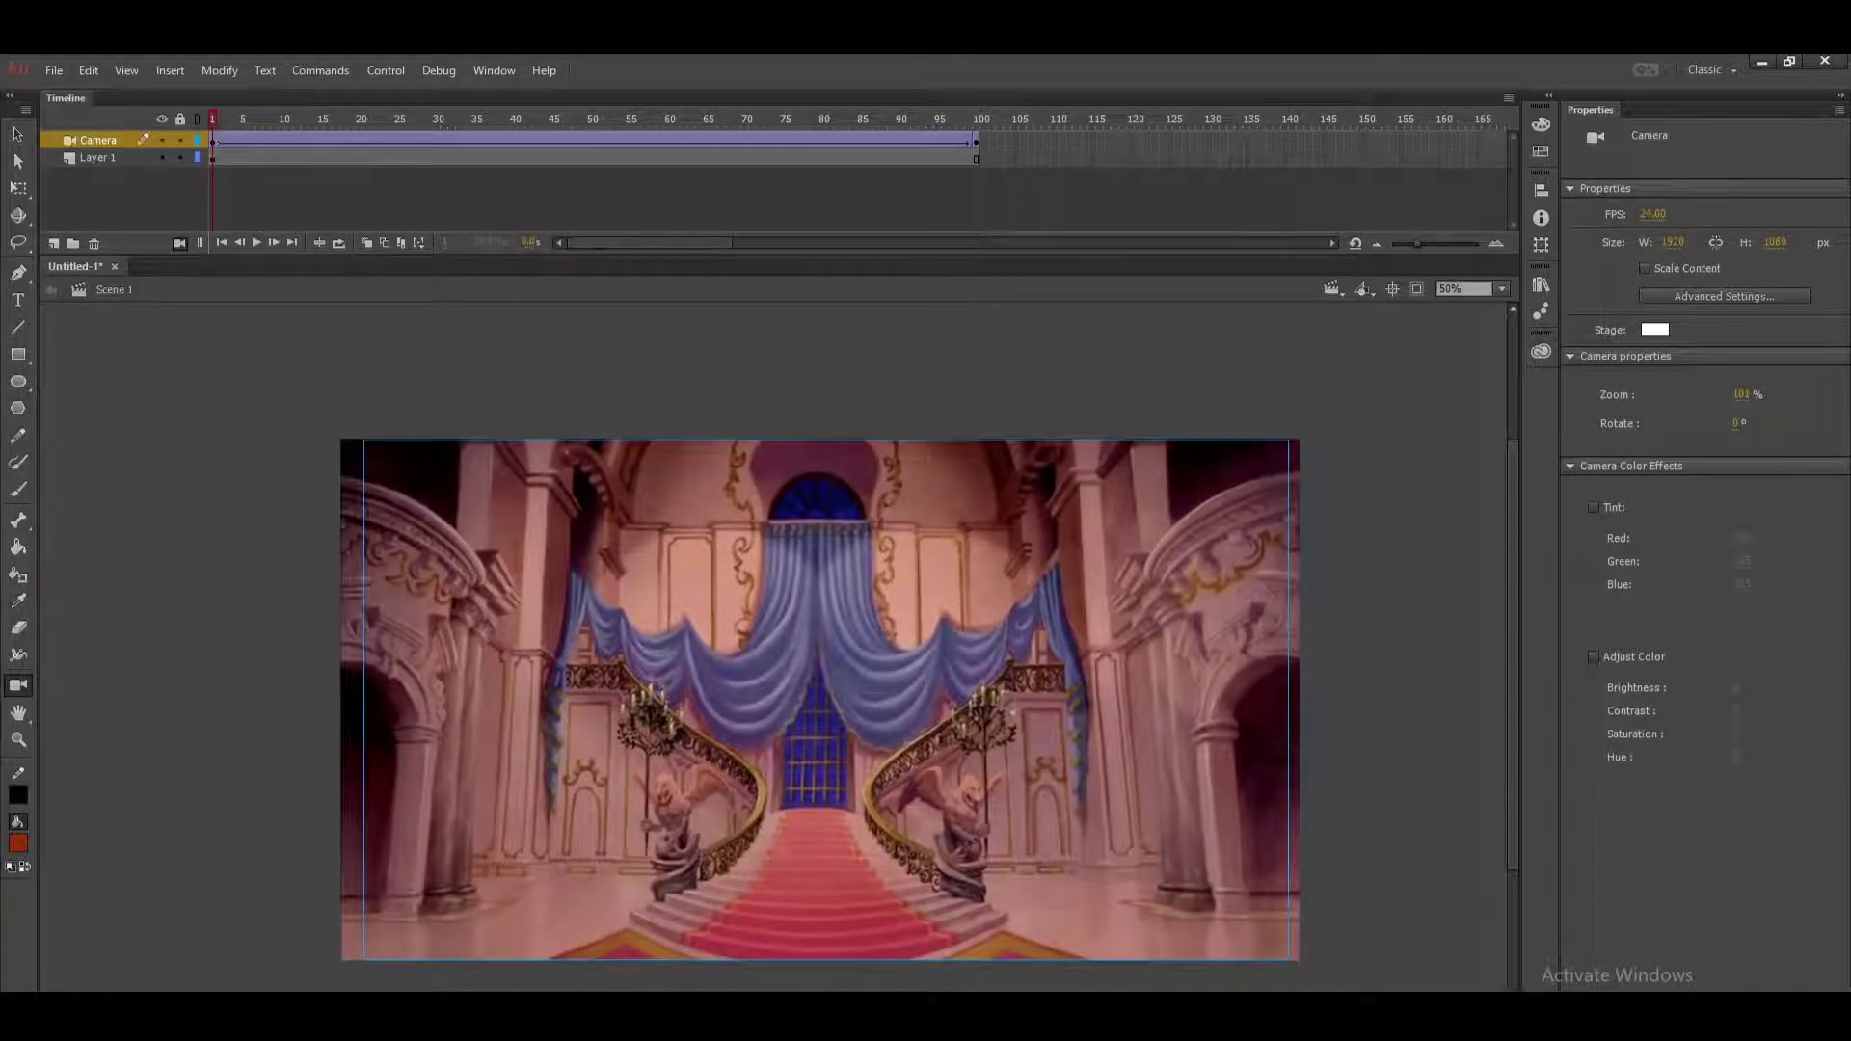
Try rotating the camera to about 7° at frame 1.
drag(791, 979, 694, 984)
drag(813, 866, 849, 988)
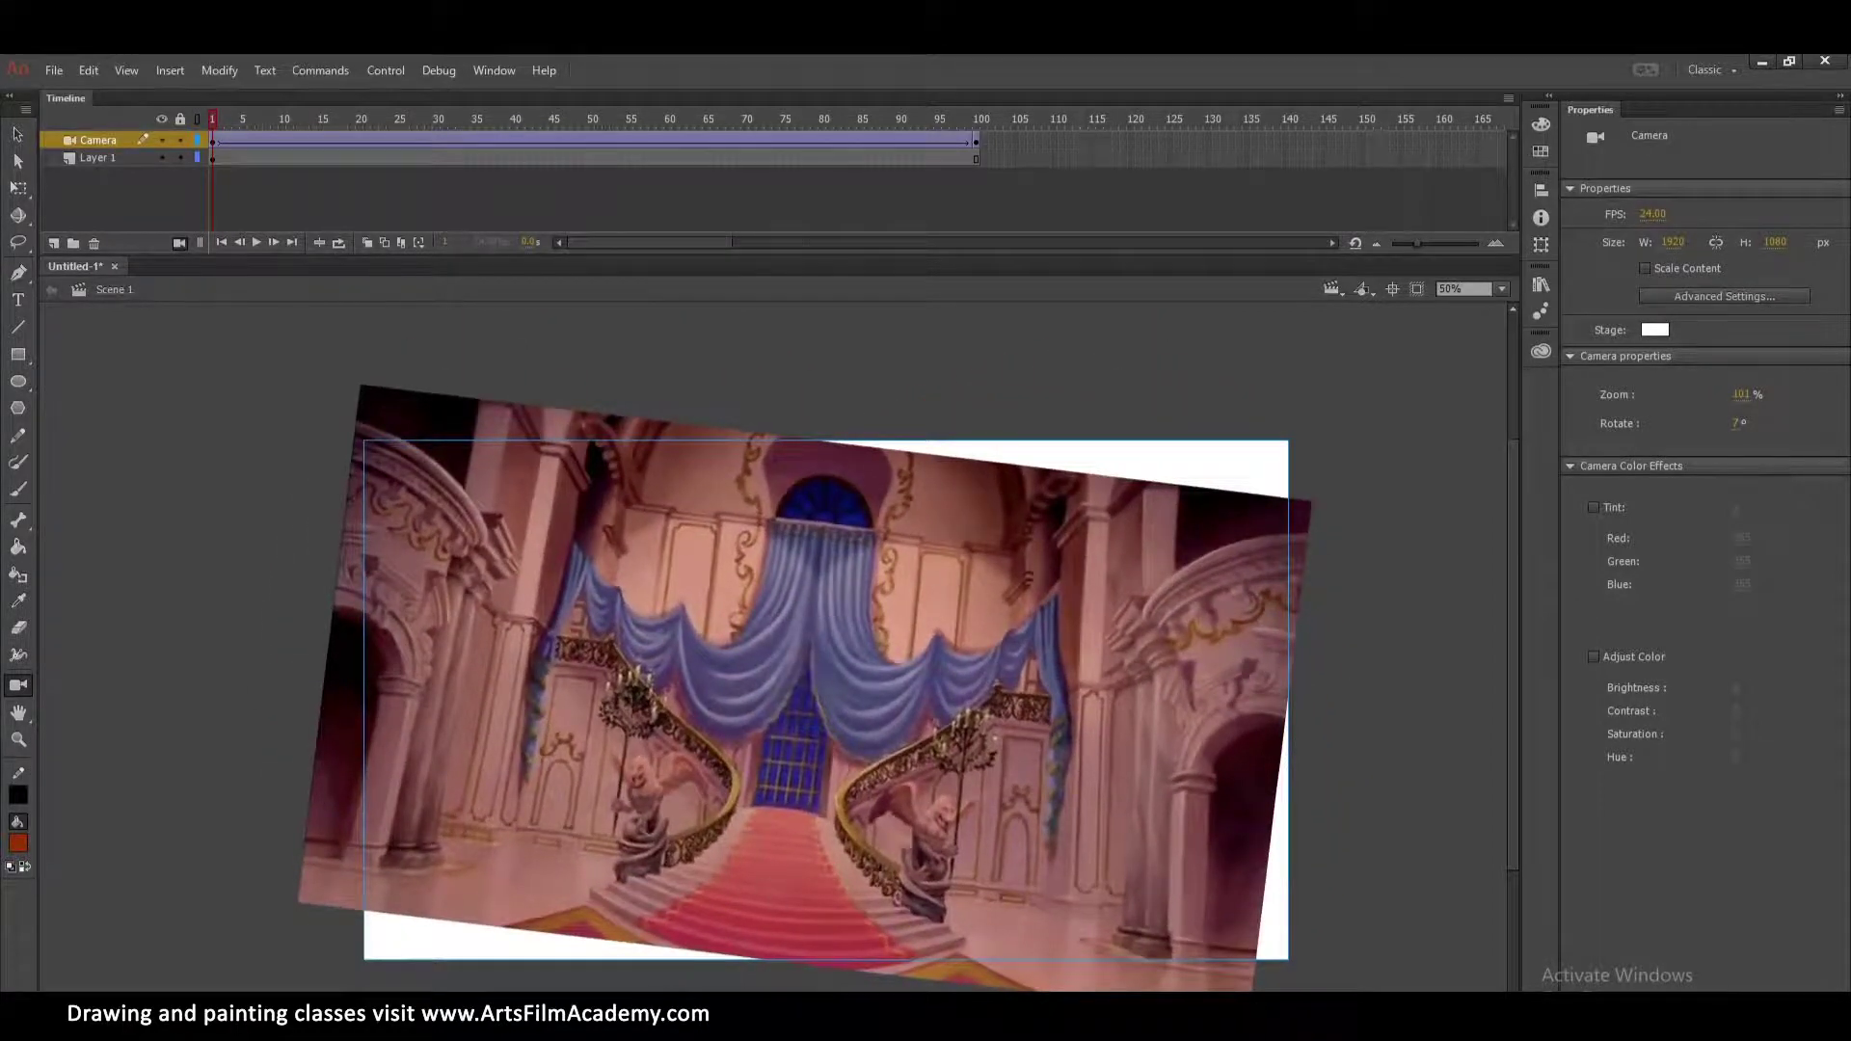
drag(849, 988, 906, 988)
Try zooming the rotated camera repeatedly in and out at frame 1.
scroll(774, 646, up, 3)
scroll(773, 646, down, 3)
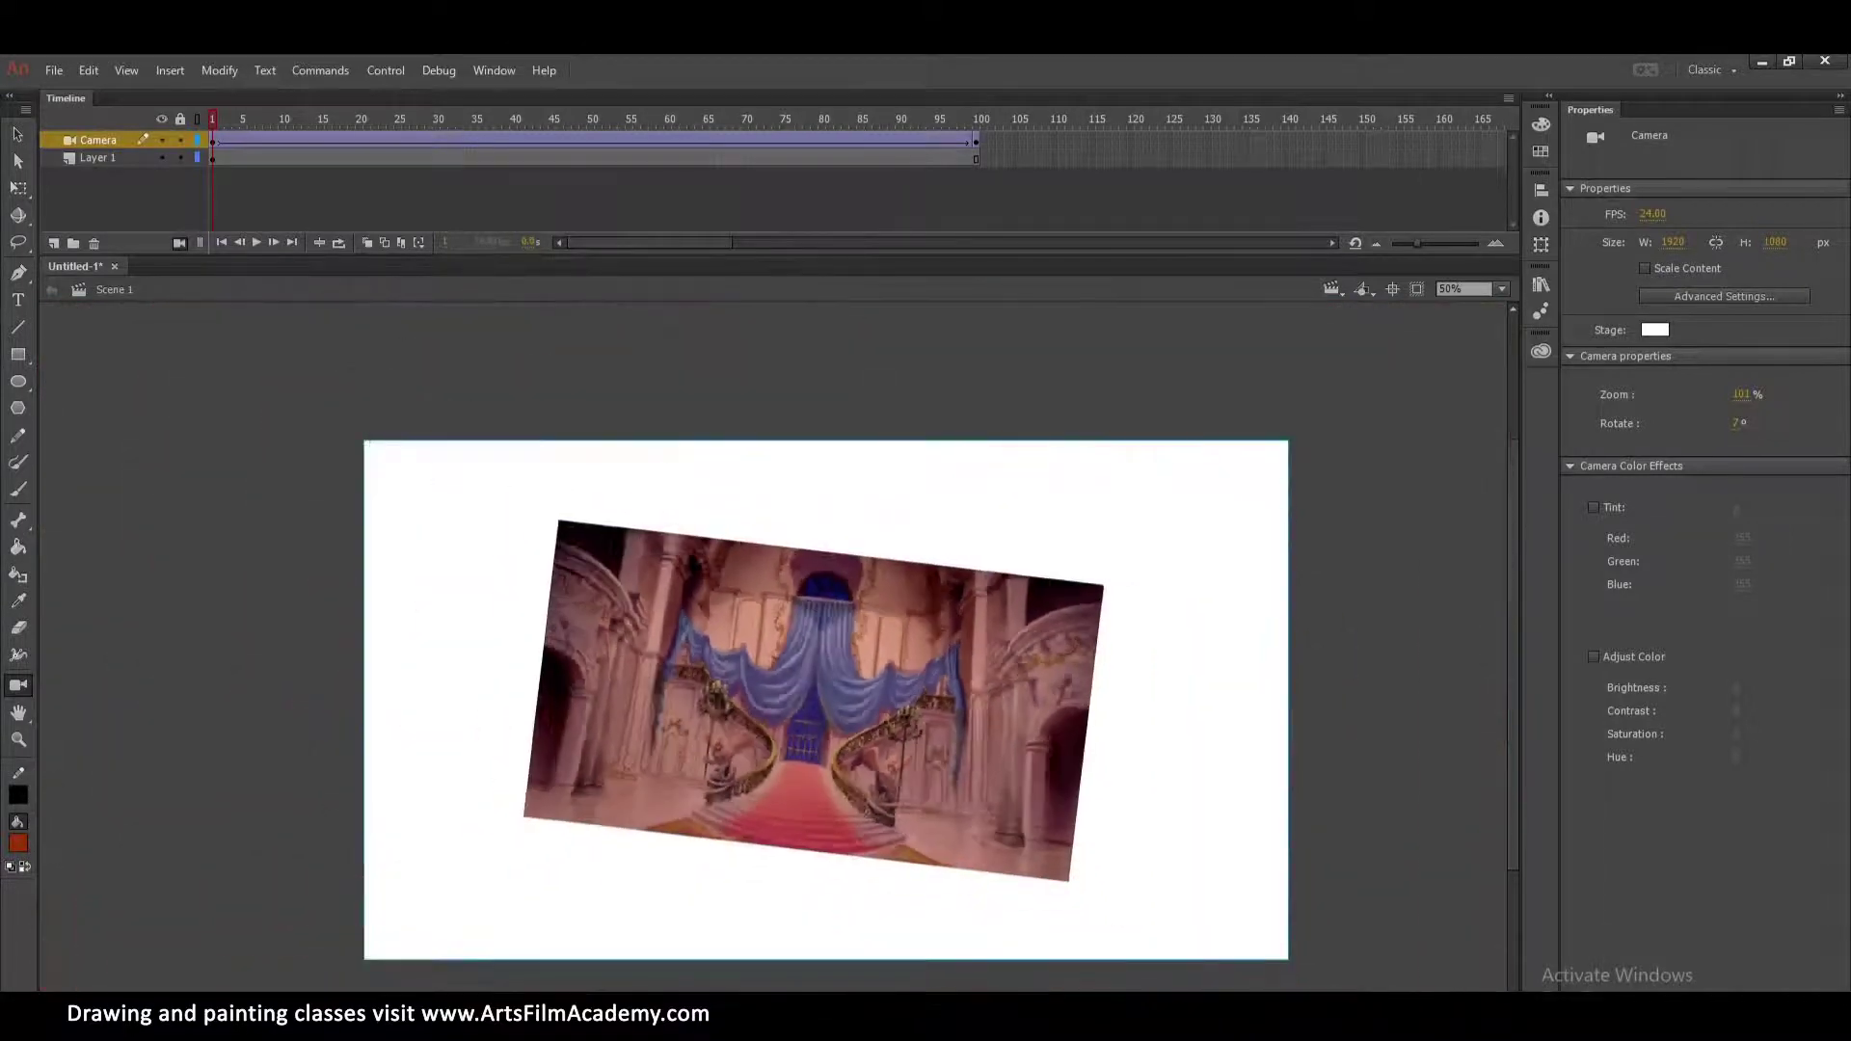
scroll(773, 646, up, 3)
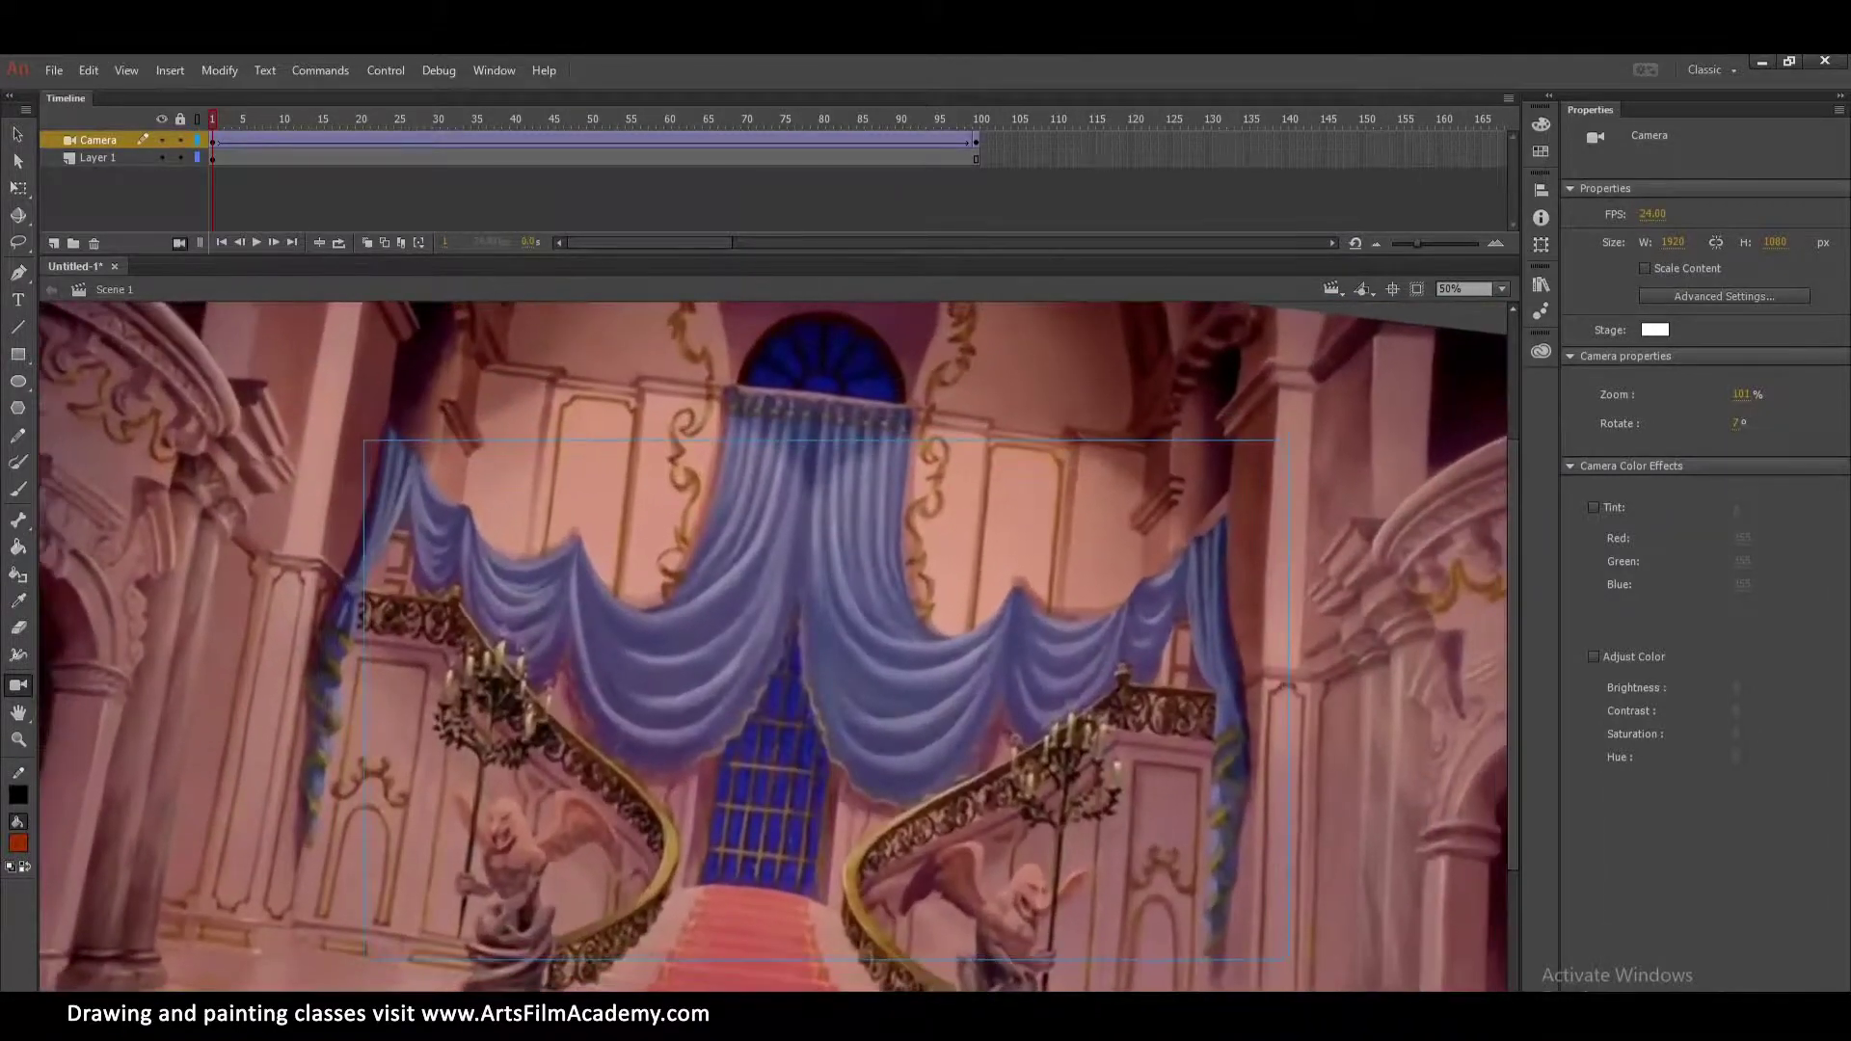
scroll(773, 646, down, 3)
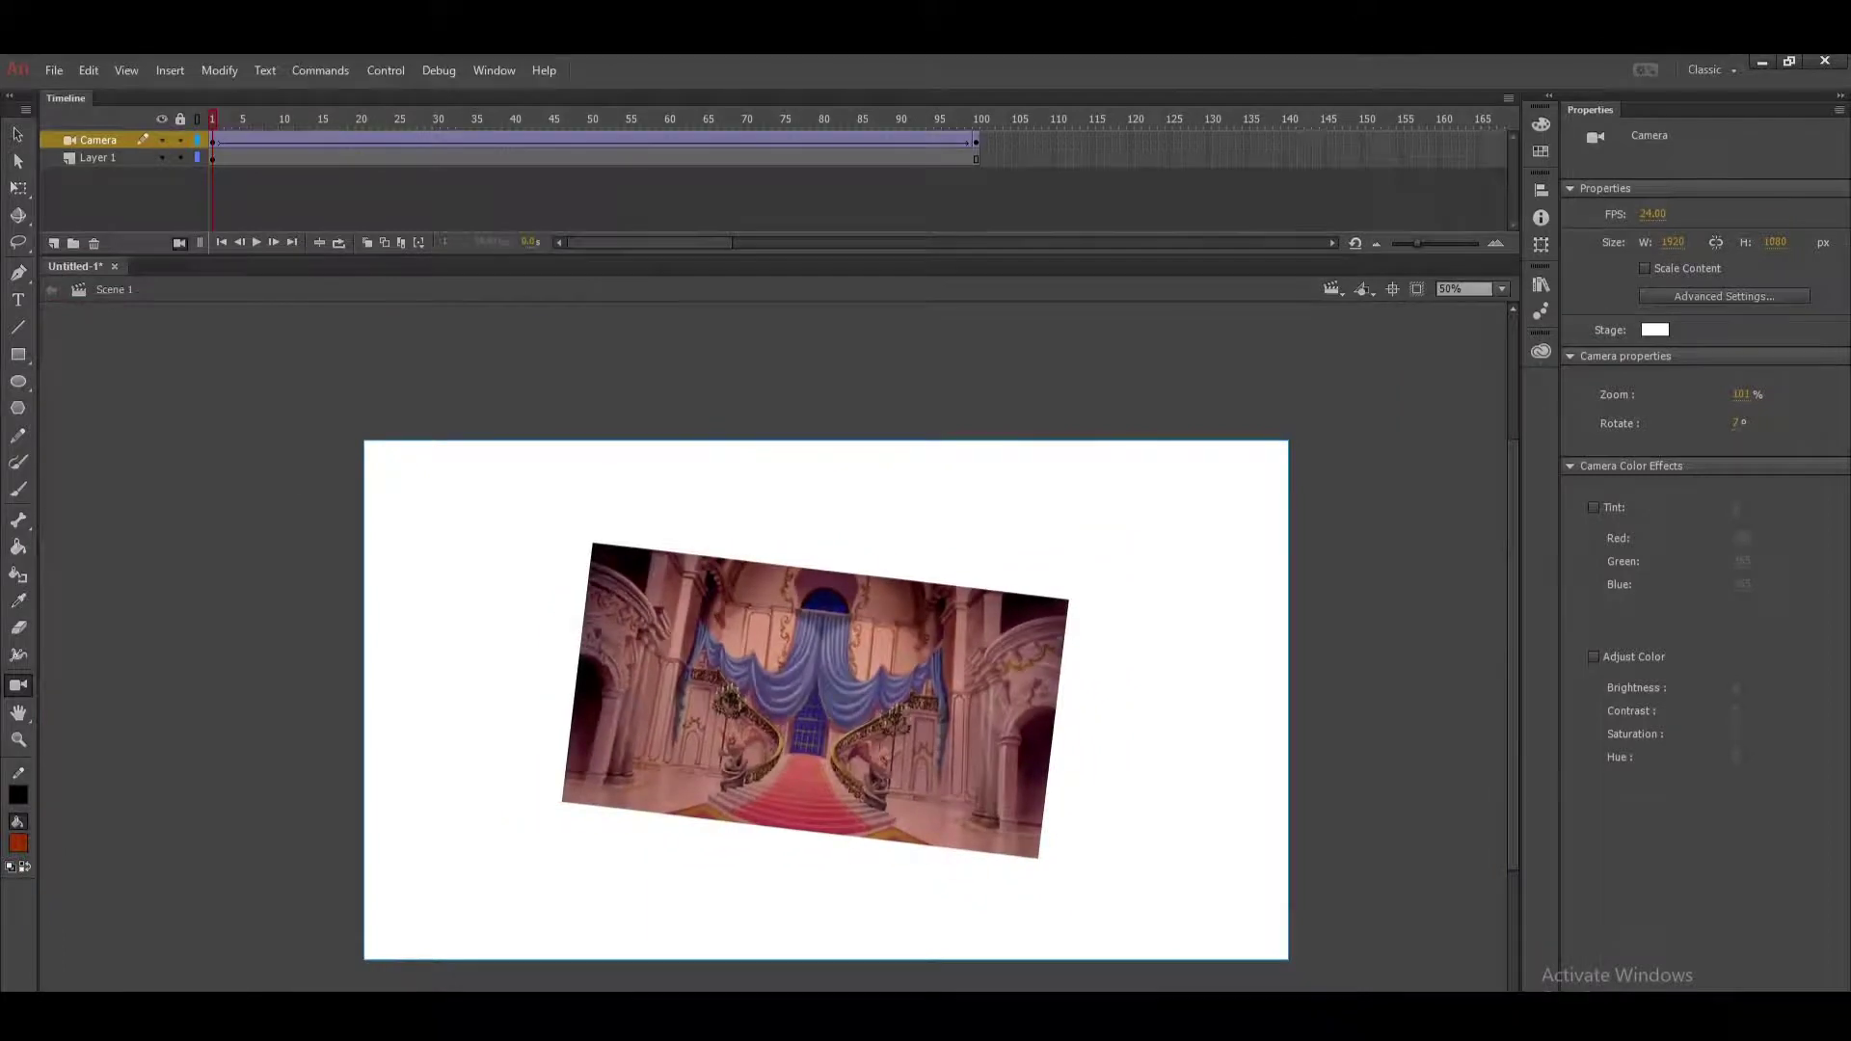
scroll(773, 646, up, 3)
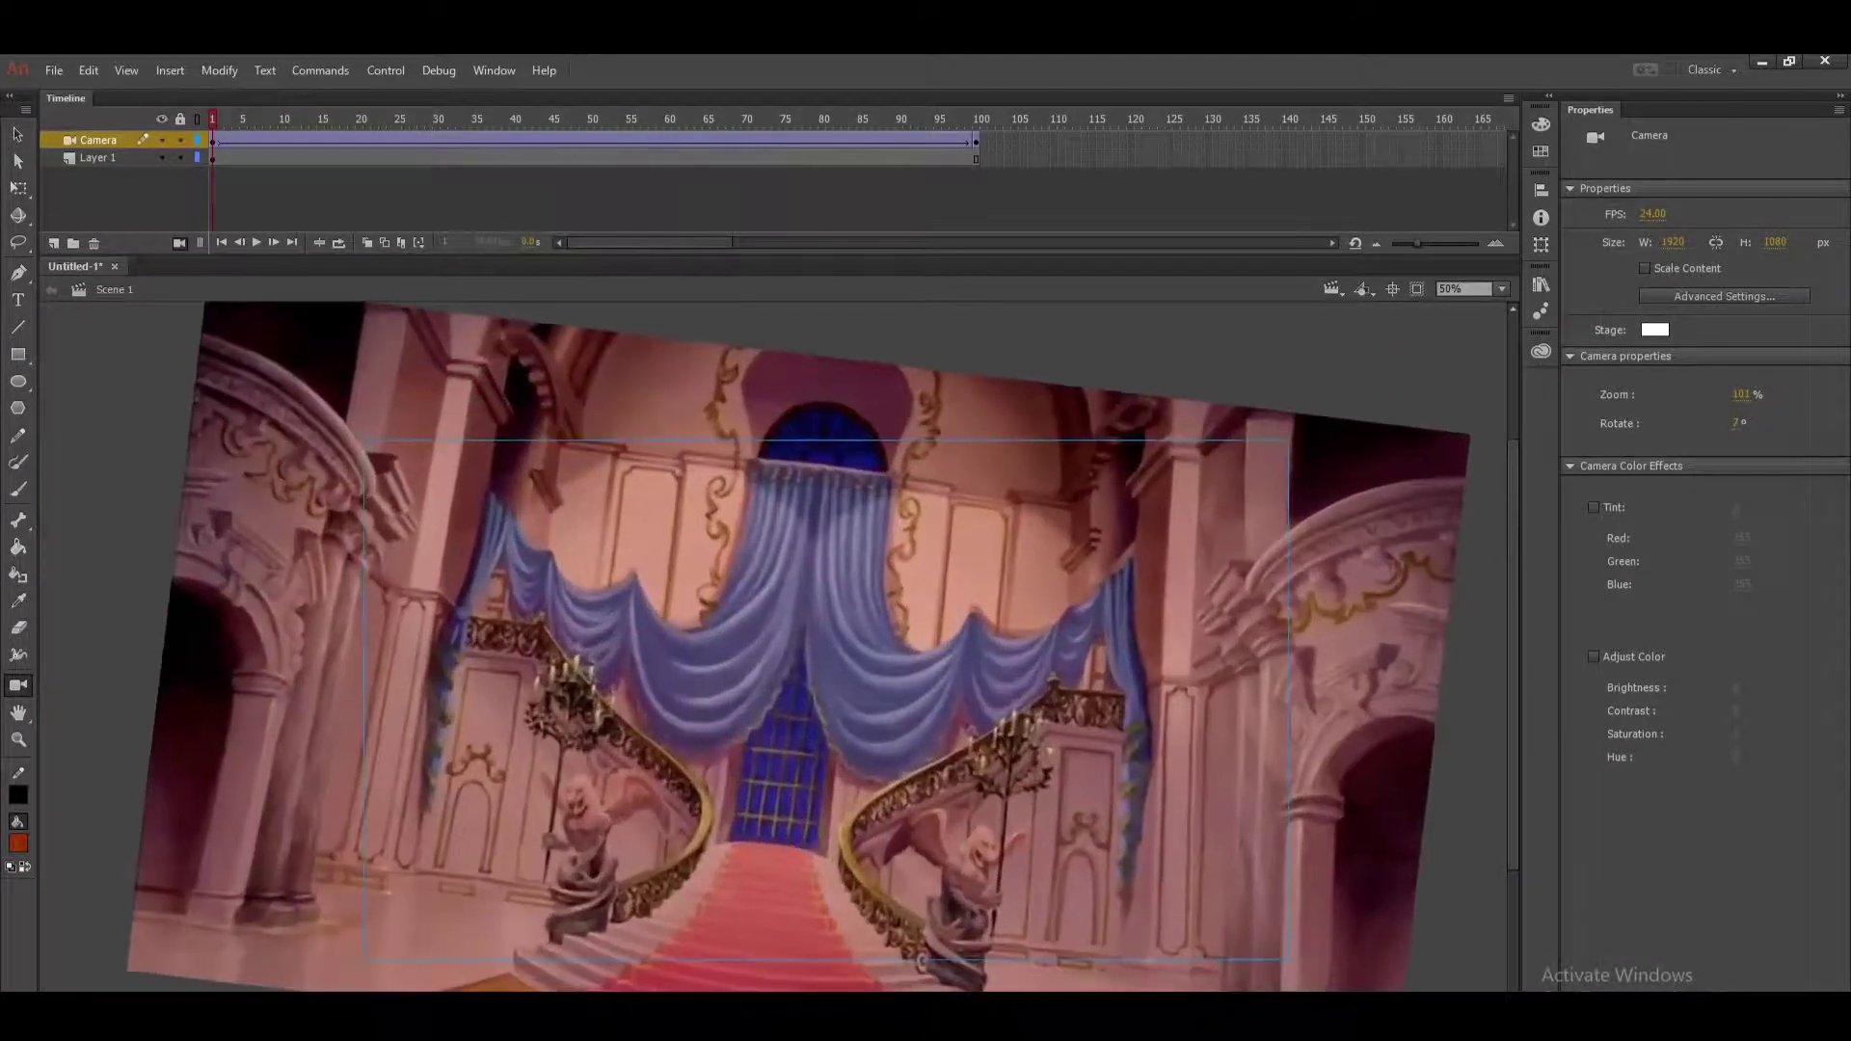
scroll(774, 646, down, 3)
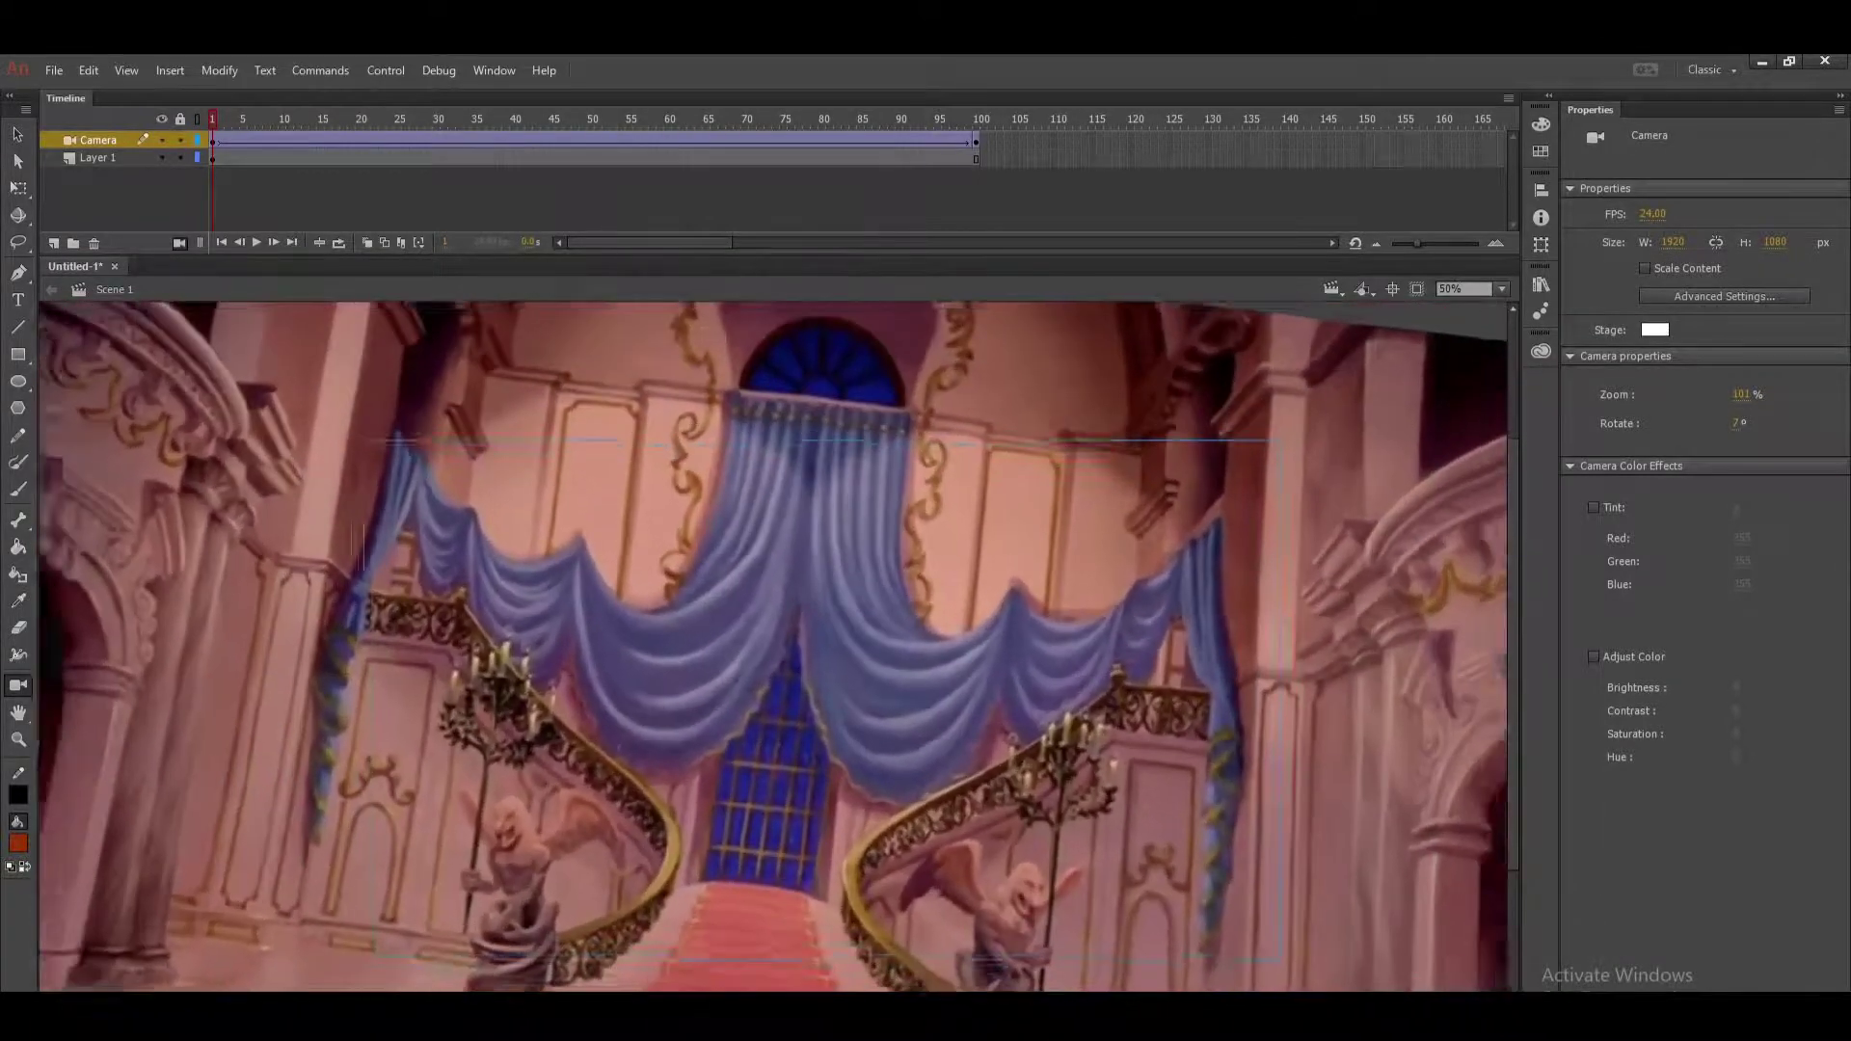
scroll(826, 699, up, 4)
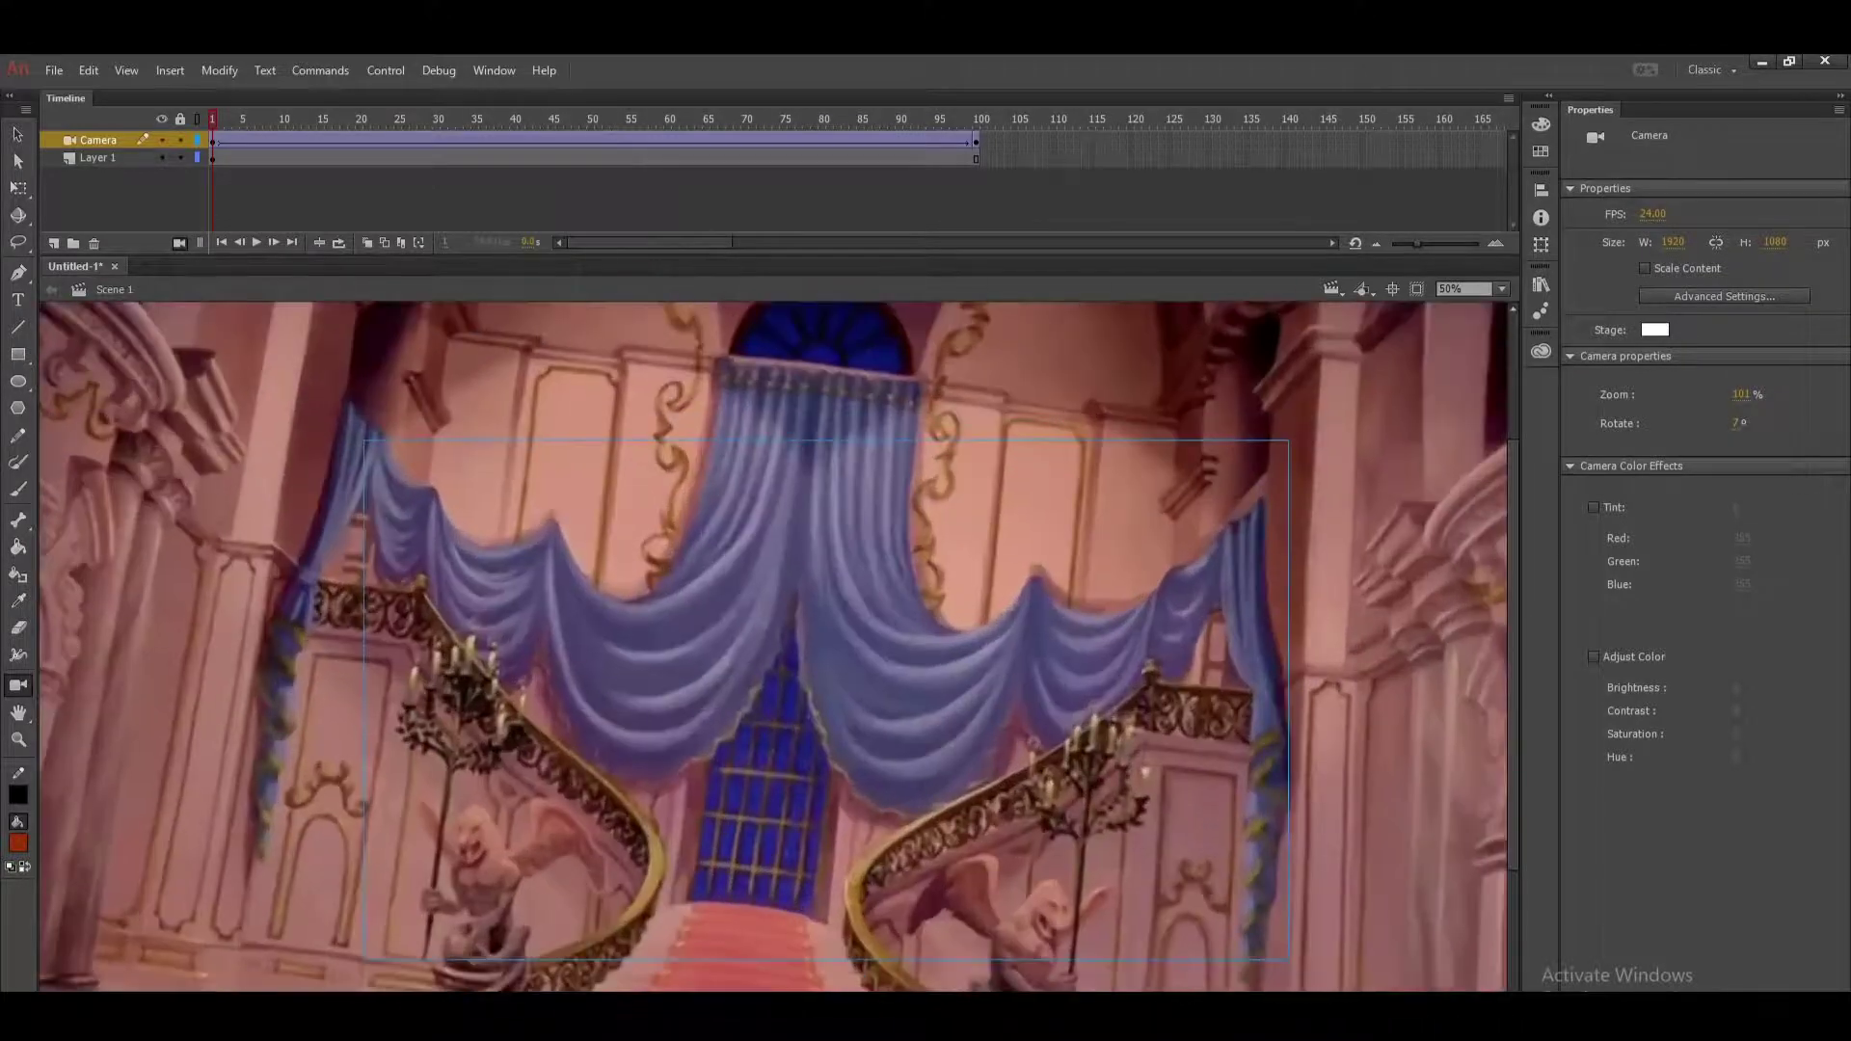
scroll(827, 699, down, 2)
scroll(827, 699, down, 2)
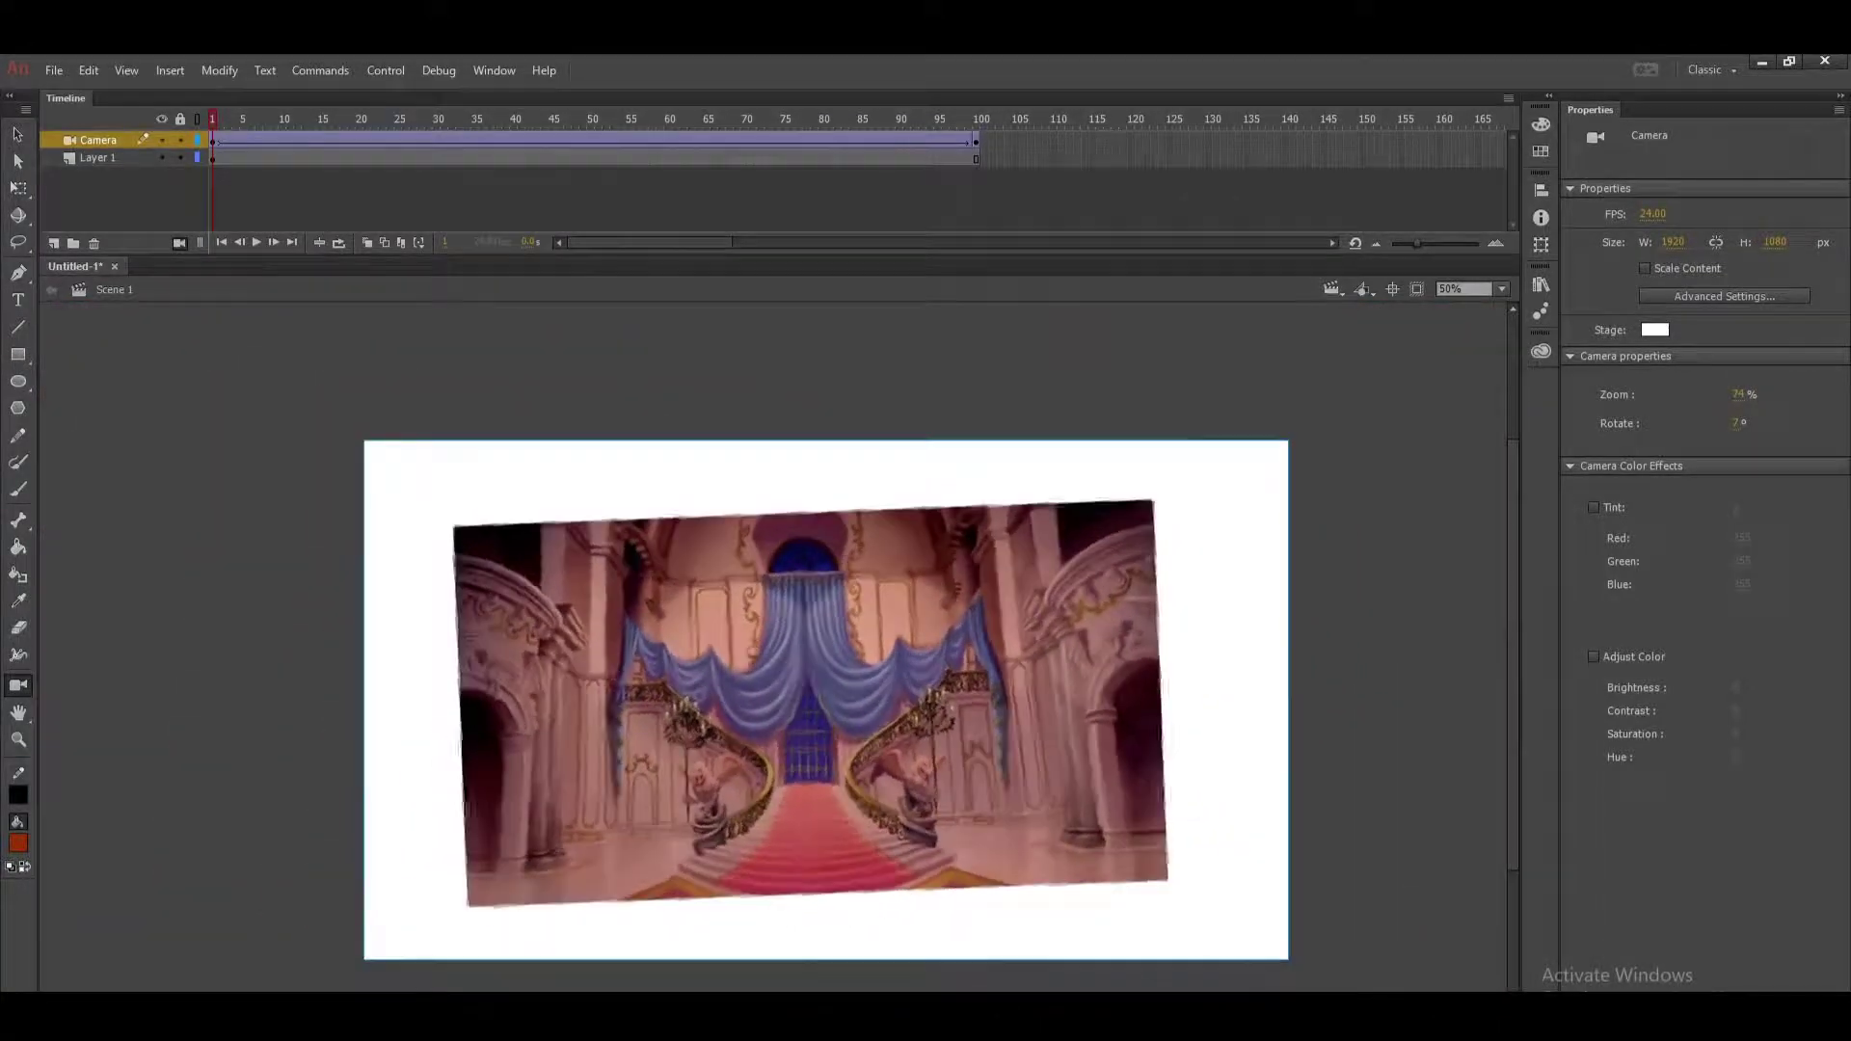
Return the camera at frame 1 to 101% zoom and 0° rotation, with the image filling the frame.
drag(908, 927, 757, 718)
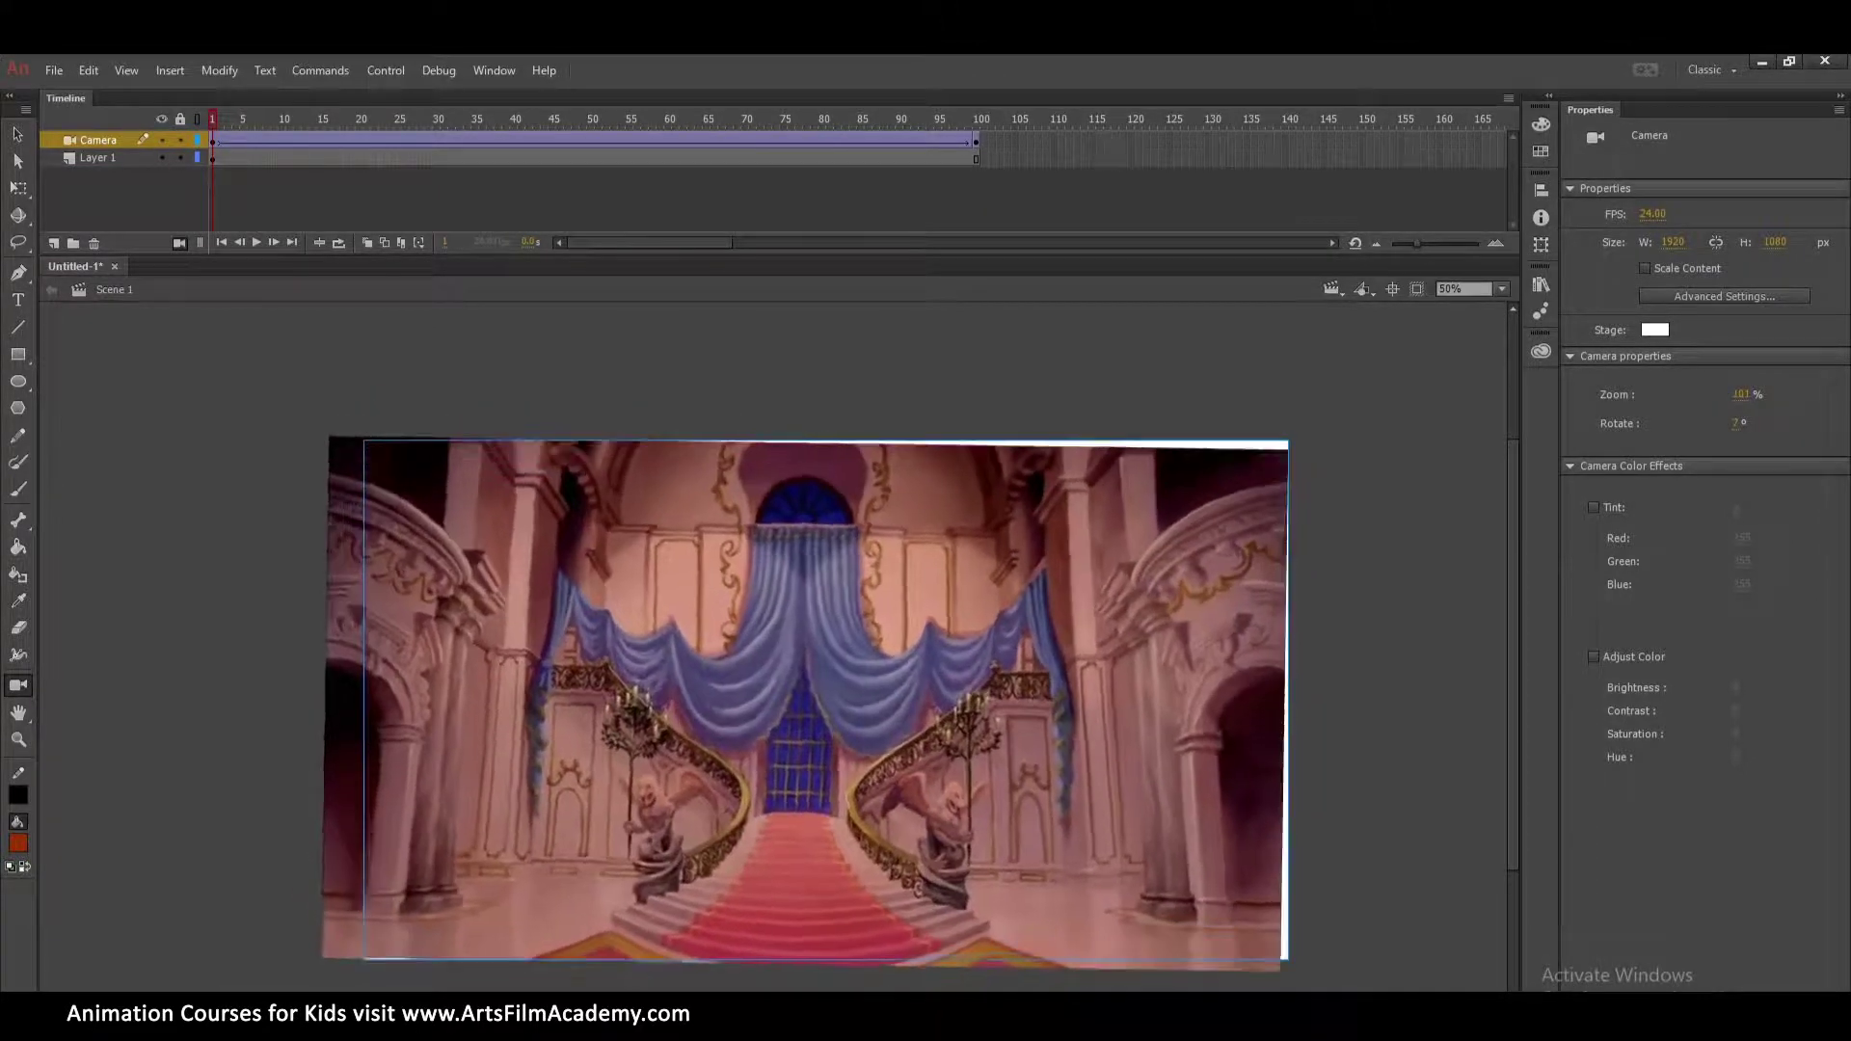
drag(744, 888, 837, 964)
drag(826, 867, 769, 900)
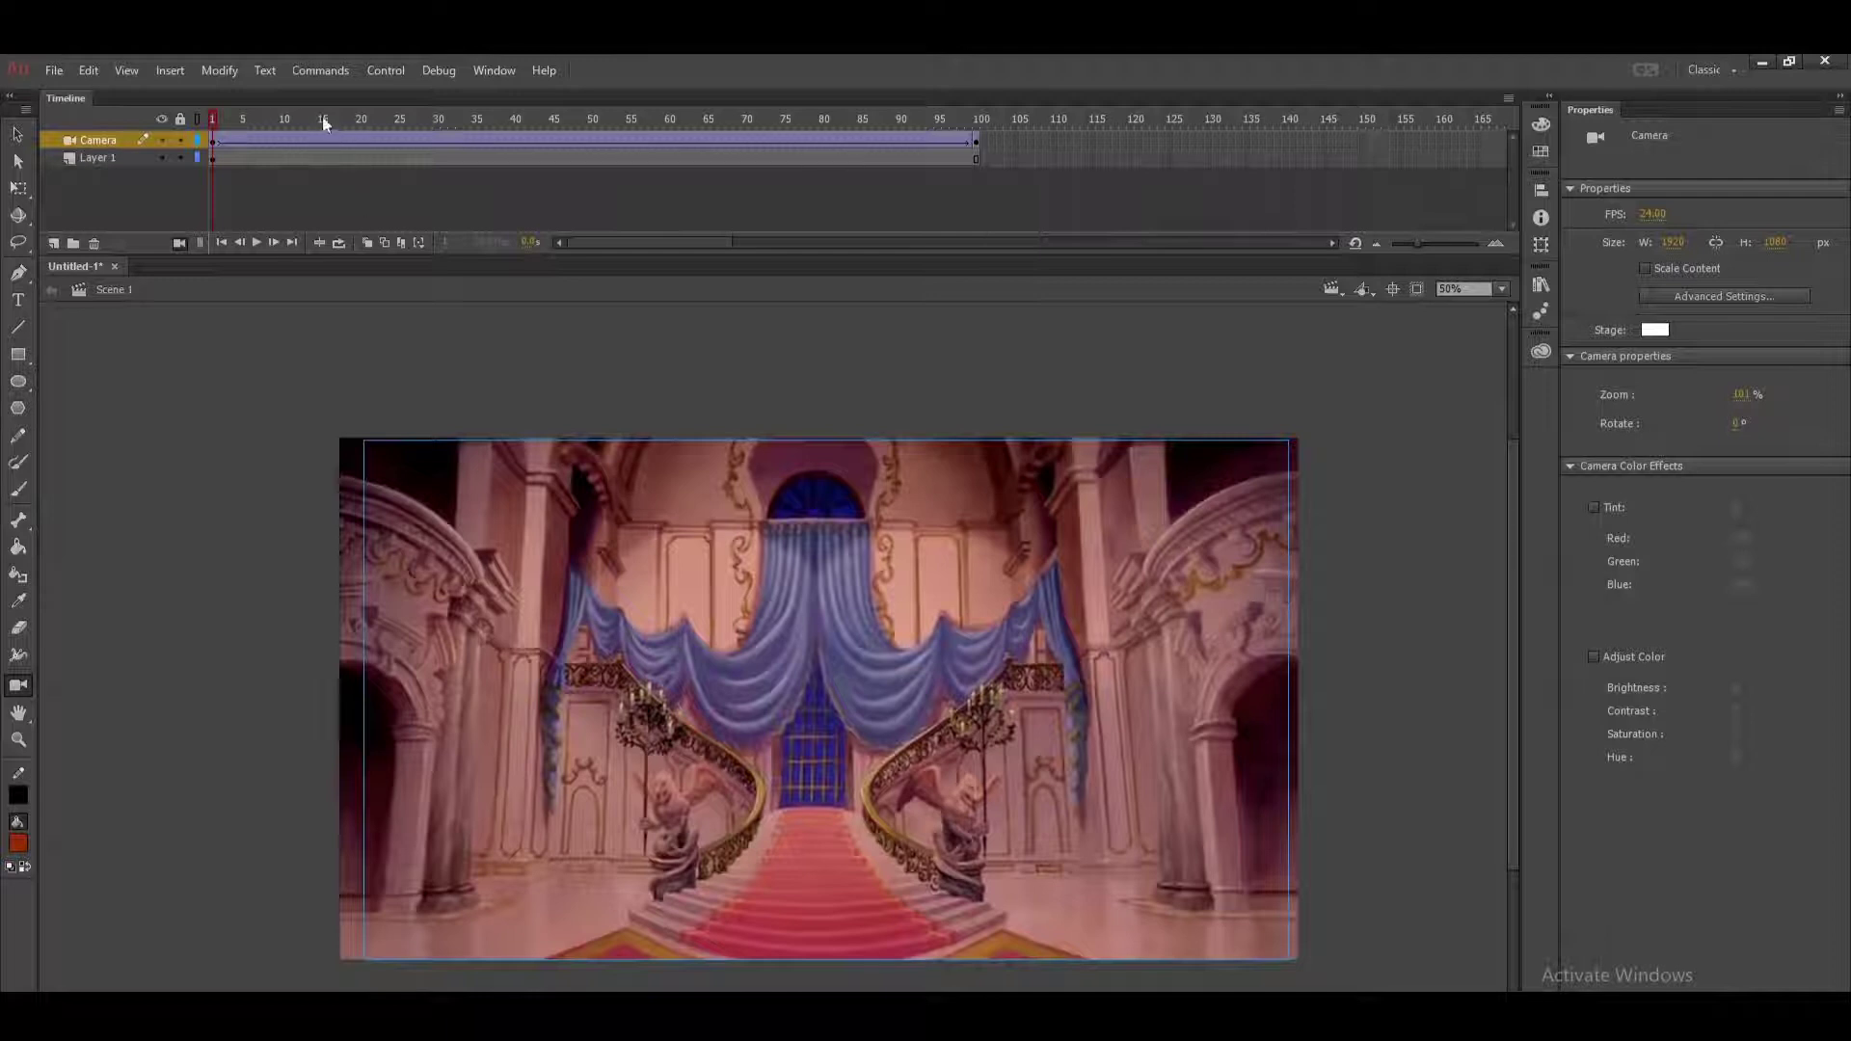
Insert a Camera keyframe at frame 36 with the camera zoomed in on the staircase, and preview the animation from frame 1.
click(485, 141)
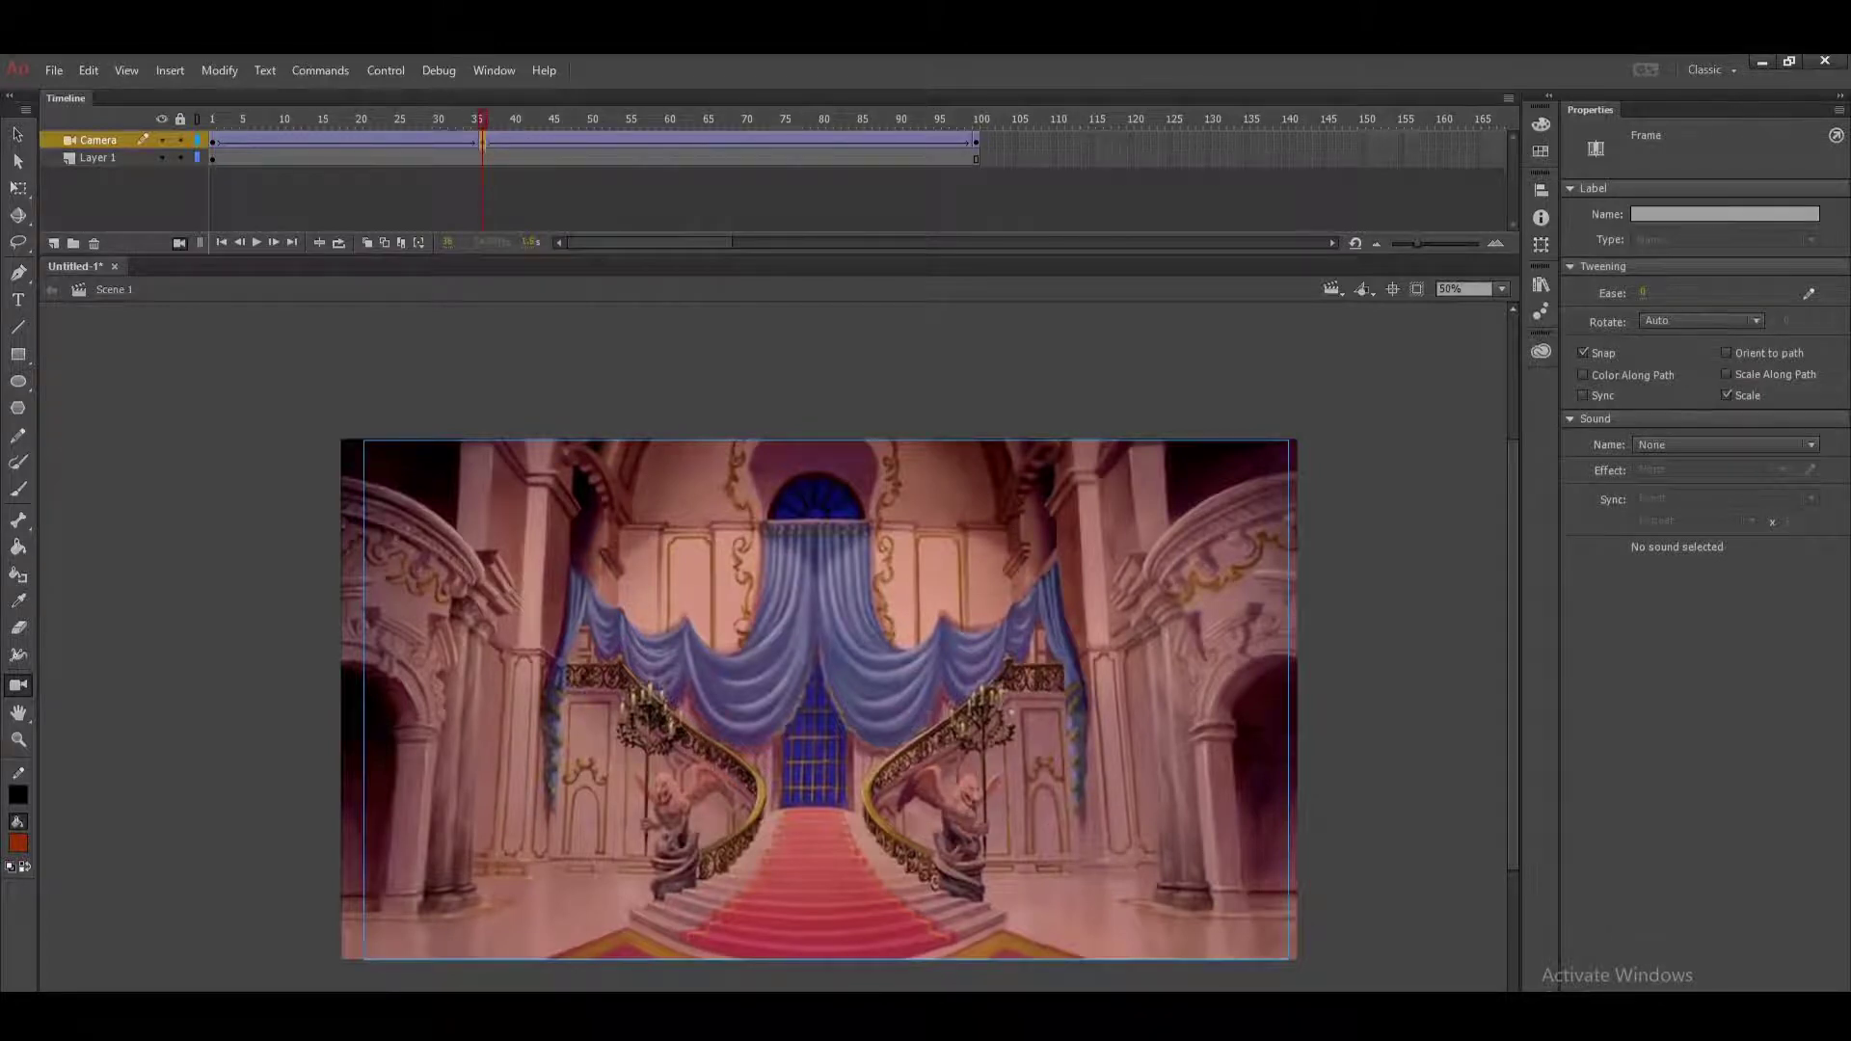
key(F6)
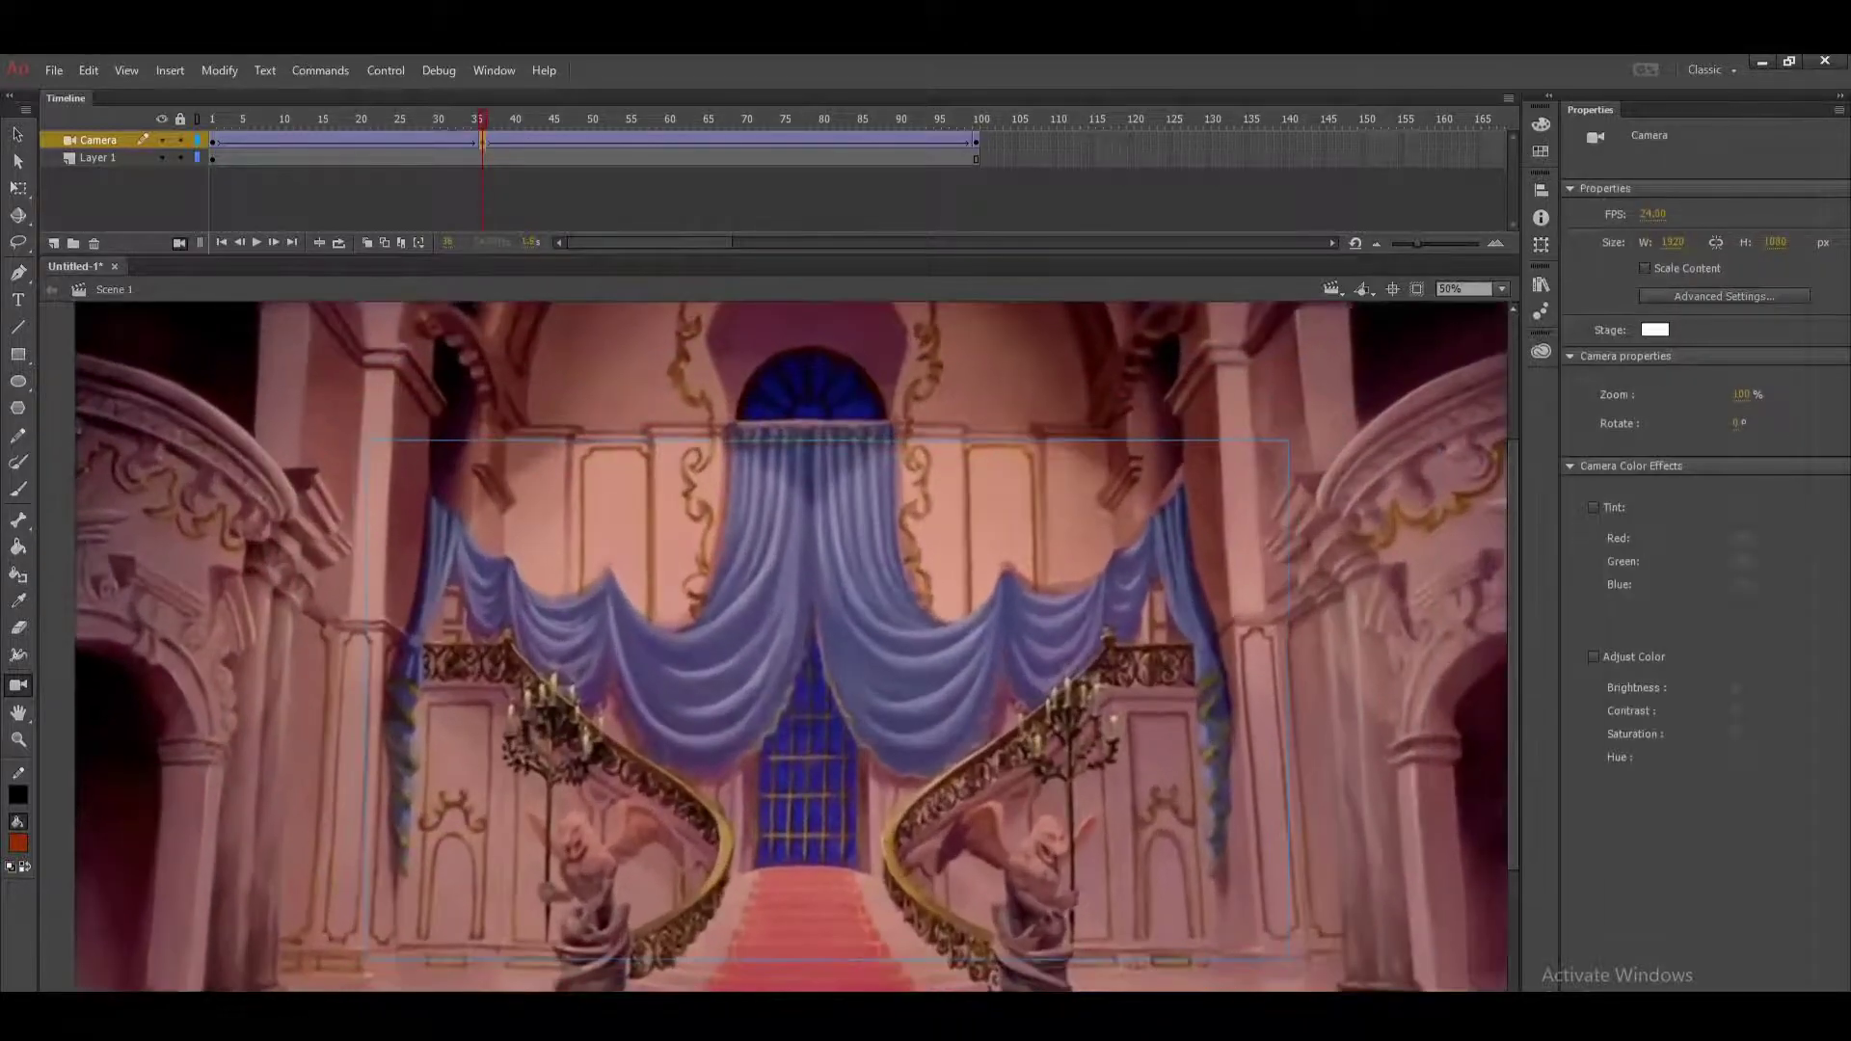
click(212, 118)
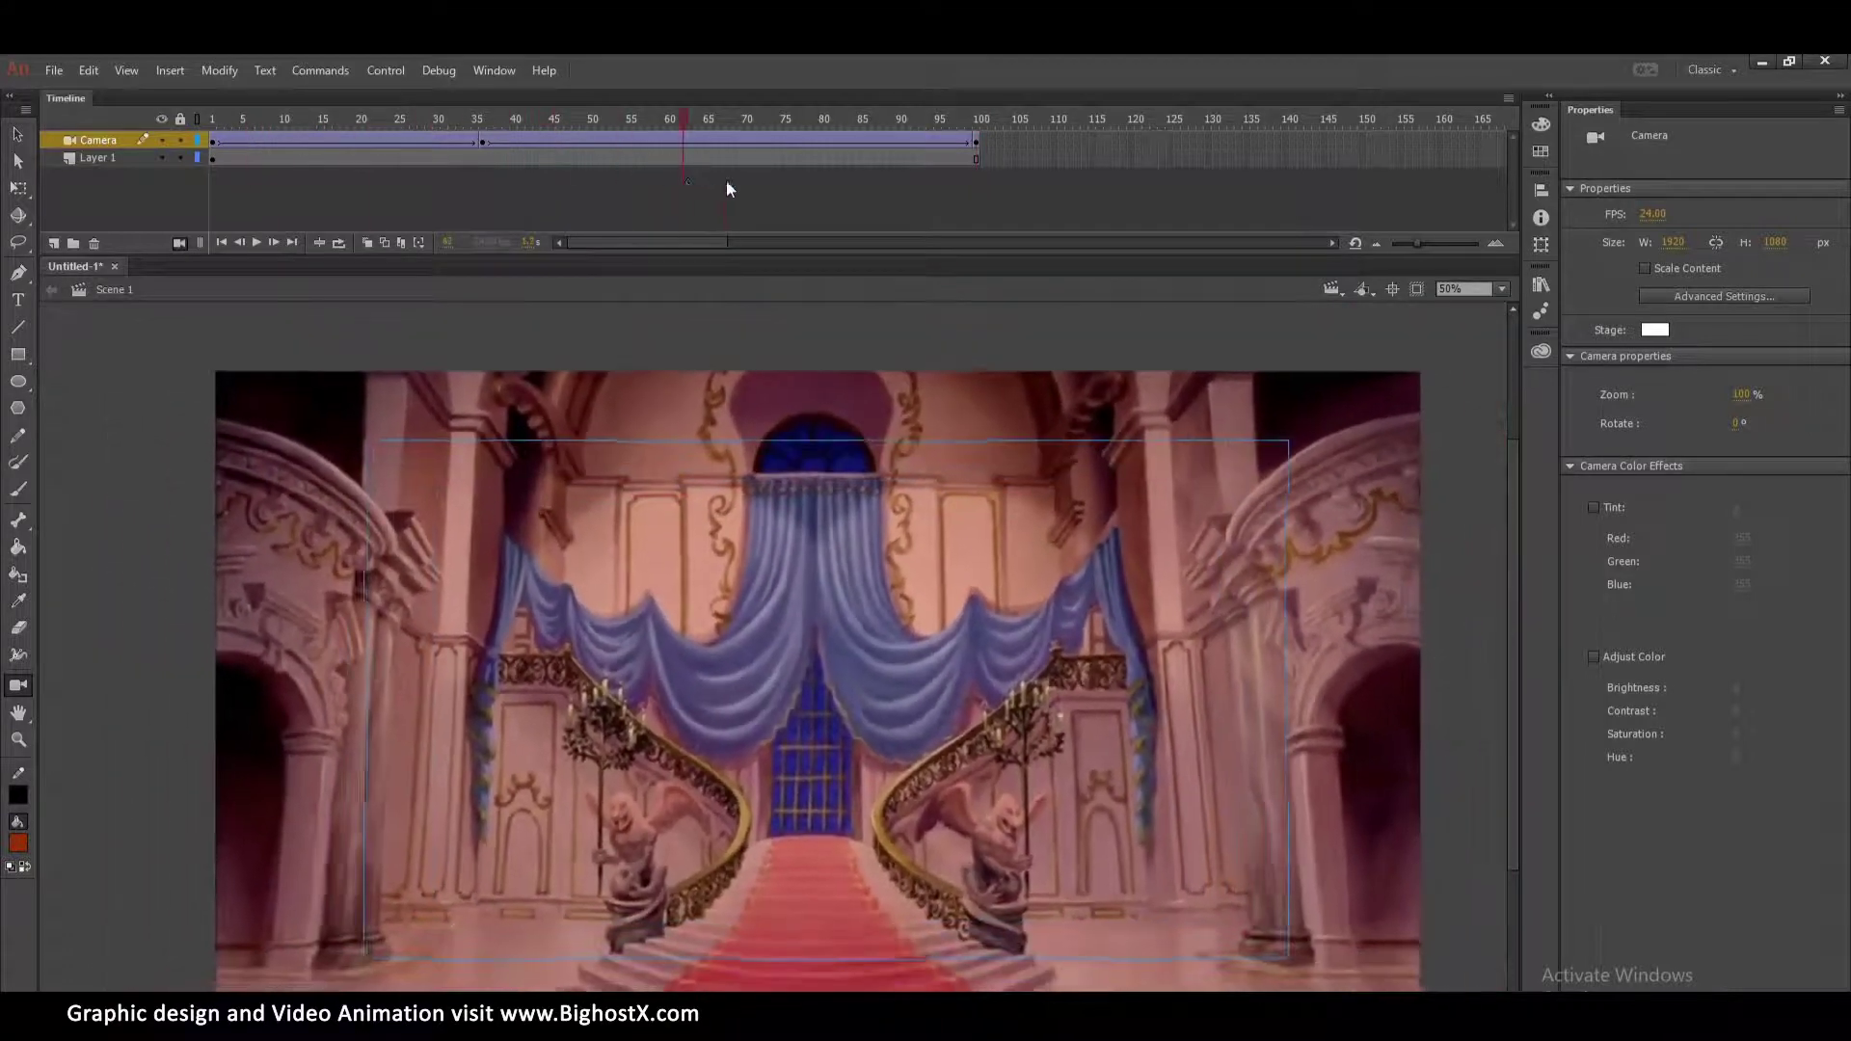
At frame 71, set a Camera keyframe with the picture tilted counterclockwise and the camera zoomed in closer on the staircase.
click(751, 143)
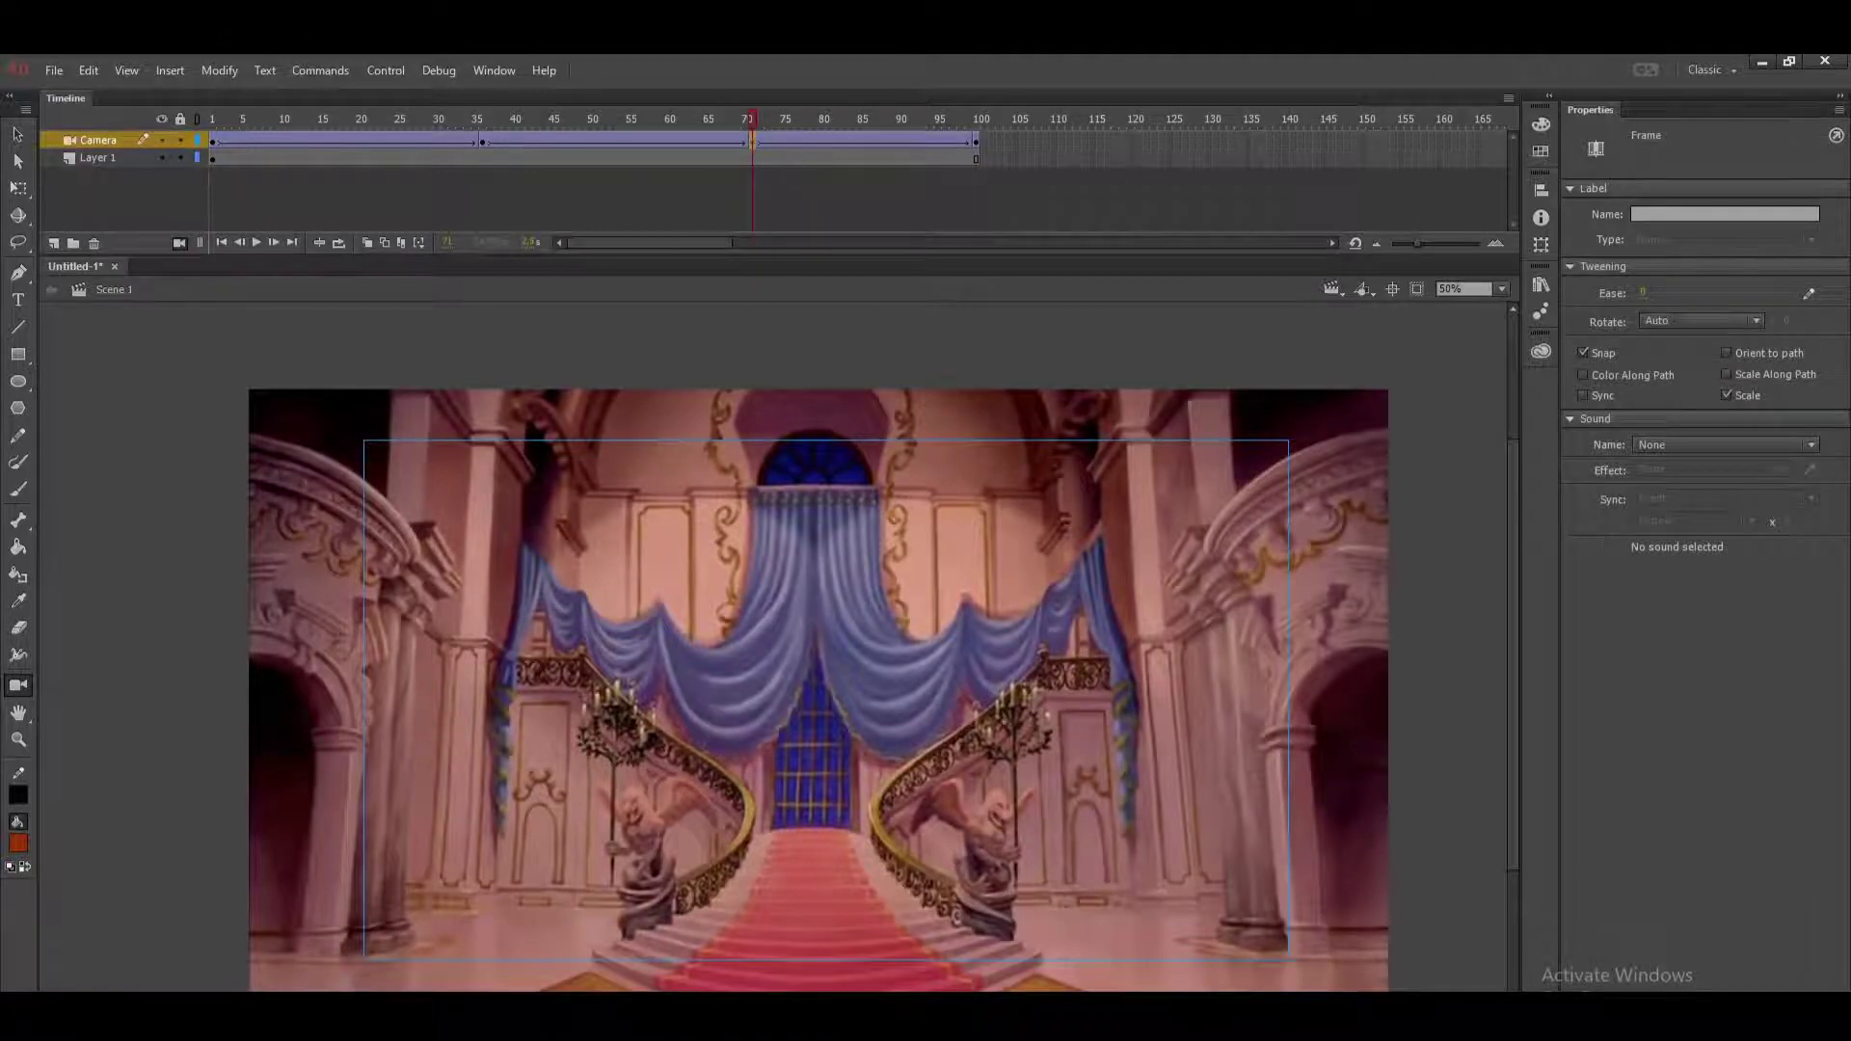
drag(1000, 837, 1013, 790)
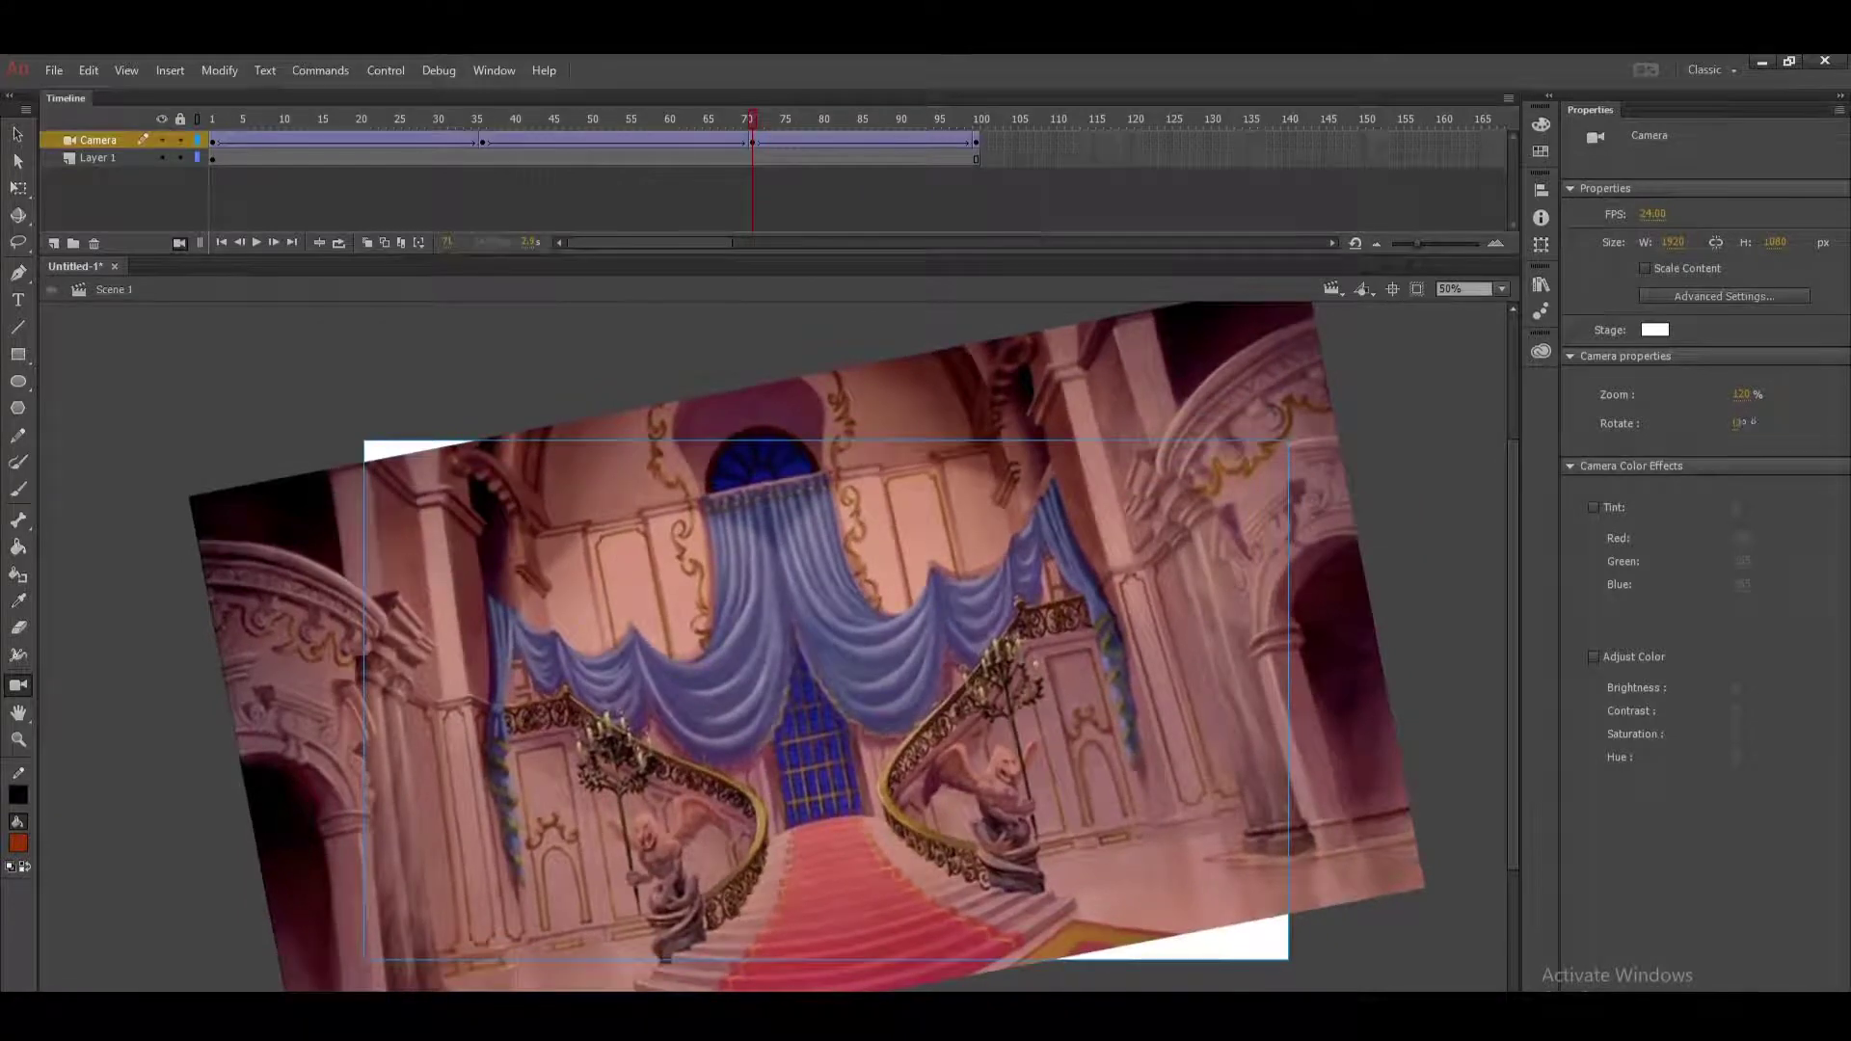
scroll(771, 646, up, 5)
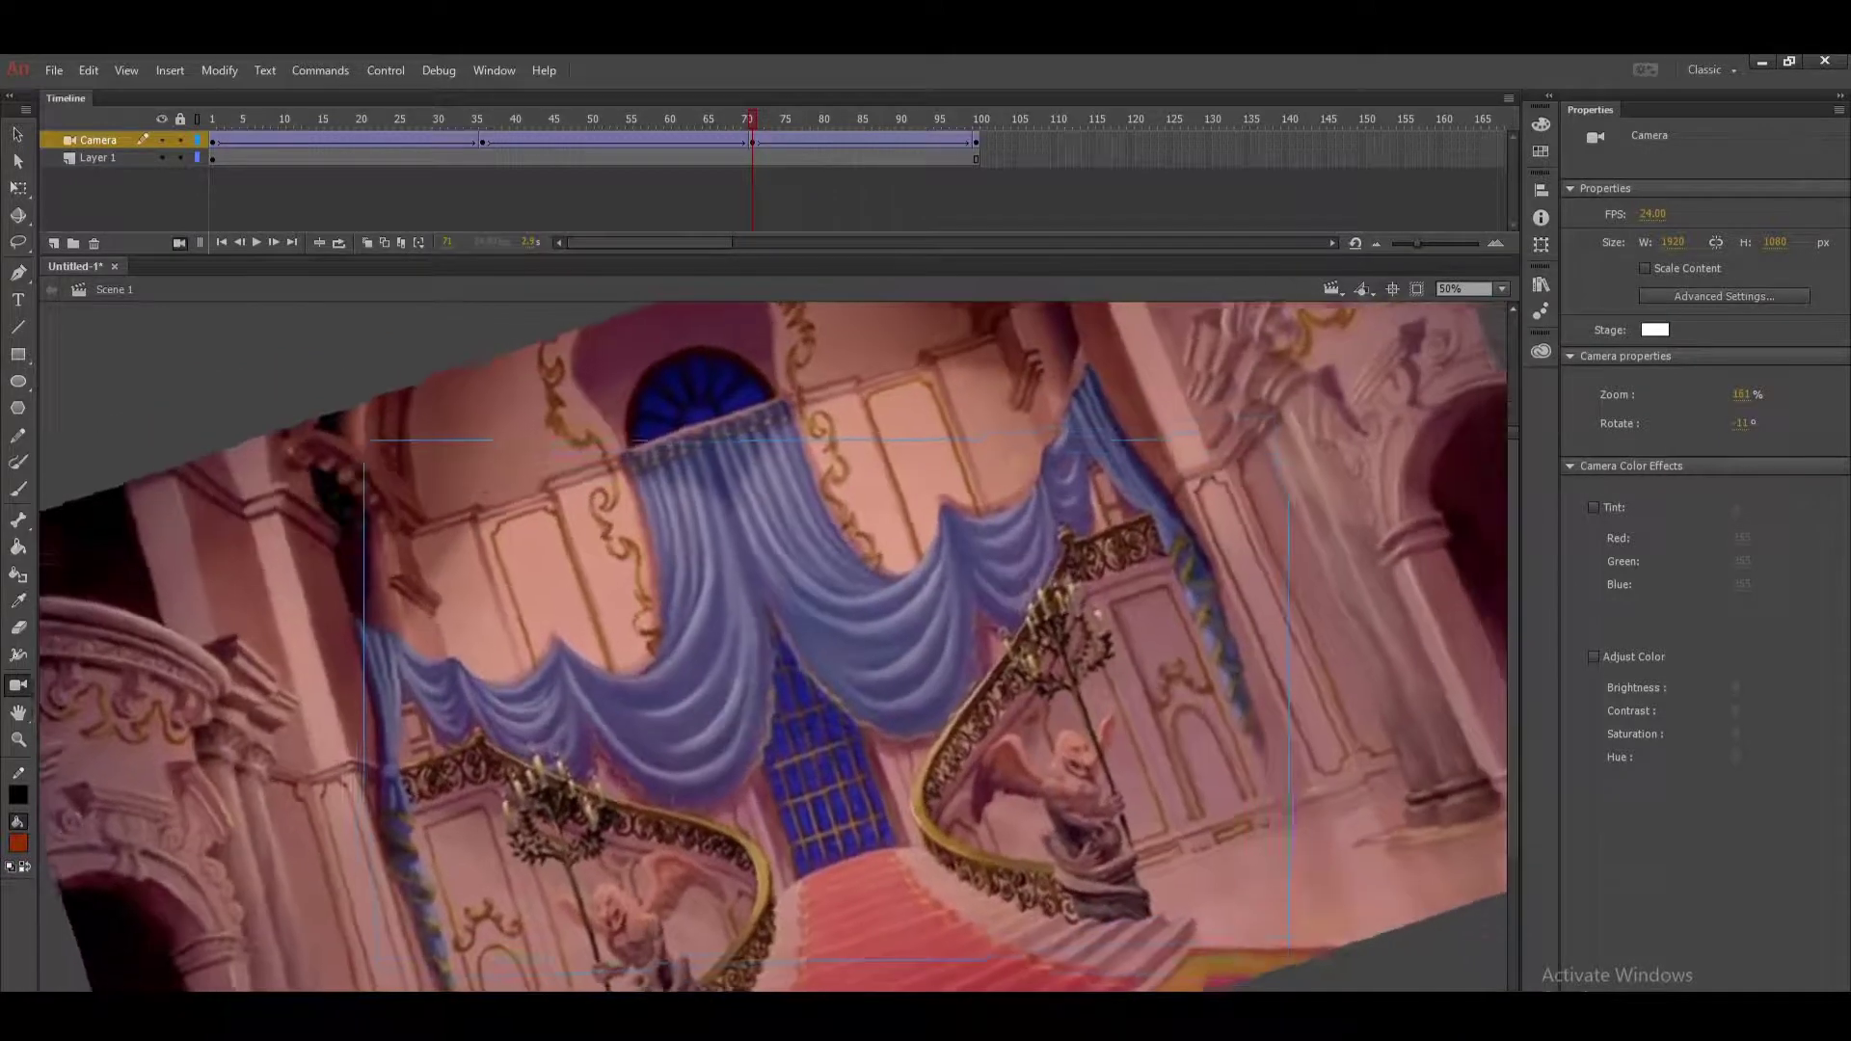
Reposition the camera view slightly at frame 71 and preview the camera animation from frame 1.
drag(1013, 790, 1024, 763)
drag(459, 140, 44, 160)
key(Return)
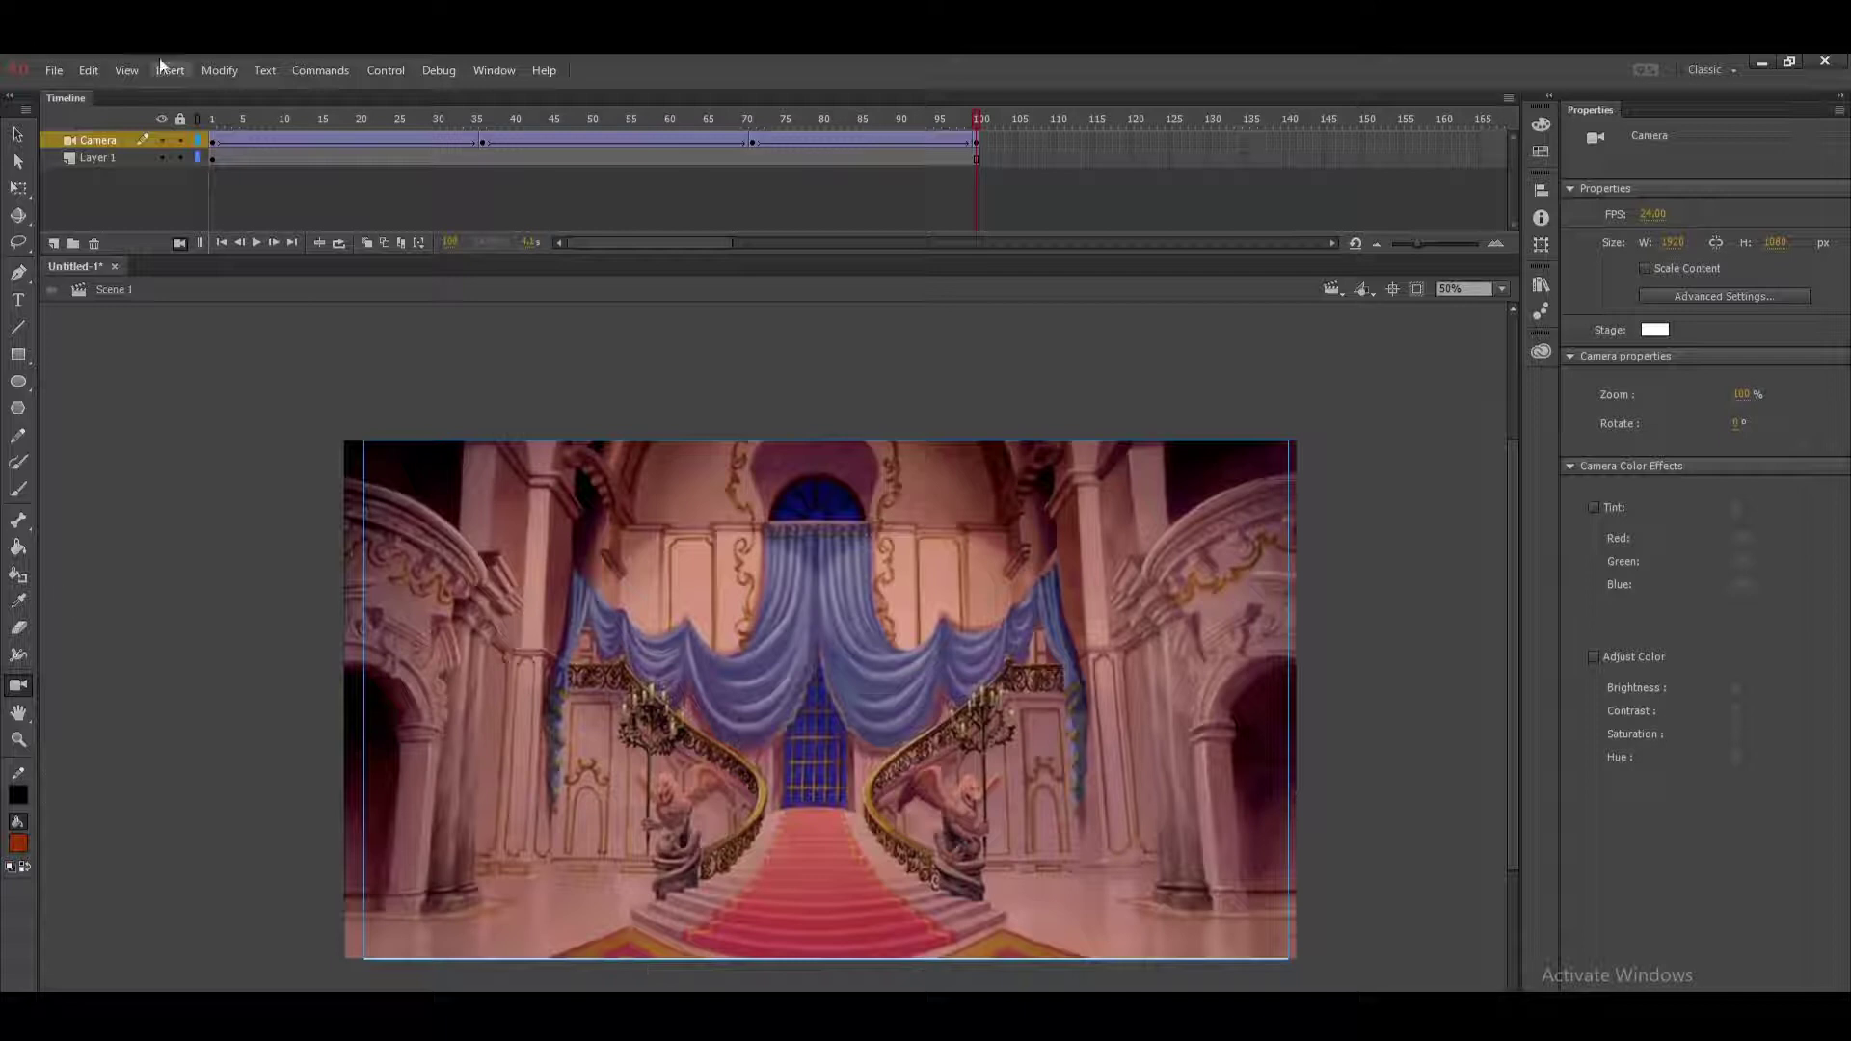
Delete the Camera layer.
click(94, 243)
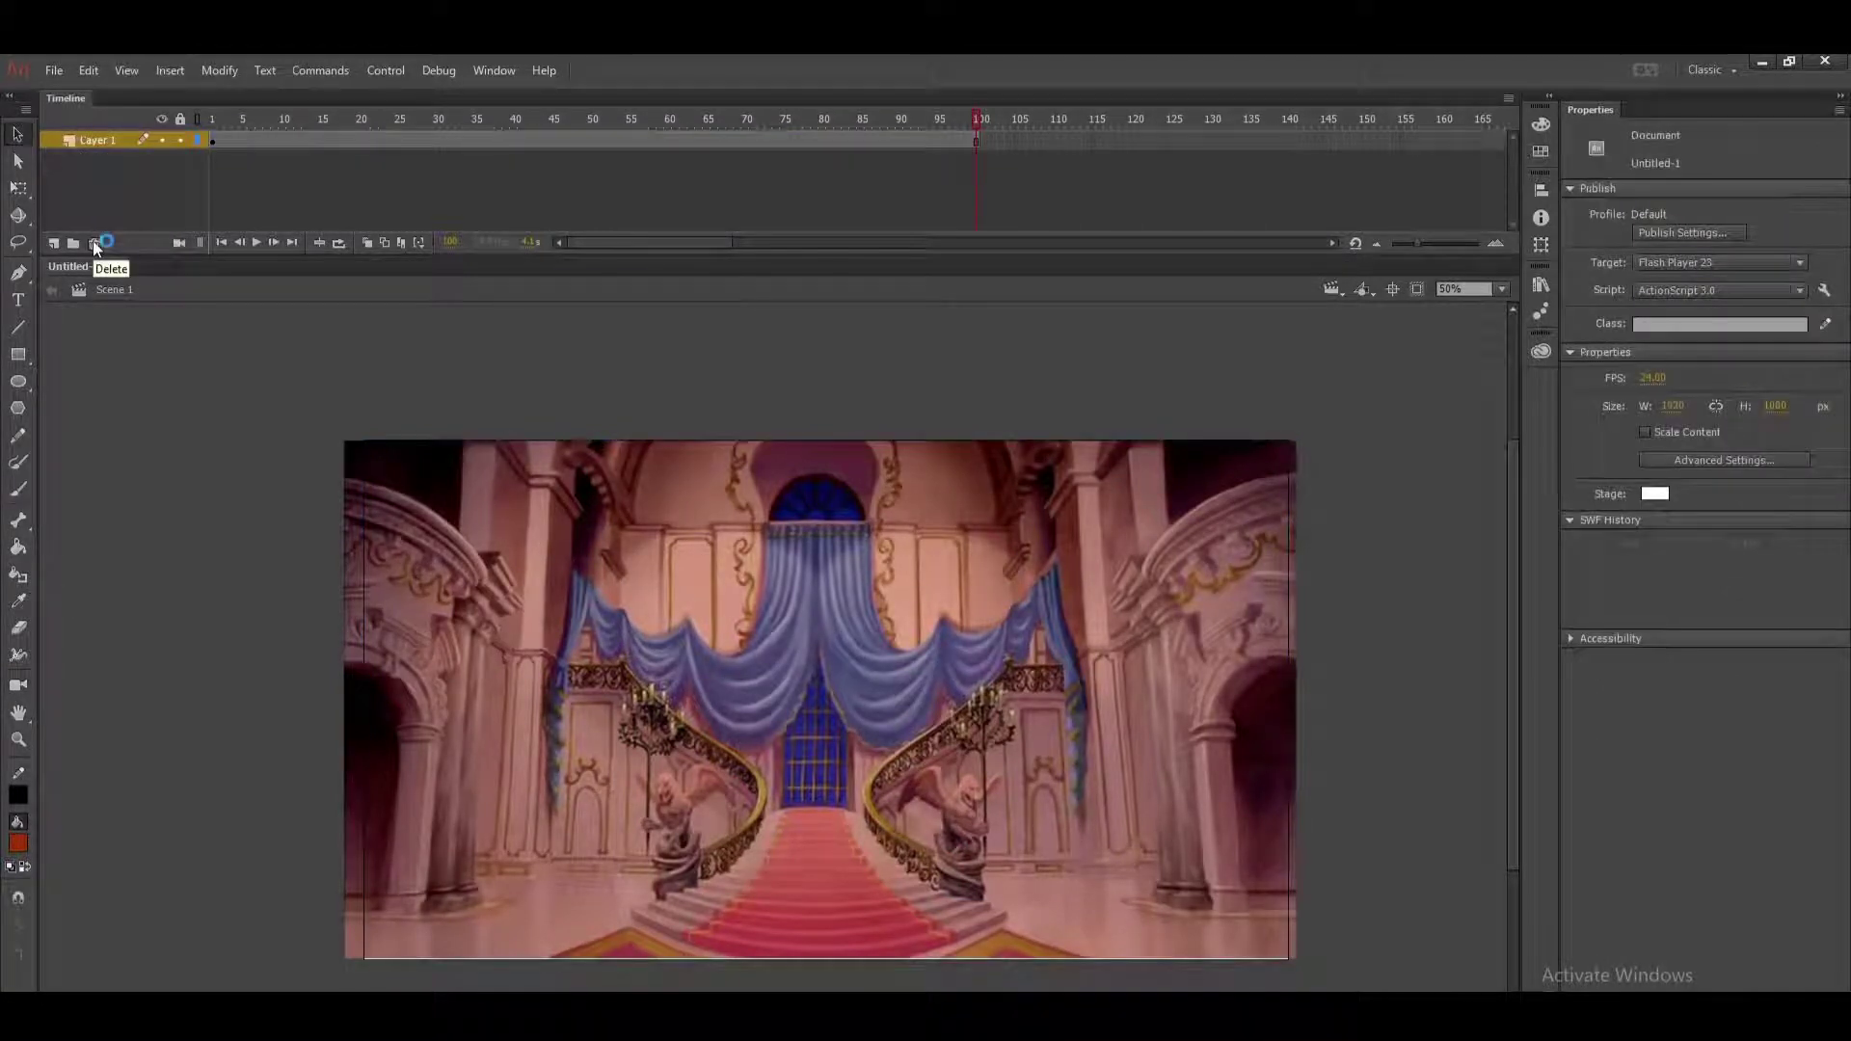
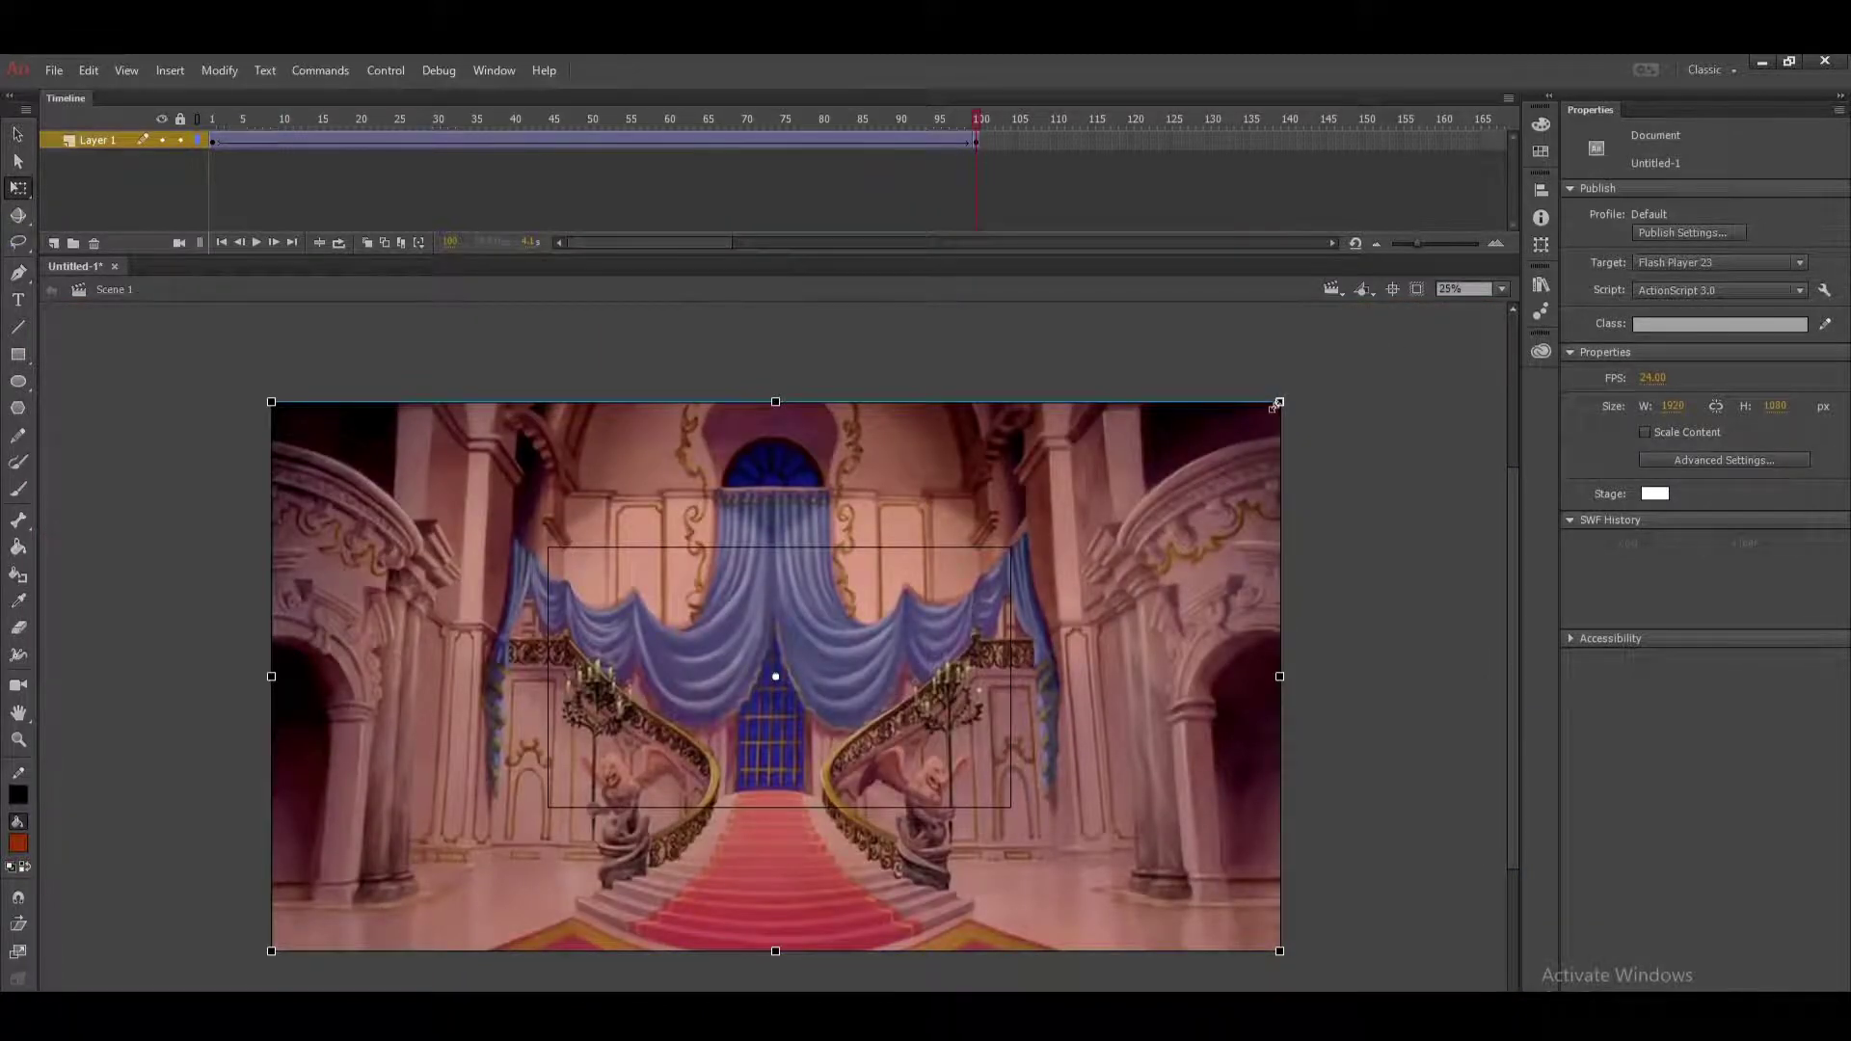
Enlarge the staircase picture at frame 100 to about 4960 px wide, shift it slightly upward, and preview the tween.
drag(1290, 395, 1371, 348)
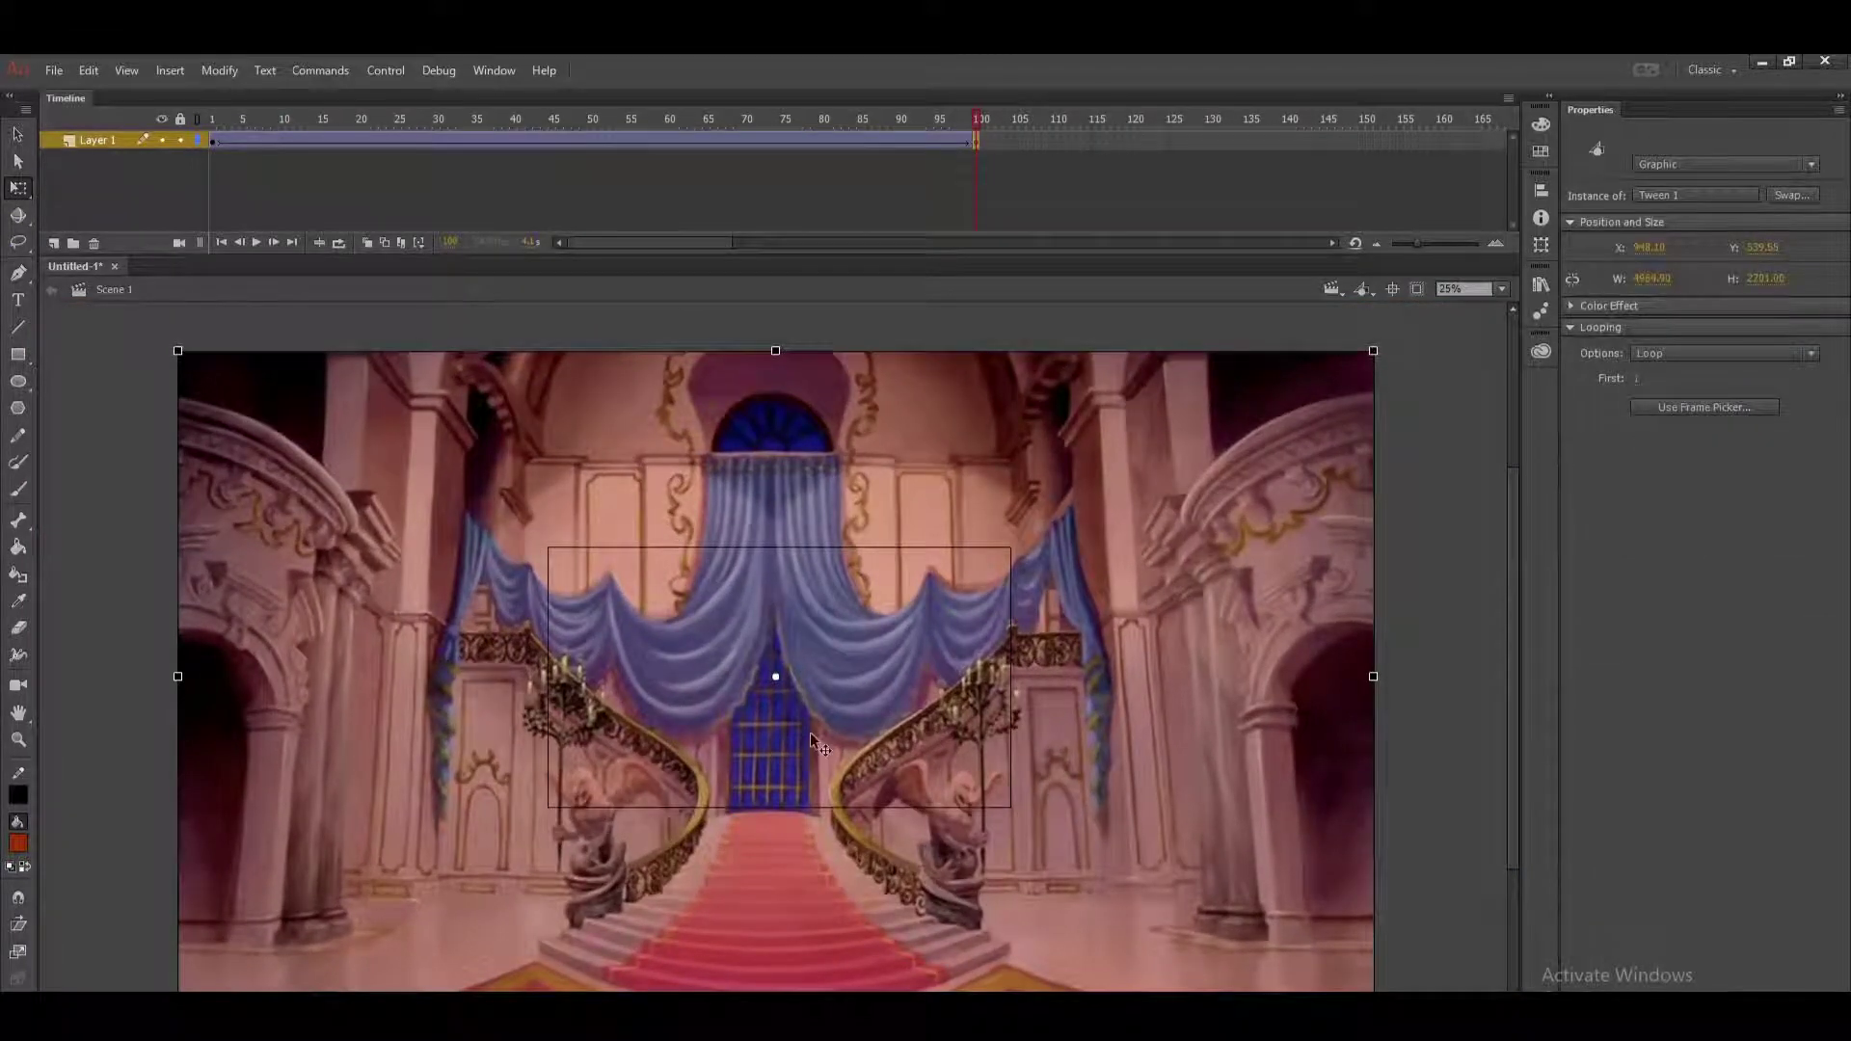
drag(811, 735, 813, 717)
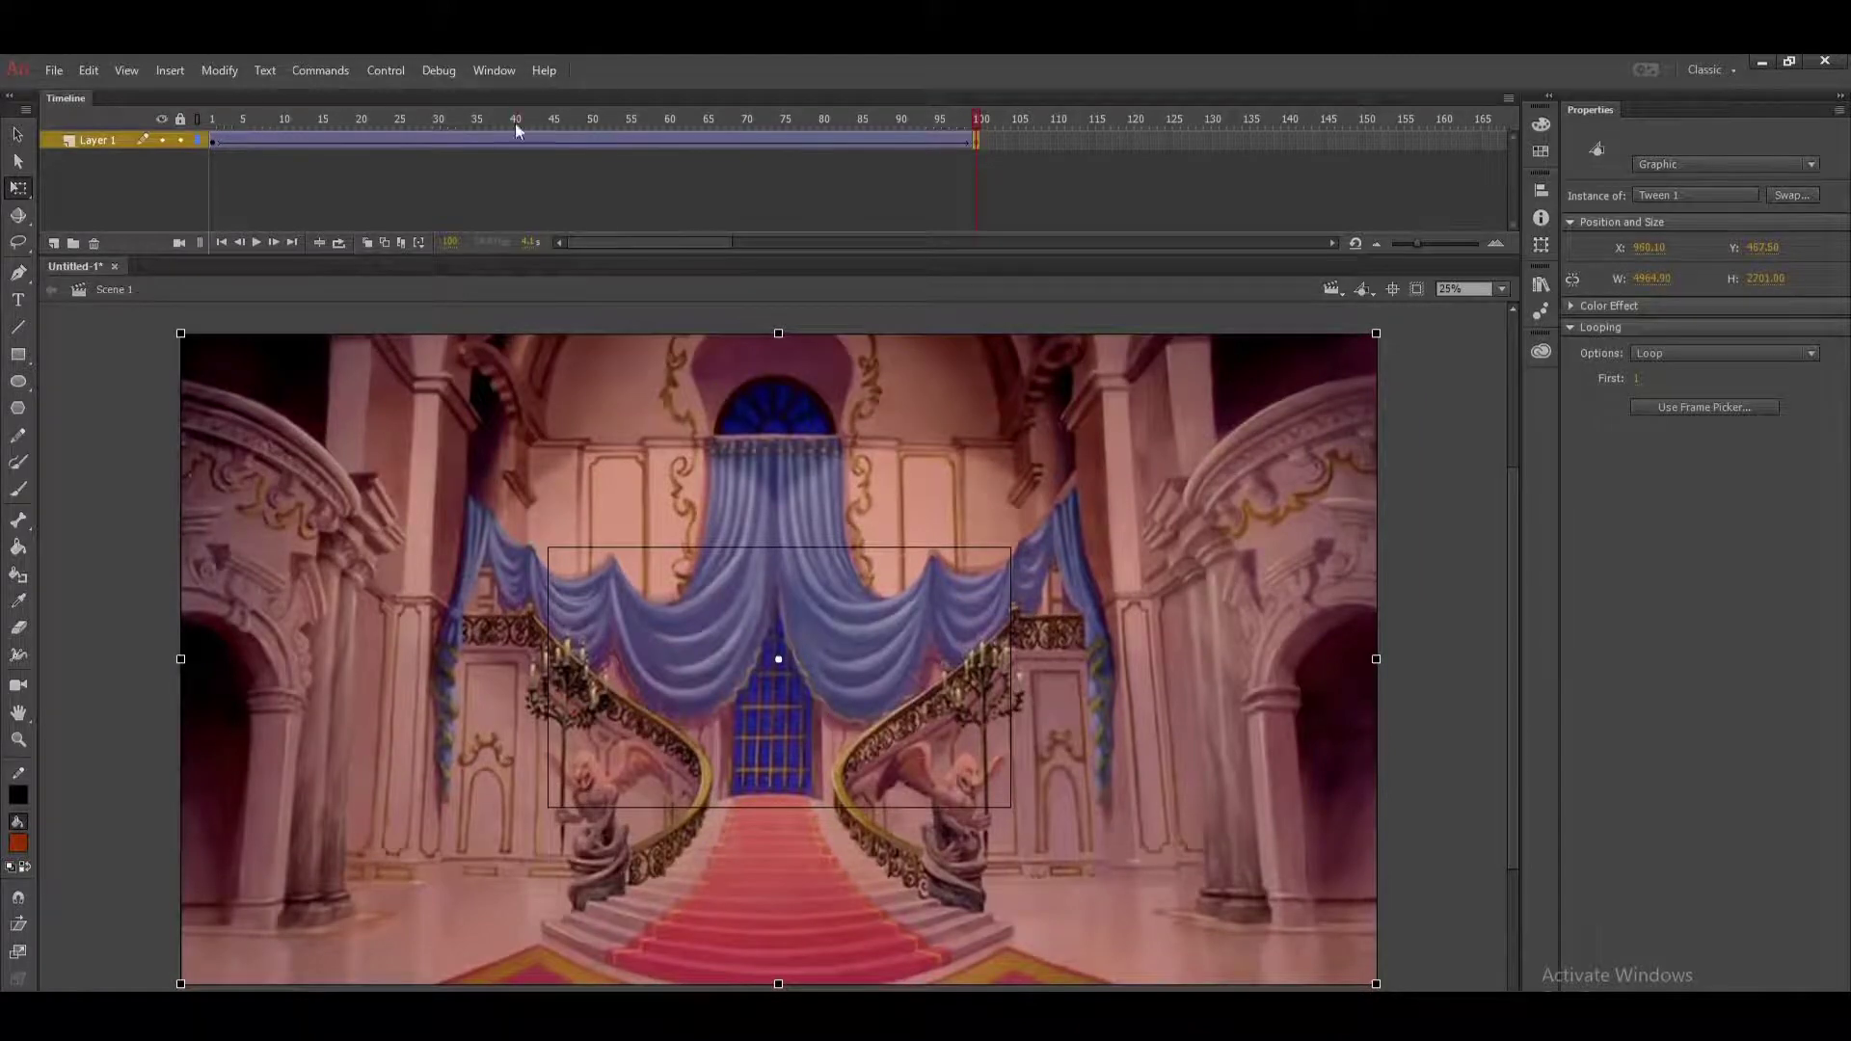
click(212, 119)
key(Return)
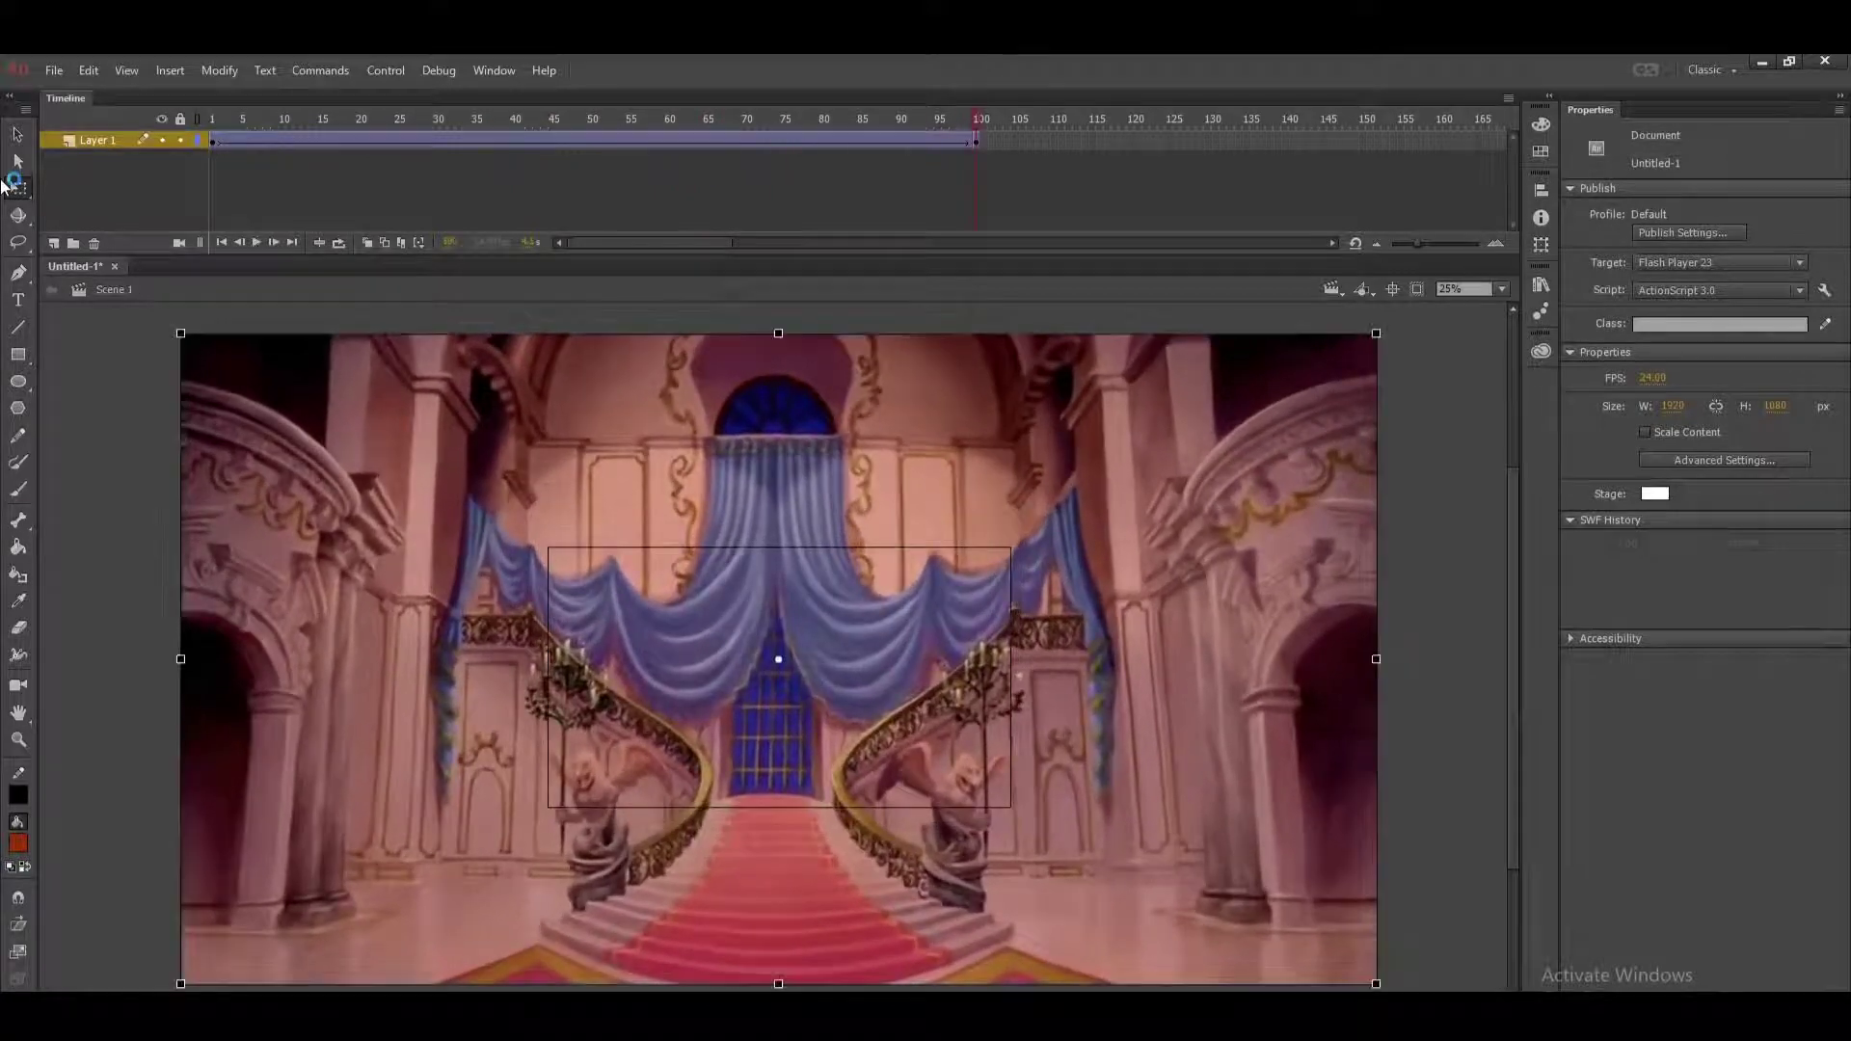
key(Return)
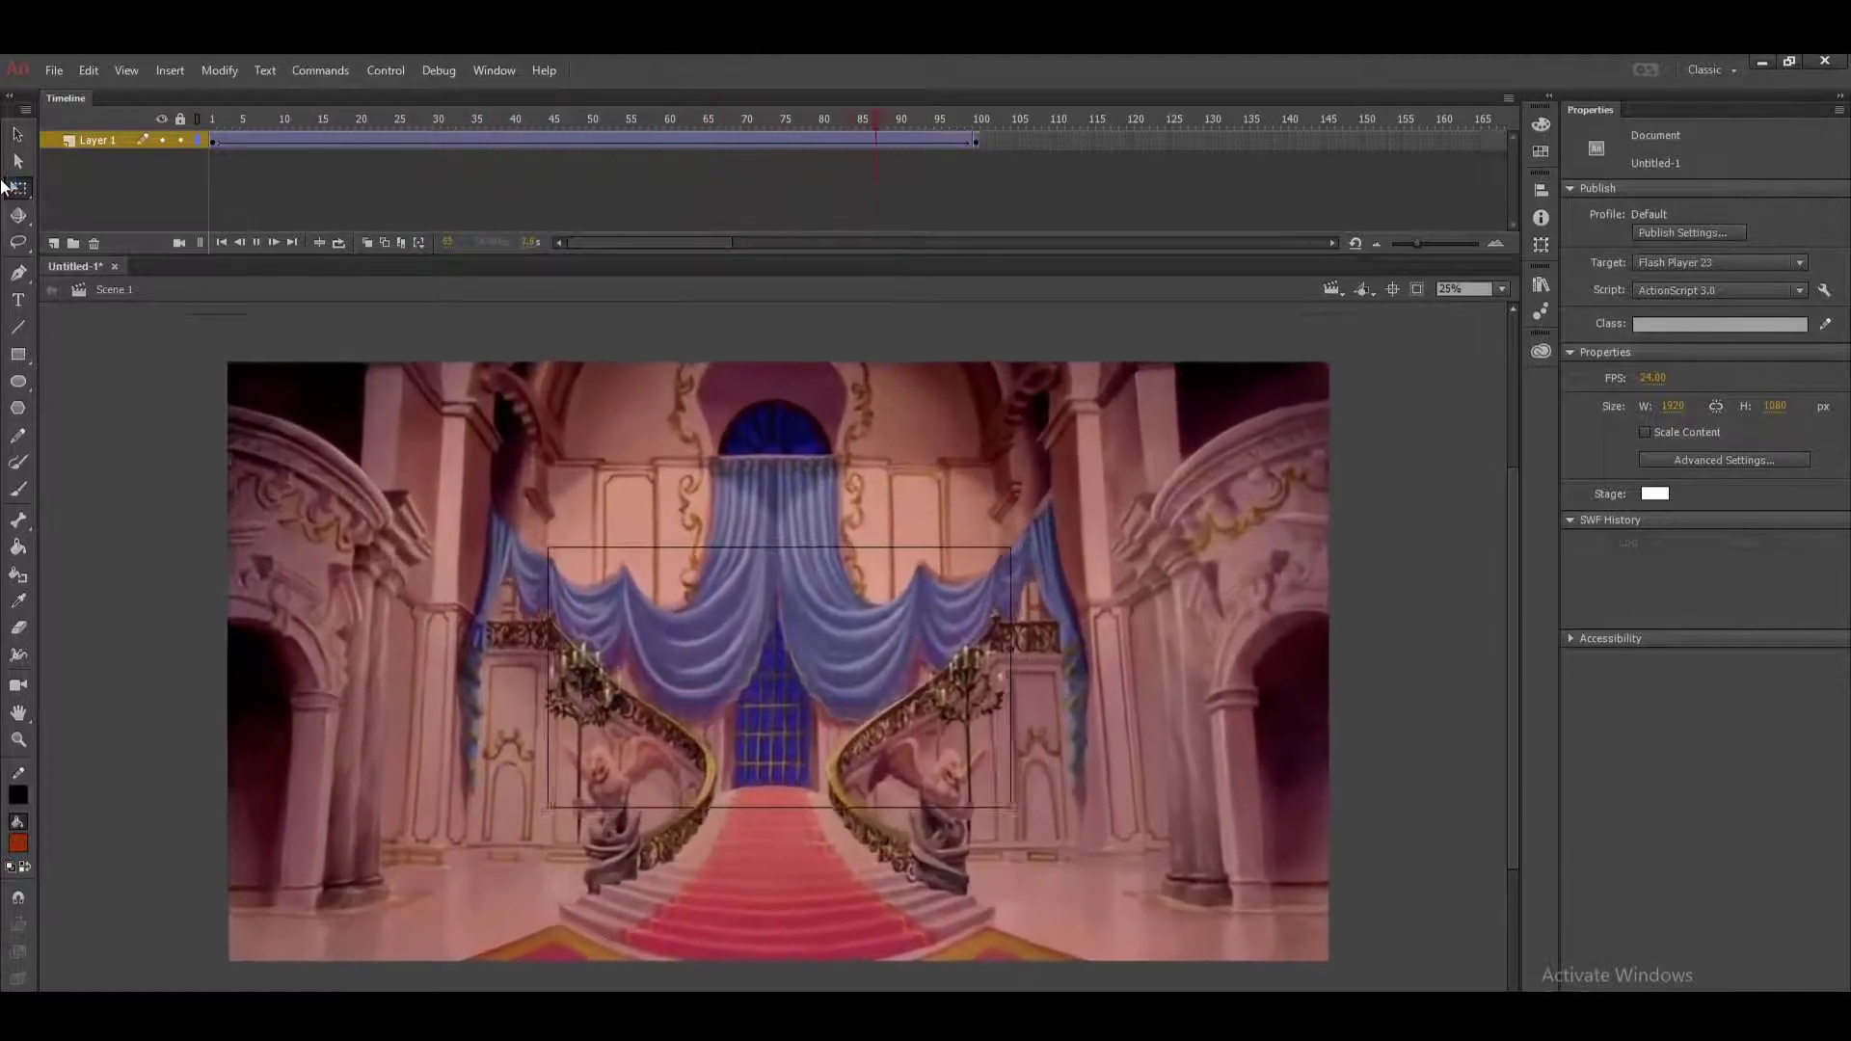
Enlarge the staircase picture to about 5050 px wide at frame 1 and shrink it at frame 100 to just cover the stage.
click(218, 141)
drag(1011, 546, 1381, 323)
drag(881, 679, 884, 664)
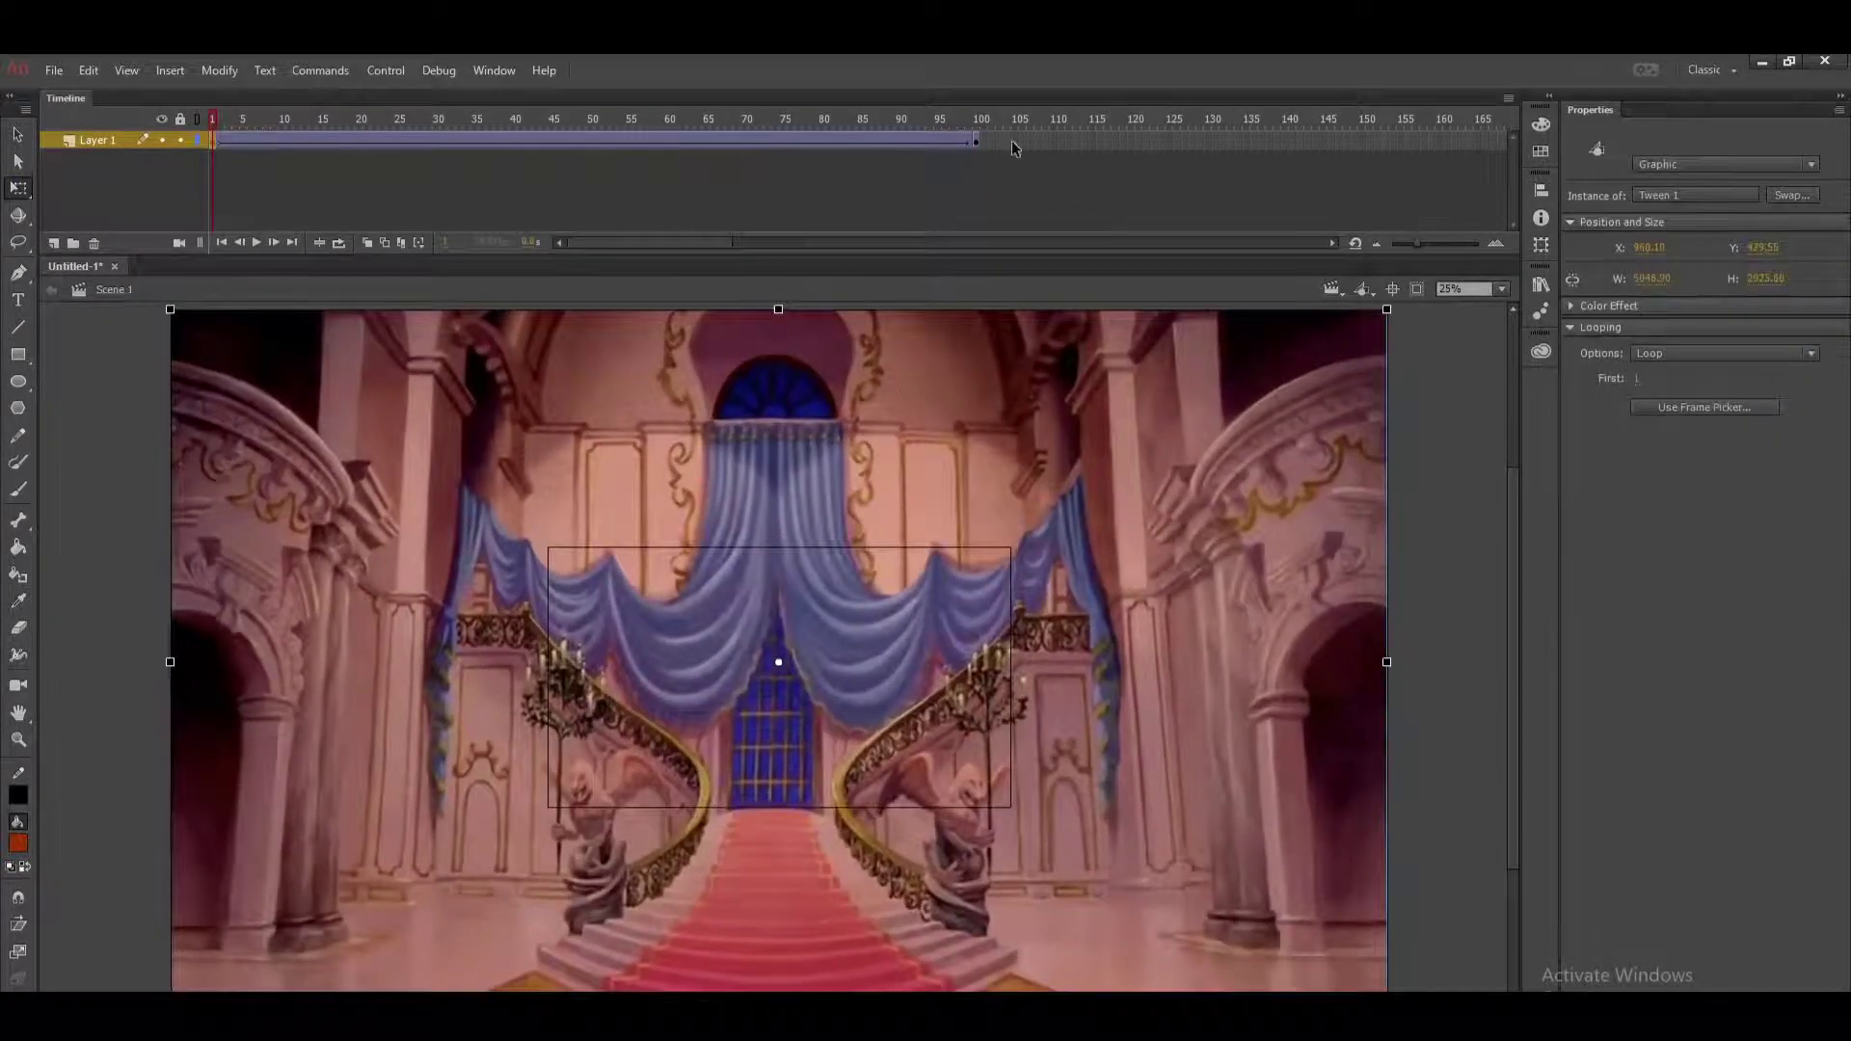
click(976, 142)
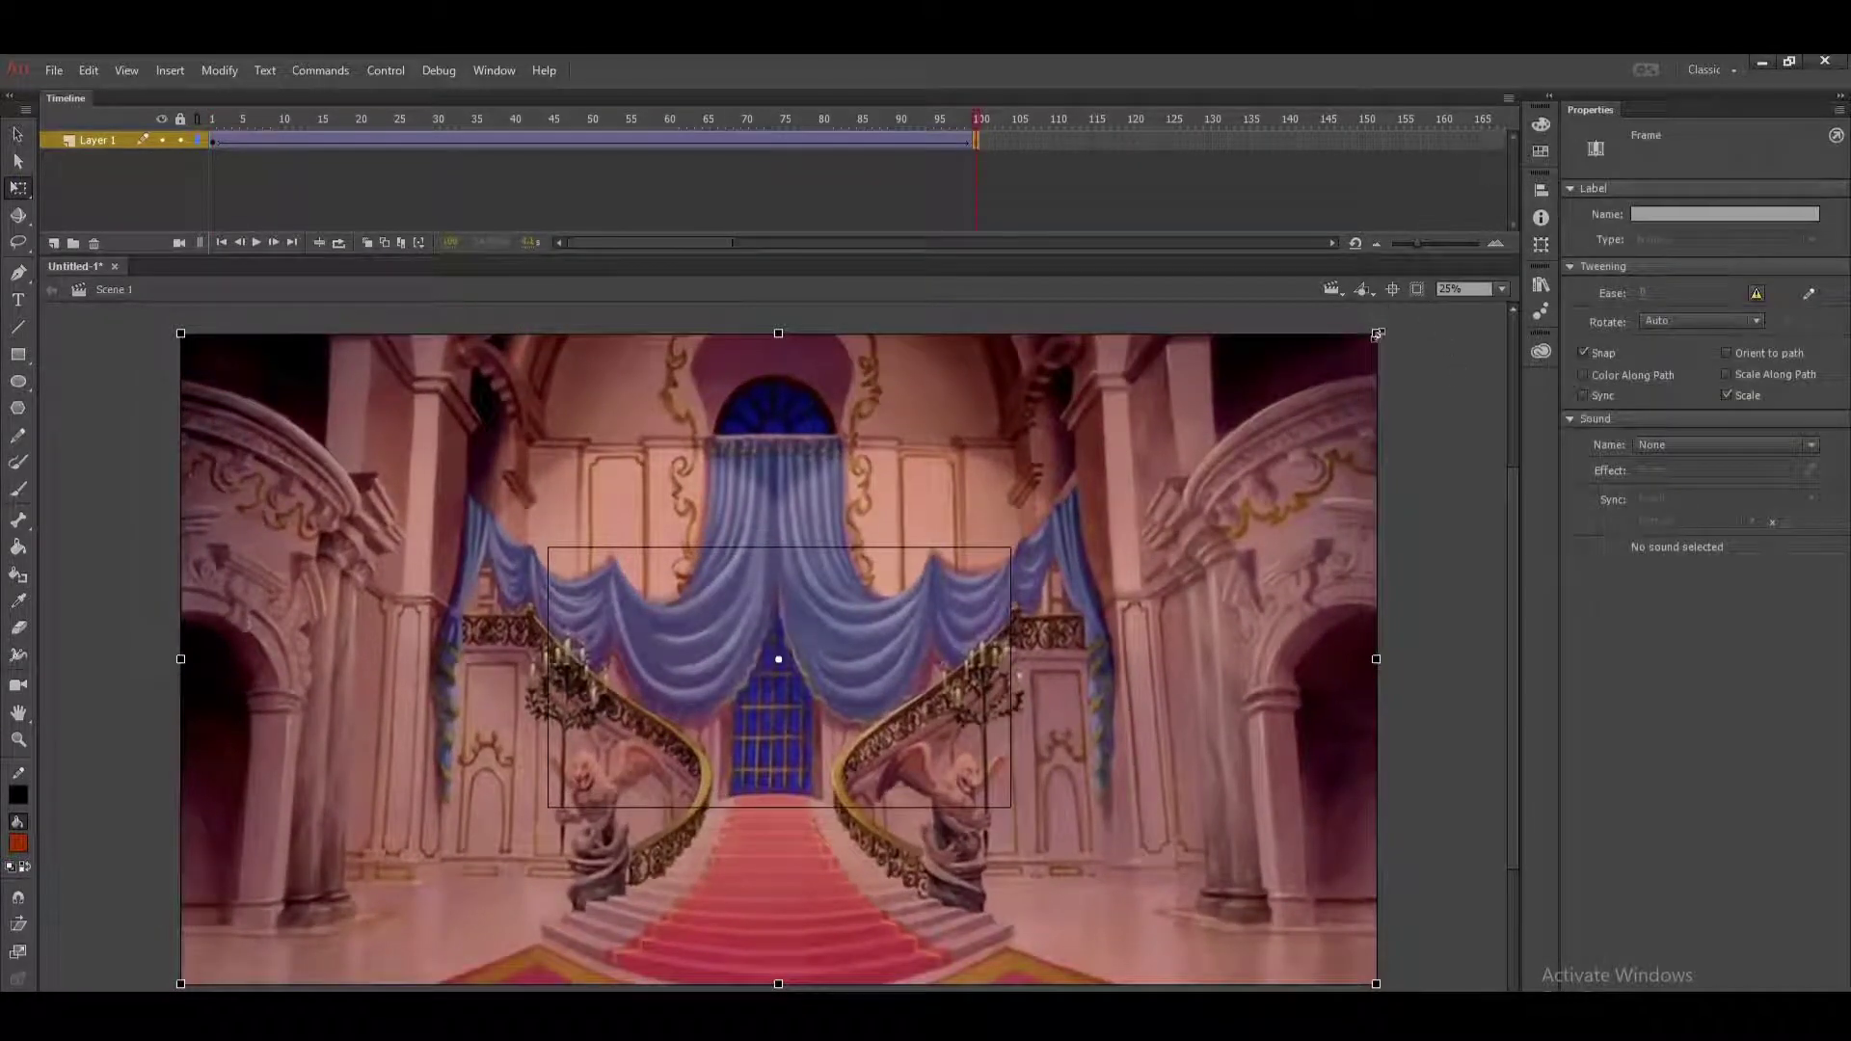
drag(1377, 335, 1100, 528)
drag(959, 606, 964, 621)
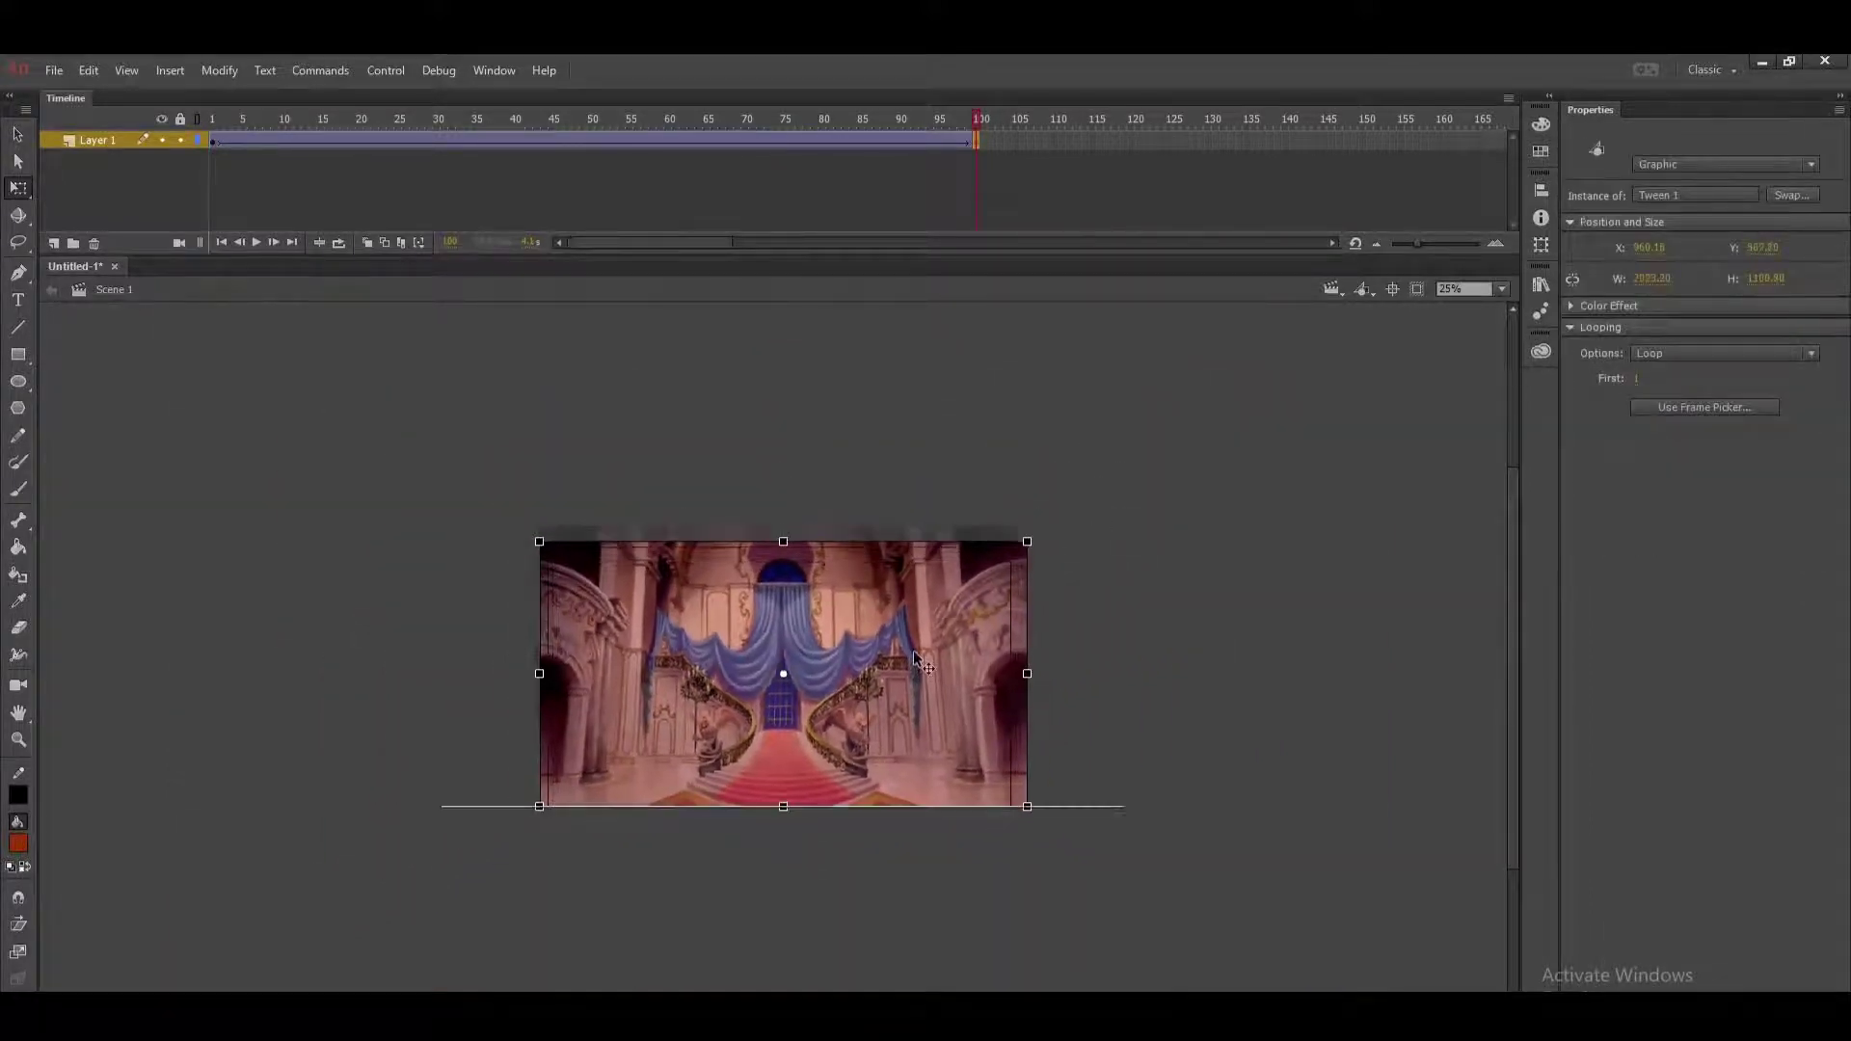
Preview the zoom-out from frame 1, test the movie, and close the test window.
click(212, 119)
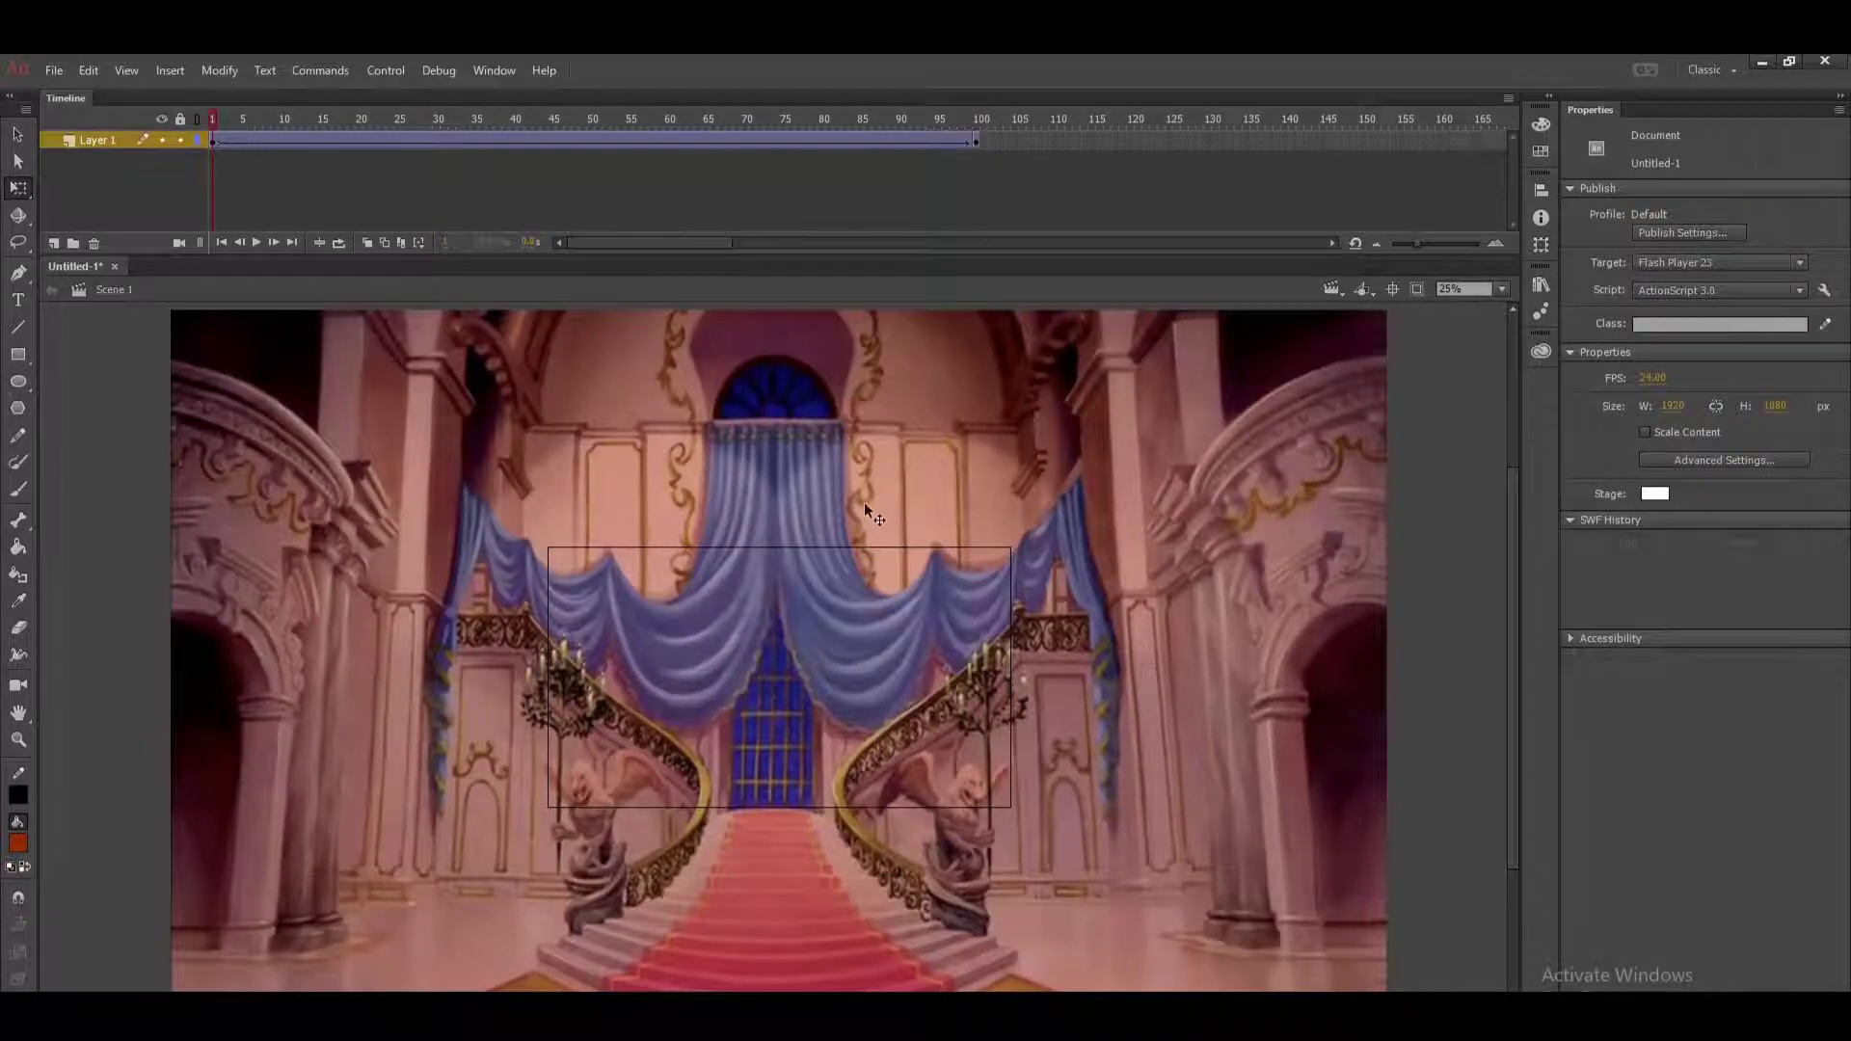
key(Return)
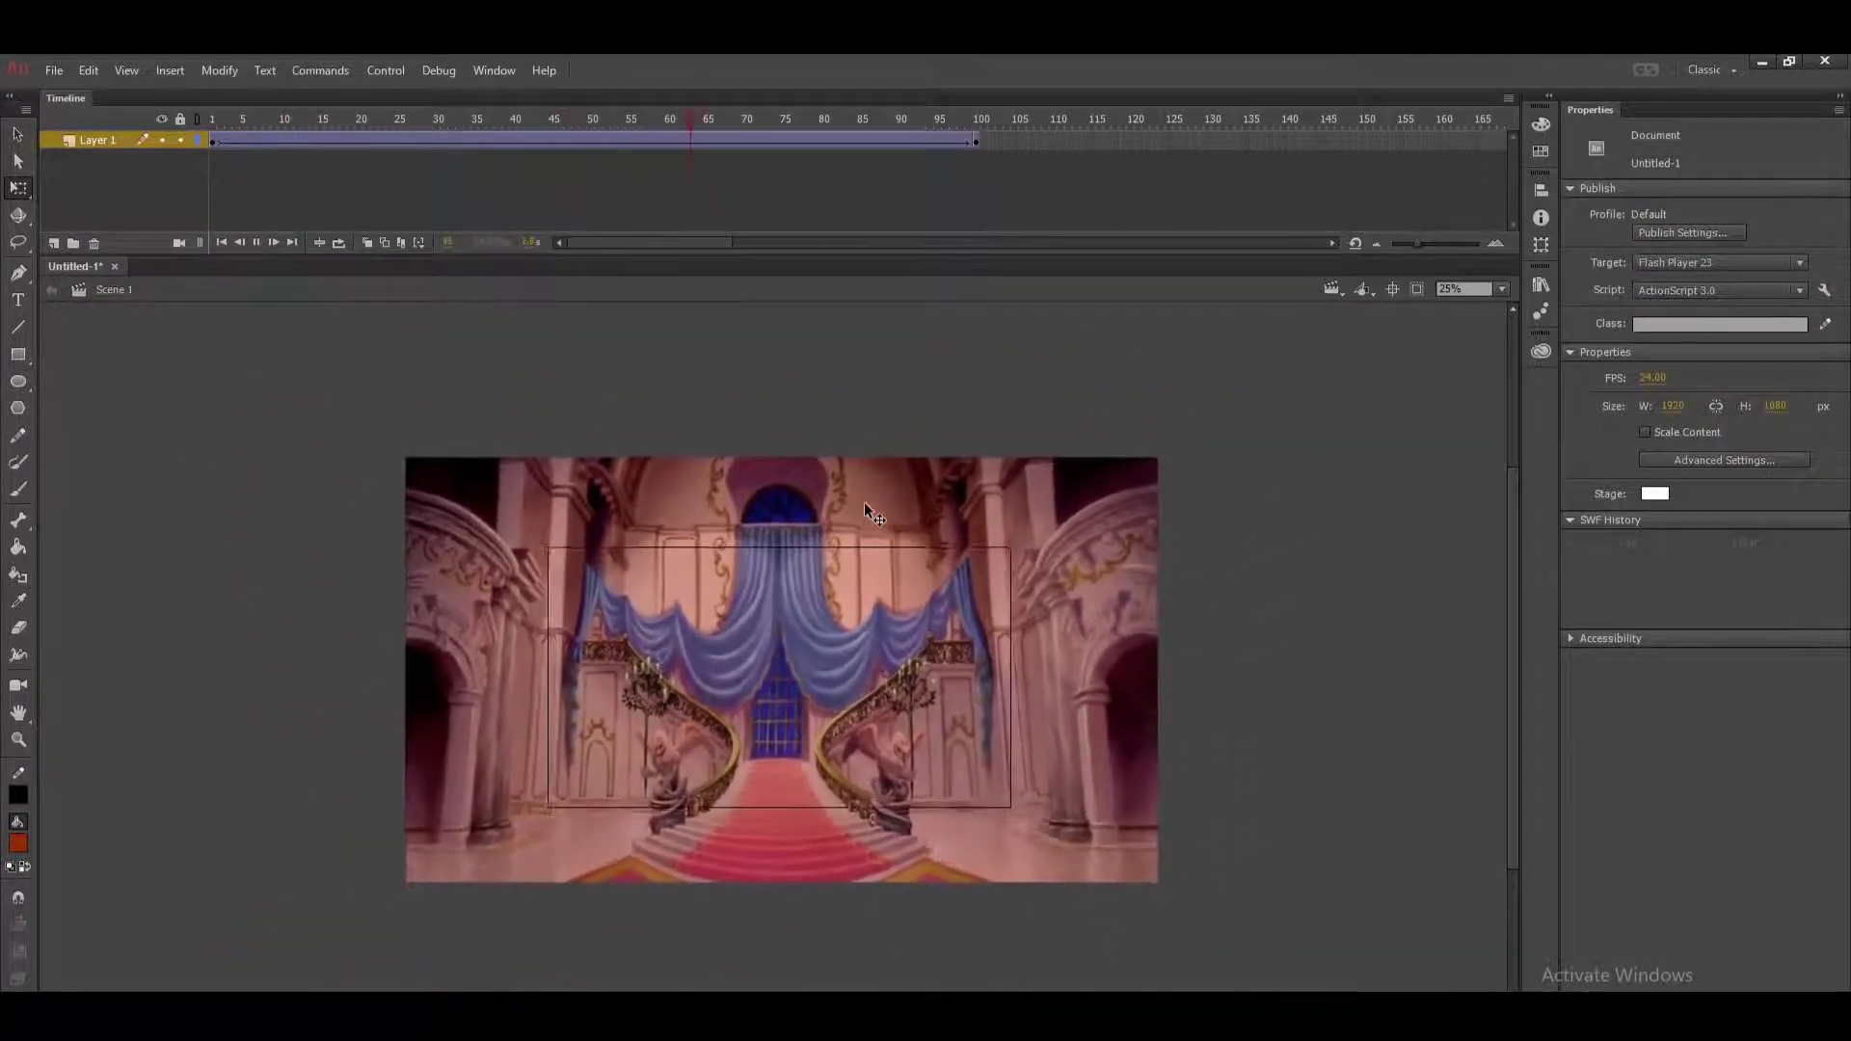
key(ctrl+Return)
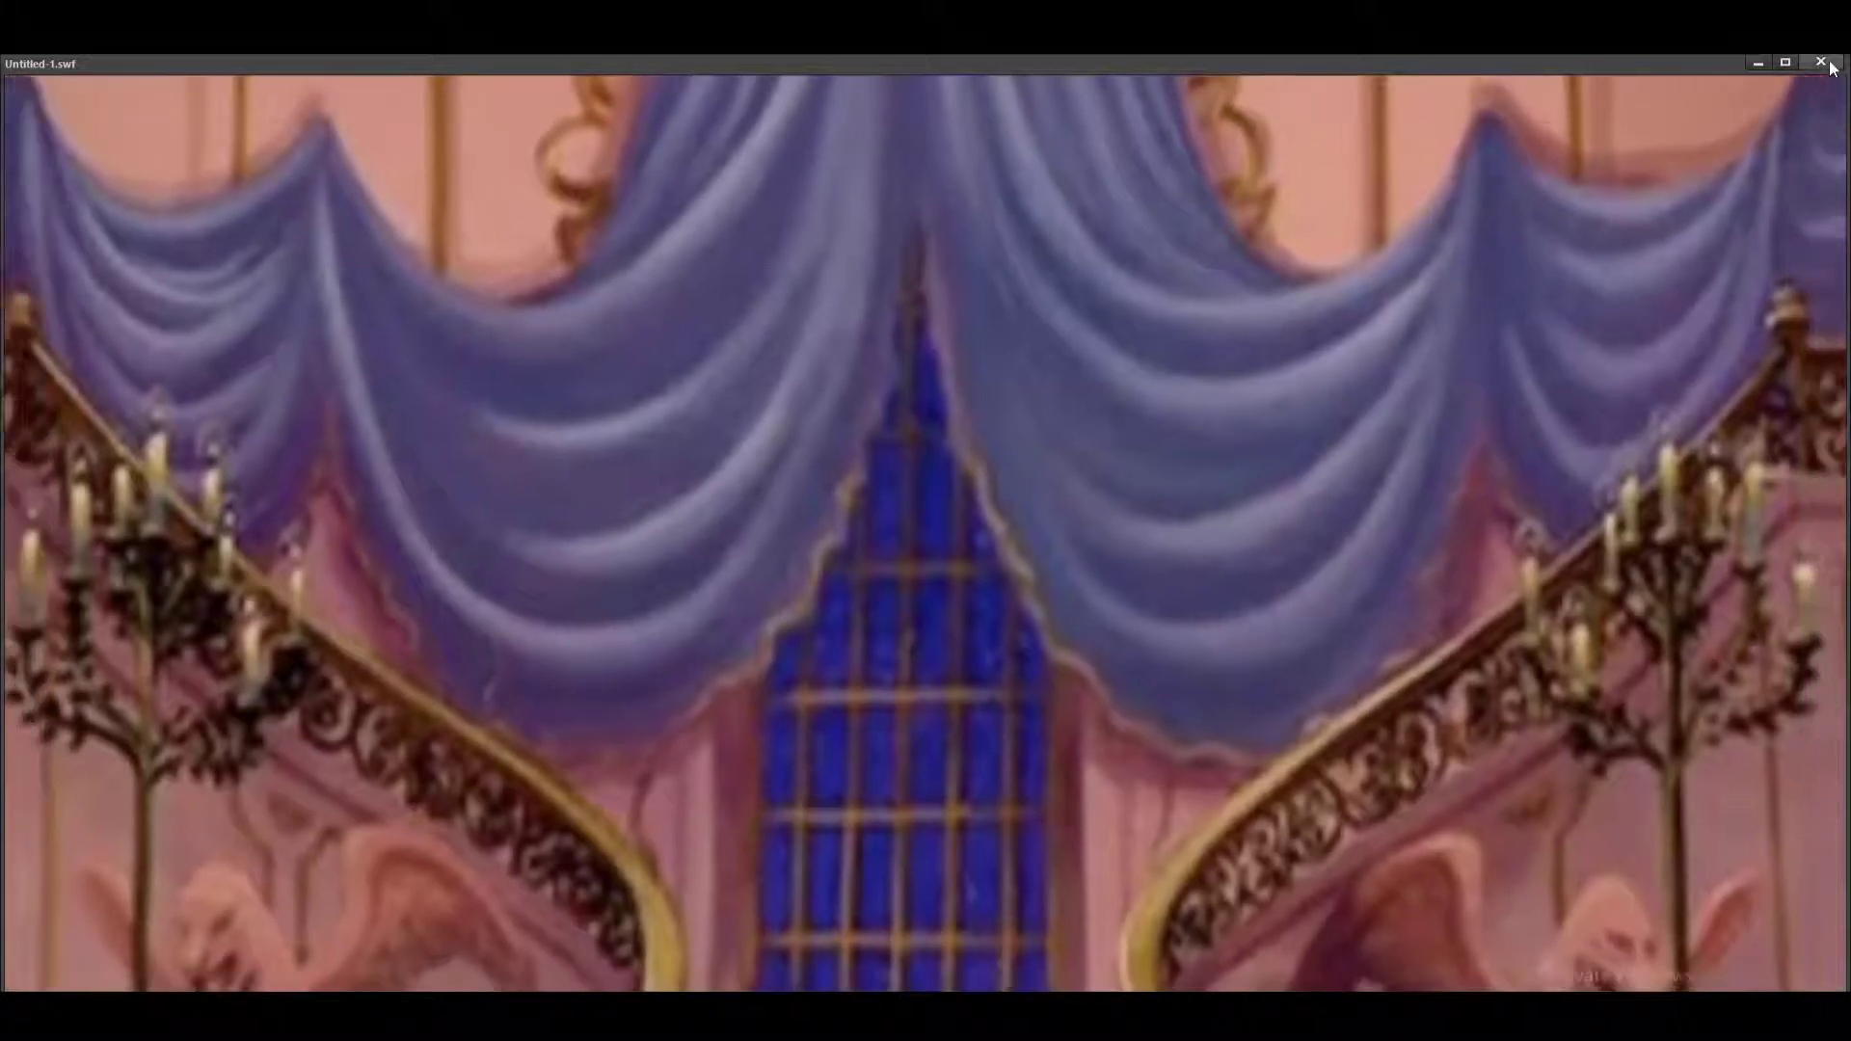
click(1822, 64)
drag(559, 120, 996, 164)
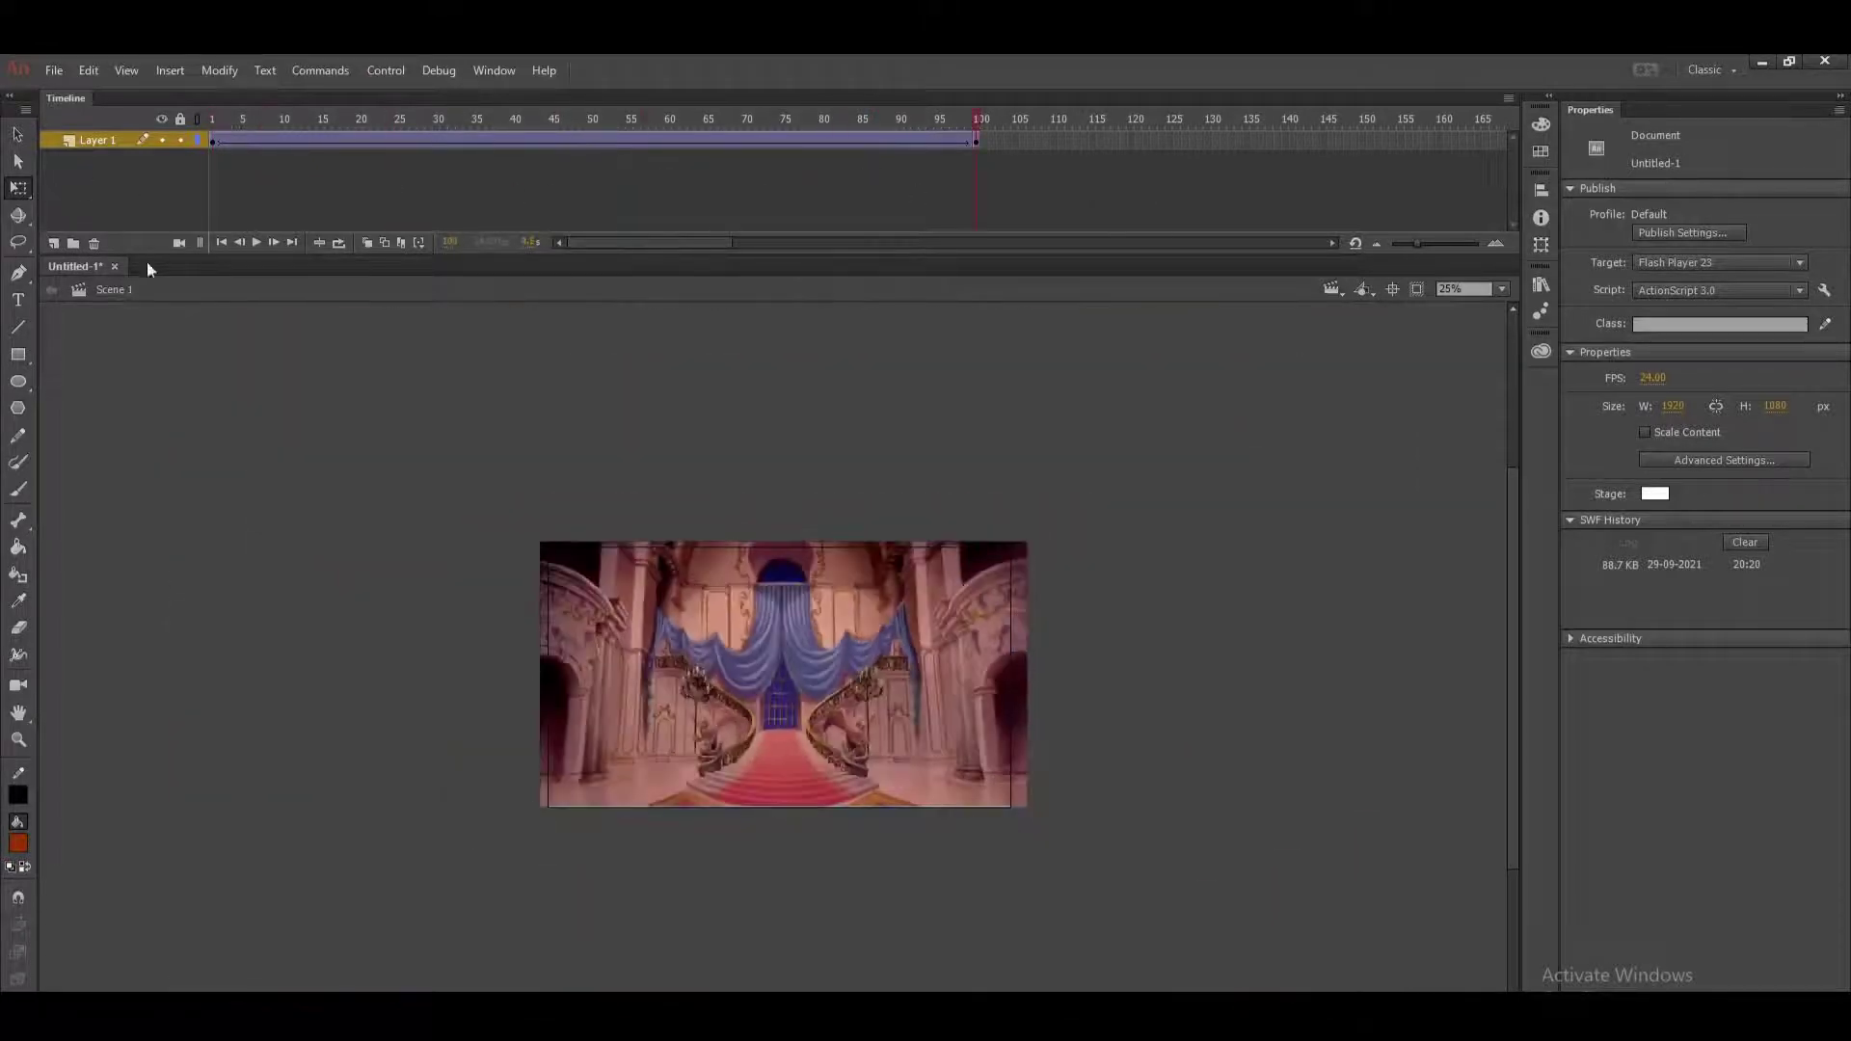
Add a new layer and delete Layer 1 with the staircase background.
click(54, 243)
click(113, 160)
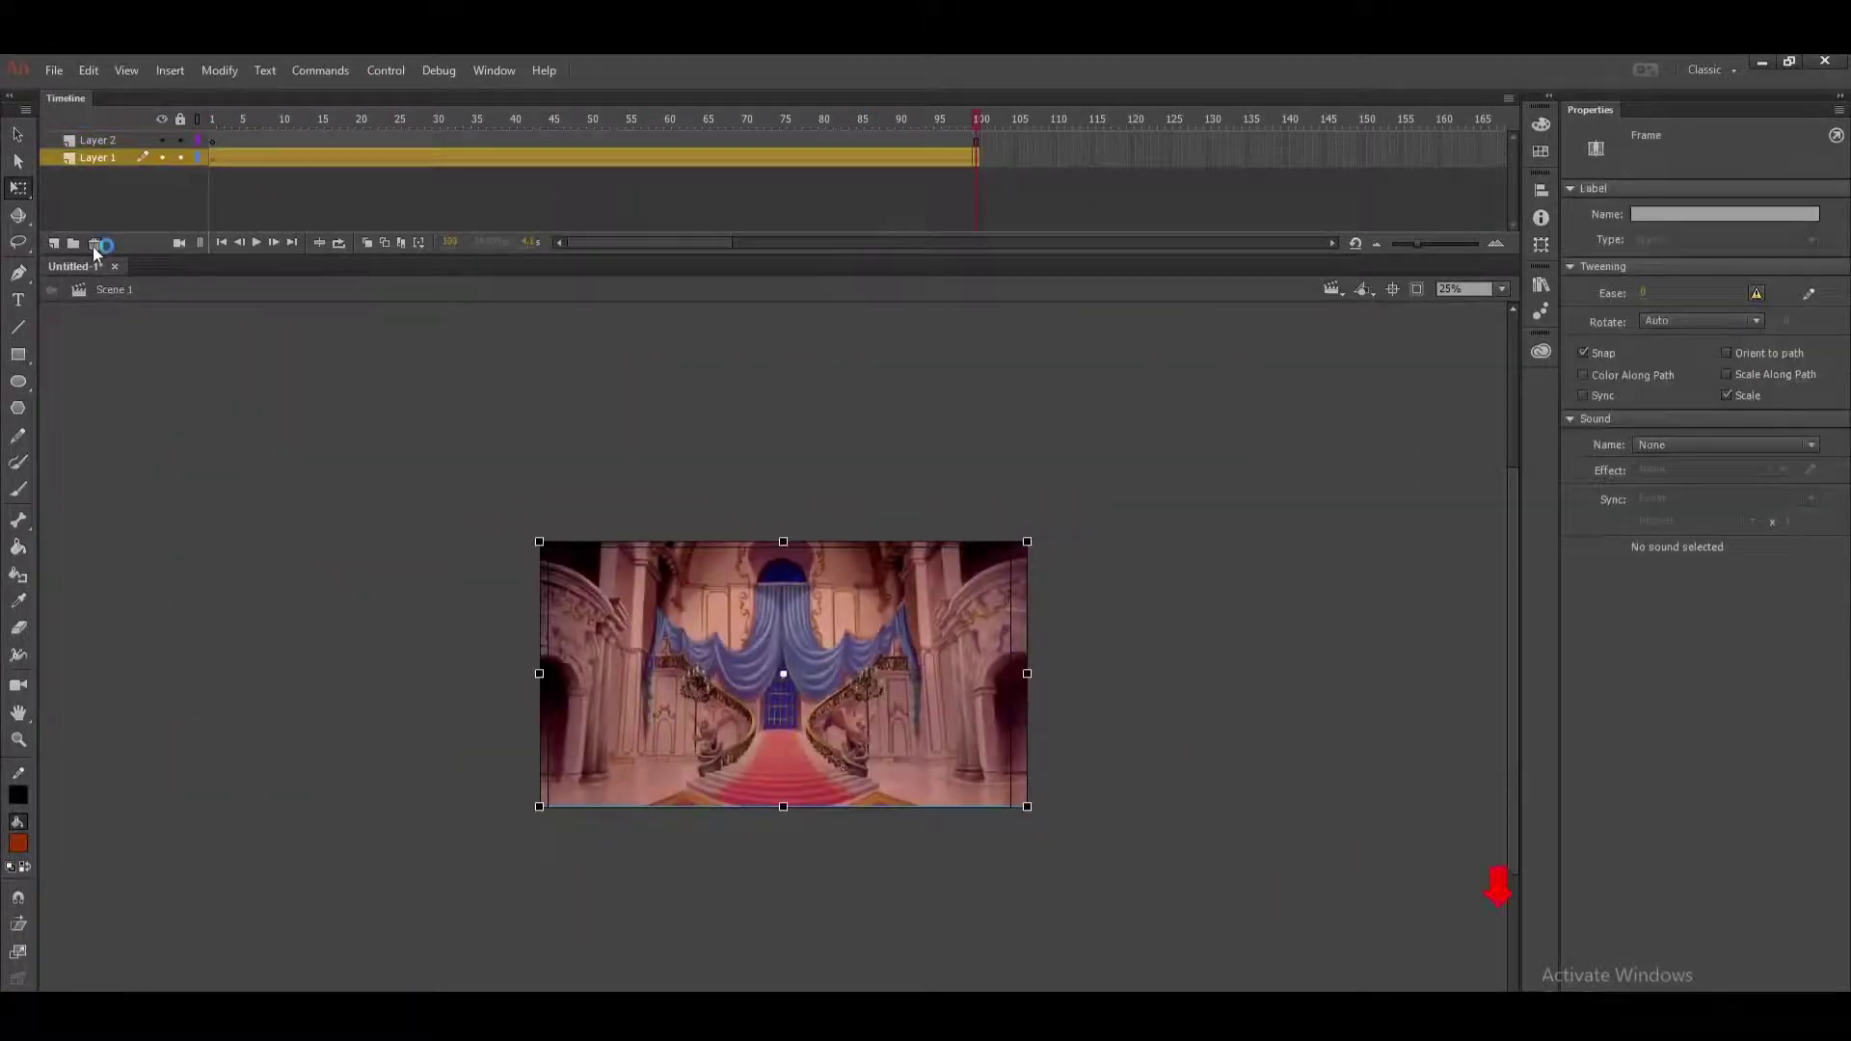
click(93, 243)
Import beast307 onto frame 1 of Layer 2 and enlarge it to about 2004 by 1099 px, centred over the stage.
click(216, 143)
click(54, 71)
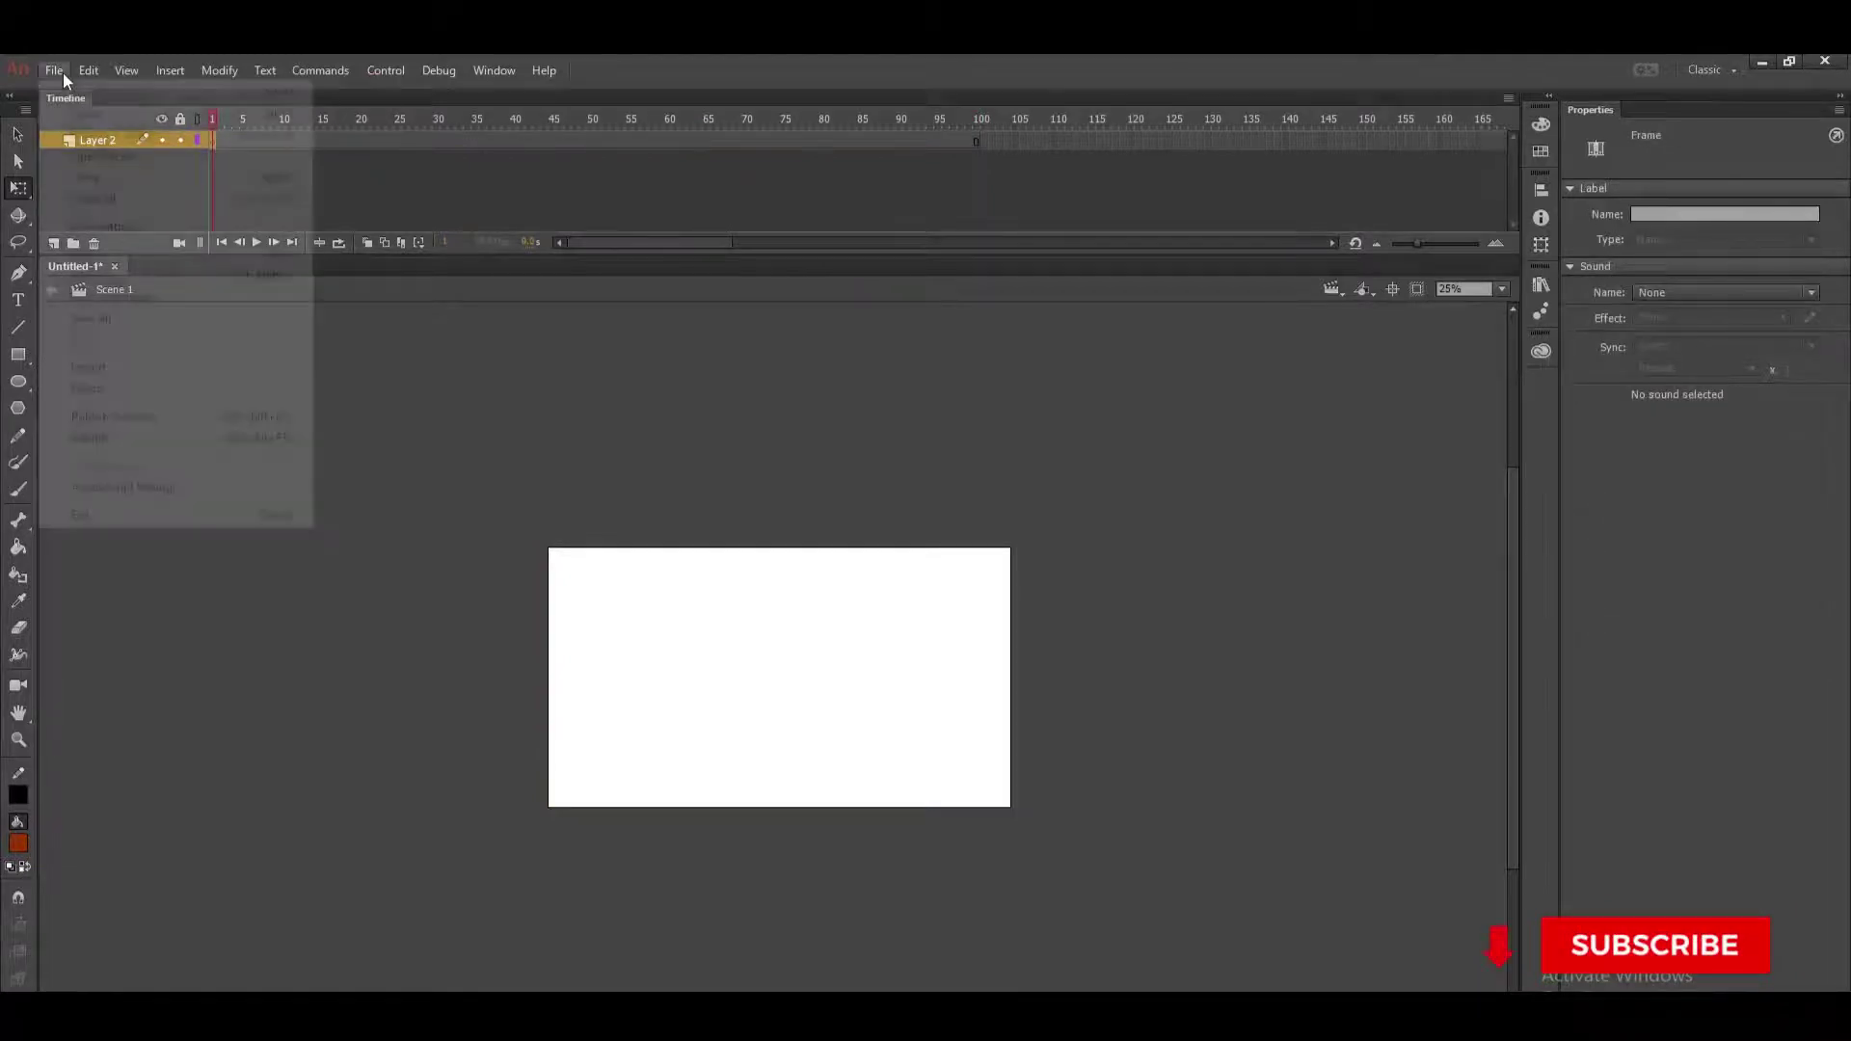
mouse_move(124, 378)
click(448, 370)
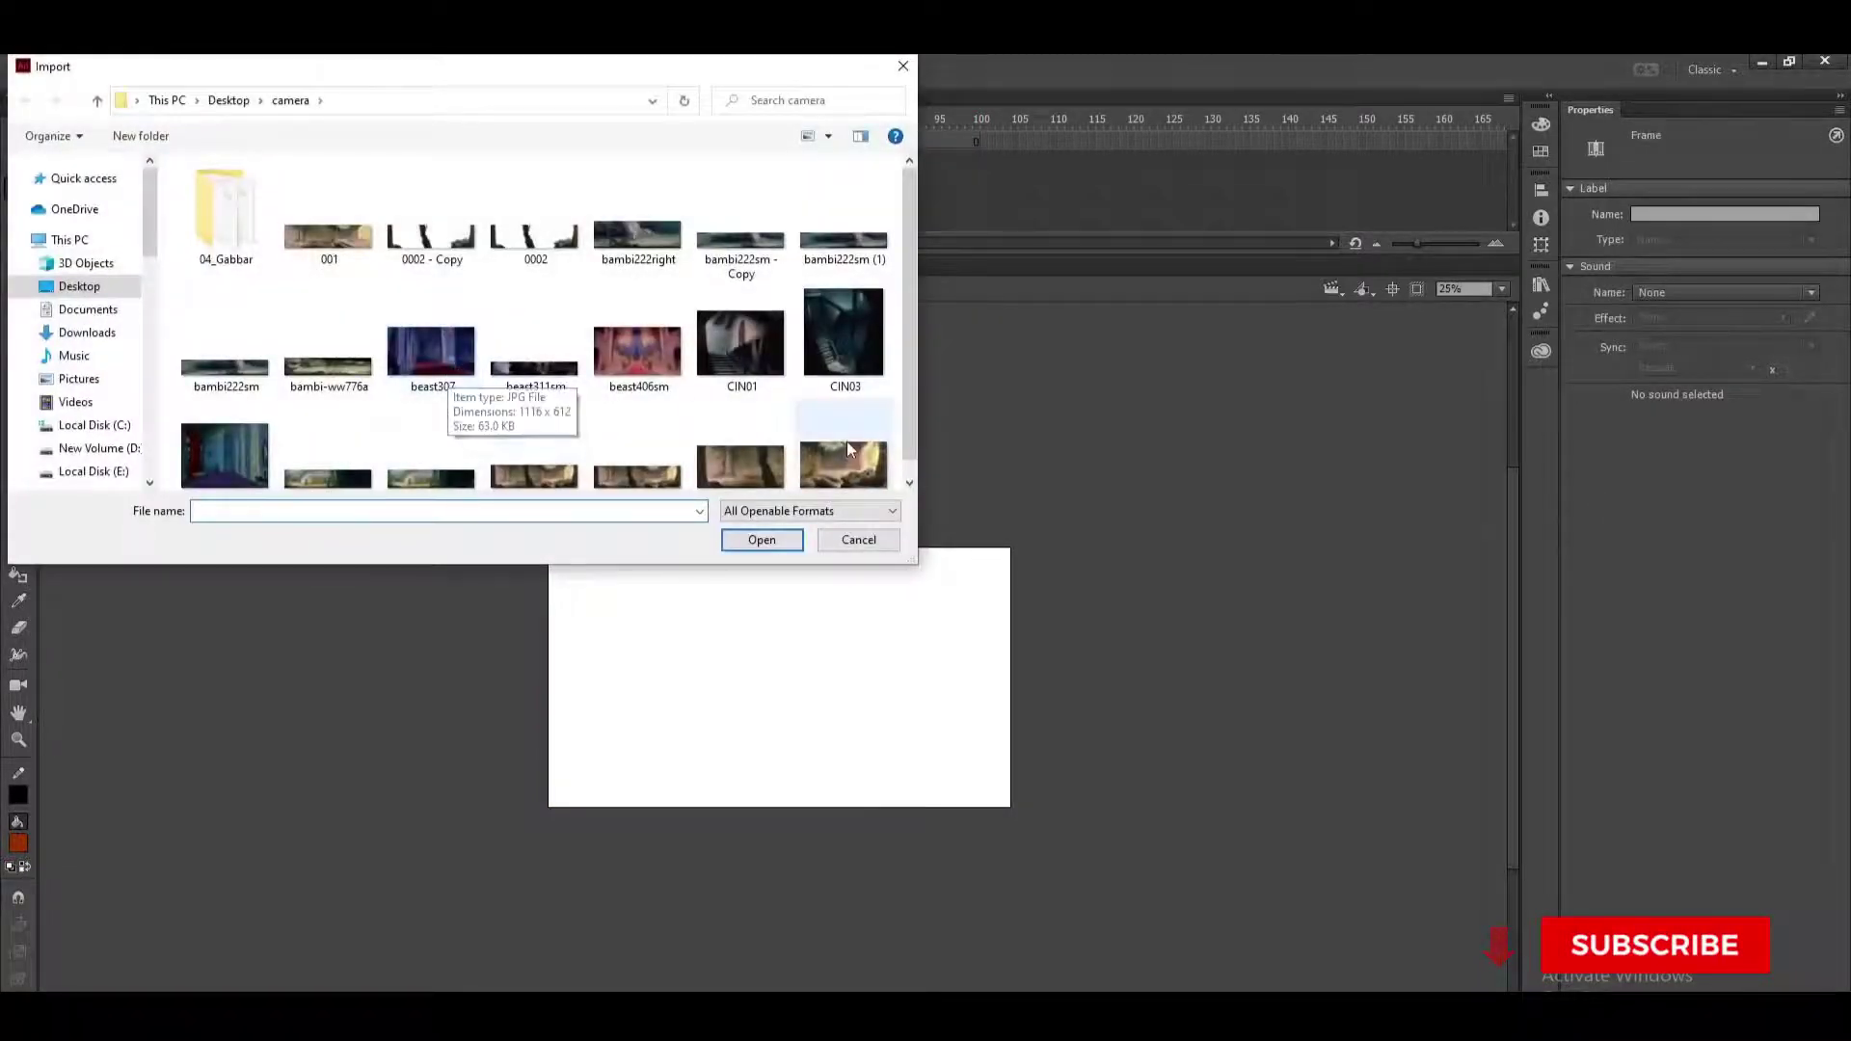
click(416, 397)
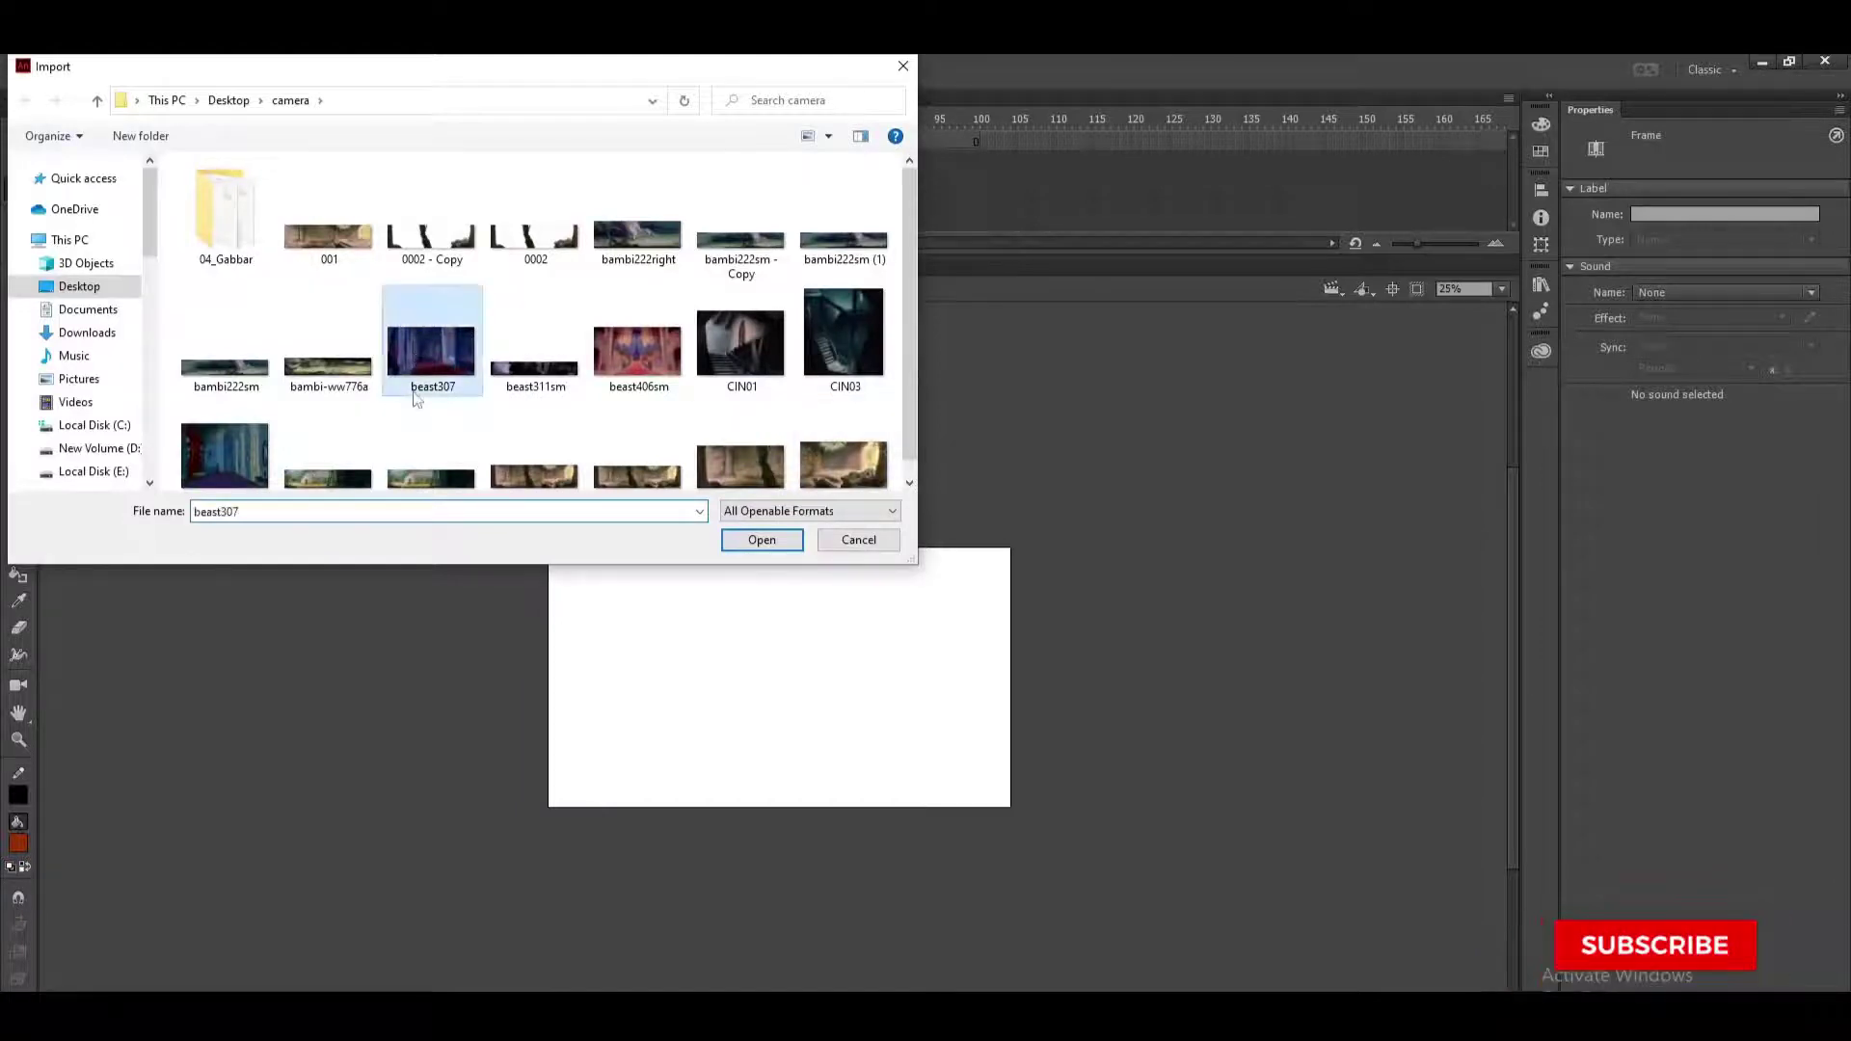
click(762, 540)
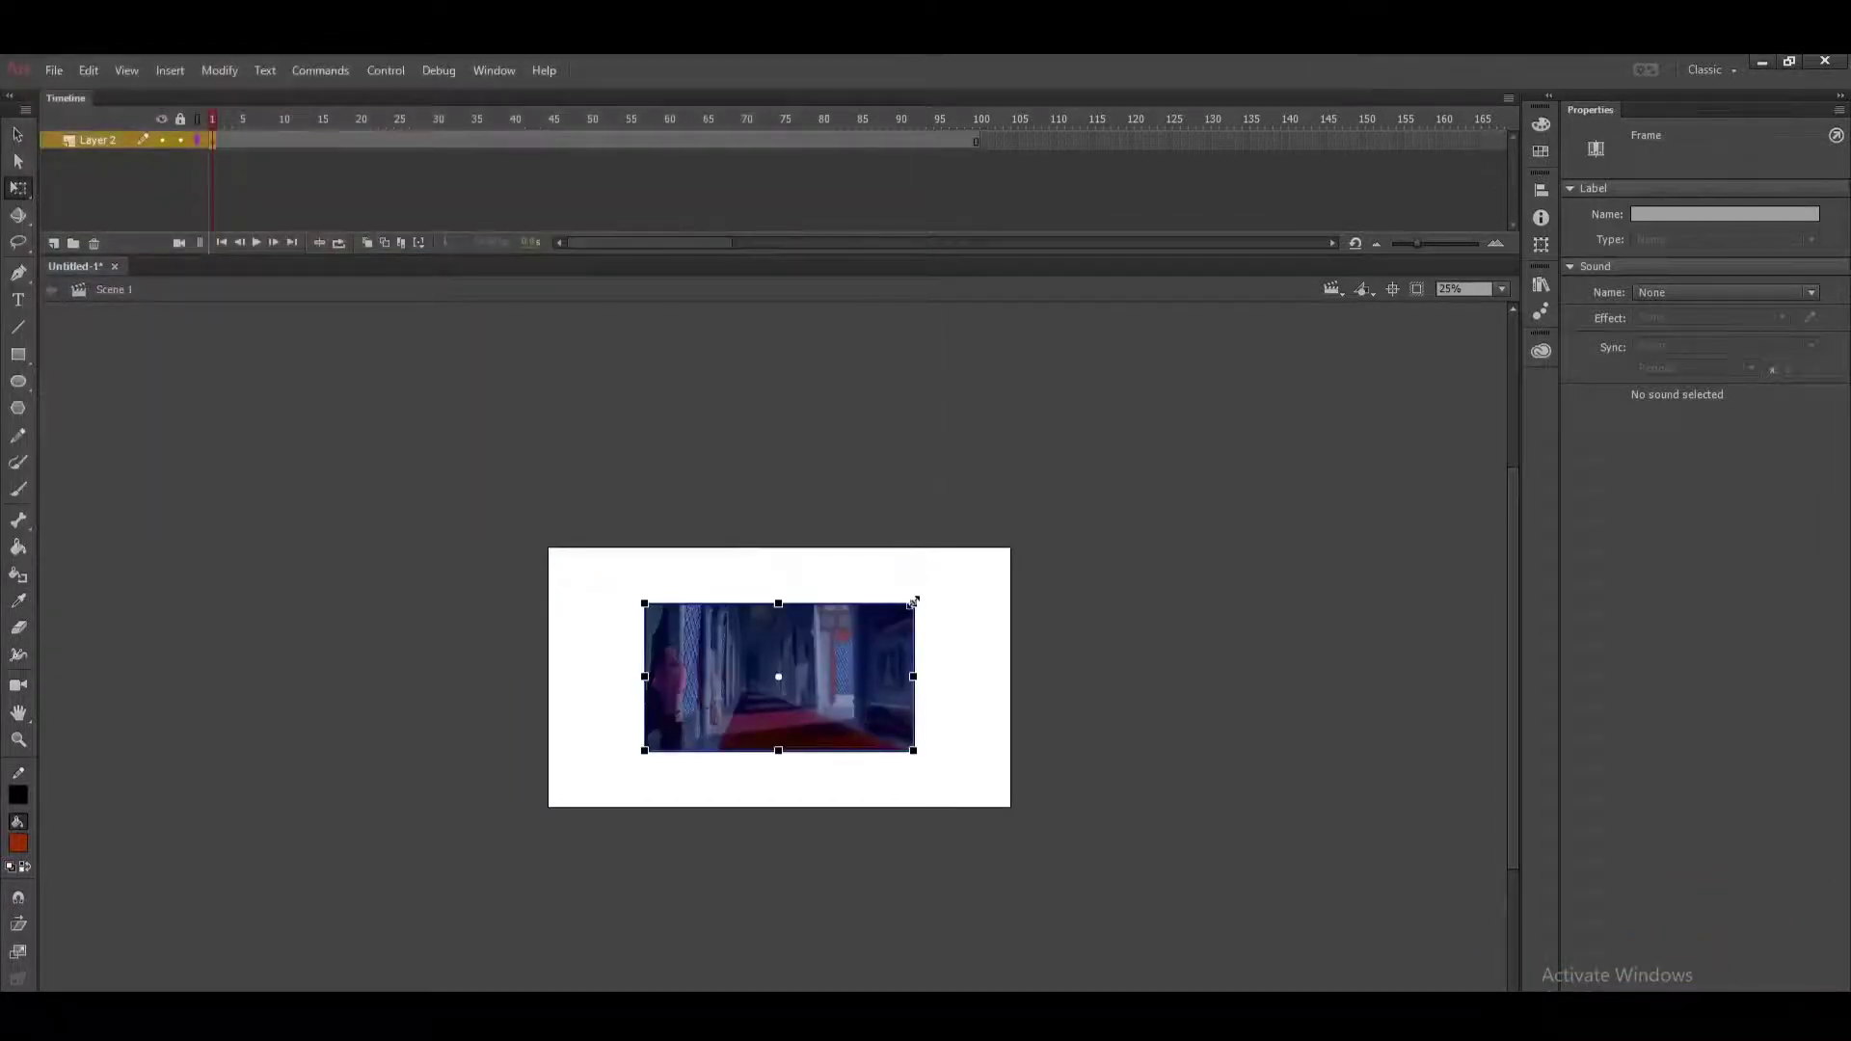
drag(913, 602, 1020, 528)
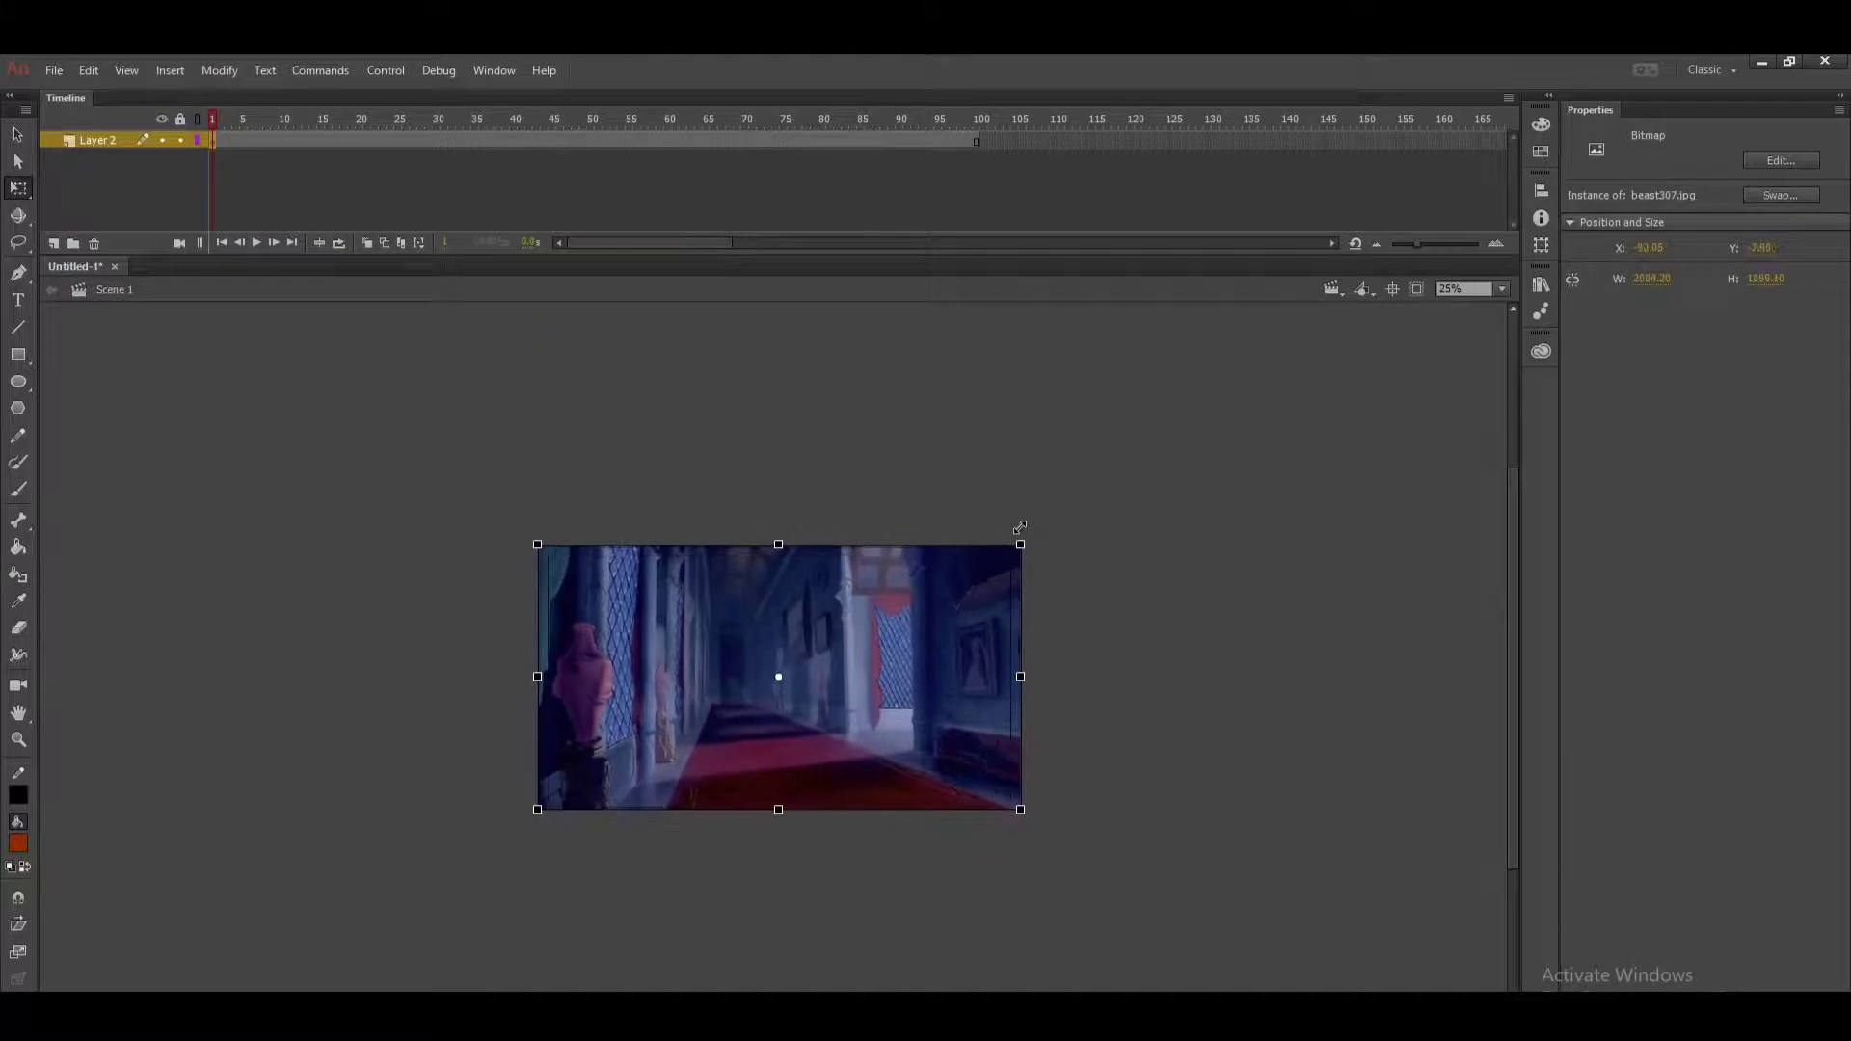
click(791, 432)
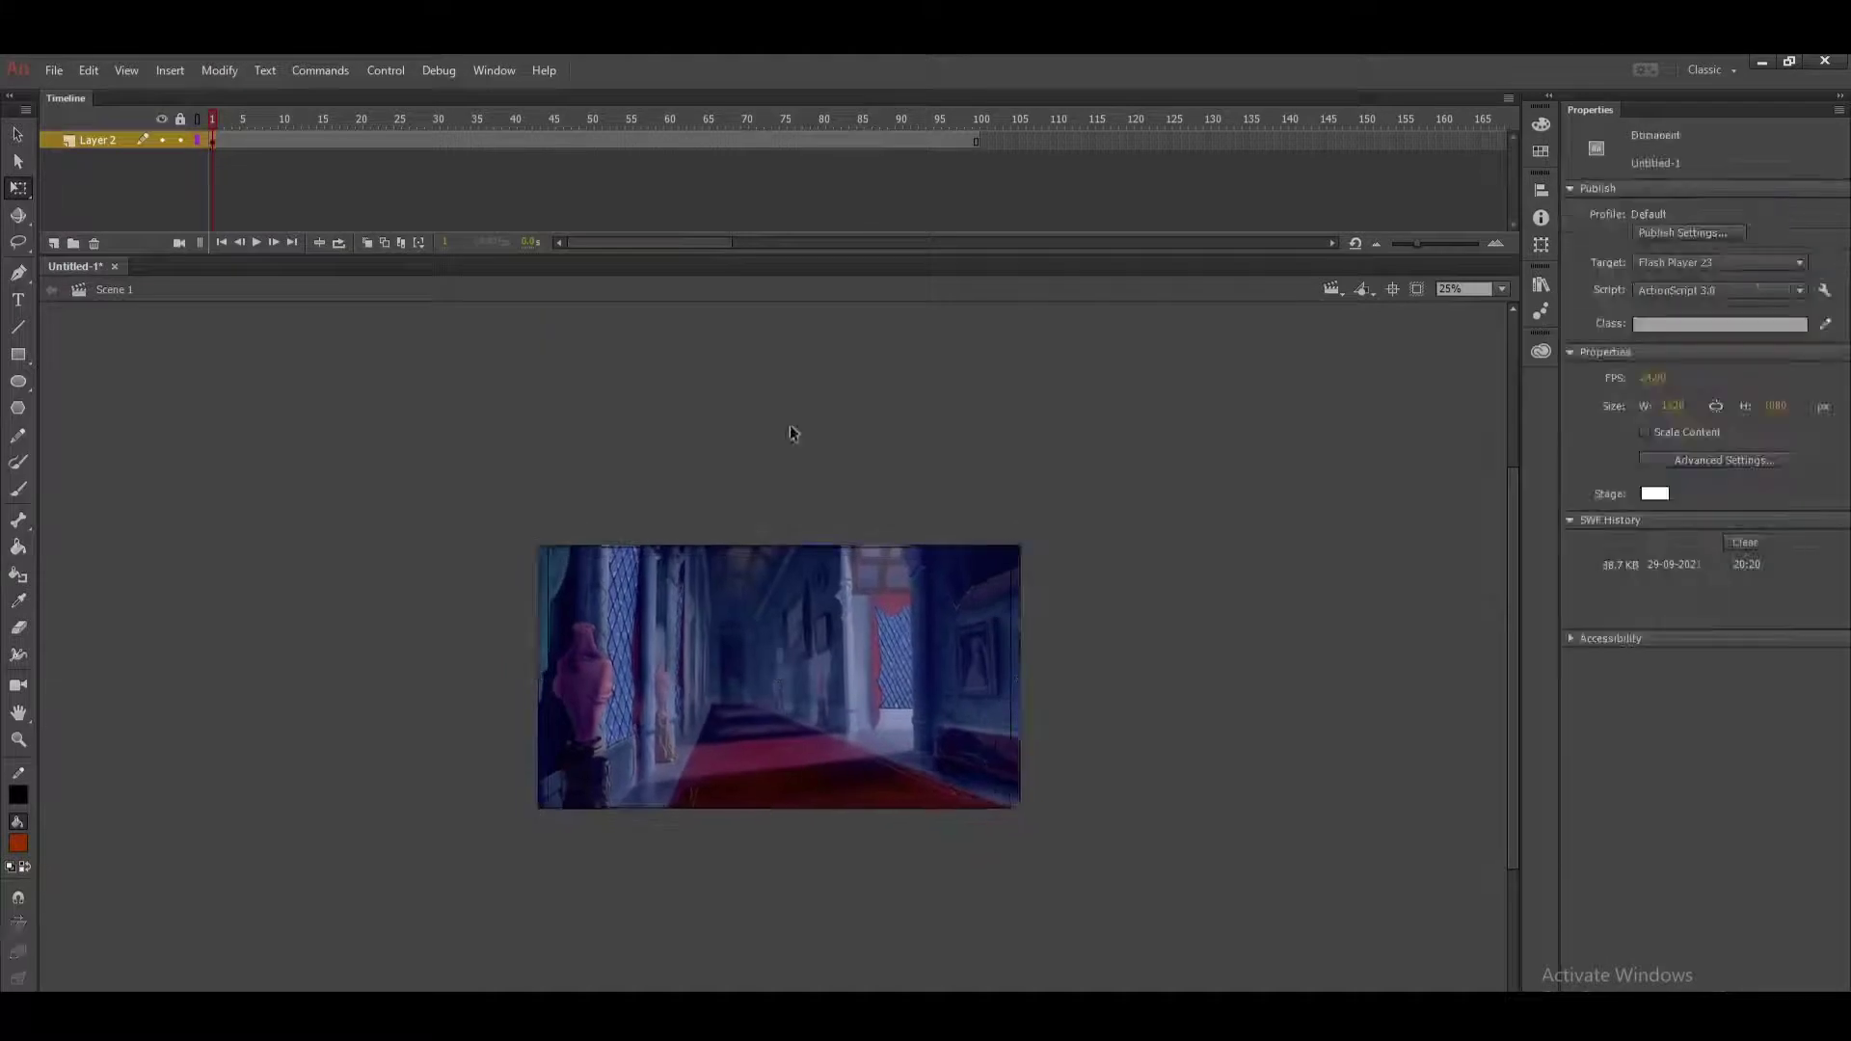
Create a classic tween across the frames of Layer 2.
click(802, 140)
right_click(803, 140)
click(853, 189)
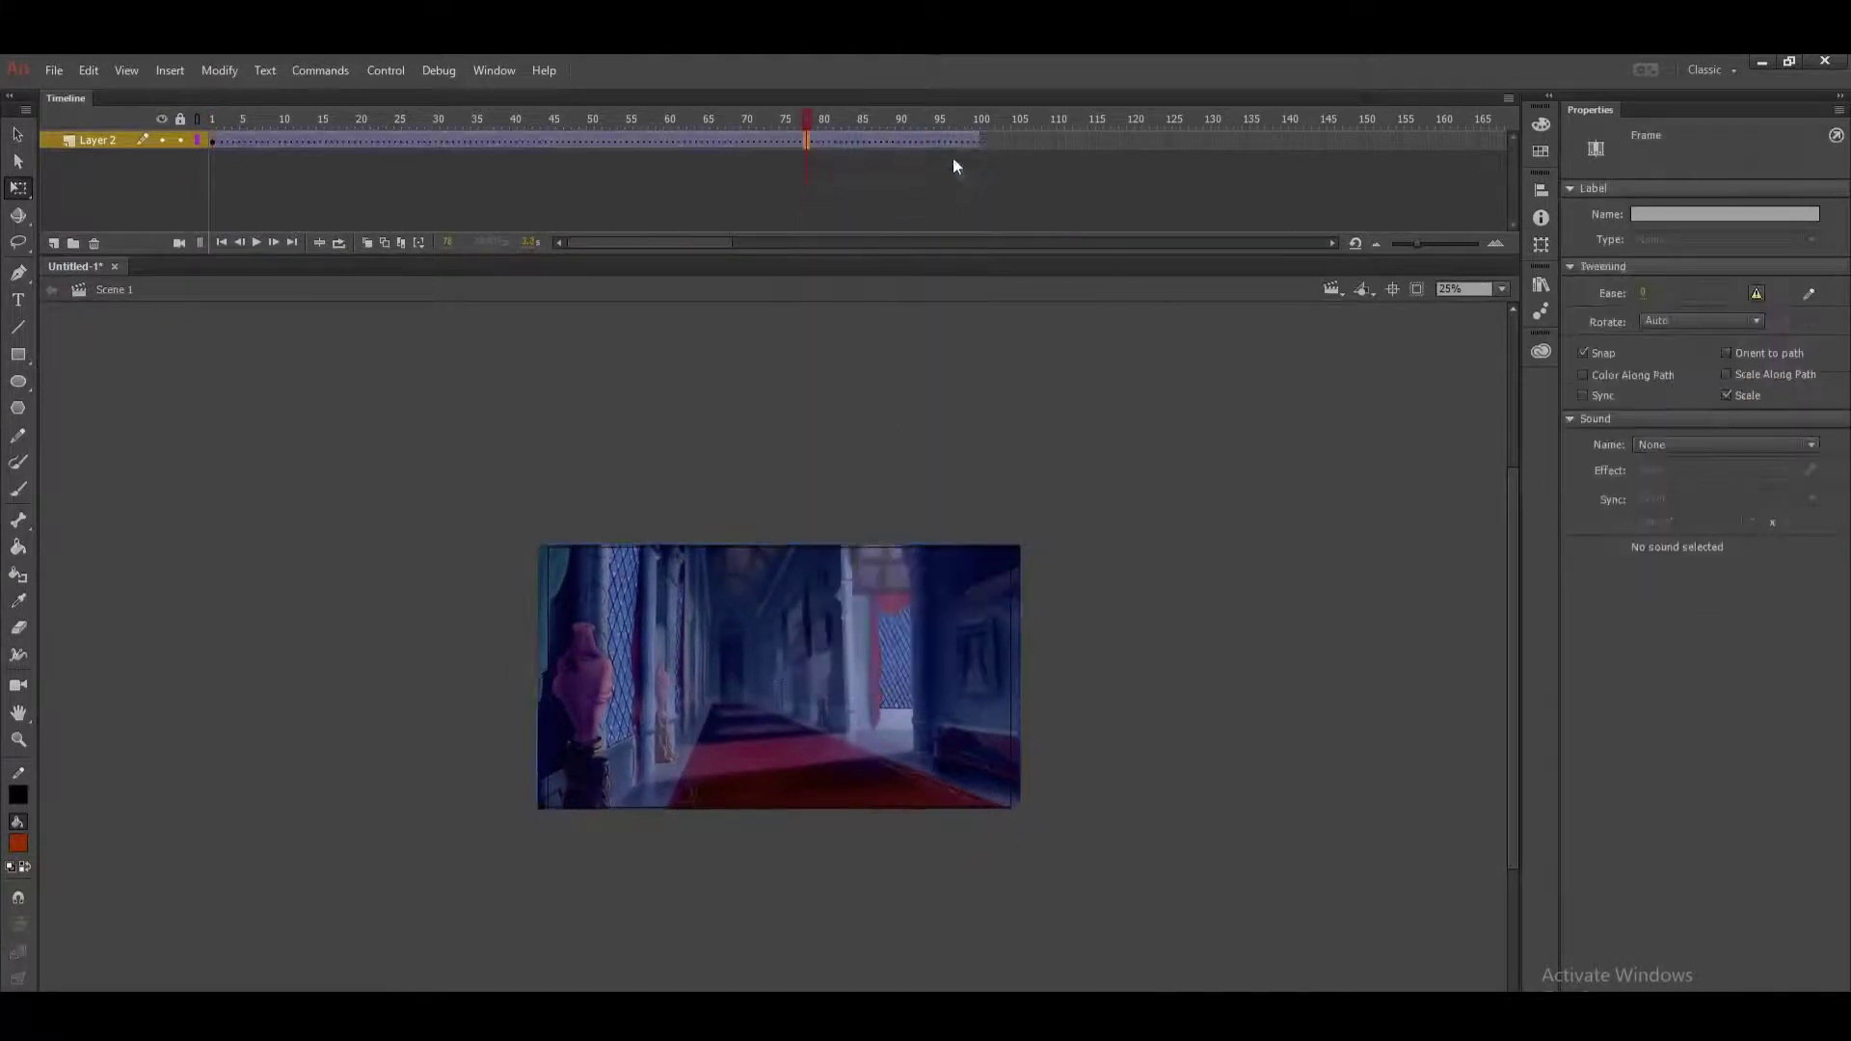
Insert a keyframe at frame 100, enlarge the hallway picture to about 4813 by 2639 px, and shift it right to frame the corridor.
click(974, 142)
key(F6)
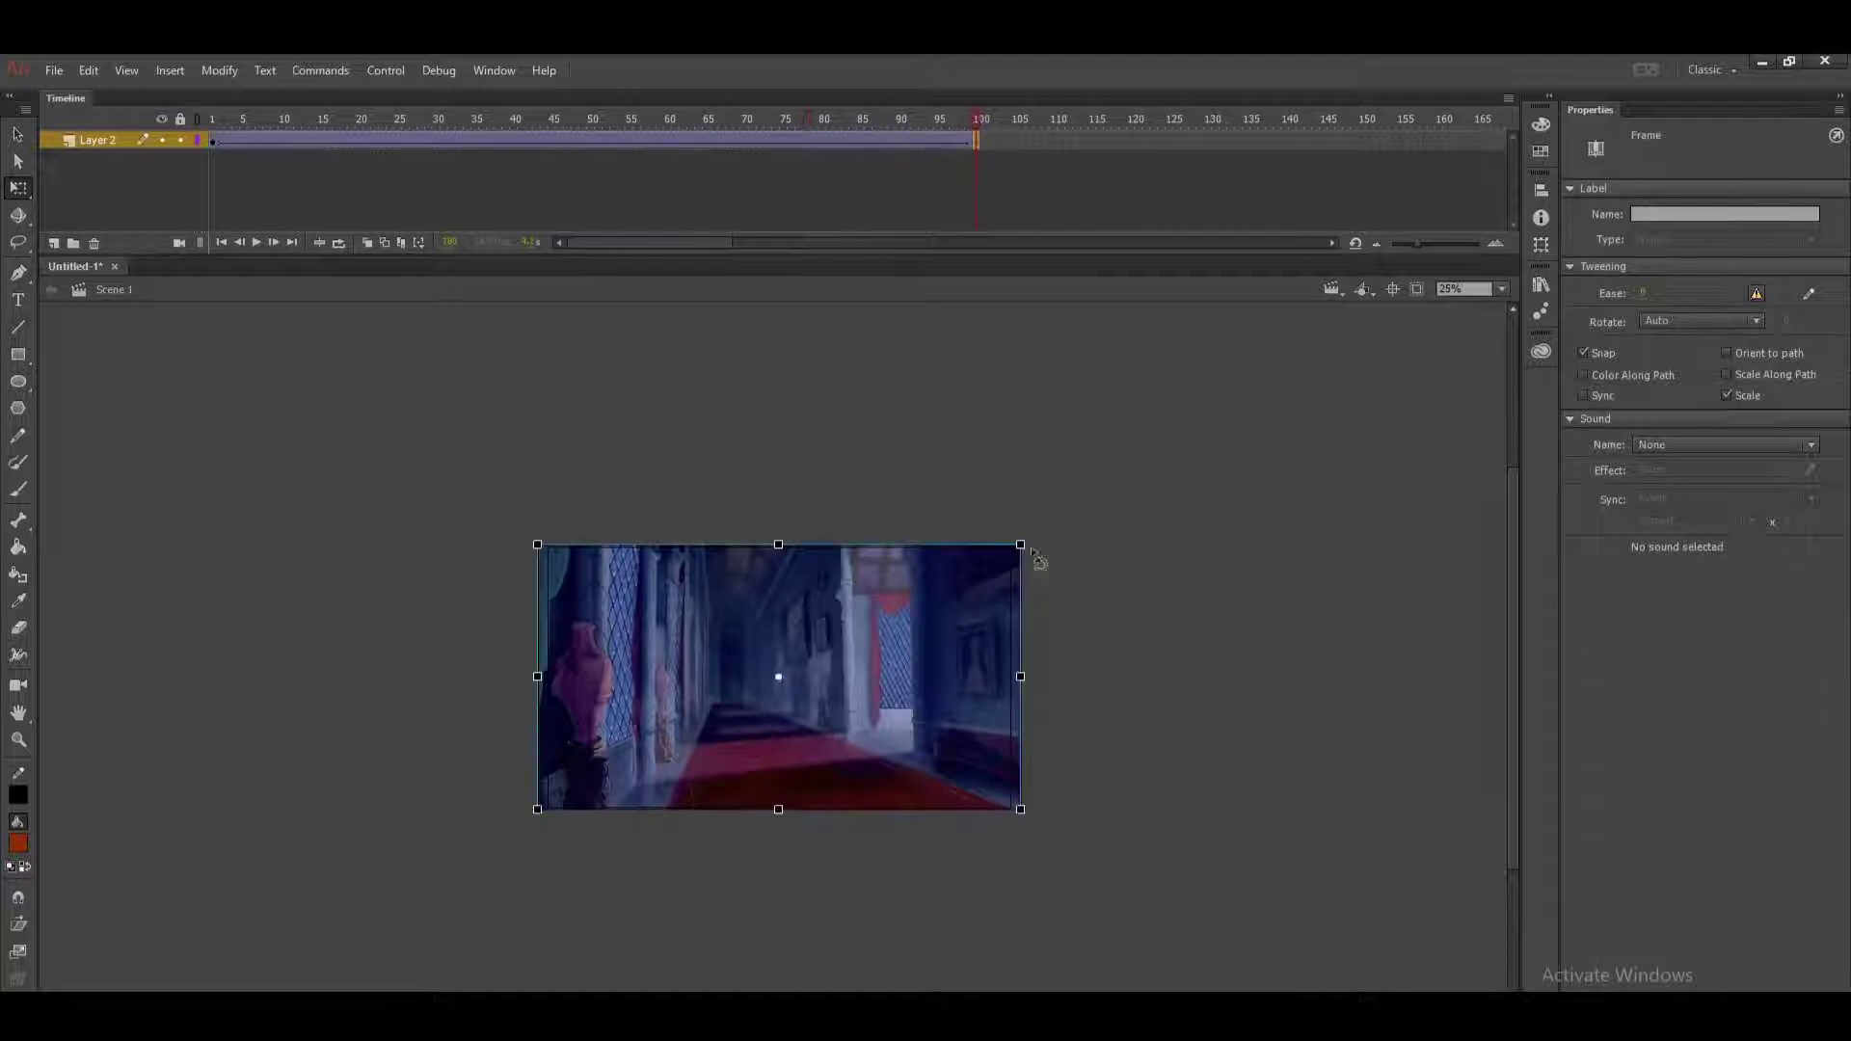
drag(1016, 547, 1355, 315)
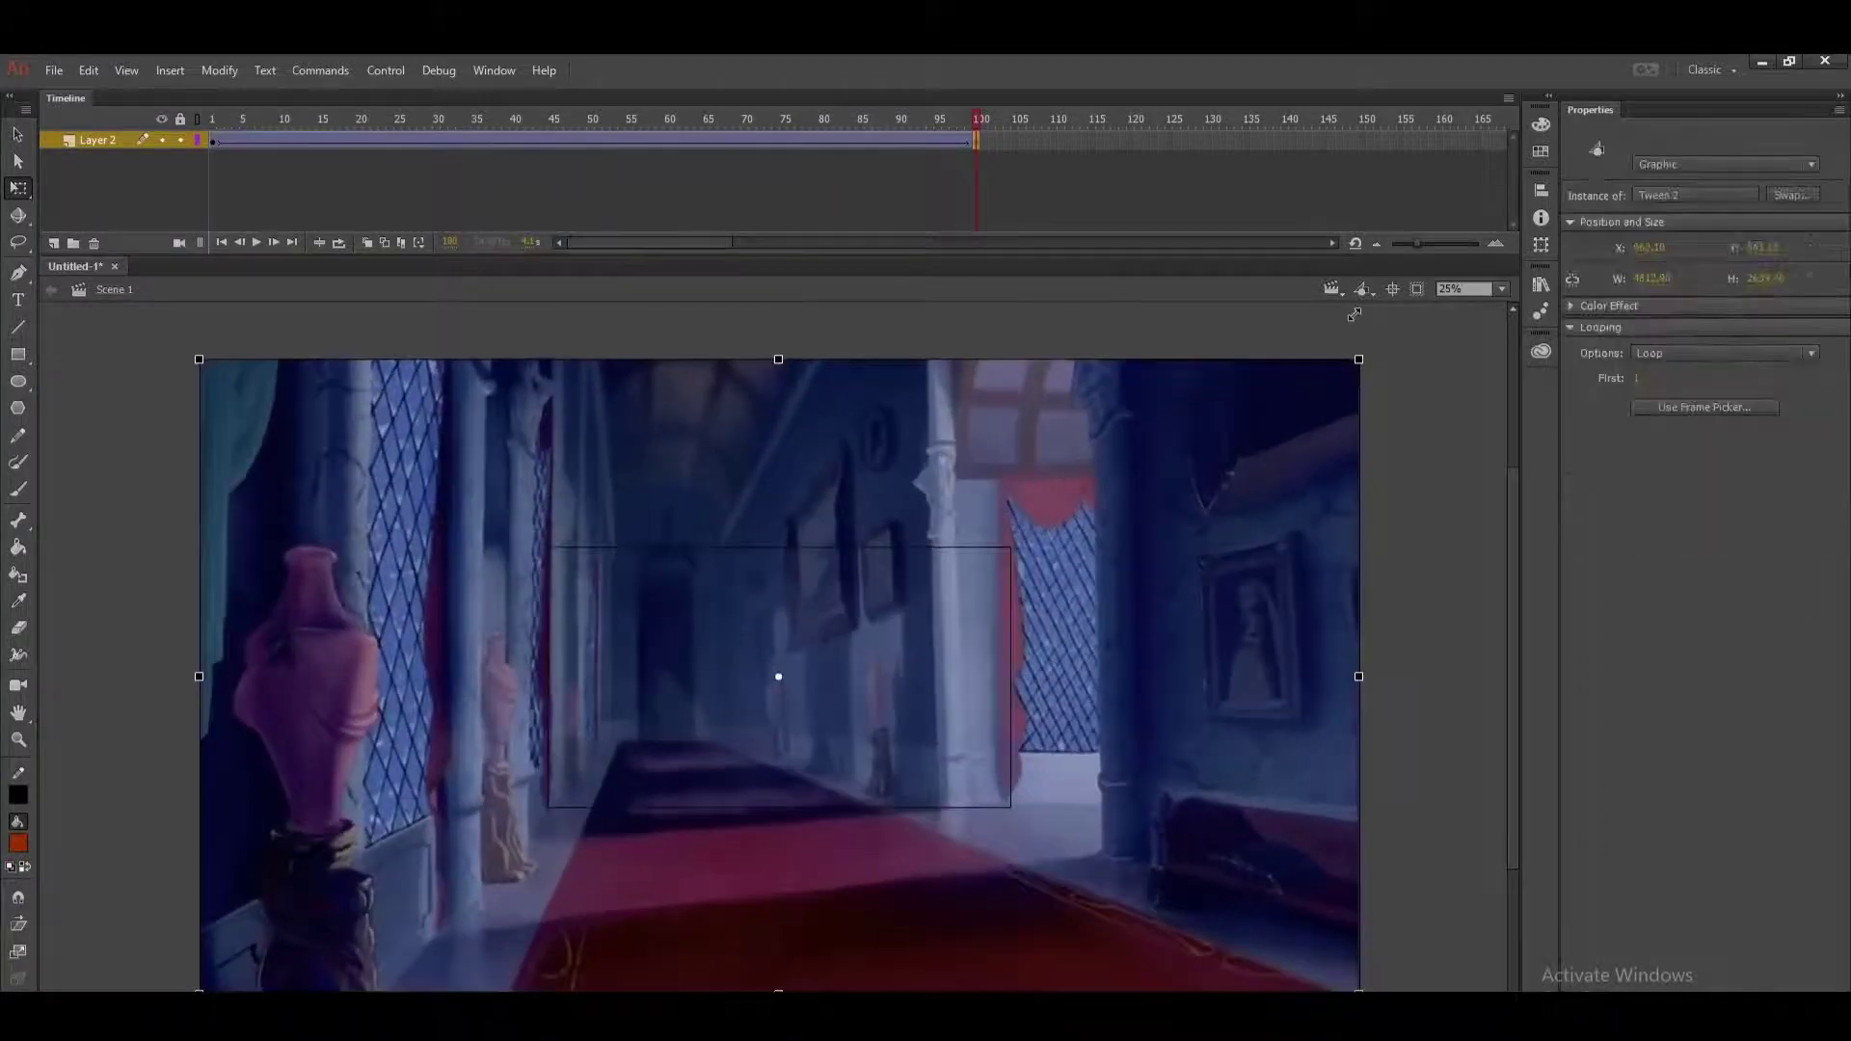
drag(996, 499, 1051, 500)
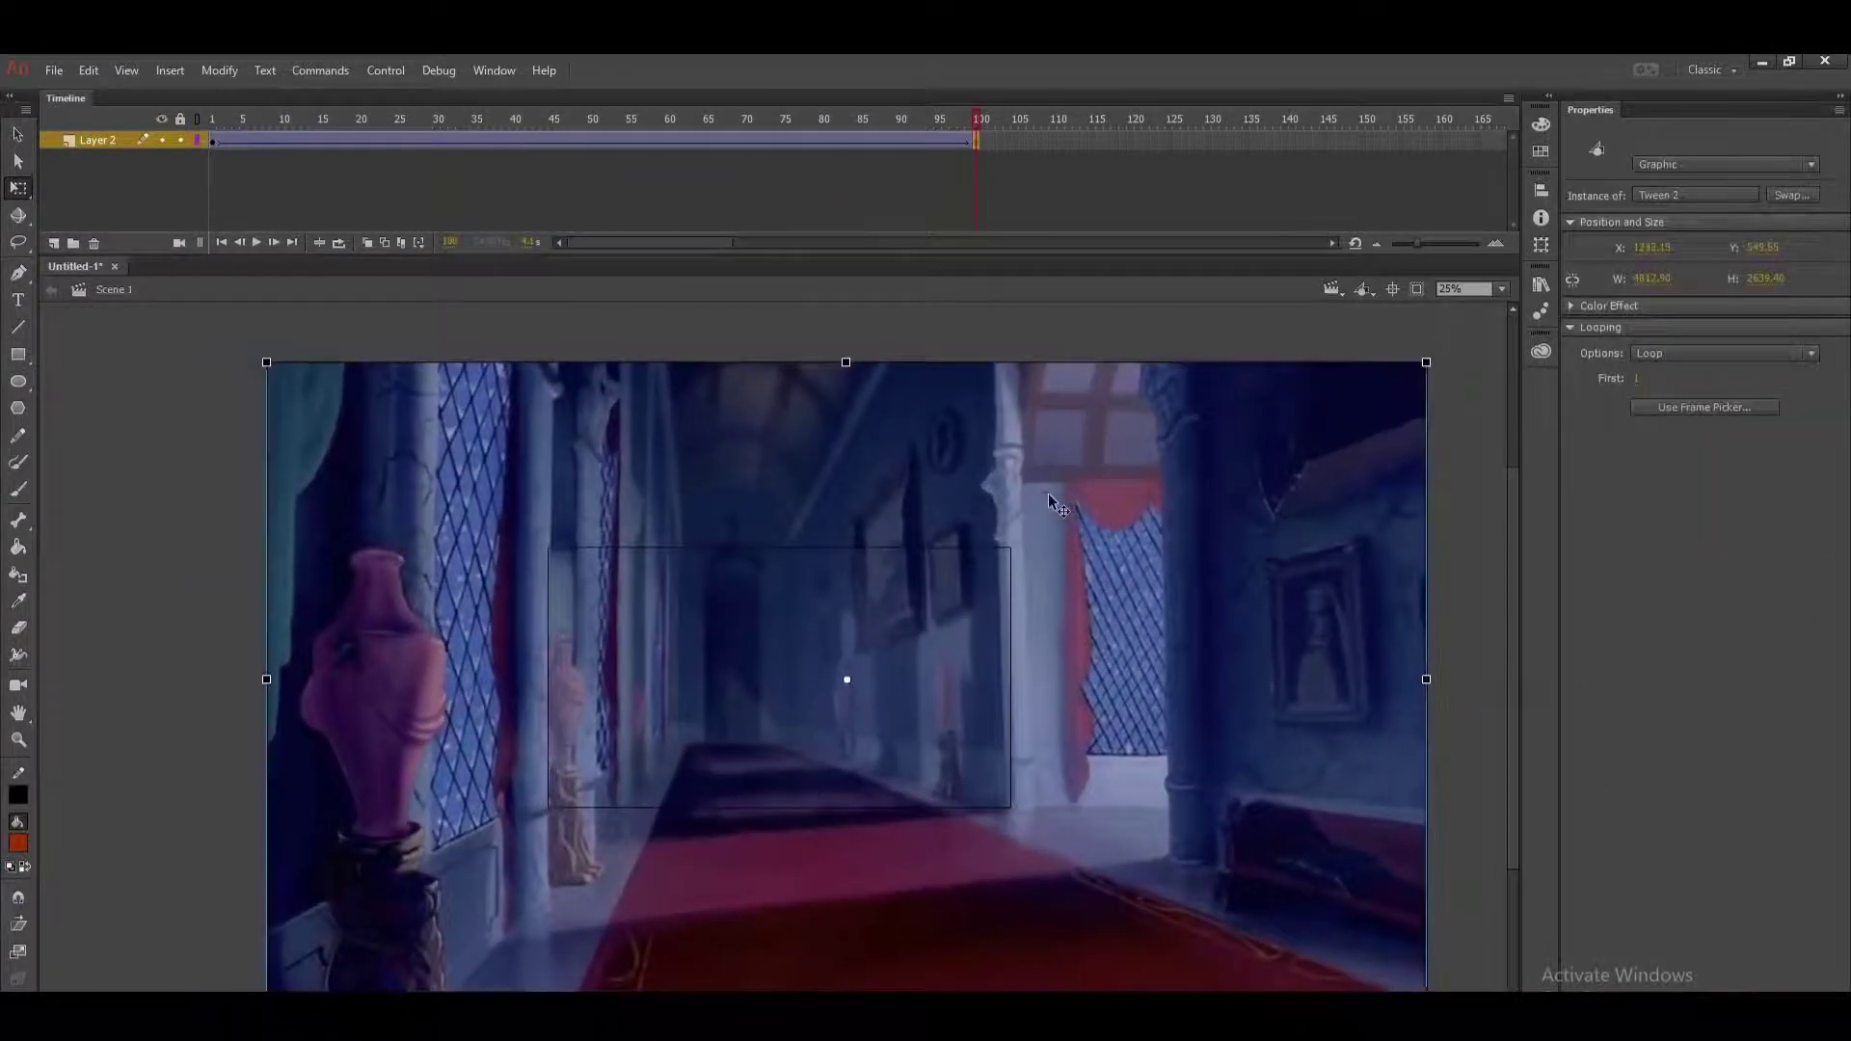
Preview the hallway zoom-in on the timeline, test the movie, and close the test window.
click(323, 145)
click(48, 168)
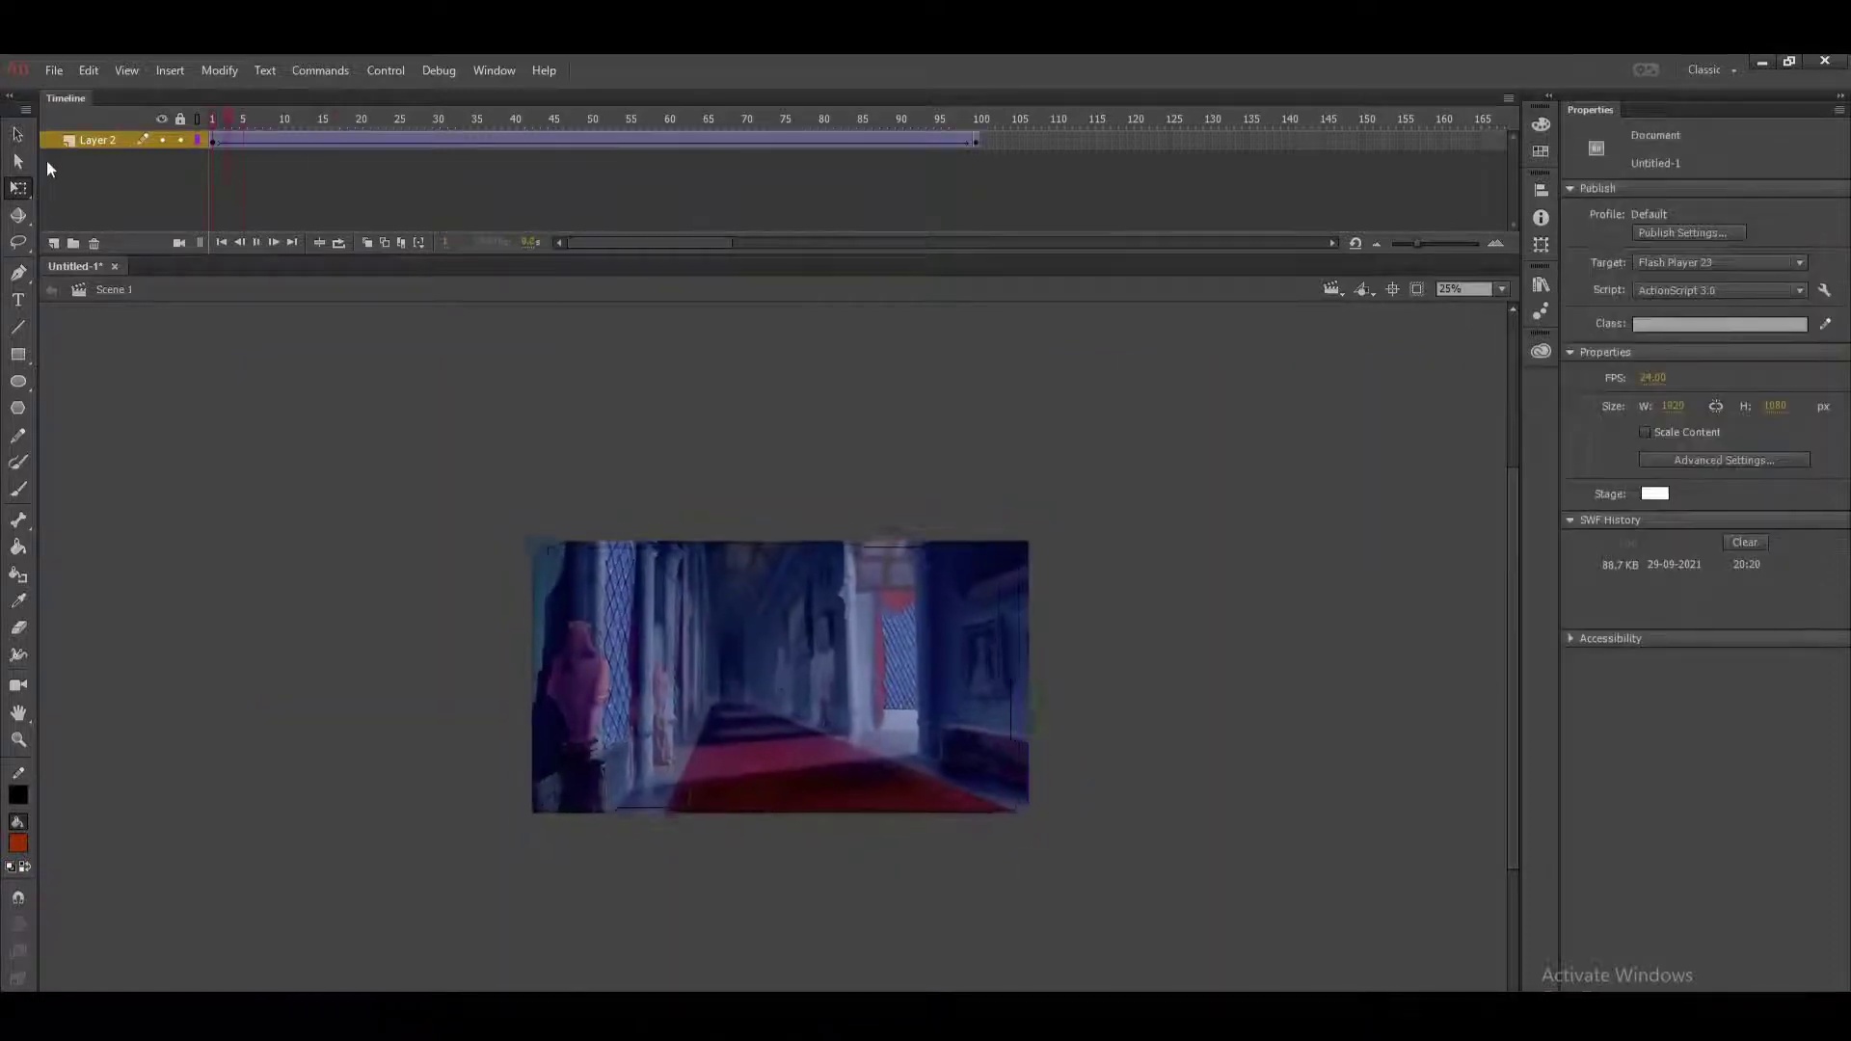
key(Return)
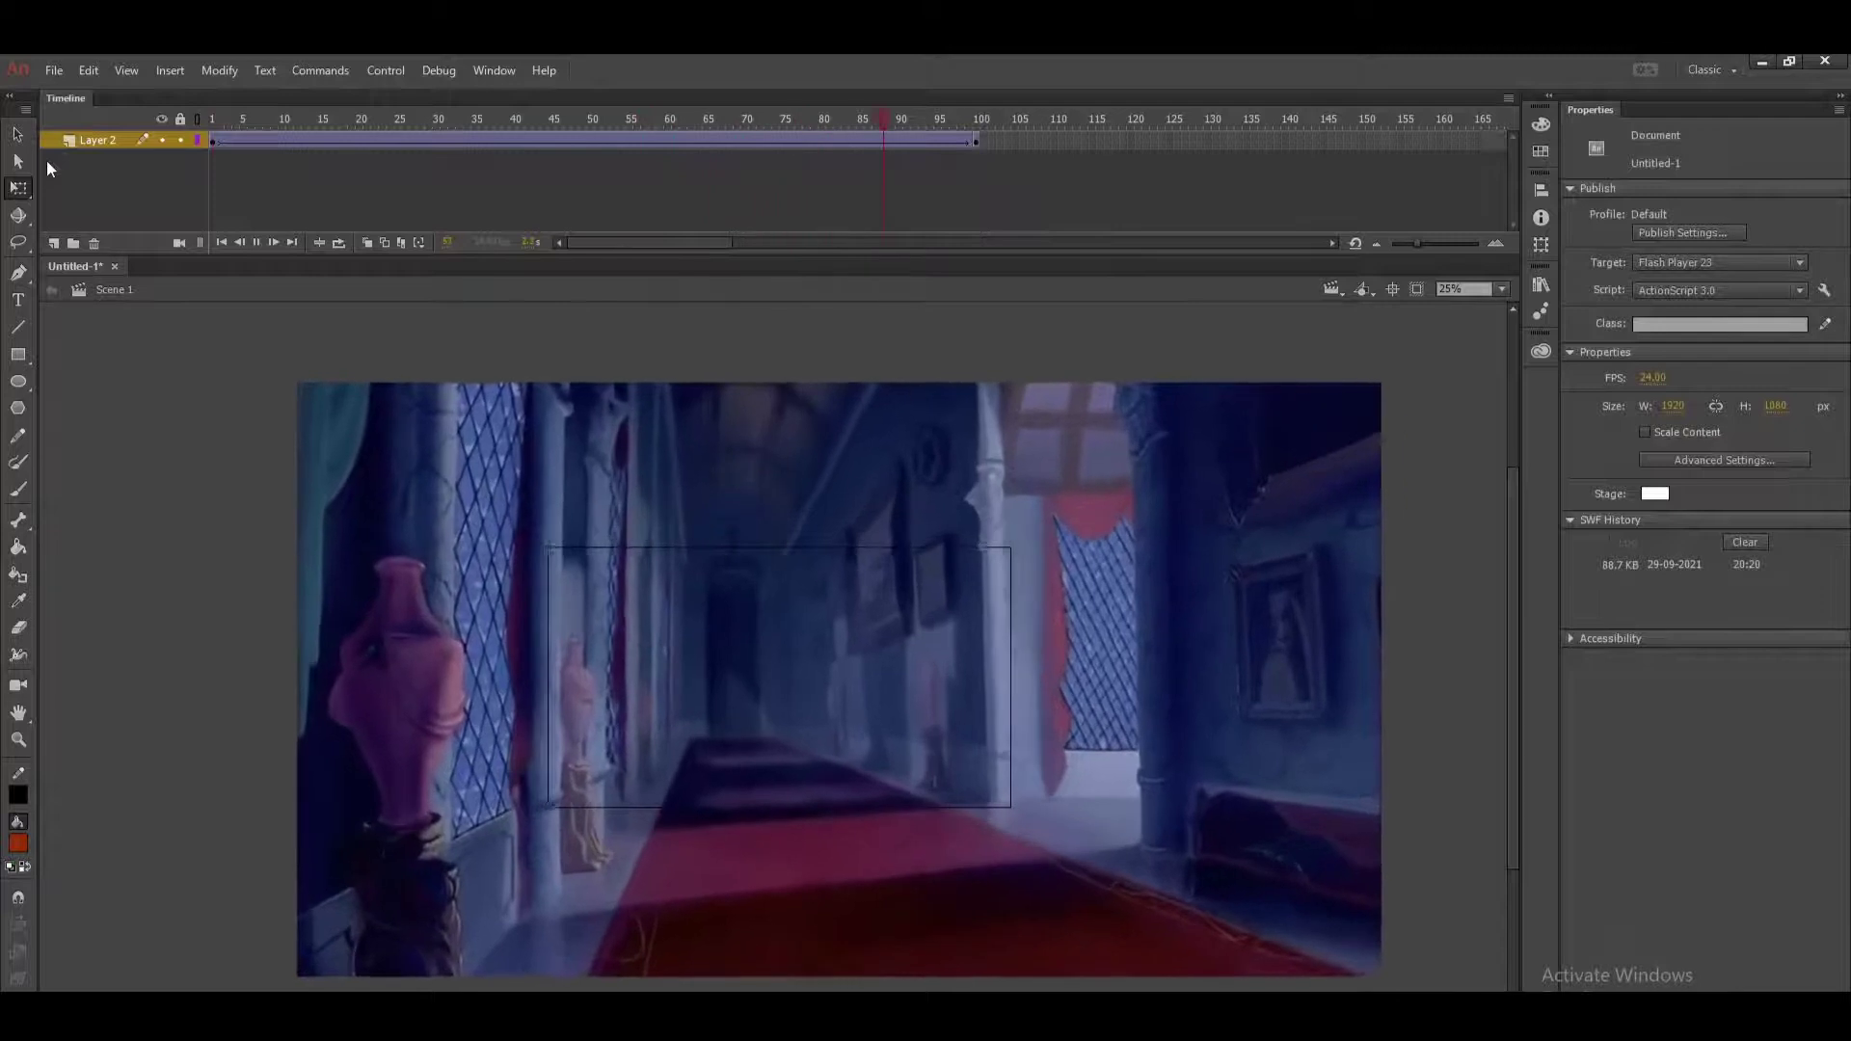
key(ctrl+Return)
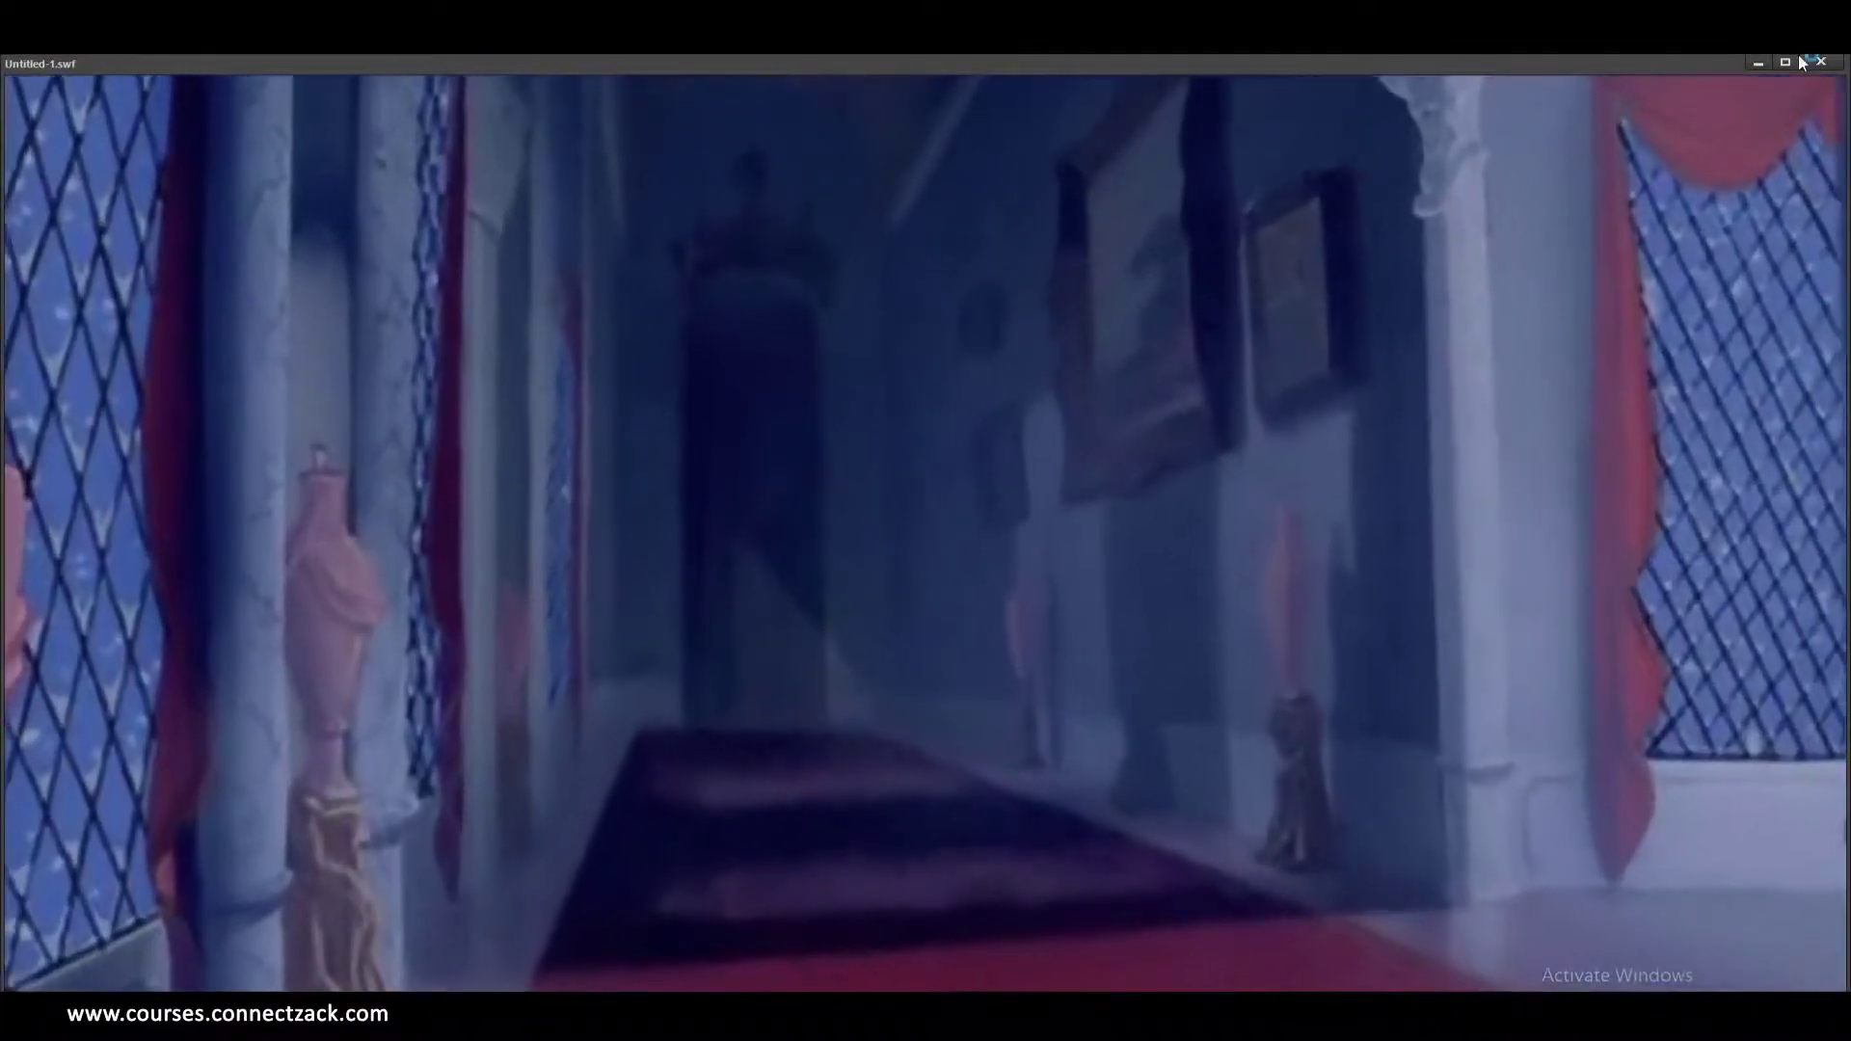
key(ctrl+w)
key(ctrl+shift+a)
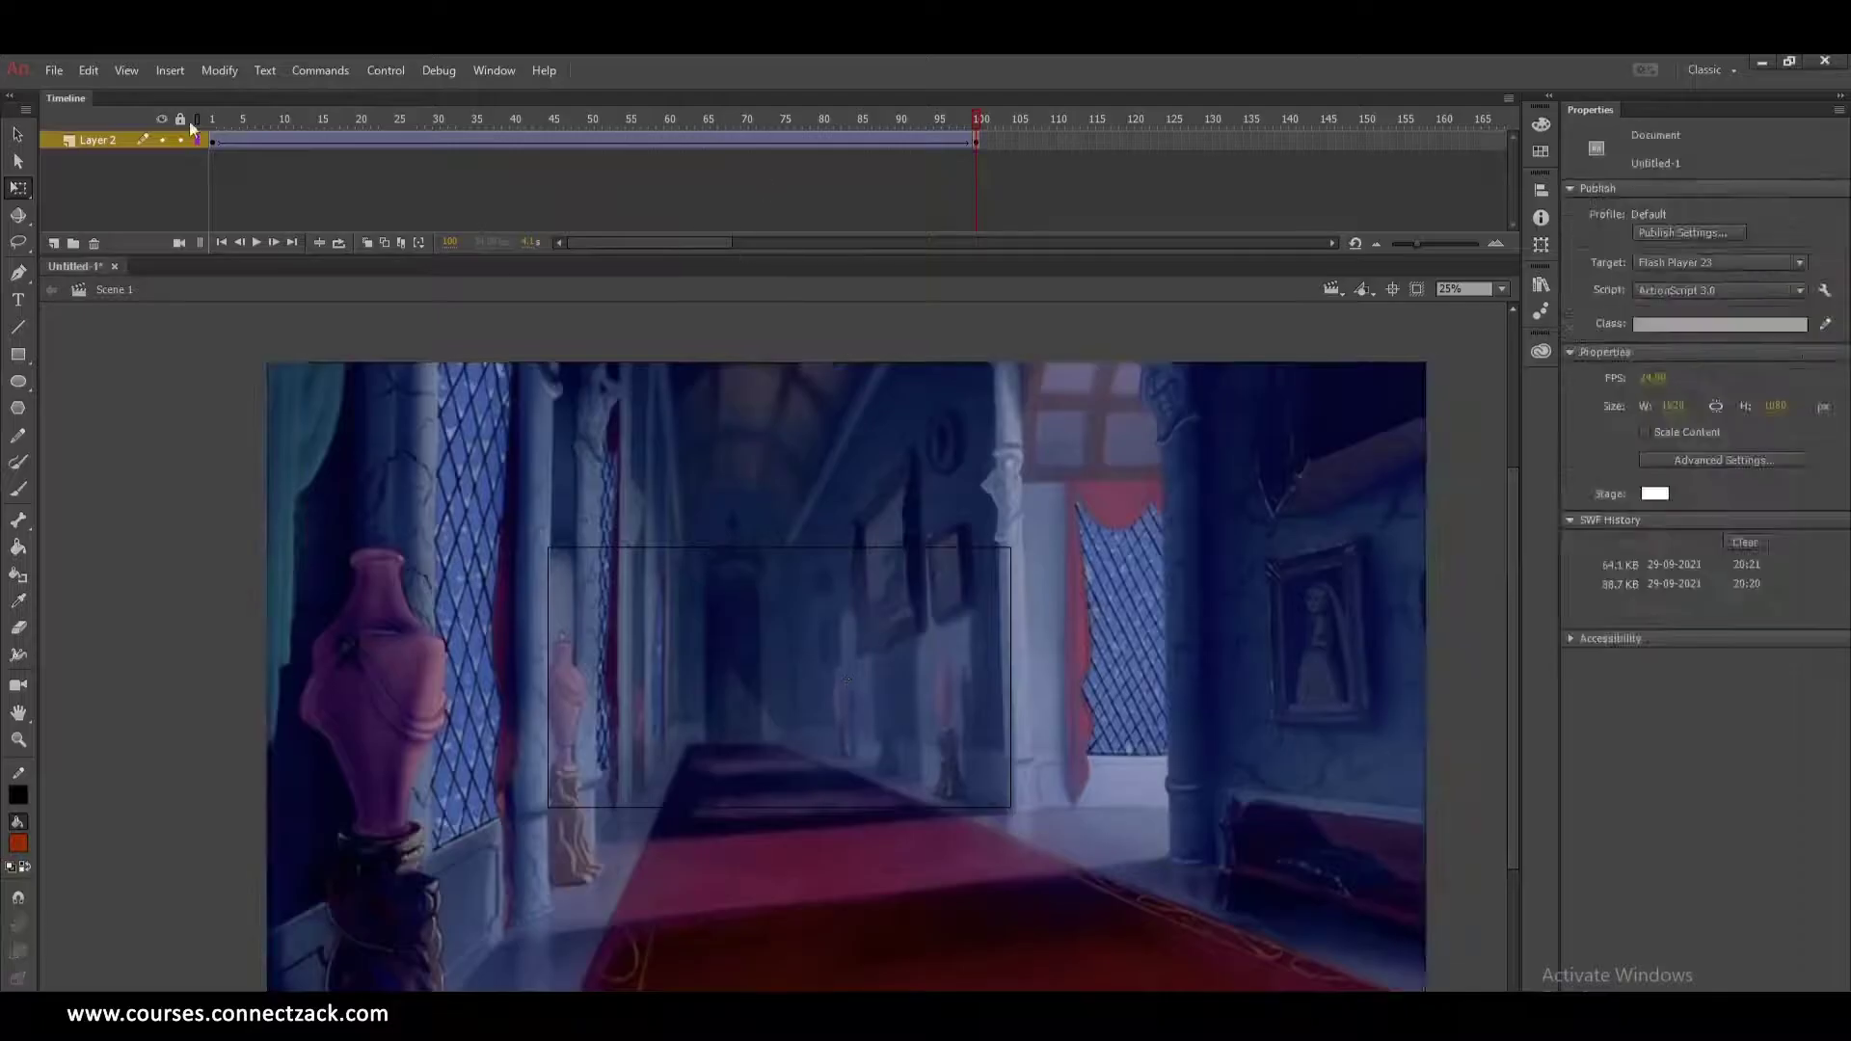
Enlarge the hallway picture to about 2890 px wide at frame 1 and shrink it to about 2164 px wide over the stage at frame 100.
click(213, 142)
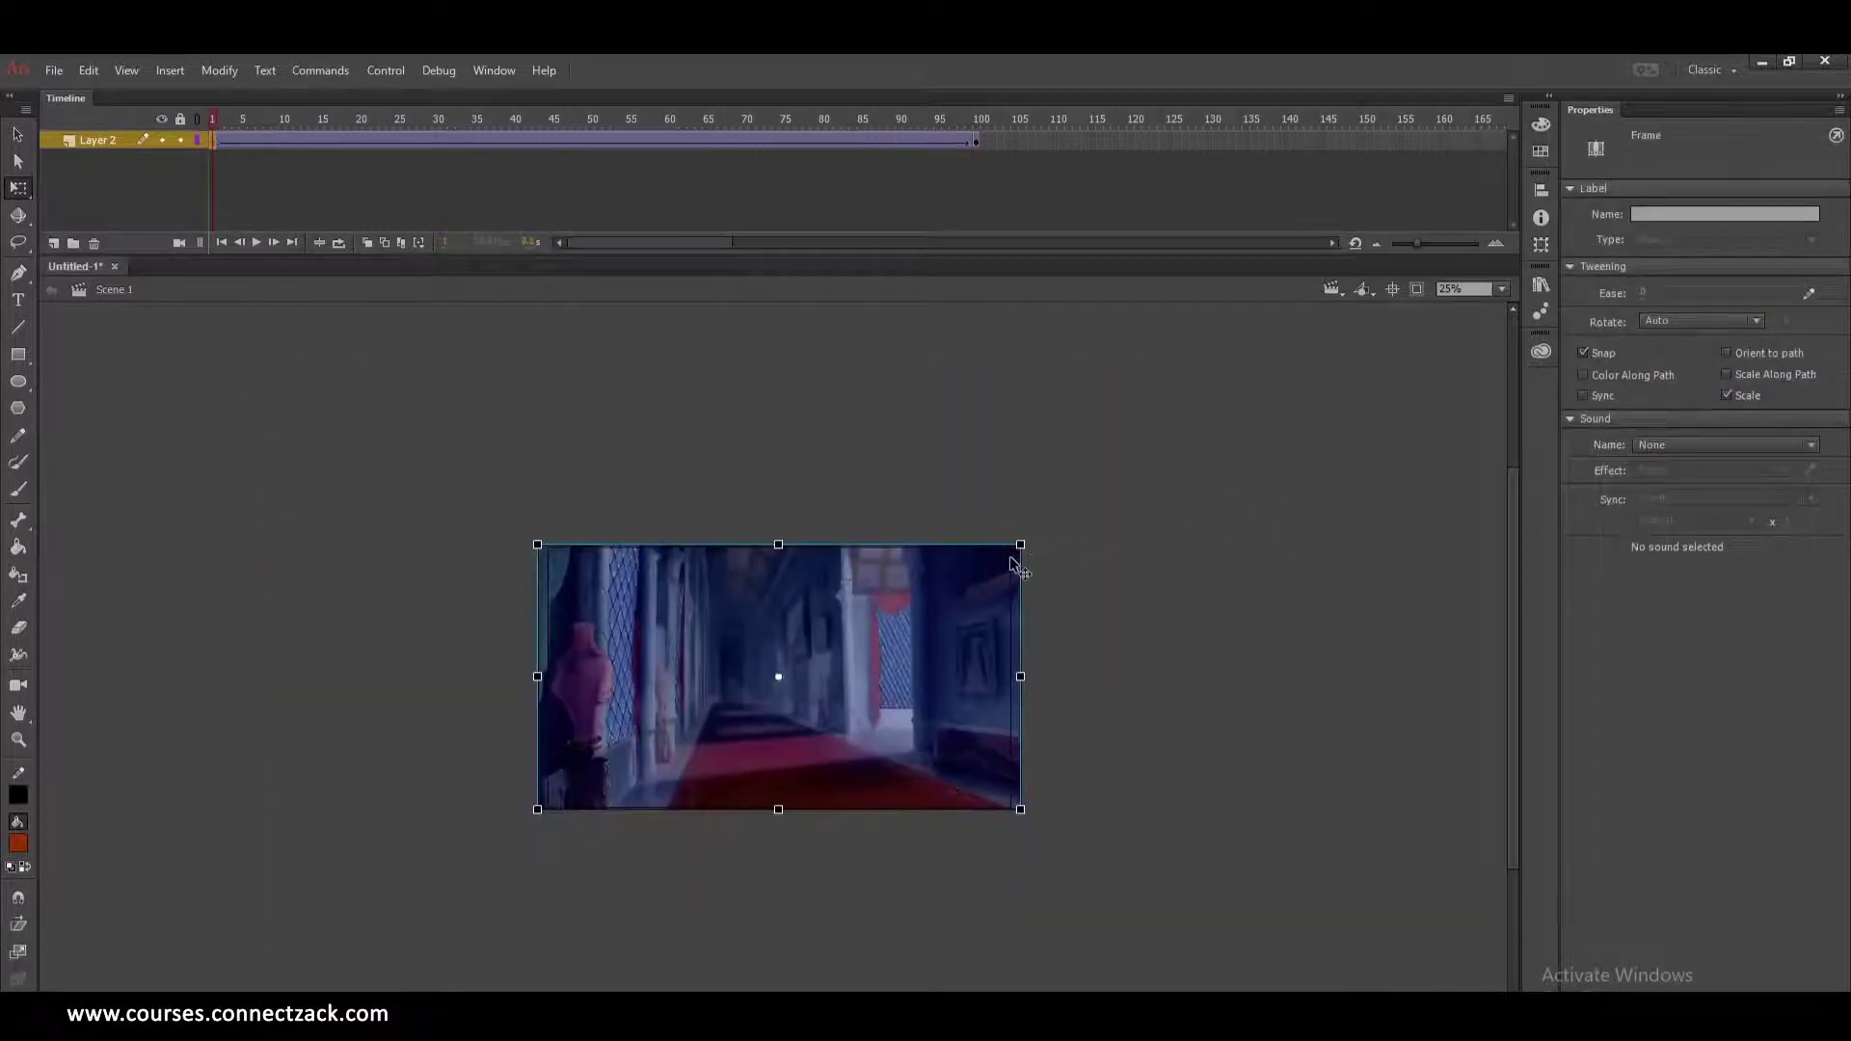
drag(1022, 545, 1127, 485)
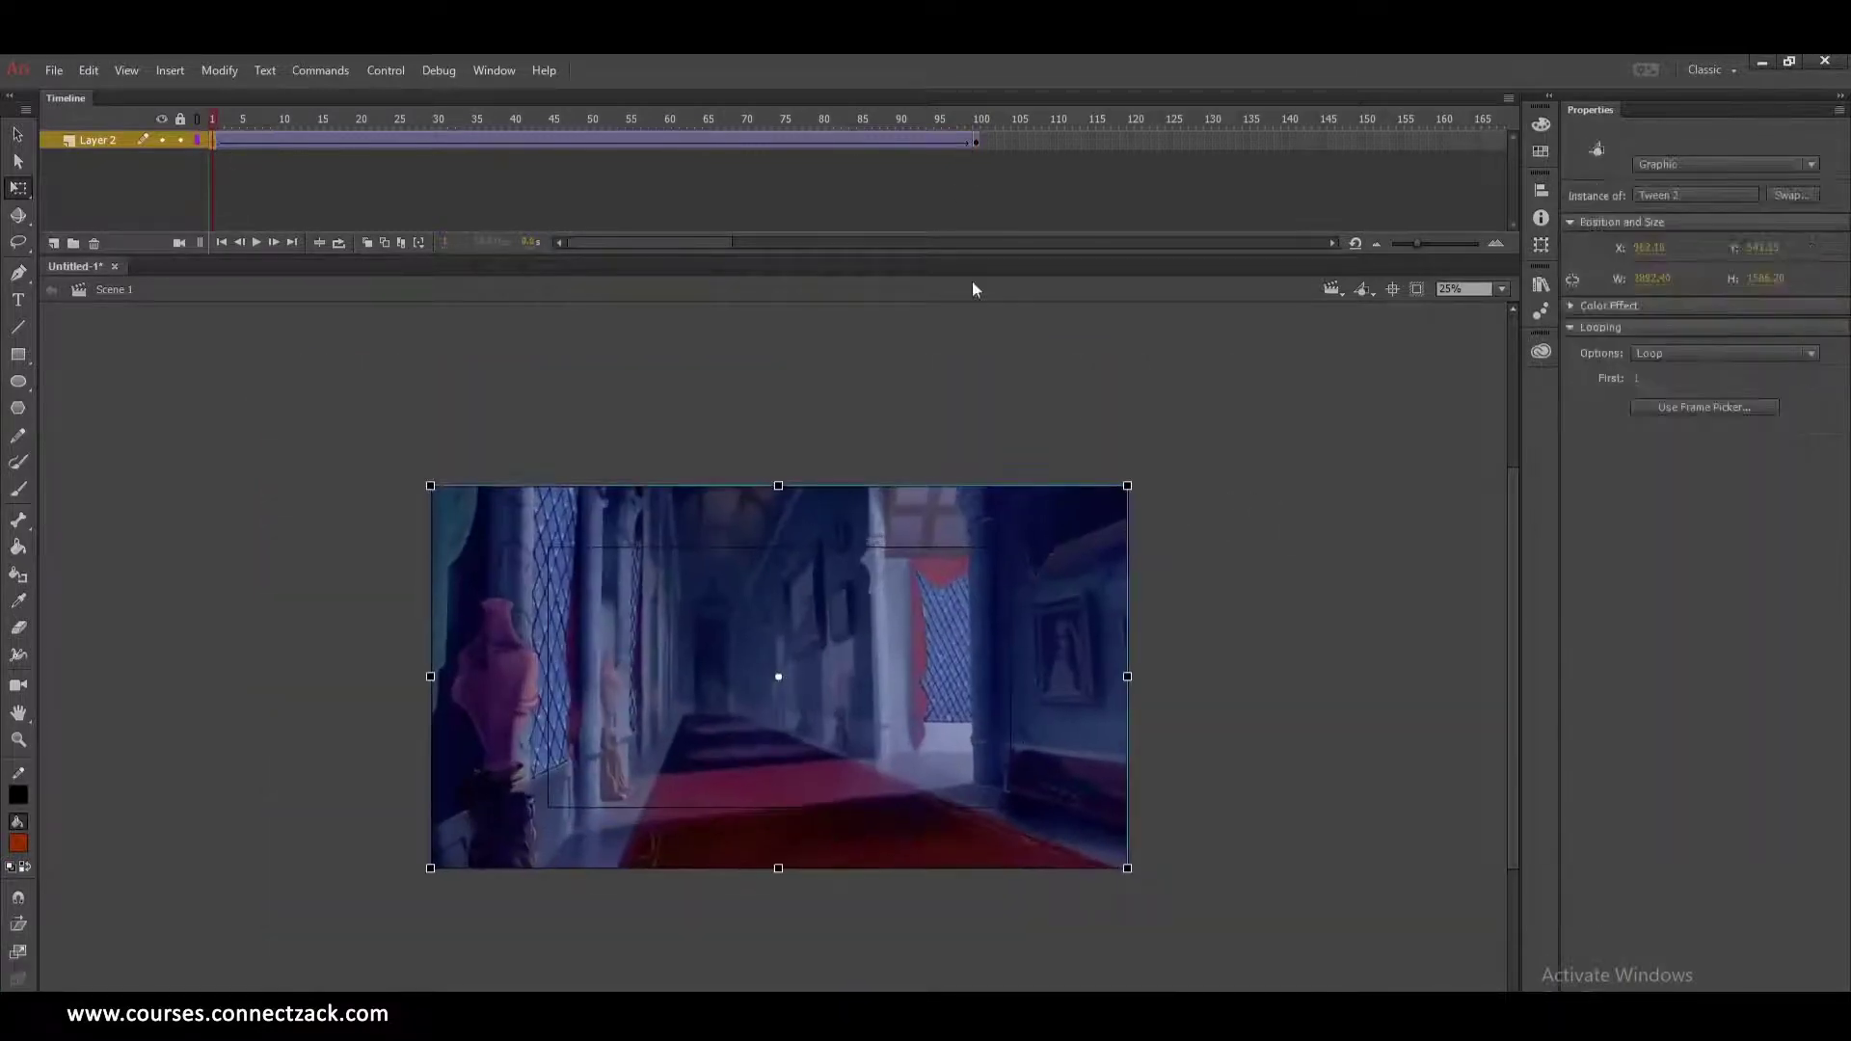
click(978, 141)
drag(1423, 359, 1114, 529)
drag(821, 648, 779, 651)
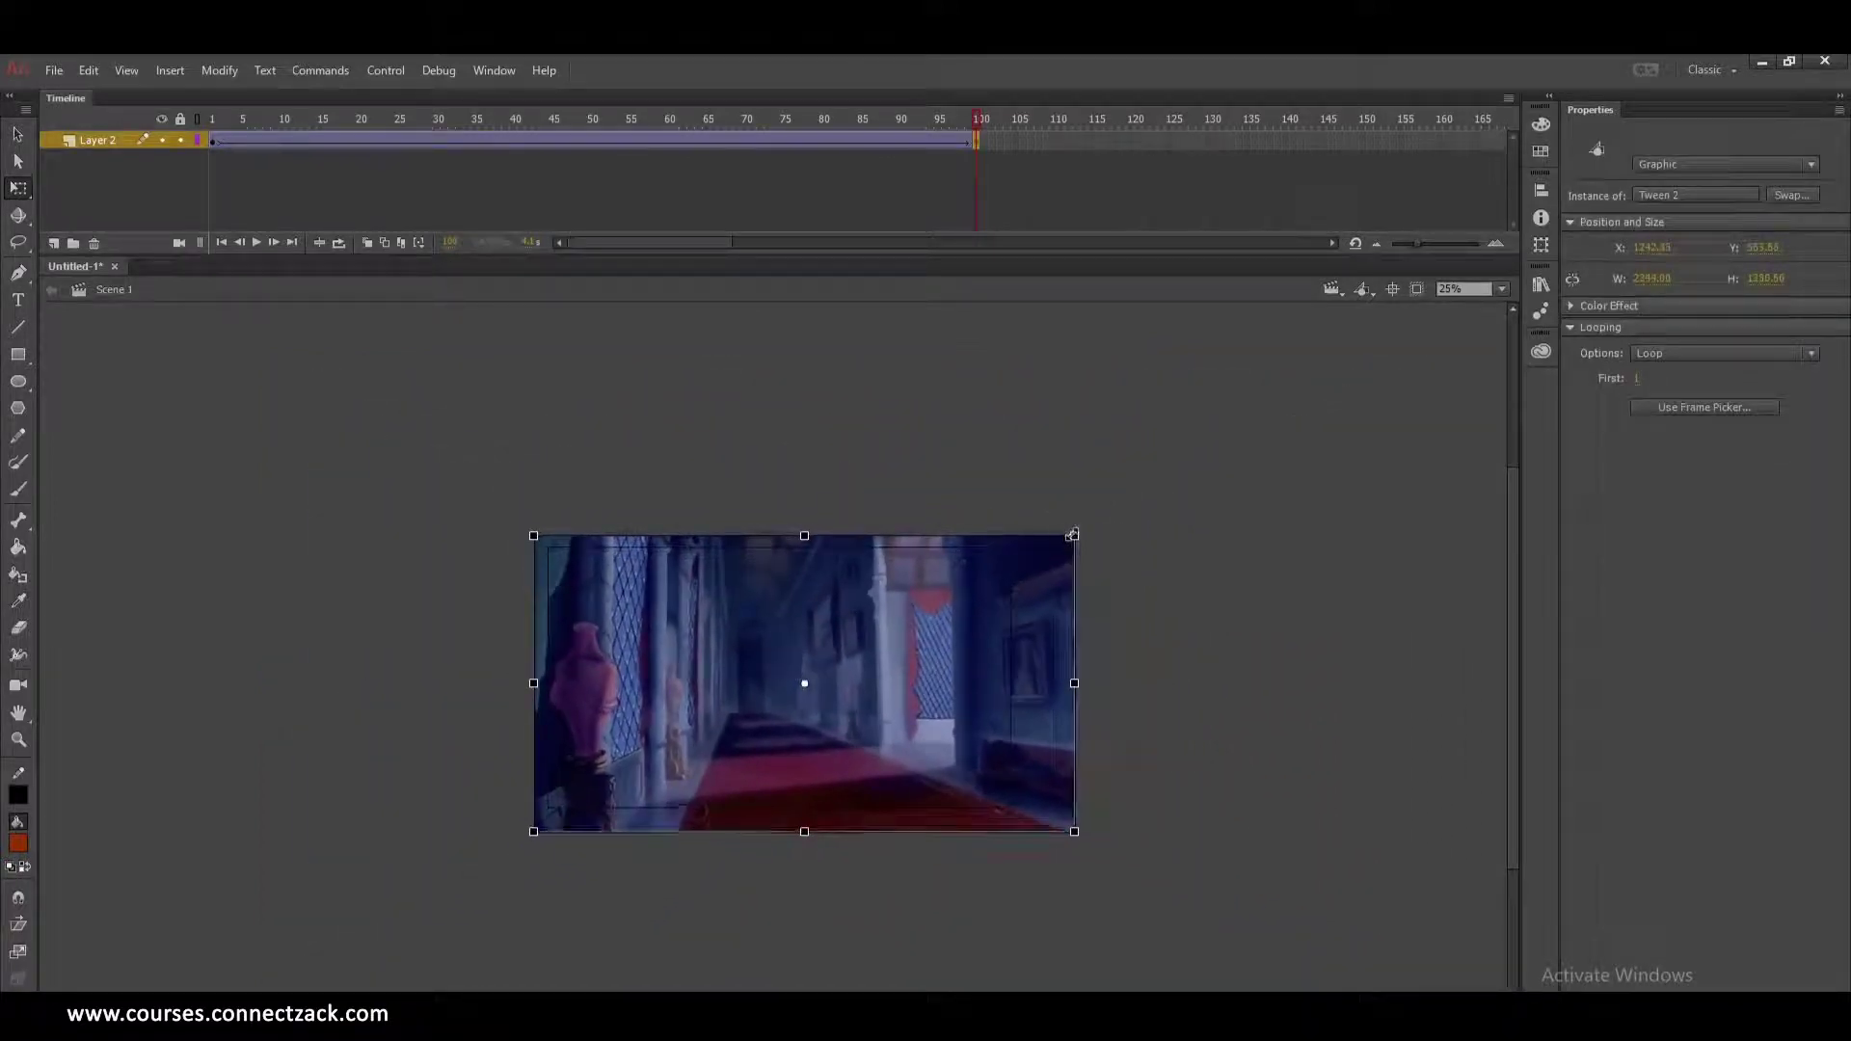
drag(1072, 533, 1065, 538)
drag(887, 637, 871, 633)
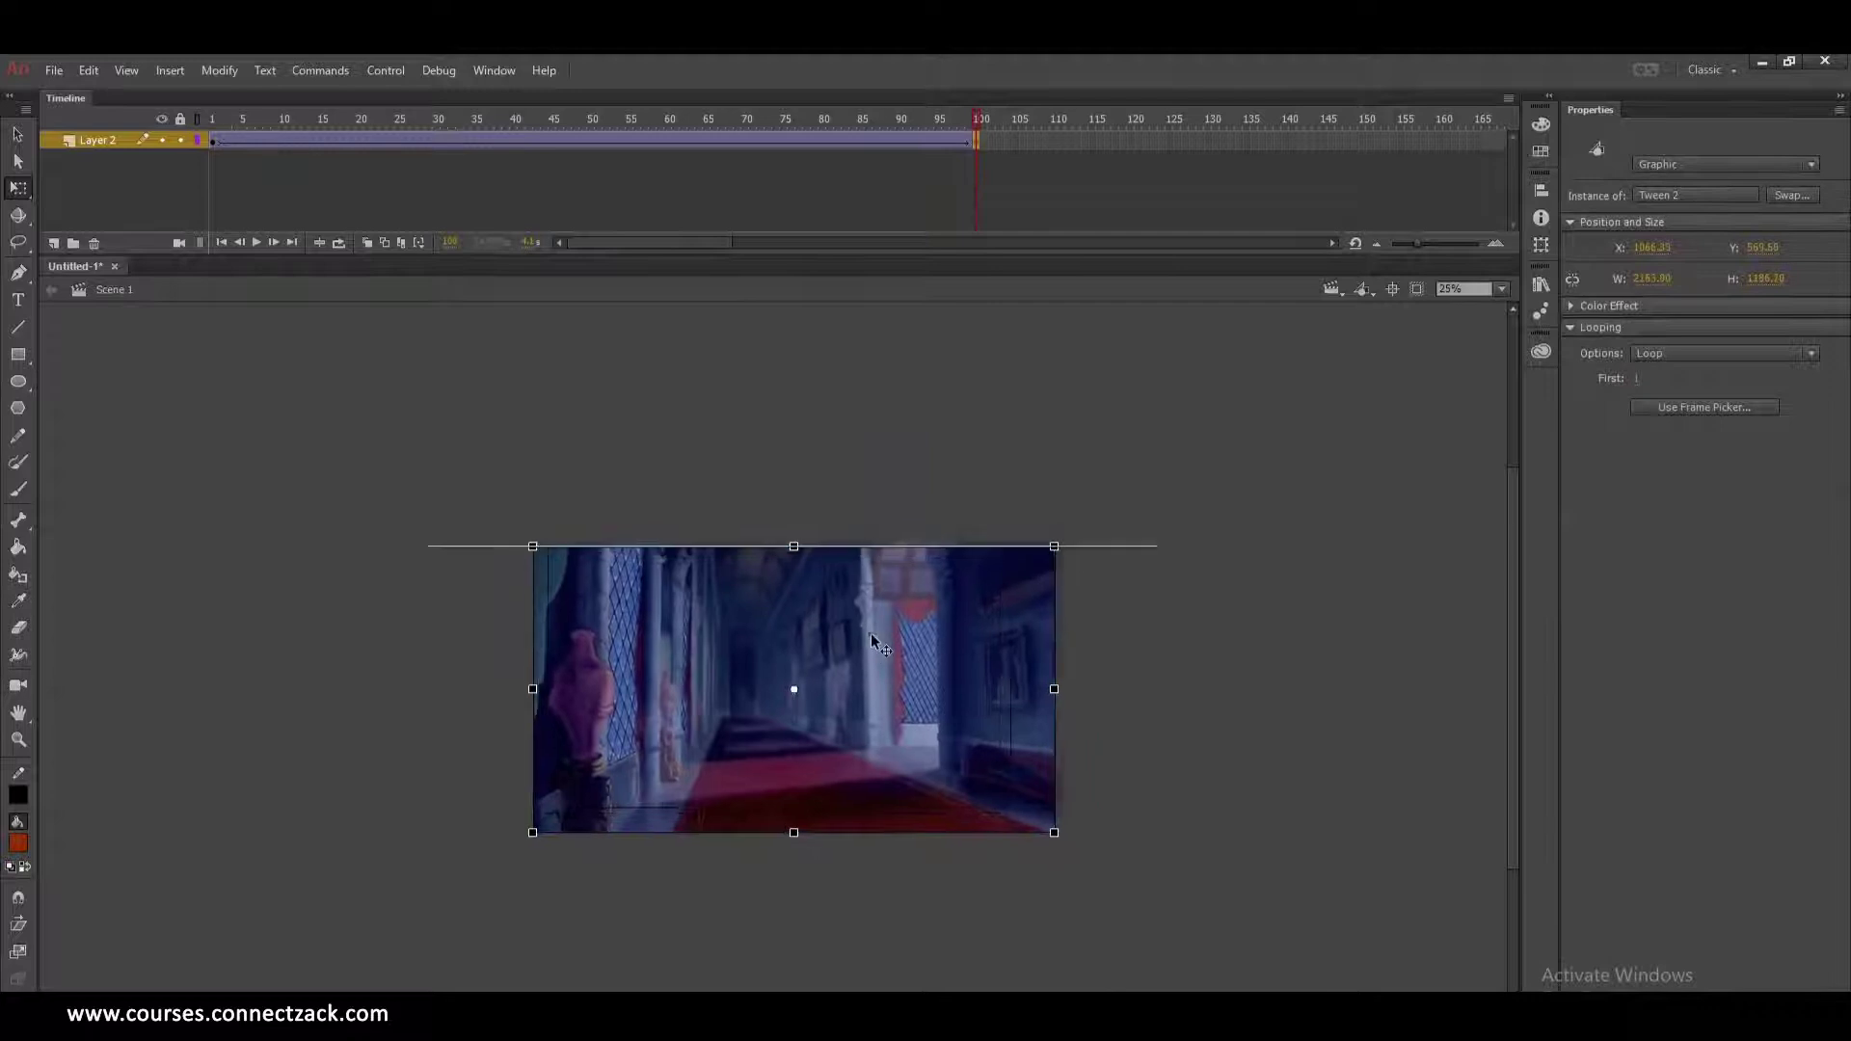
Preview the hallway zoom-out on the timeline and test the movie.
click(1157, 483)
key(Return)
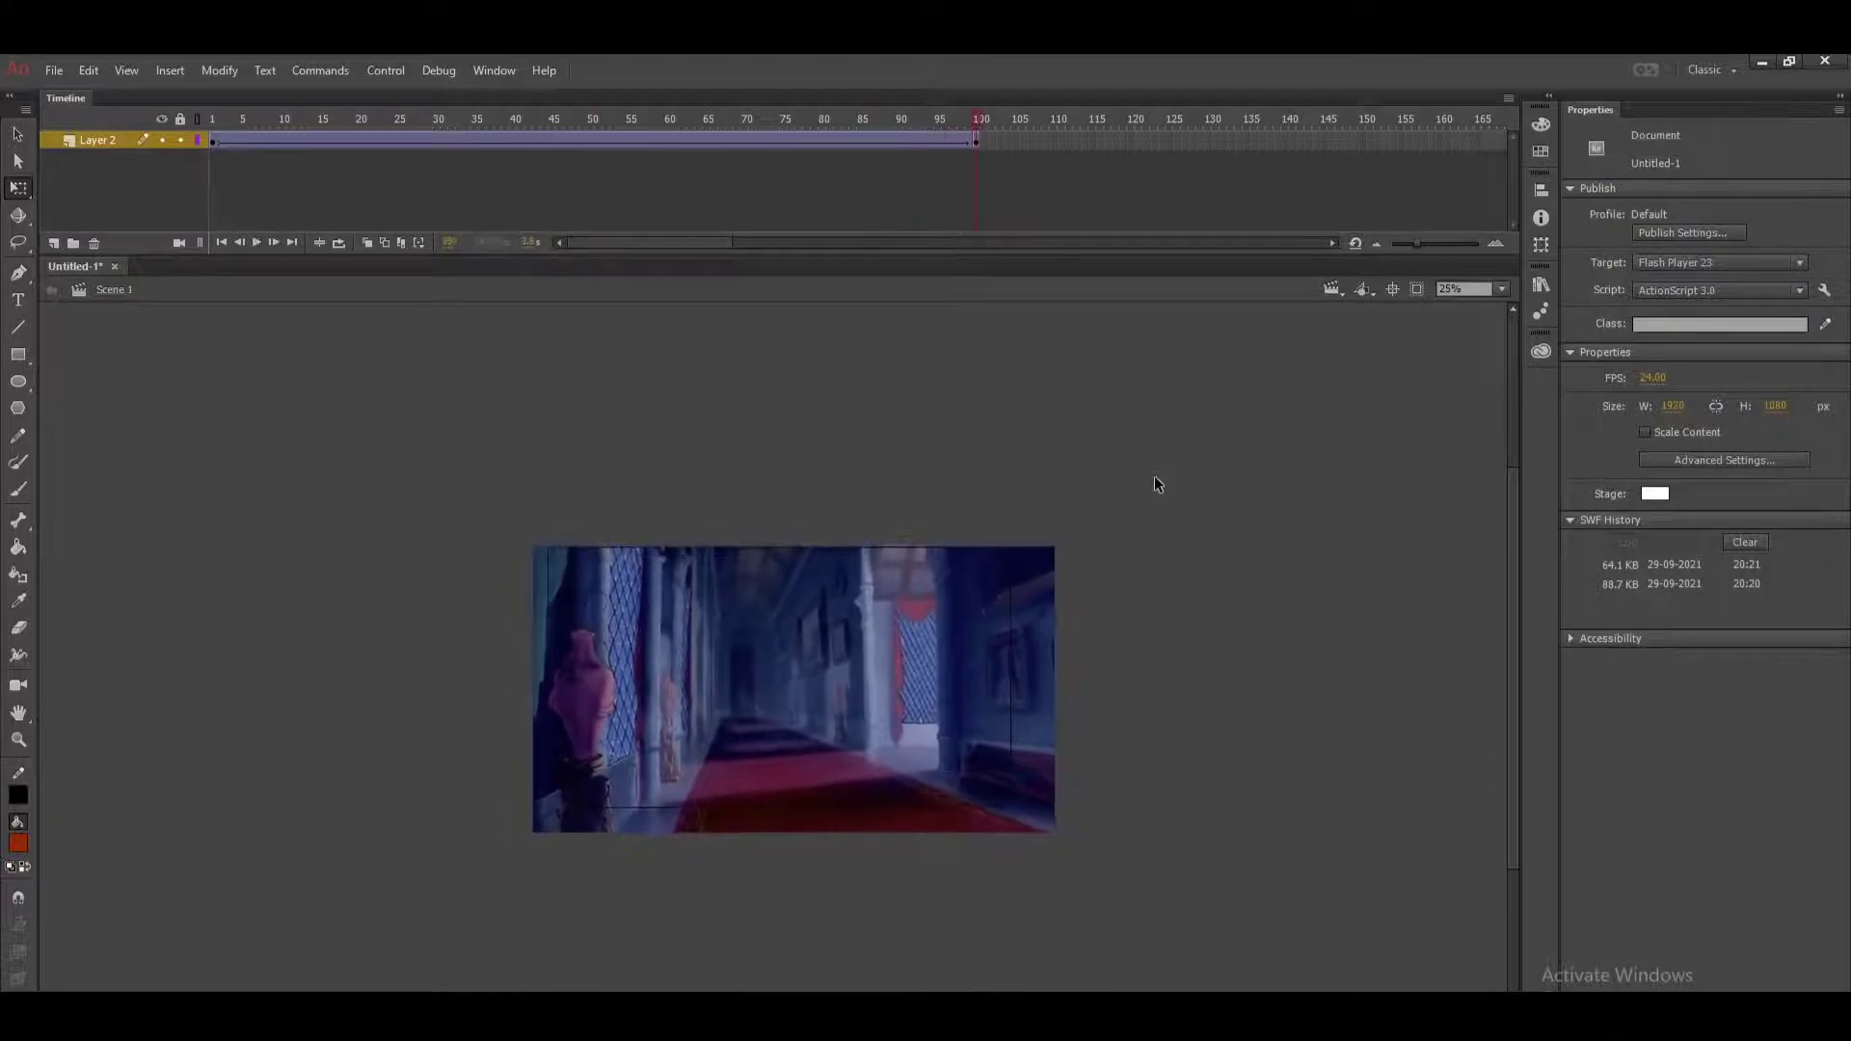
key(ctrl+Return)
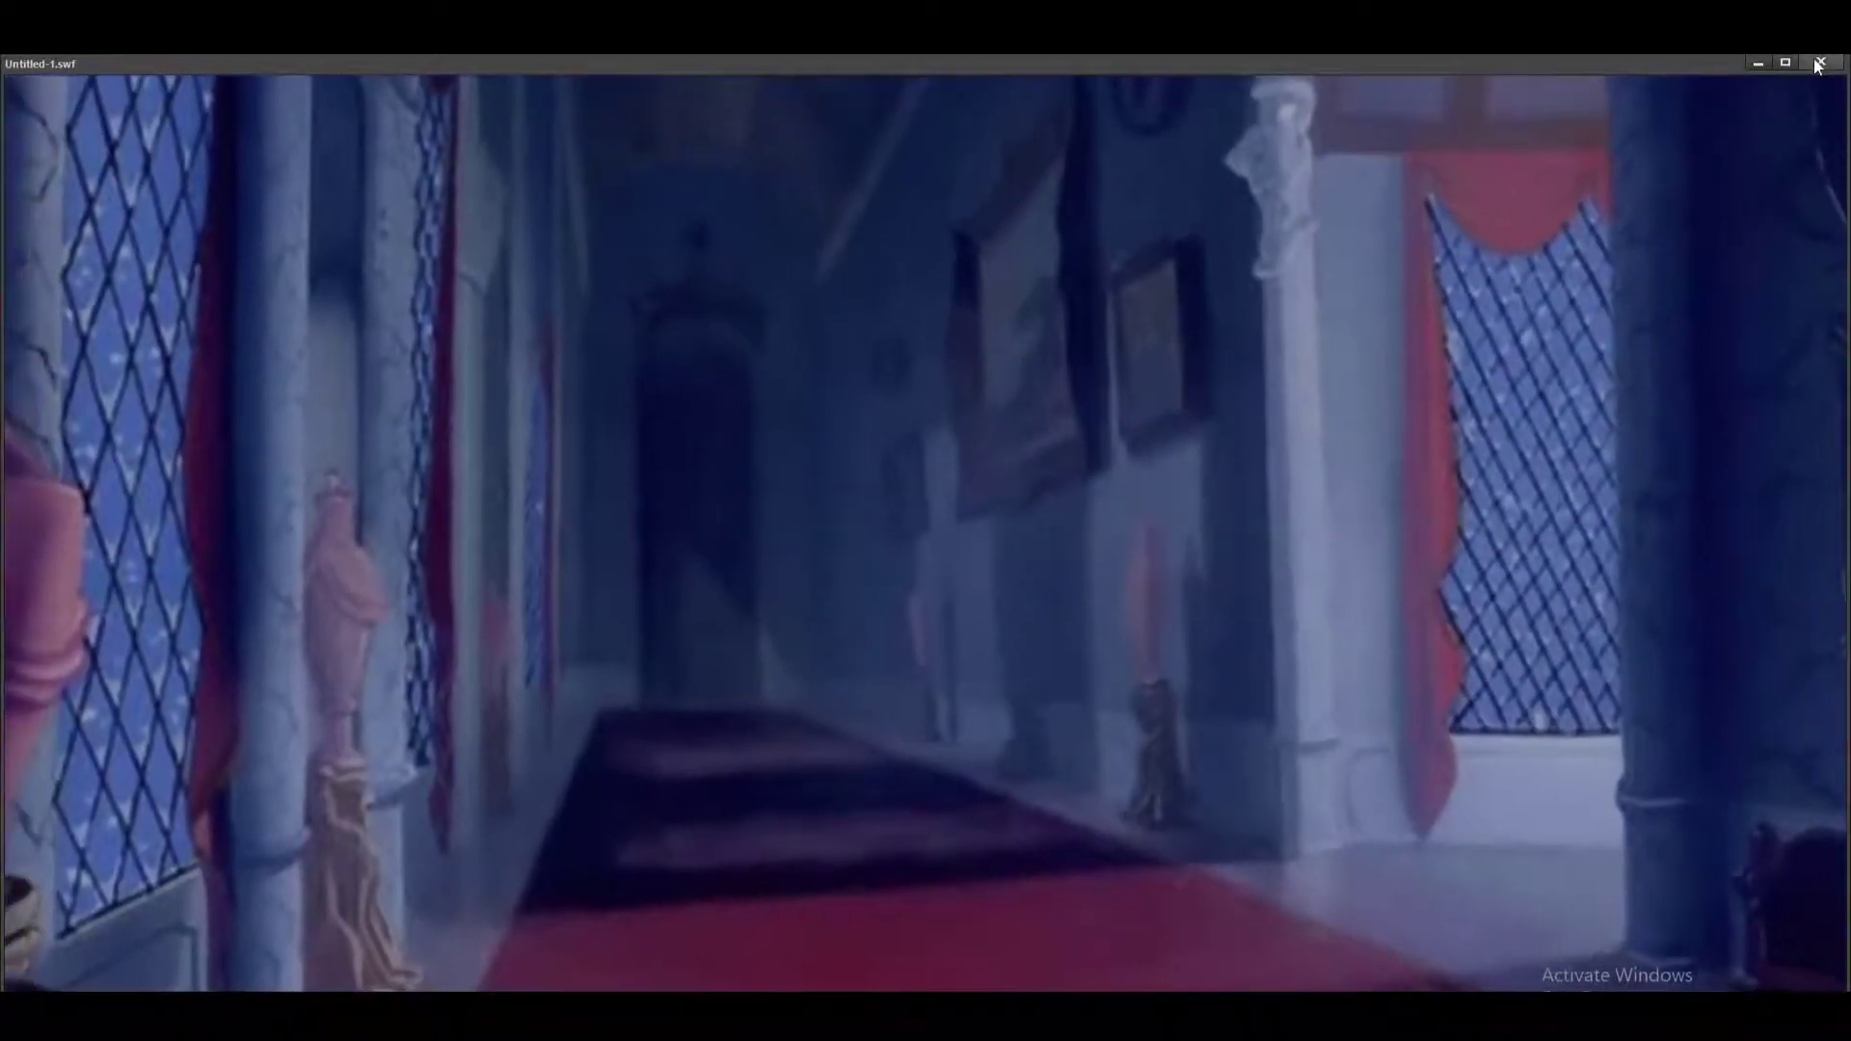
Close the test window and shrink the hallway picture at frame 1 to about 2020 px wide.
click(1820, 61)
drag(943, 116, 4, 176)
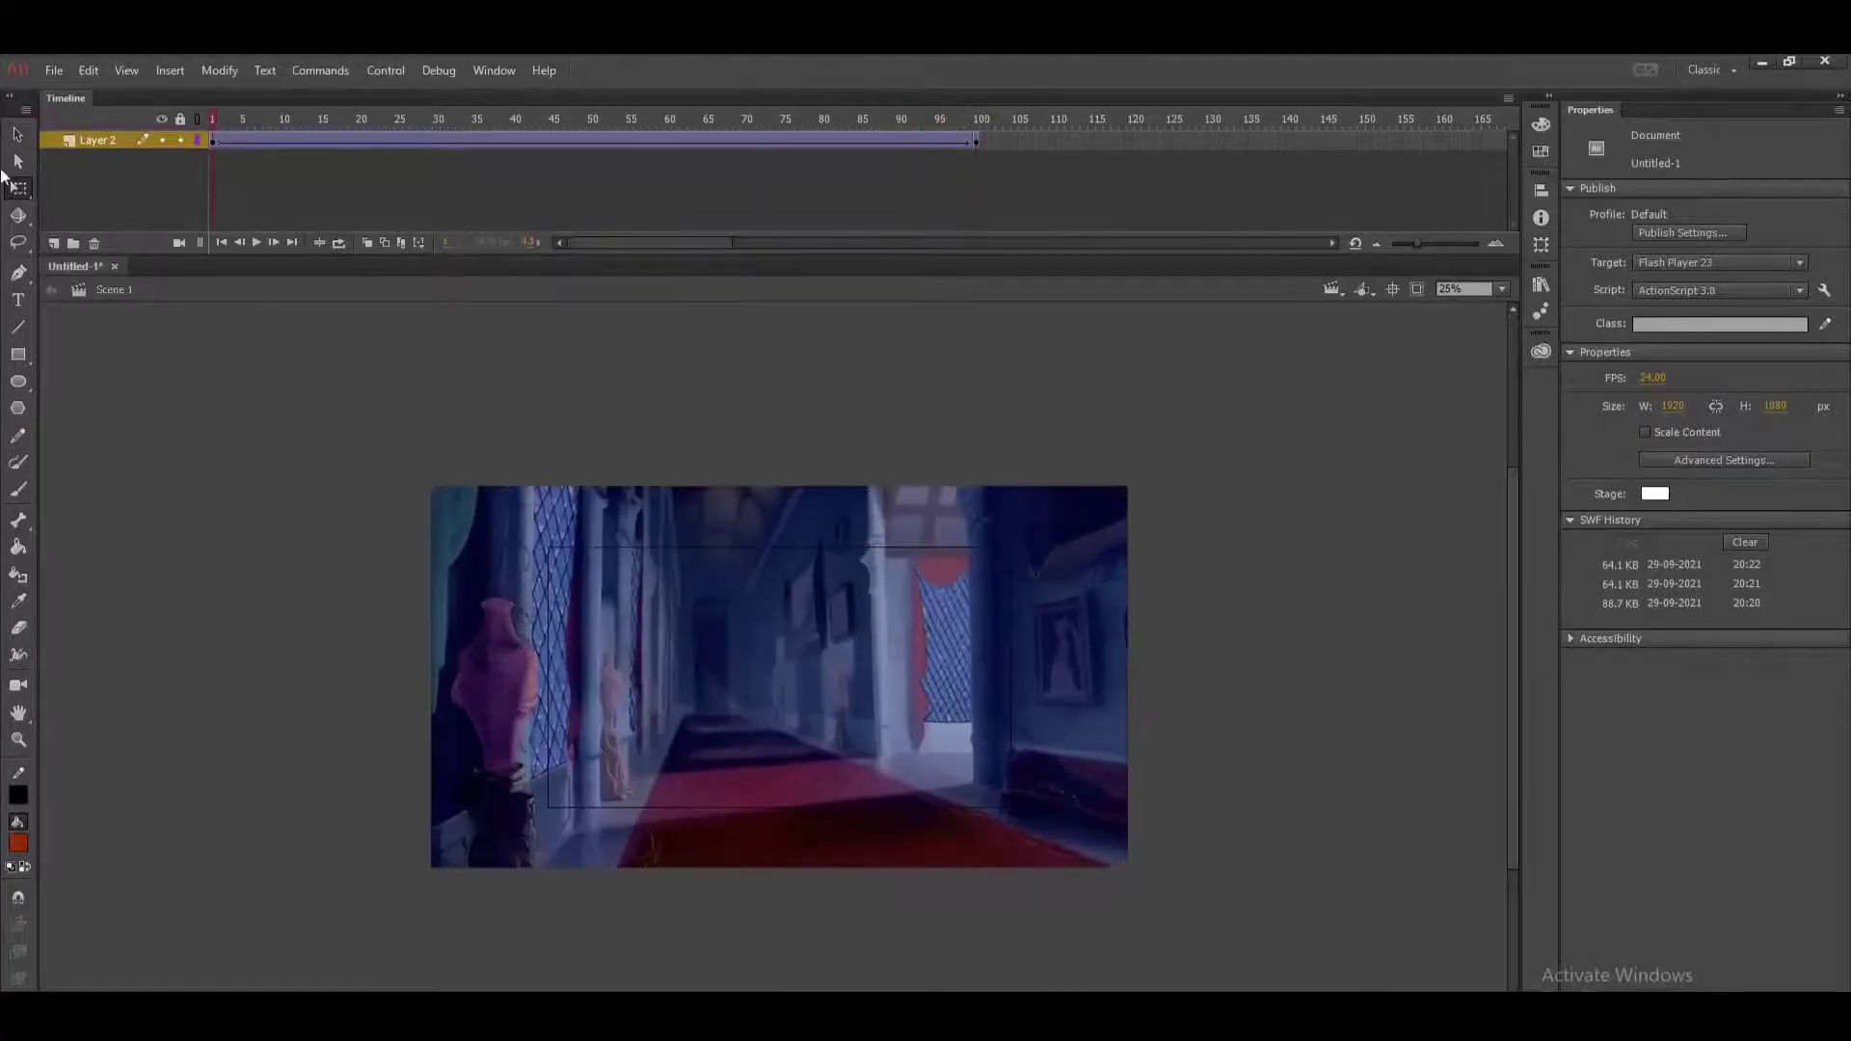
click(214, 141)
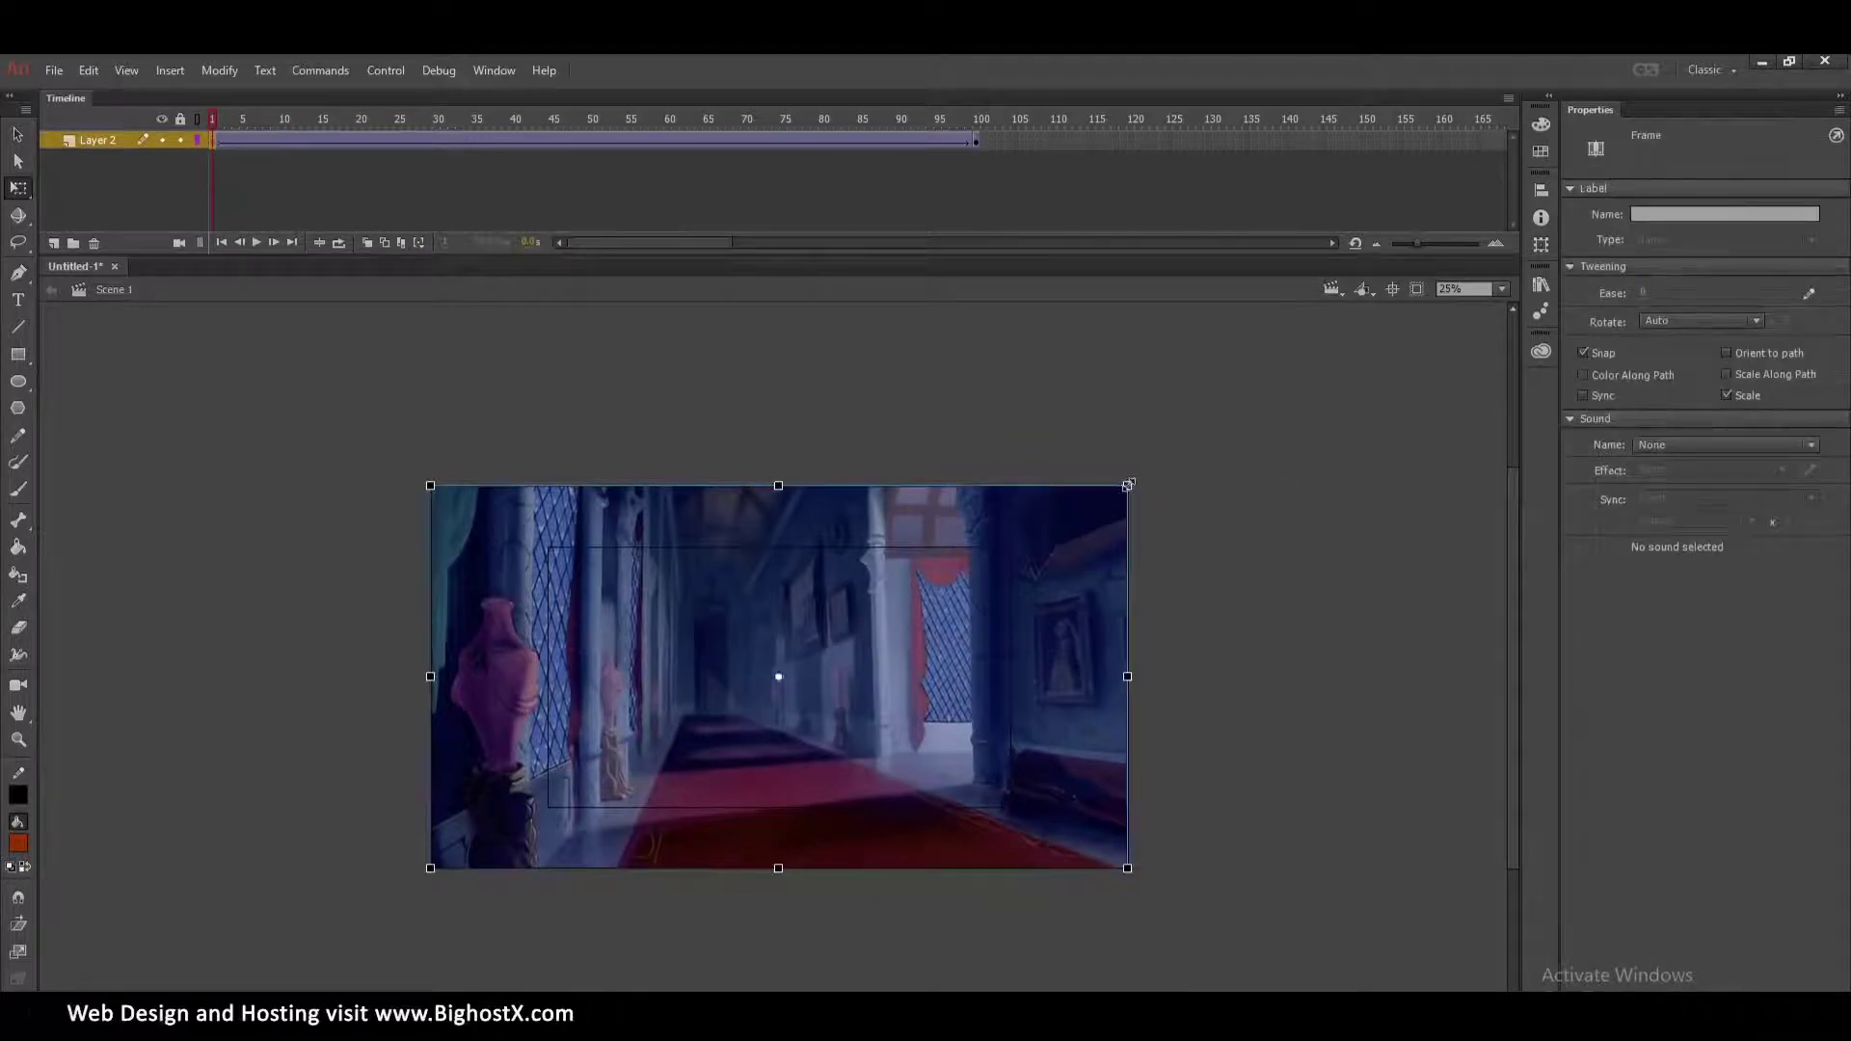
drag(1128, 485, 1024, 538)
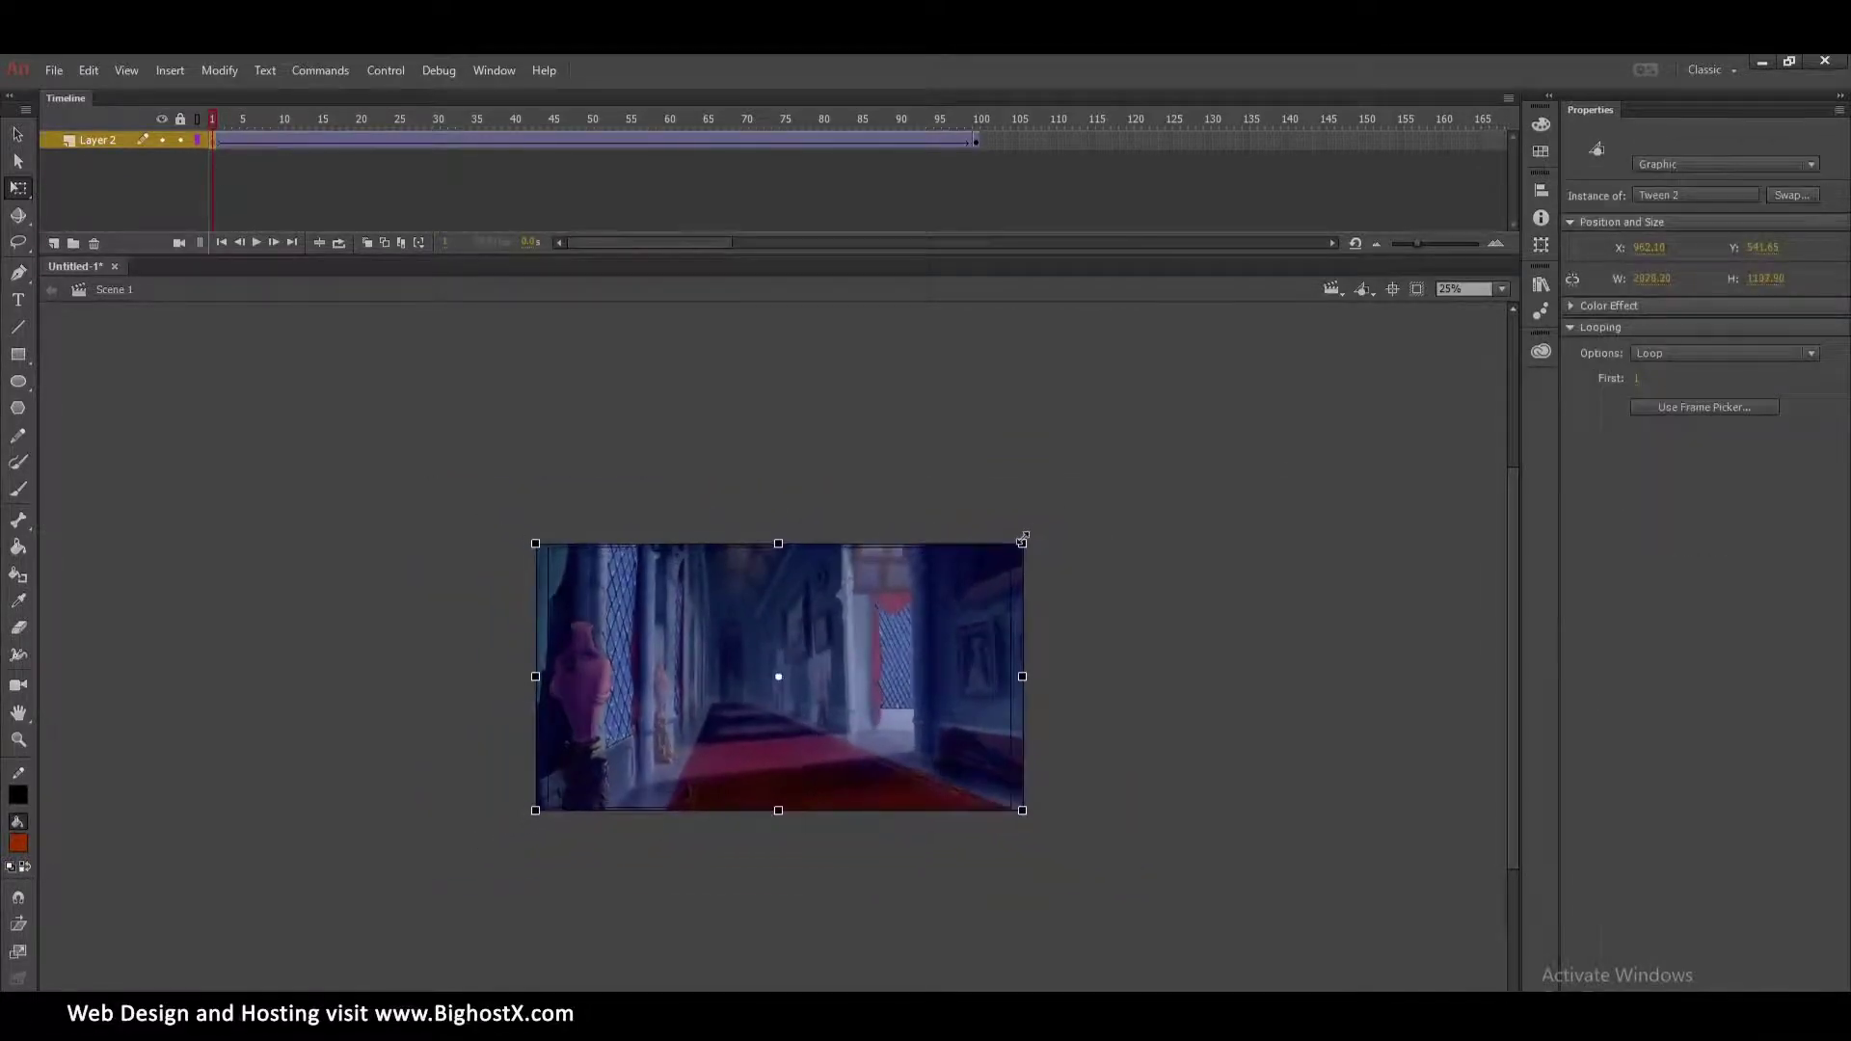
click(1125, 506)
key(ctrl+equal)
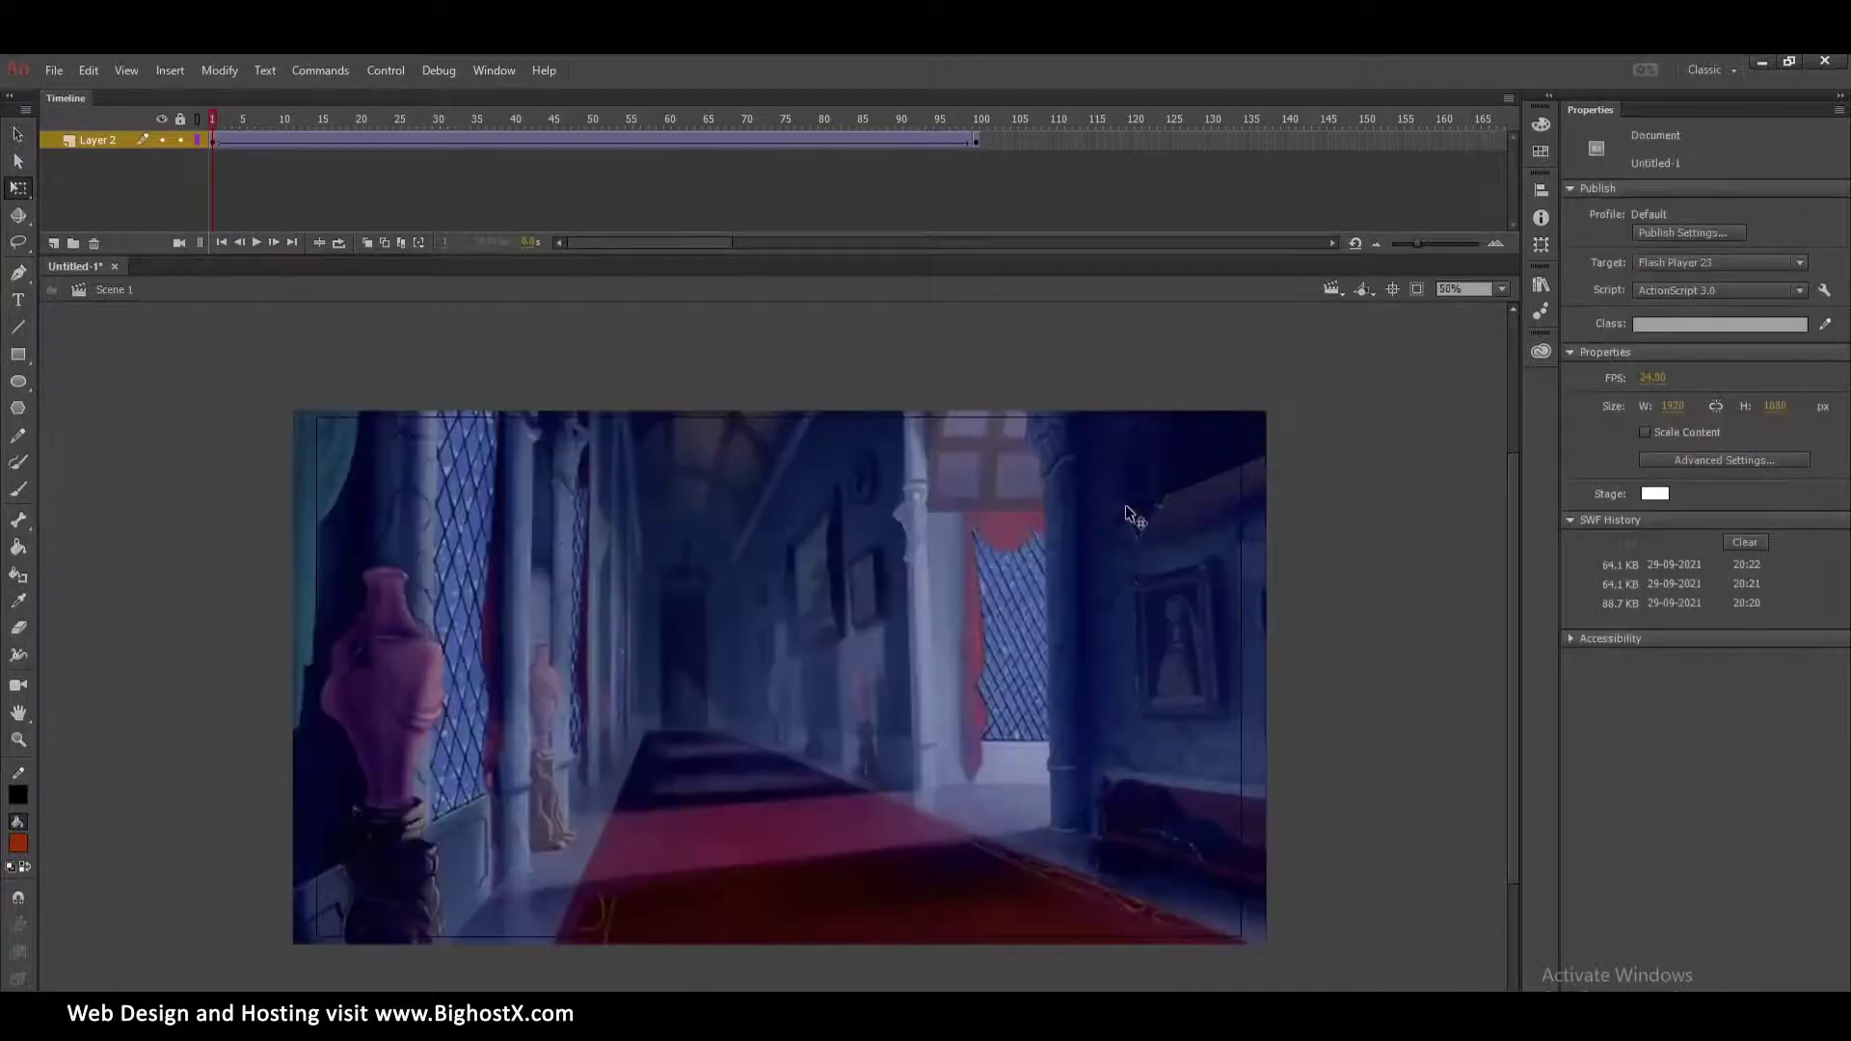
Preview the zoom, move the hallway picture slightly up at frame 100, and nudge it down and enlarge it slightly at frame 1.
key(Return)
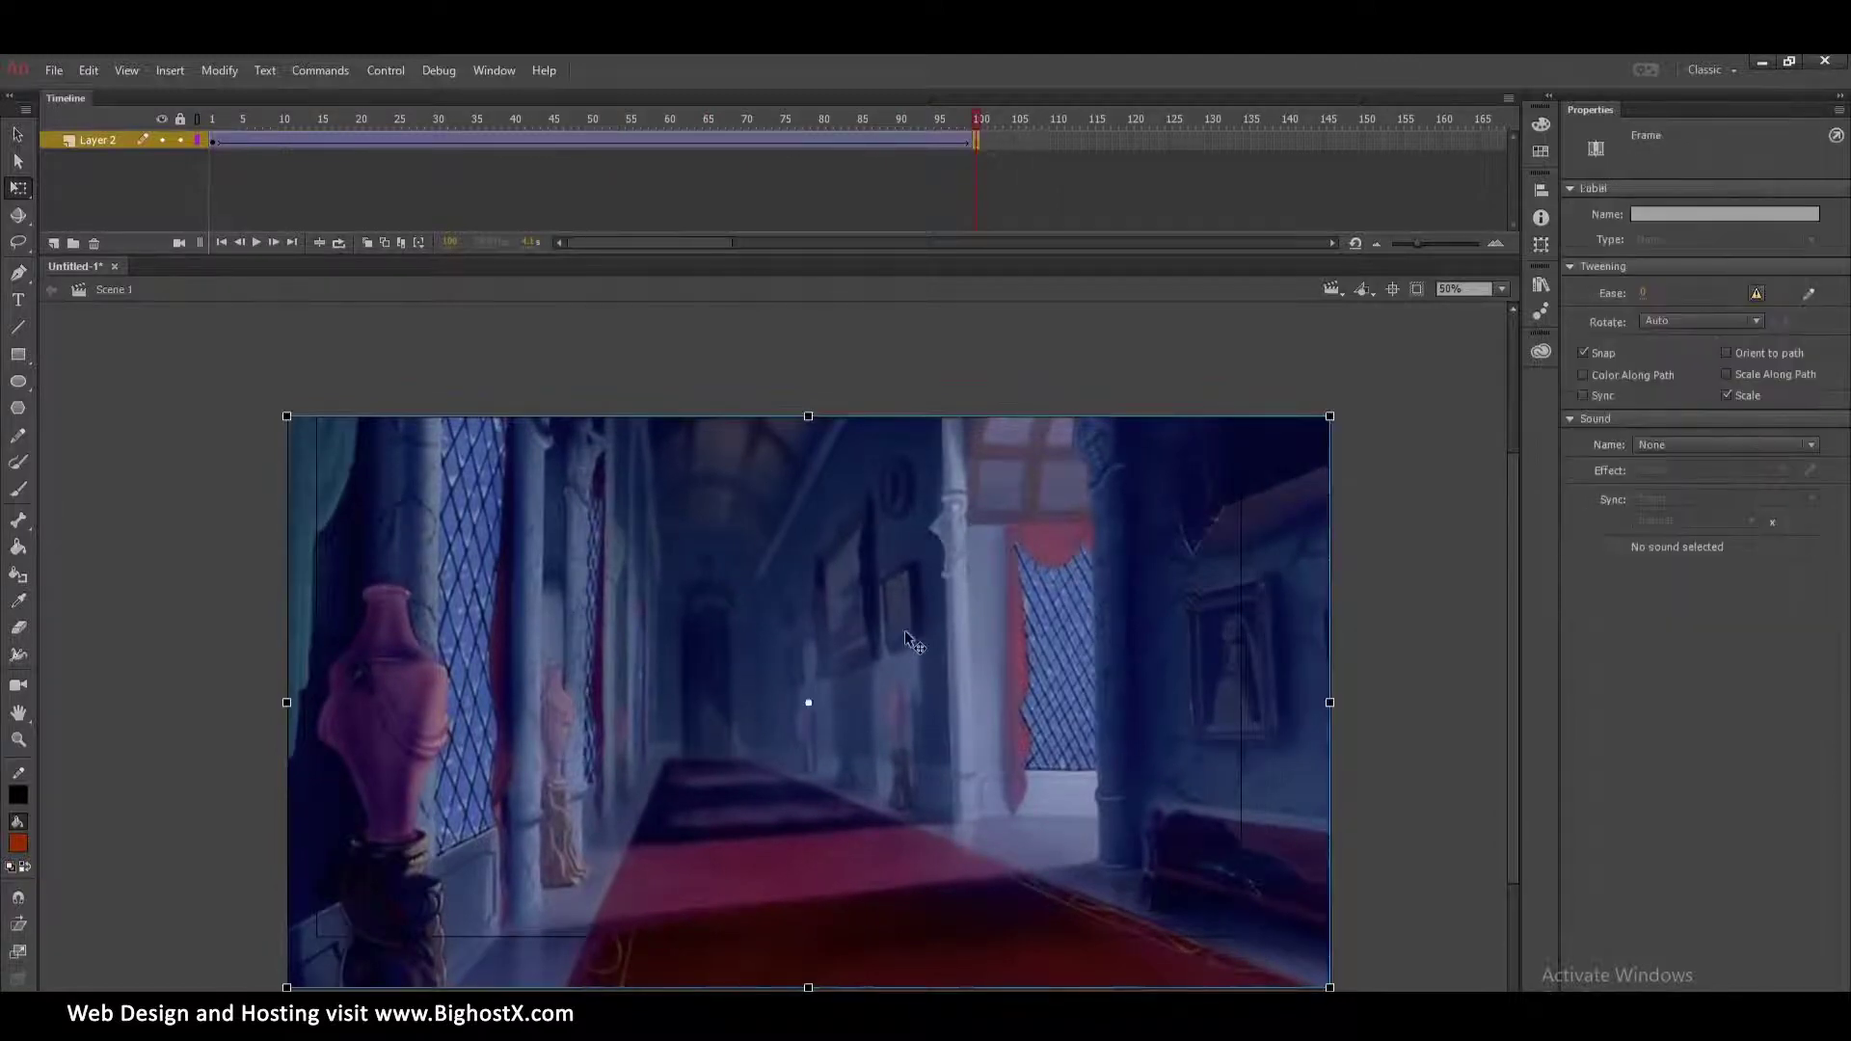
drag(905, 629, 901, 610)
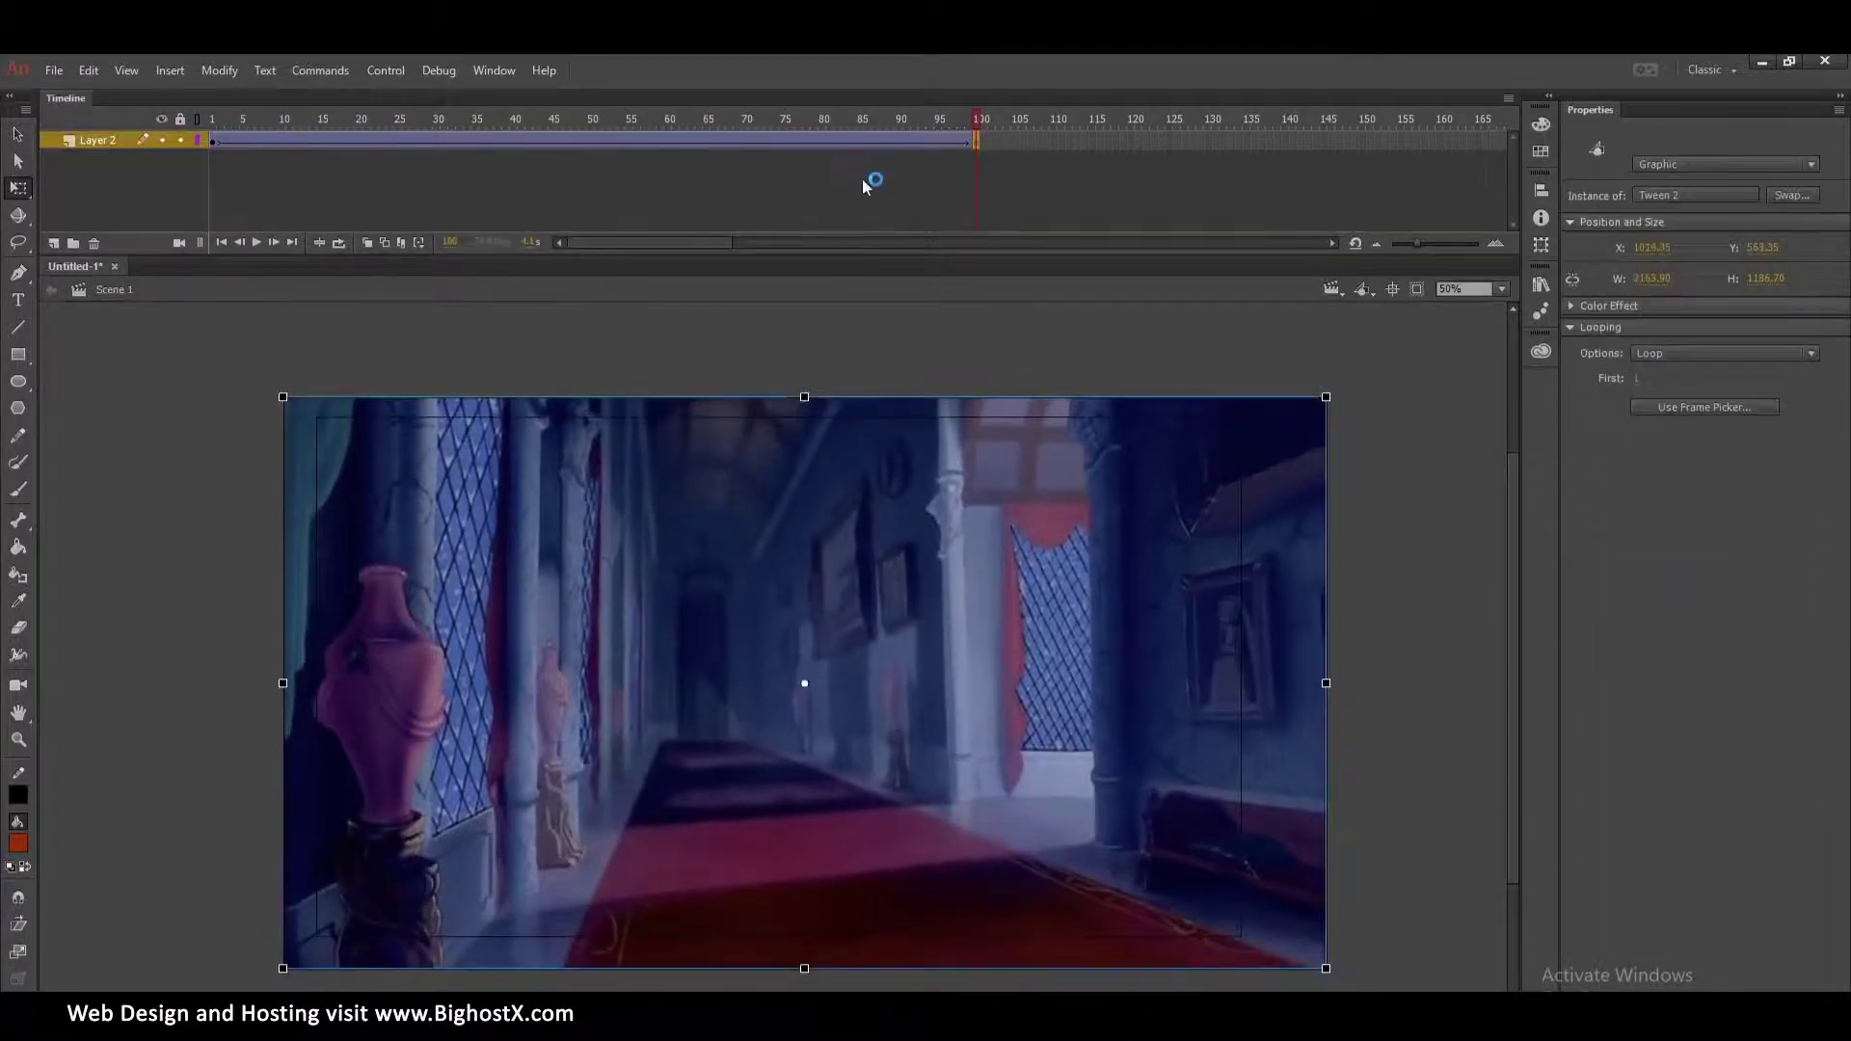
drag(827, 117, 57, 174)
mouse_move(829, 595)
mouse_down()
mouse_move(813, 587)
mouse_move(815, 612)
mouse_up()
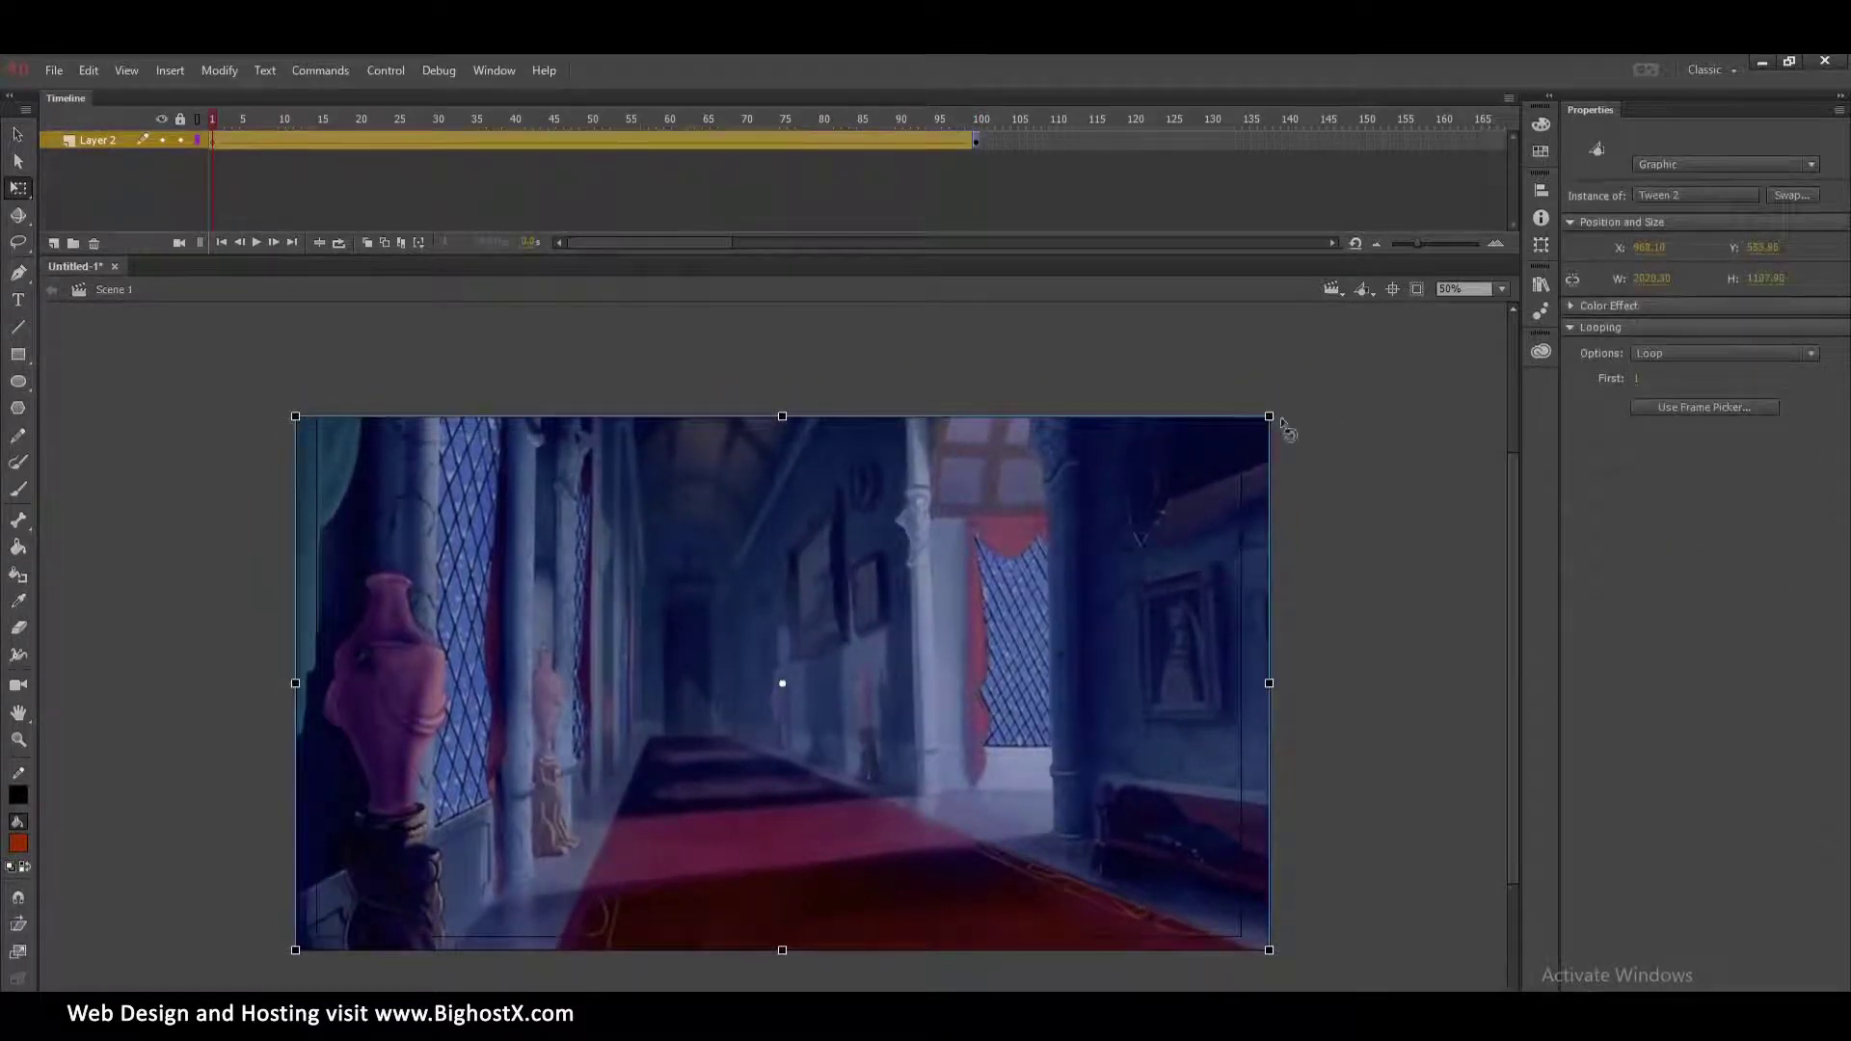
drag(1273, 417, 1285, 405)
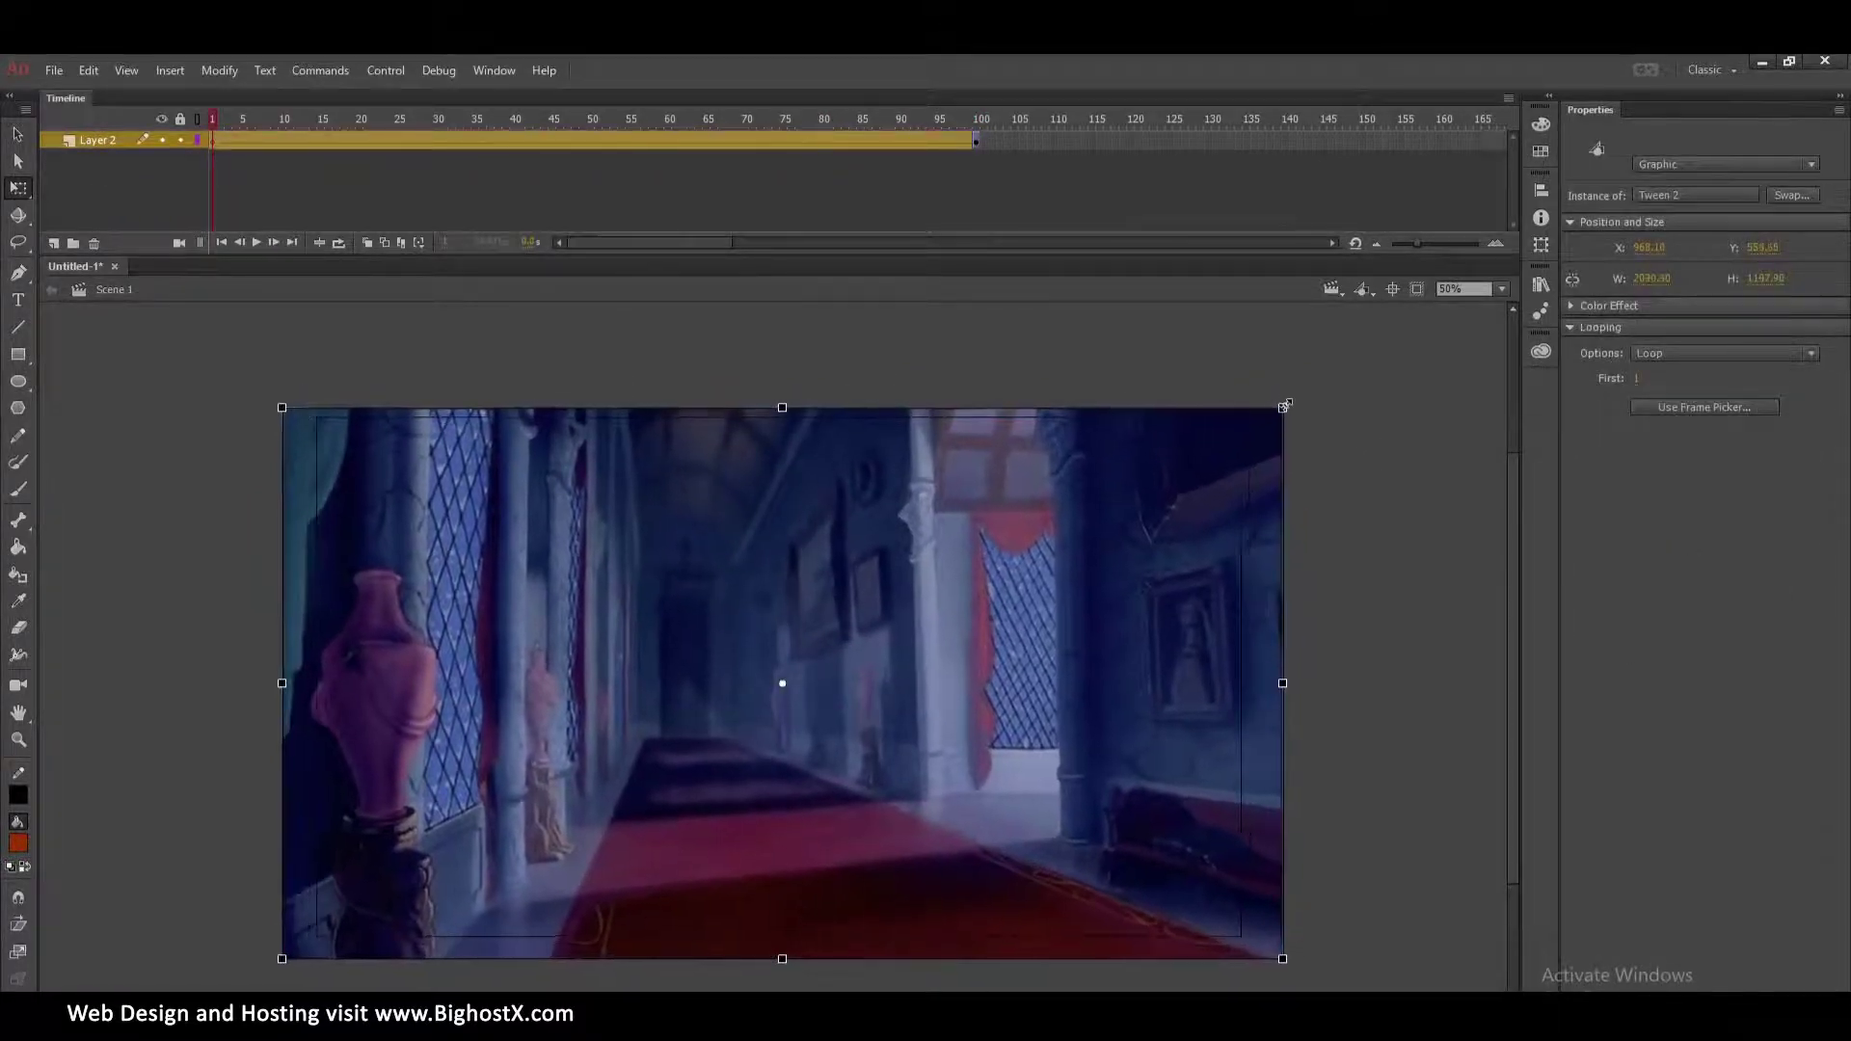
key(Escape)
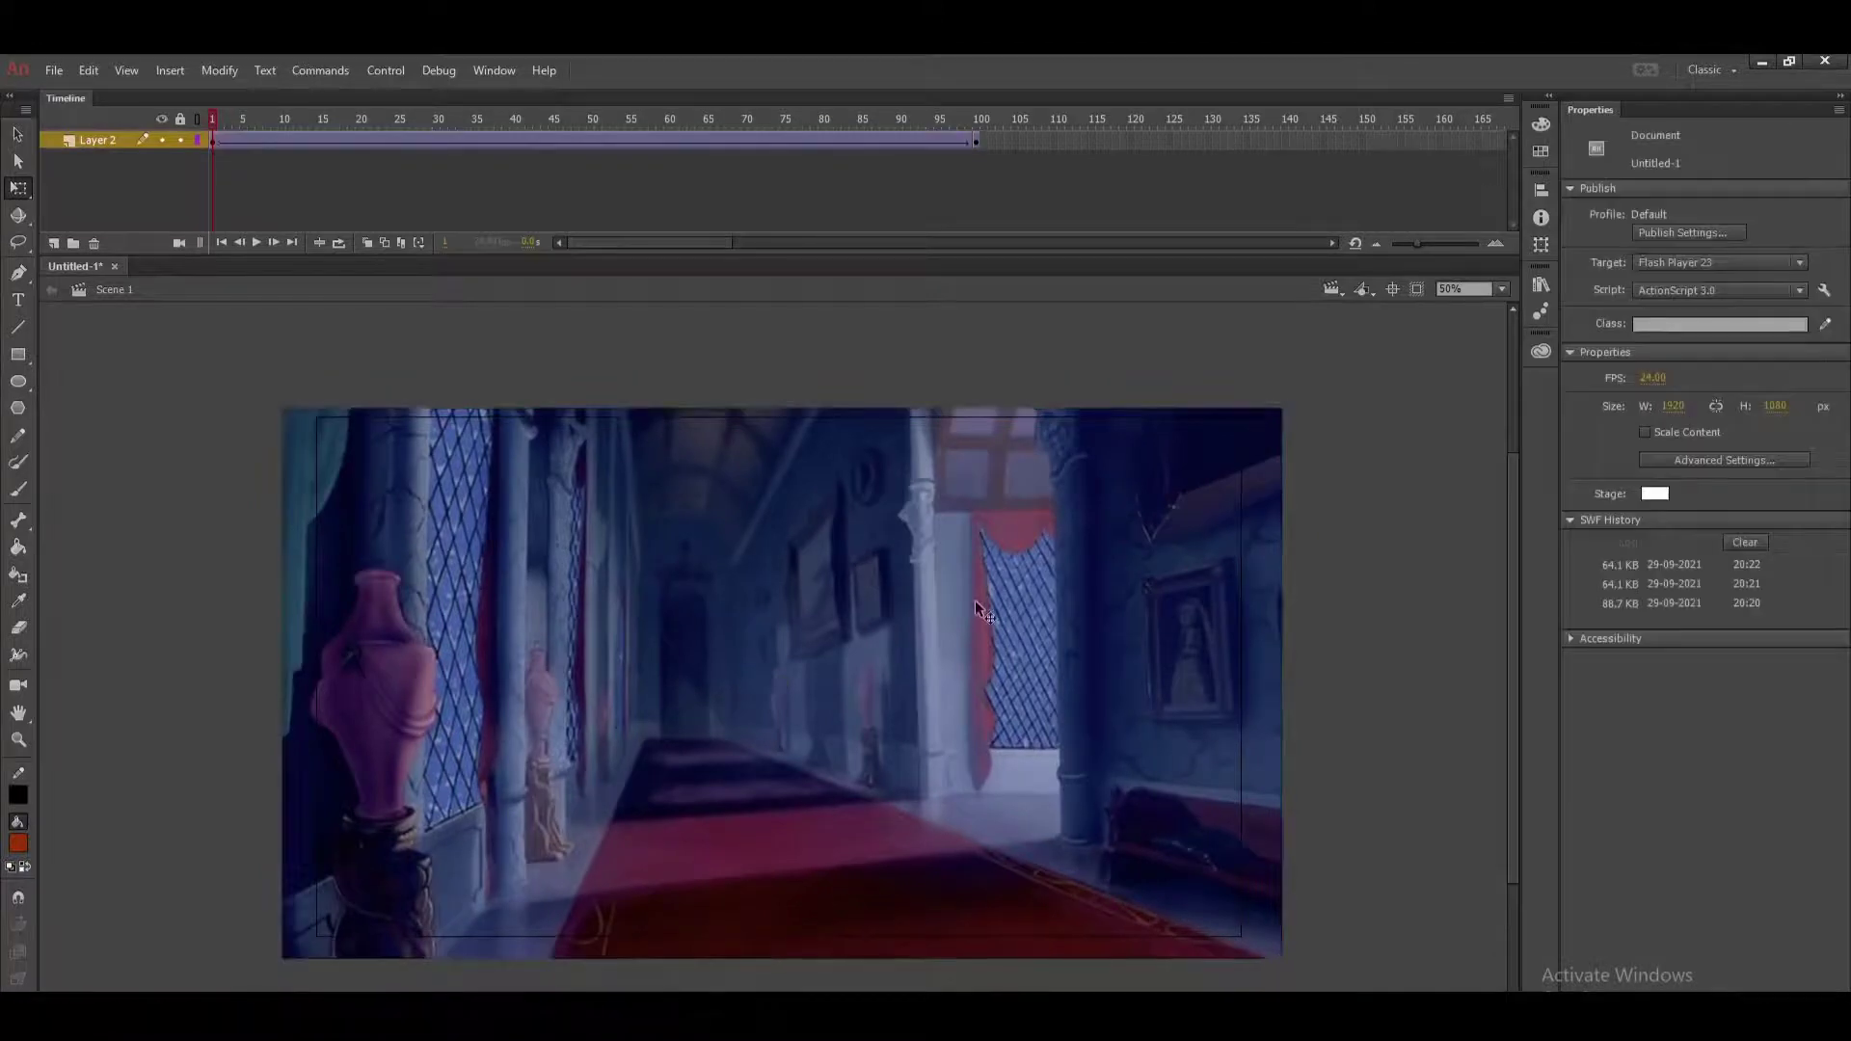
Open the CROWD WALKS.fla character document from the Desktop.
click(55, 72)
mouse_move(146, 376)
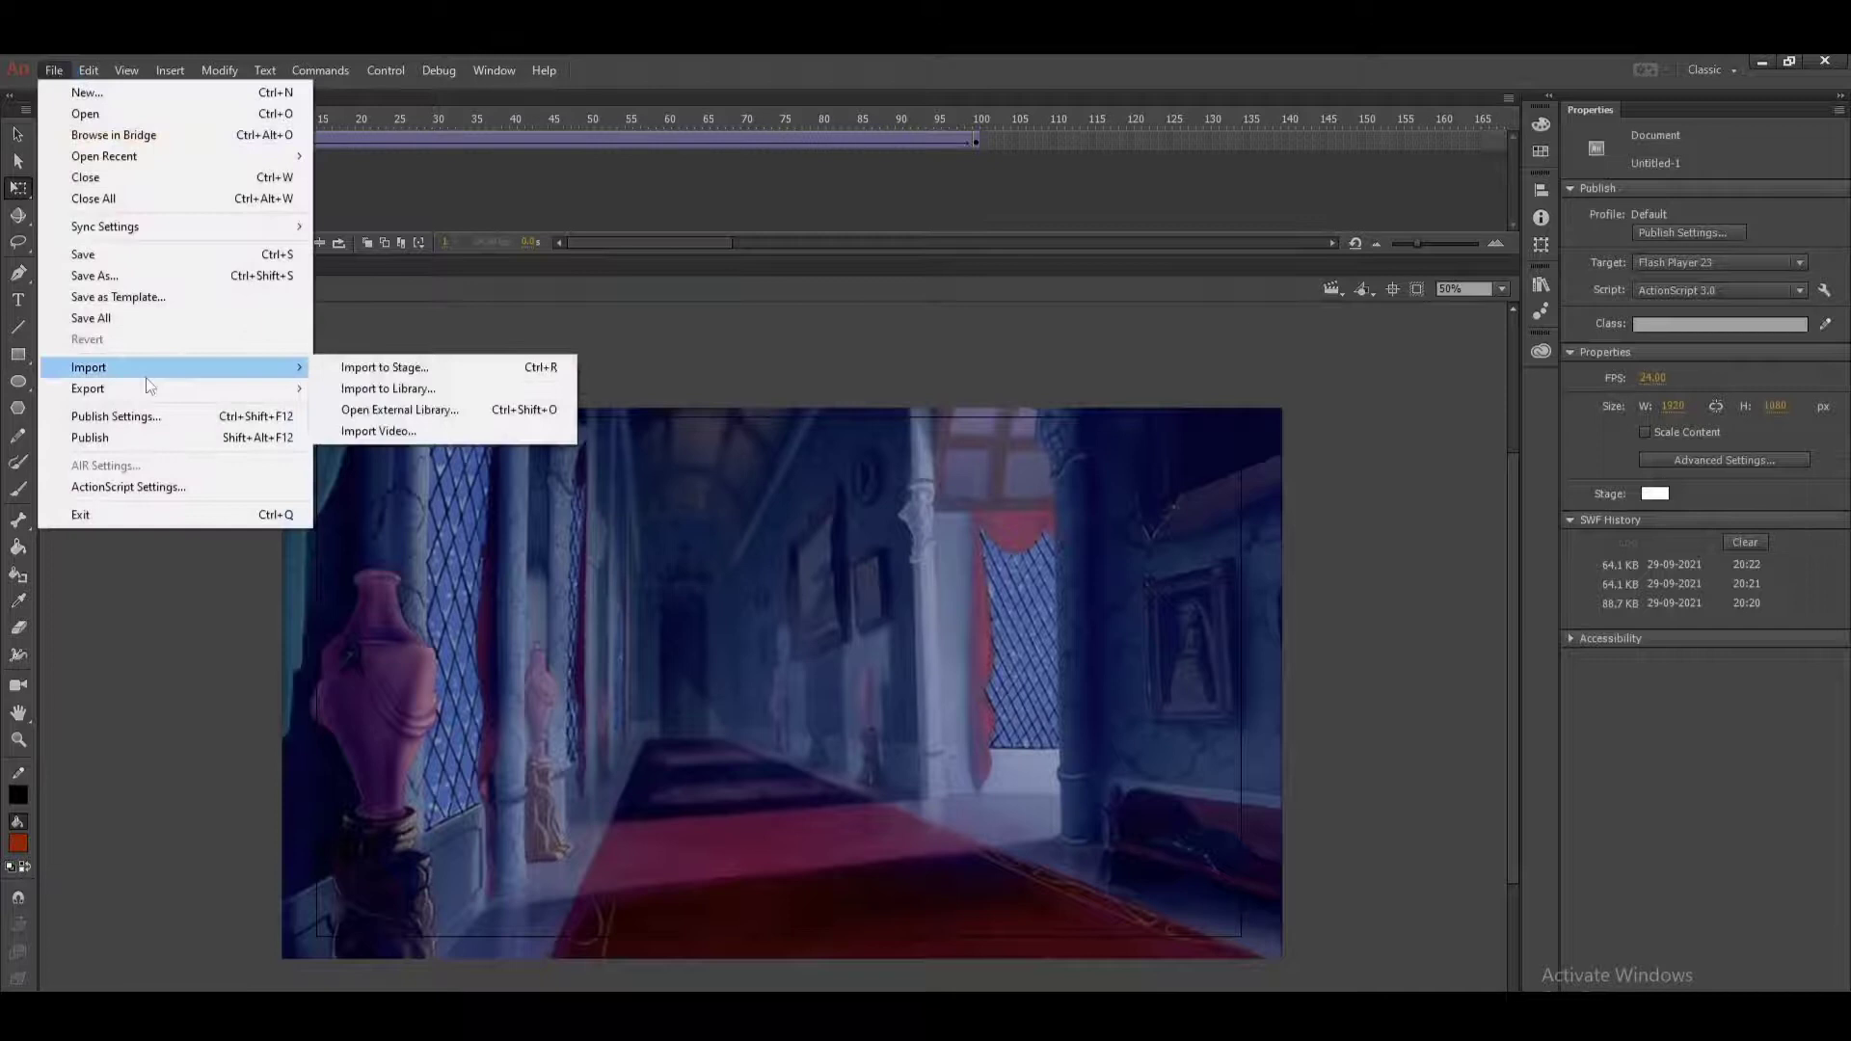
click(143, 115)
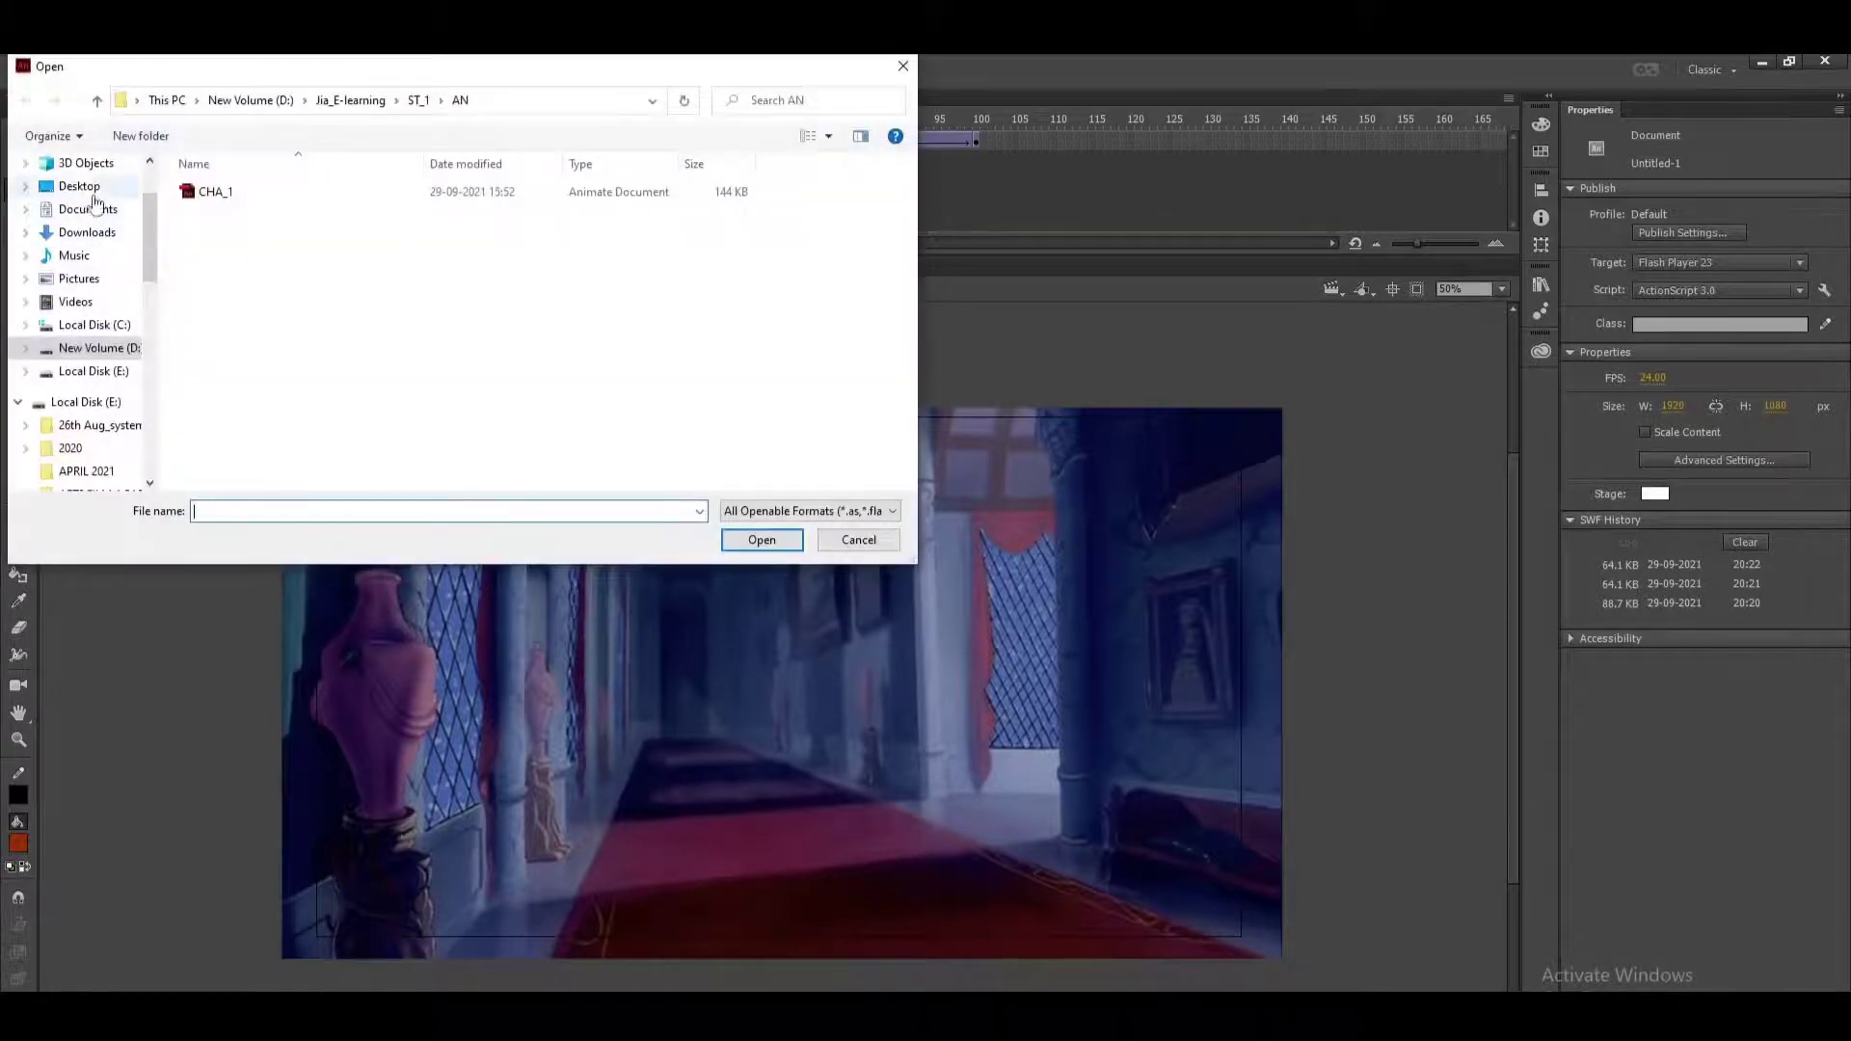
click(92, 190)
double_click(436, 223)
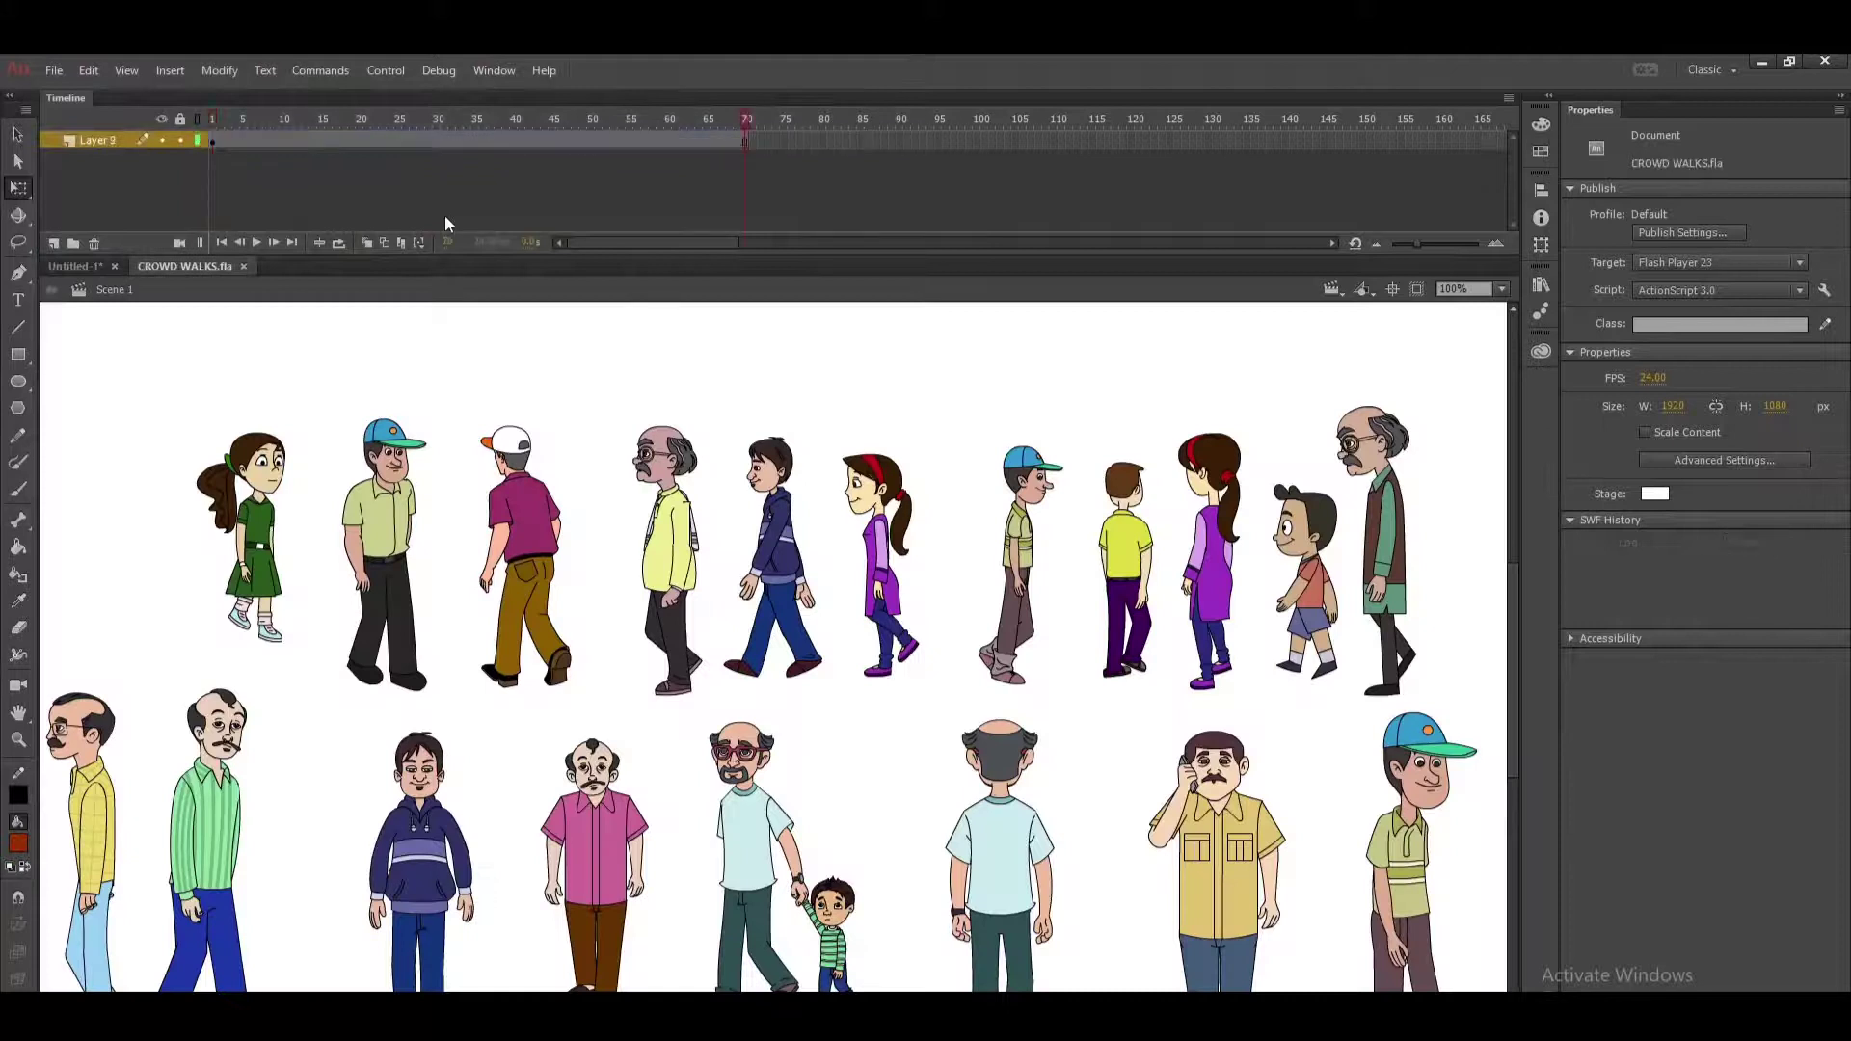
Copy the man in the yellow shirt onto a new layer in the hallway document and place him at the far end of the carpet.
click(1253, 887)
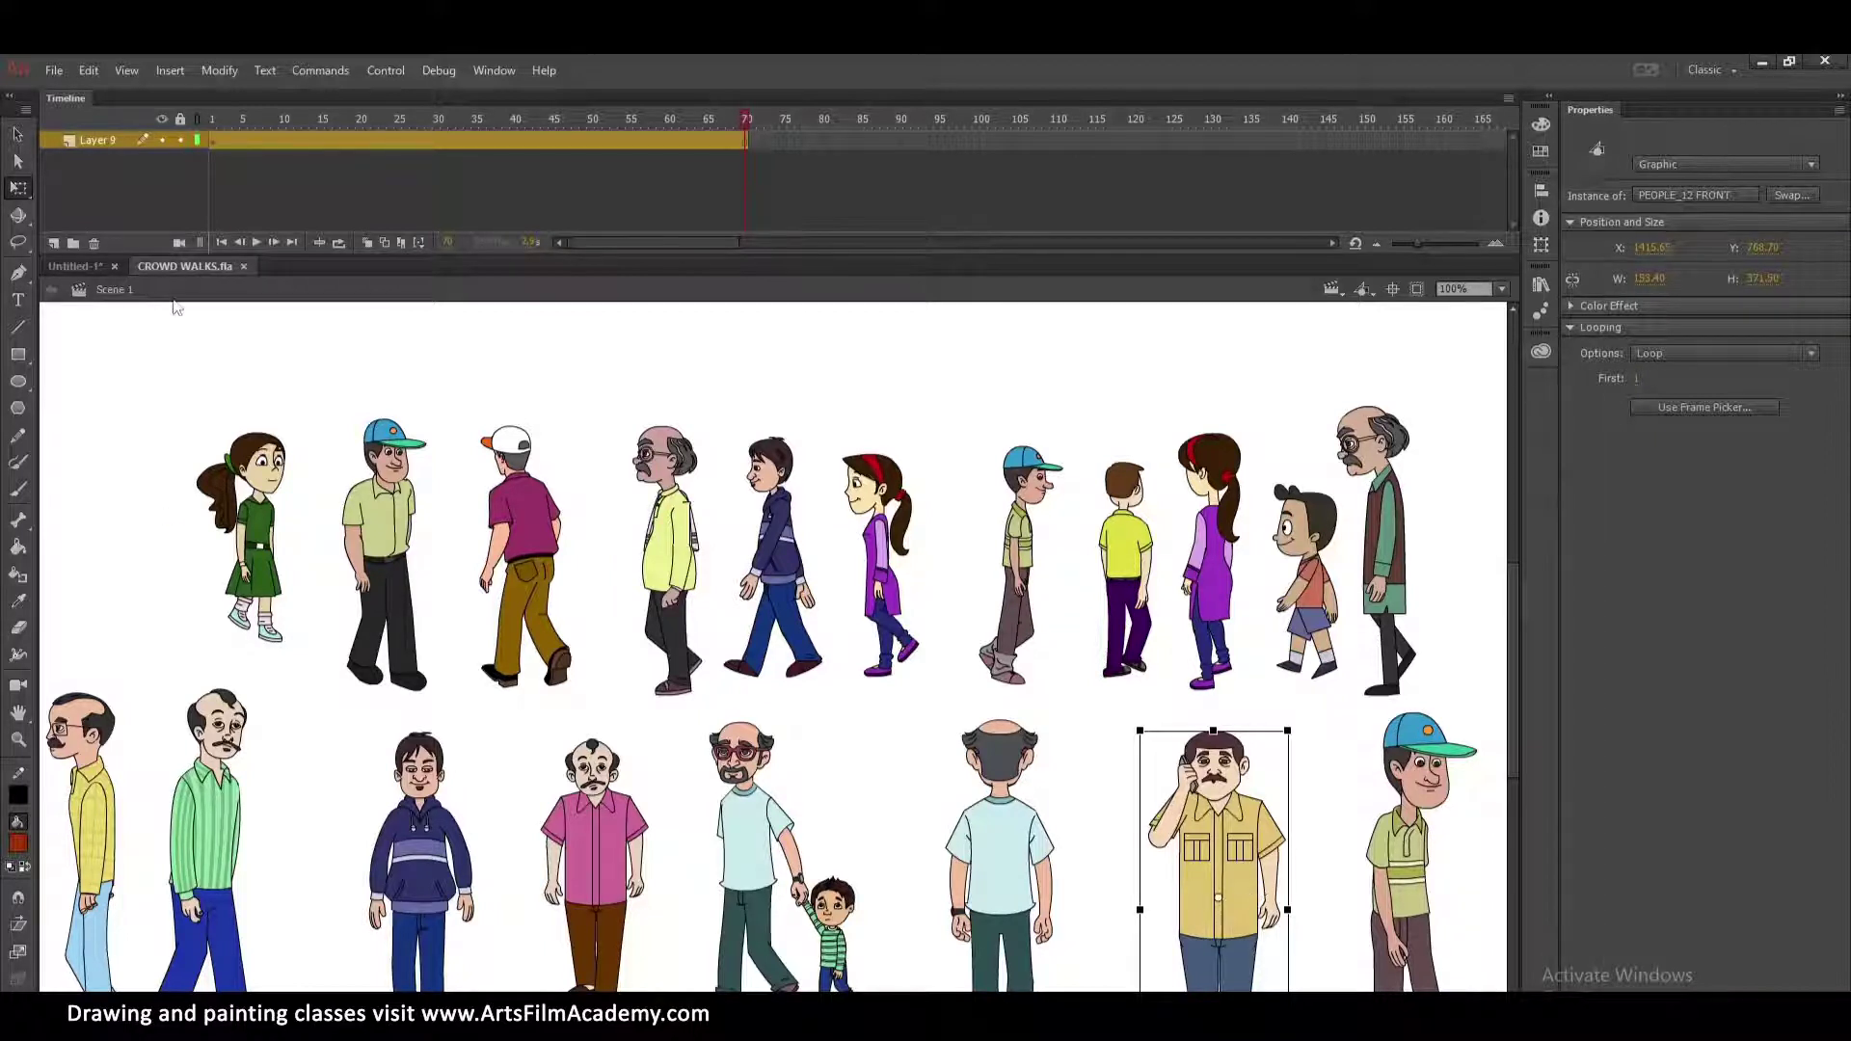
click(83, 265)
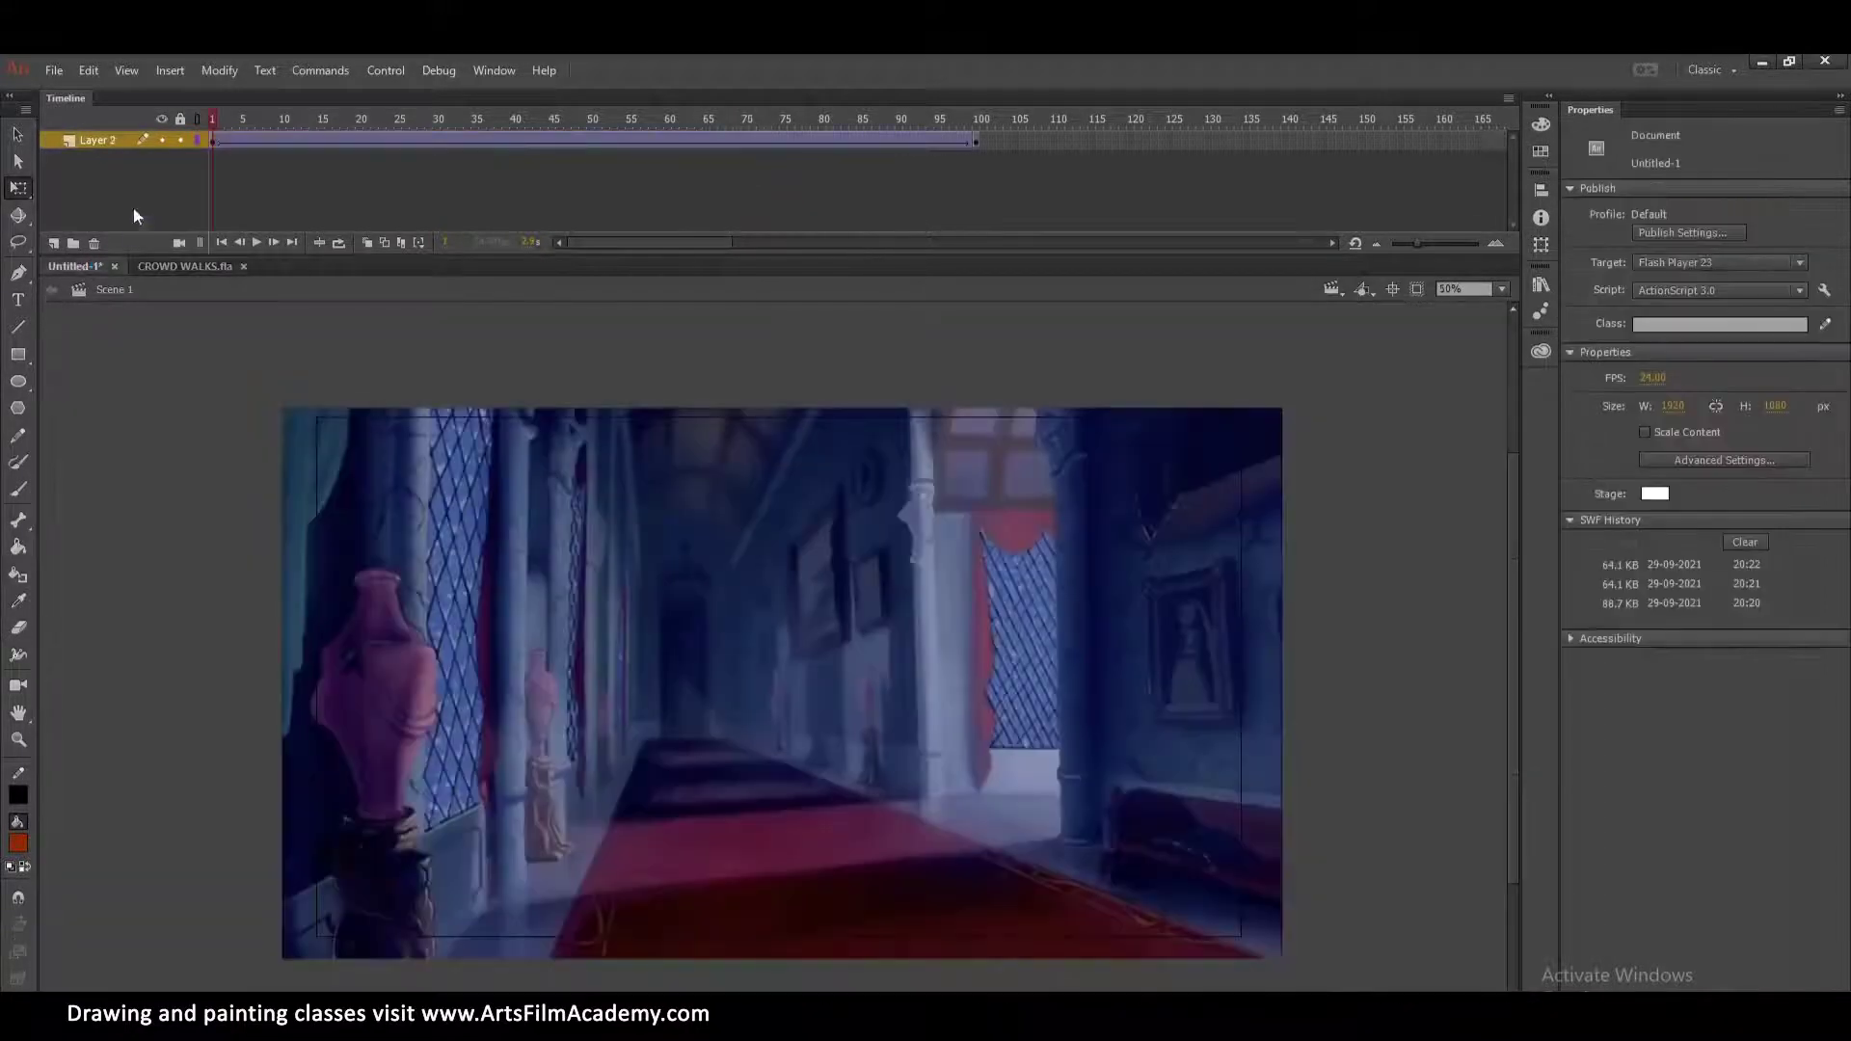
click(54, 244)
key(ctrl+v)
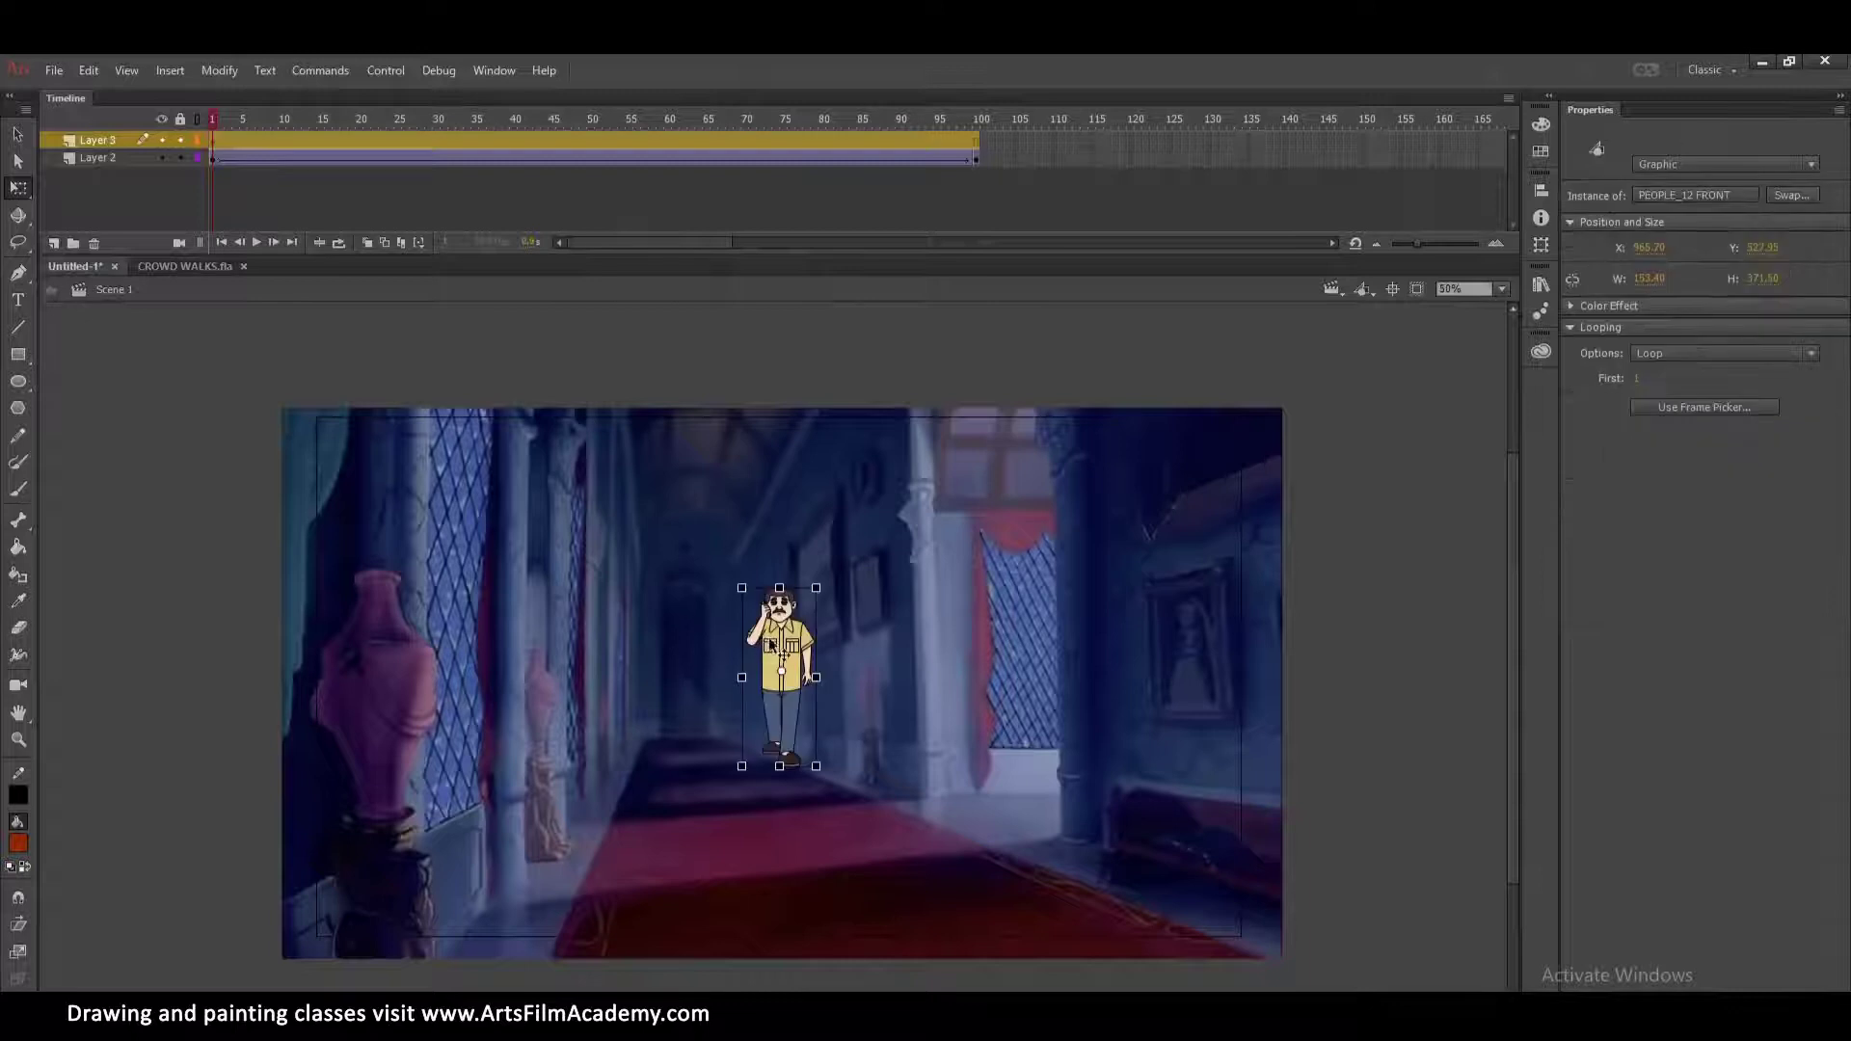
drag(752, 651, 705, 653)
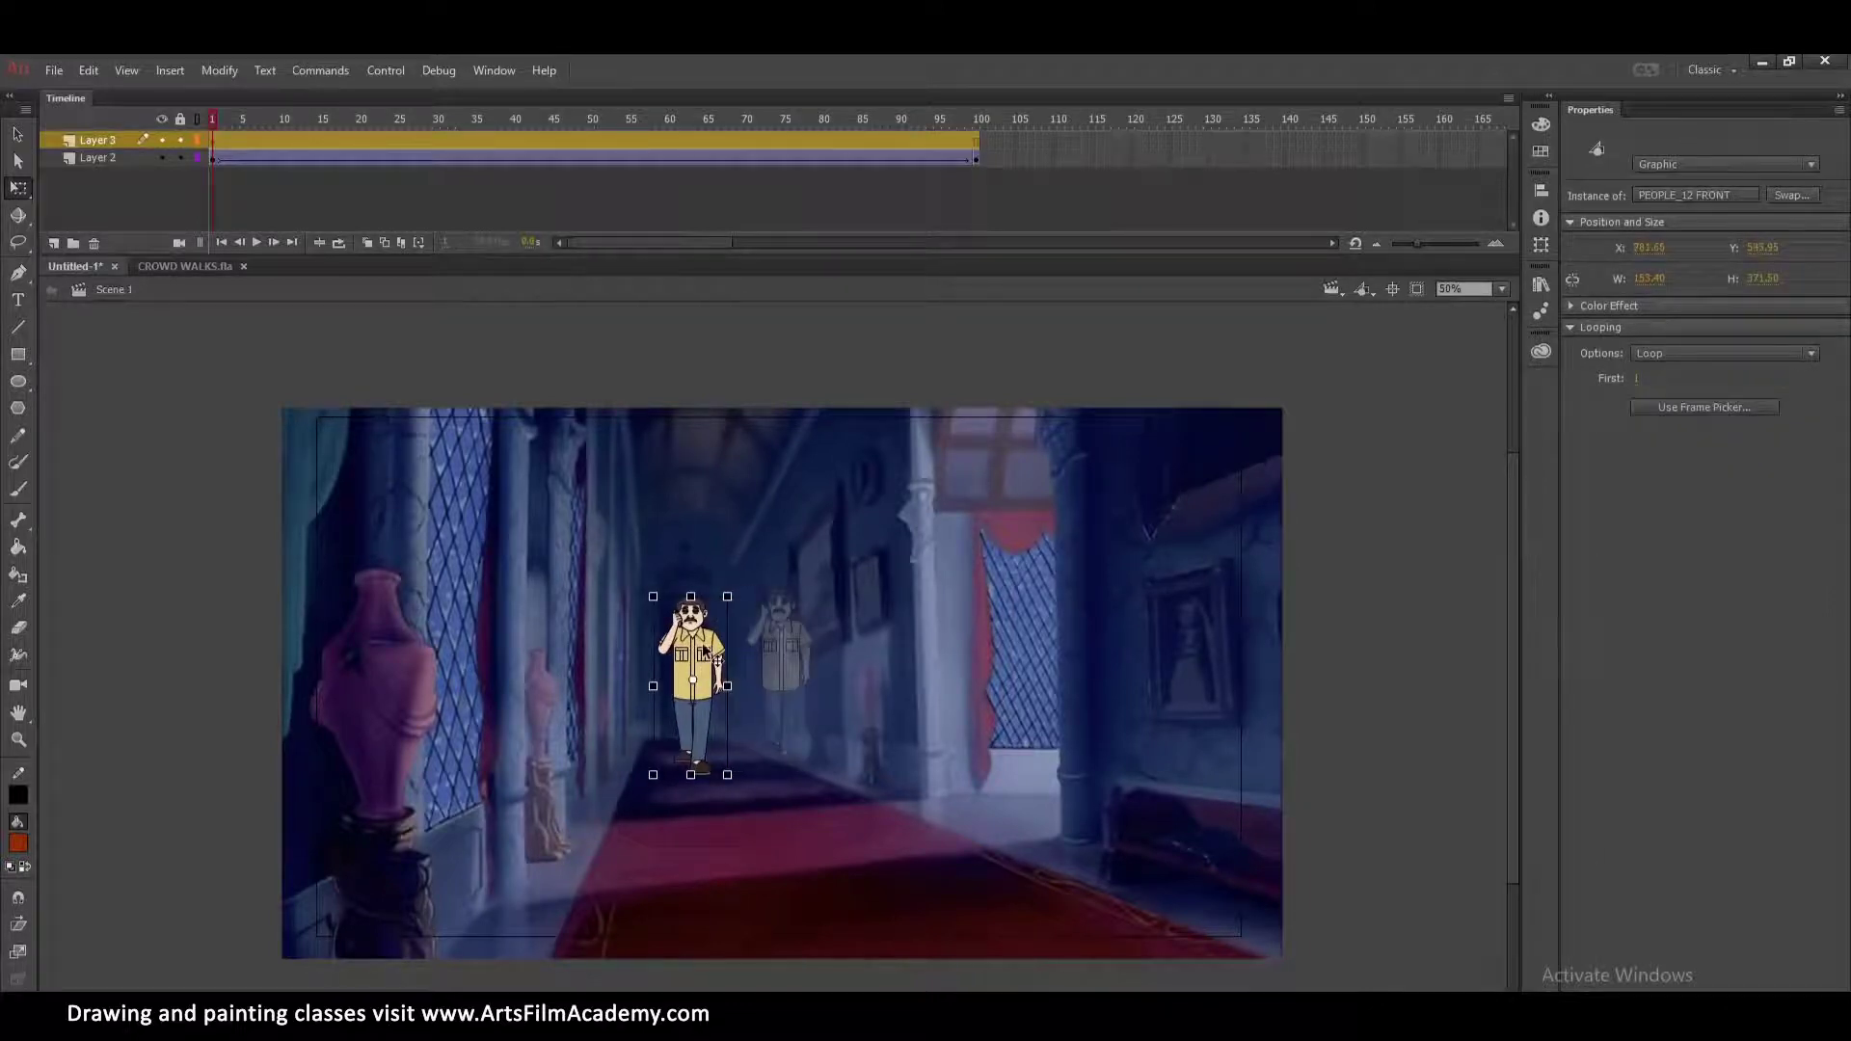
Add a classic tween to the man's layer, insert a keyframe at frame 100, enlarge him there to nearly the stage height, and shift him slightly right.
right_click(665, 140)
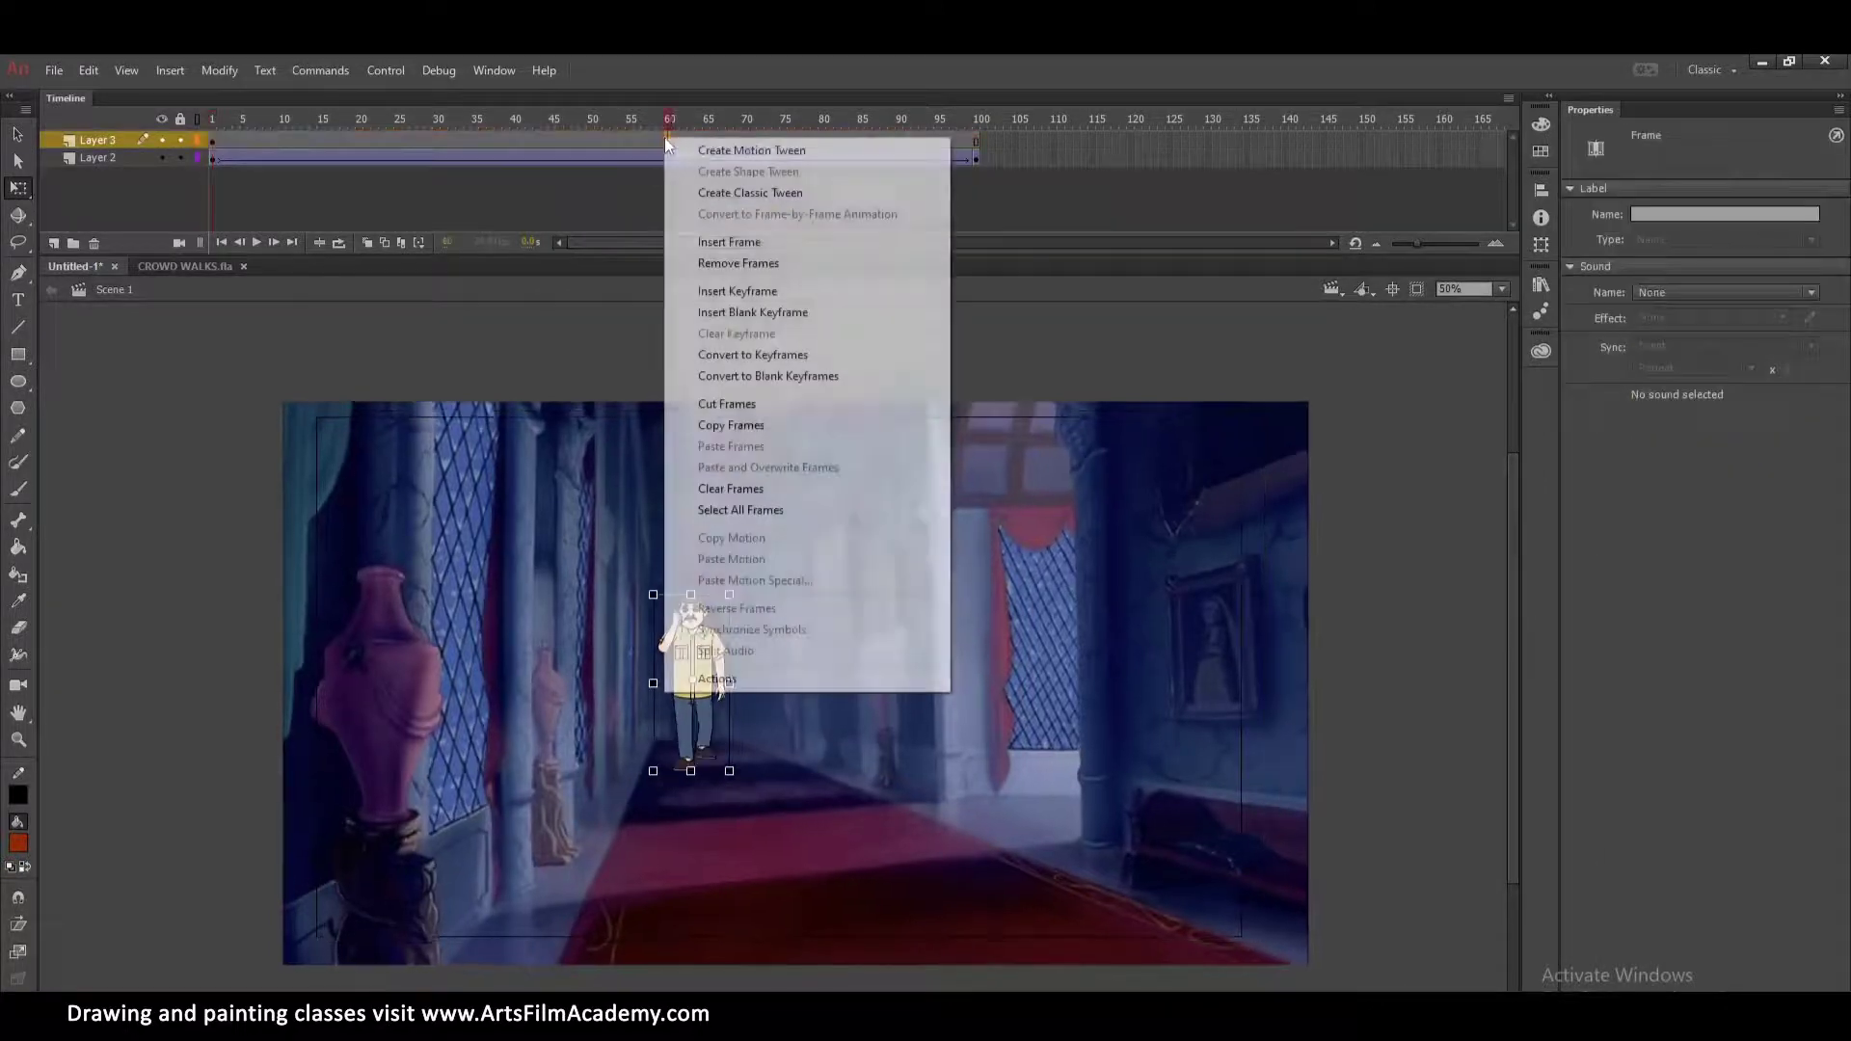
click(781, 193)
click(781, 193)
click(976, 142)
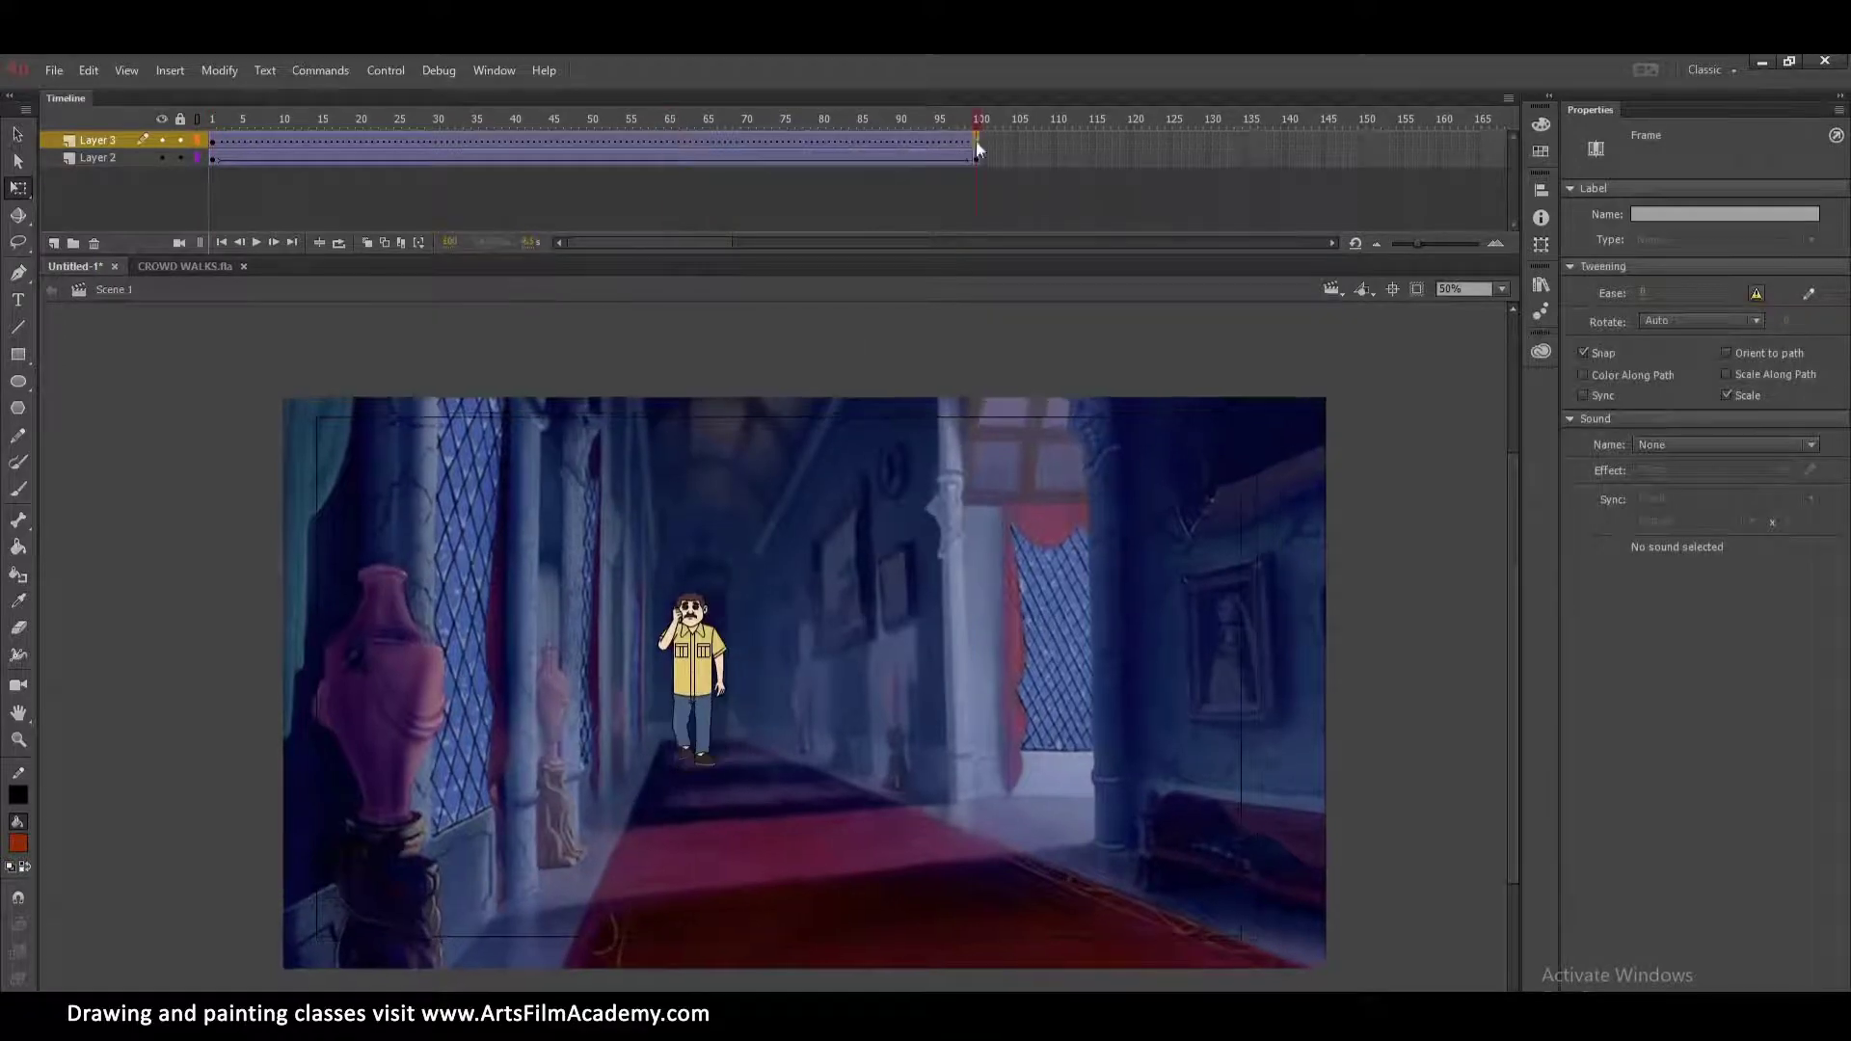
key(F6)
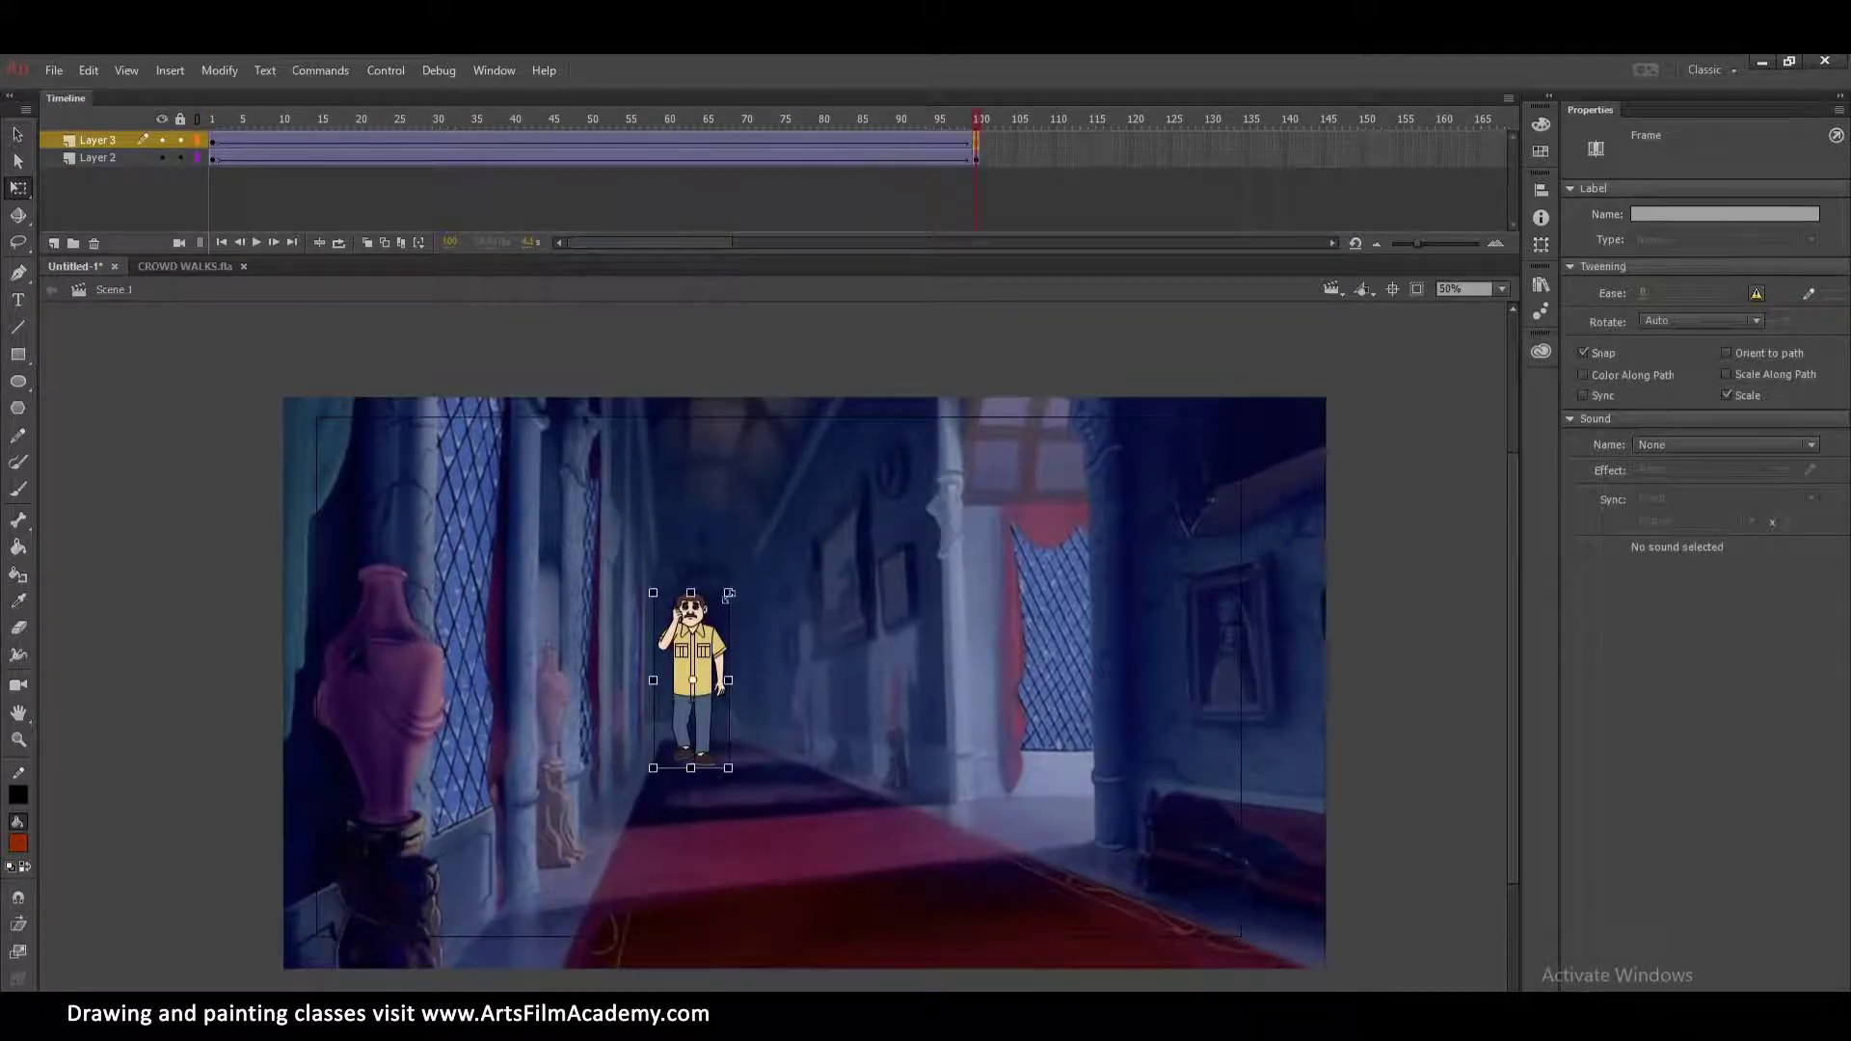
drag(728, 590, 835, 449)
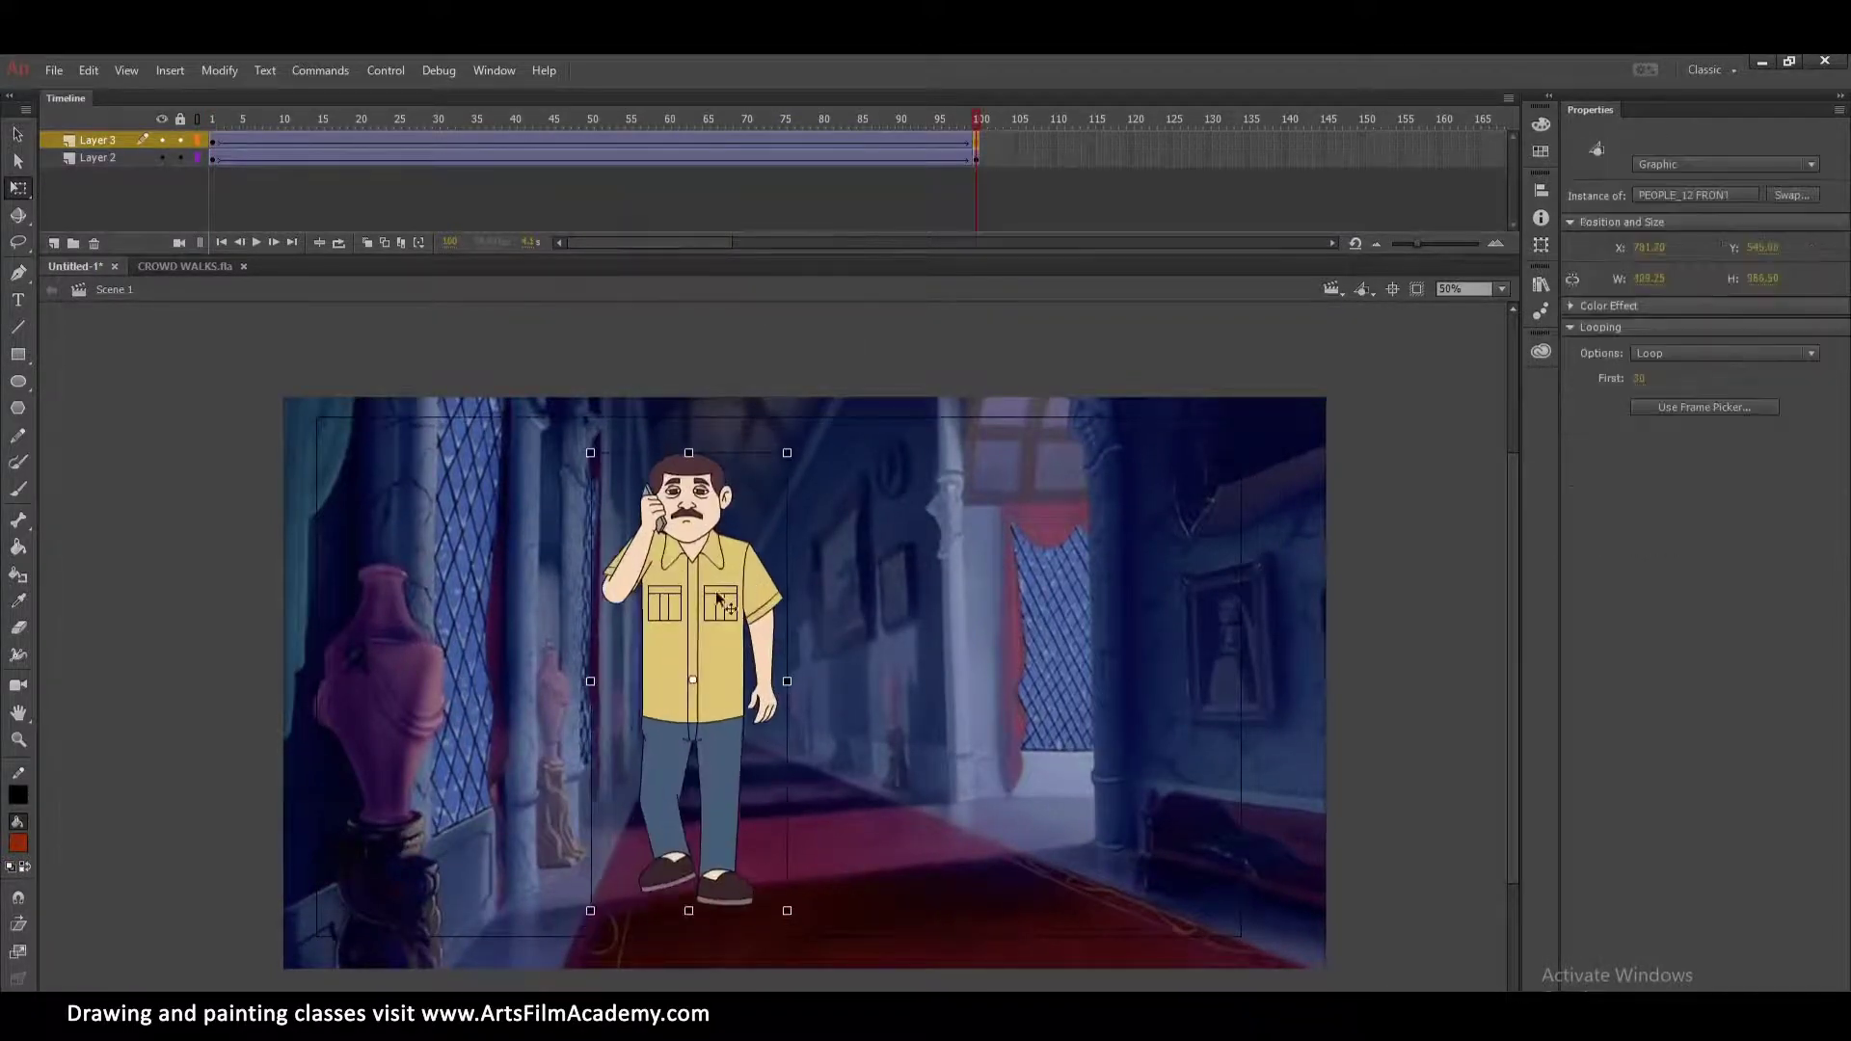
drag(718, 600, 730, 606)
Preview the man's approach, enlarge the hallway picture to about 2672 px wide at frame 1, and shift it slightly right.
drag(437, 119, 5, 186)
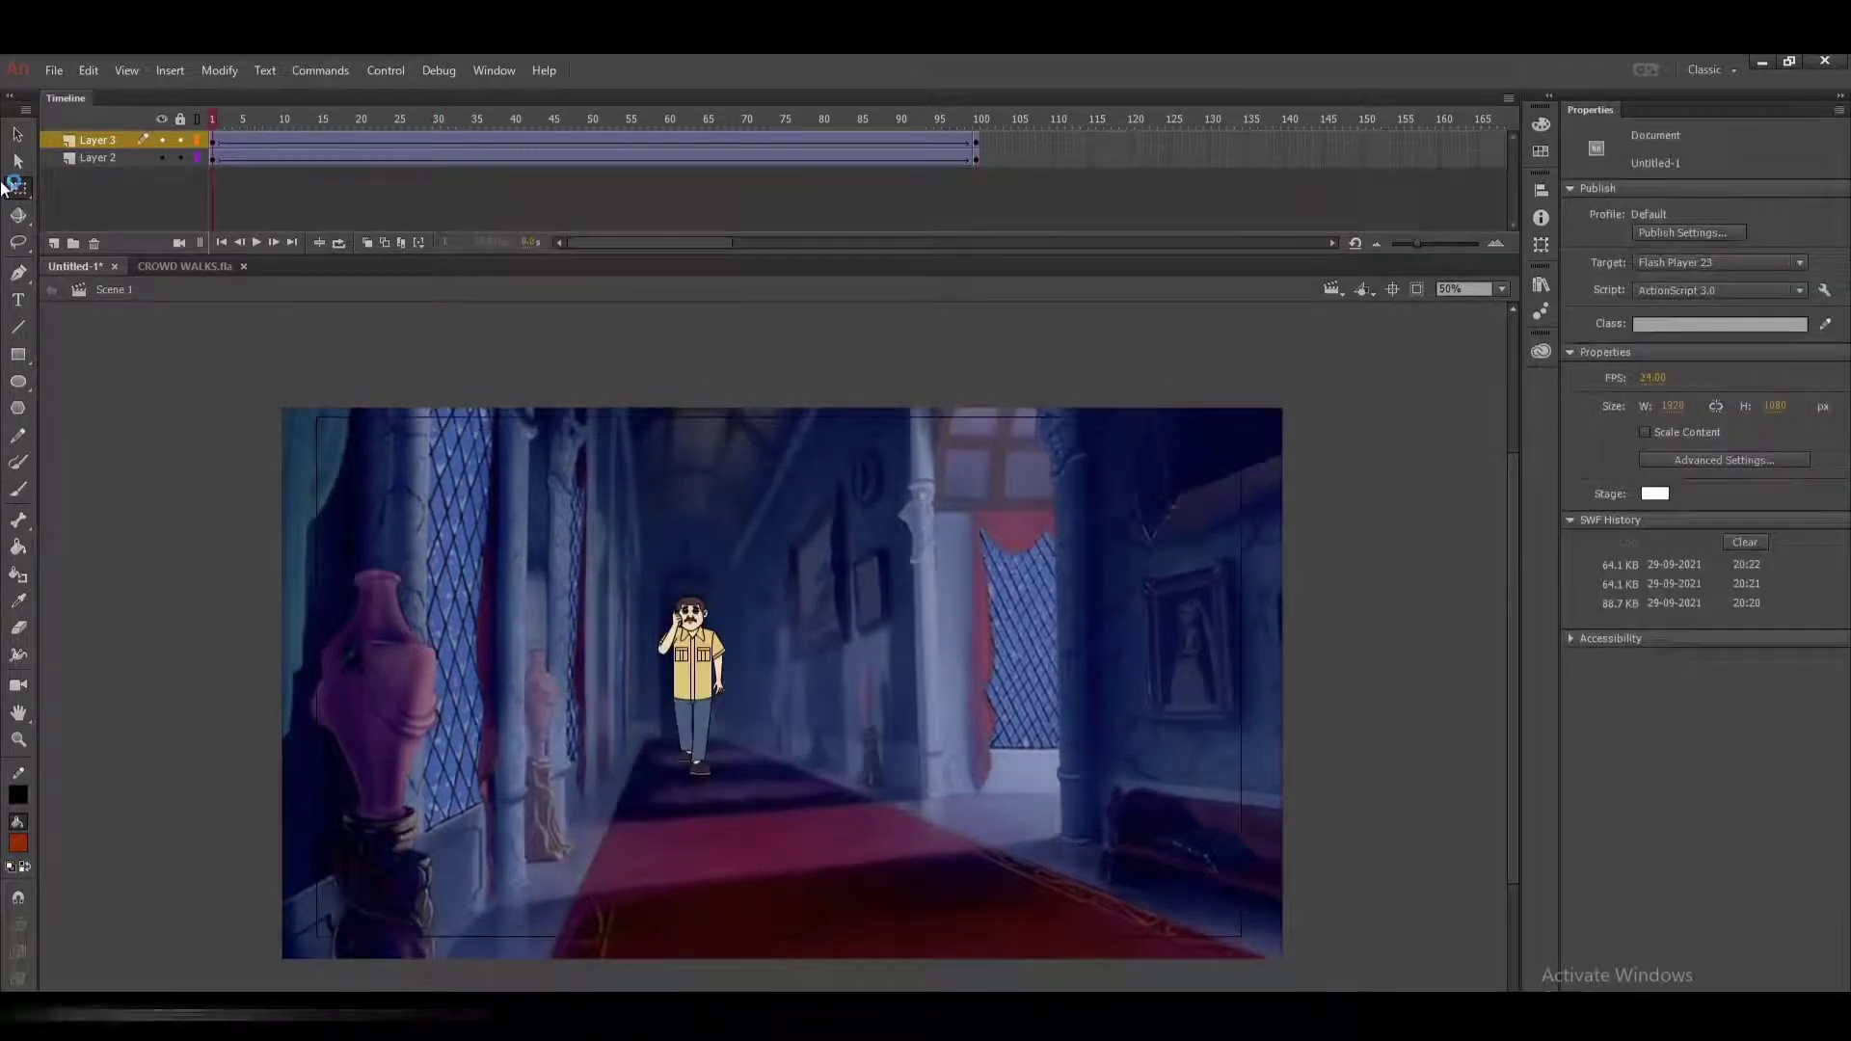
key(Return)
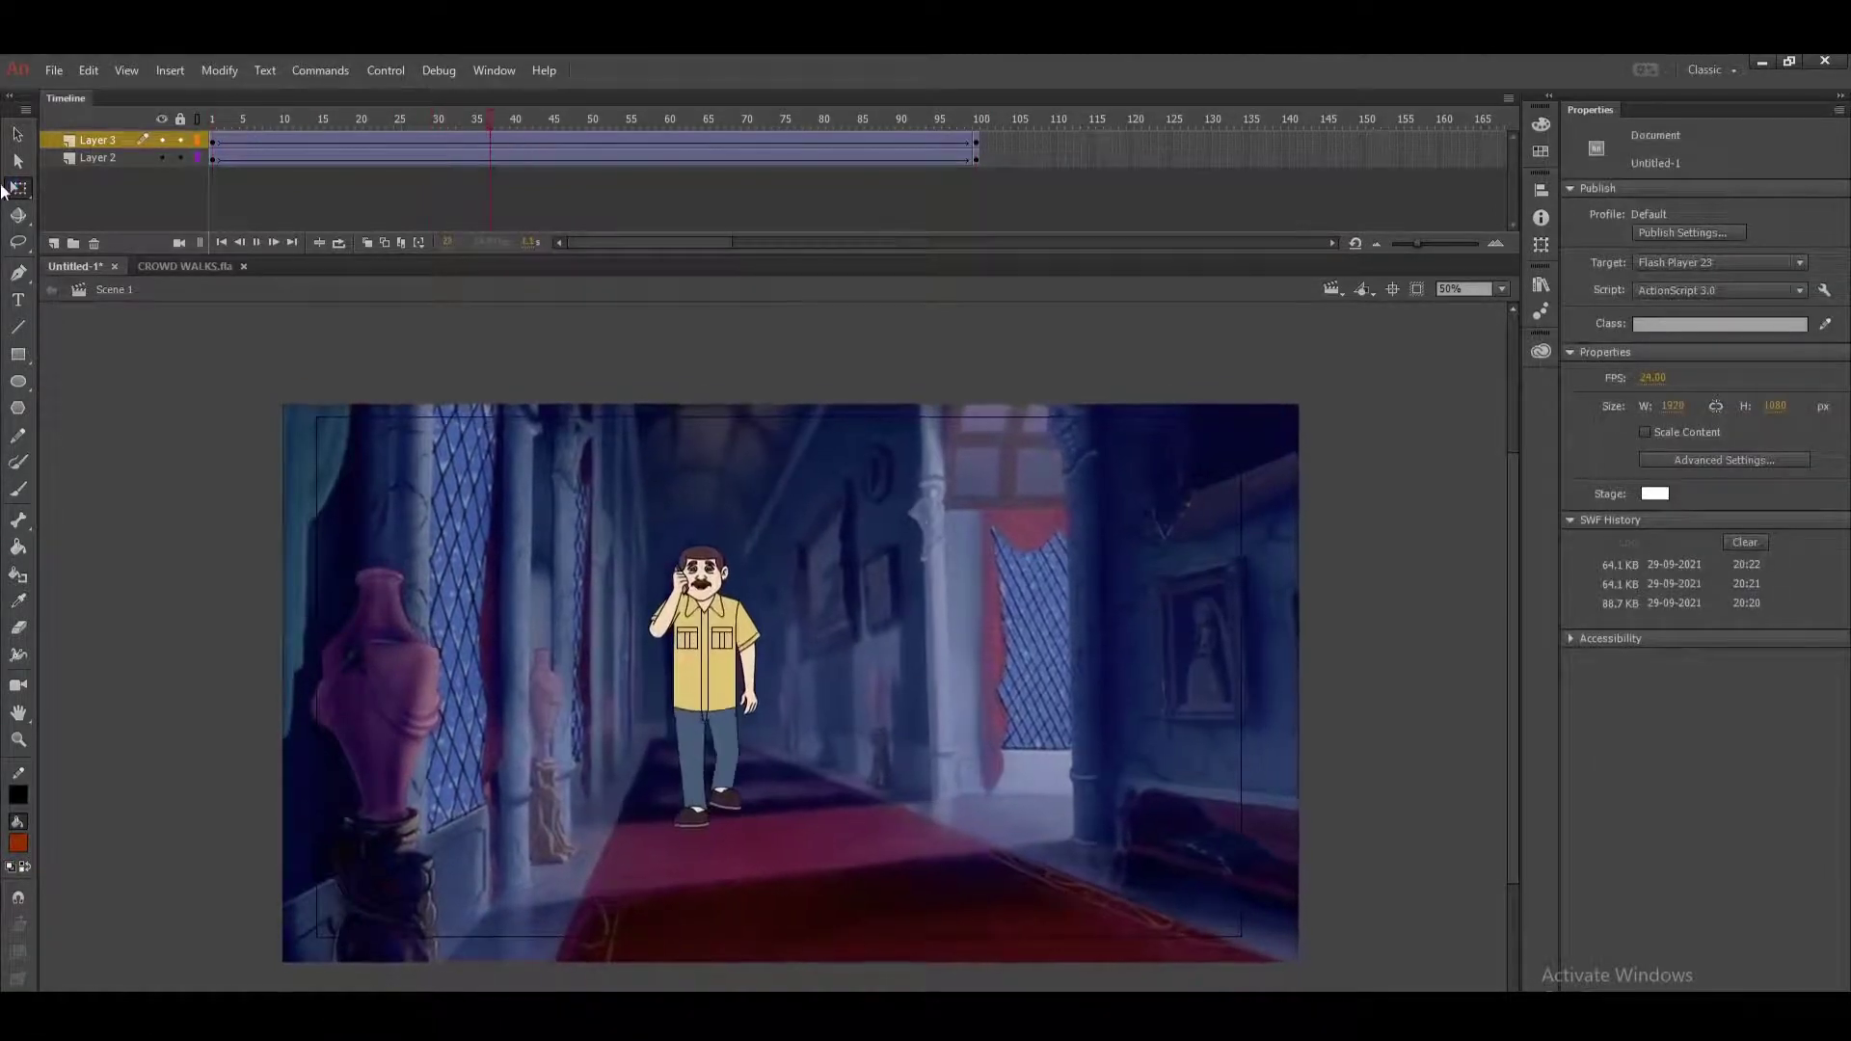
click(198, 162)
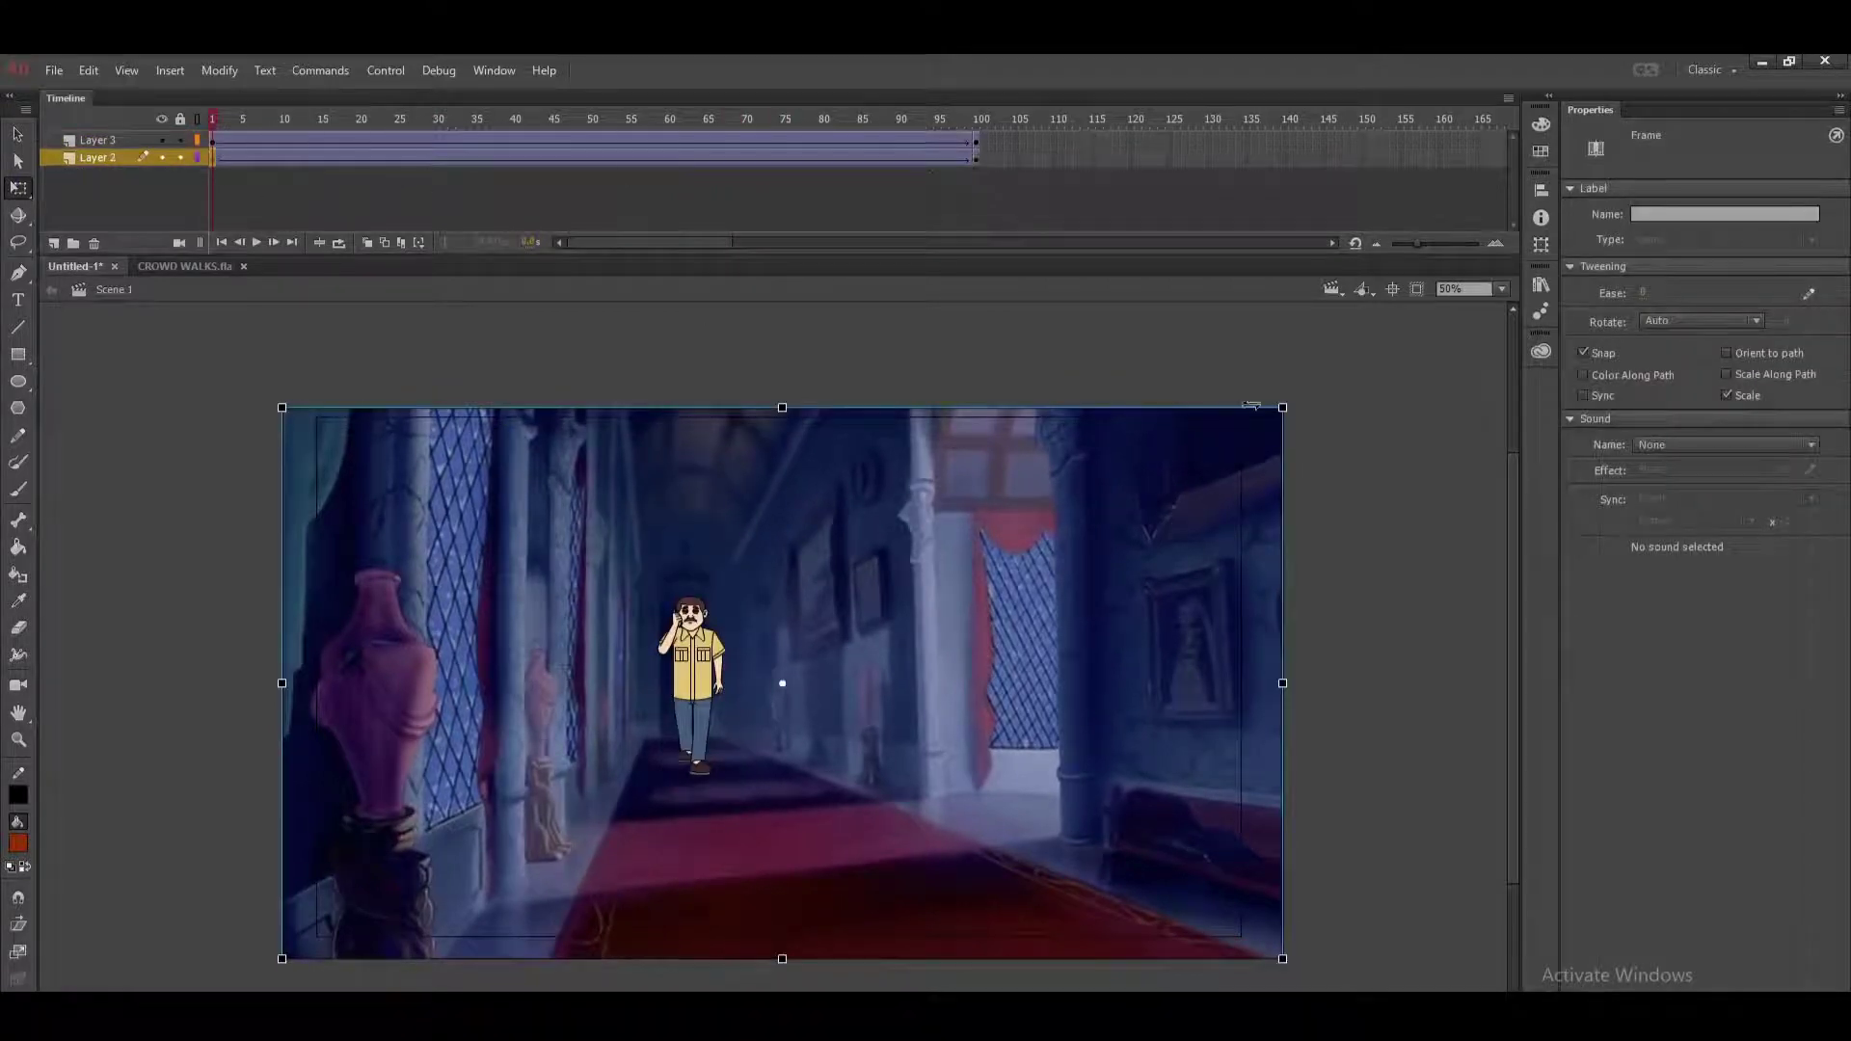
drag(1283, 407, 1427, 328)
drag(914, 594, 940, 600)
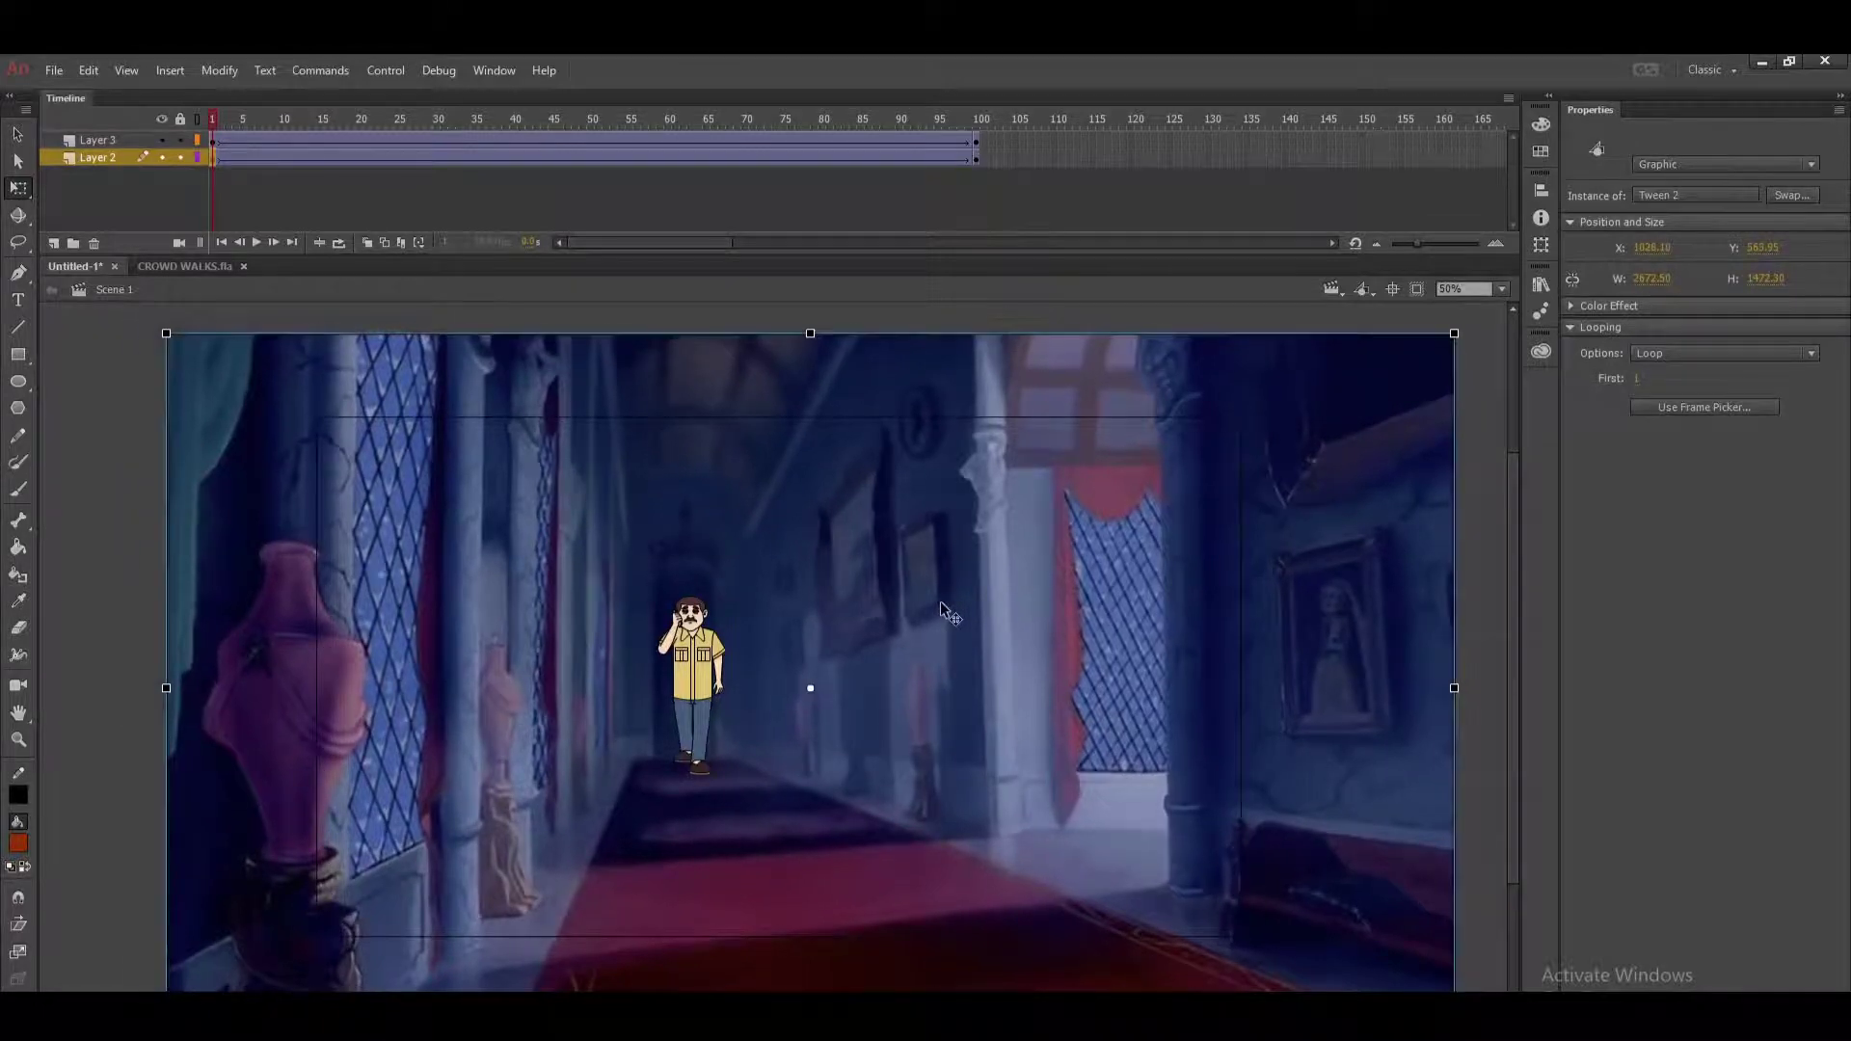
Preview the animation and shrink the hallway picture at frame 100 to about 2040 px wide.
key(Return)
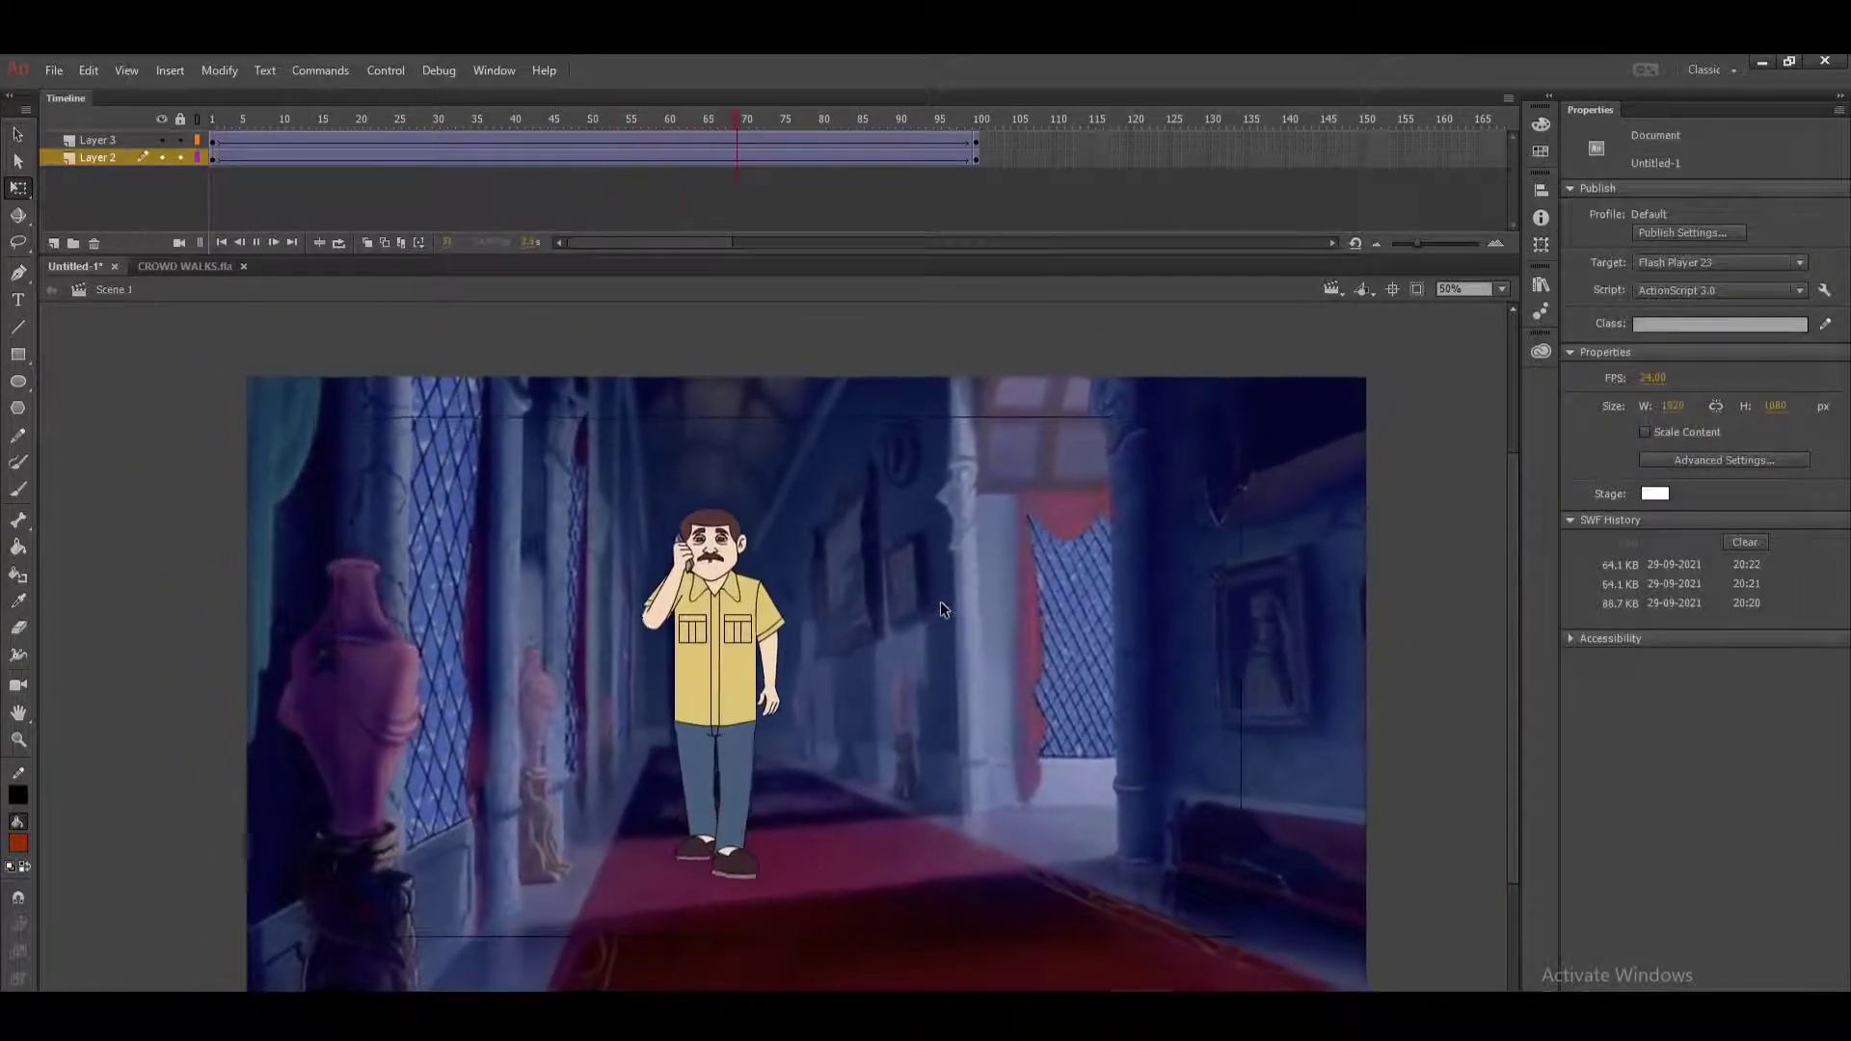
click(975, 158)
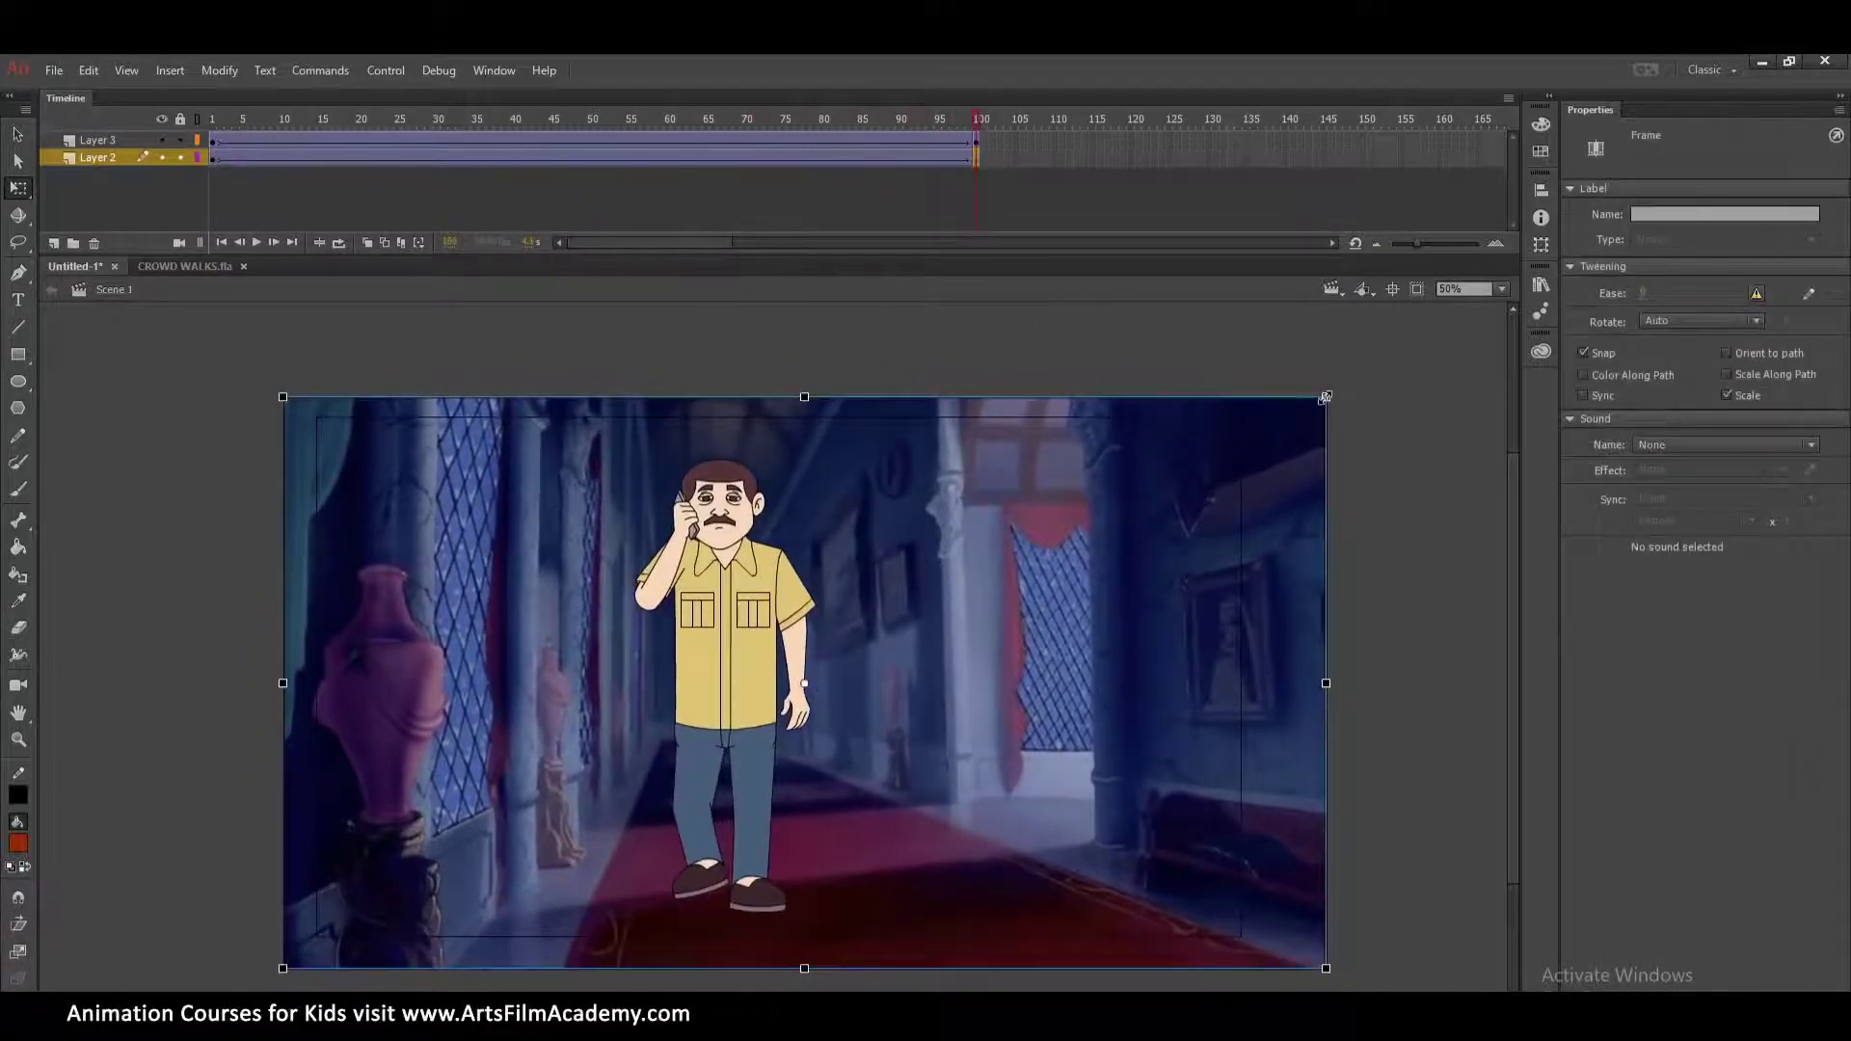
drag(1326, 397, 1297, 407)
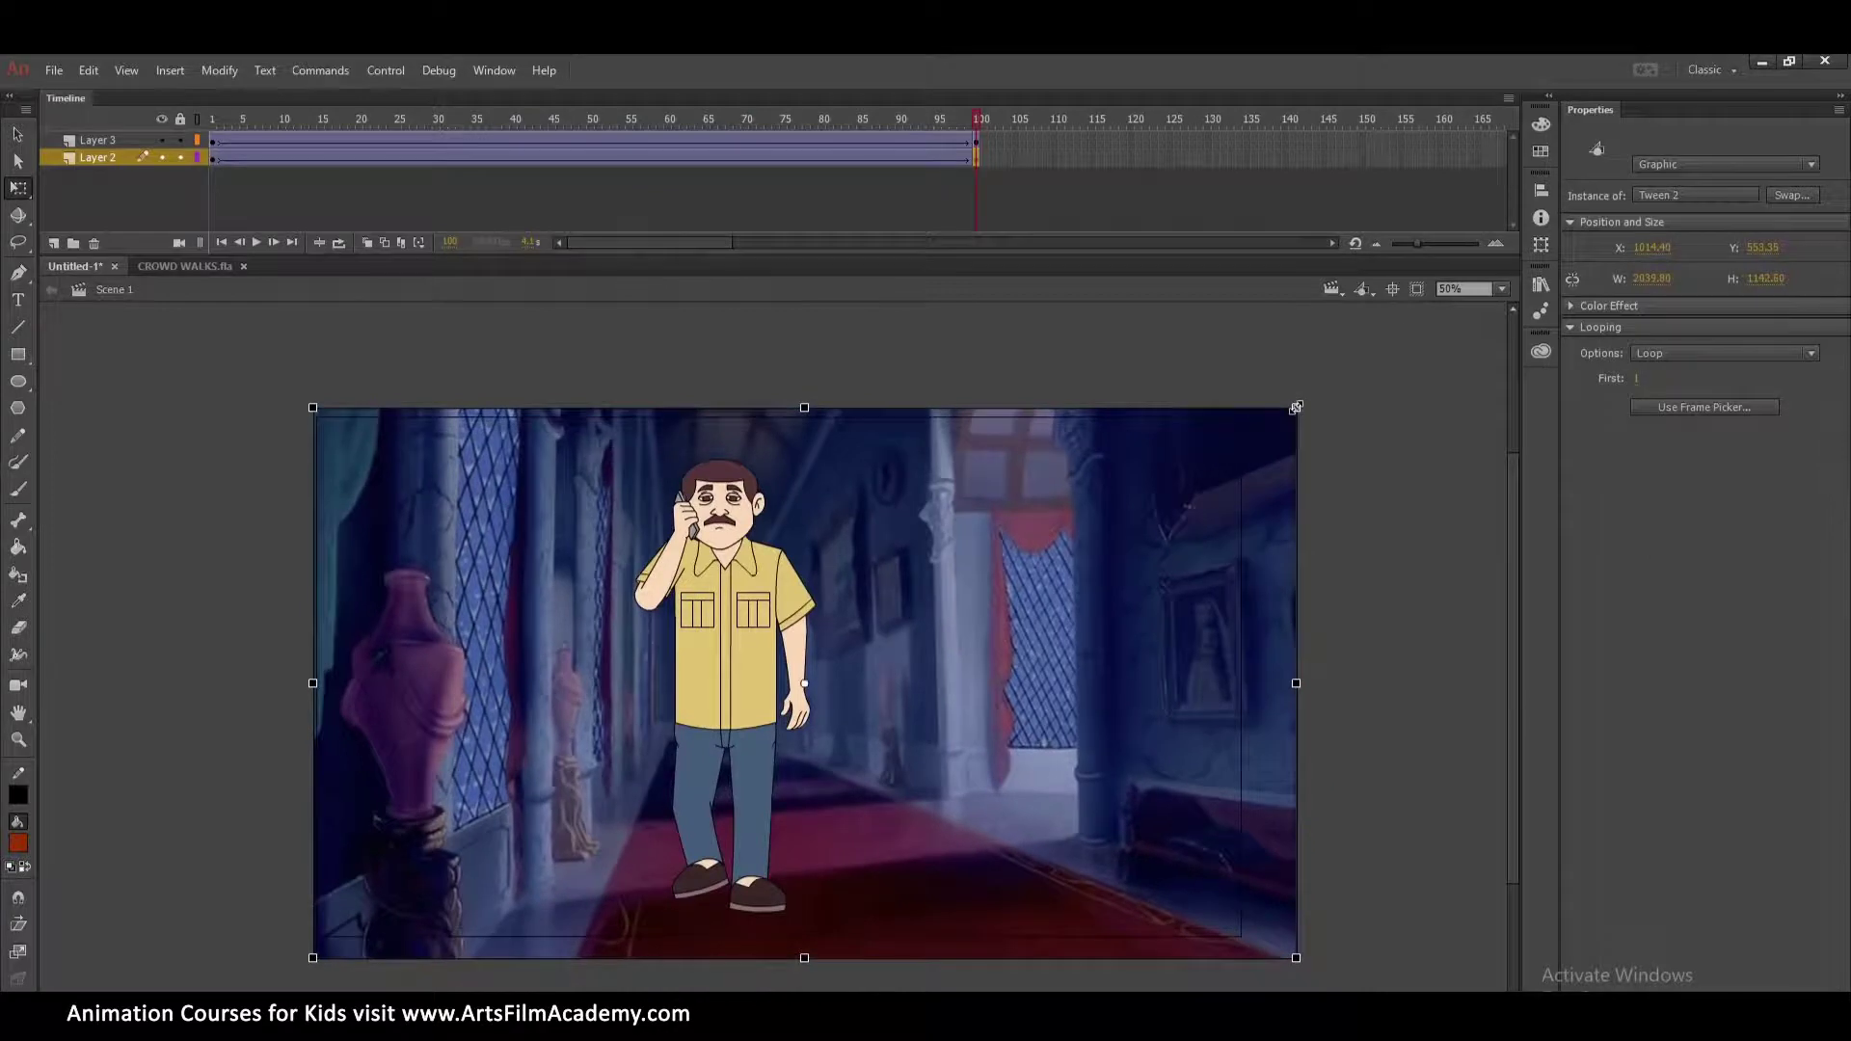
Enlarge the hallway picture at frame 1 to about 3079 px wide and reposition it so the corridor stays behind the man.
click(212, 120)
click(104, 326)
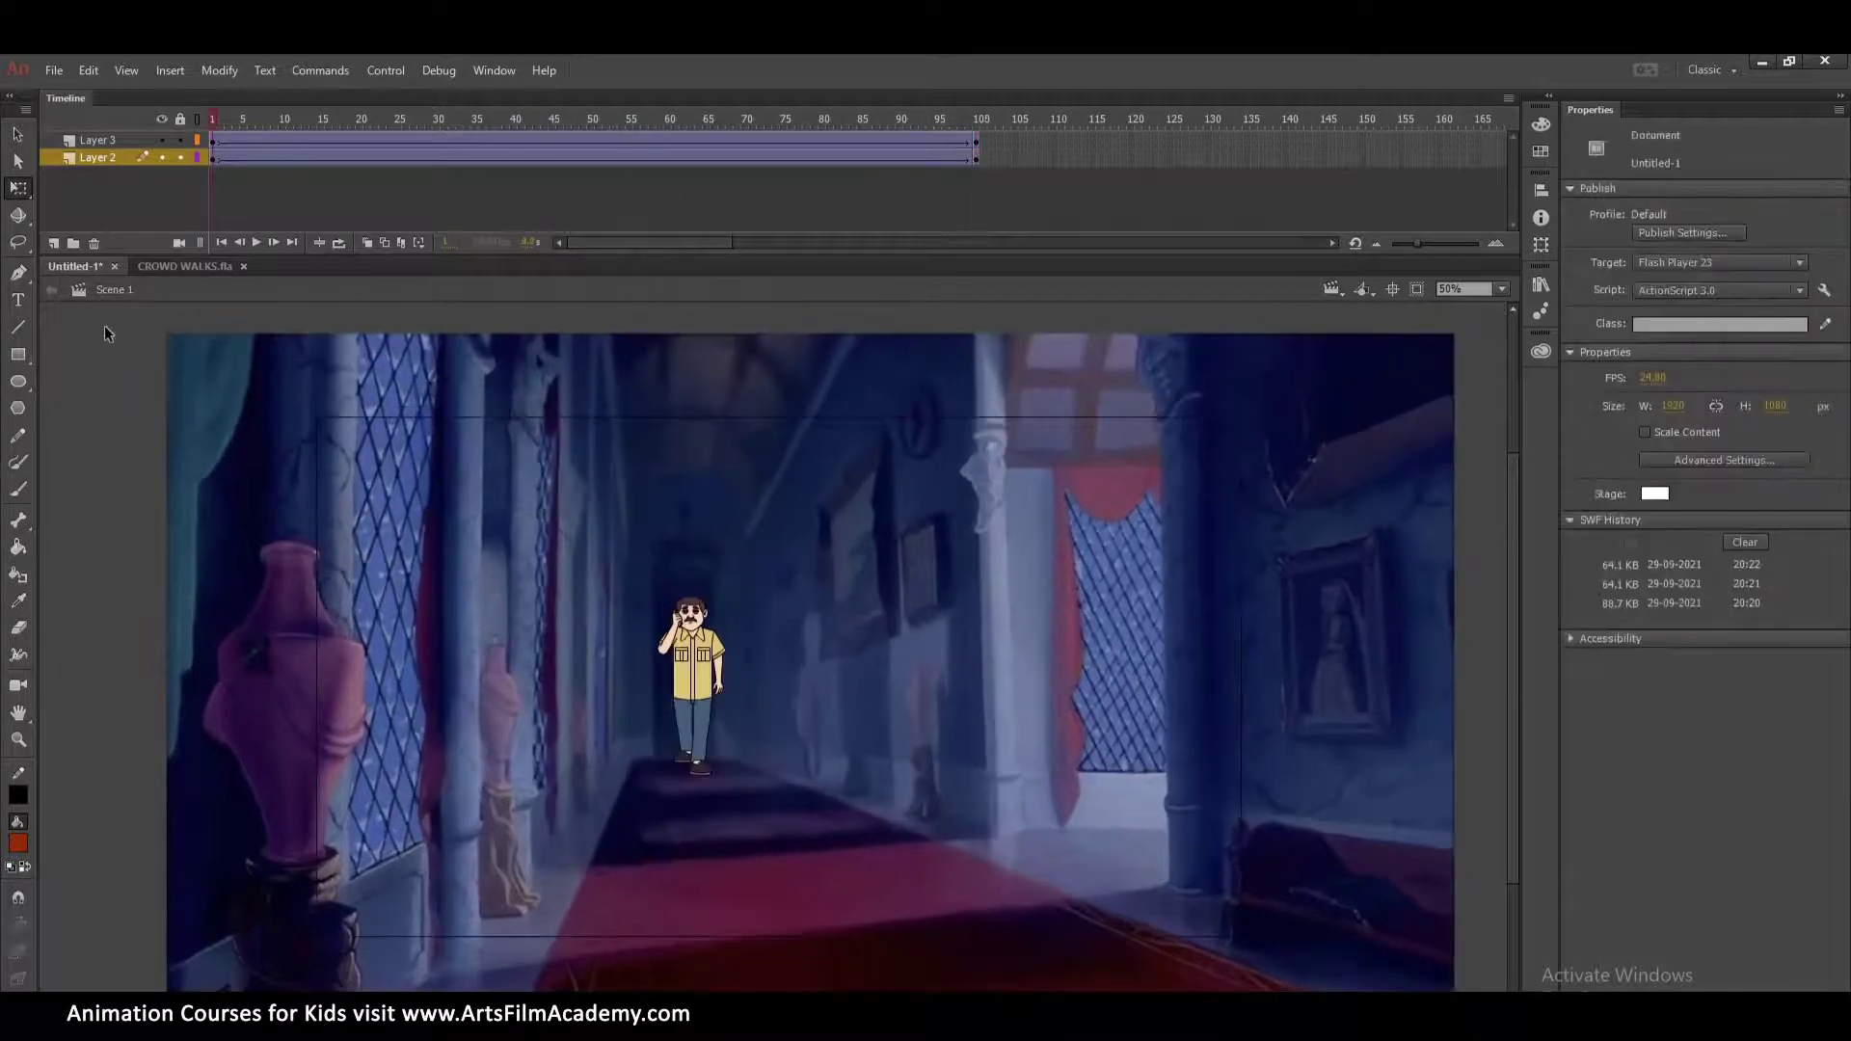
click(214, 378)
drag(167, 335, 85, 280)
drag(740, 613, 747, 611)
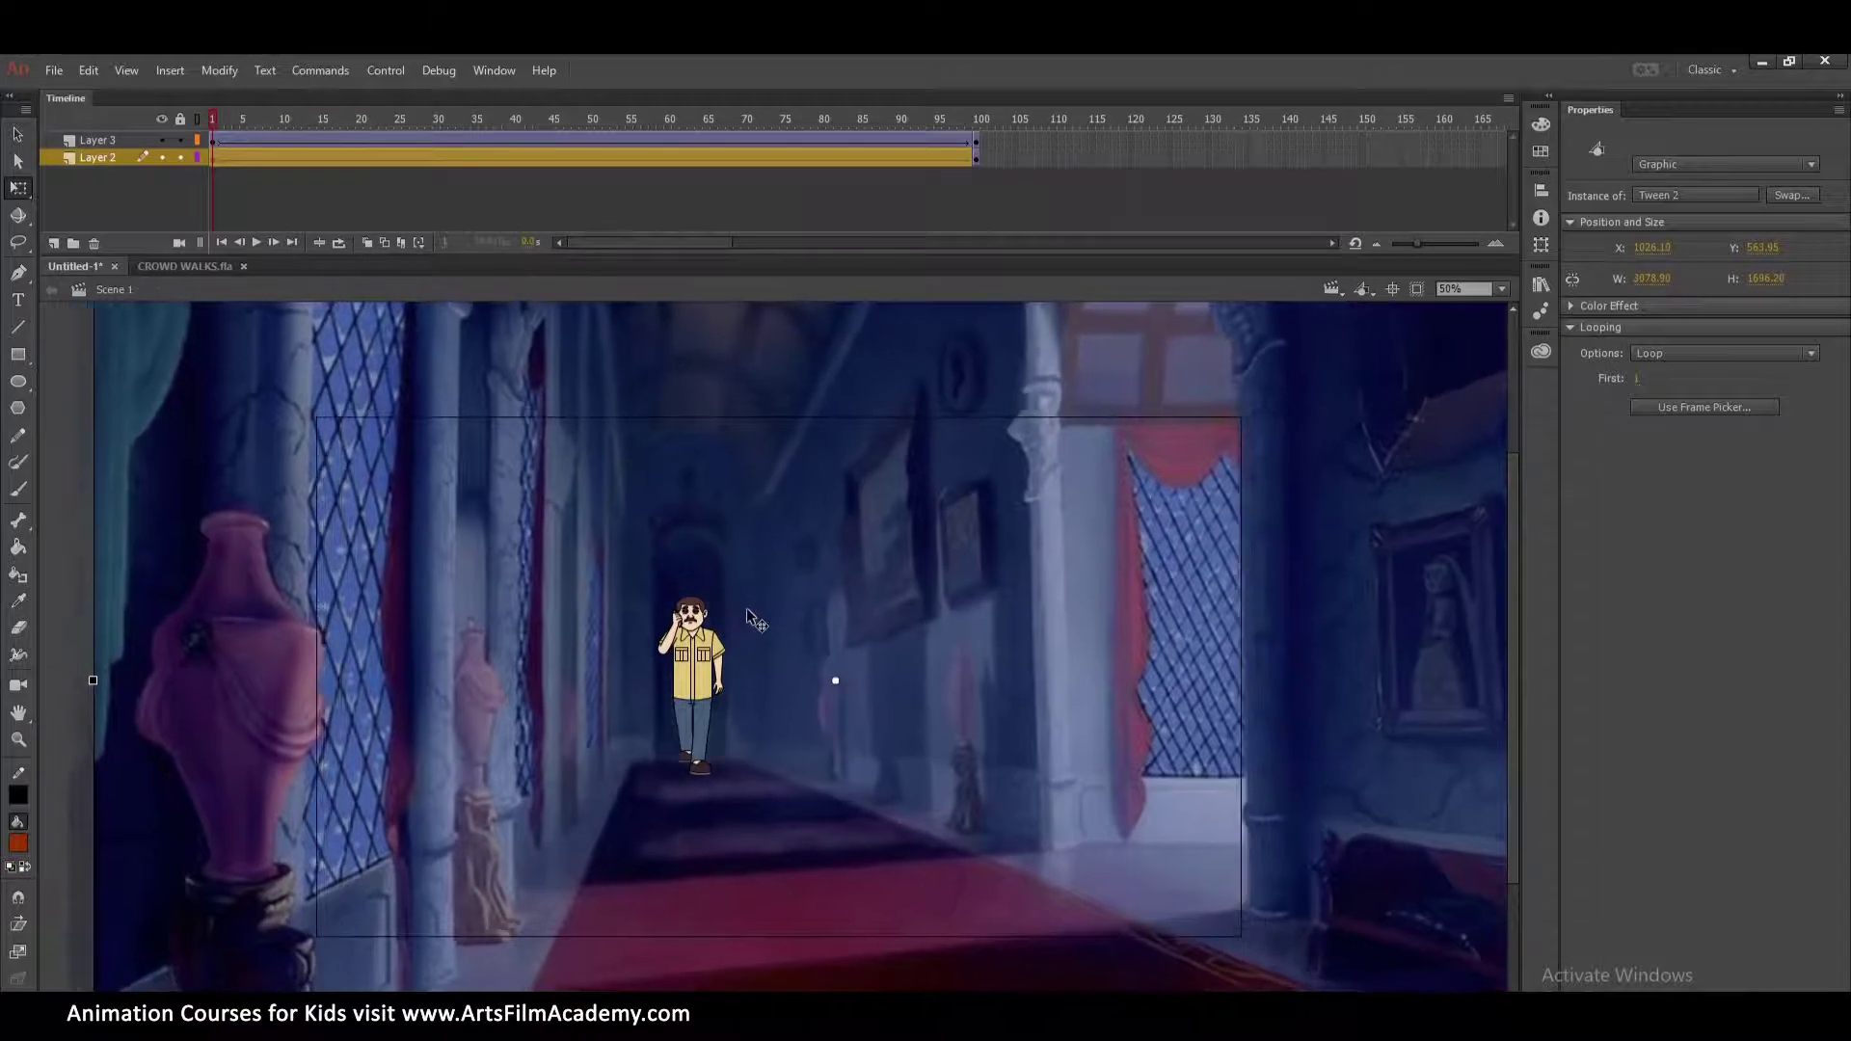
Preview the man walking forward during the zoom-out, test the movie, and close the test window.
key(Return)
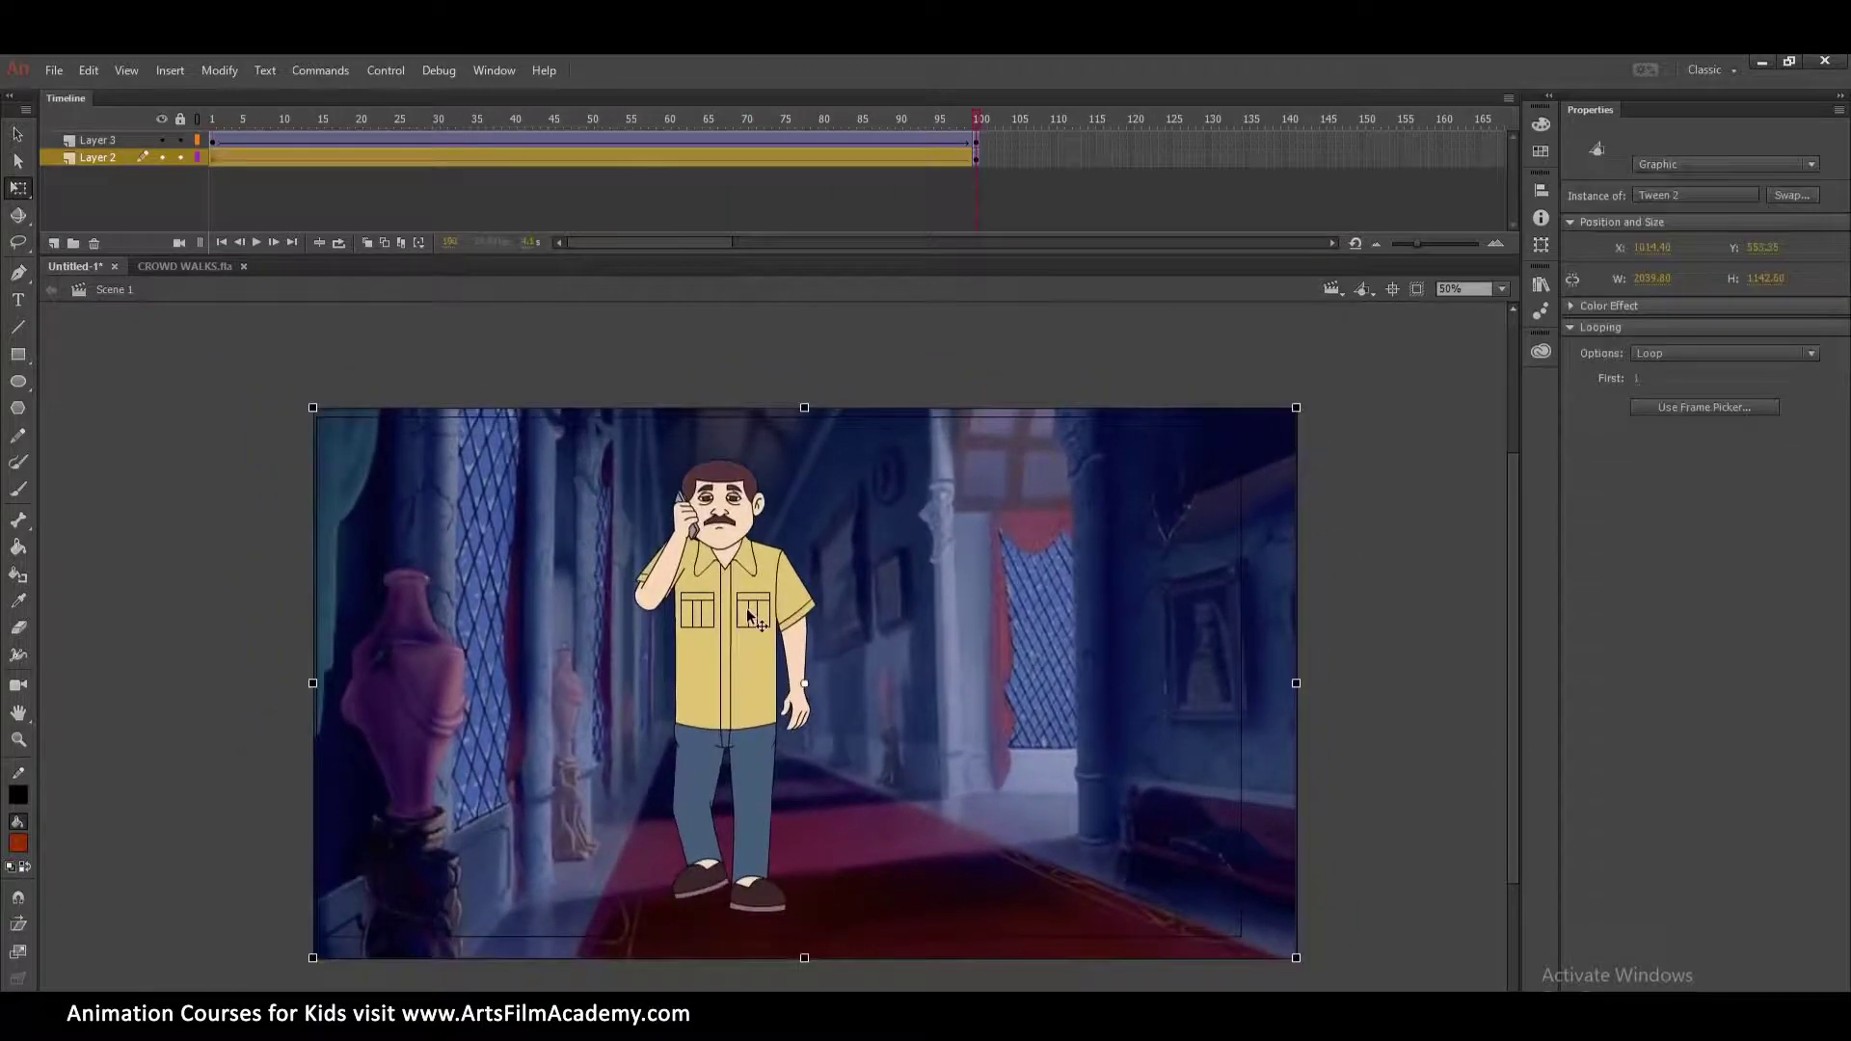
key(ctrl+Return)
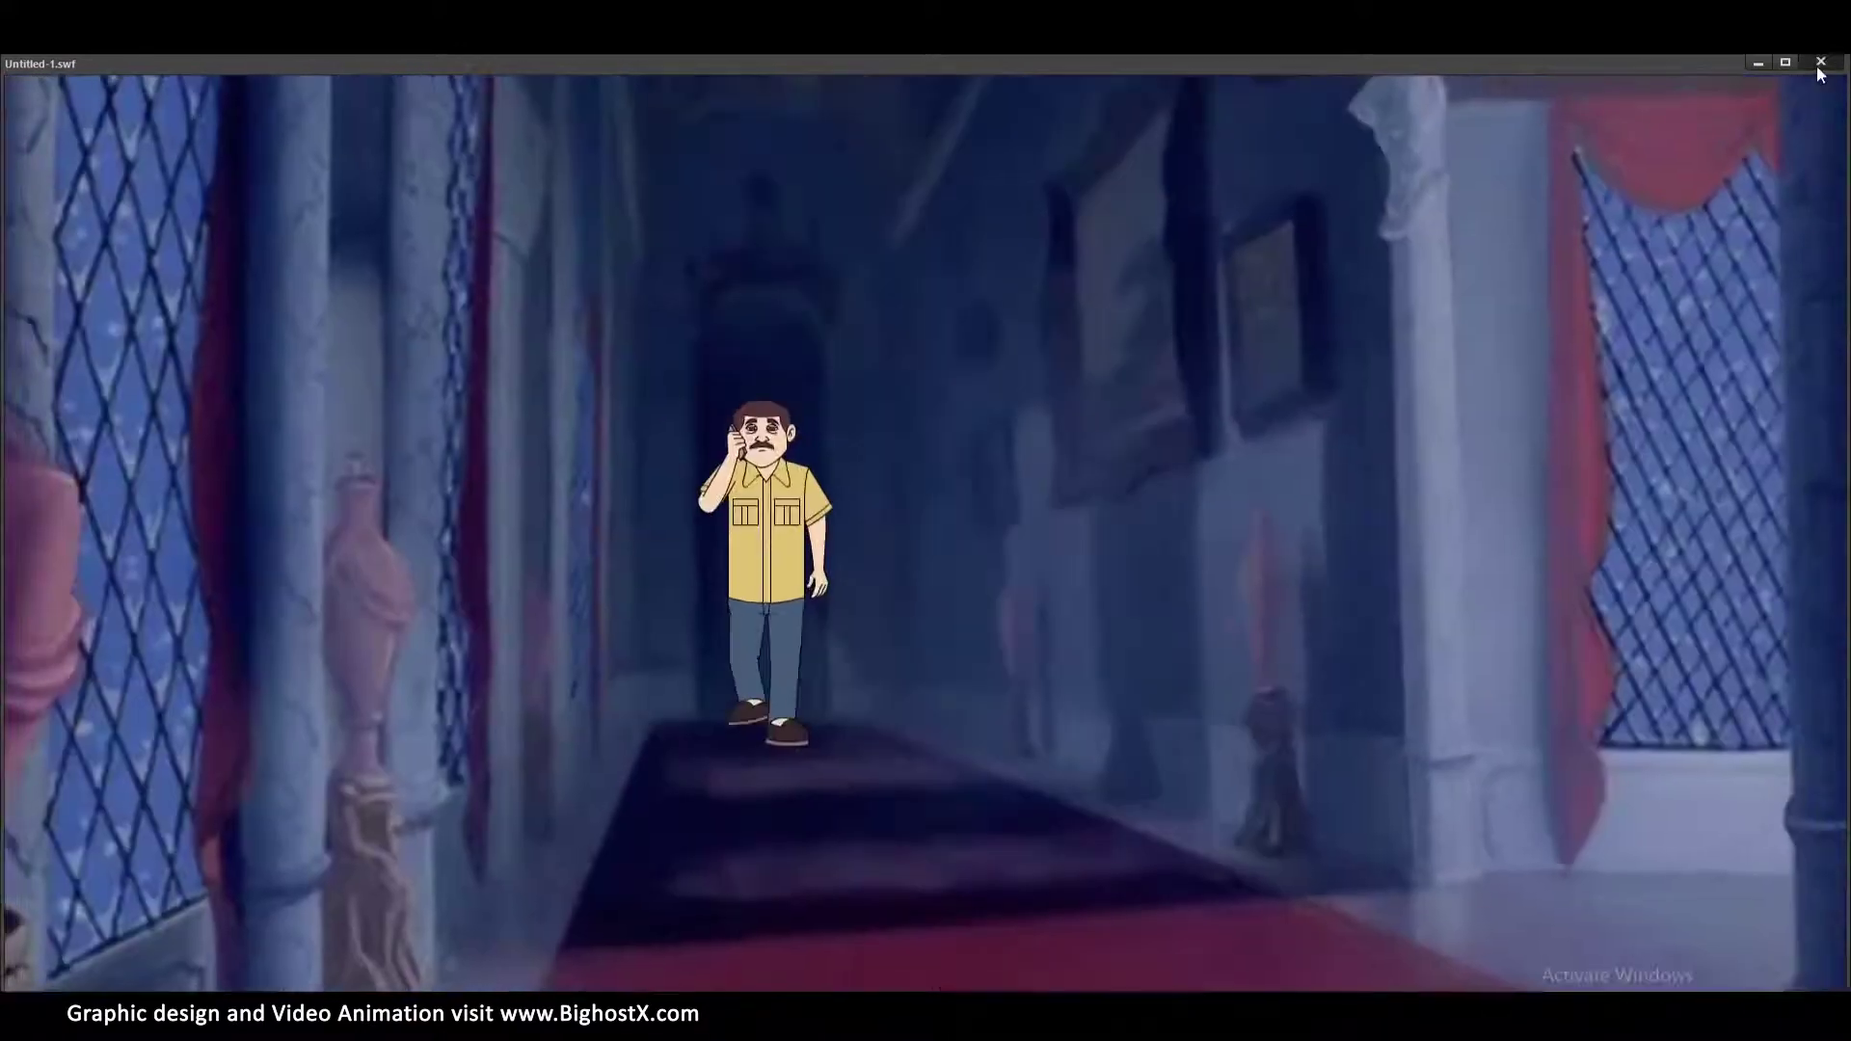
click(1820, 62)
Delete the man's layer, add a new empty layer, and delete the hallway picture's layer.
click(127, 141)
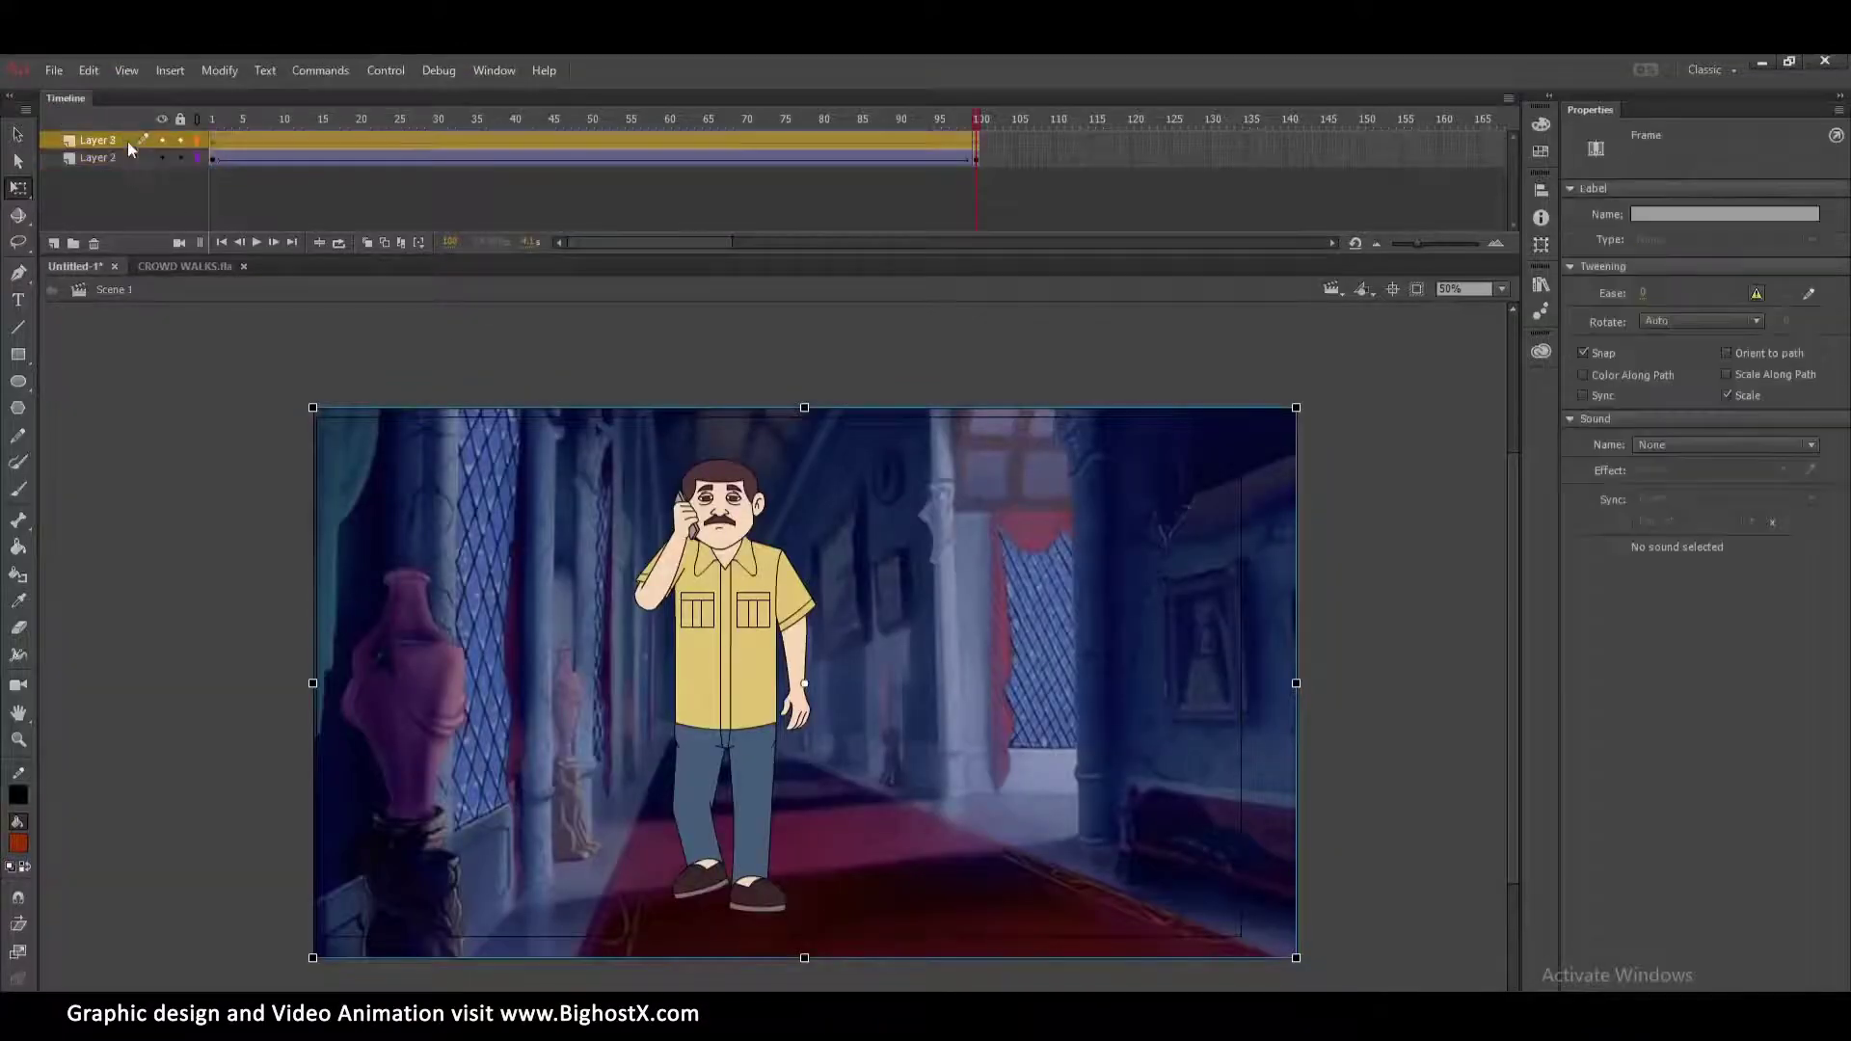
click(94, 243)
click(55, 243)
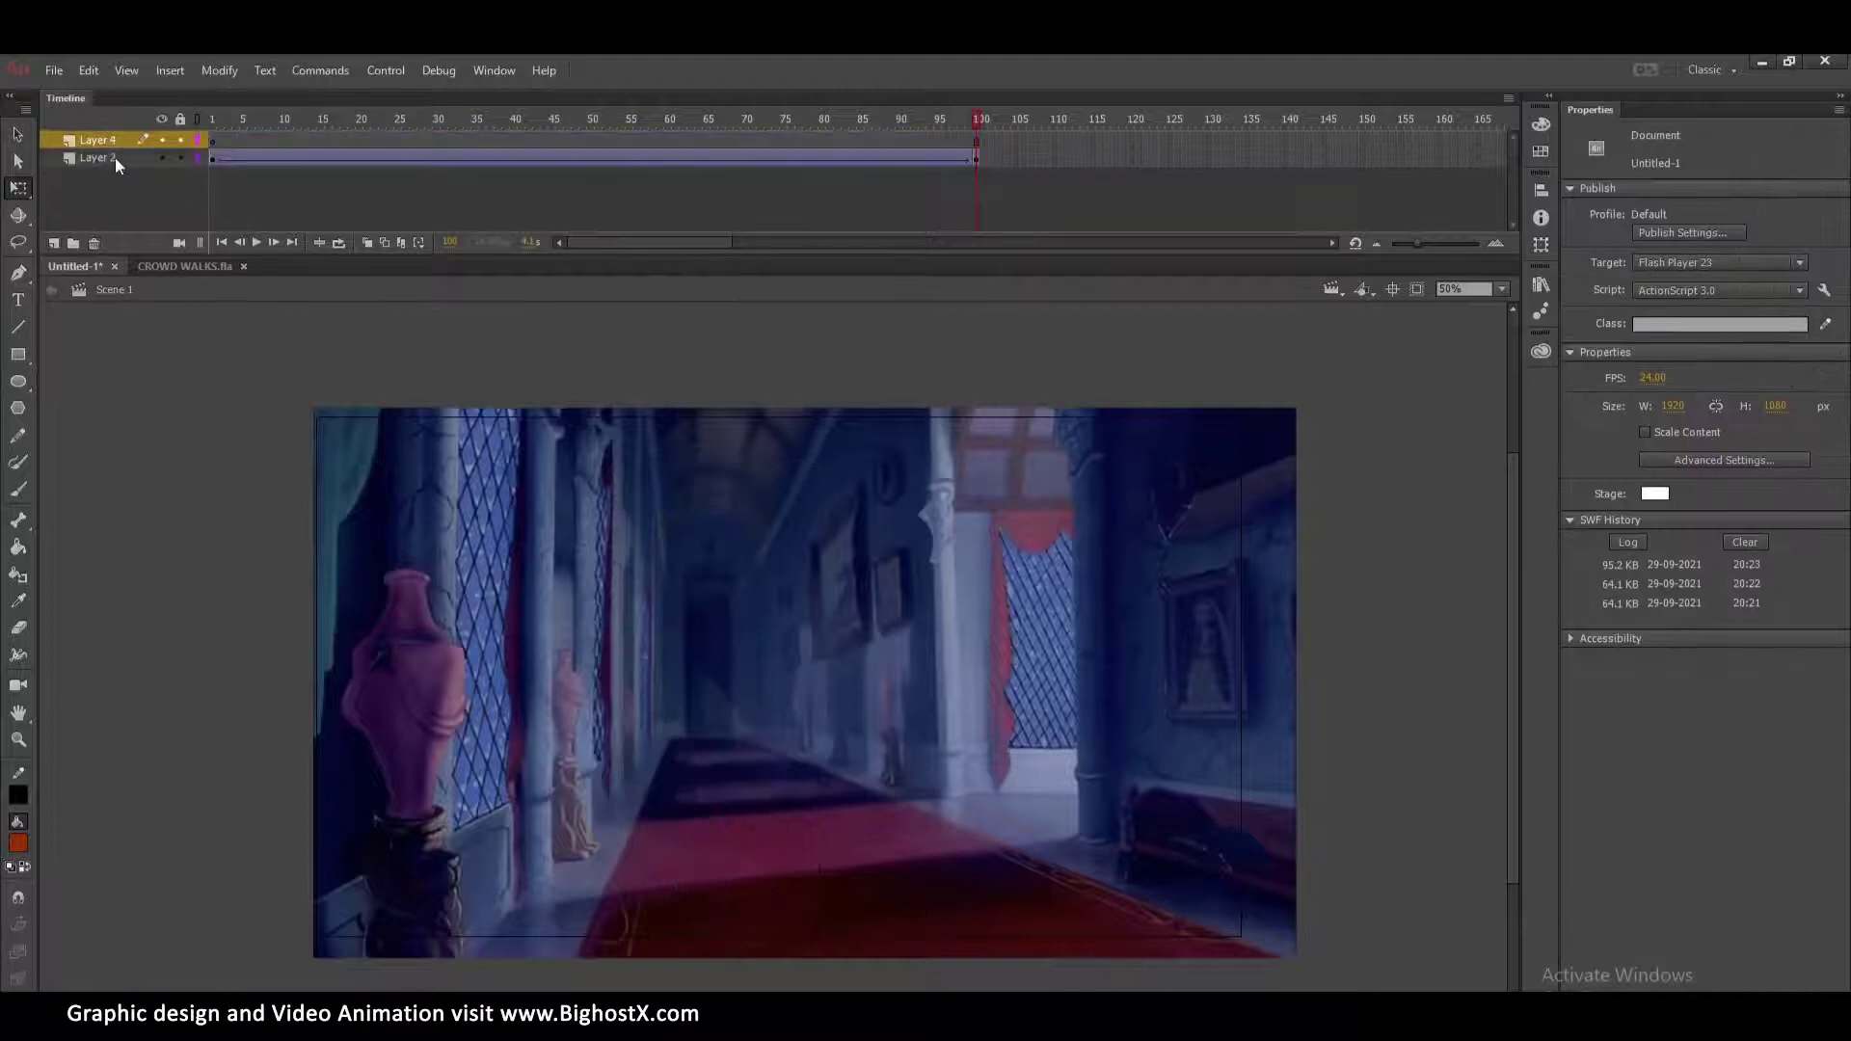
click(114, 156)
click(93, 243)
Import the forest picture bambi222sm (1) from the camera folder onto the stage.
click(54, 70)
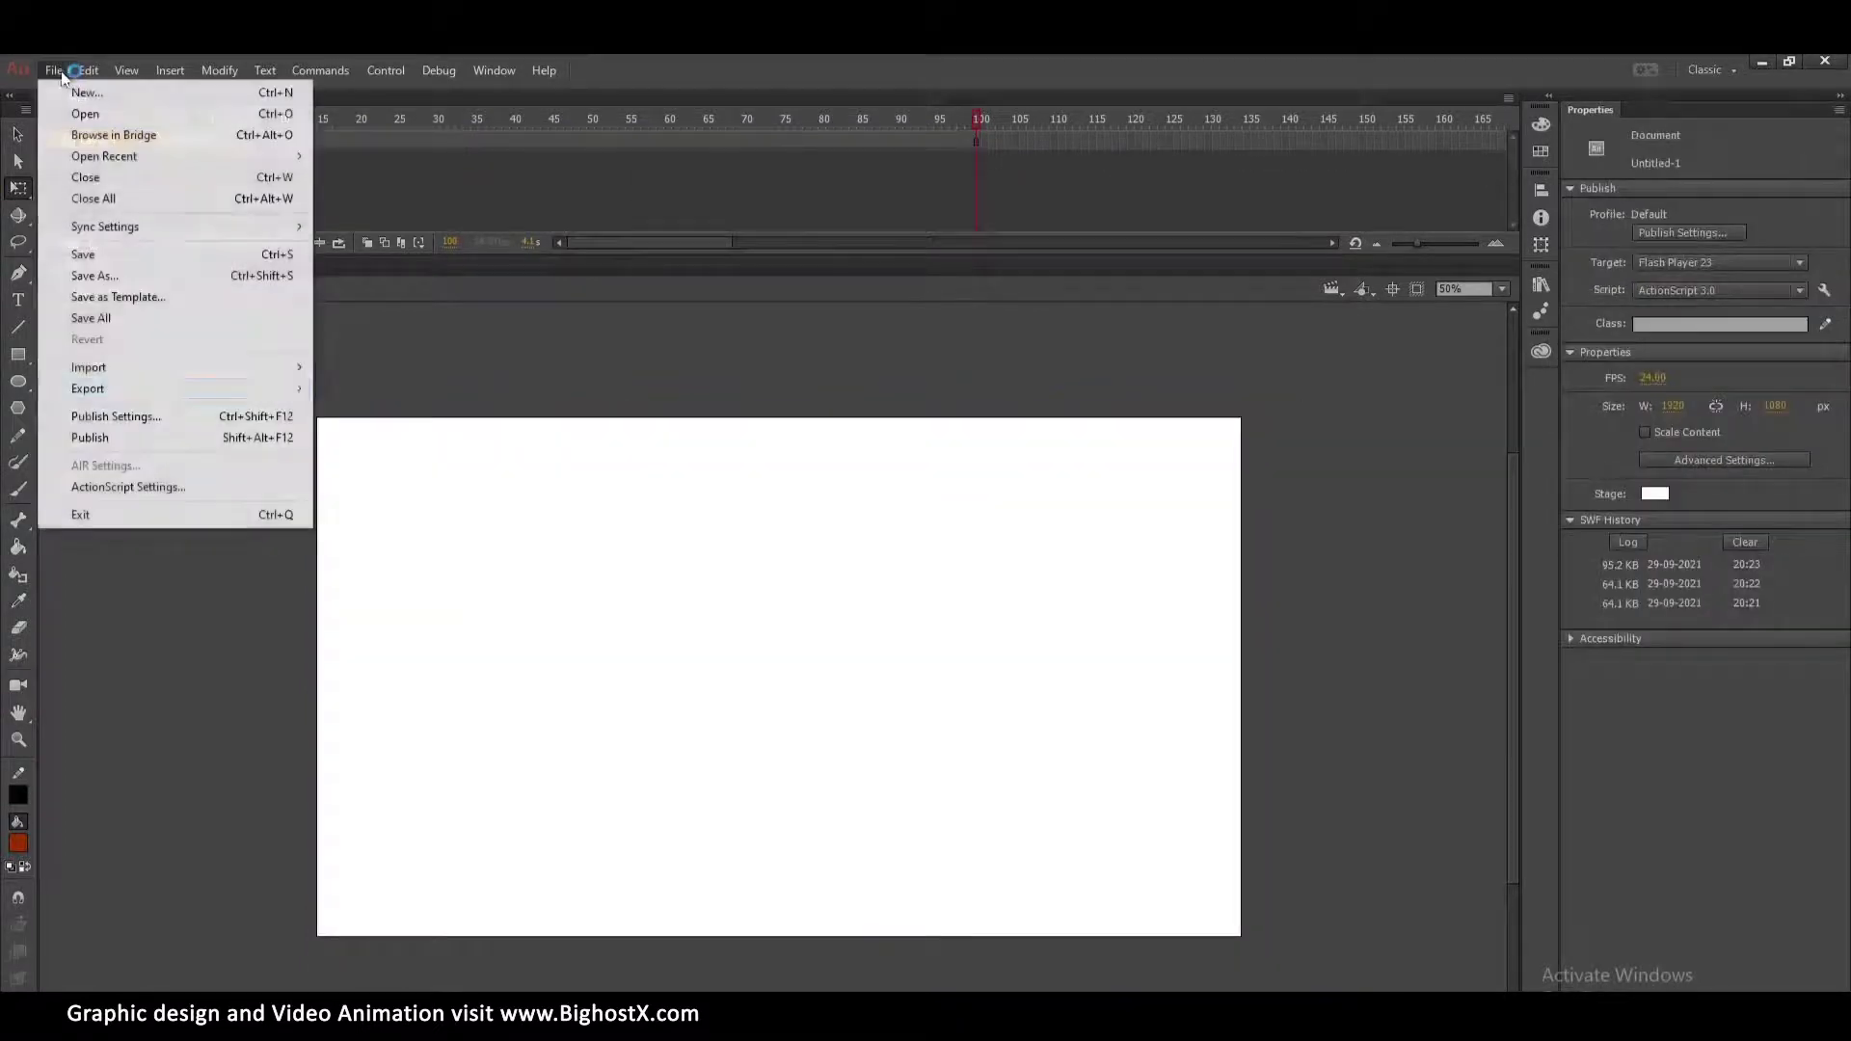
mouse_move(150, 371)
click(396, 368)
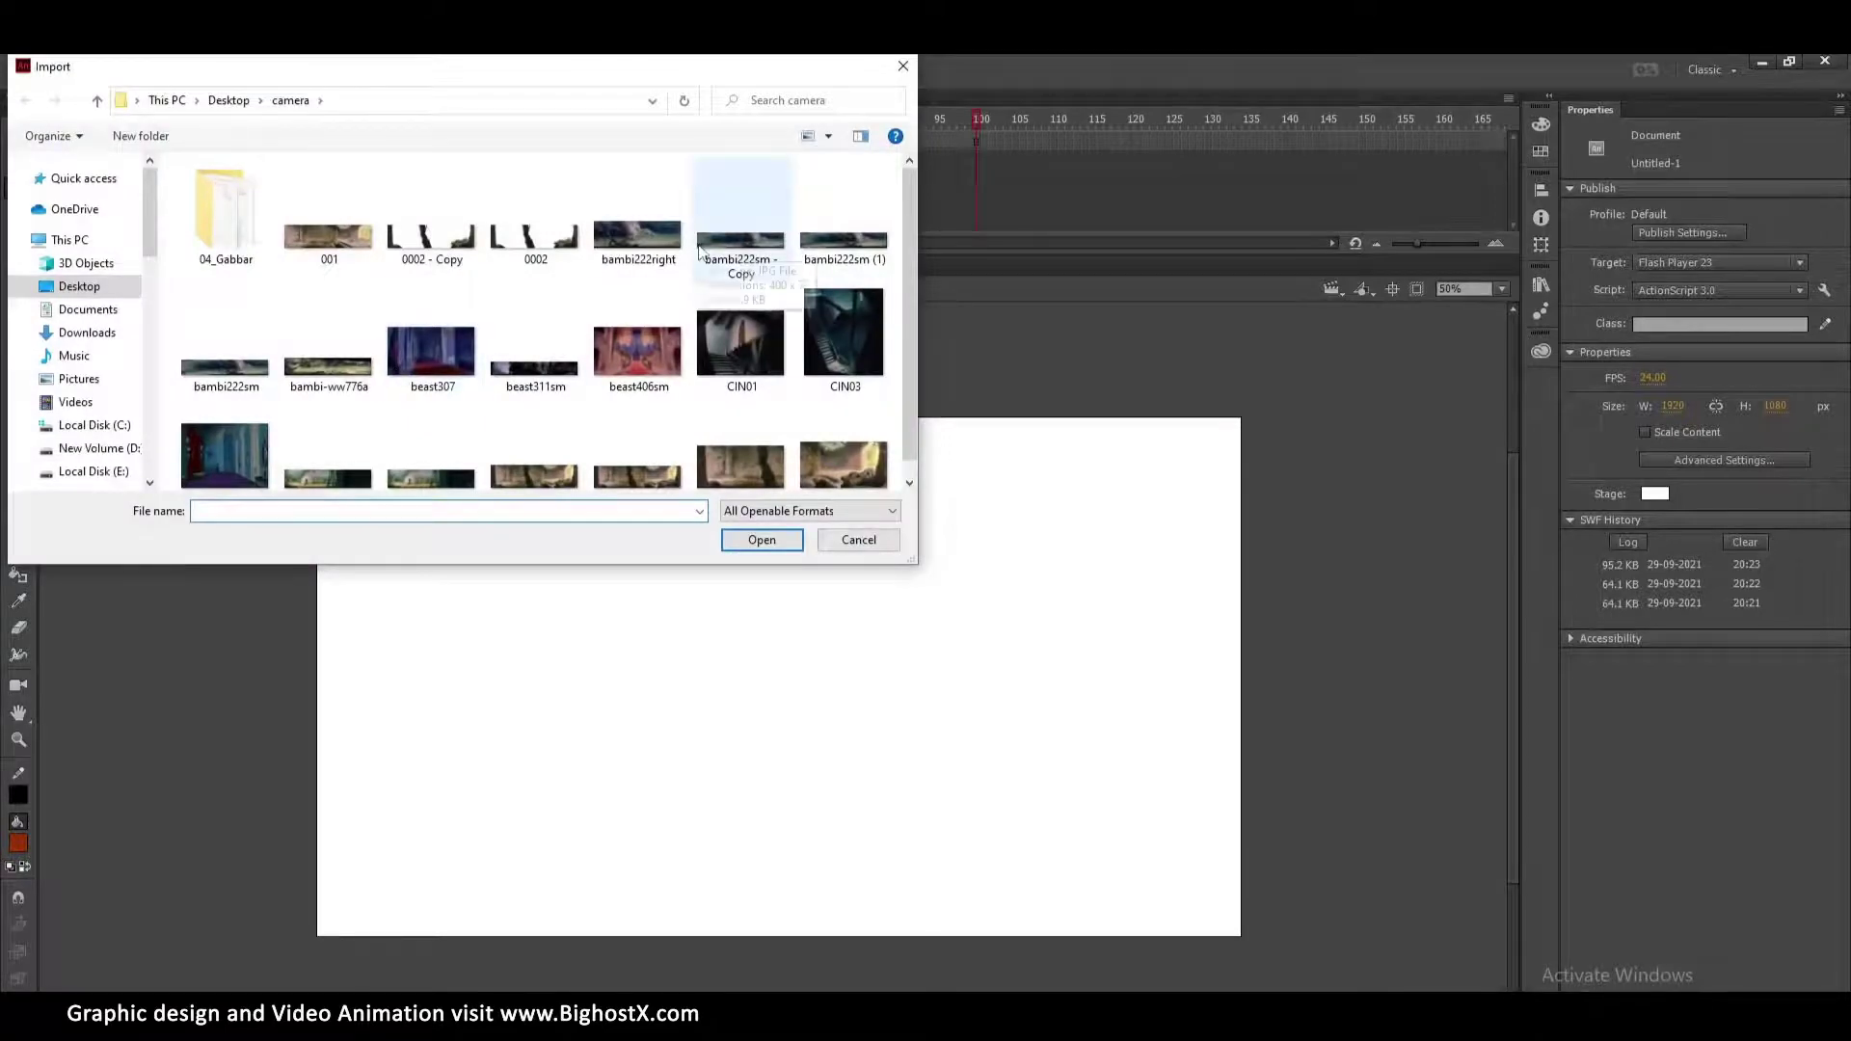
click(345, 241)
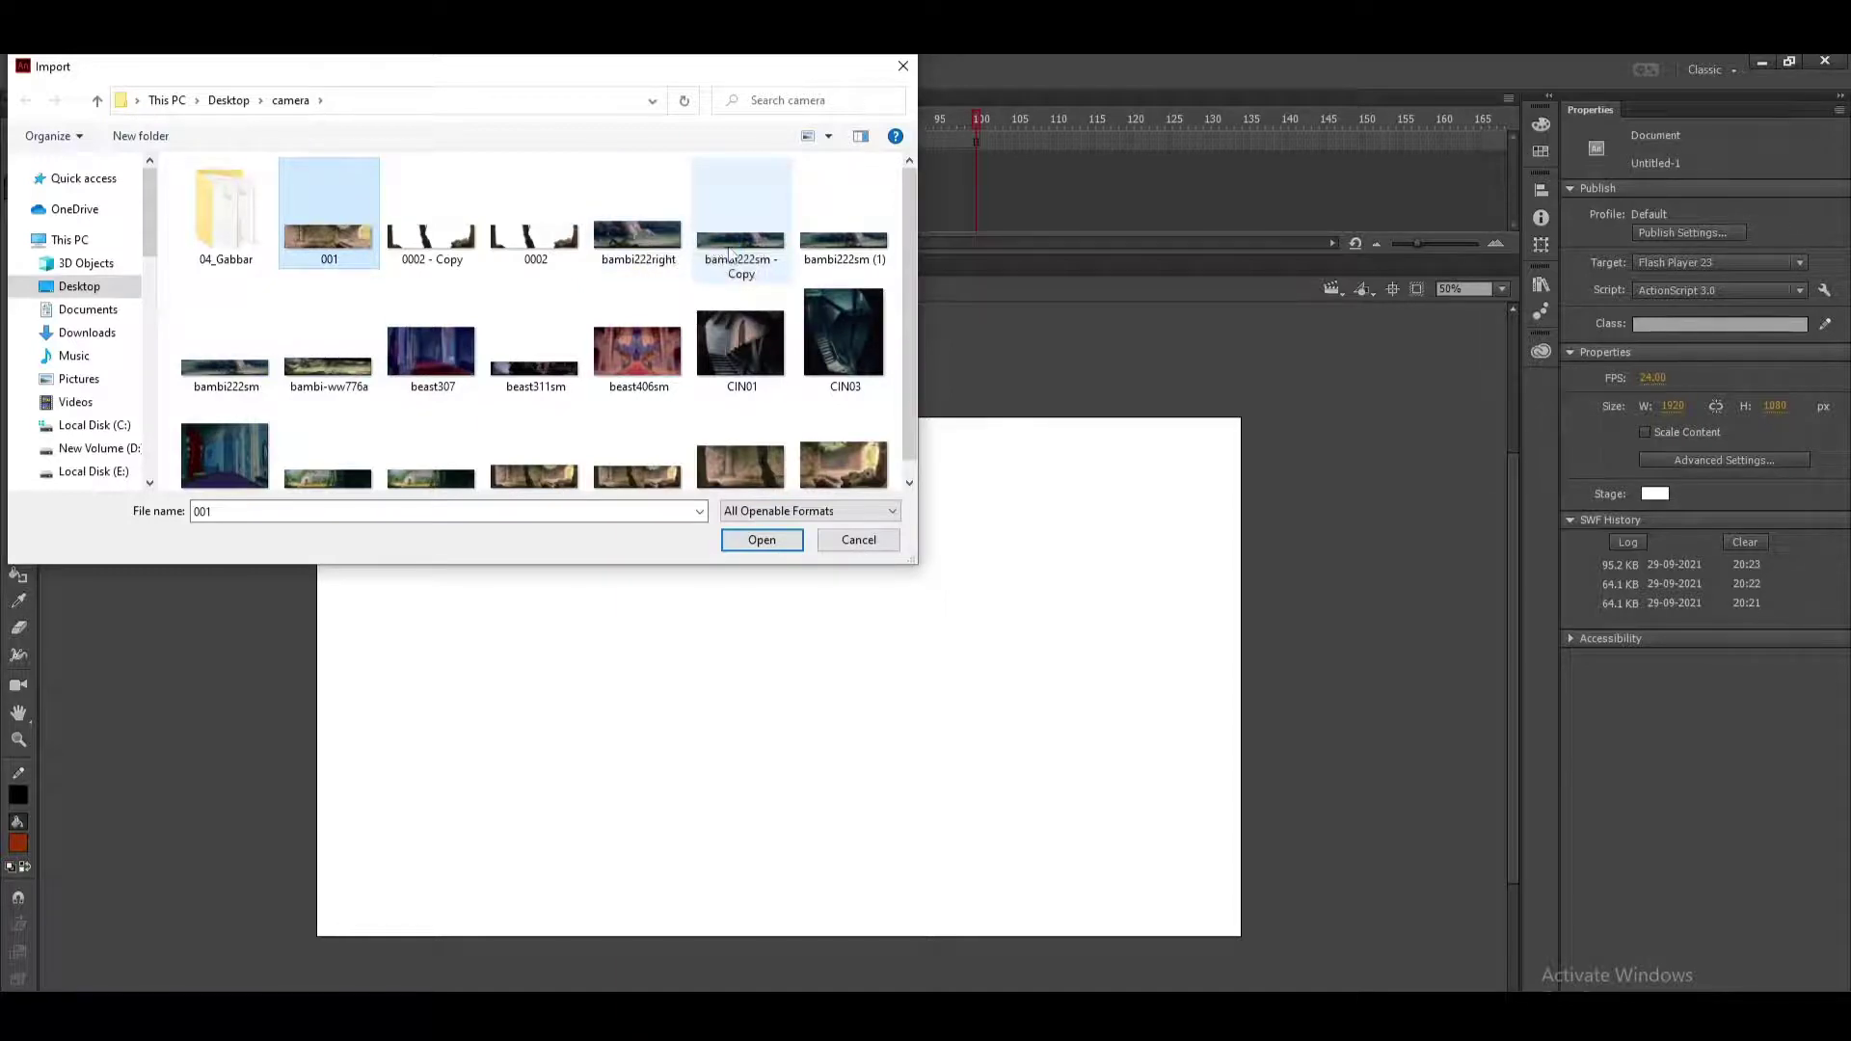
click(831, 249)
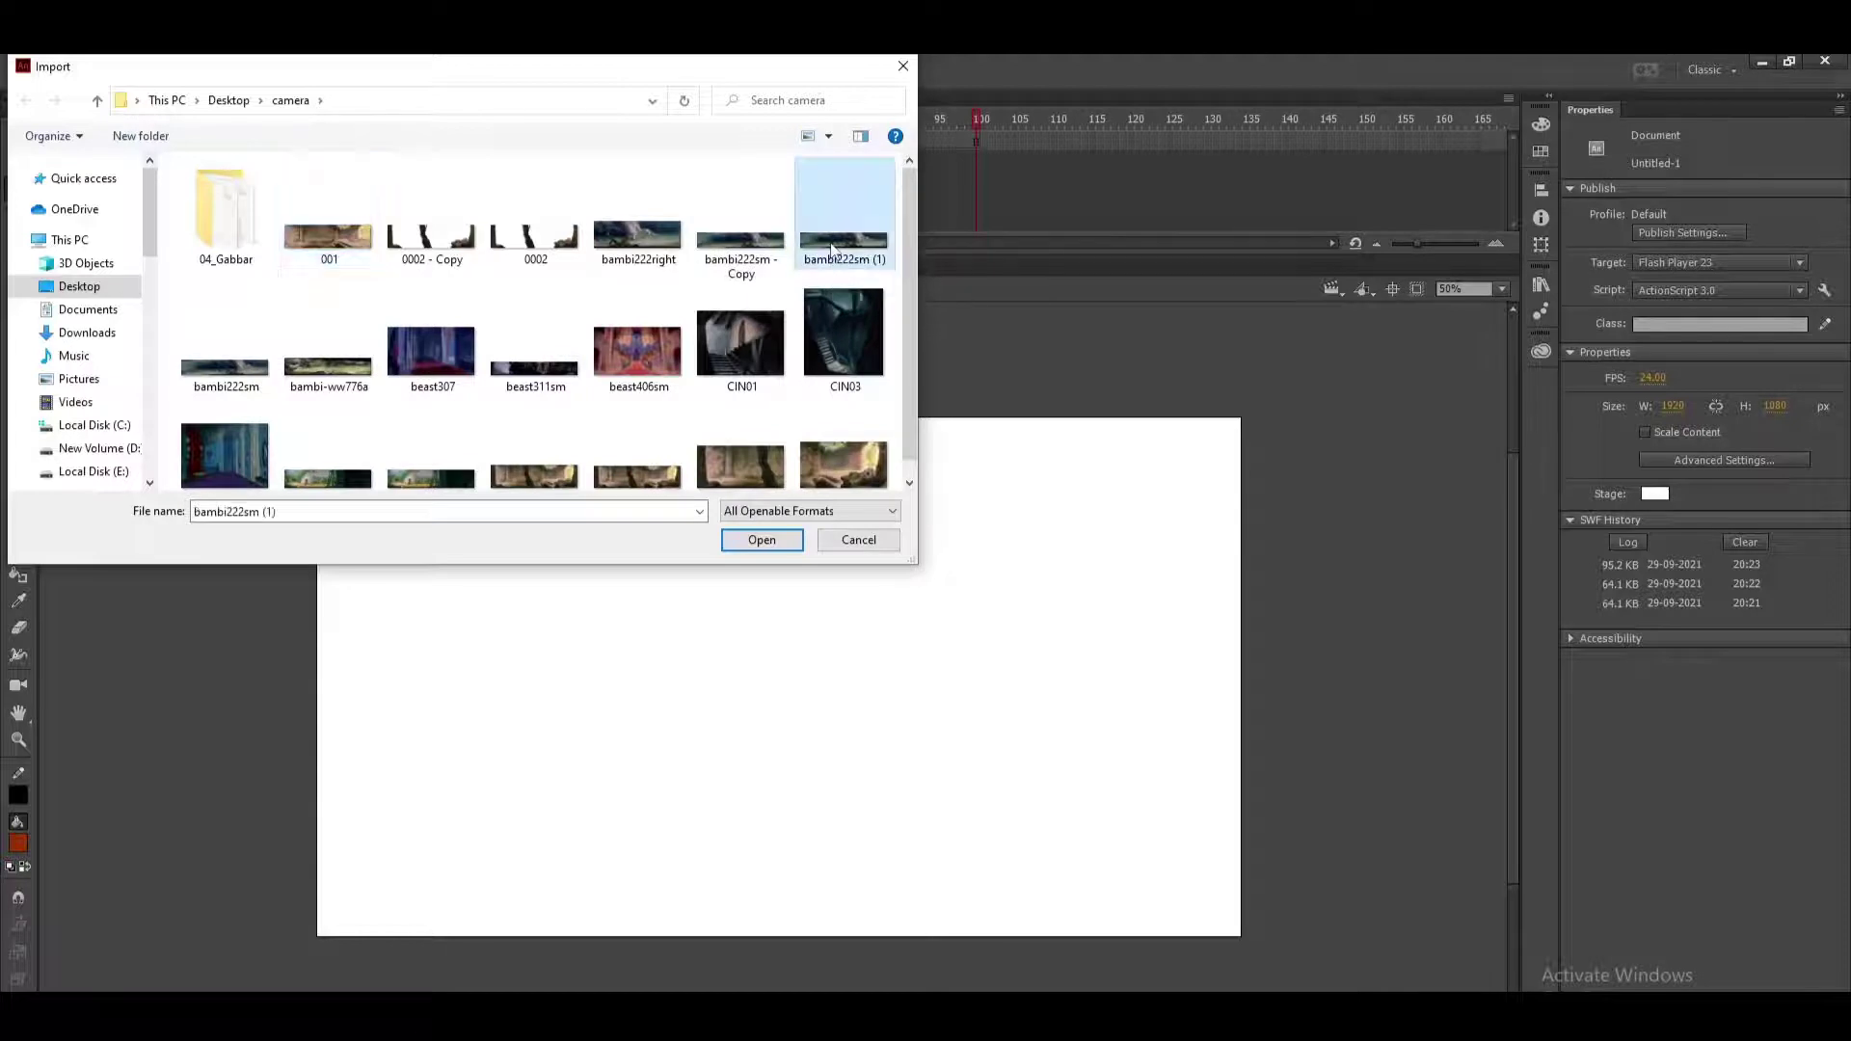
click(750, 536)
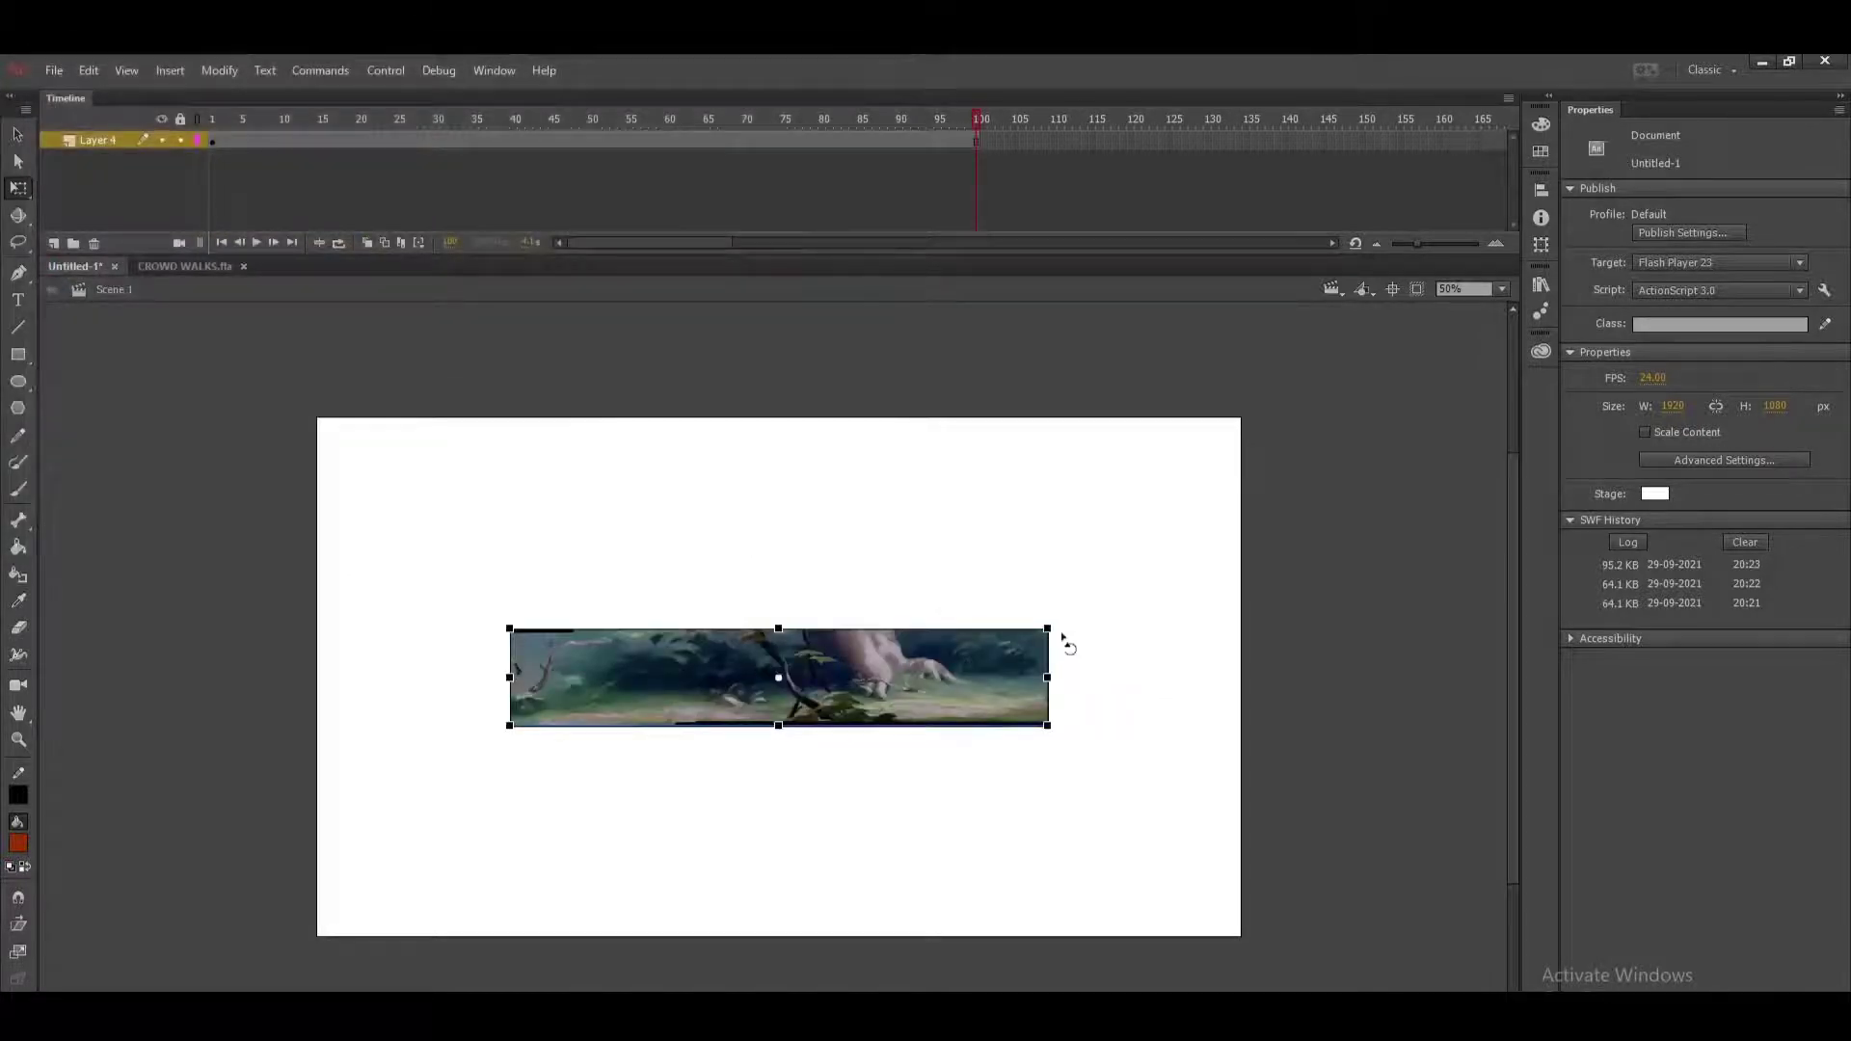
Enlarge the forest picture proportionally to about 6125 px wide so its height covers the stage.
drag(1050, 624, 1387, 439)
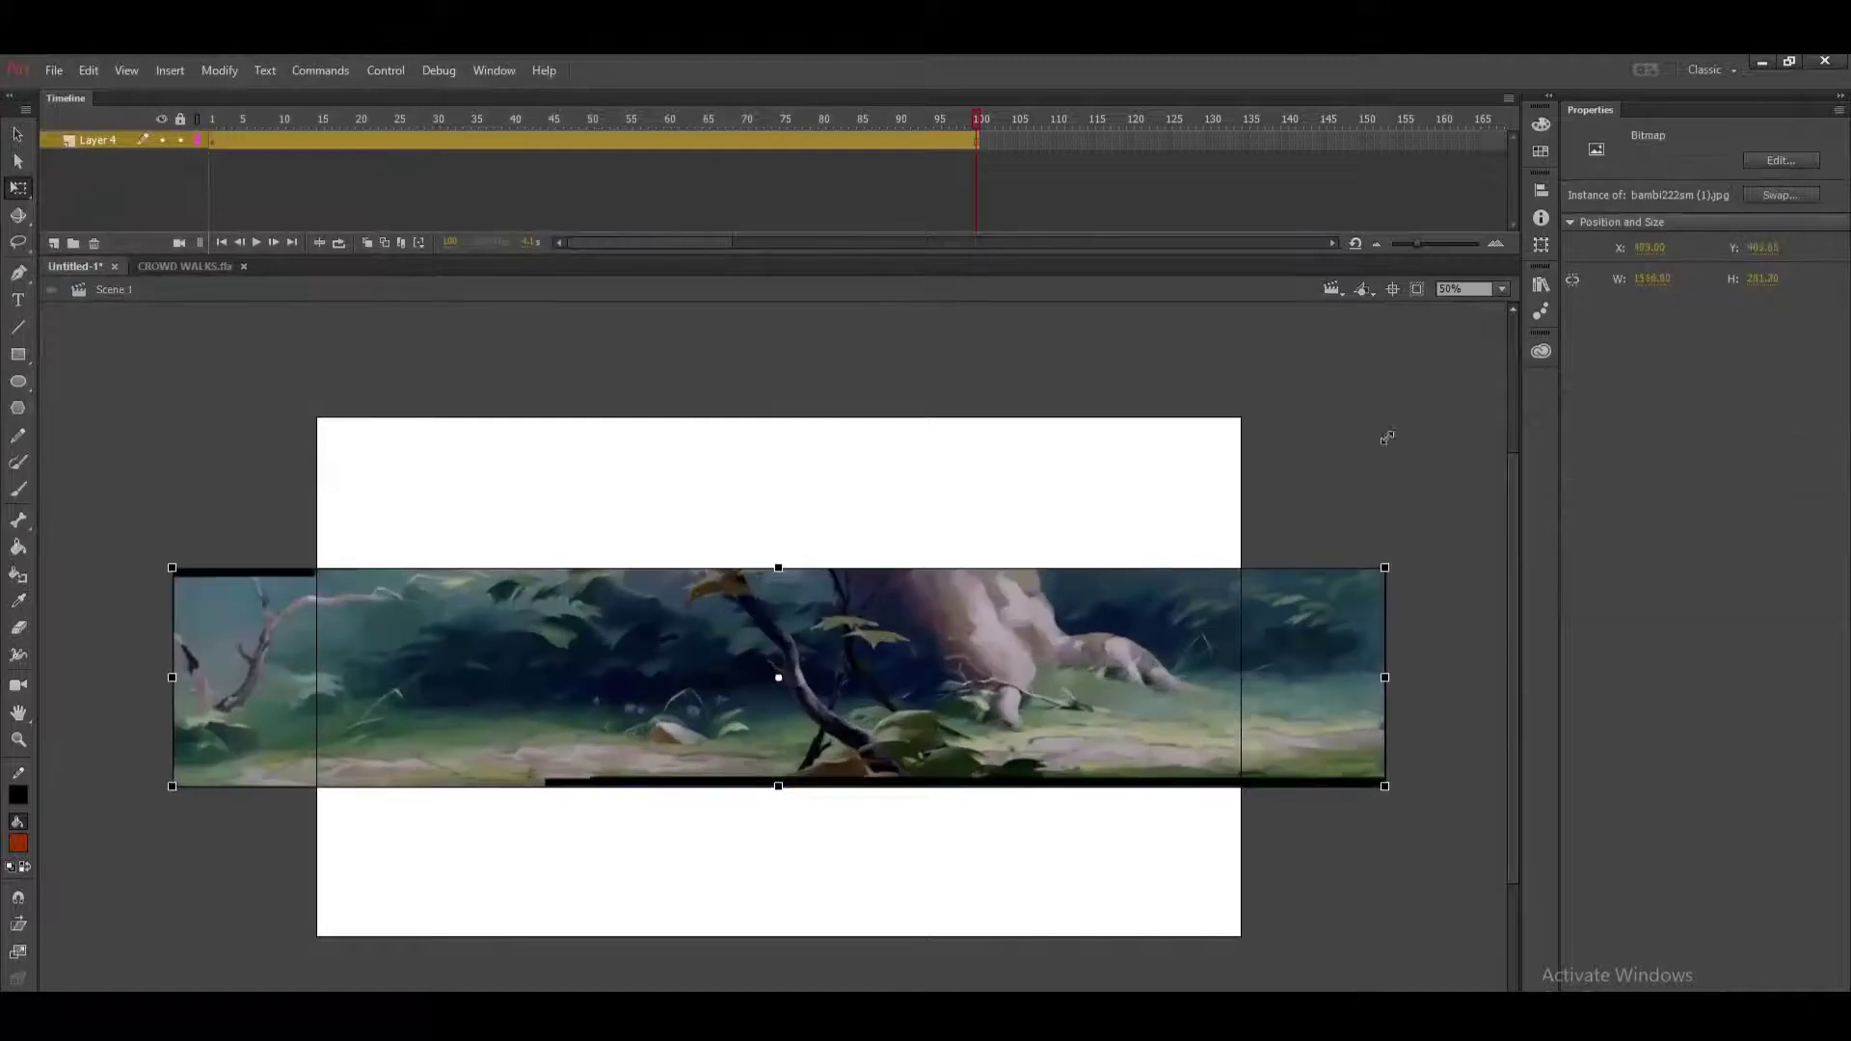
key(ctrl+minus)
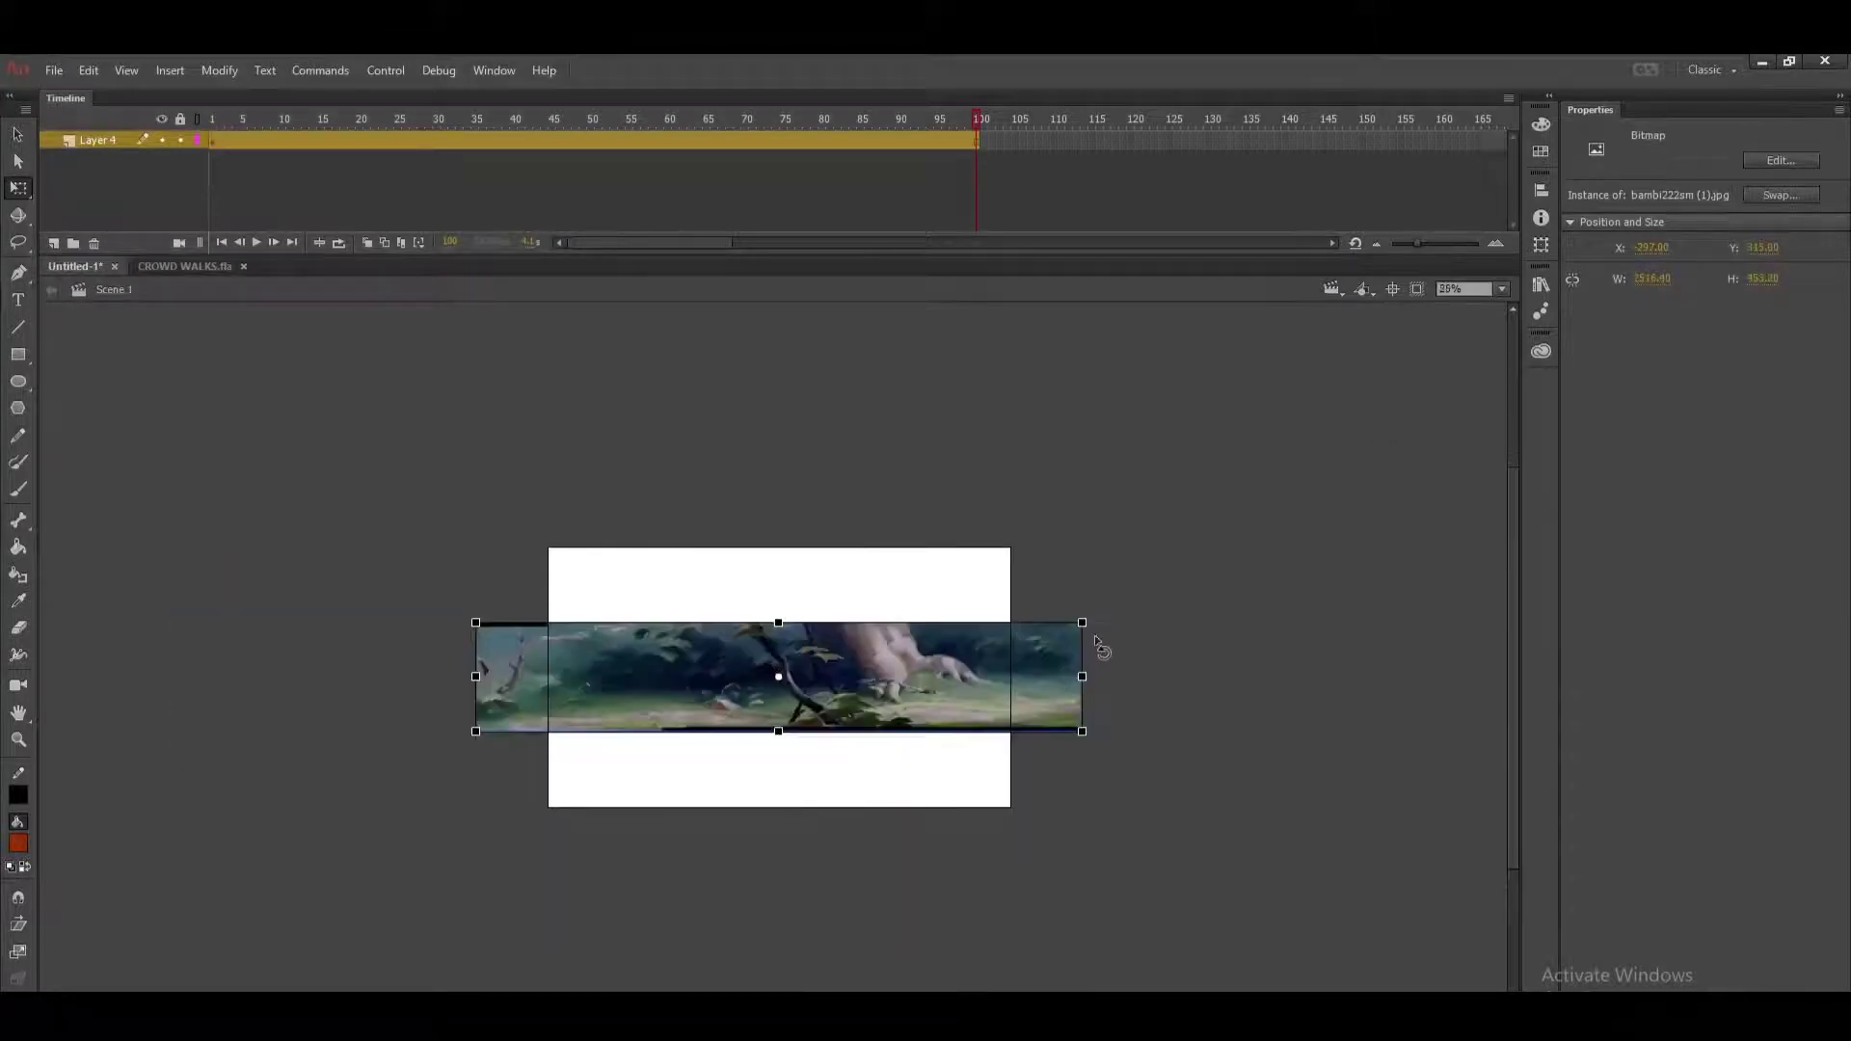
drag(1083, 623, 1519, 367)
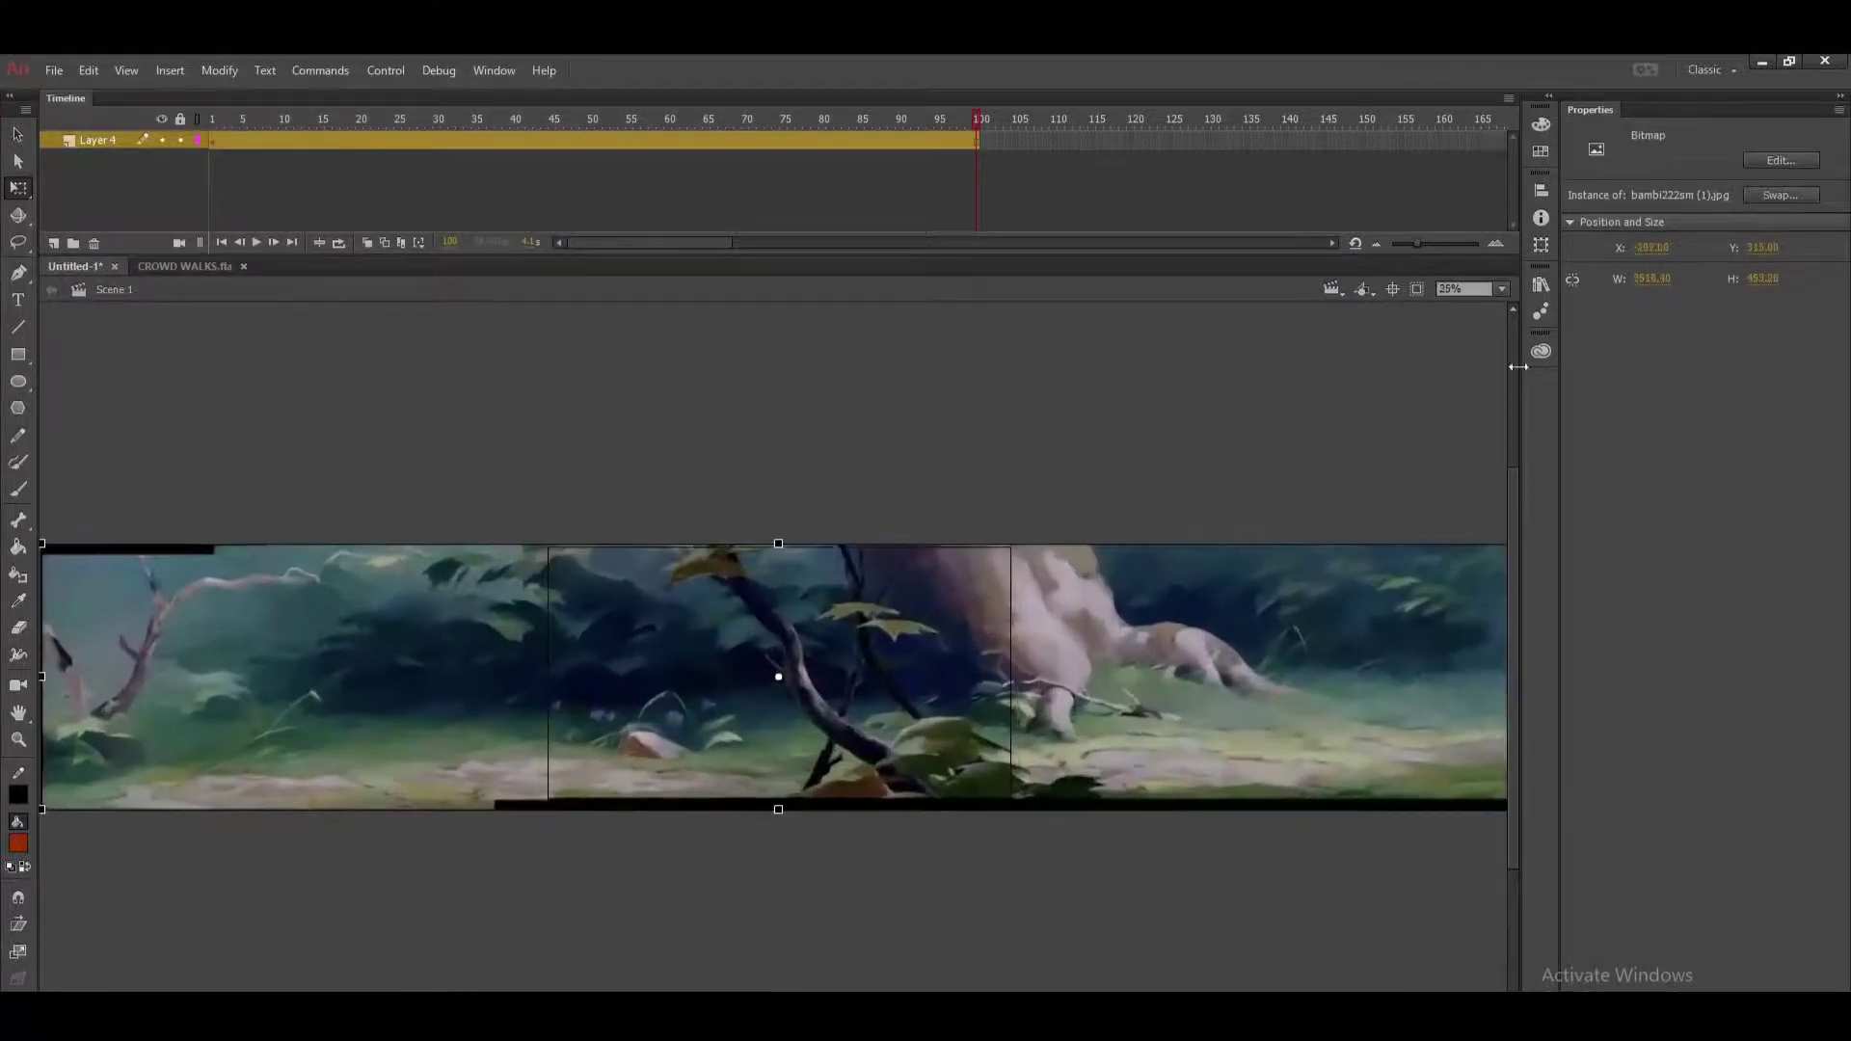
Center the forest picture horizontally and vertically on the stage at frame 1.
click(700, 527)
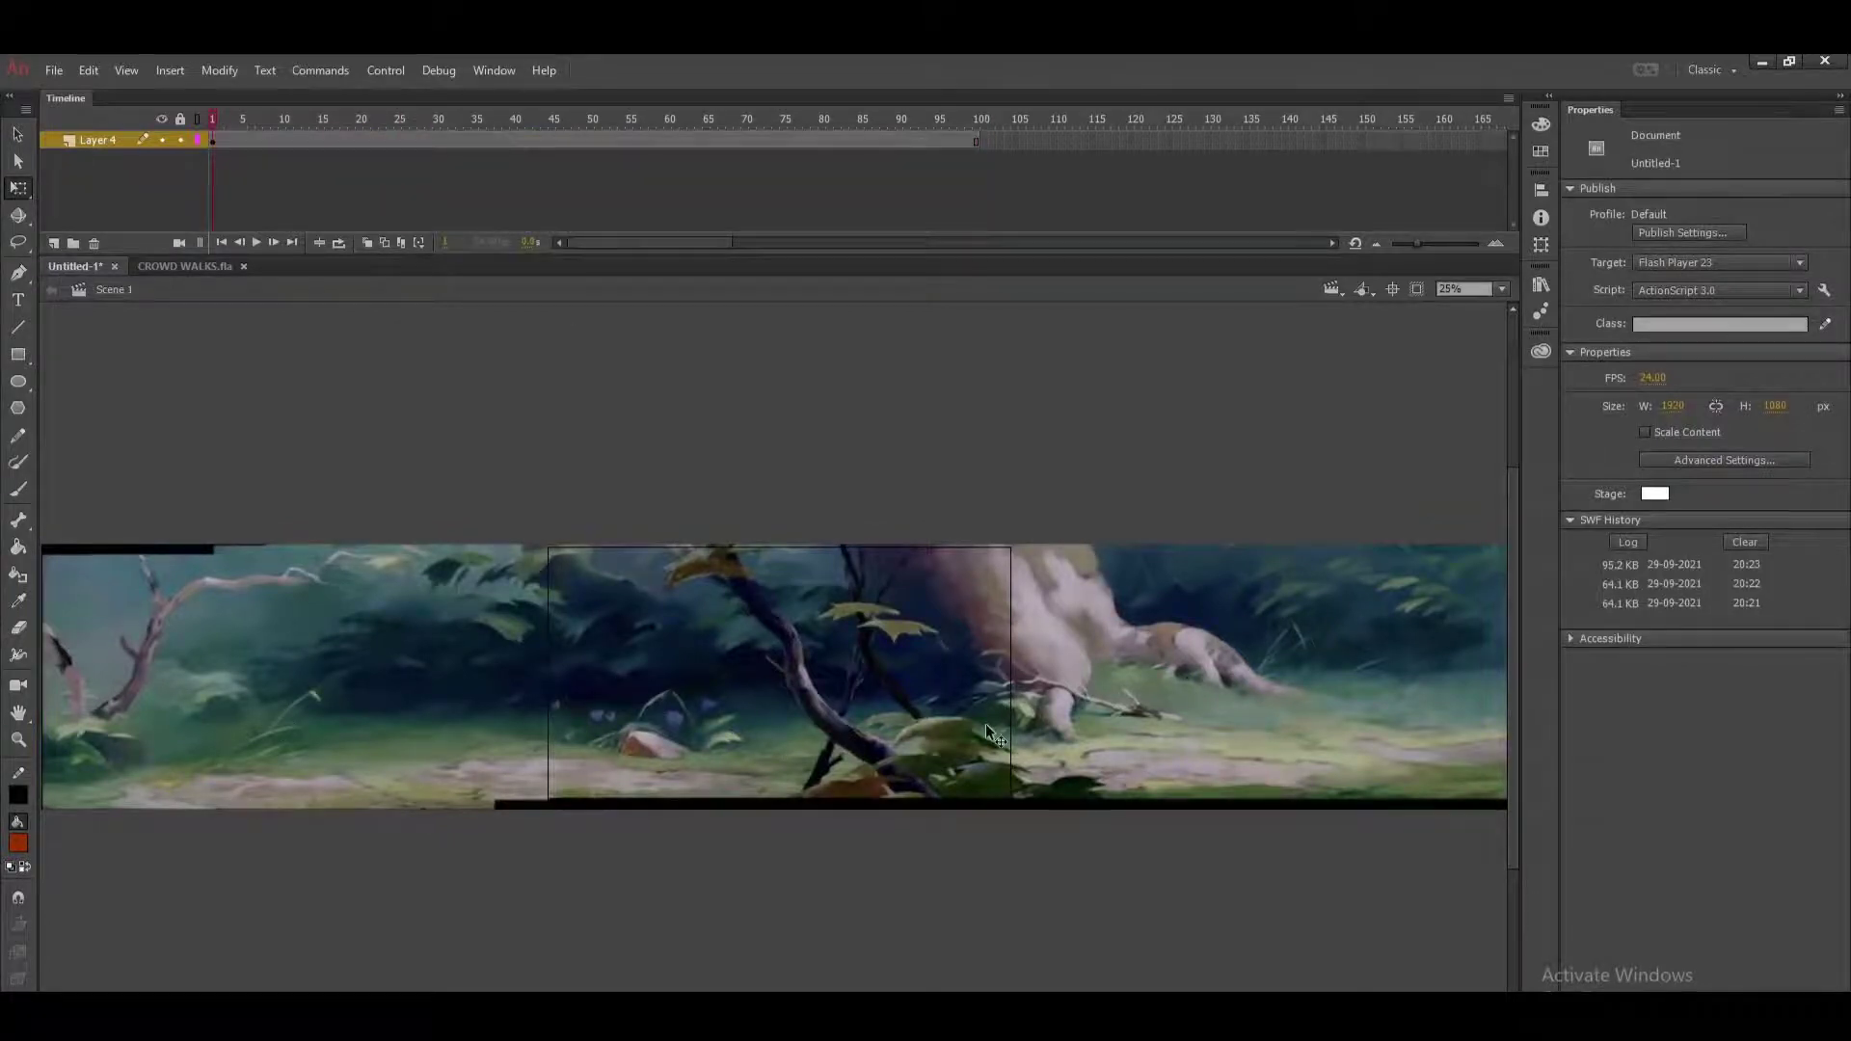
key(ctrl+minus)
drag(808, 691, 820, 825)
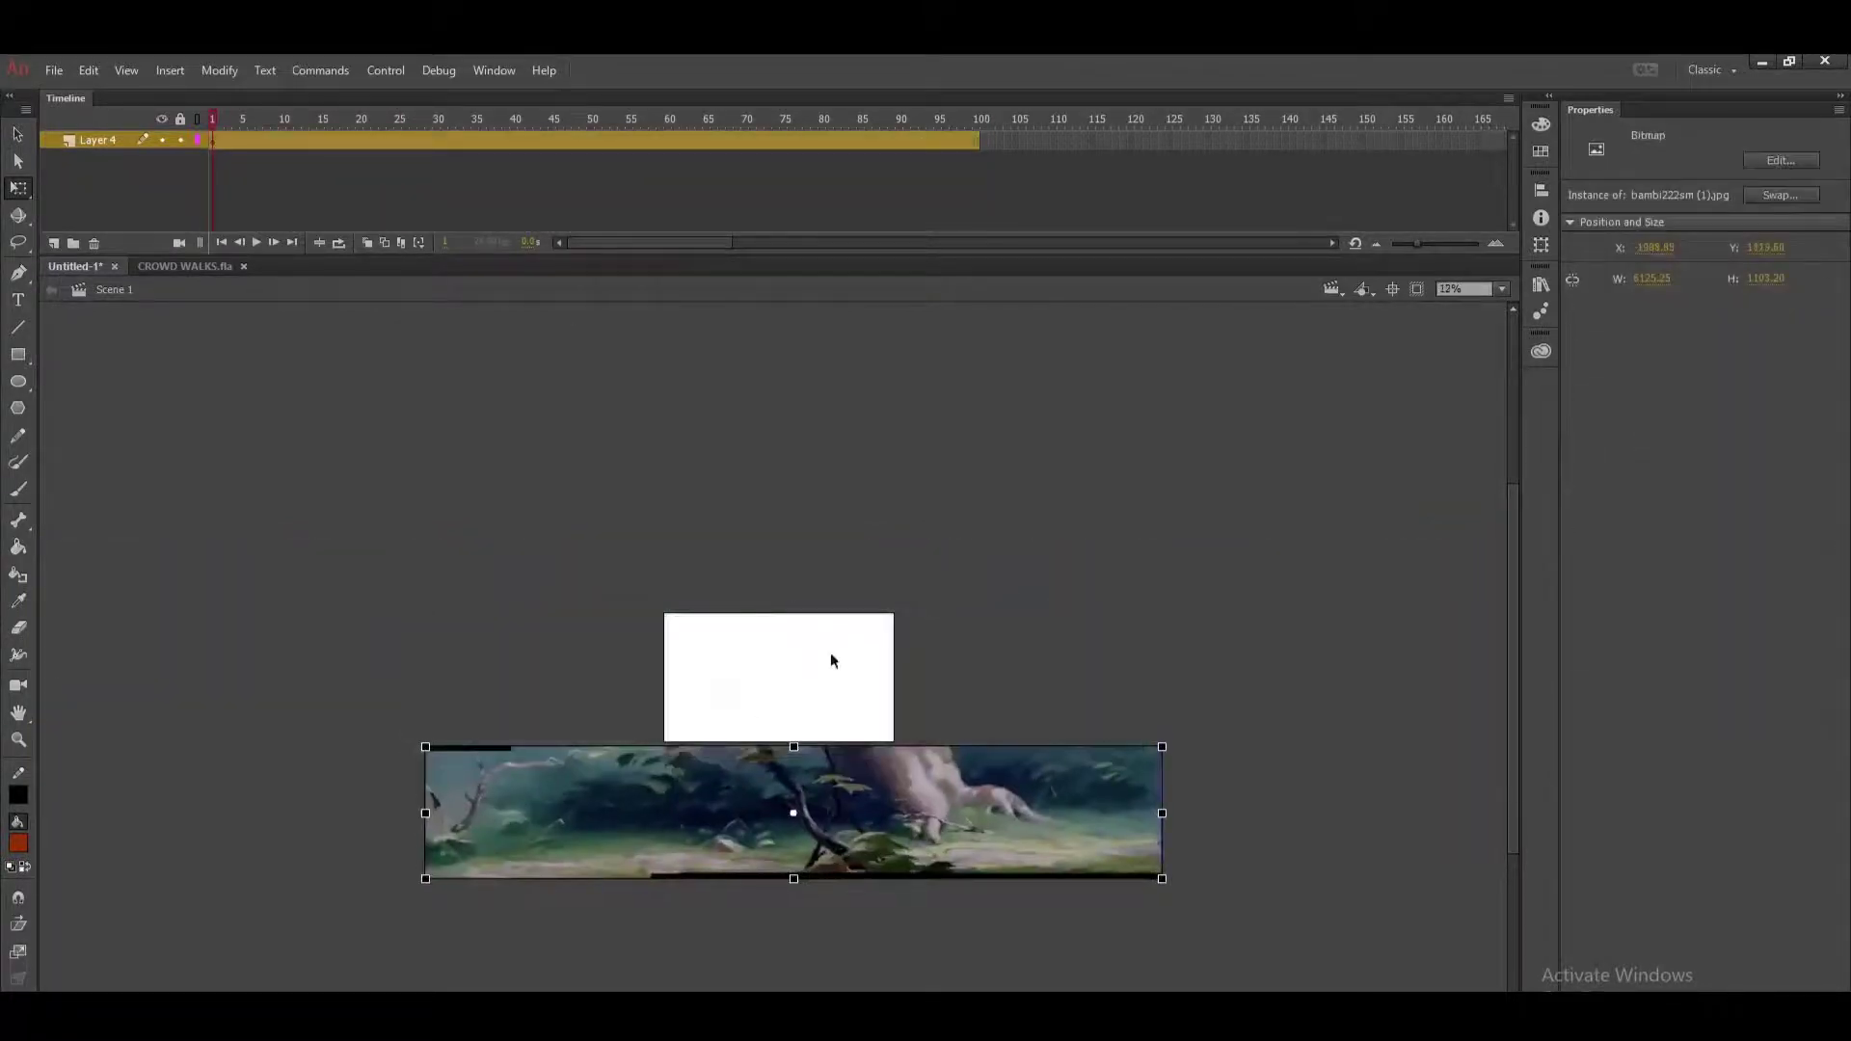
key(ctrl+alt+2)
key(ctrl+alt+5)
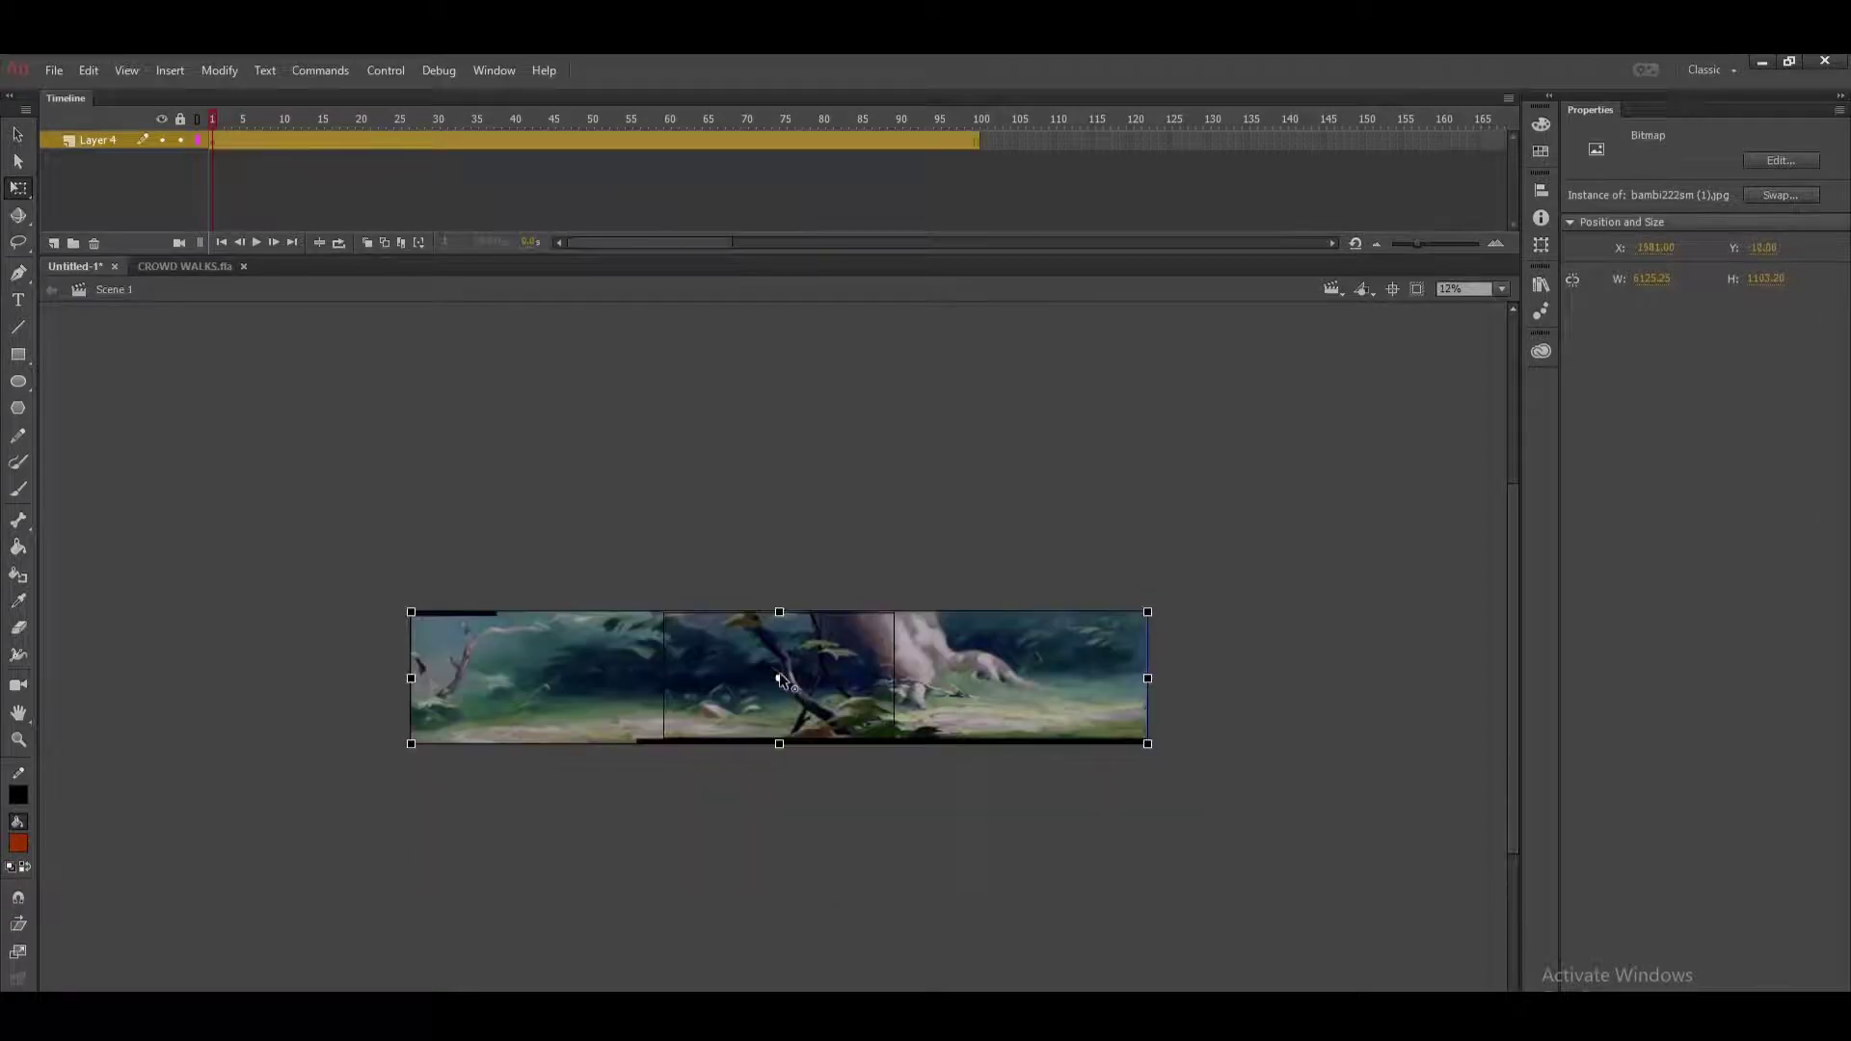
key(ctrl+equal)
Create a classic tween on the forest picture's layer and add an end keyframe at frame 100.
click(739, 142)
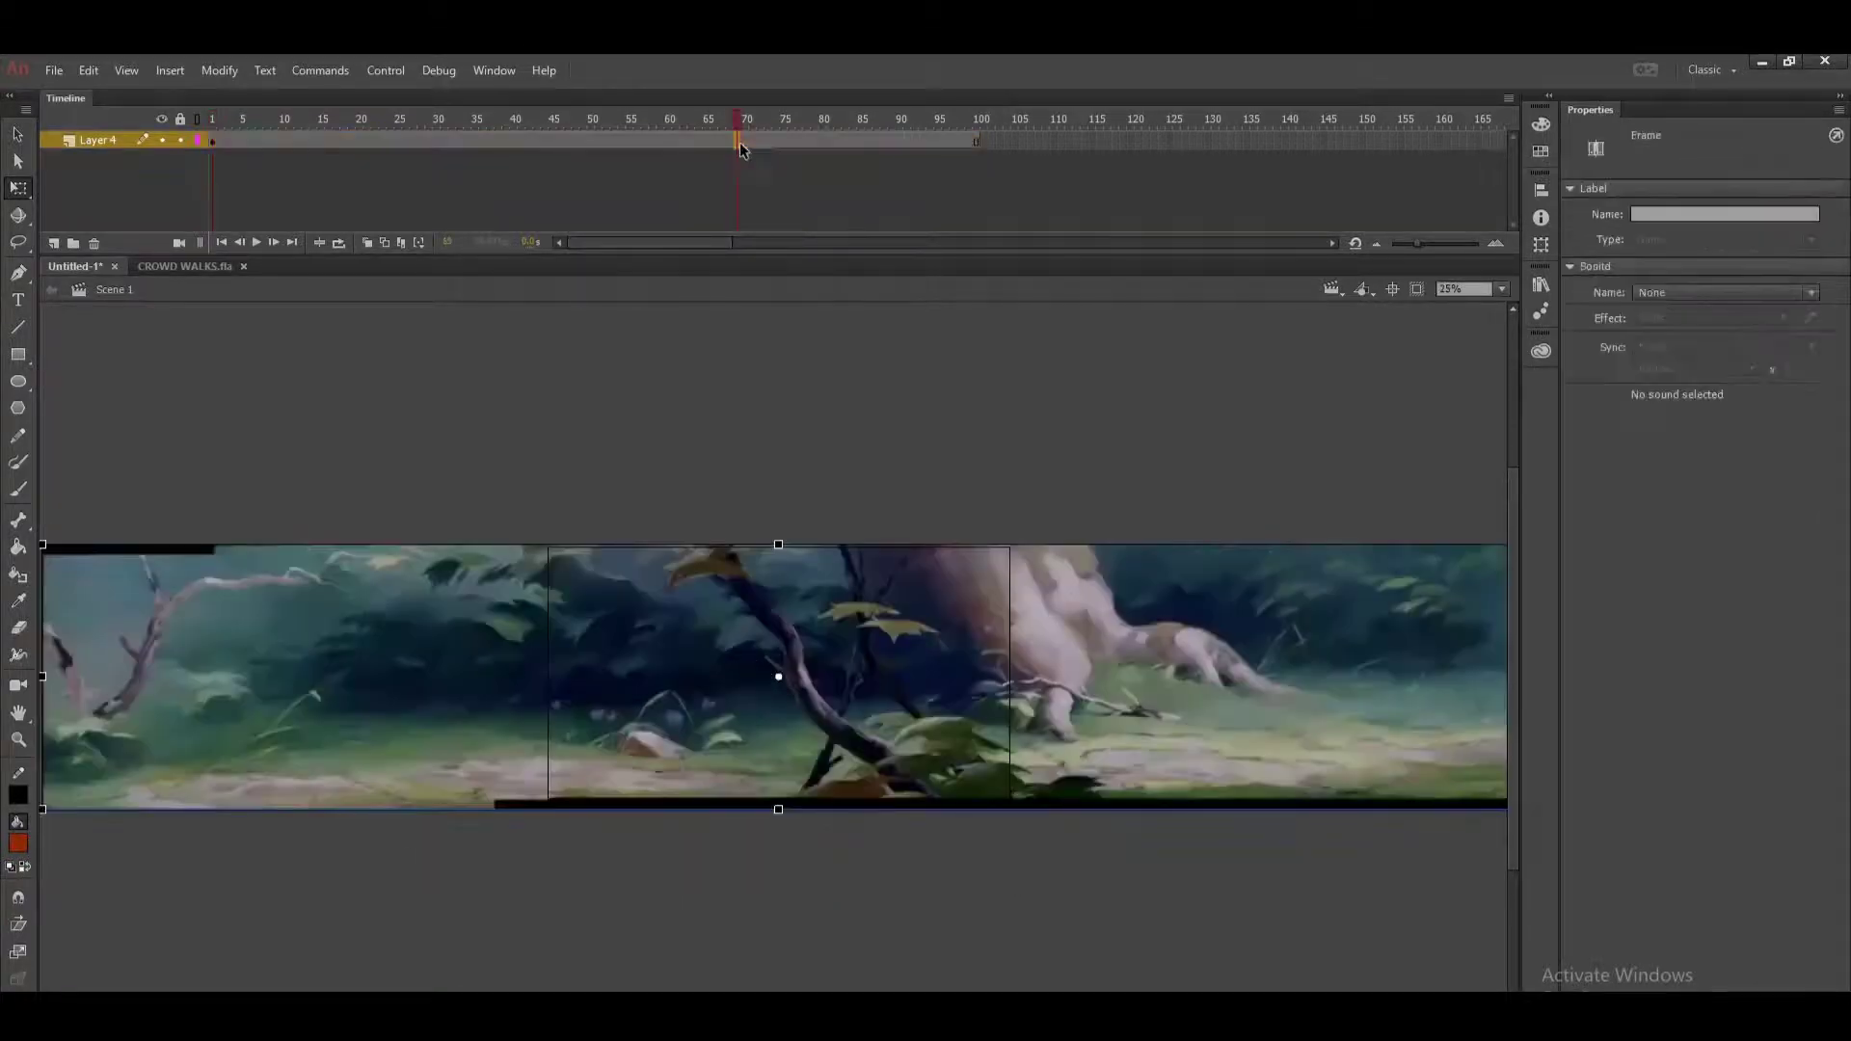
right_click(739, 142)
click(781, 203)
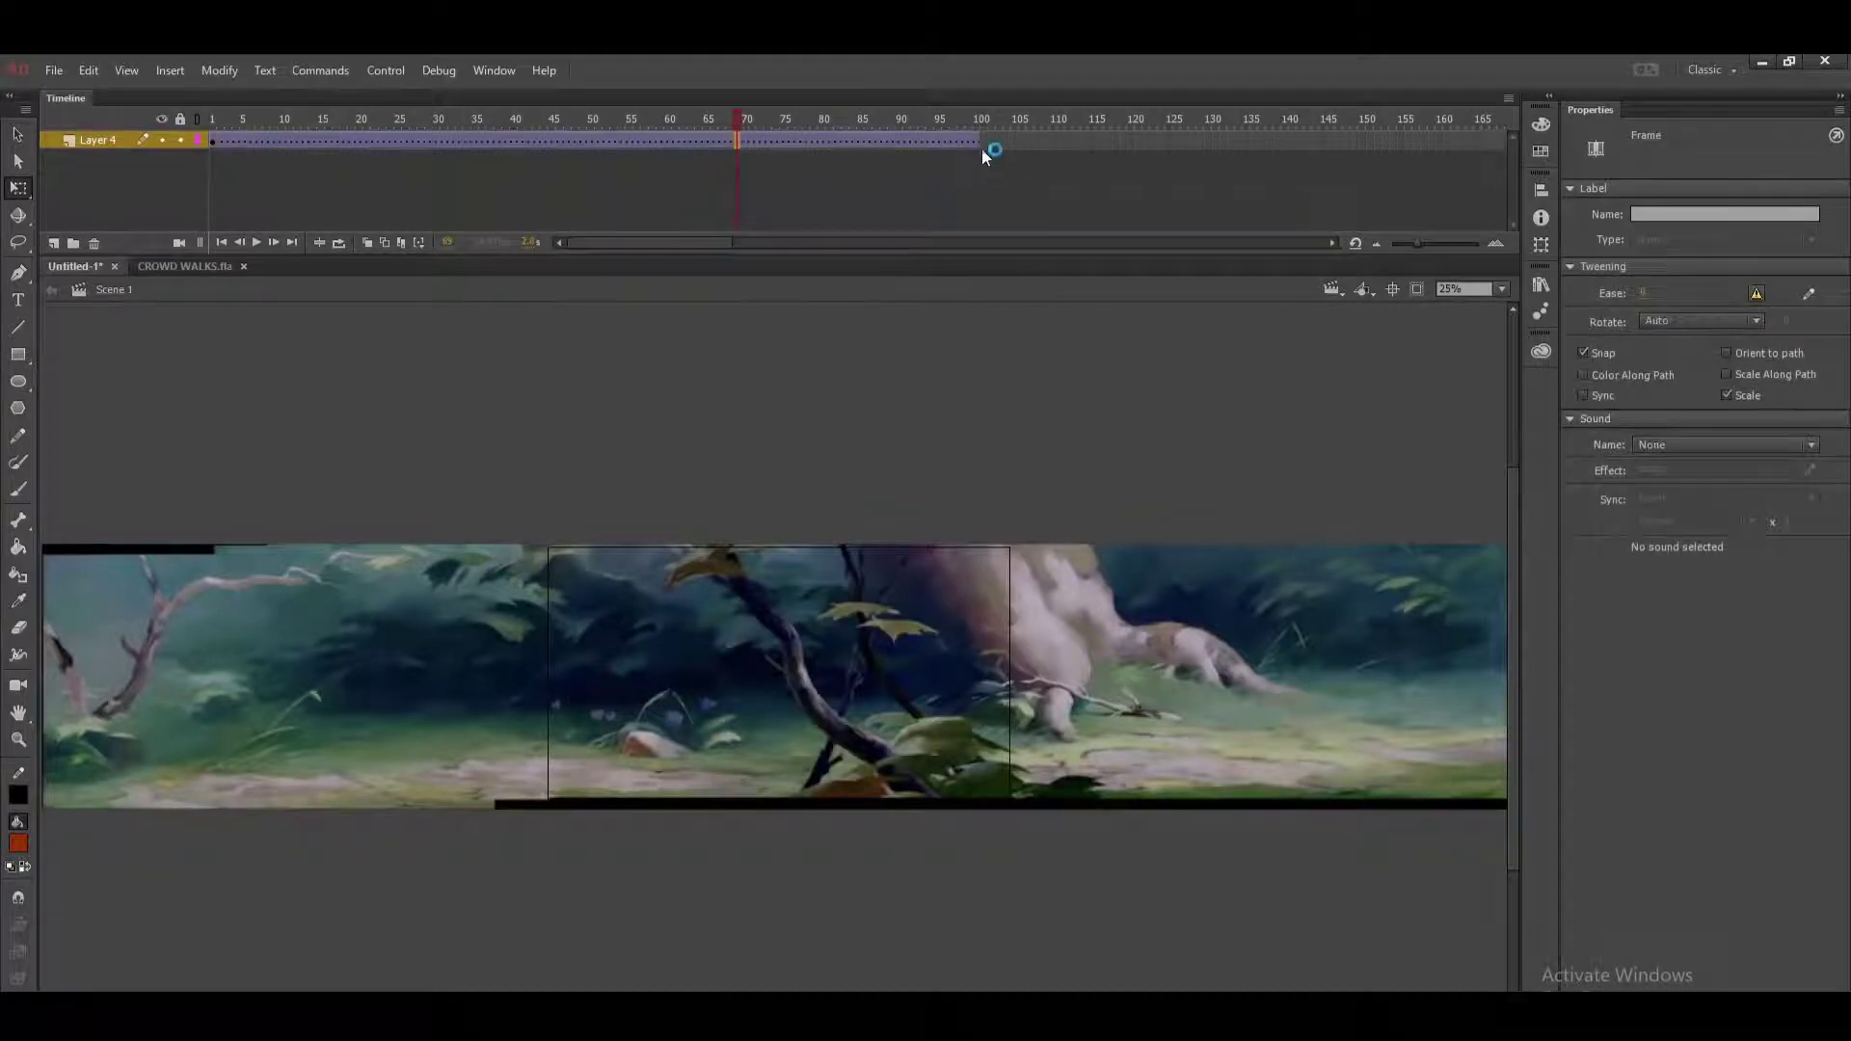
drag(974, 140, 976, 140)
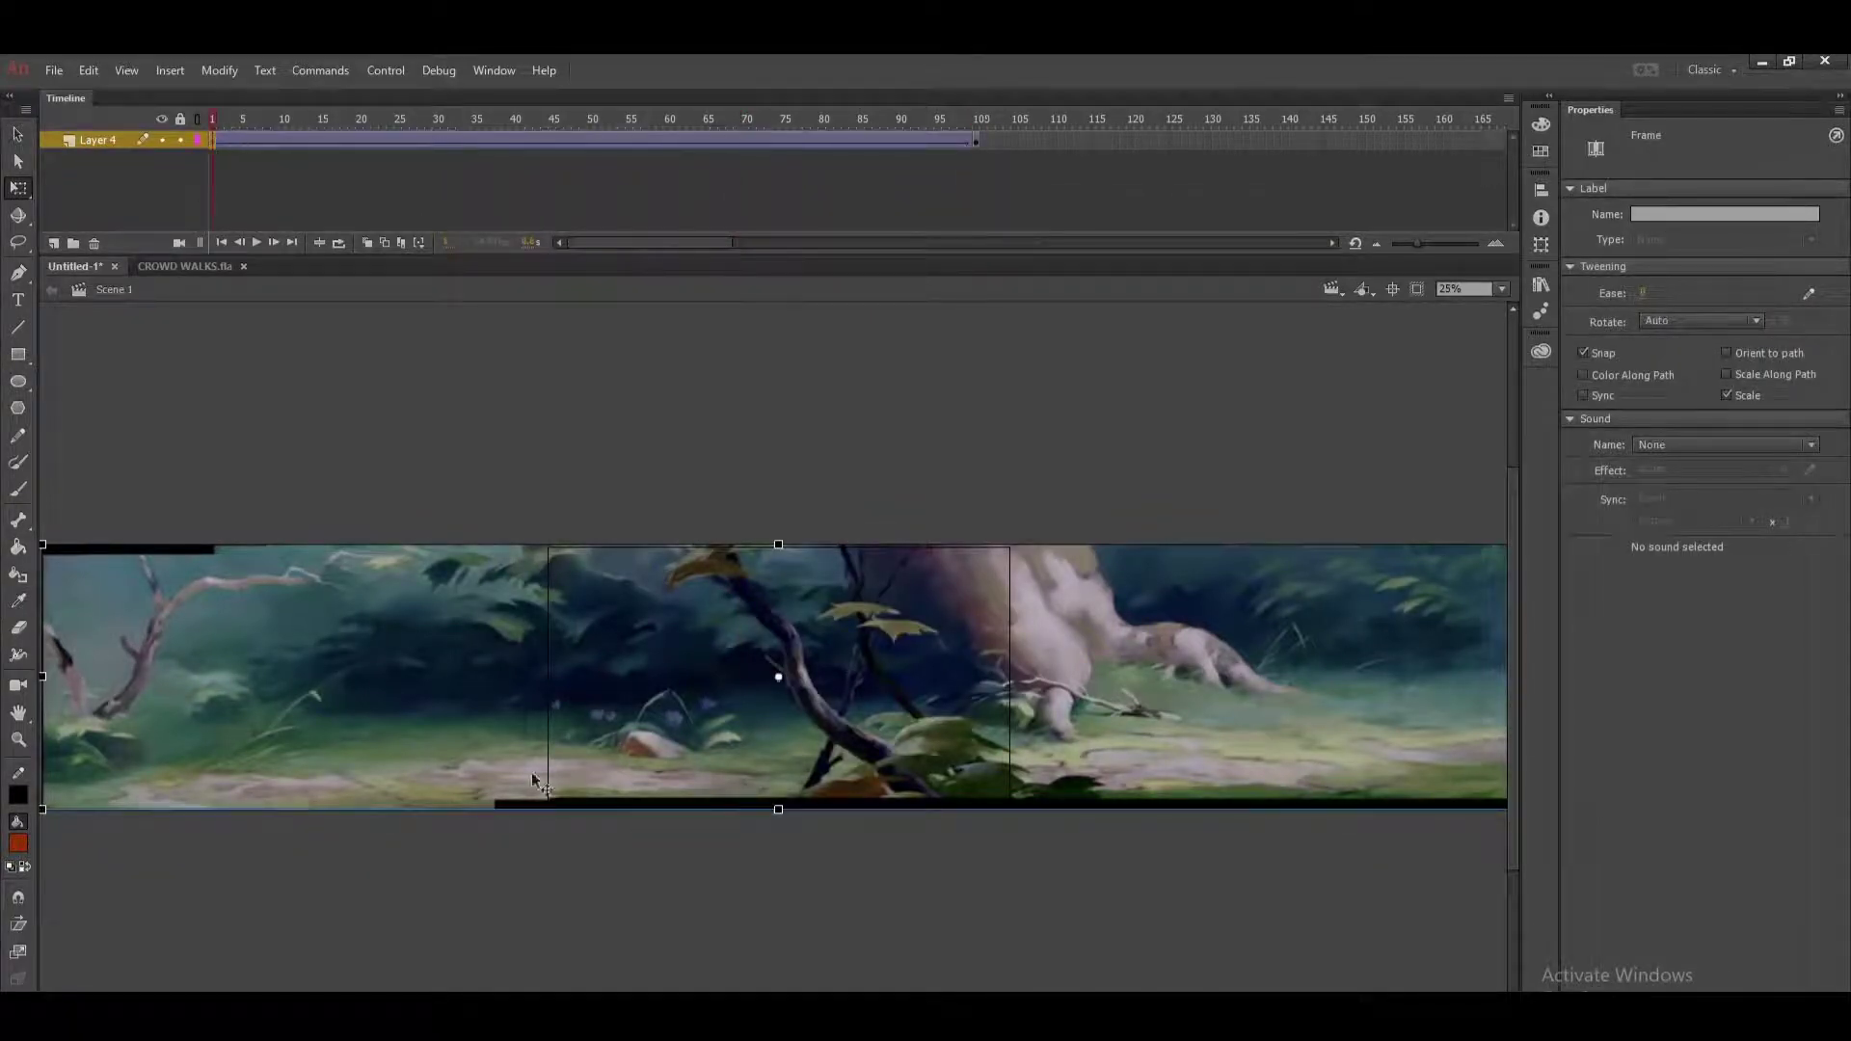
Place the forest picture's left end over the stage at frame 1 and its right end over the stage at frame 100.
drag(255, 743, 745, 737)
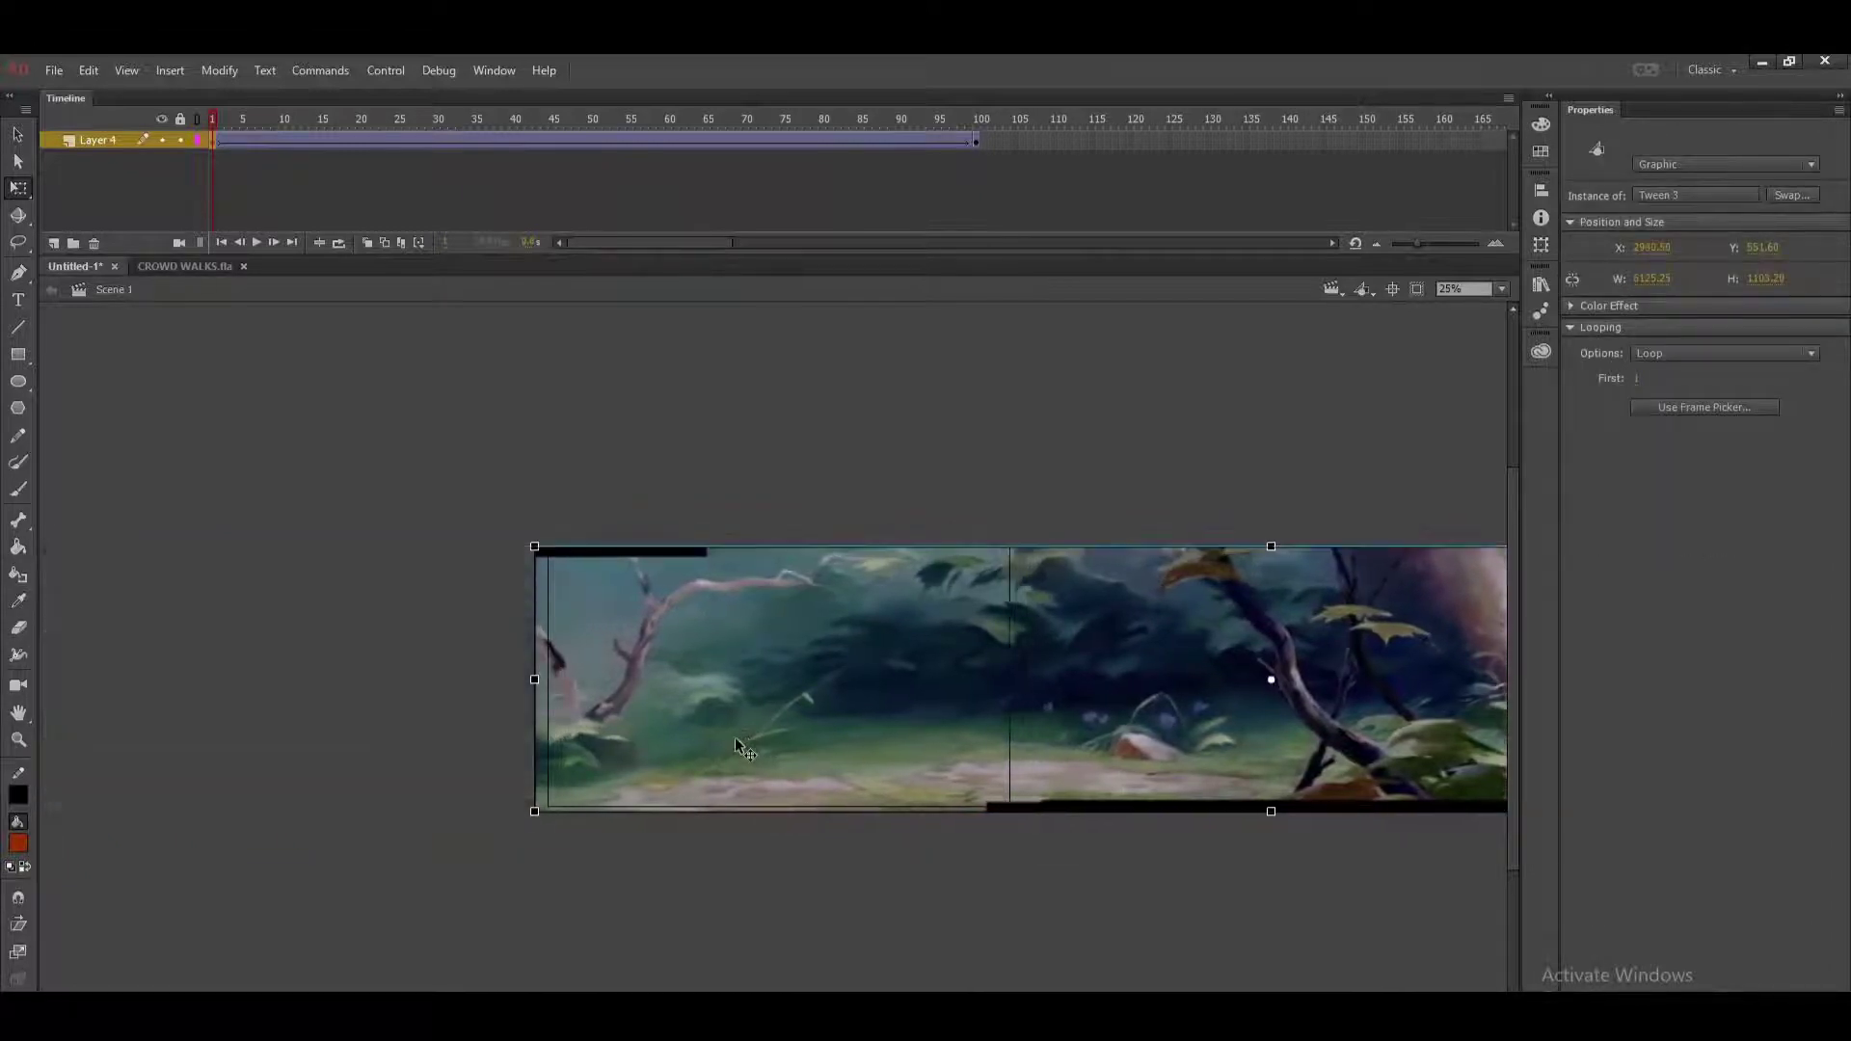
click(979, 143)
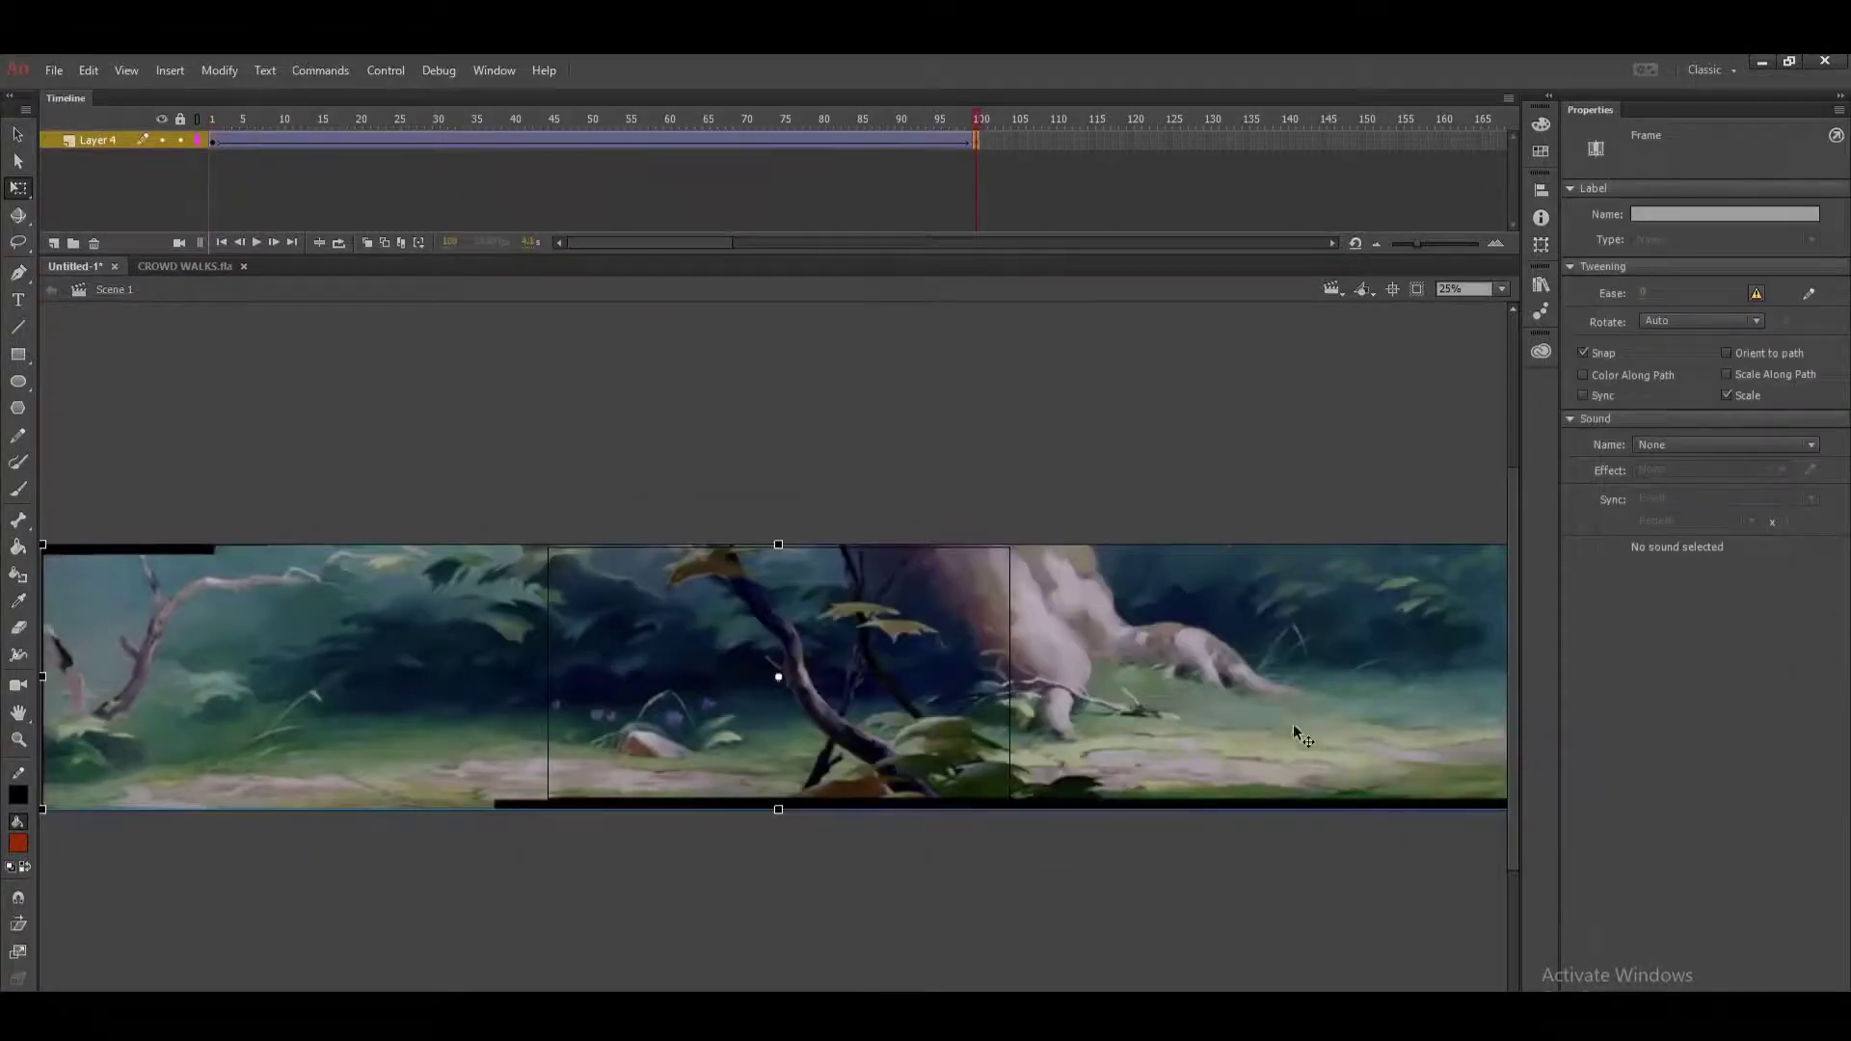
drag(1301, 736, 813, 718)
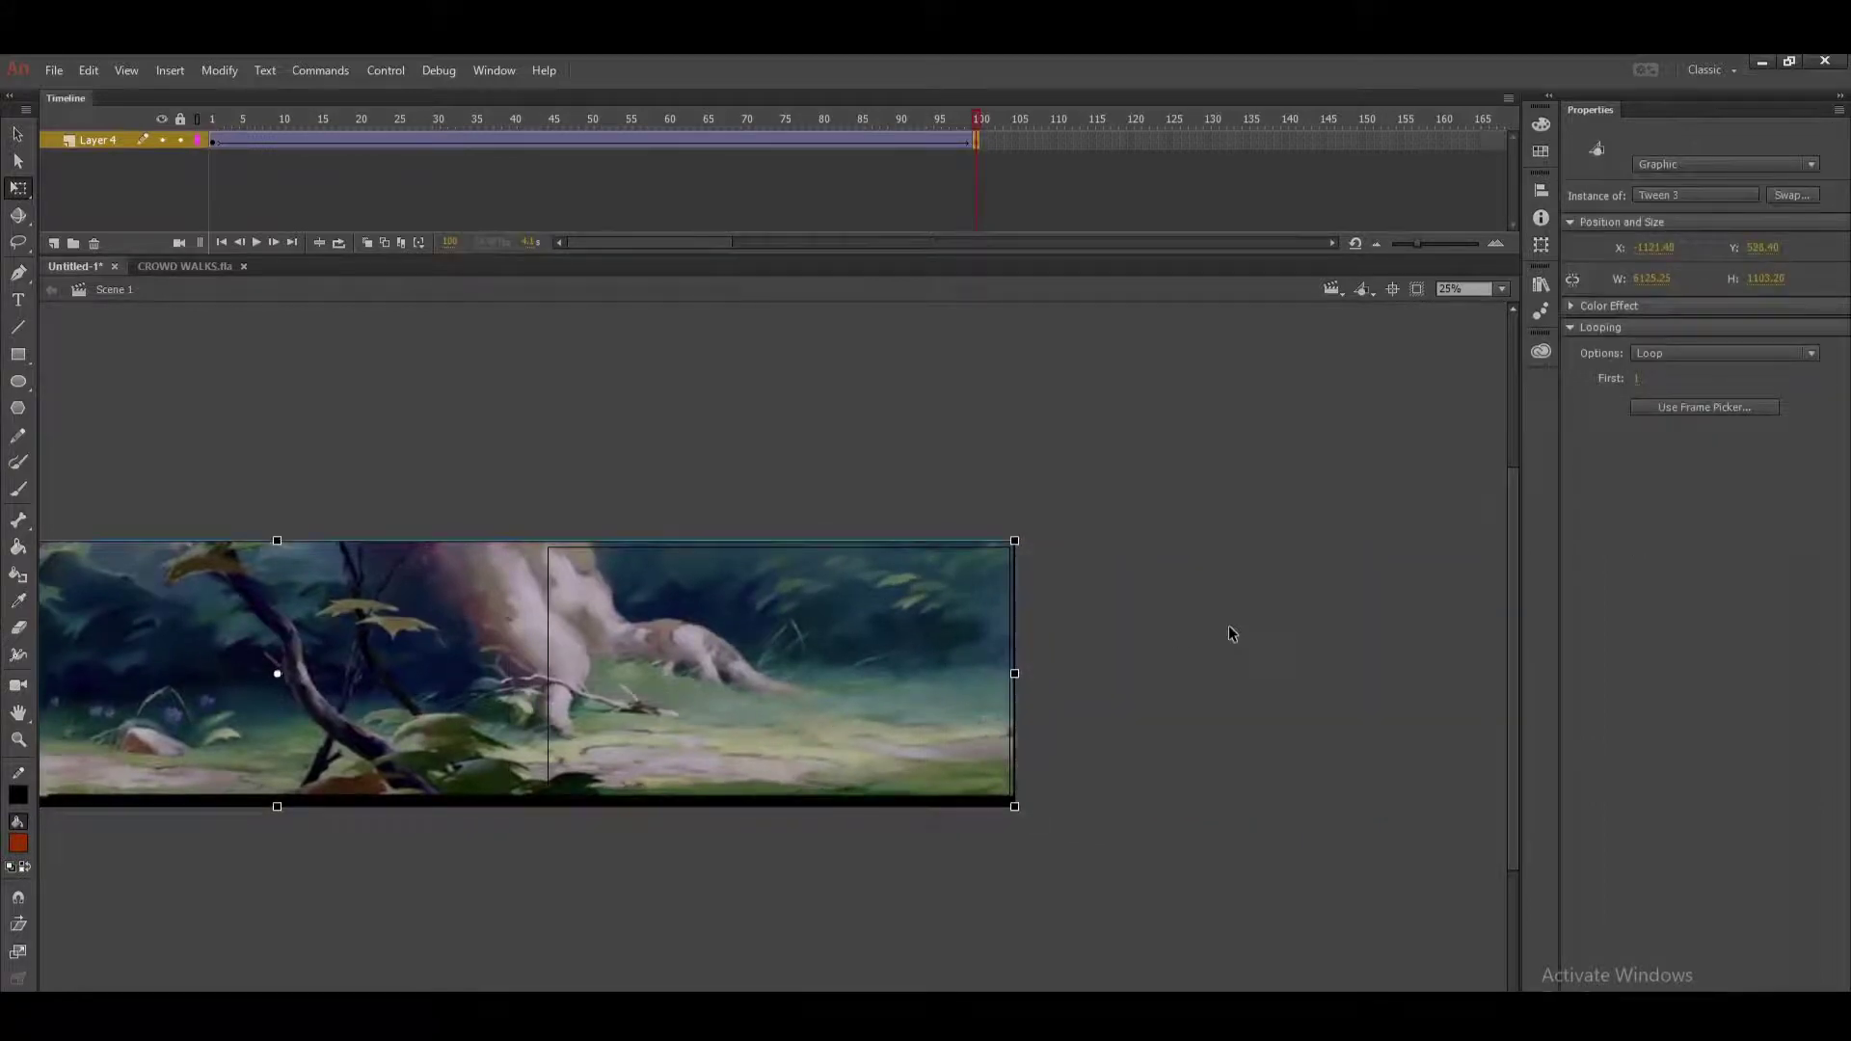
Preview the sideways pan across the forest, test the movie, and close the test window.
key(Return)
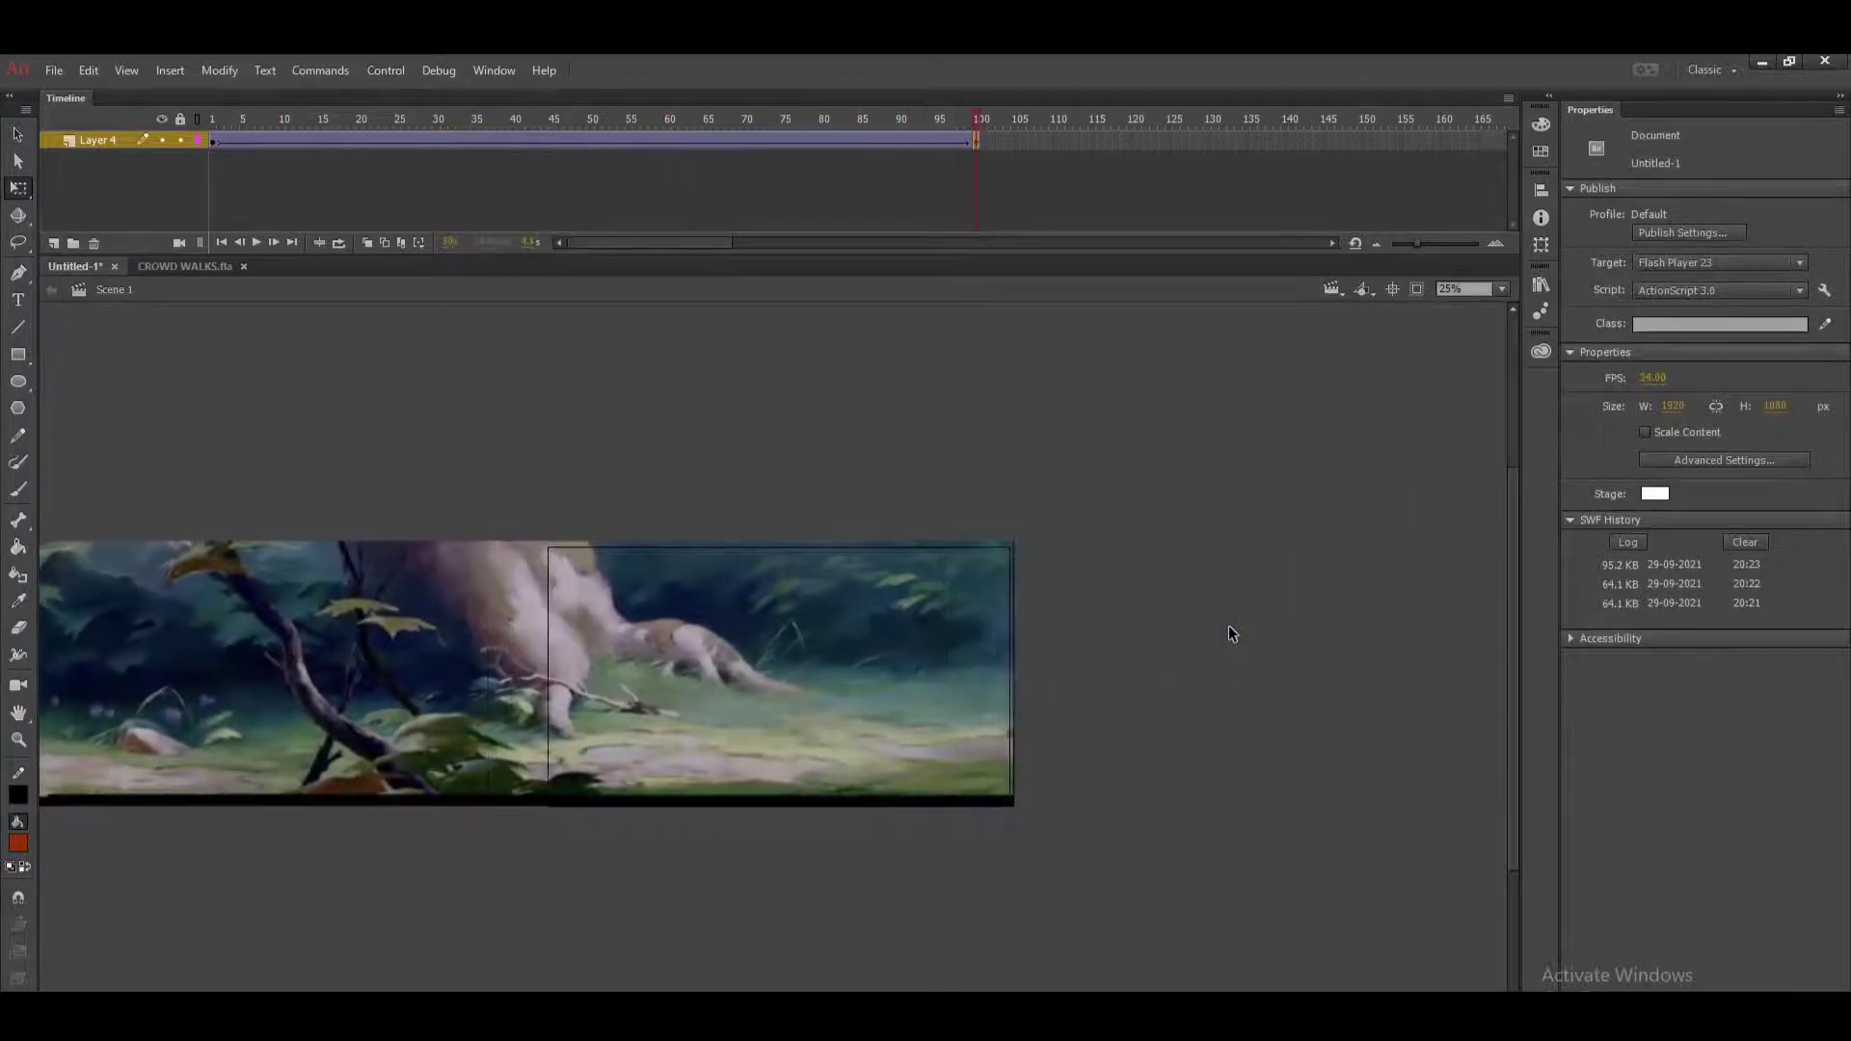
key(ctrl+Return)
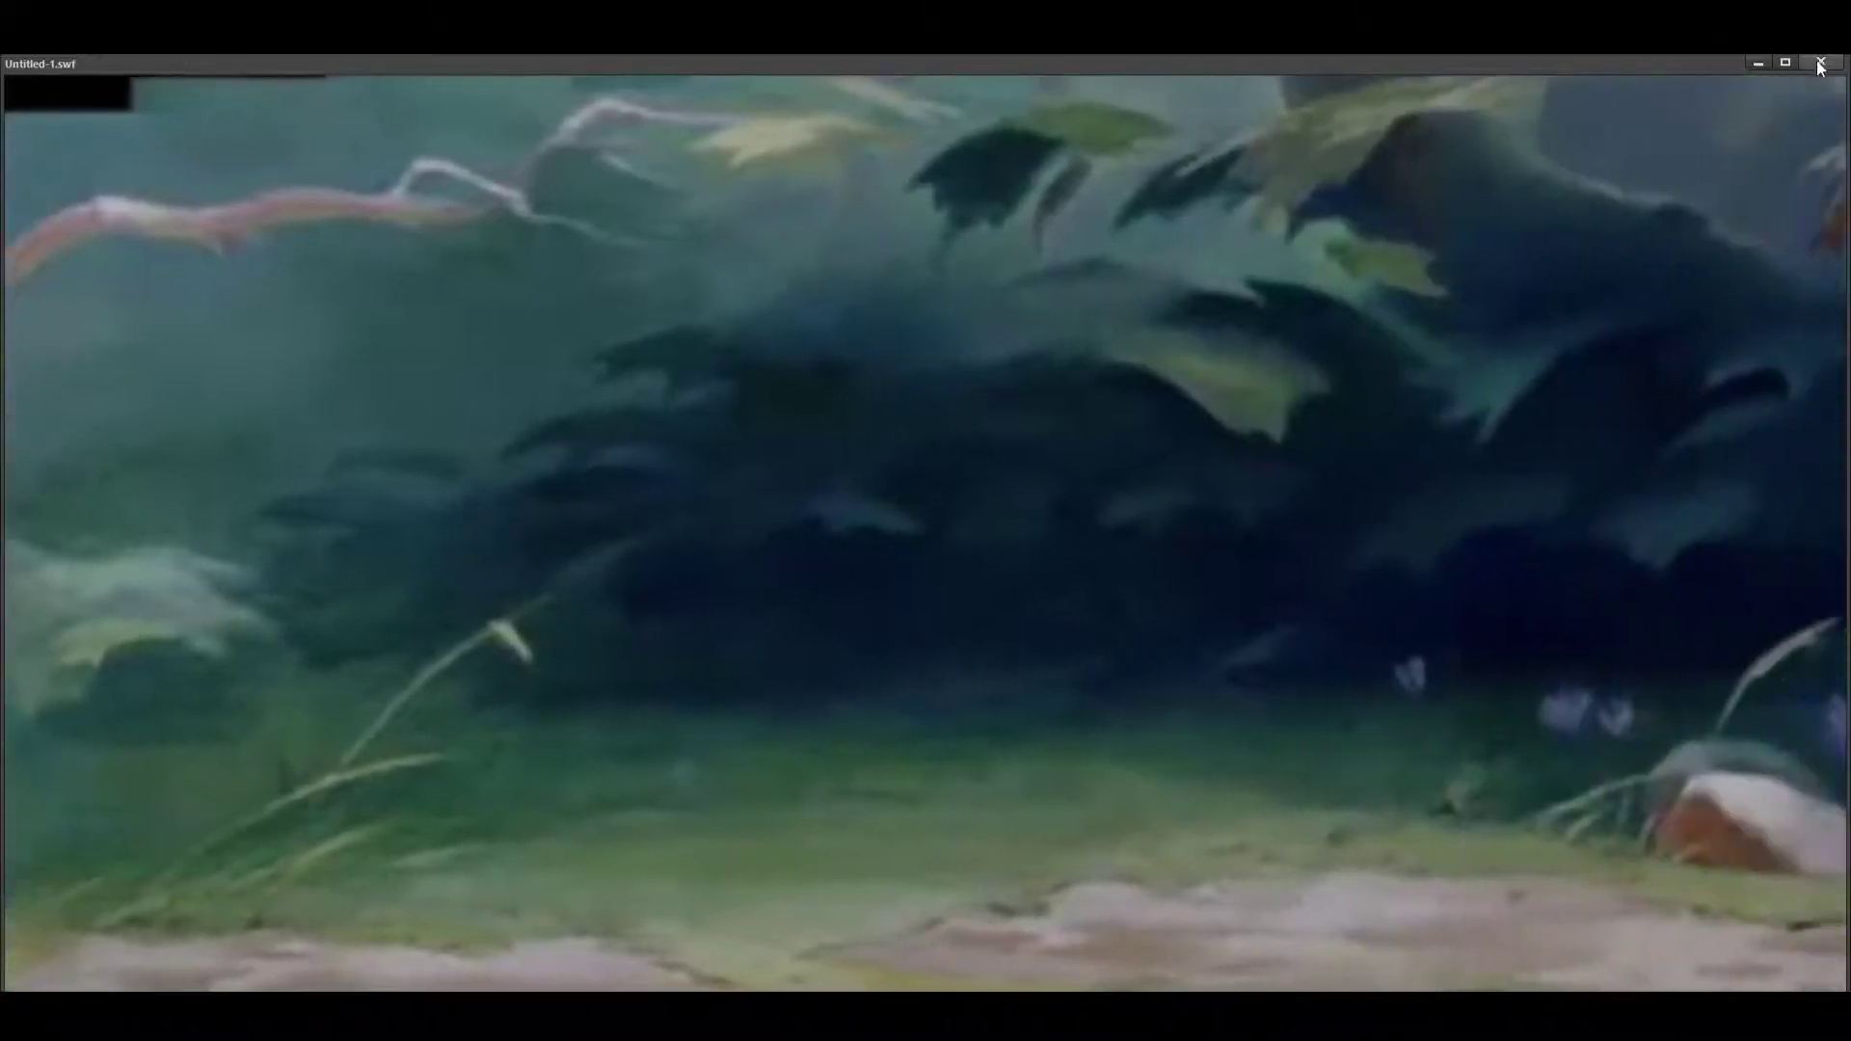
click(1821, 64)
Slow the pan by inserting frames mid-tween until it ends at frame 194, and test the movie again.
drag(785, 143, 426, 142)
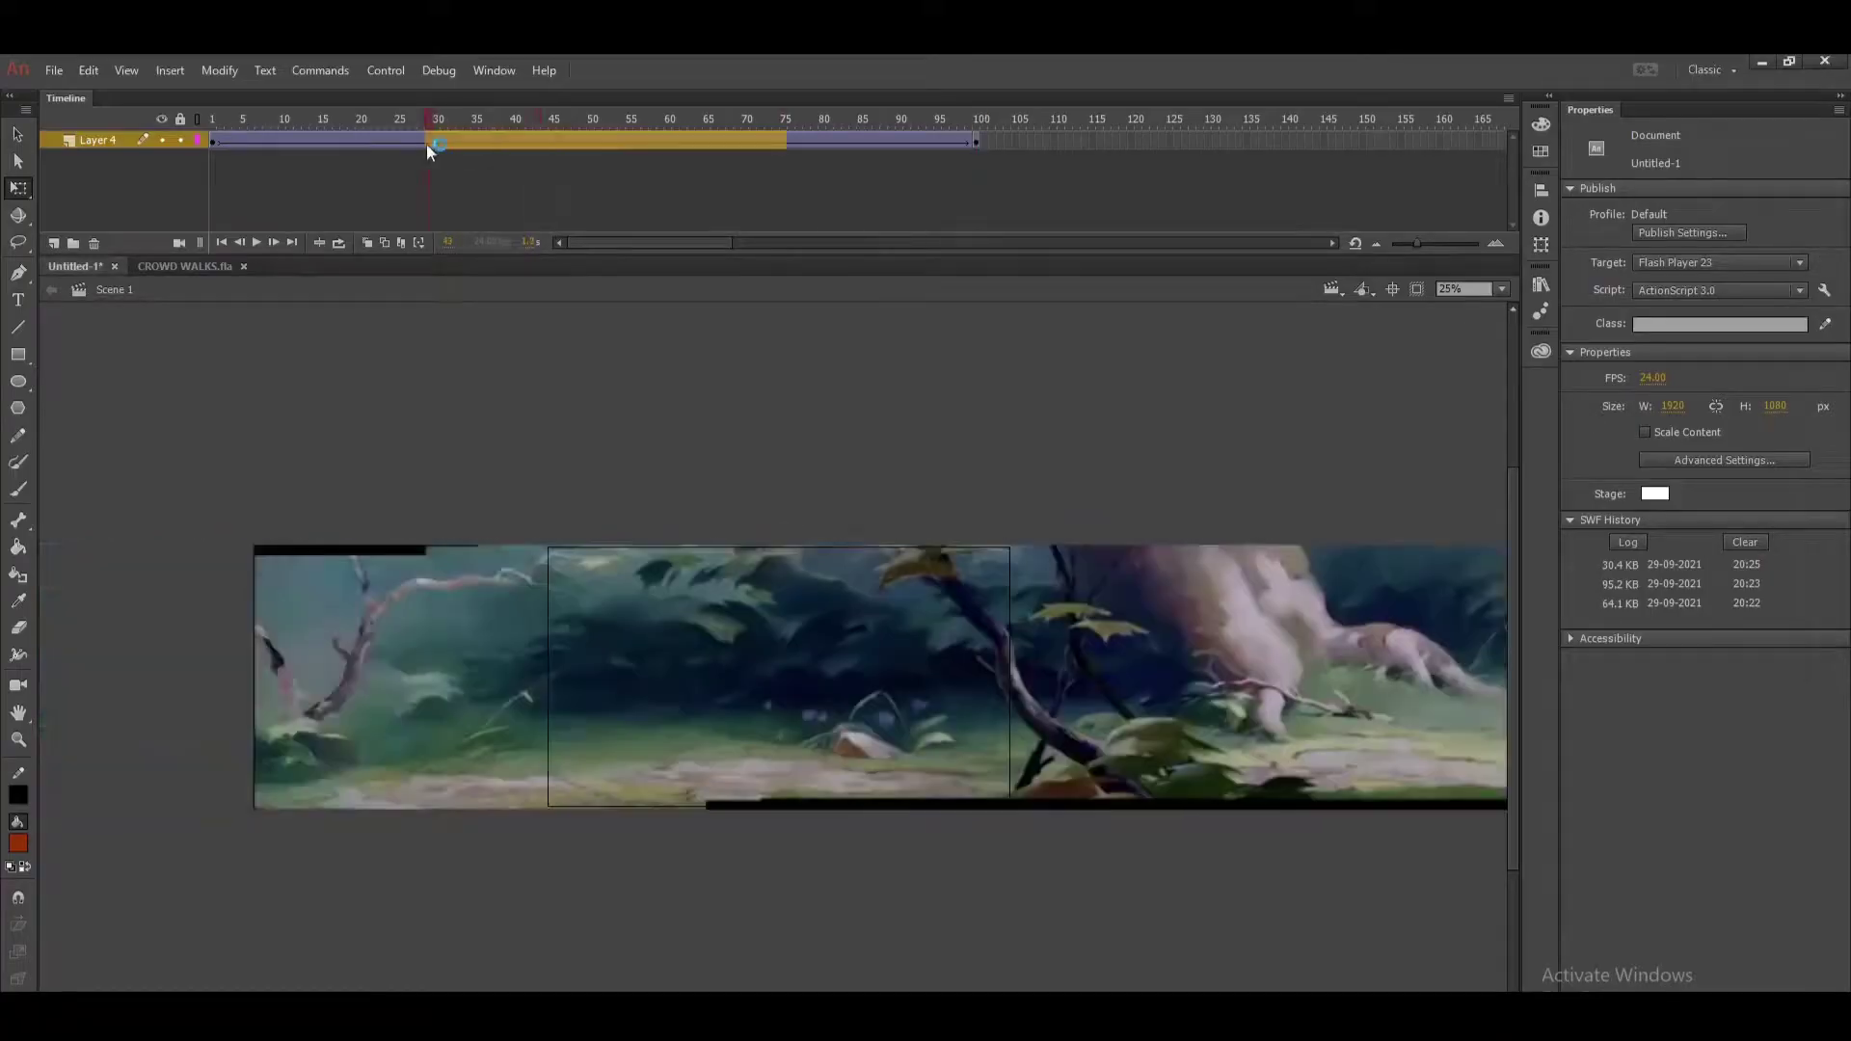
key(F5)
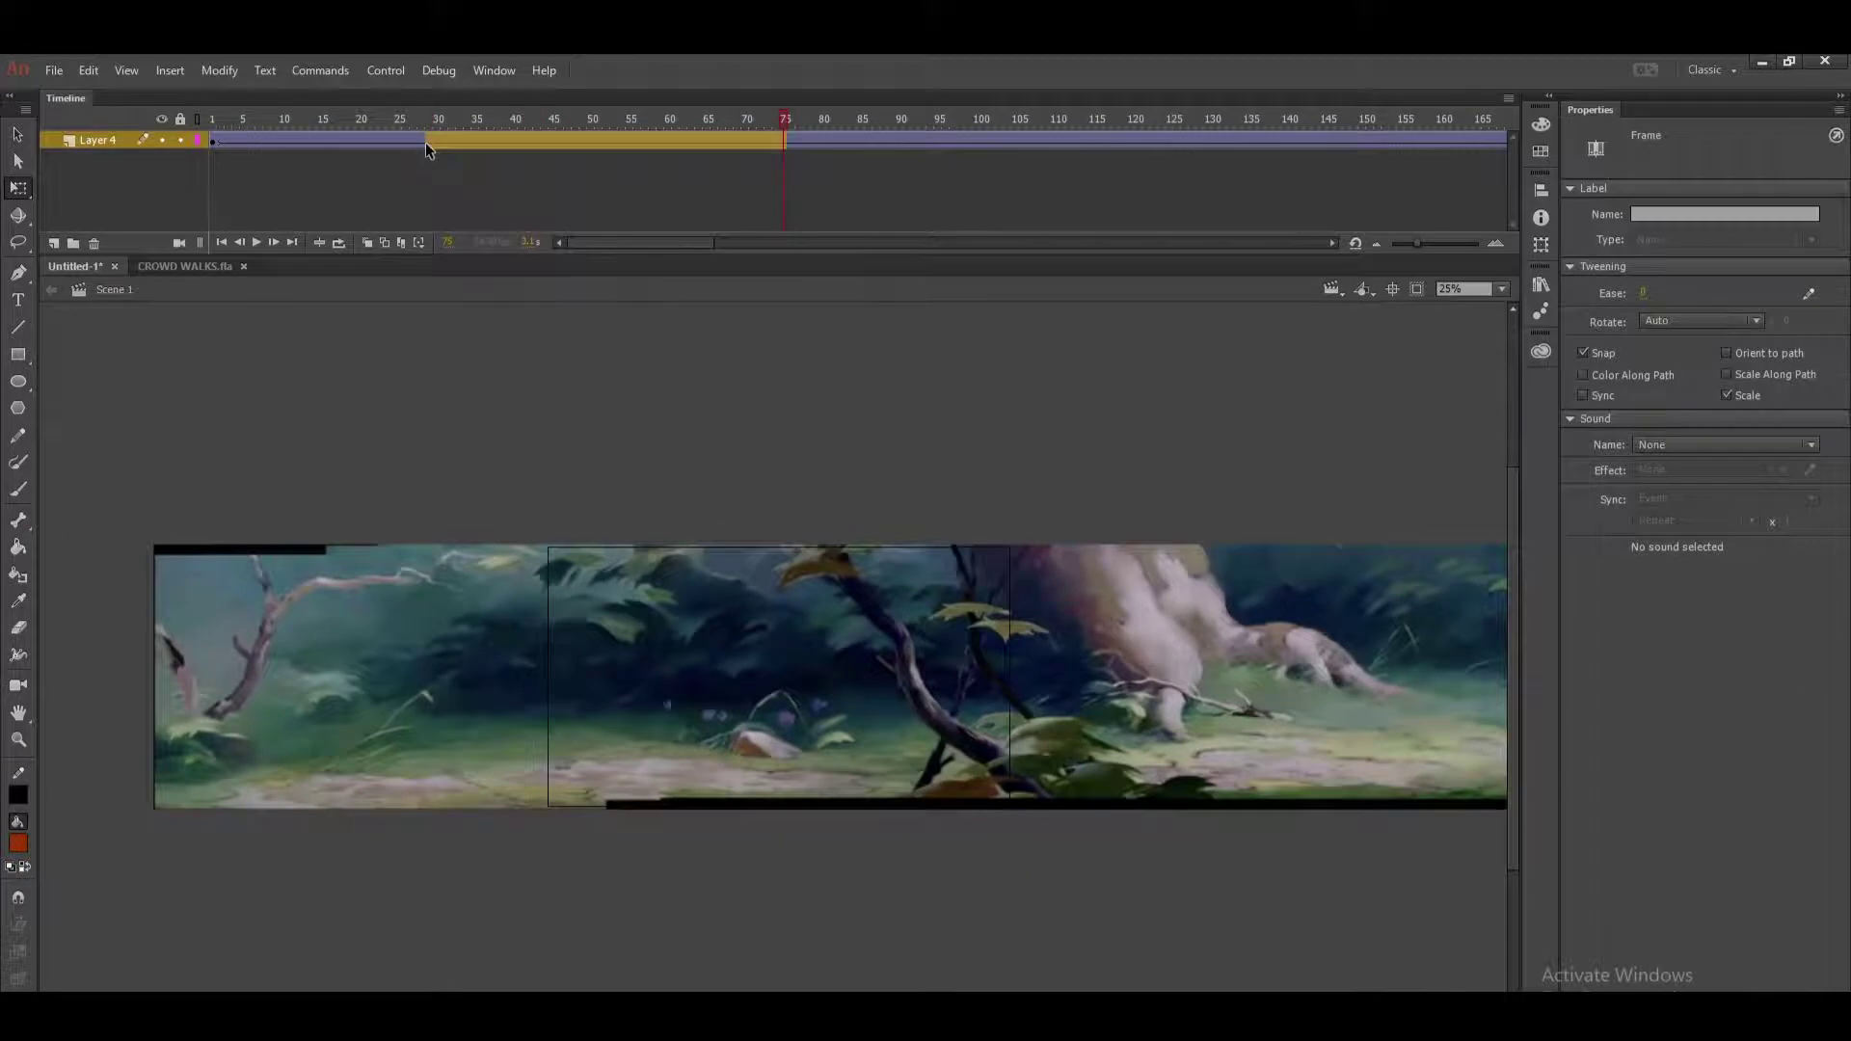
key(ctrl+Return)
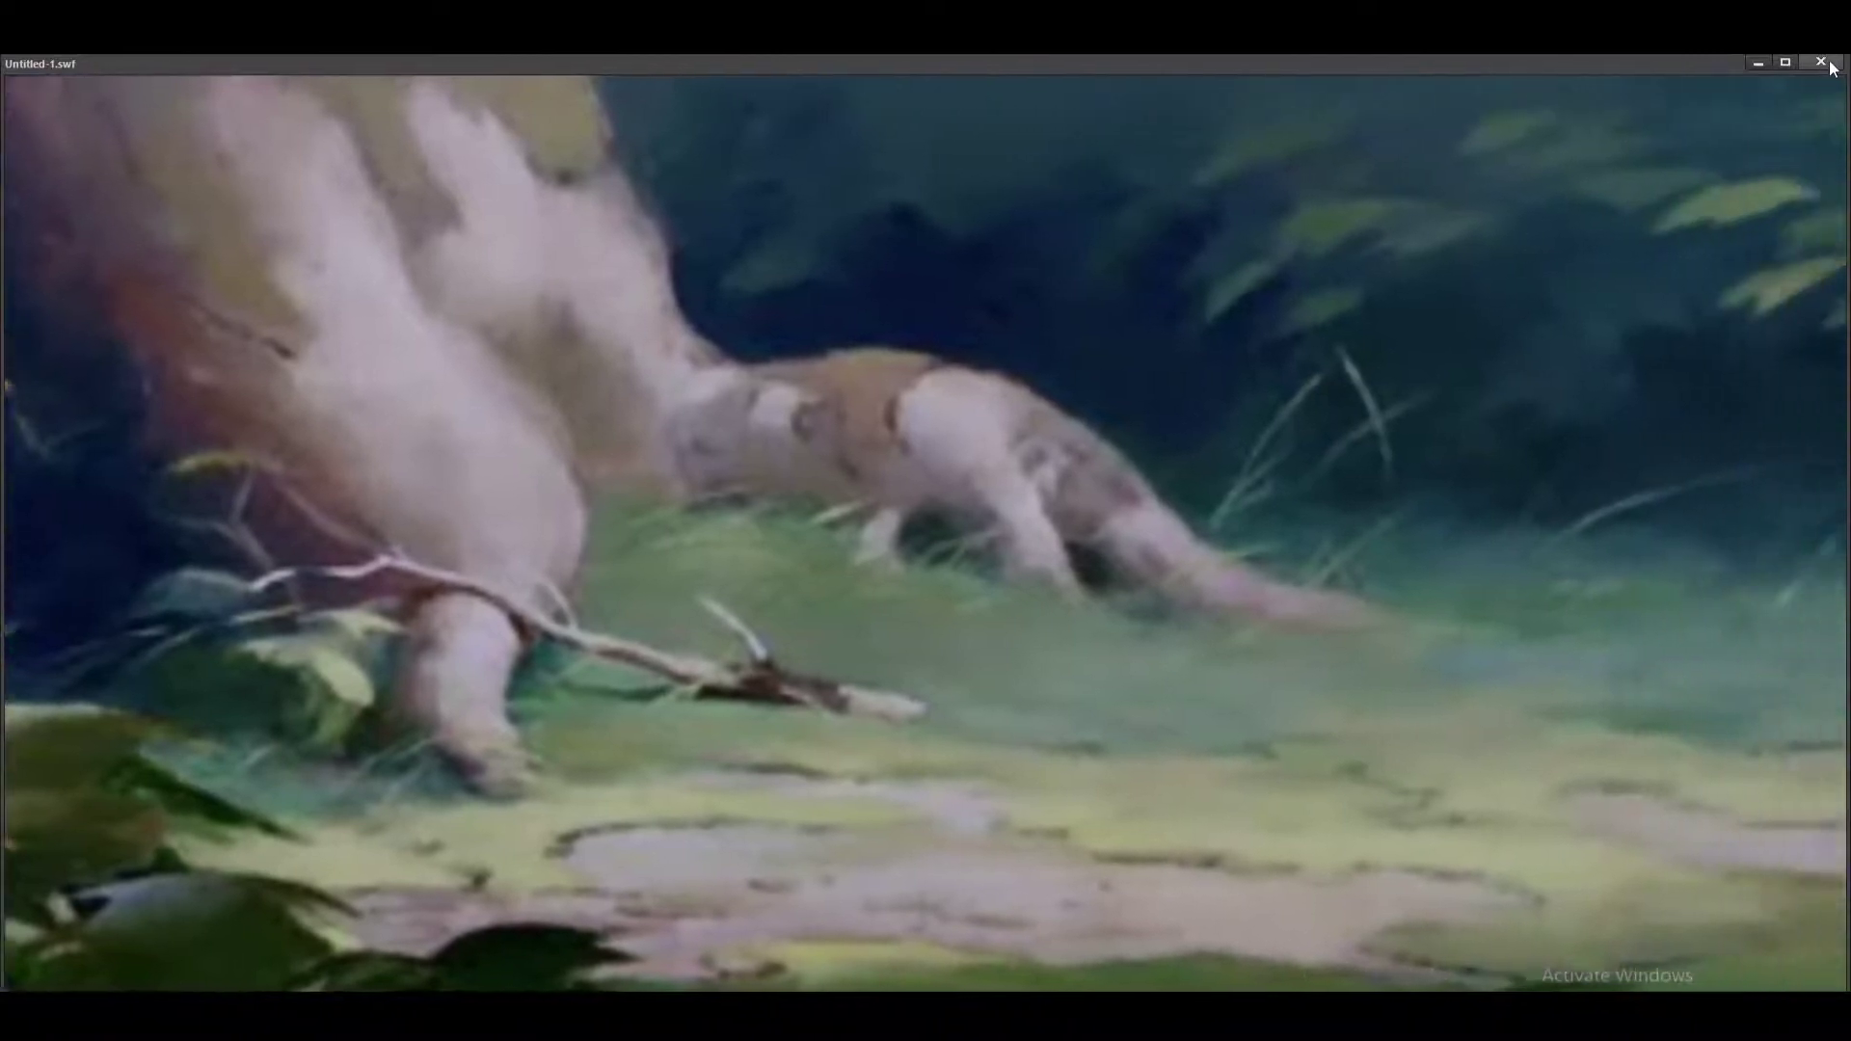
click(1832, 64)
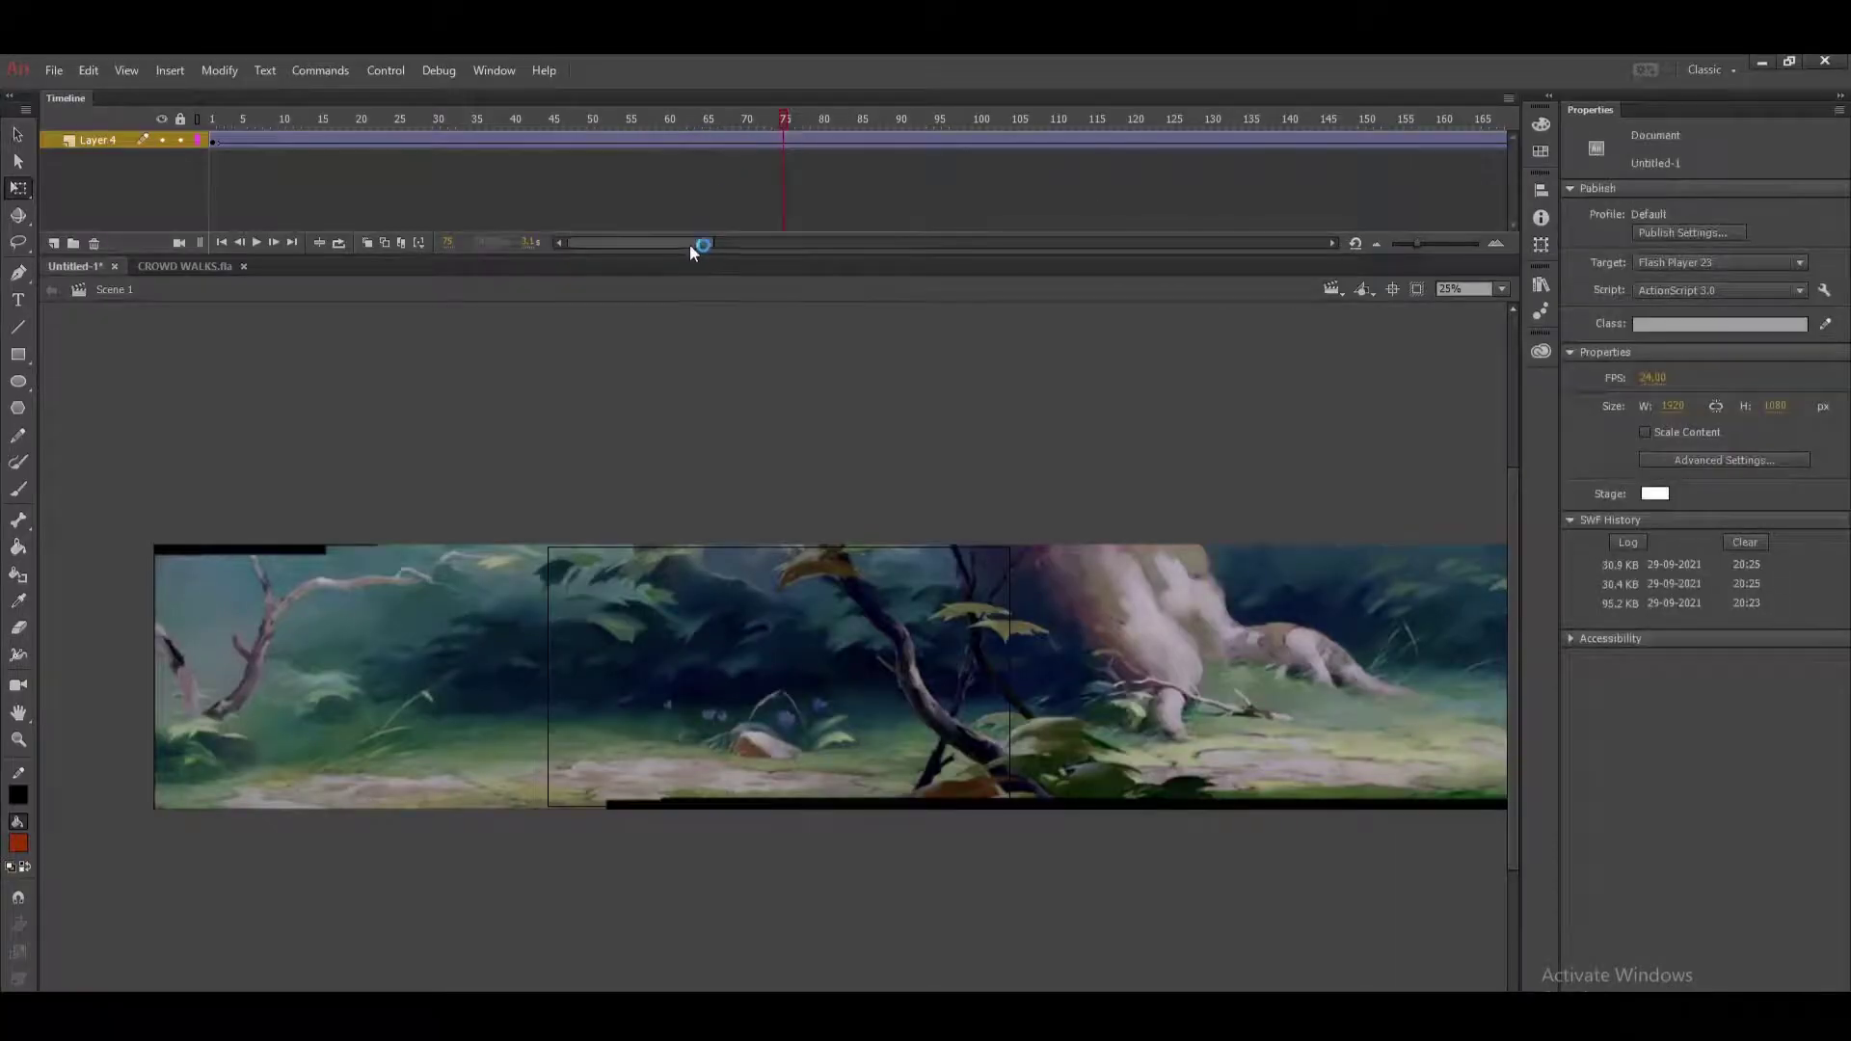
Check the forest picture's position at the first and last frames of the pan.
click(213, 118)
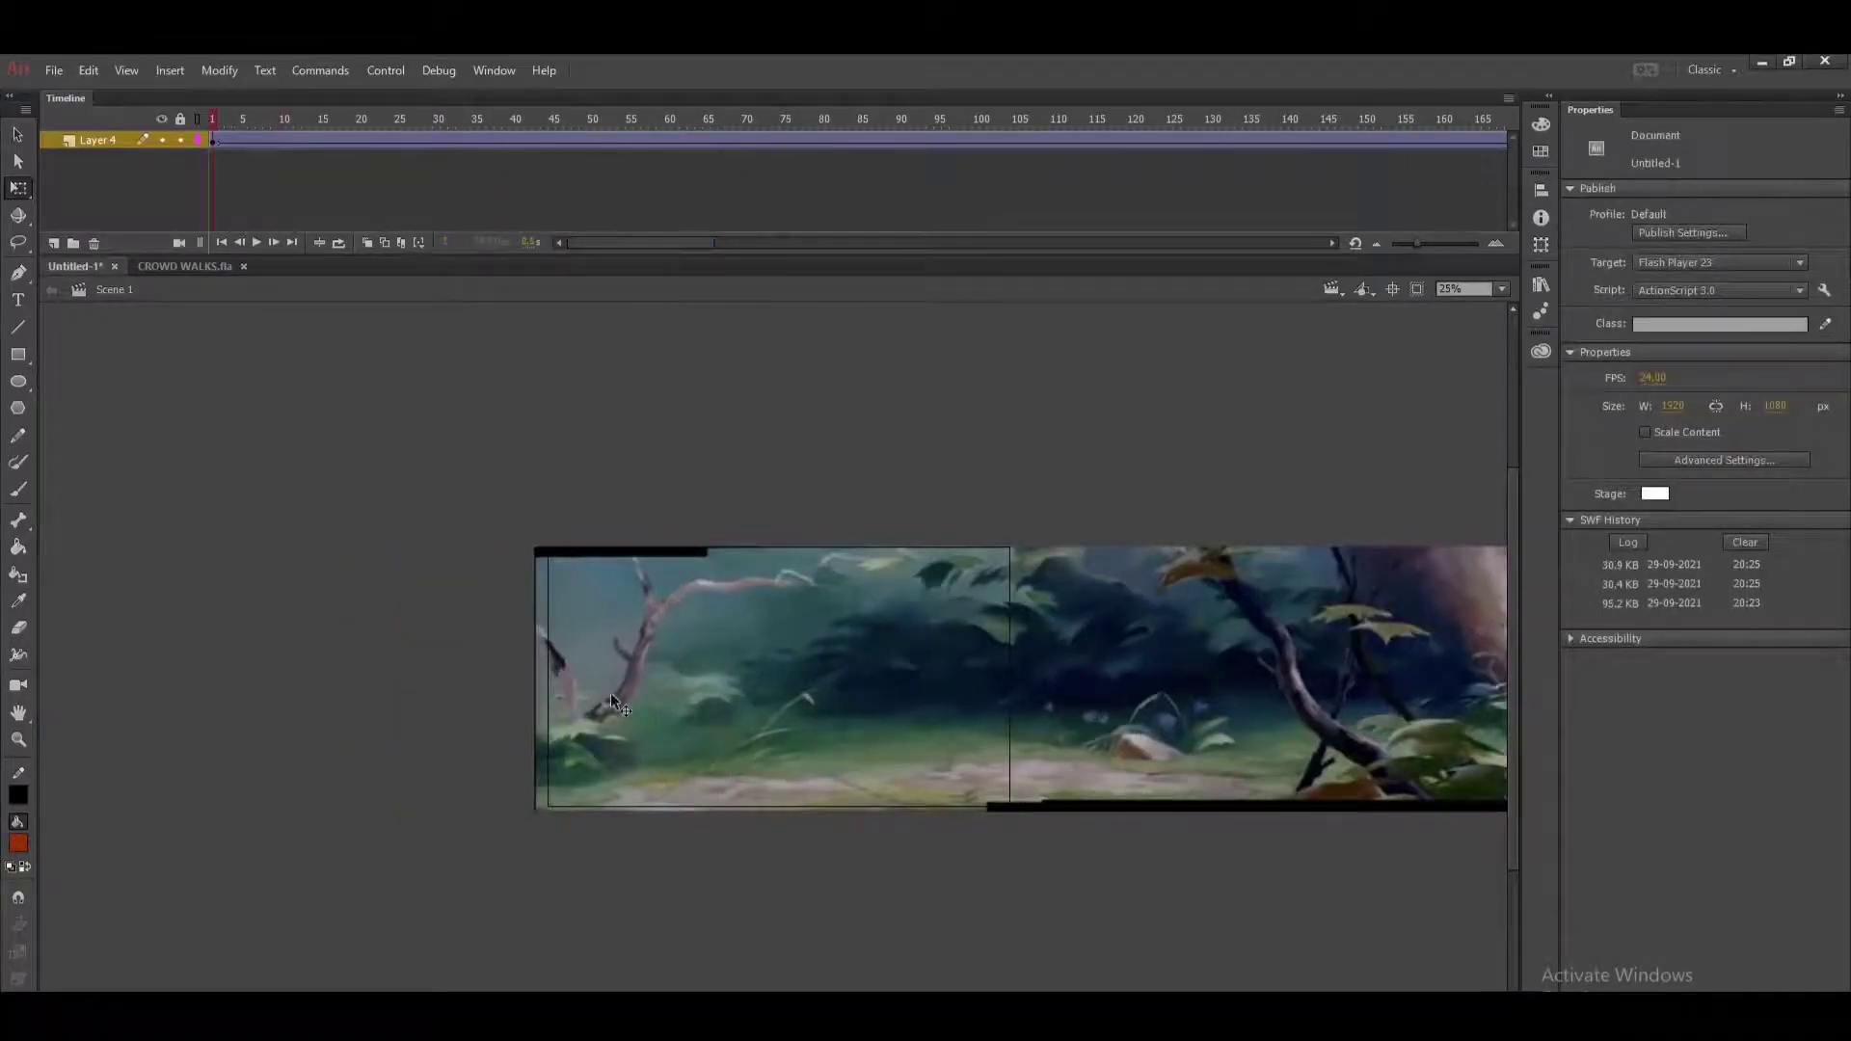
drag(650, 243, 745, 243)
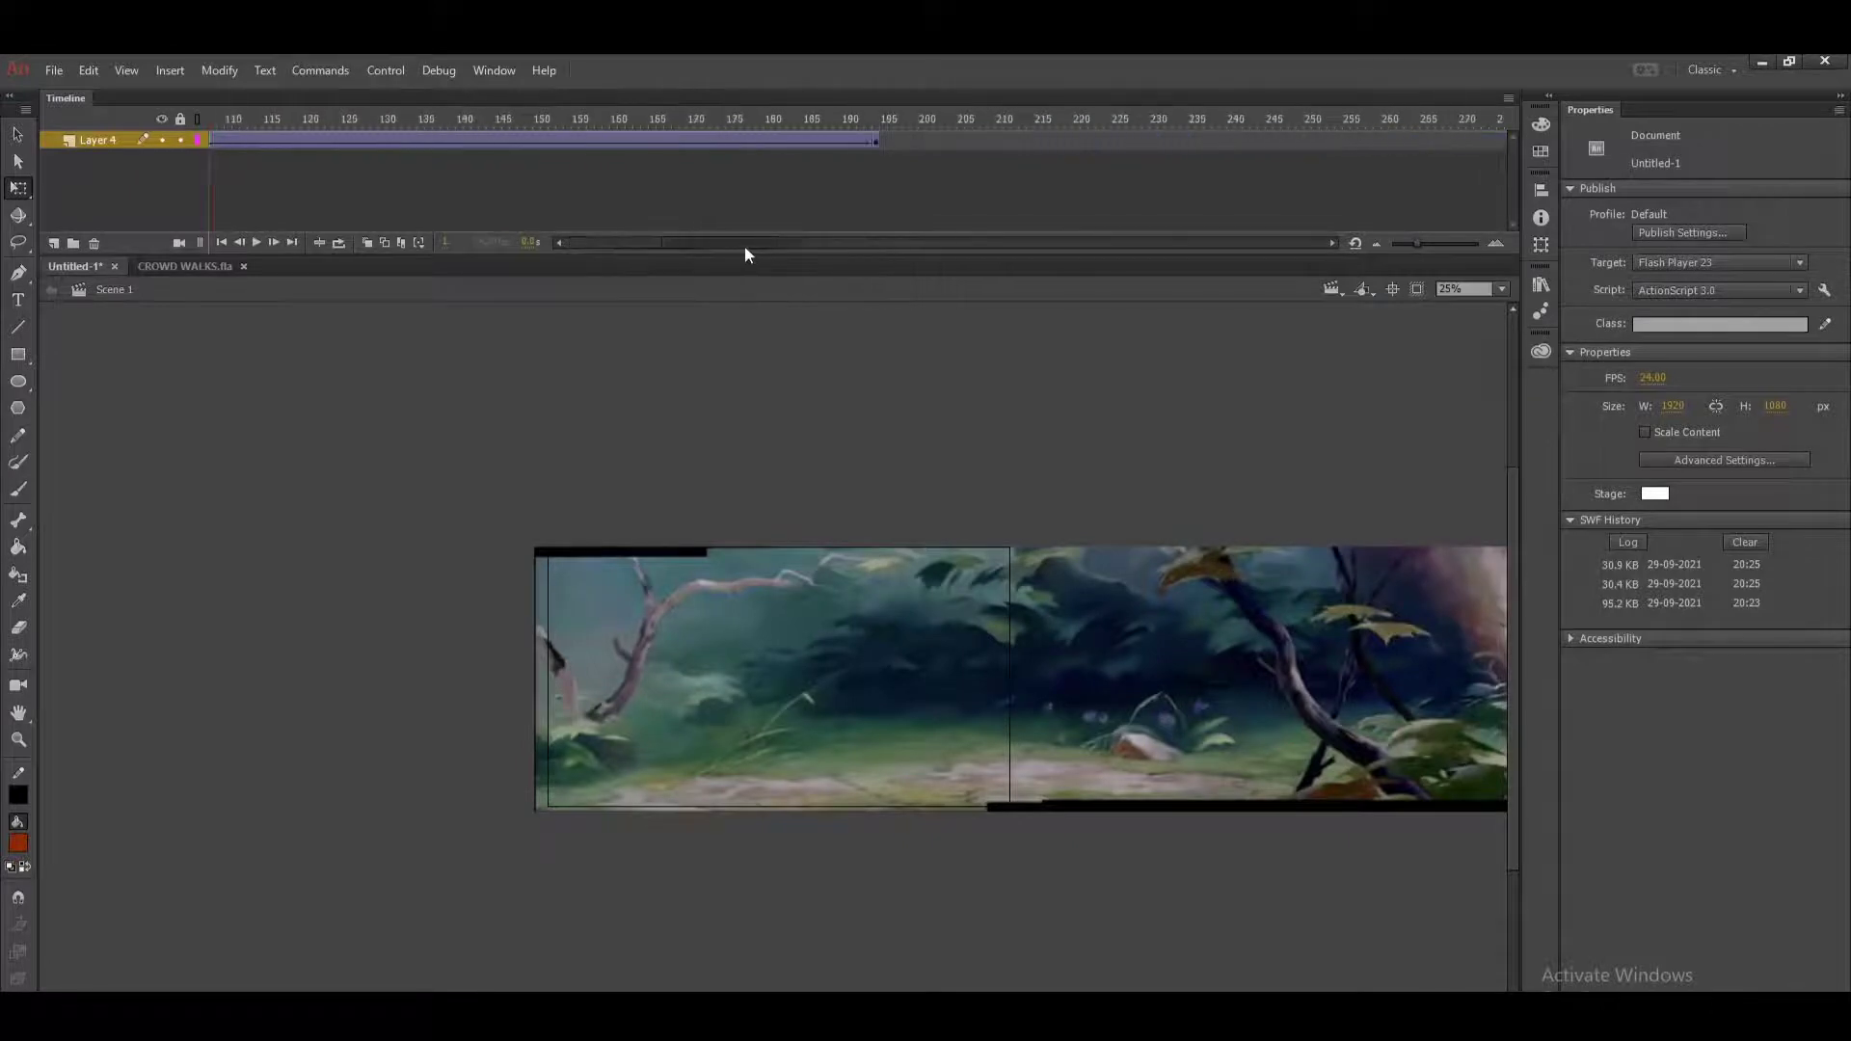
click(877, 135)
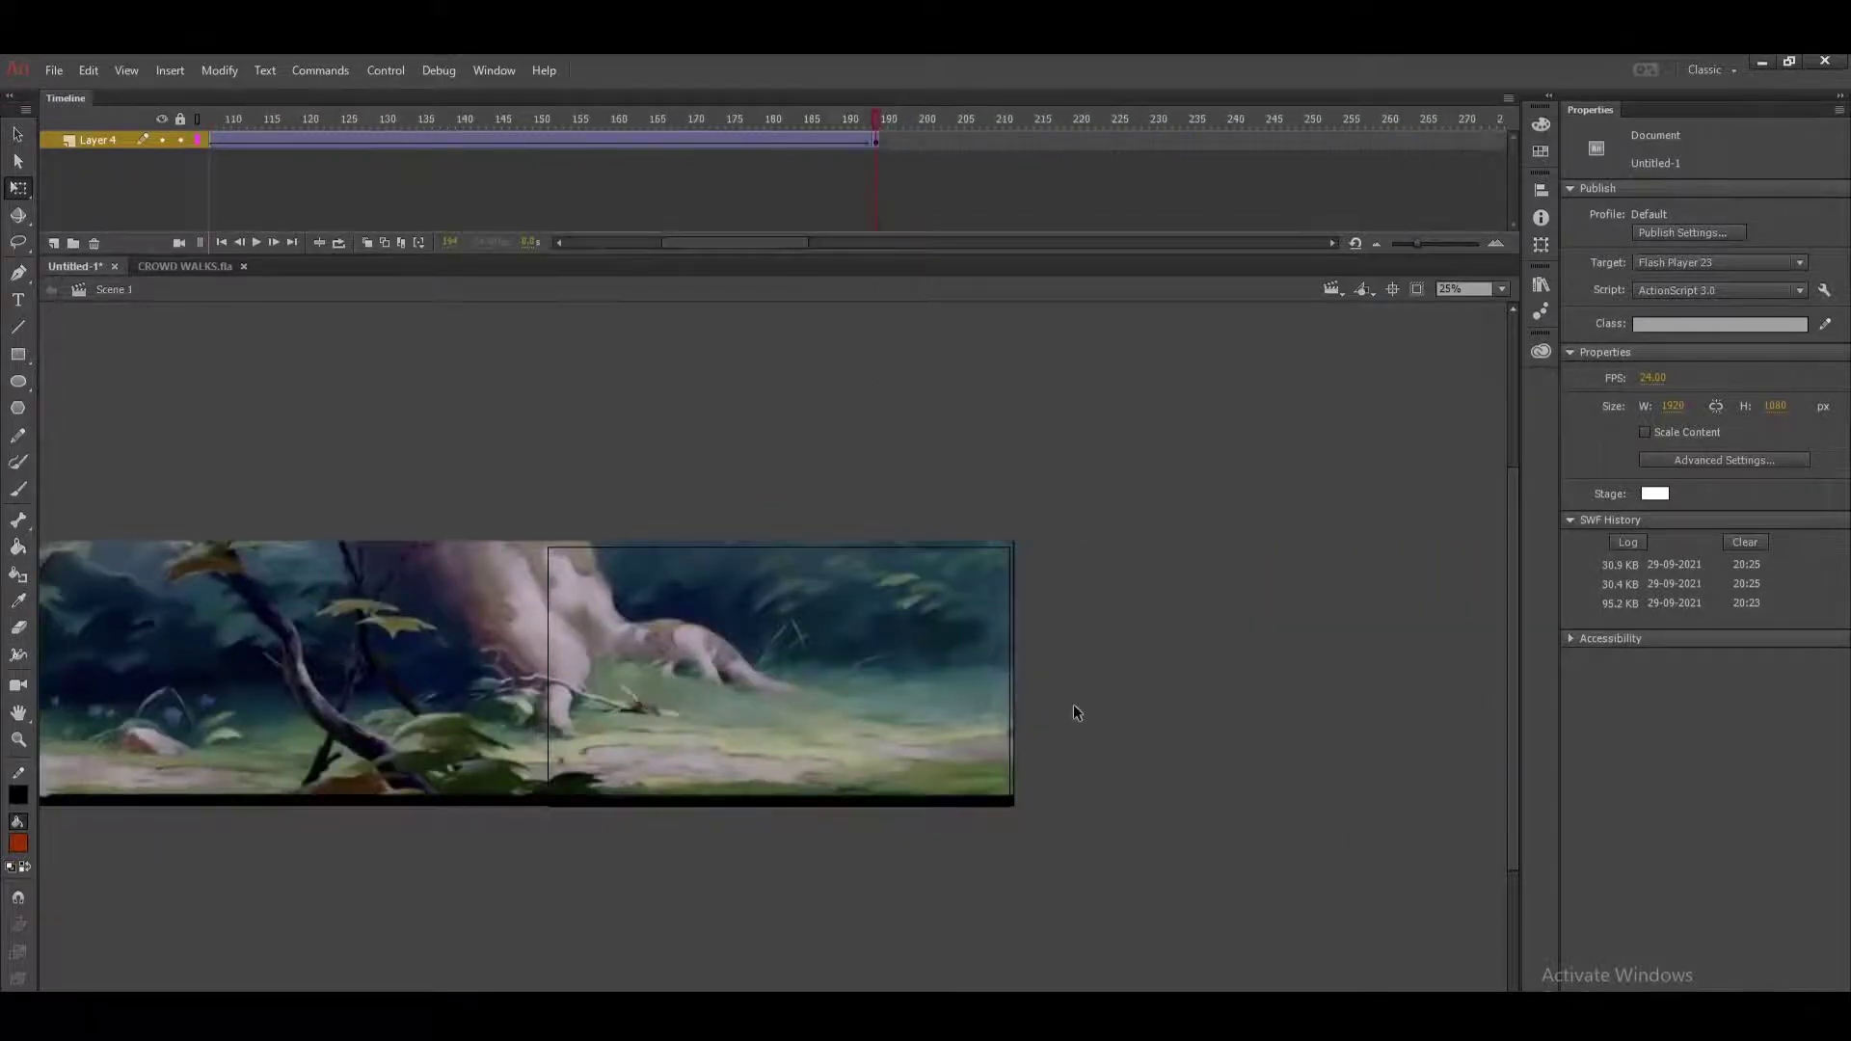
Lock the forest picture's layer and add a new layer above it.
drag(754, 243, 497, 243)
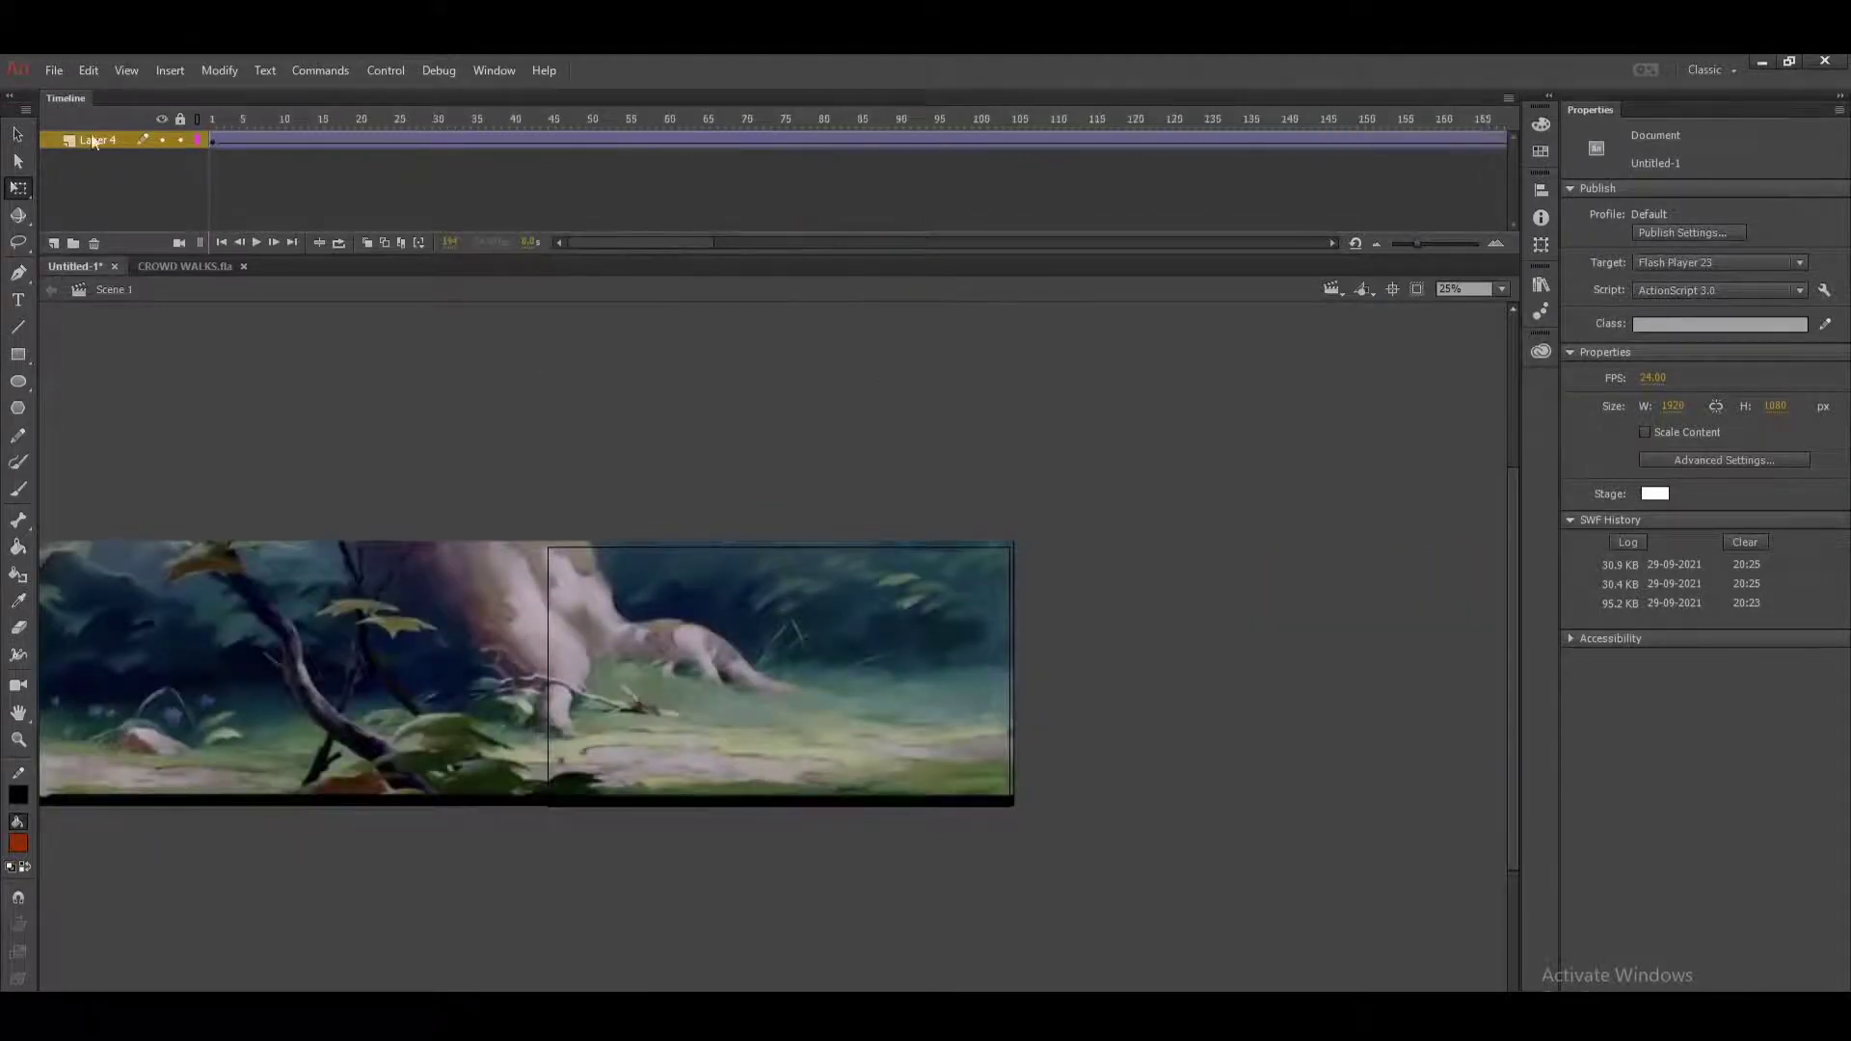
click(54, 244)
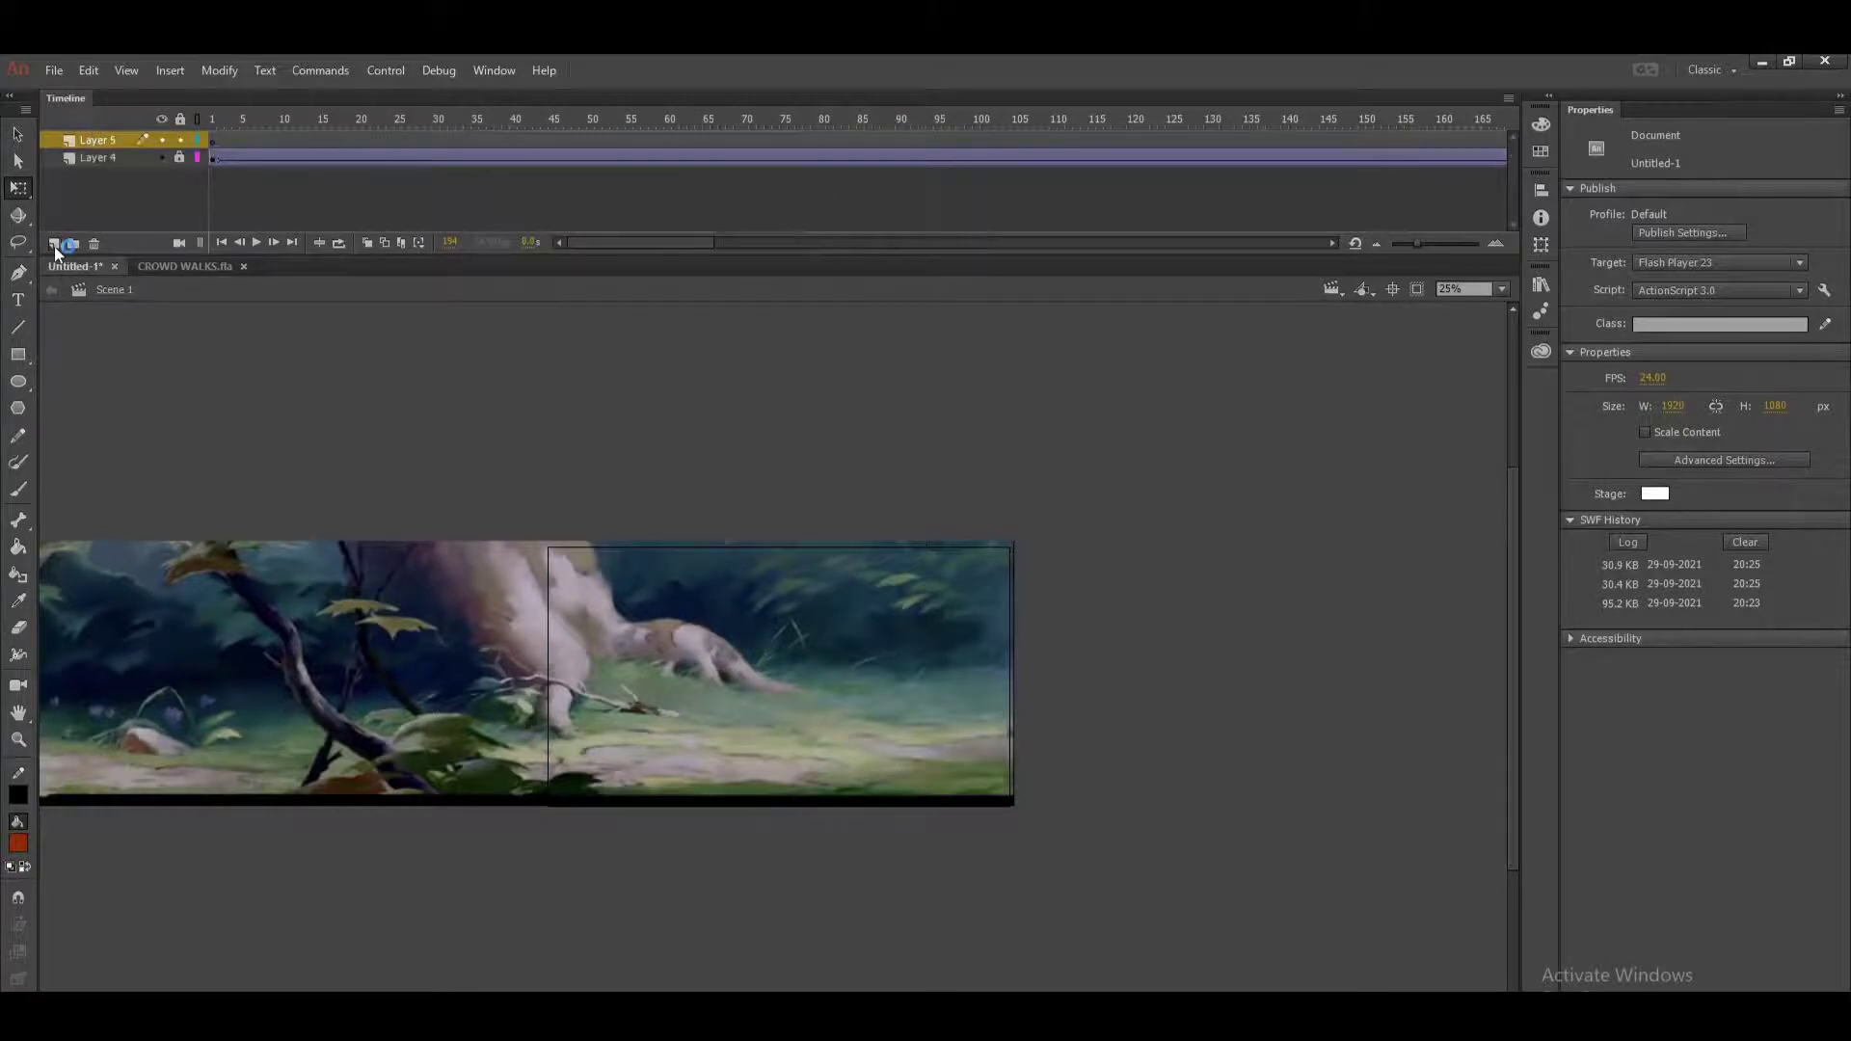
Open walk.fla from the Desktop and preview the character's walk cycle.
click(54, 71)
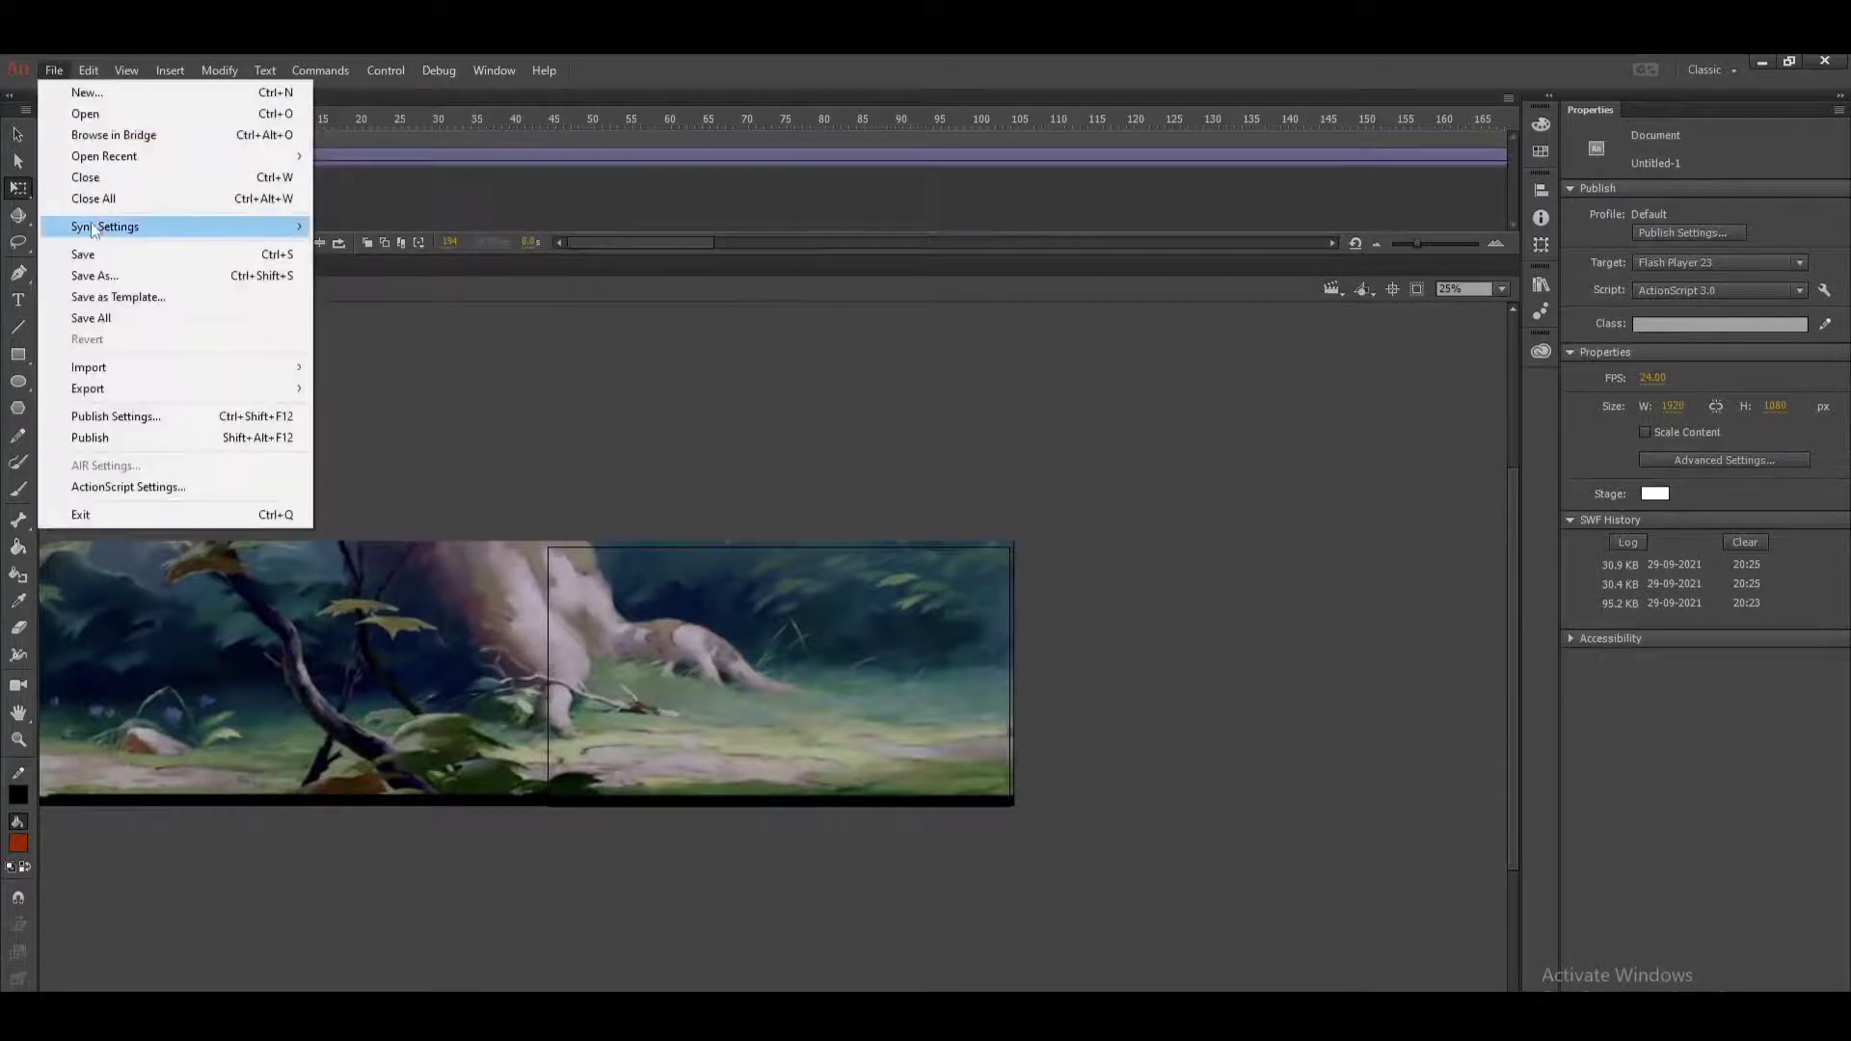
click(119, 115)
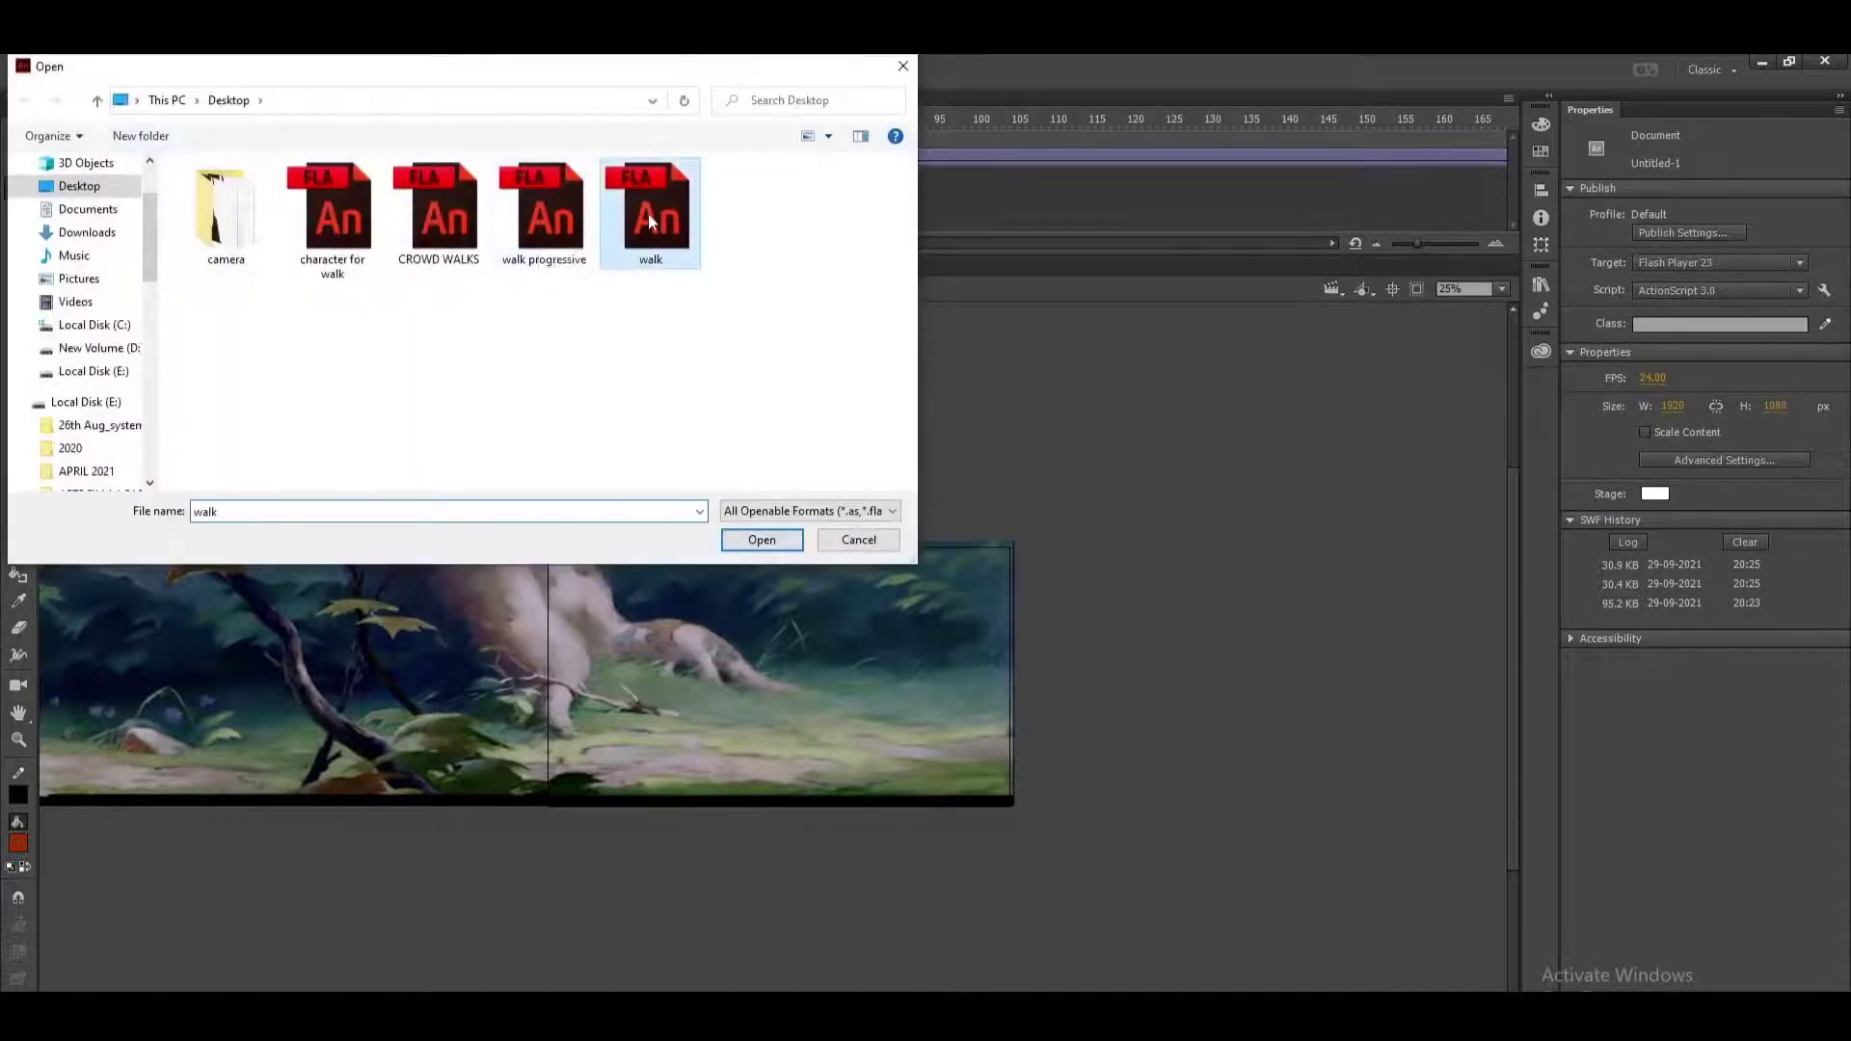
click(761, 540)
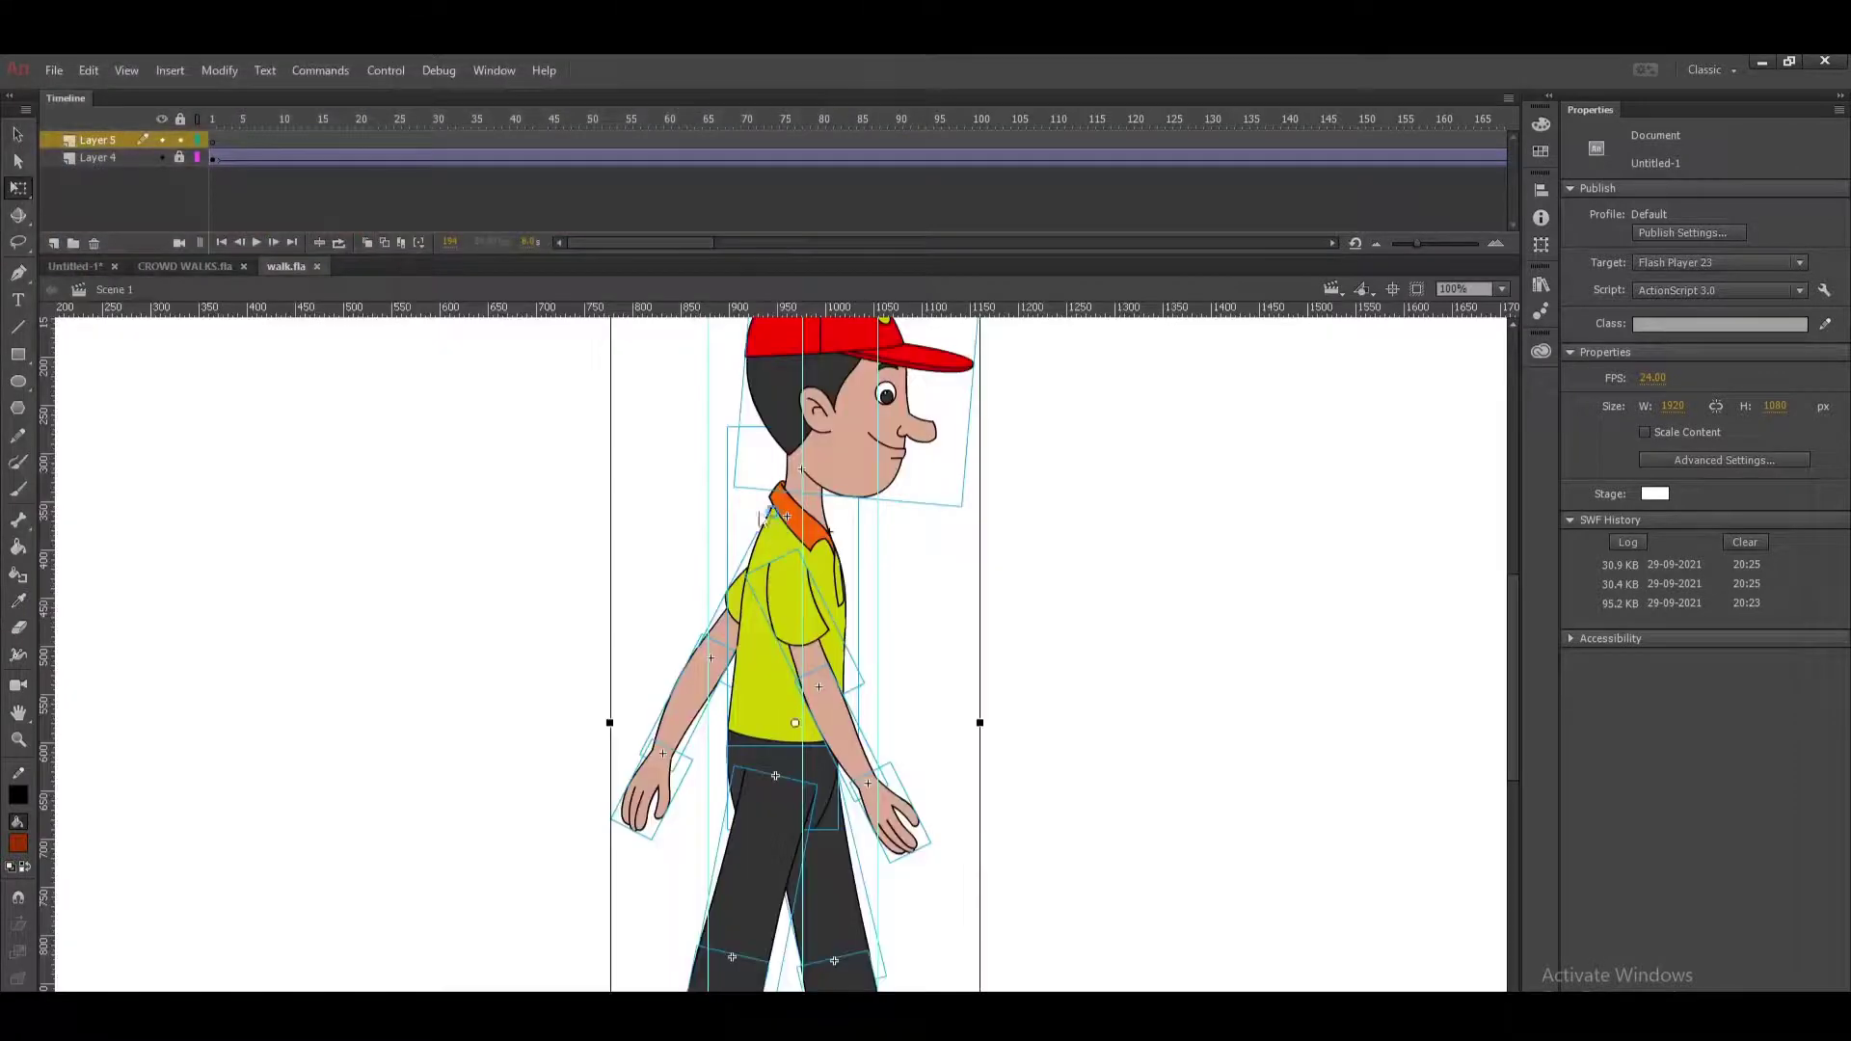
key(ctrl+minus)
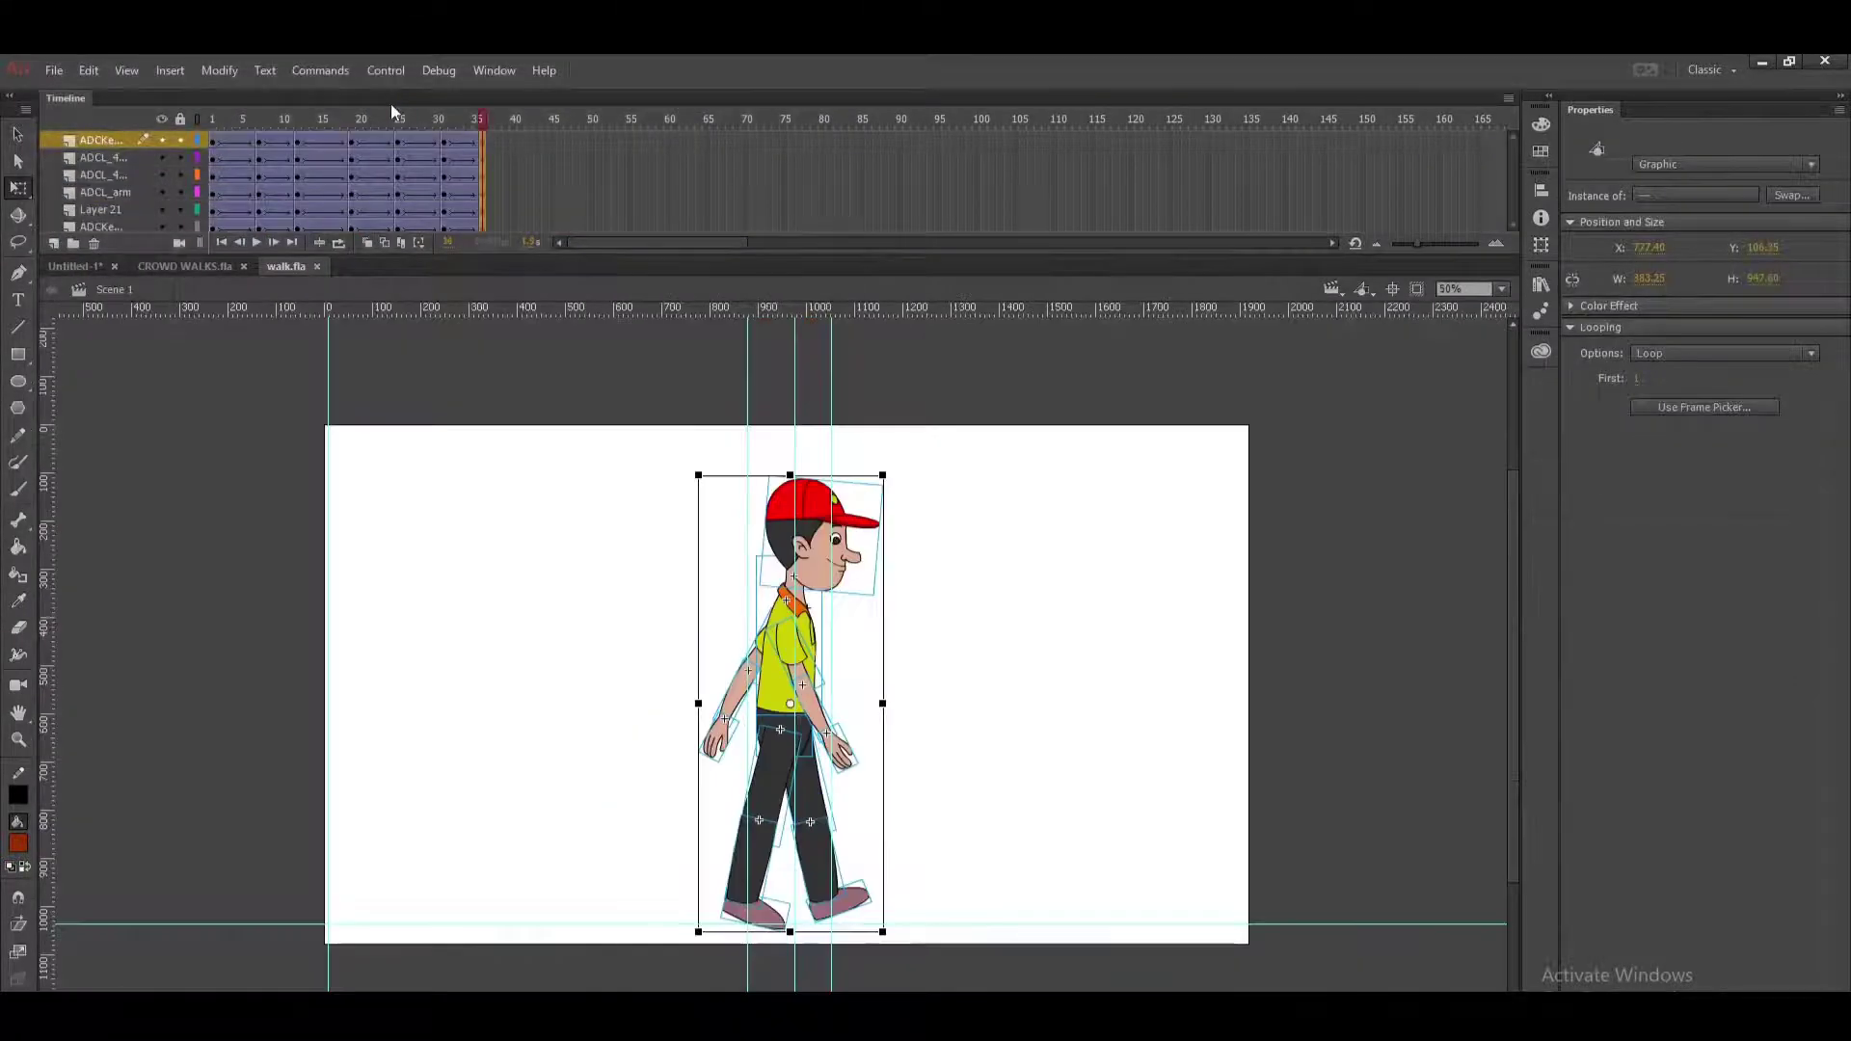
key(Return)
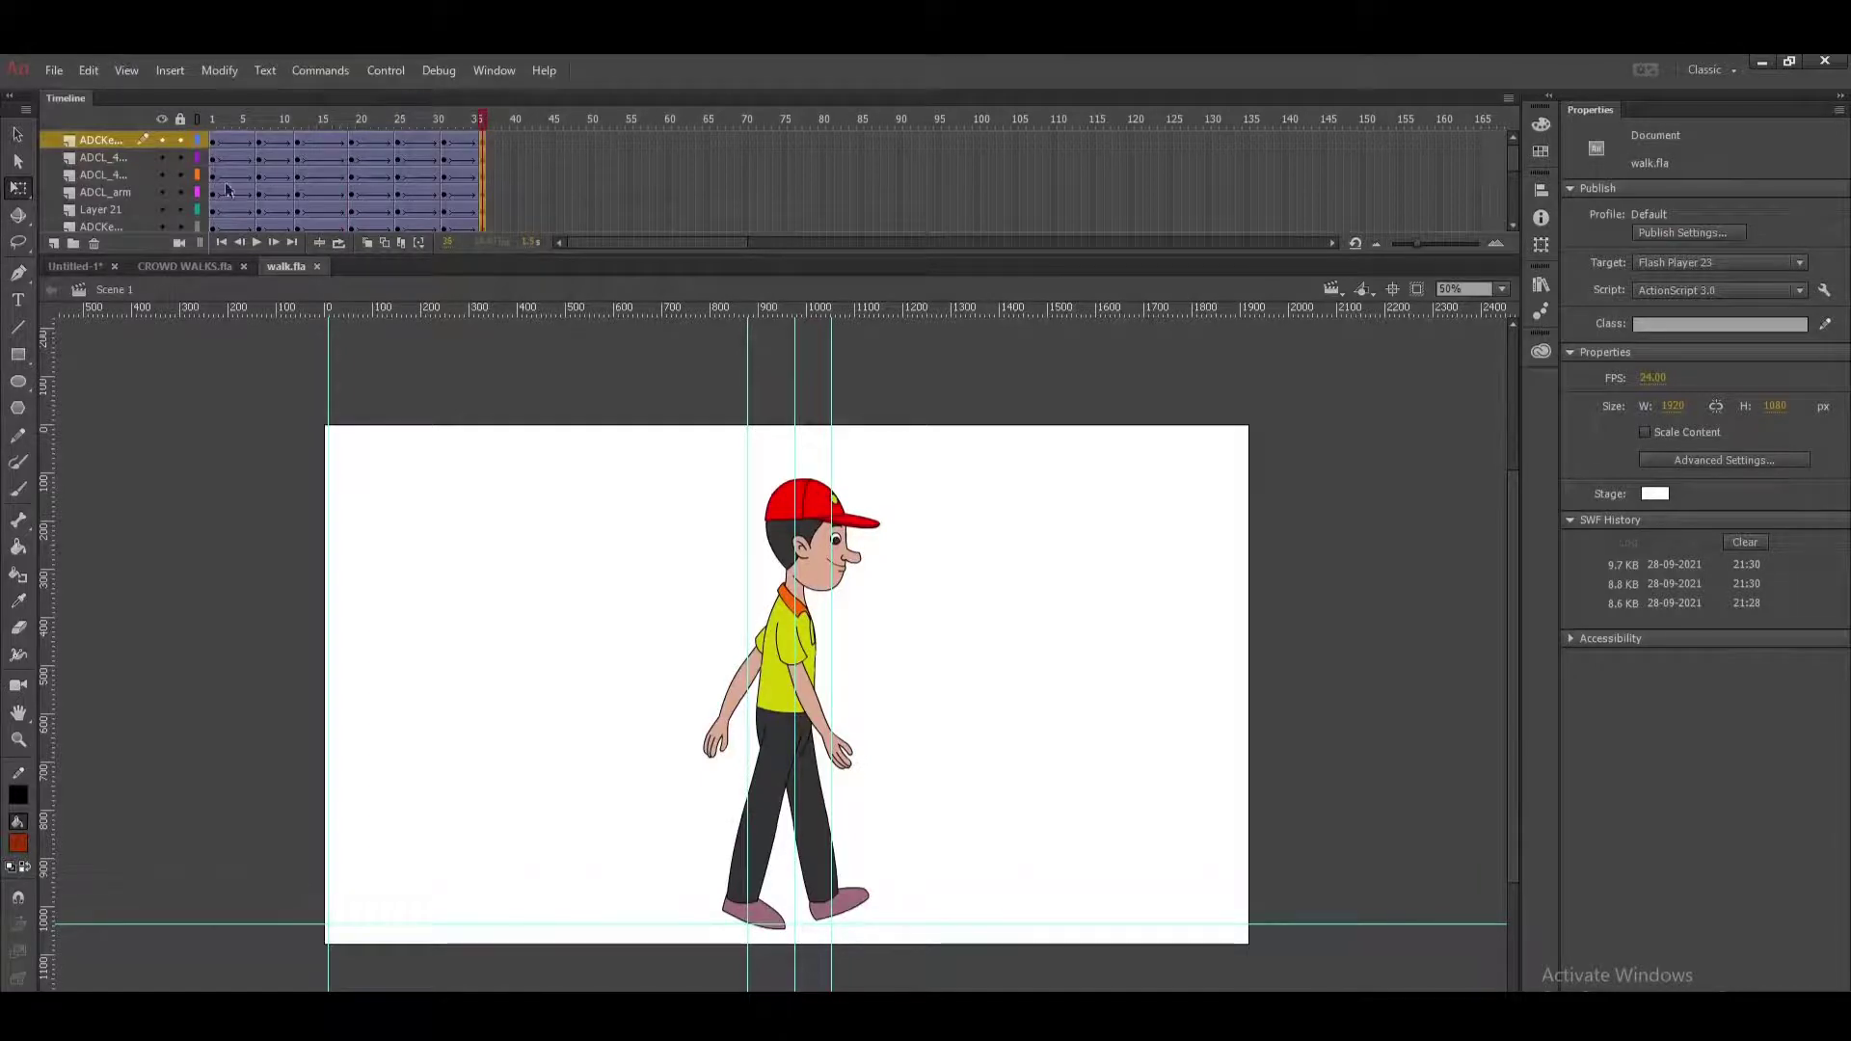
Select all the character's layers in walk.fla and copy them.
drag(561, 259, 574, 521)
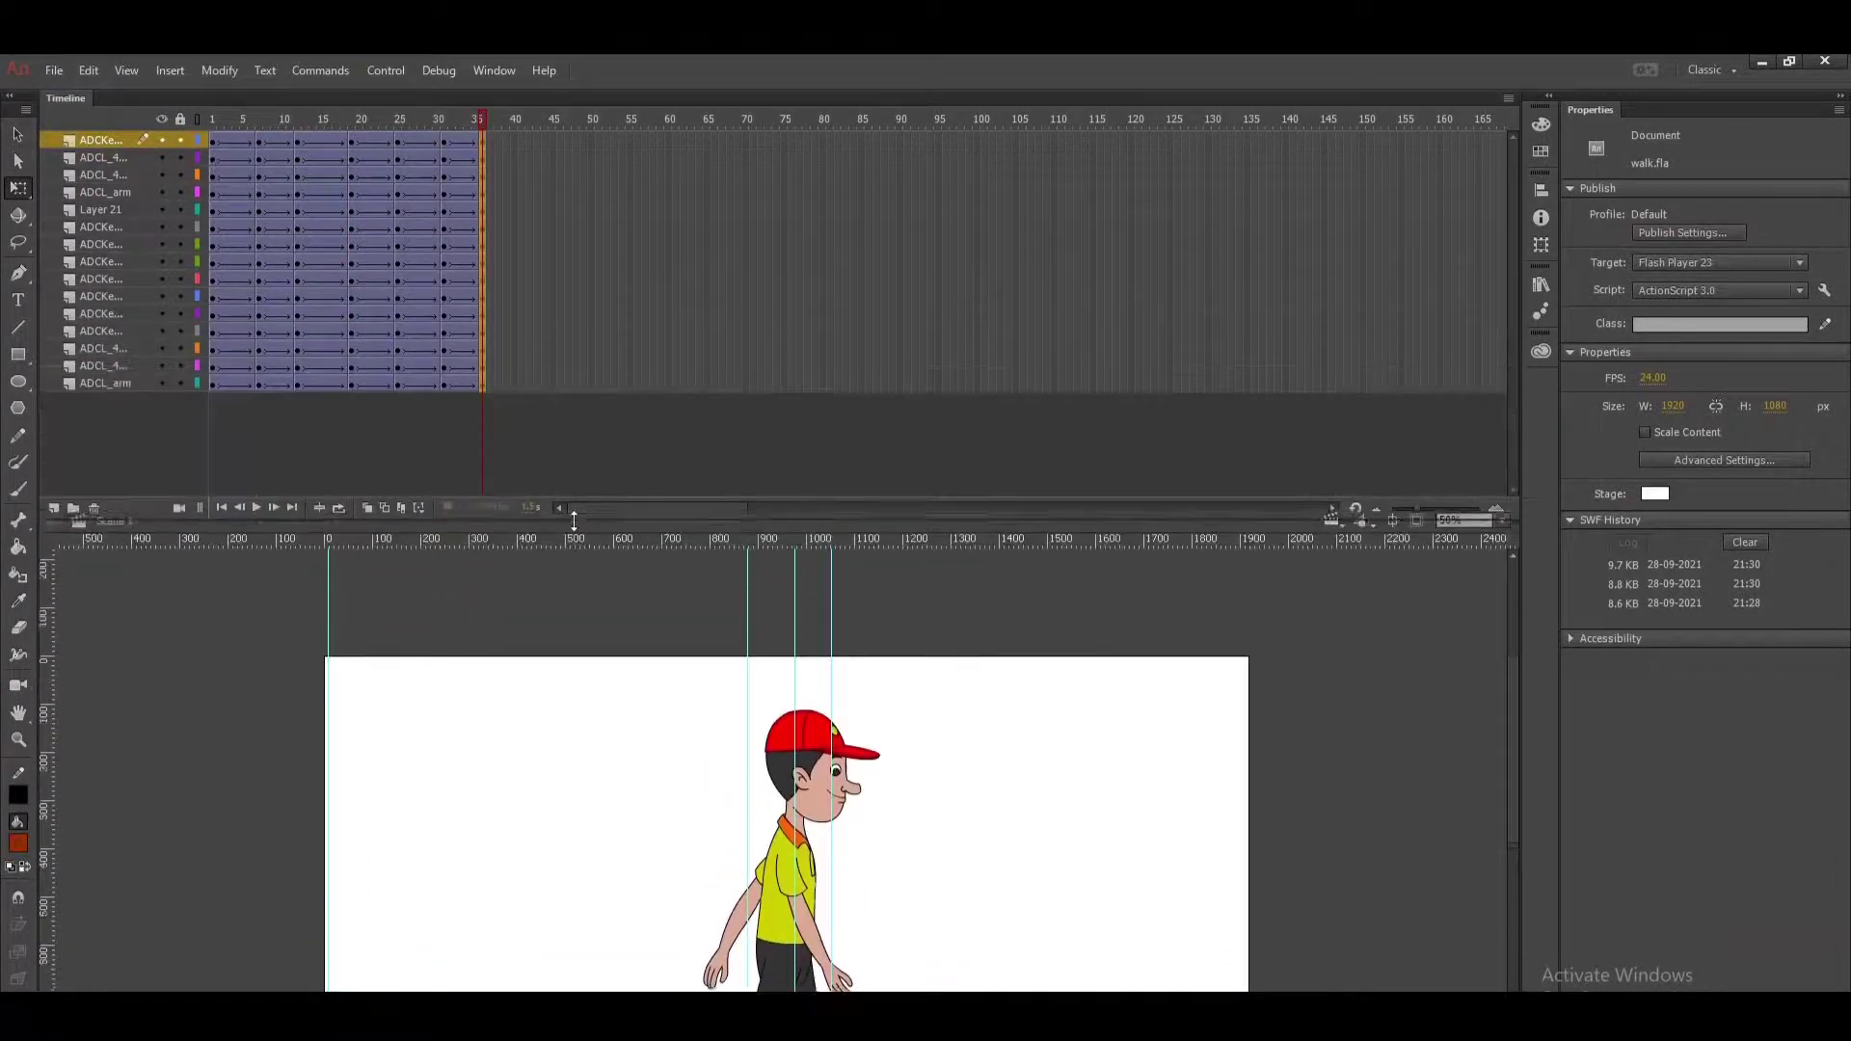
shift+click(102, 382)
right_click(102, 385)
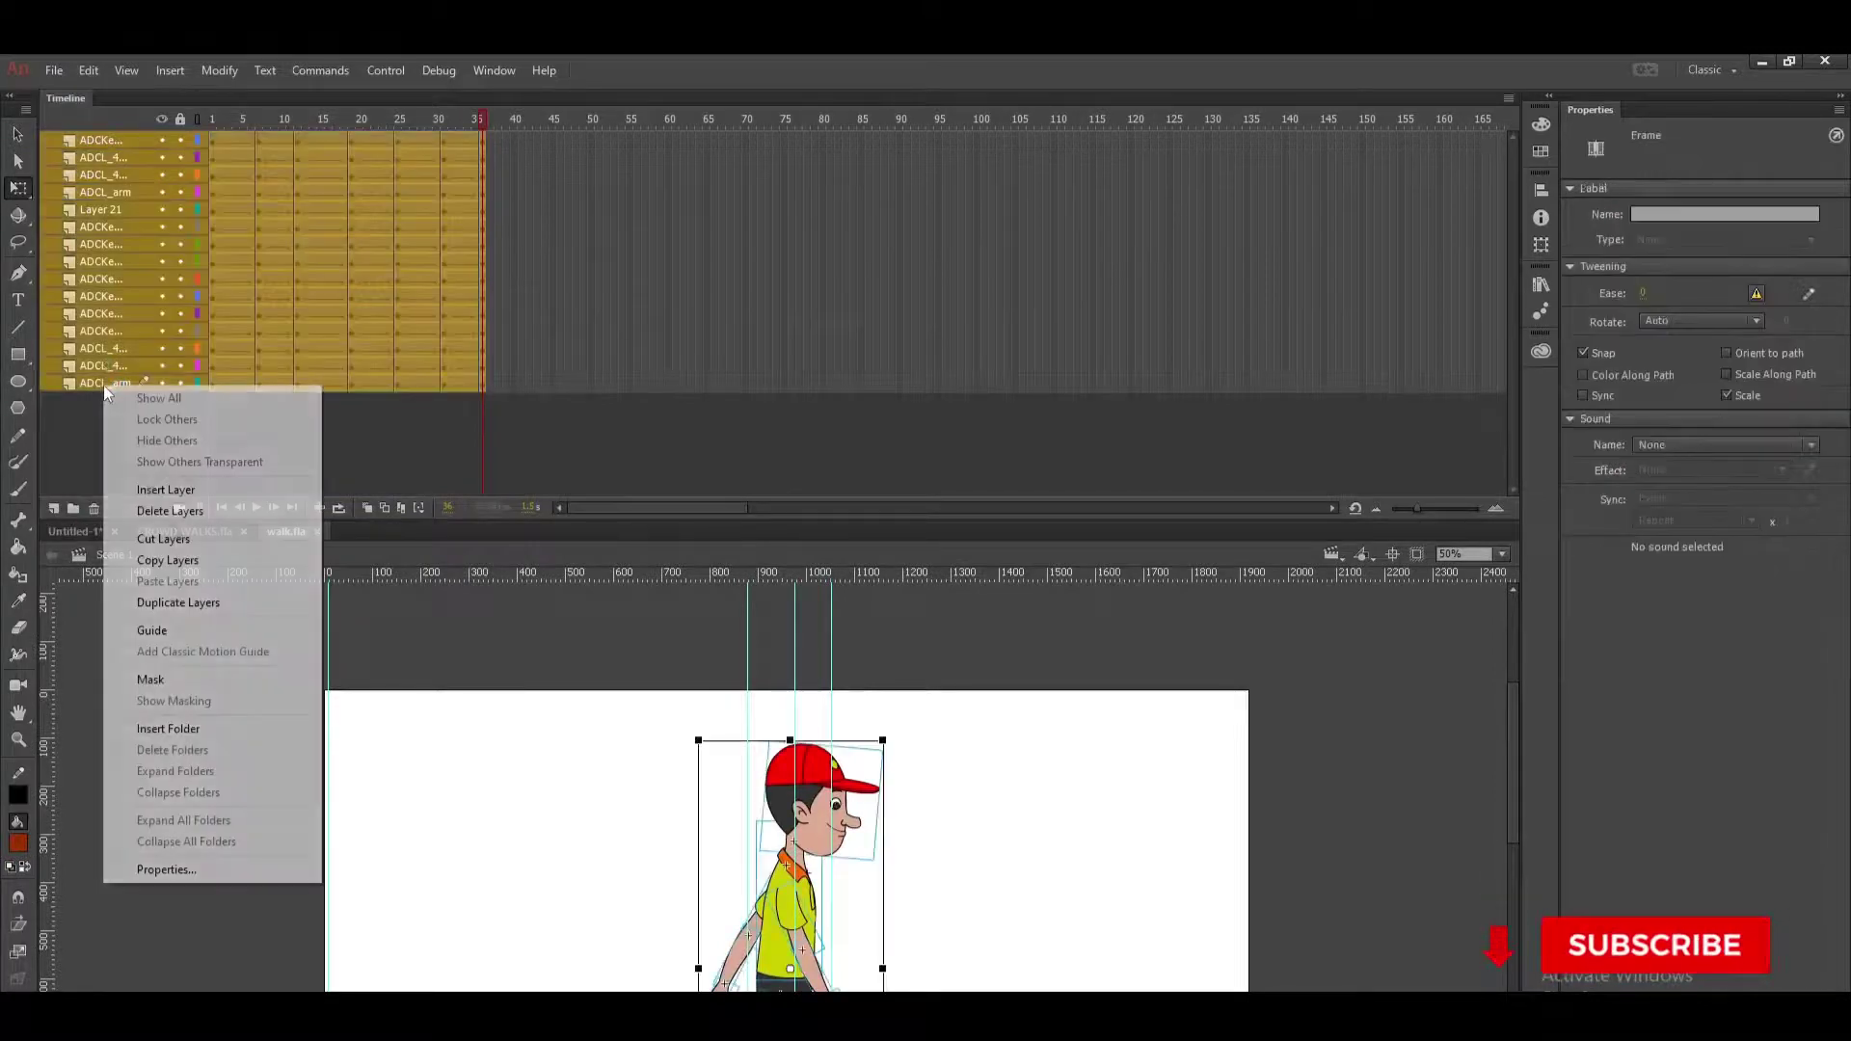
click(191, 564)
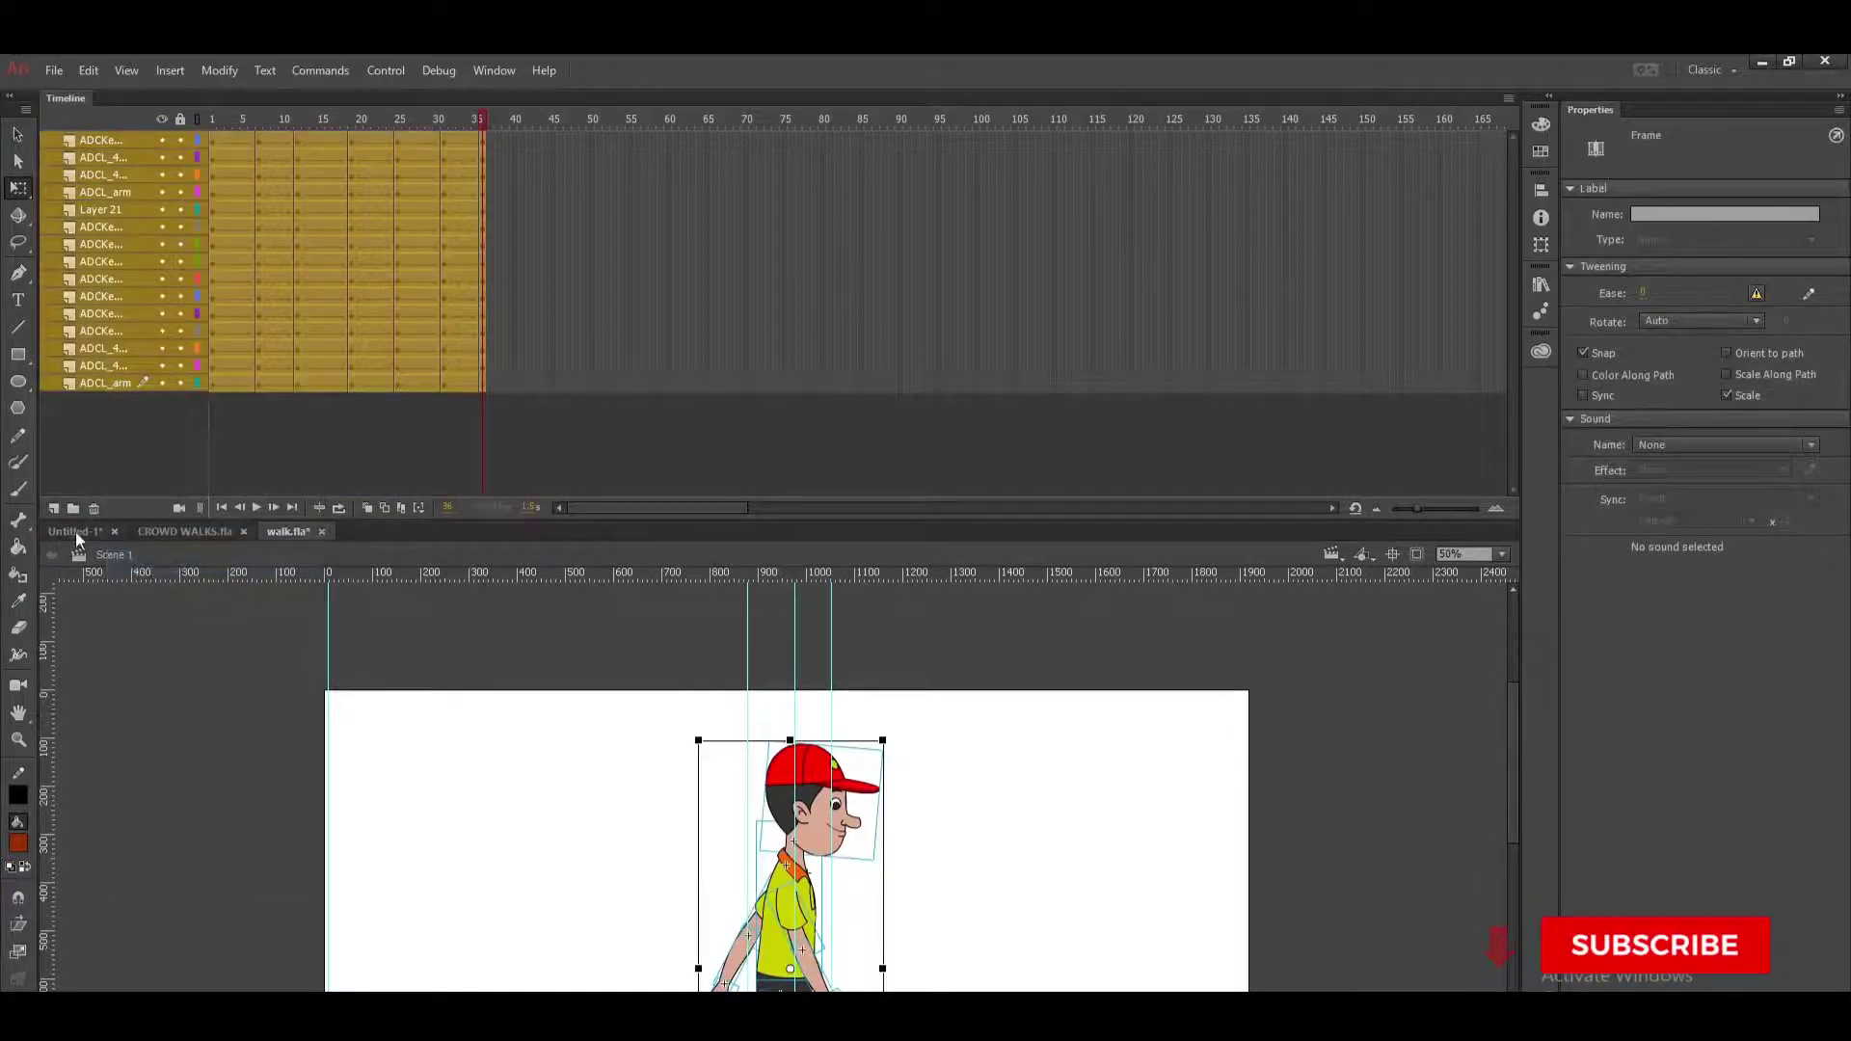
Switch to the Untitled-1 document and create a new graphic symbol named walk.
click(76, 531)
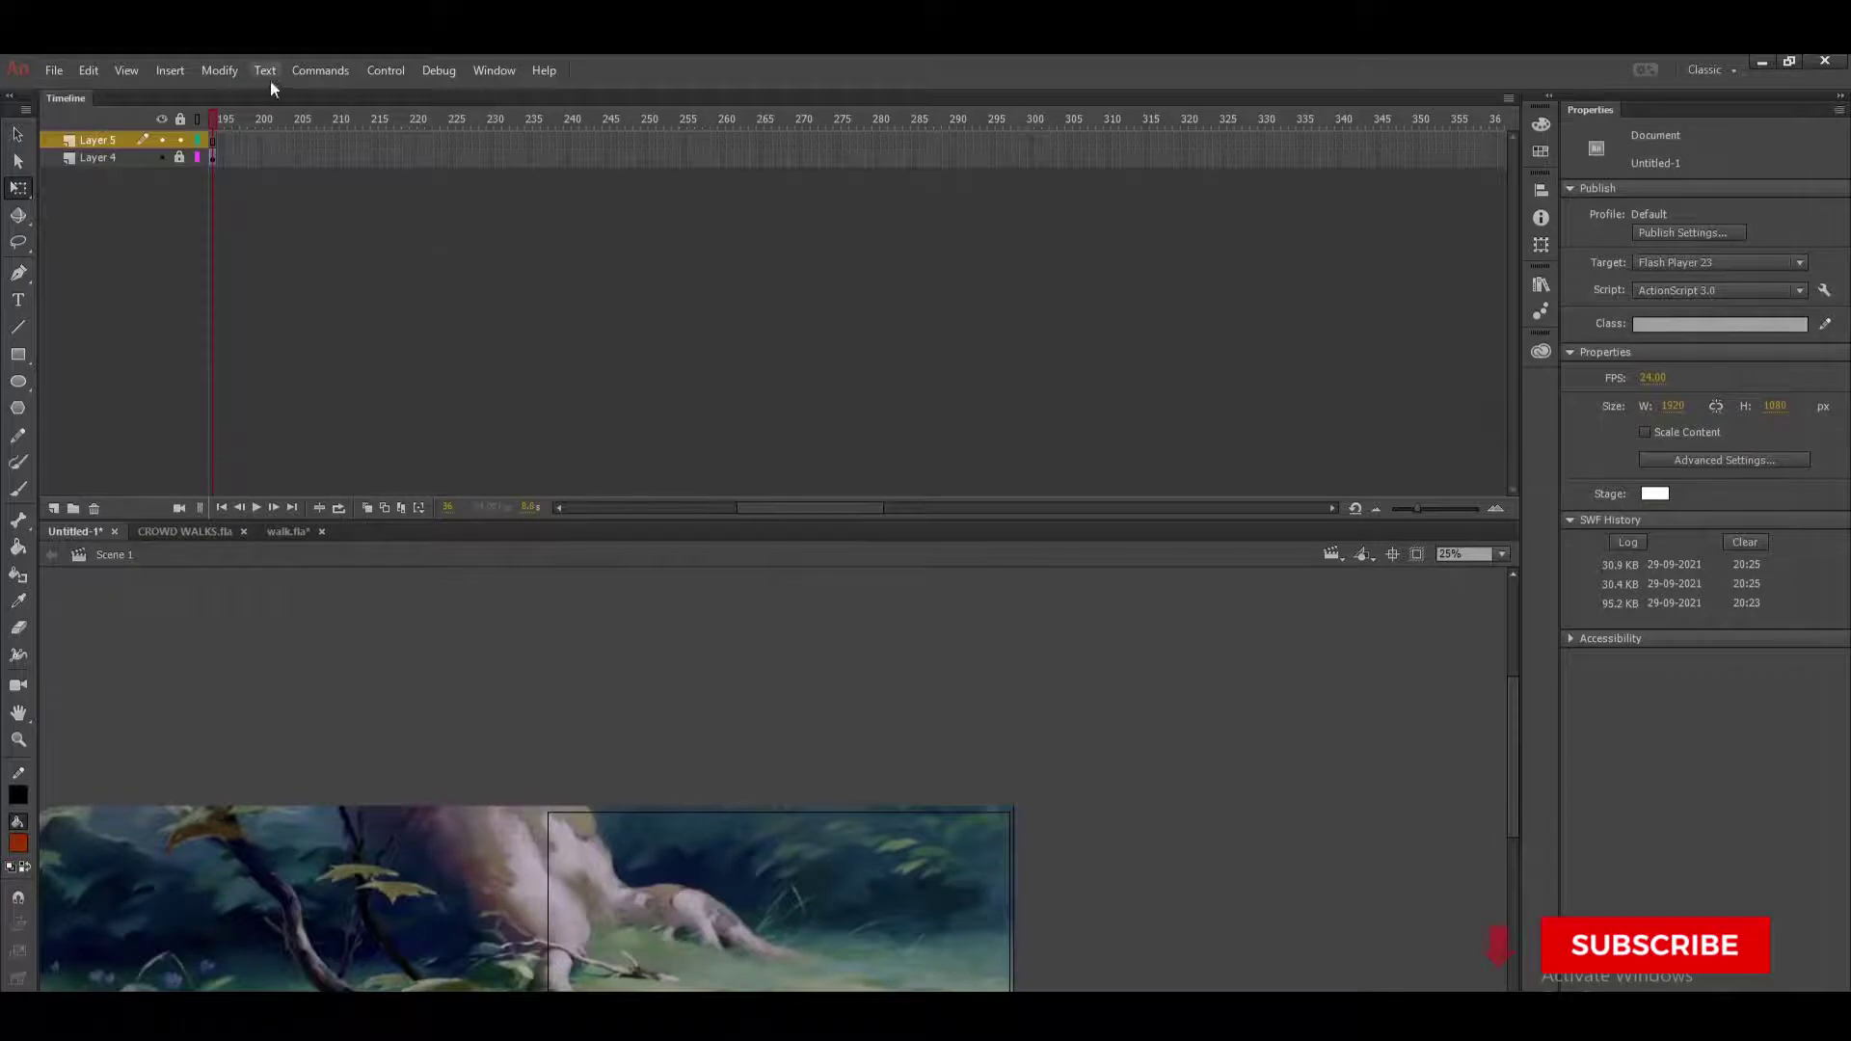
click(154, 68)
click(187, 88)
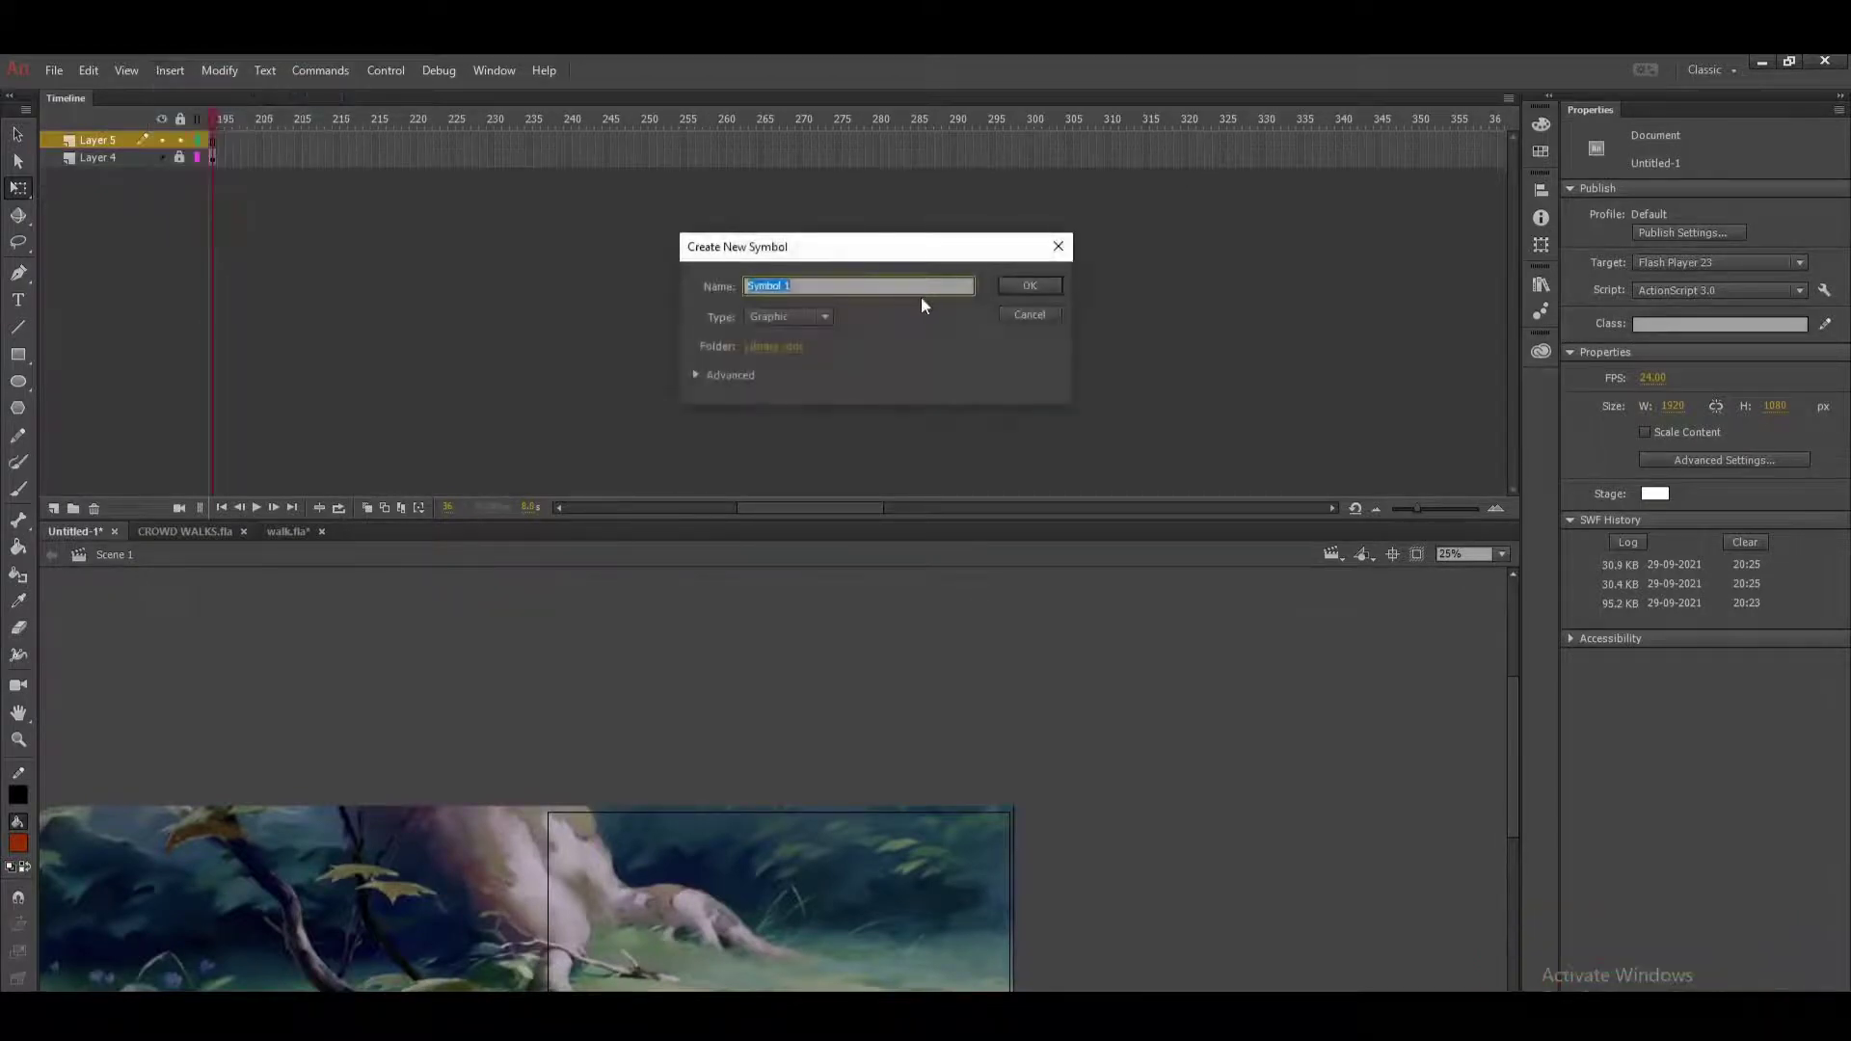
text(walk)
click(1030, 286)
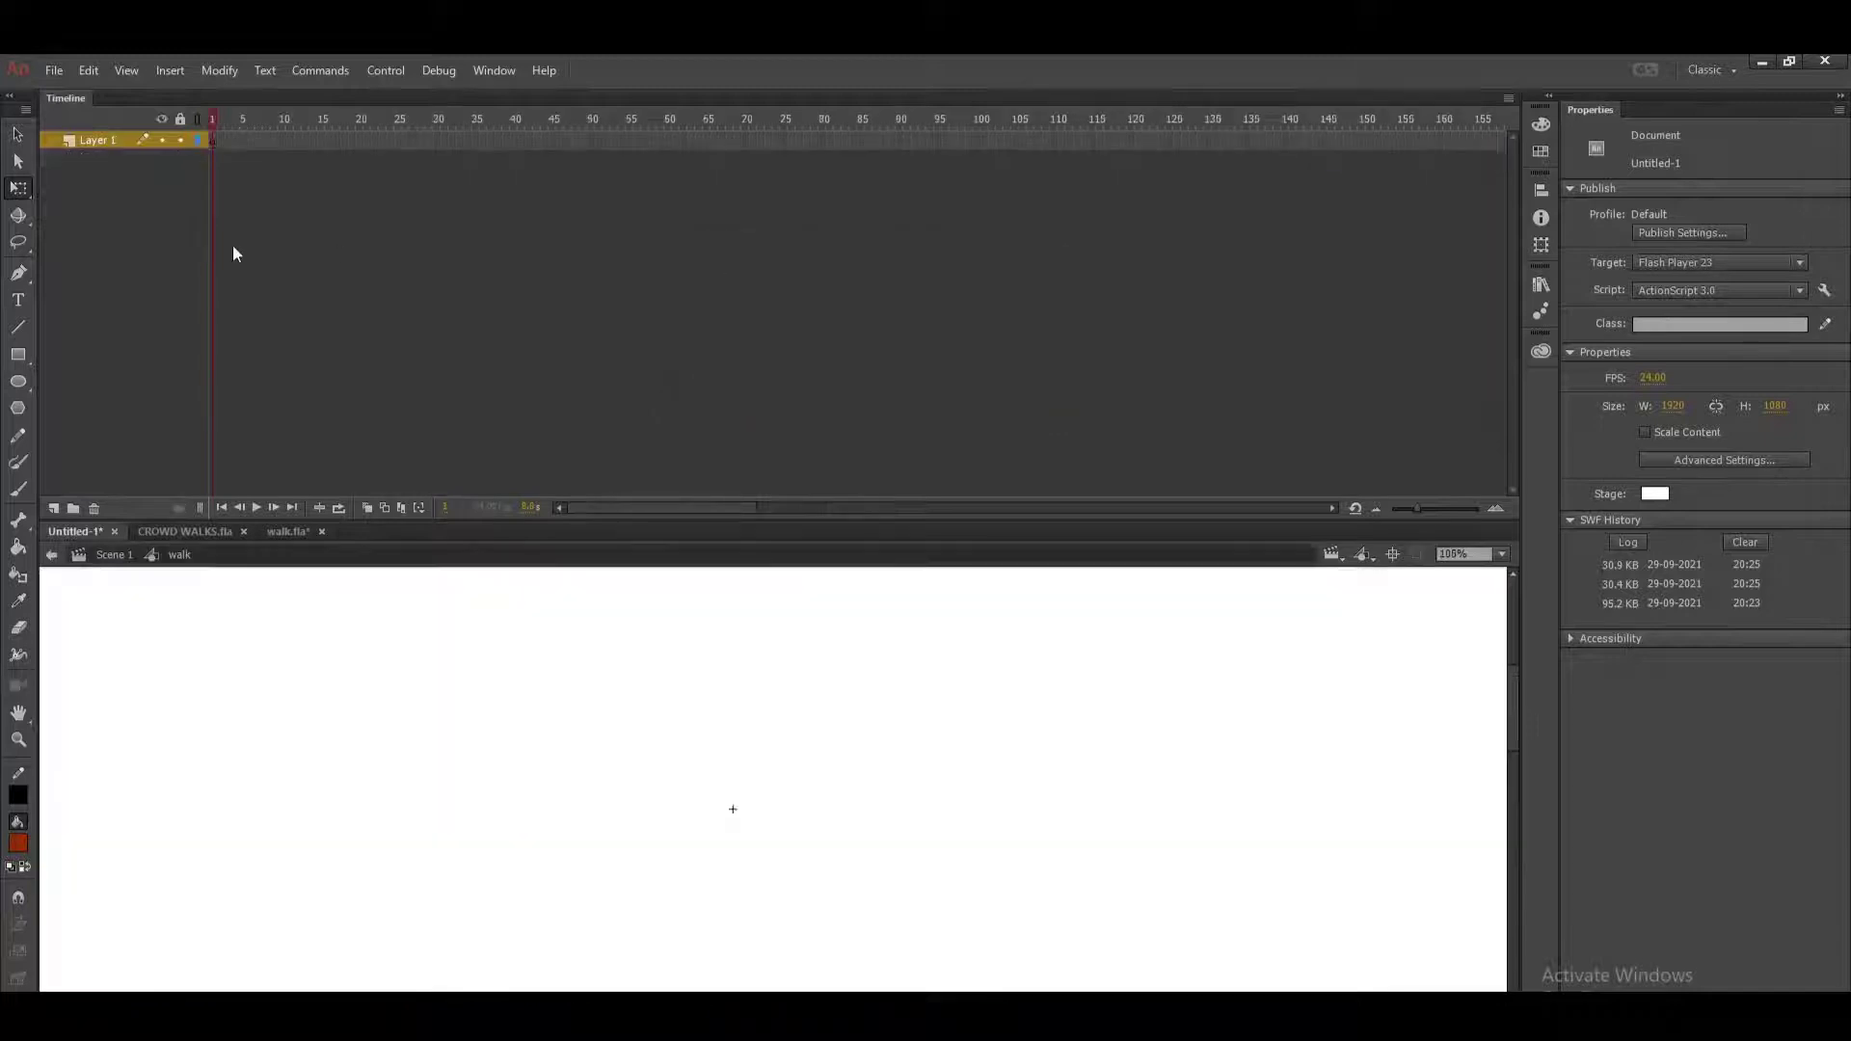
Paste the copied layers into the walk symbol, putting duplicate items into a folder, and return to Scene 1.
right_click(118, 141)
click(214, 340)
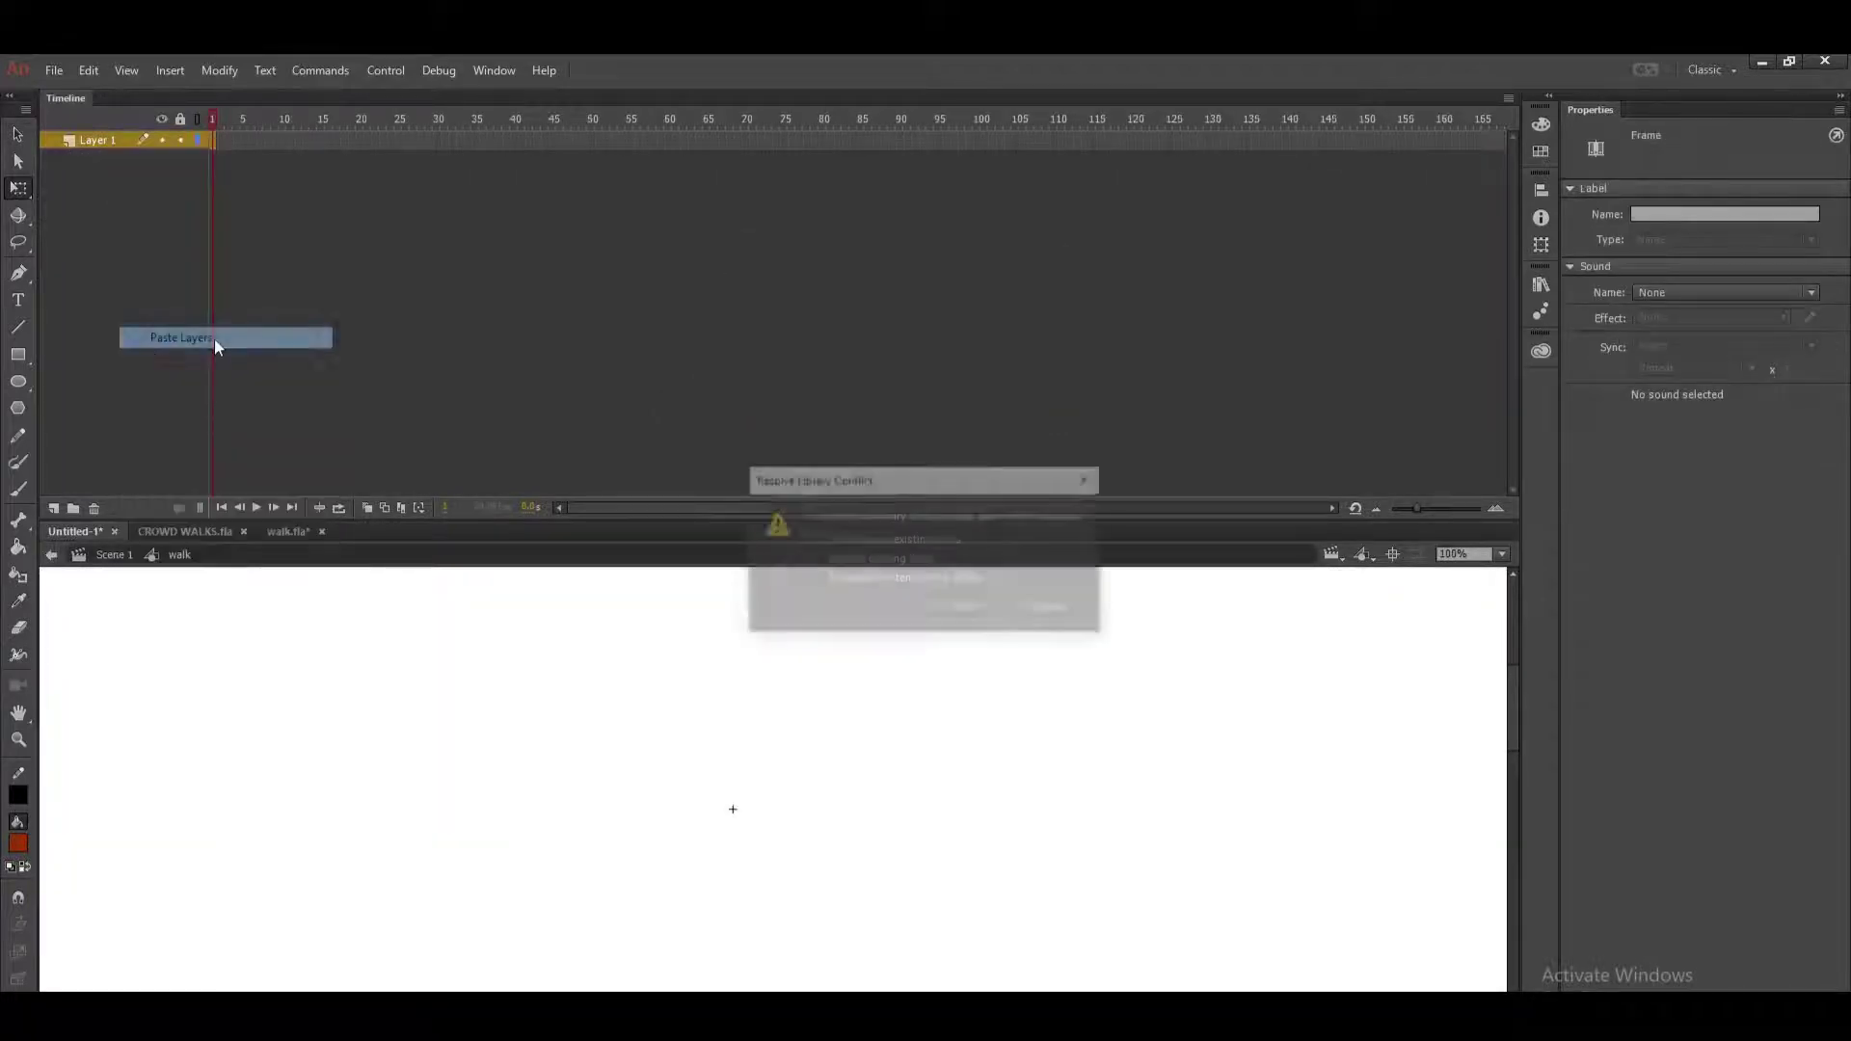
click(906, 580)
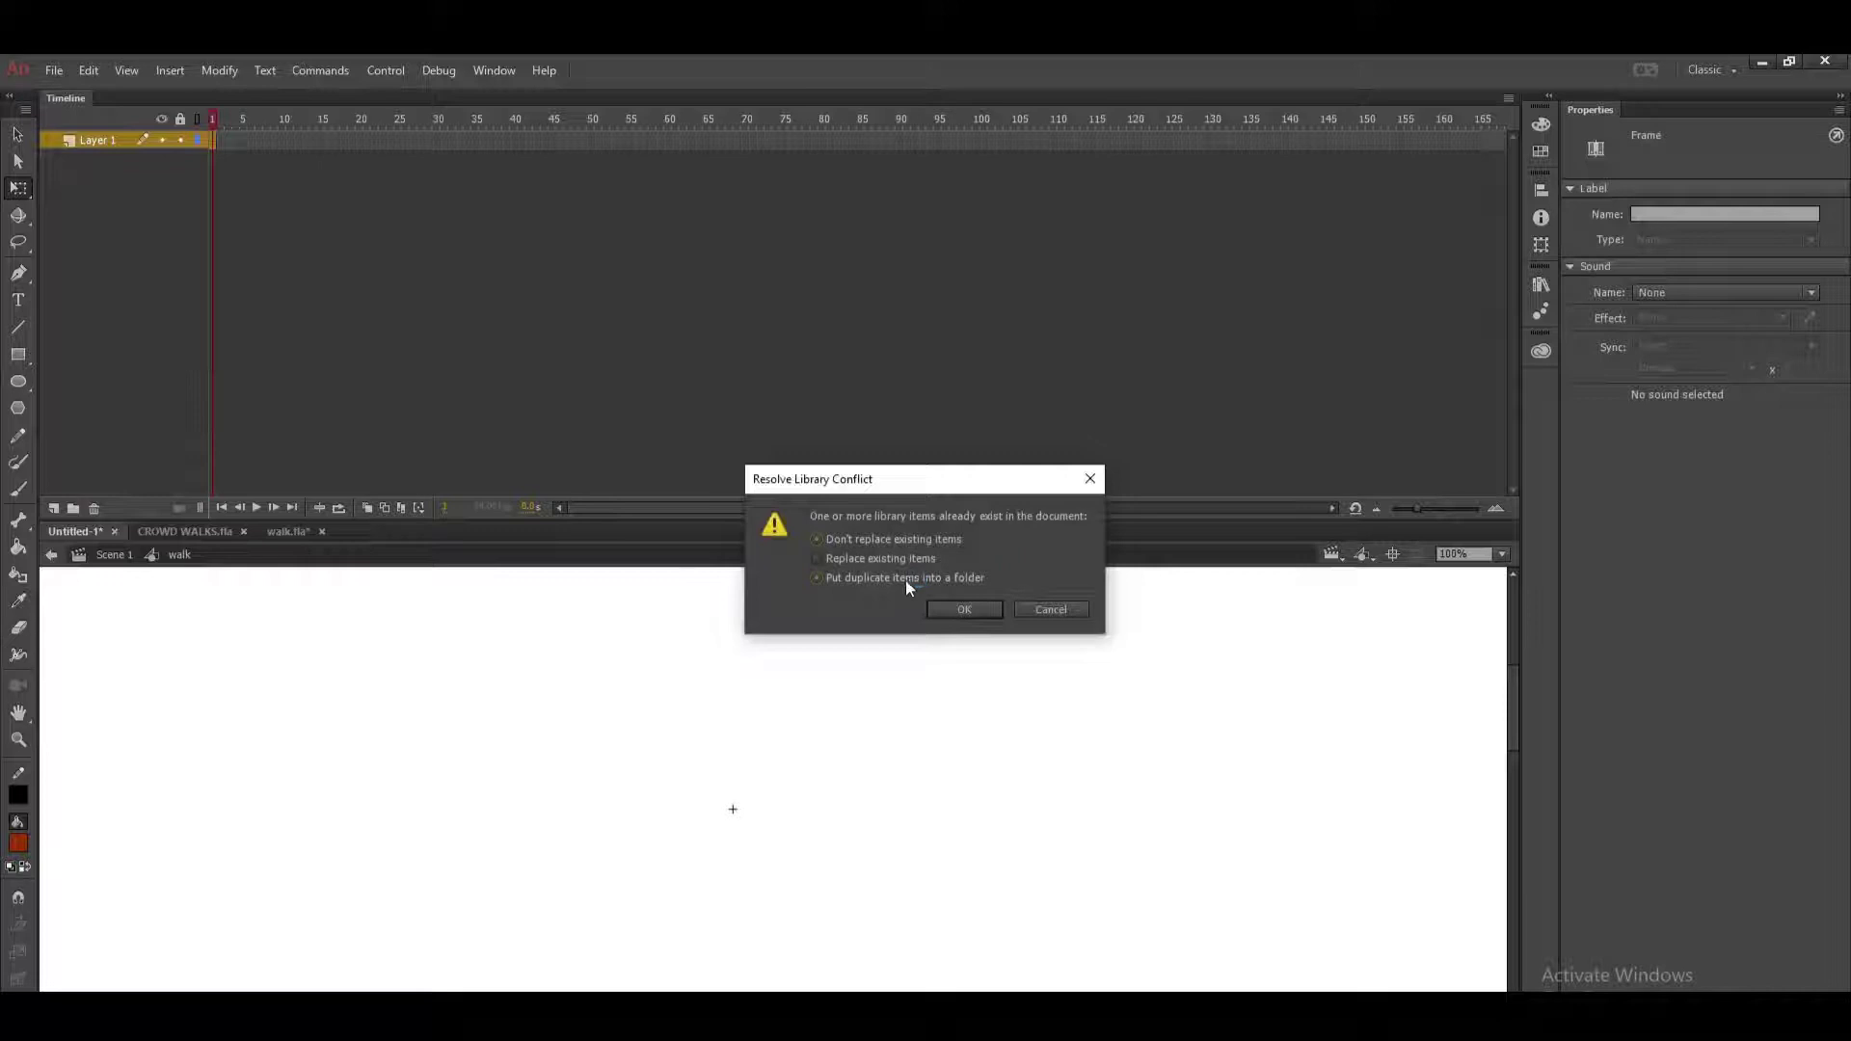
click(957, 610)
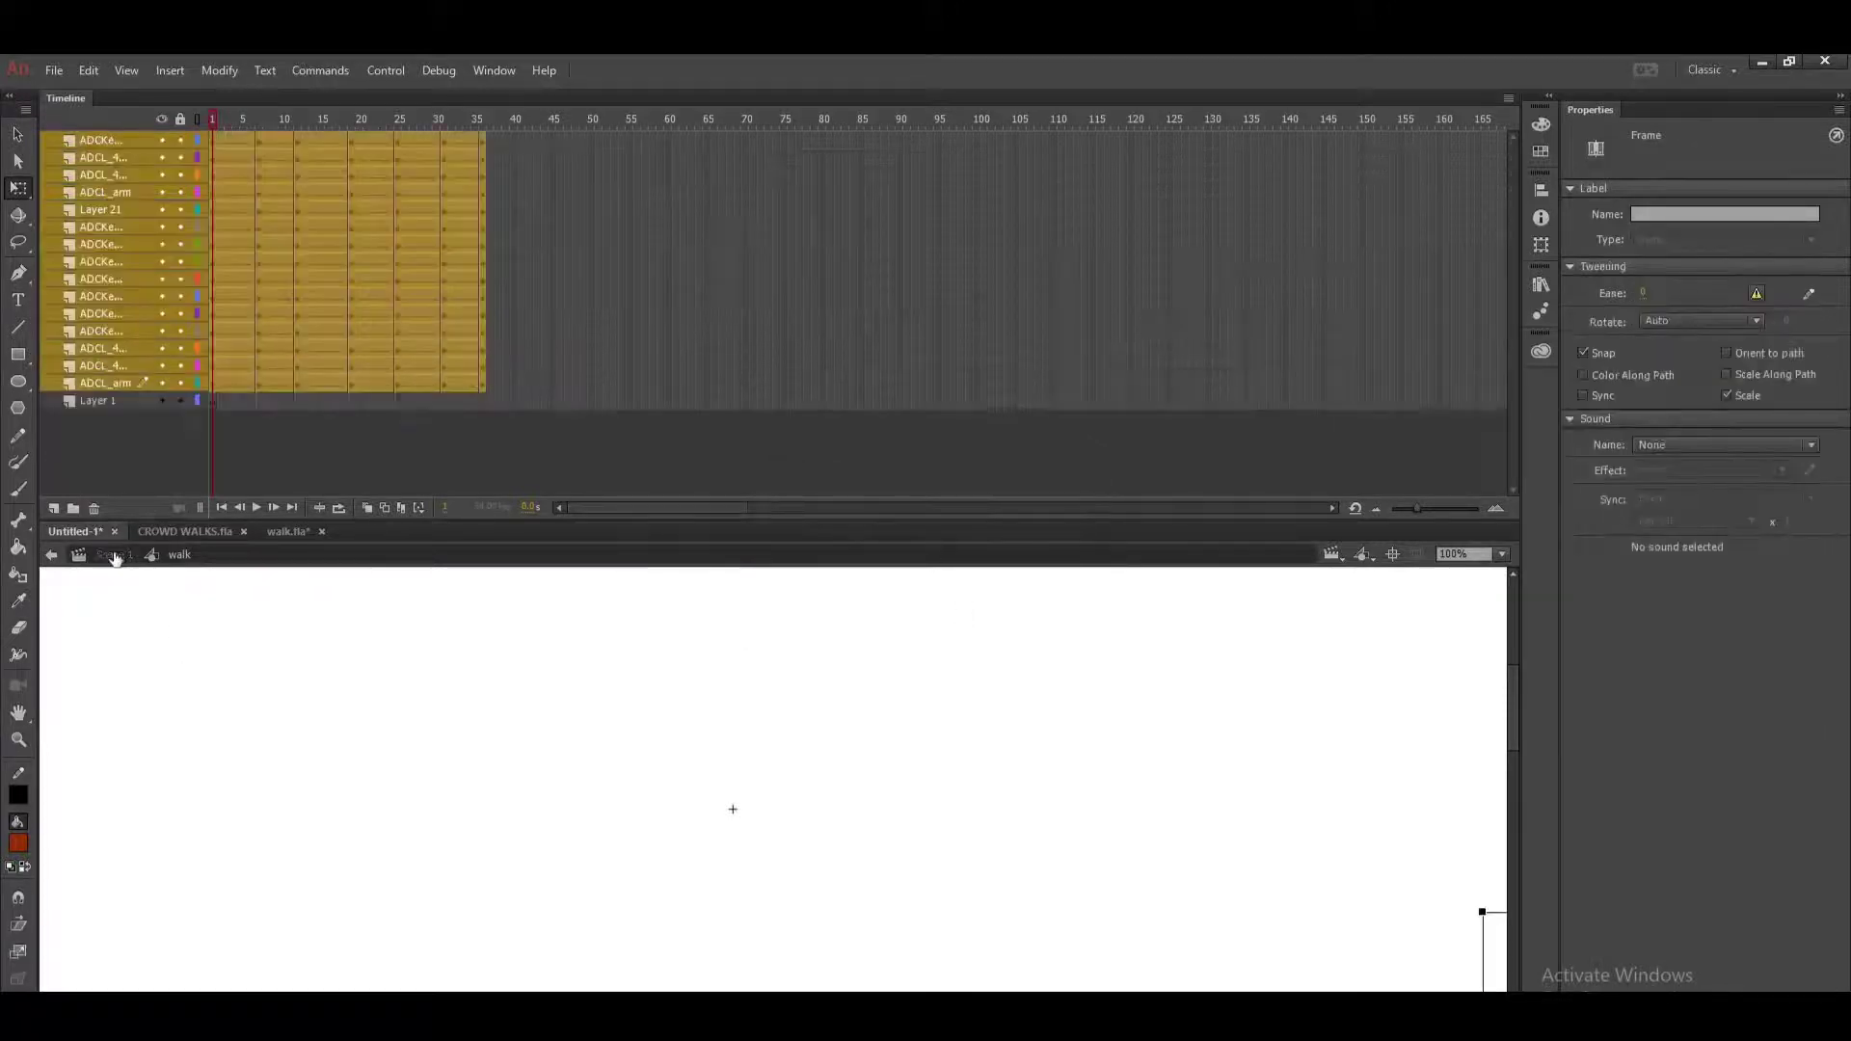
click(113, 555)
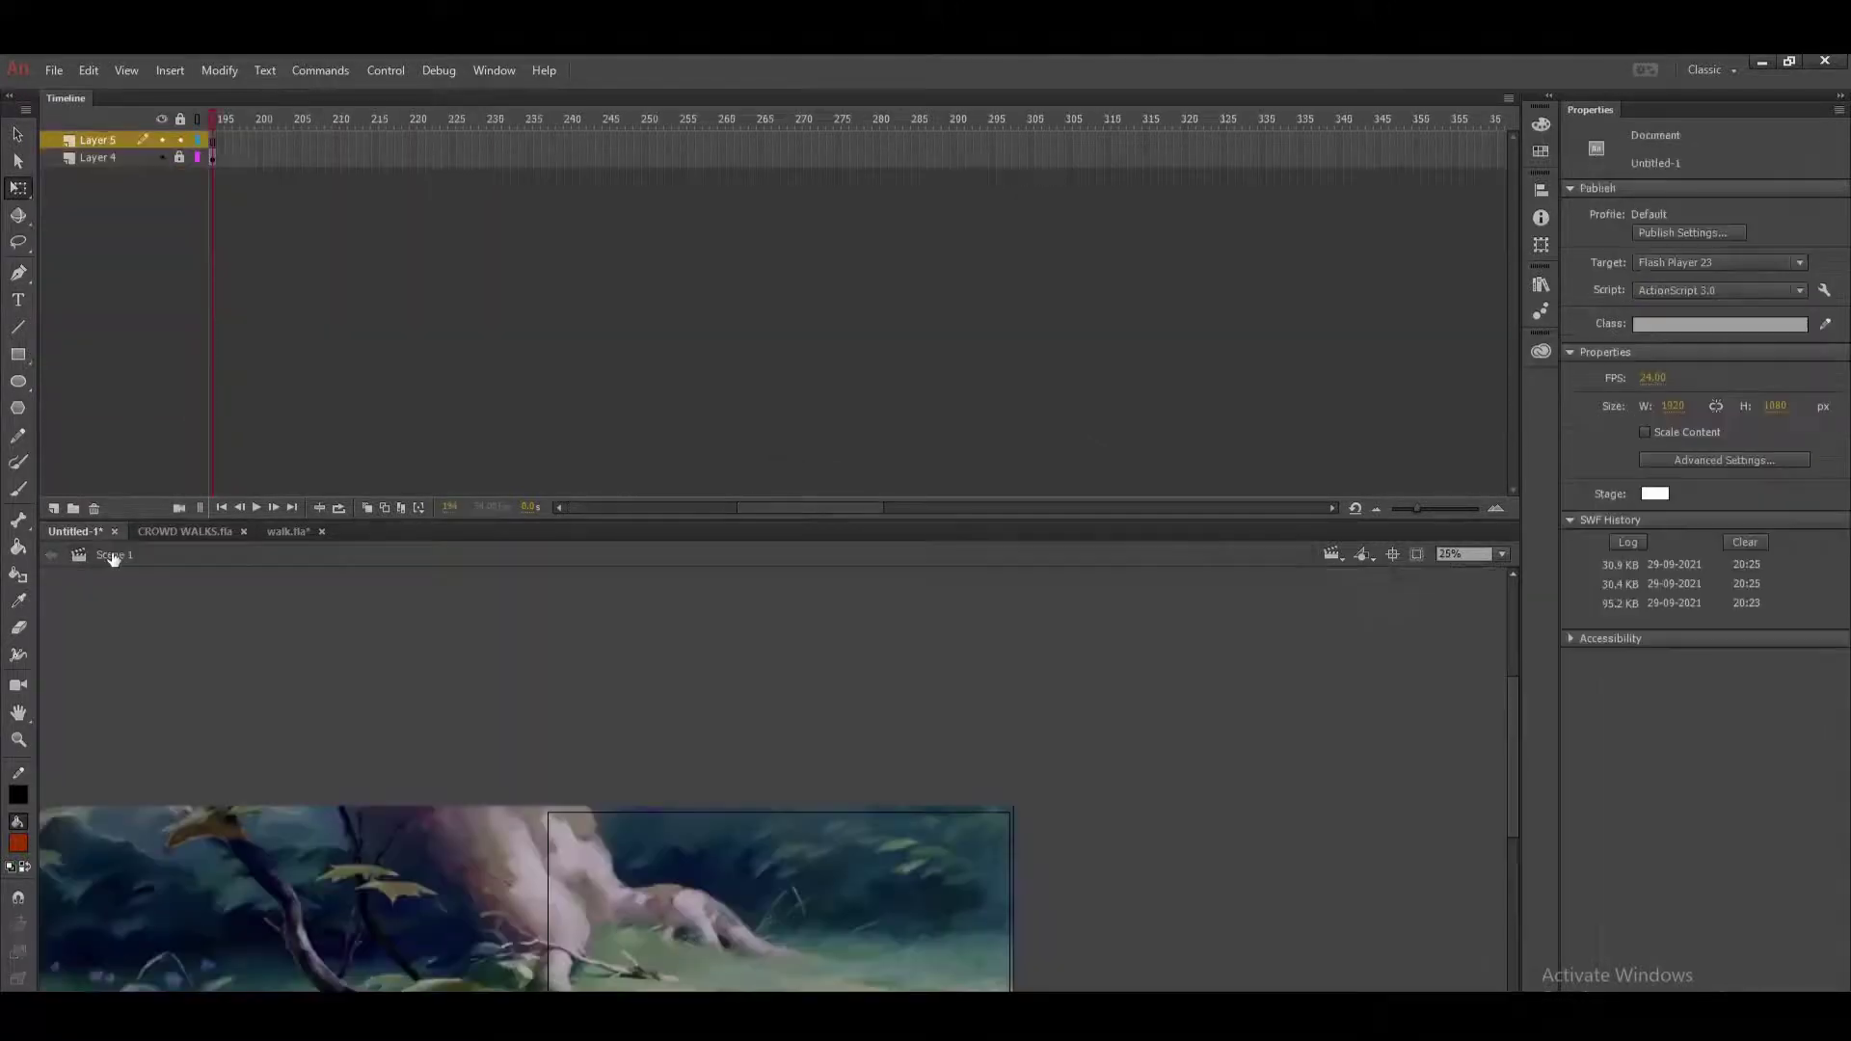
Place the walk symbol from the library on Layer 5 and position it on the forest path at about X -6, Y -67.8.
click(1541, 285)
drag(1513, 520, 1517, 678)
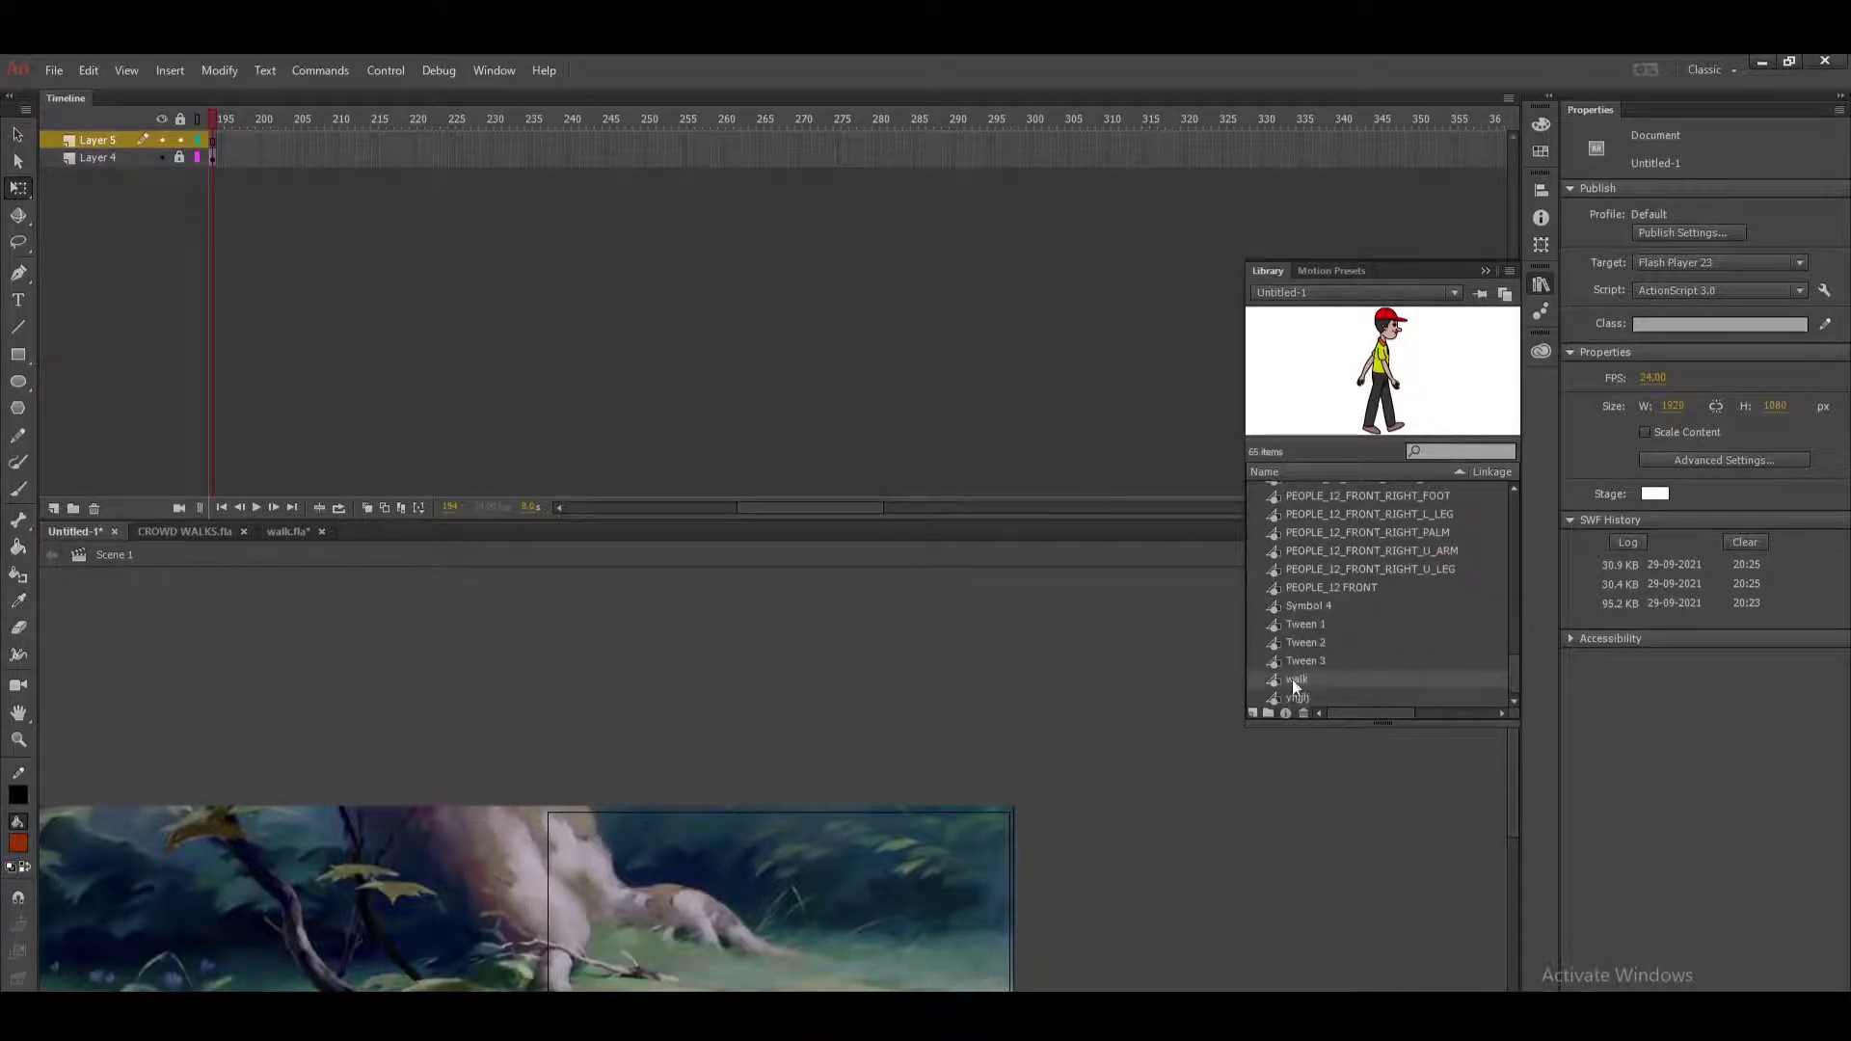
drag(777, 864, 777, 864)
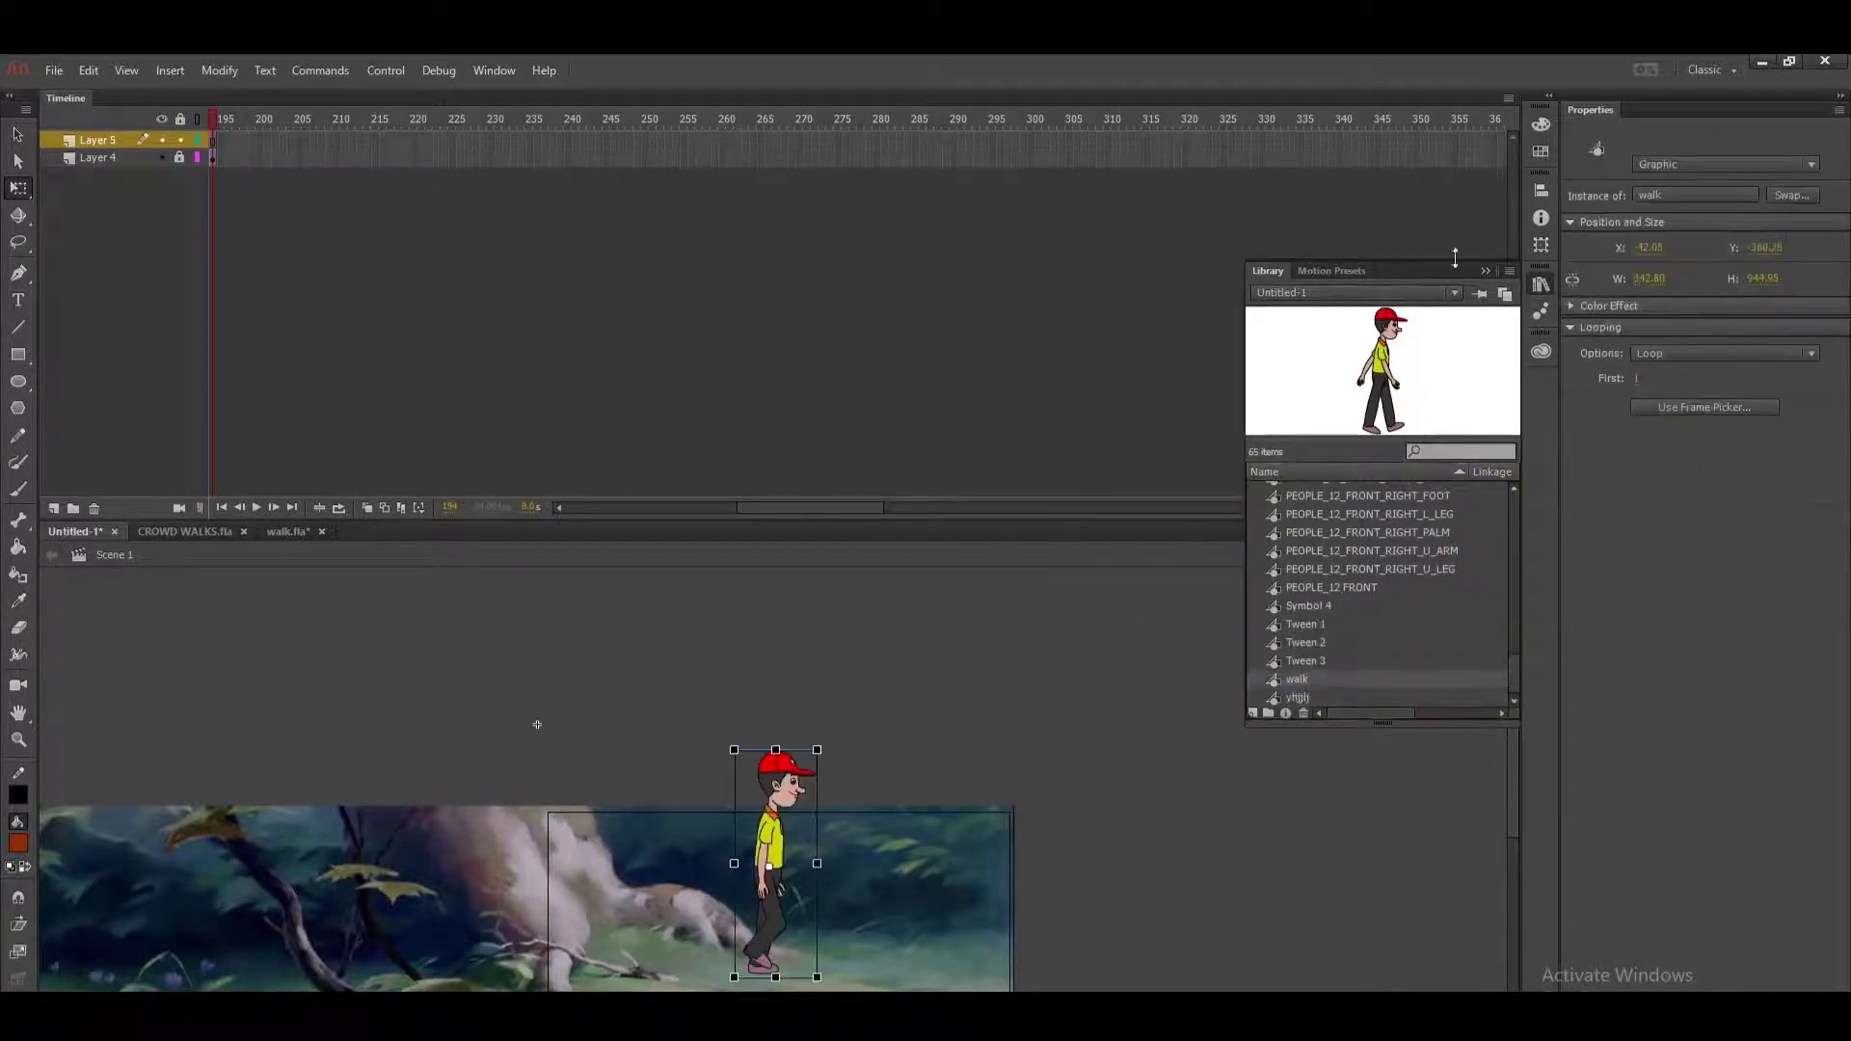
click(1490, 272)
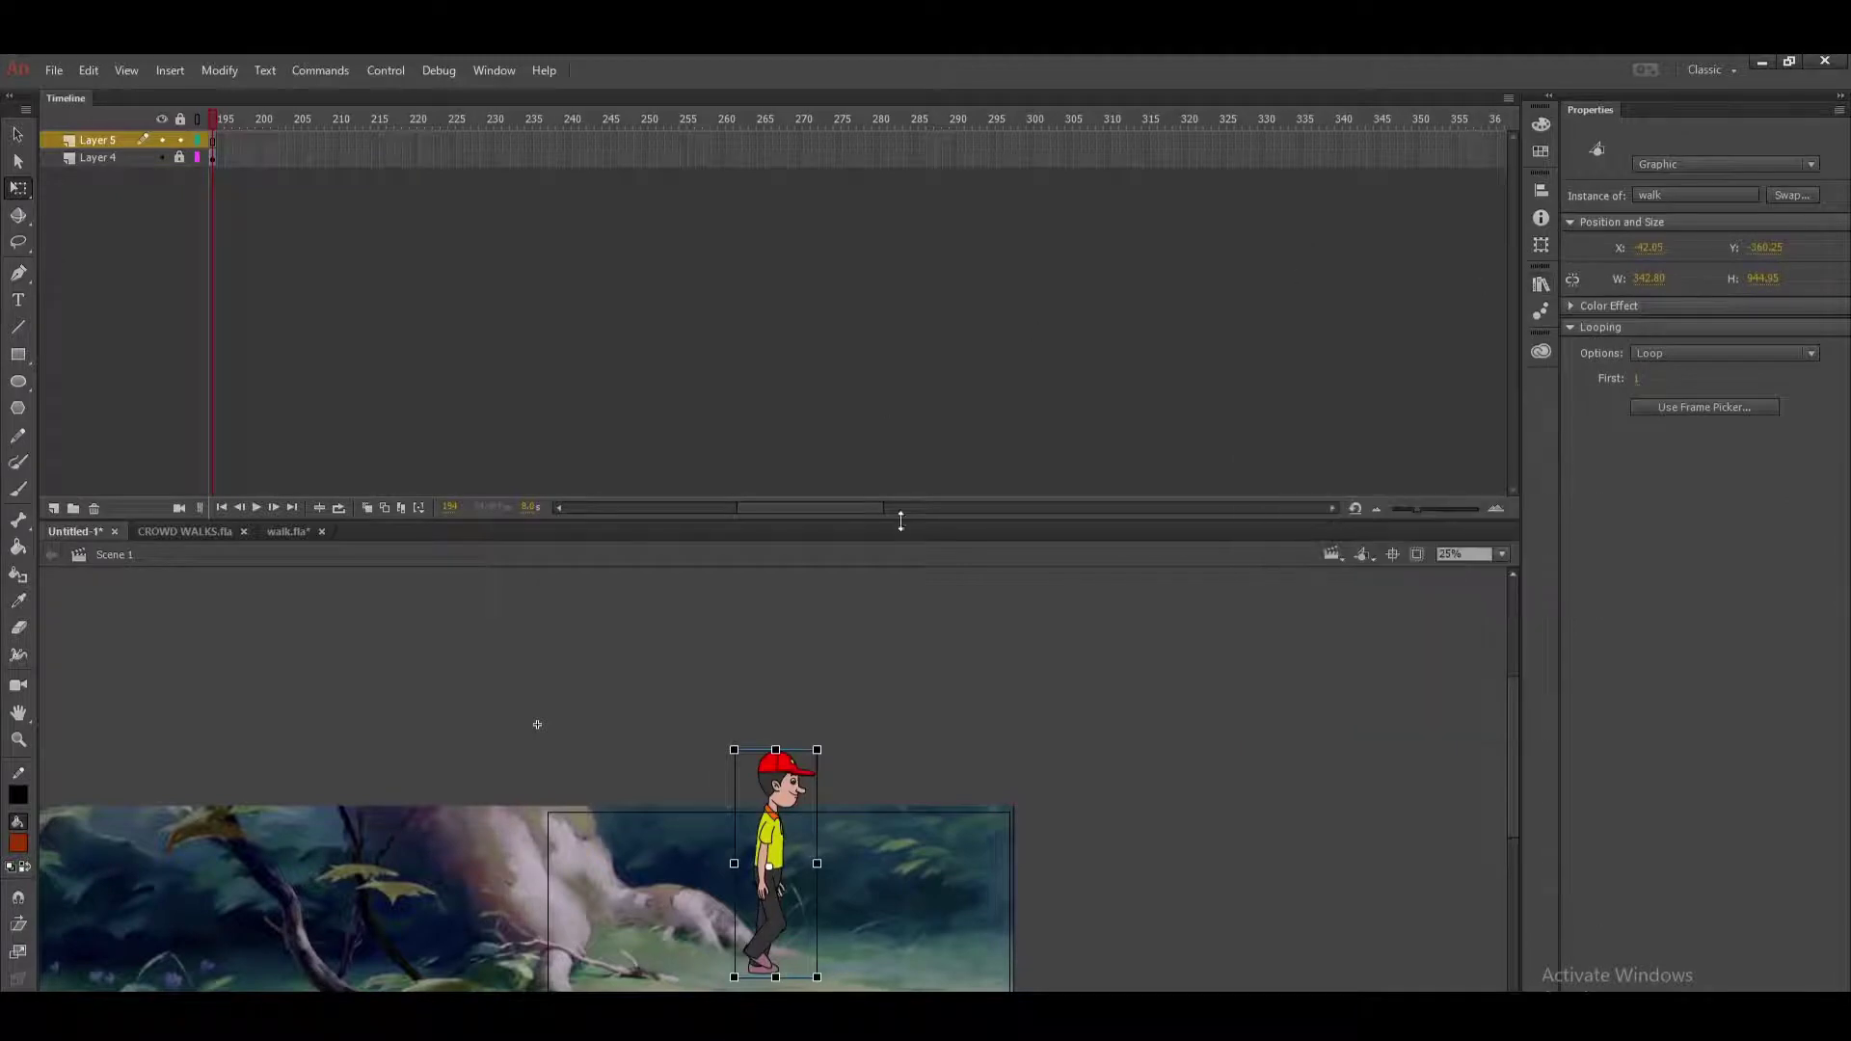
drag(906, 463, 973, 241)
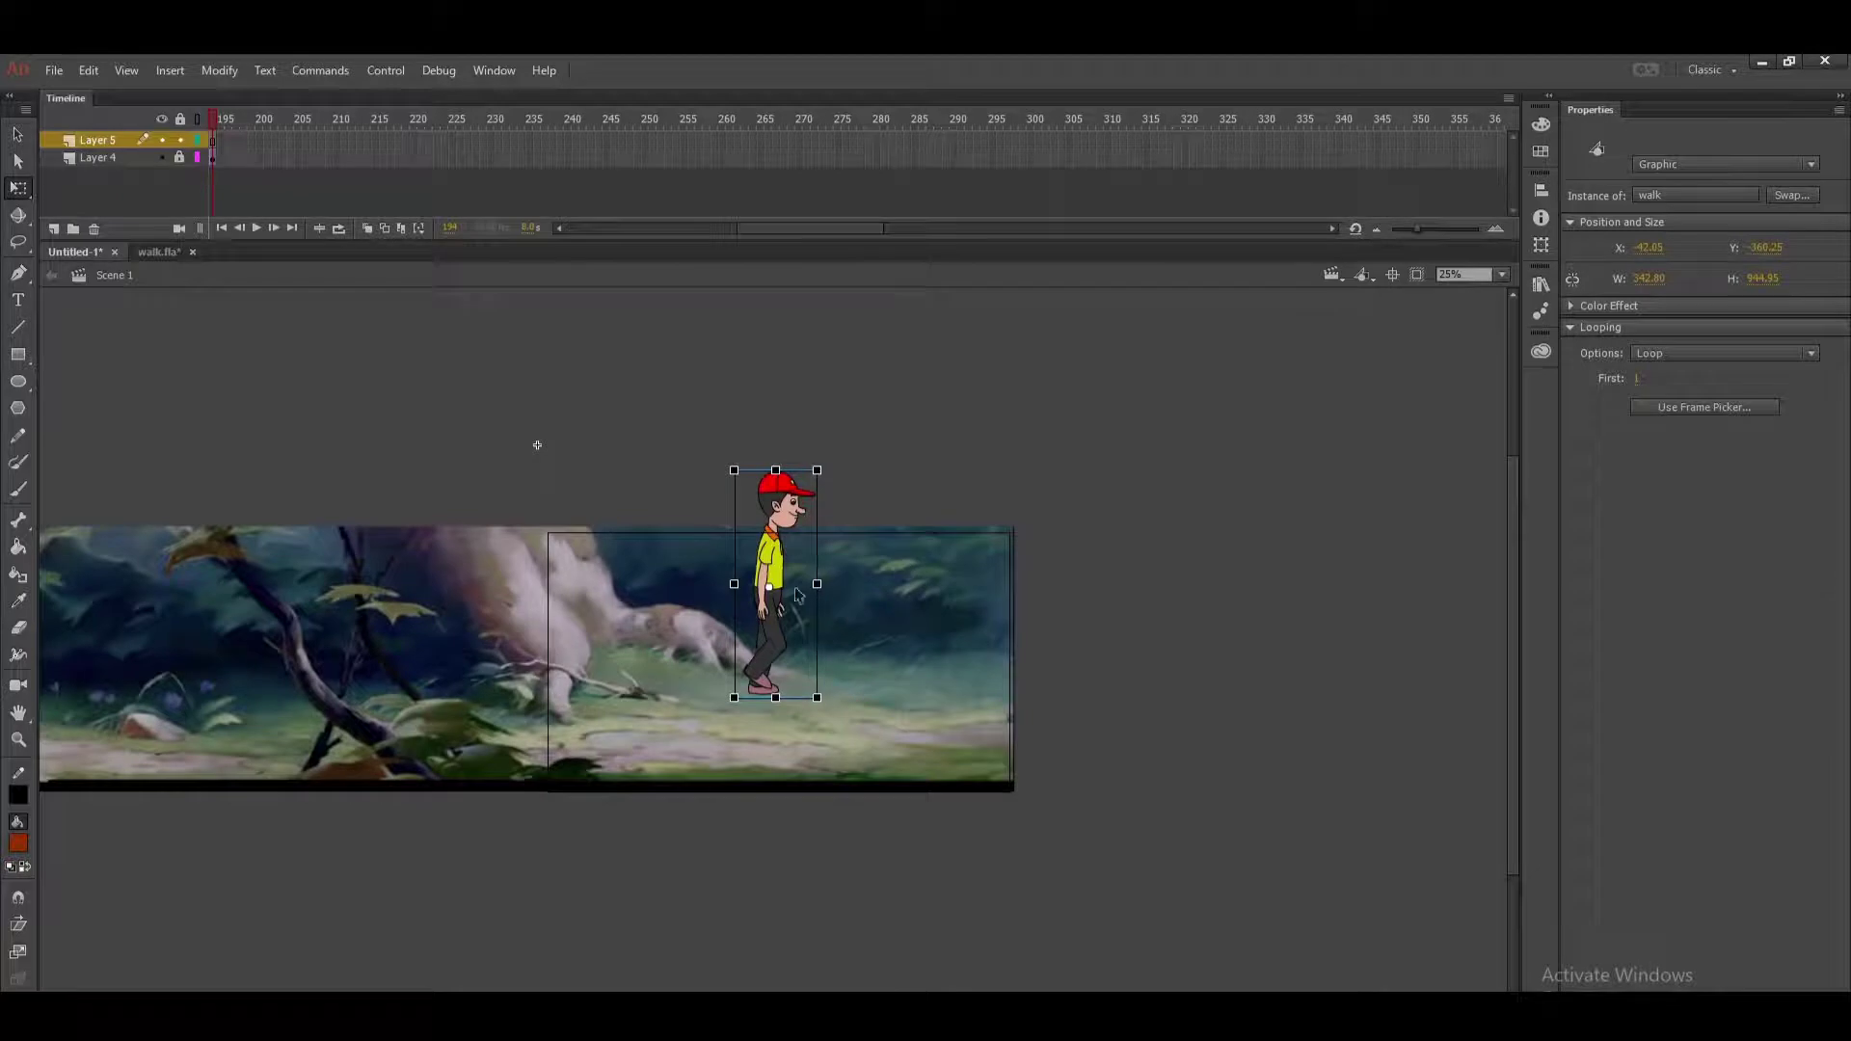
drag(791, 583, 799, 654)
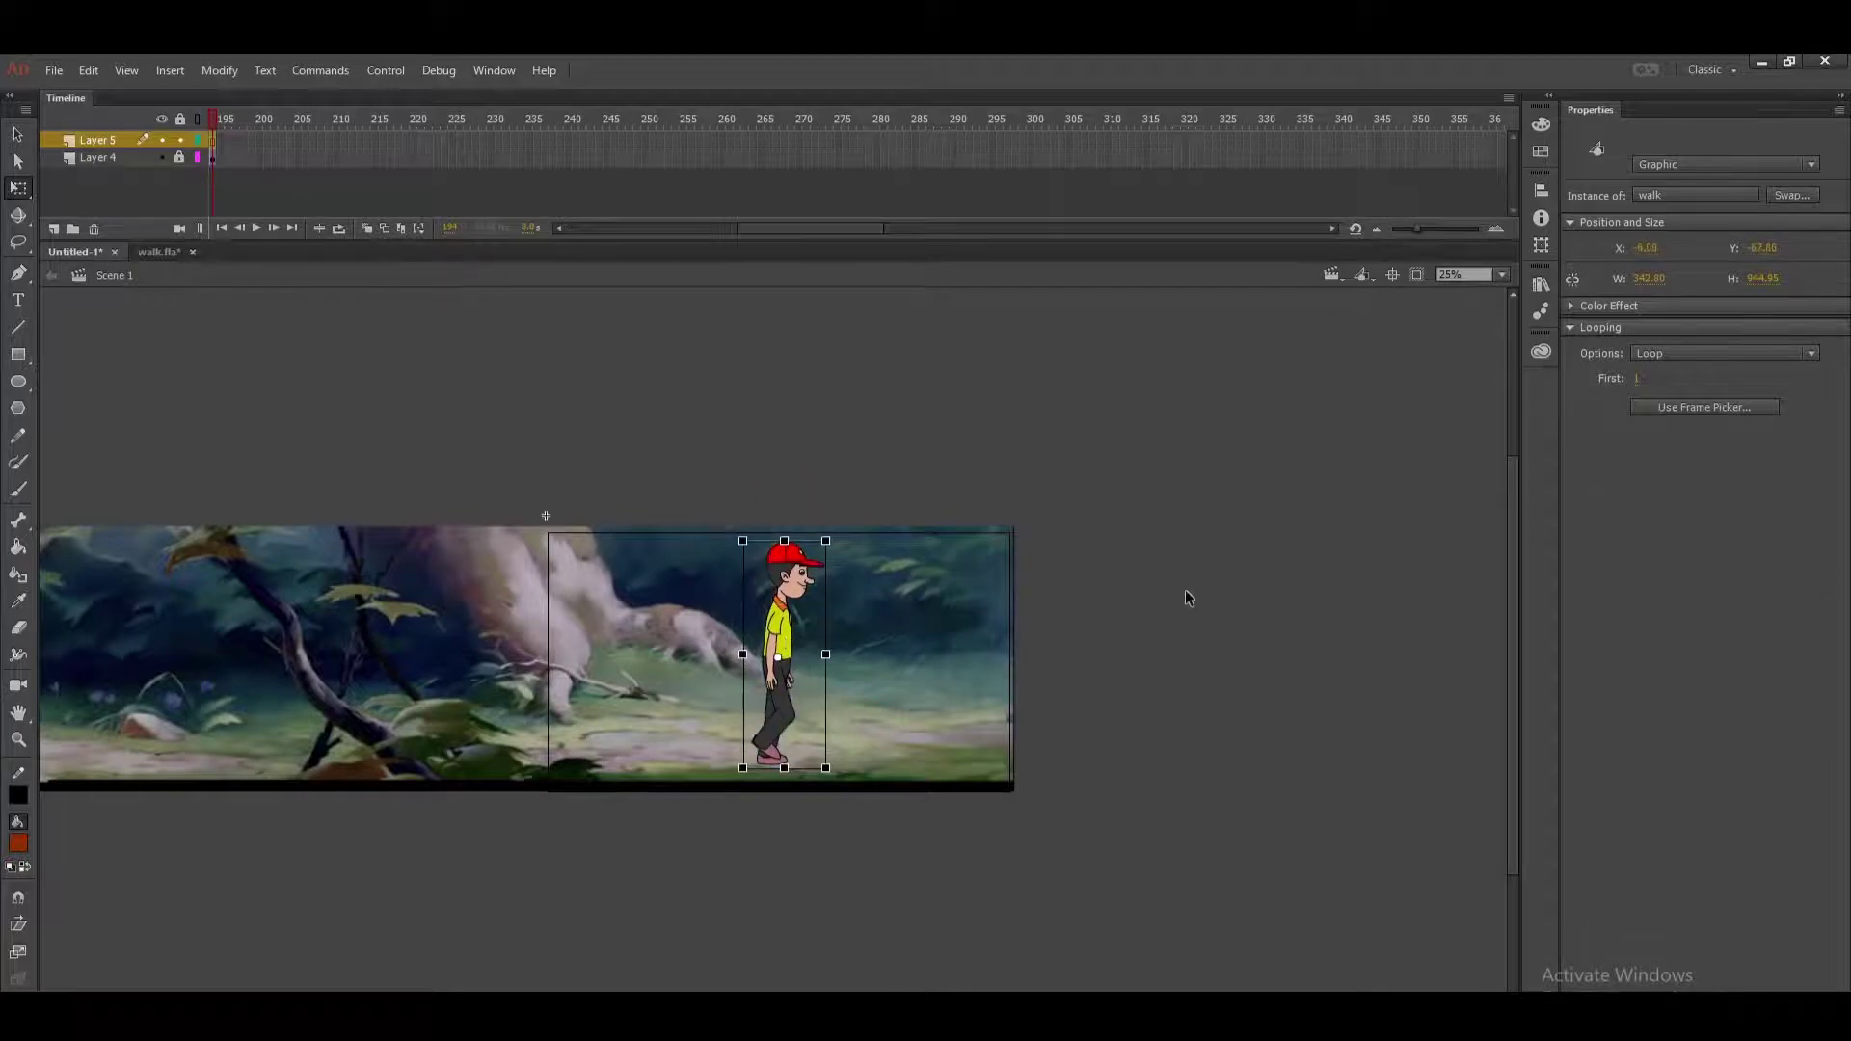
Test the movie, close the preview, and examine the character against the forest picture from the last frame back to frame 1.
key(Return)
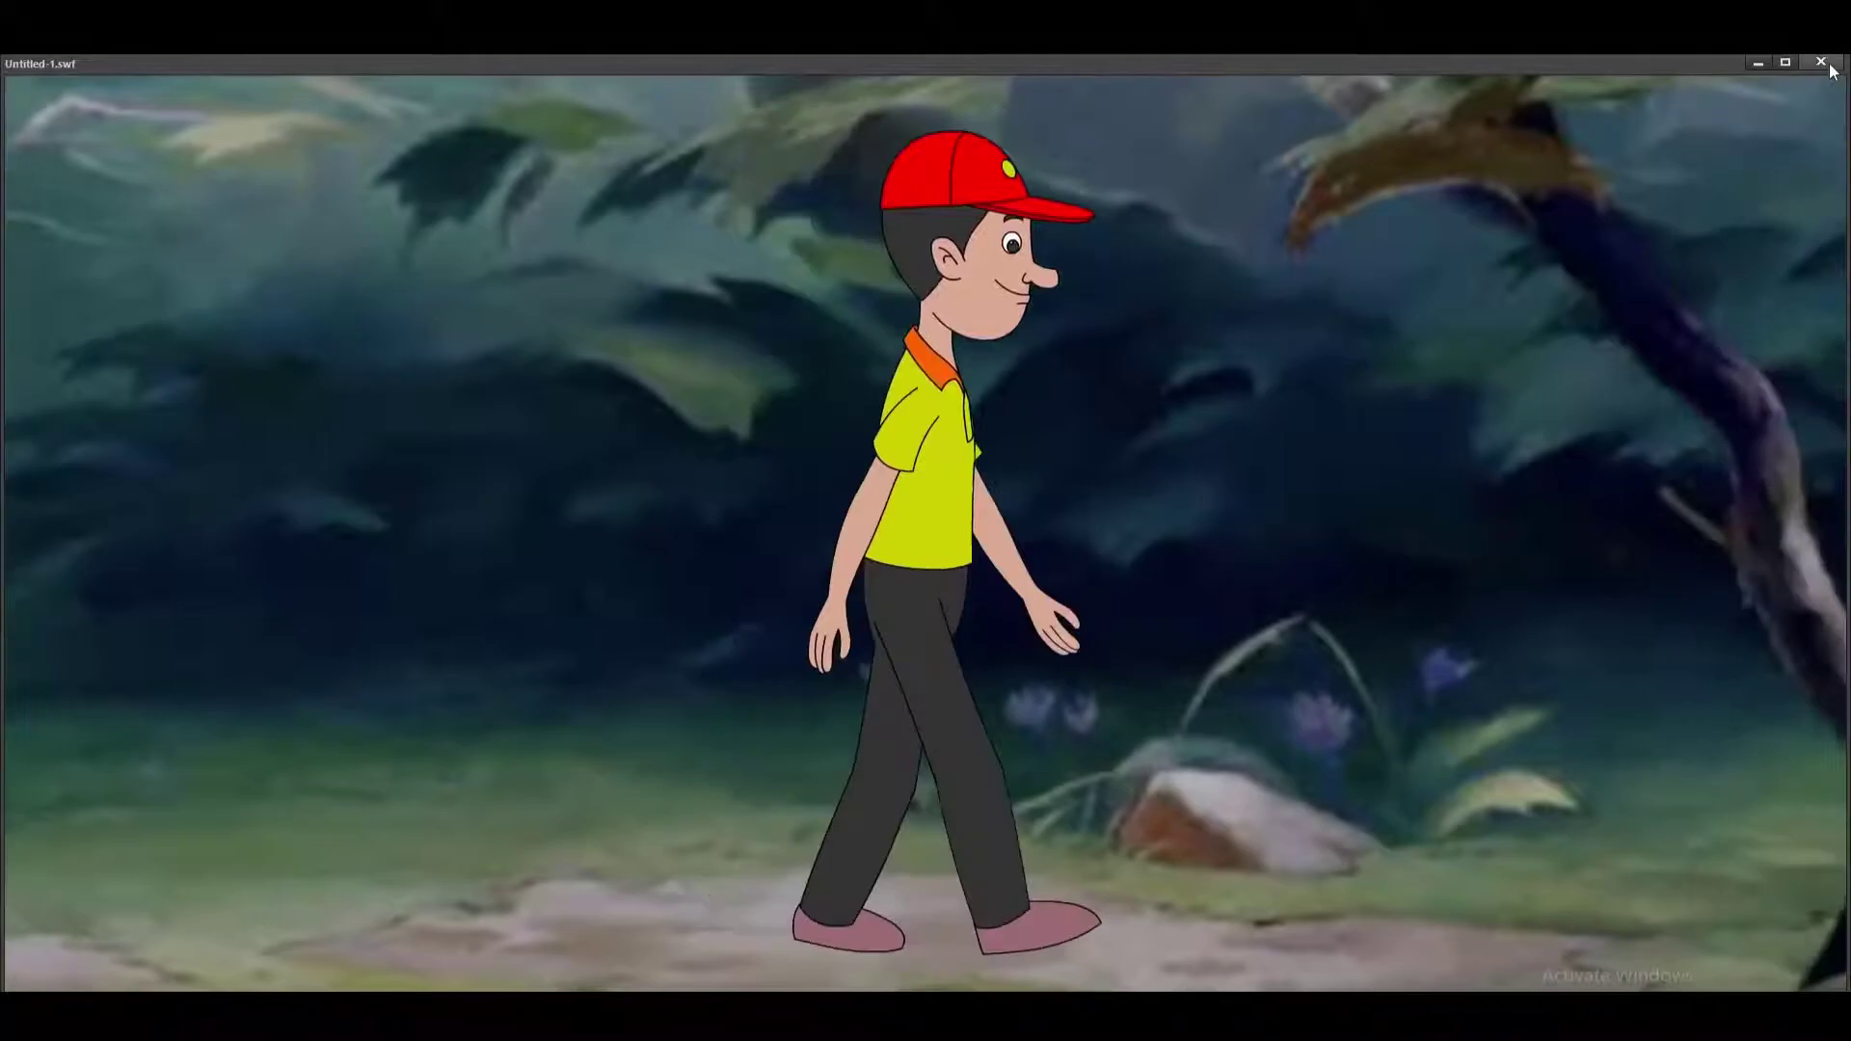
click(1822, 63)
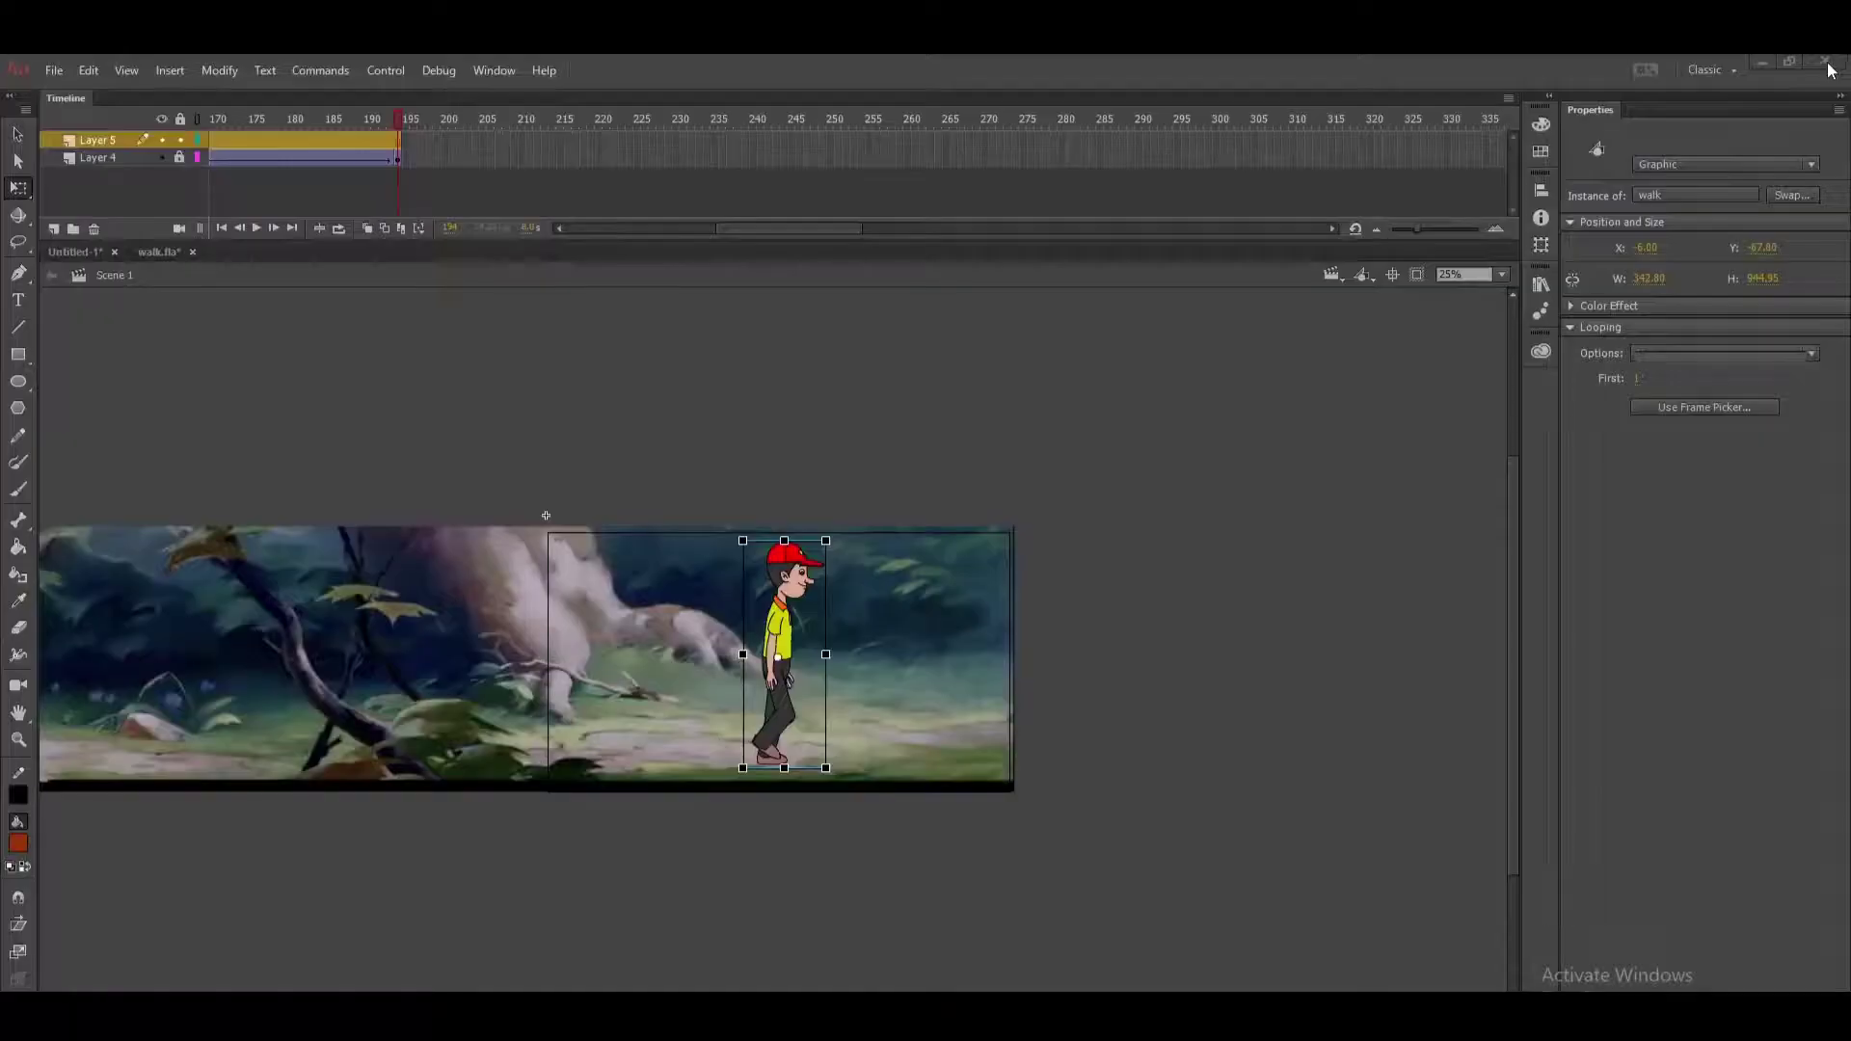
key(ctrl+=)
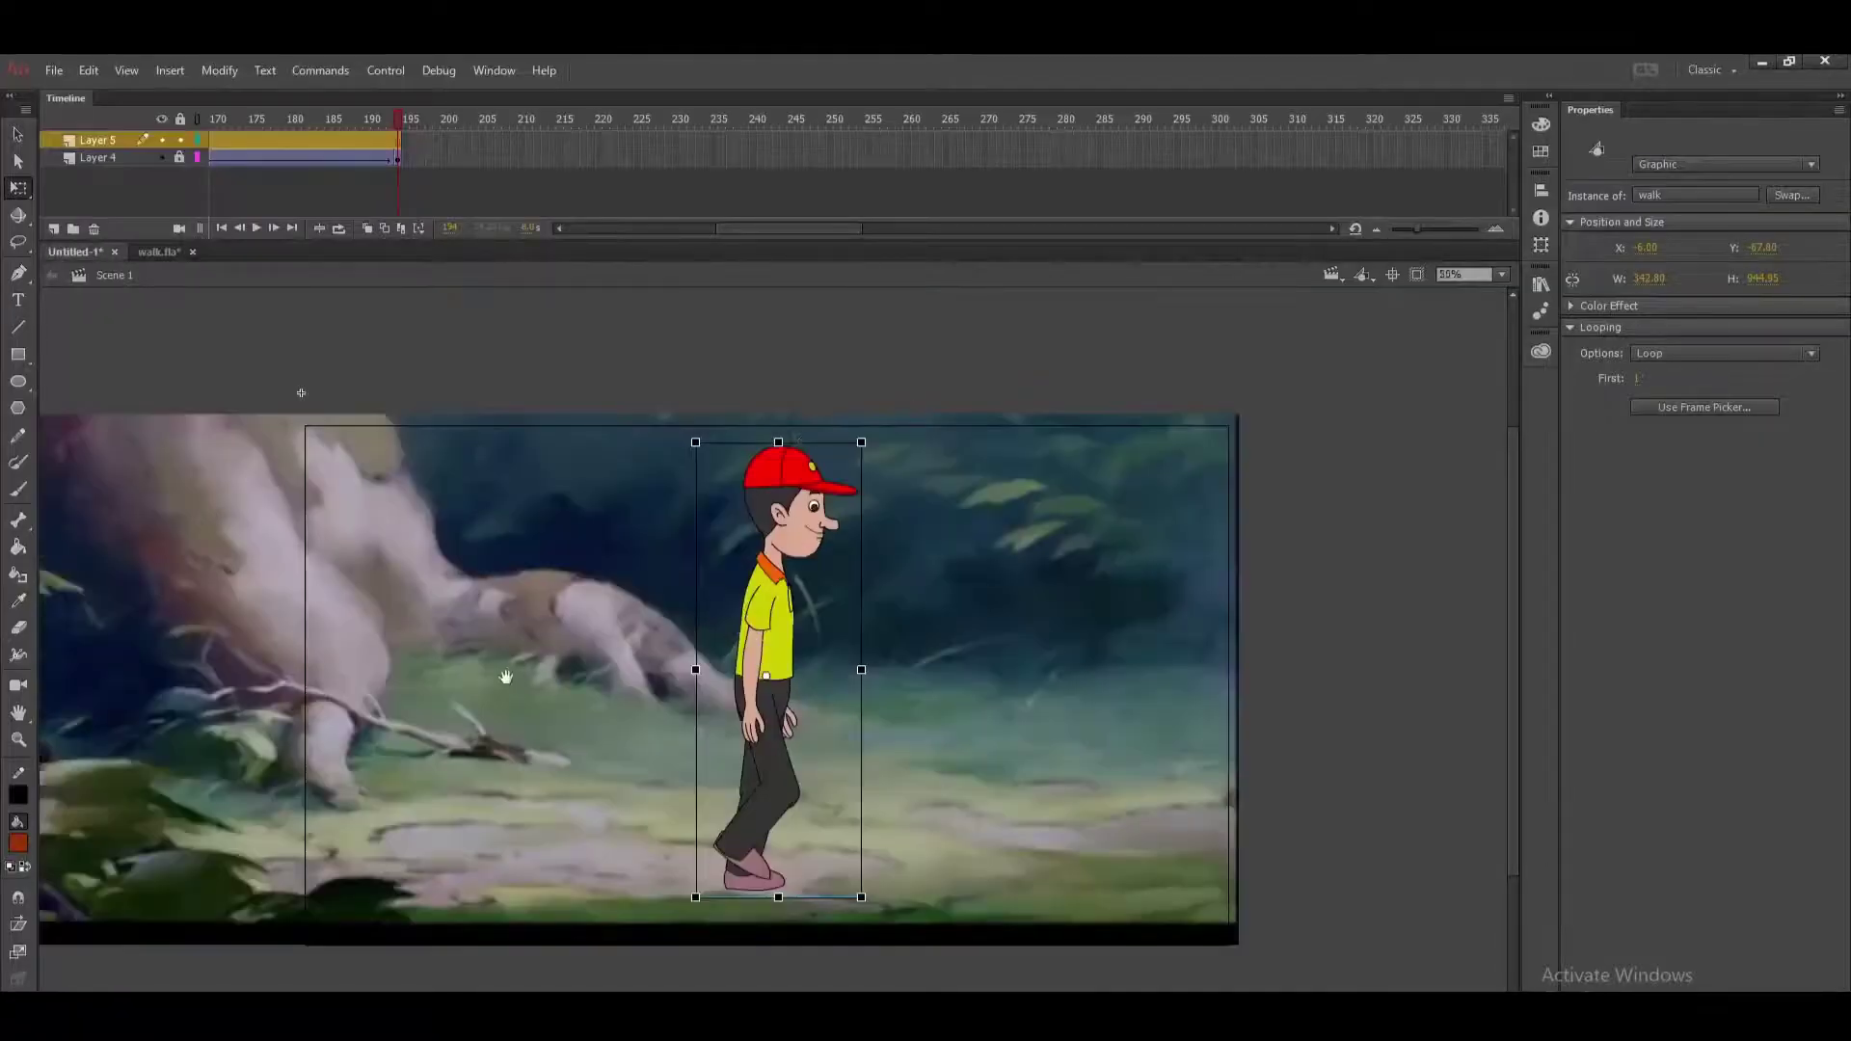
drag(505, 677, 1119, 536)
drag(382, 124, 43, 119)
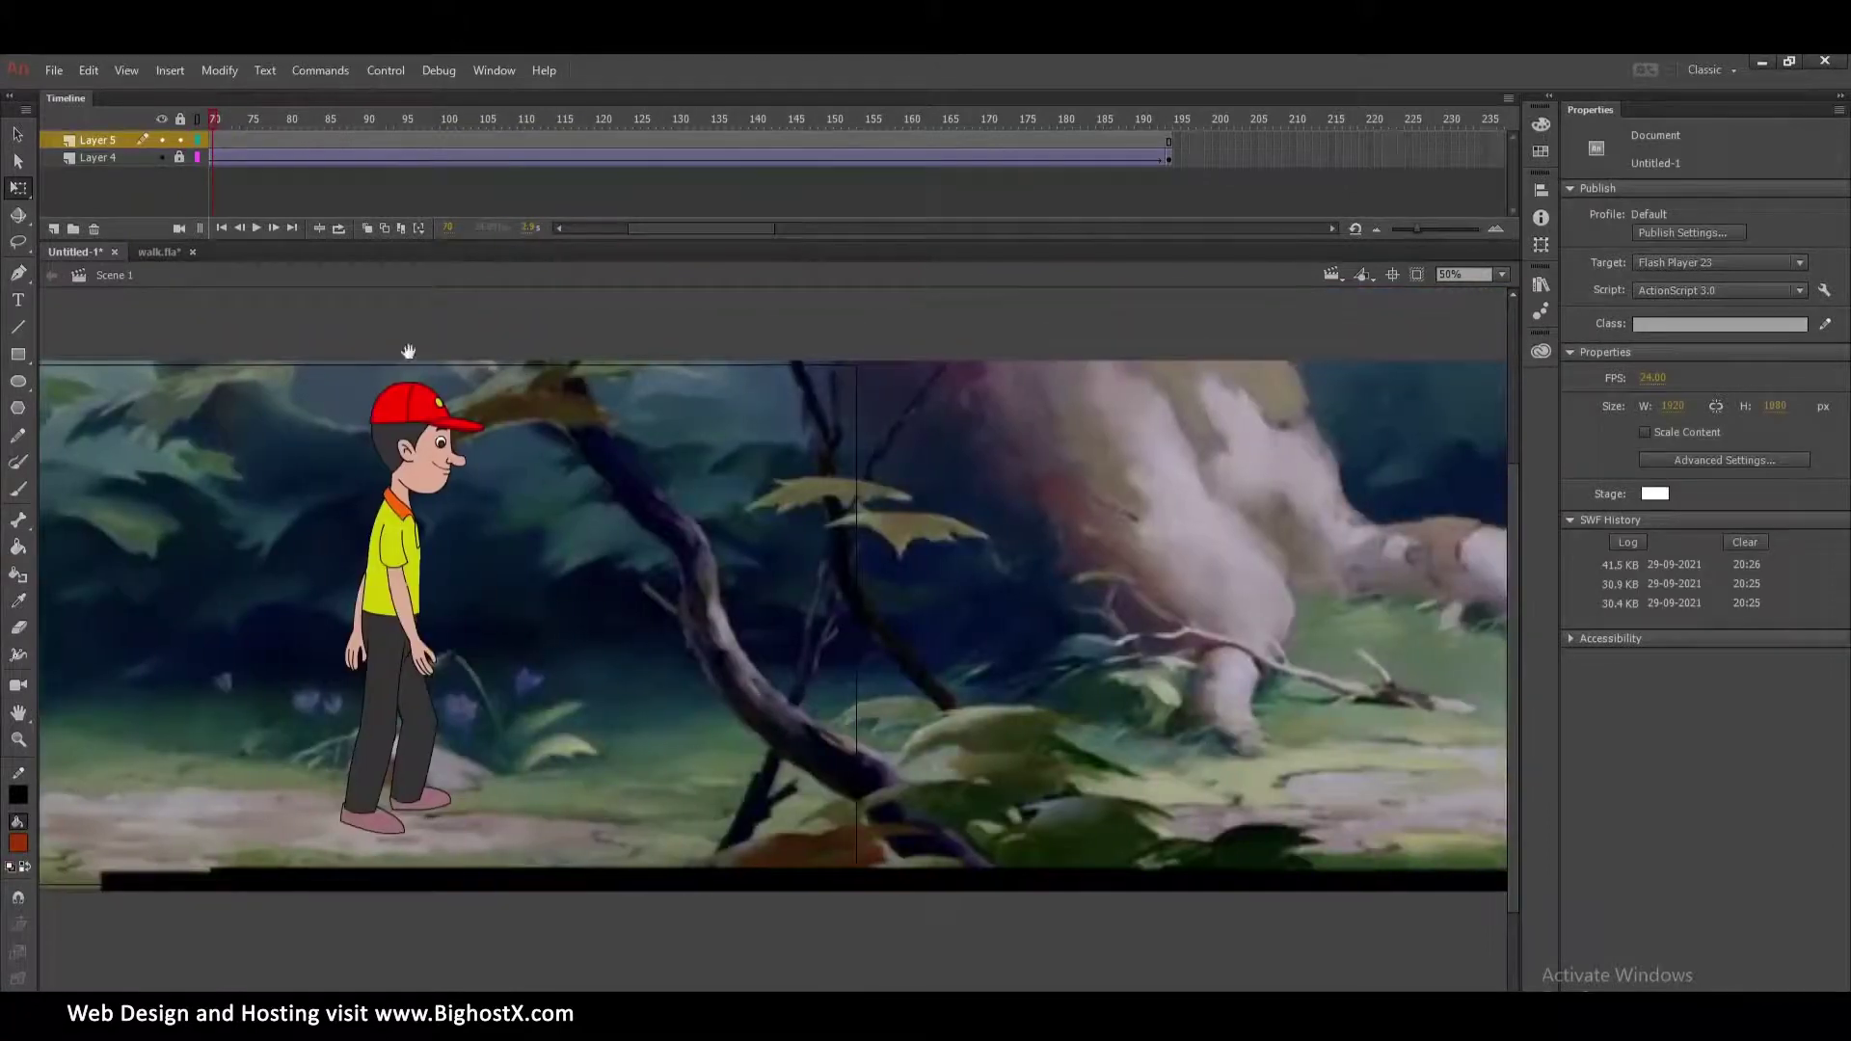
drag(341, 116, 95, 177)
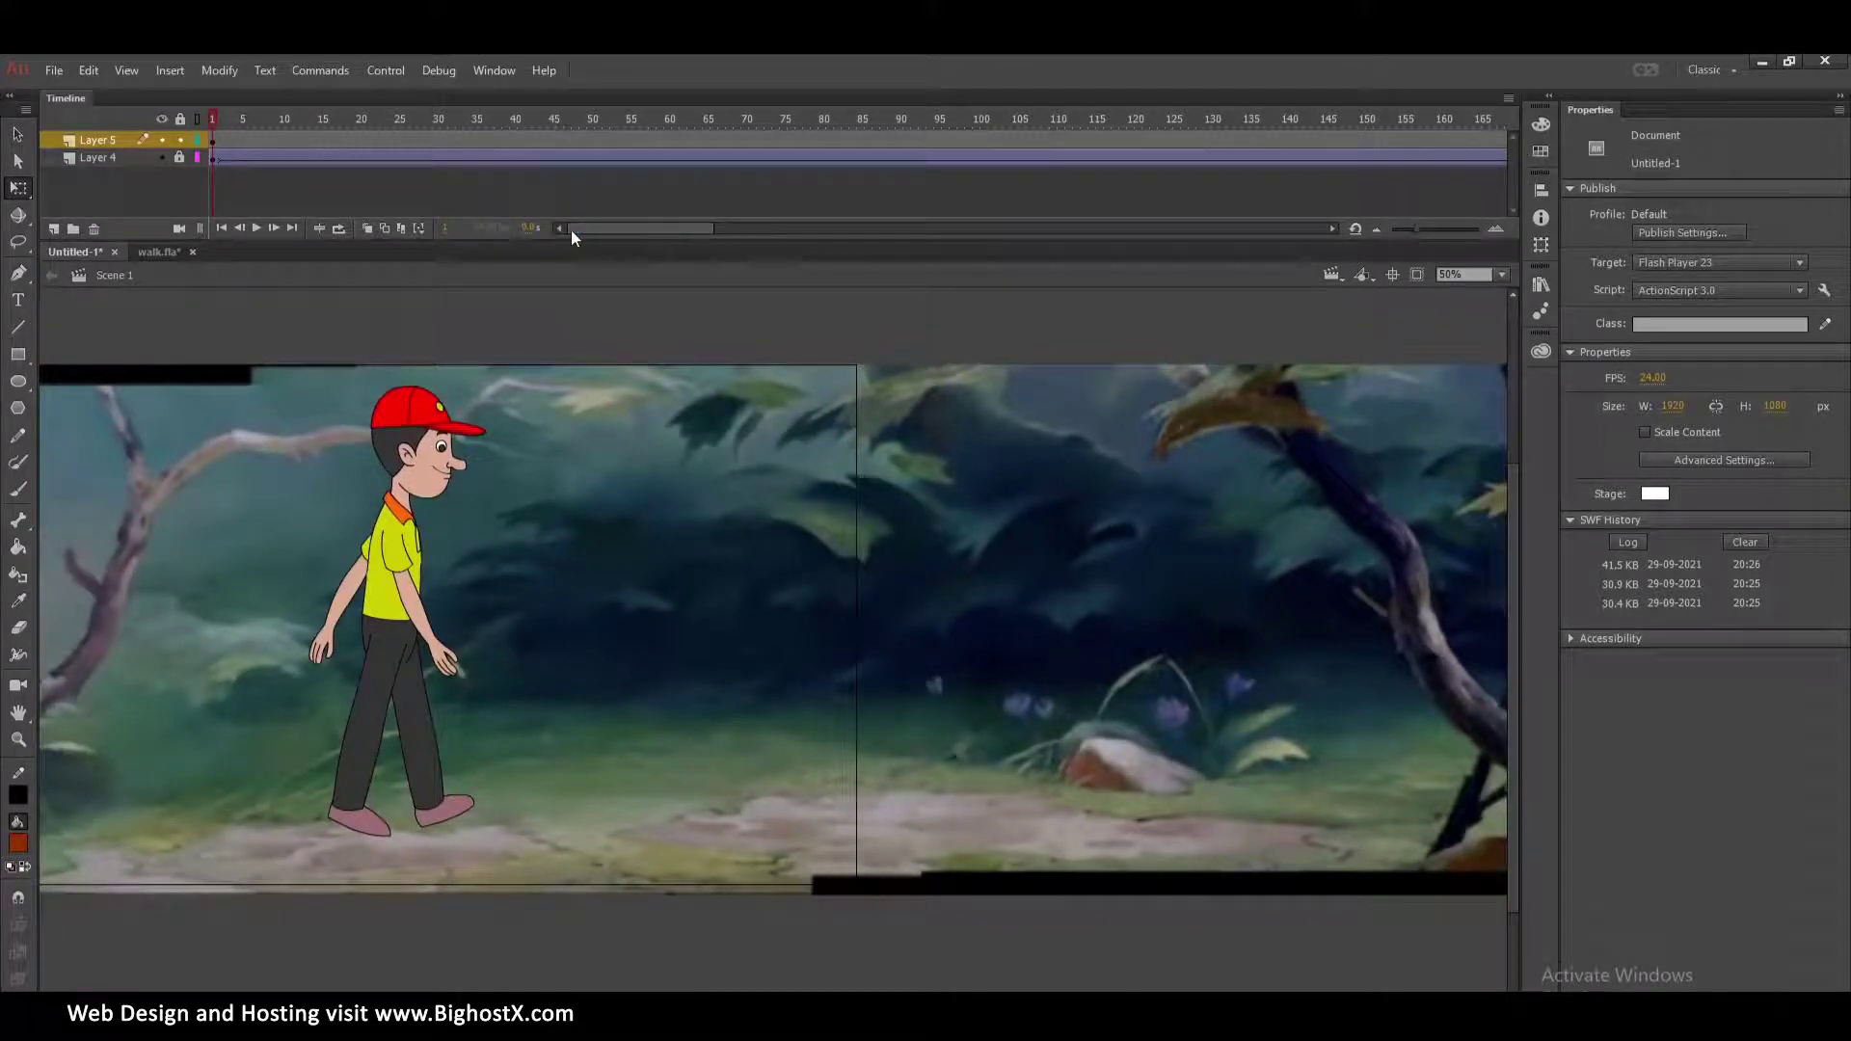
drag(1164, 599, 793, 542)
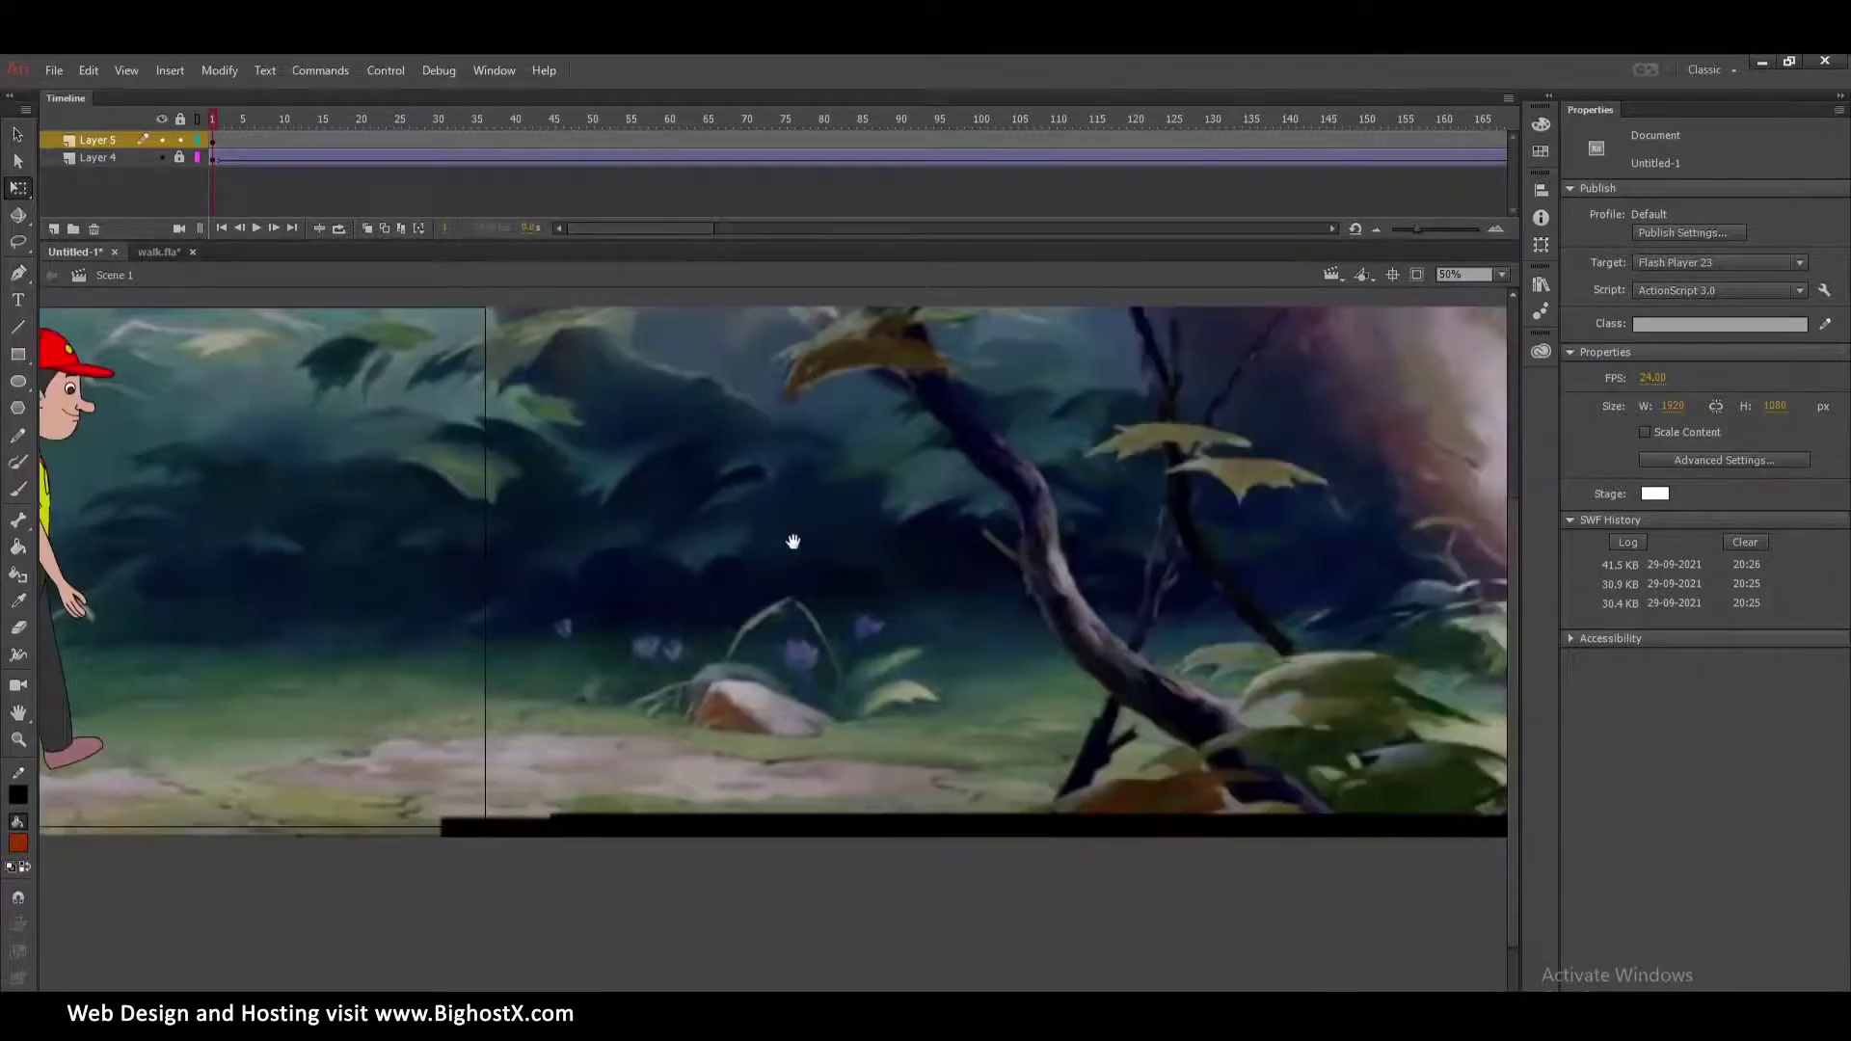
drag(1191, 646, 889, 662)
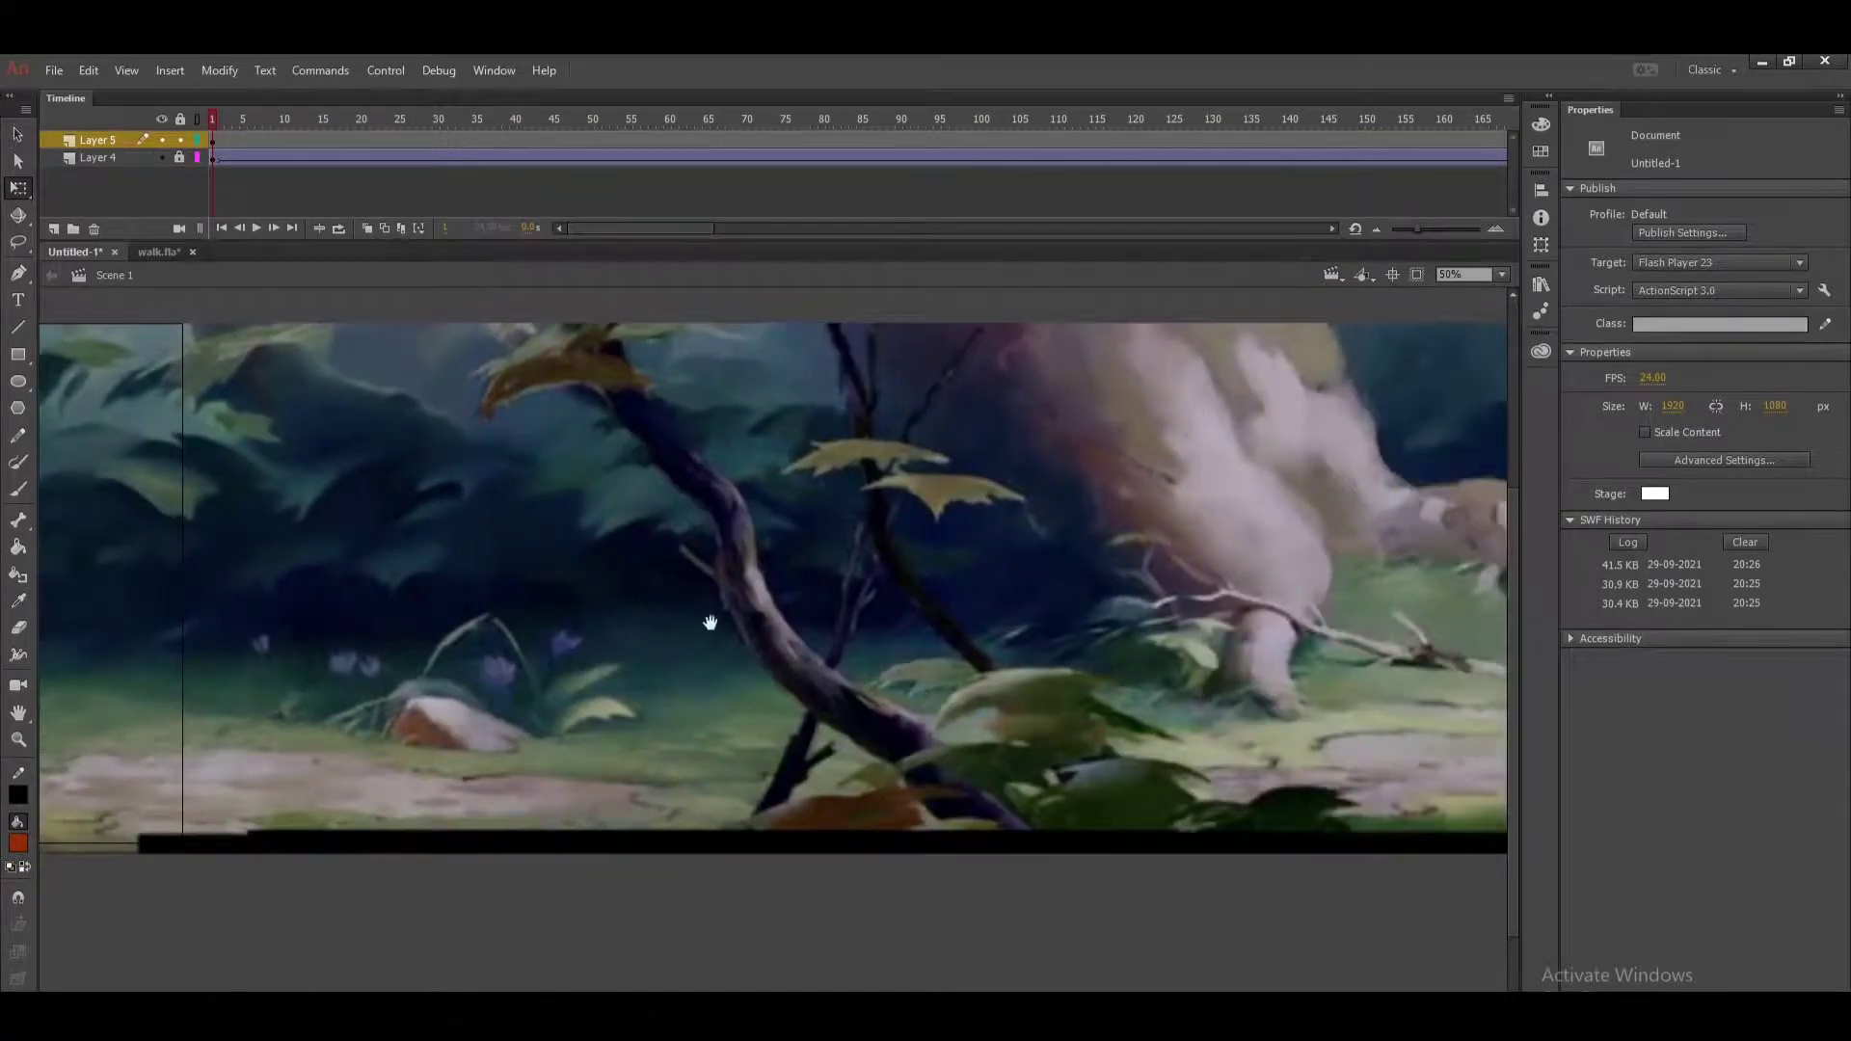
drag(711, 622, 1326, 728)
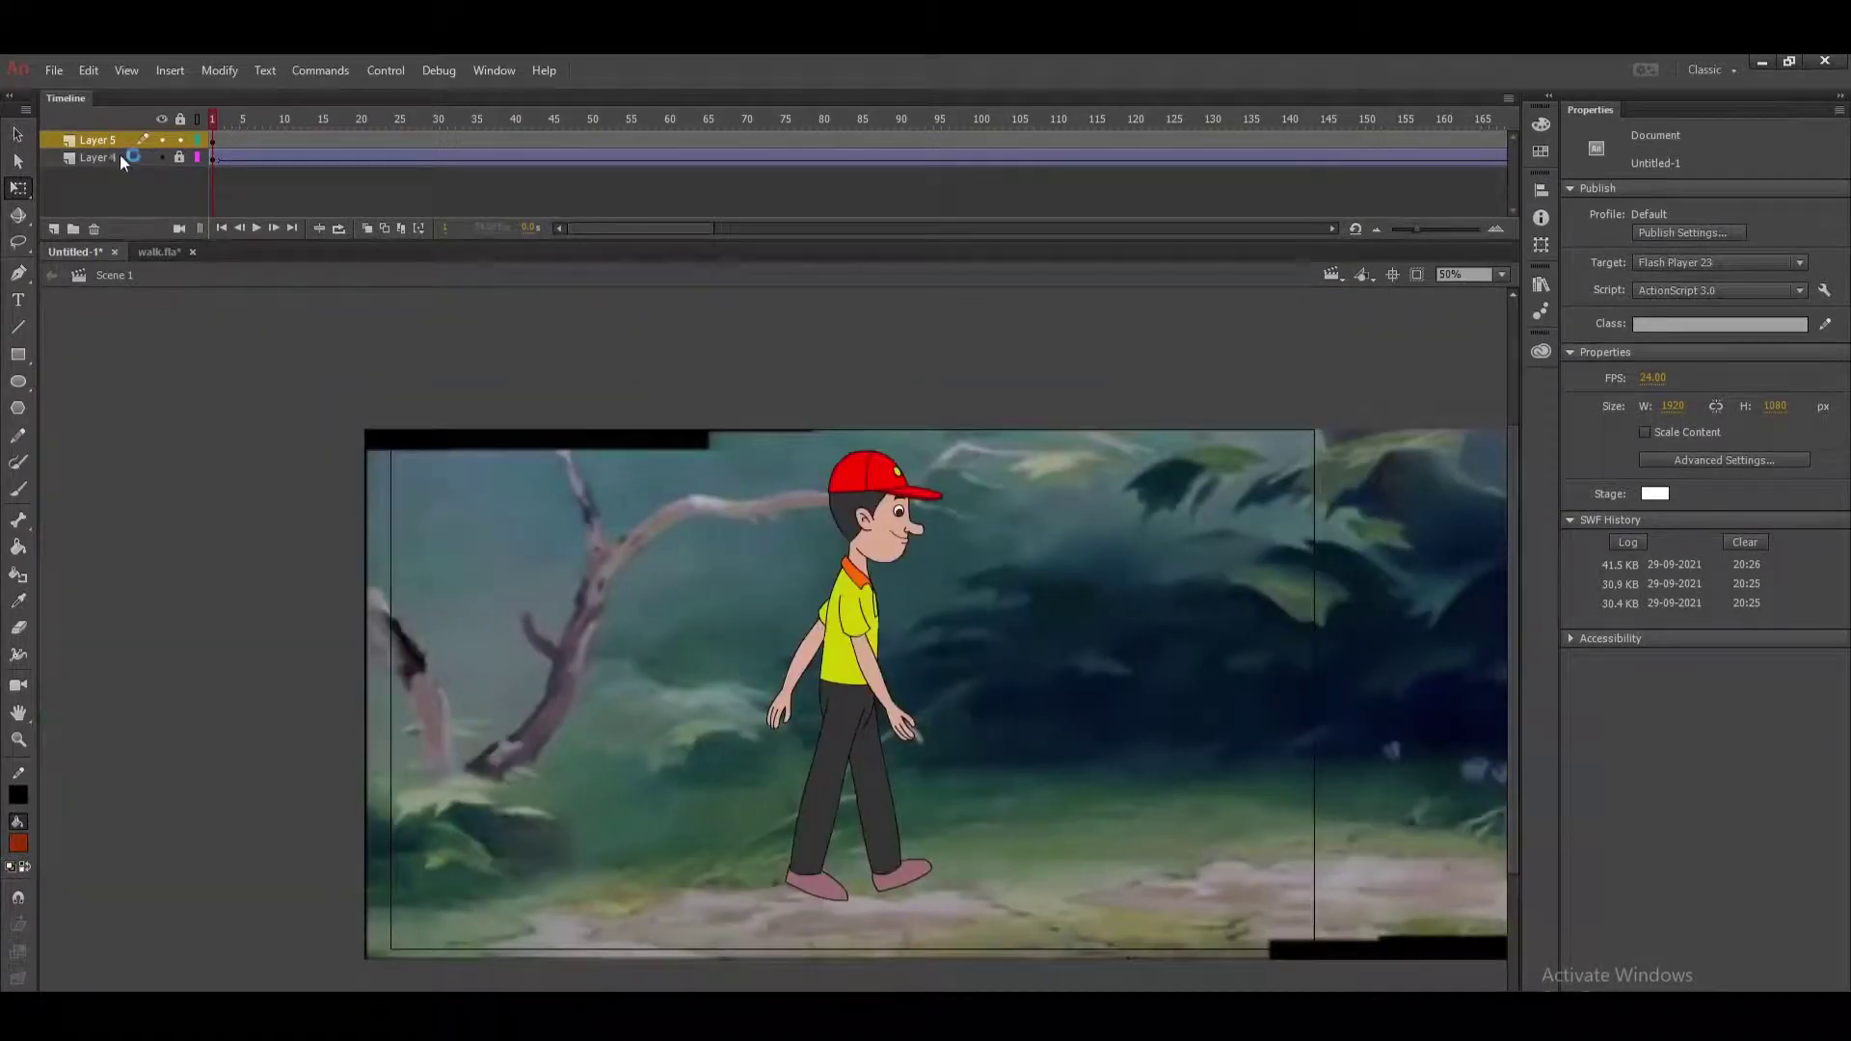
Unlock the forest picture's layer and remove the classic tween from it.
click(263, 154)
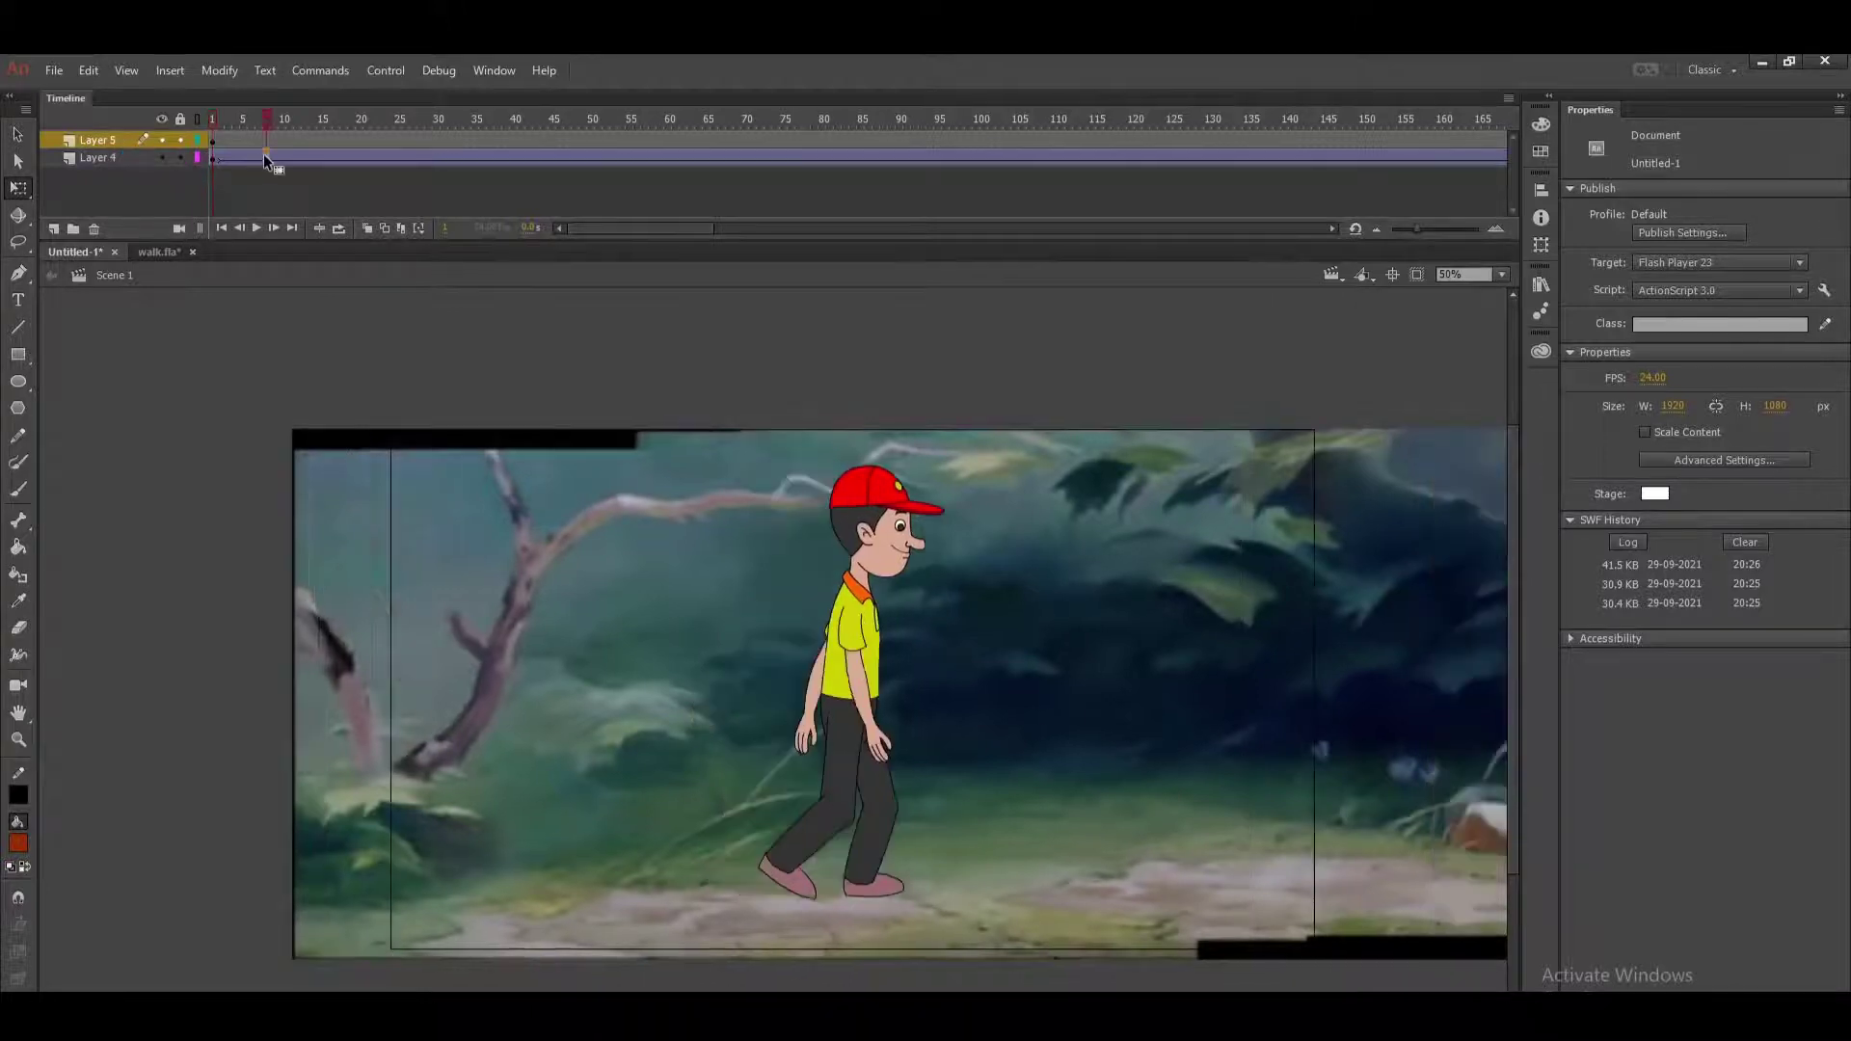
right_click(267, 160)
click(290, 166)
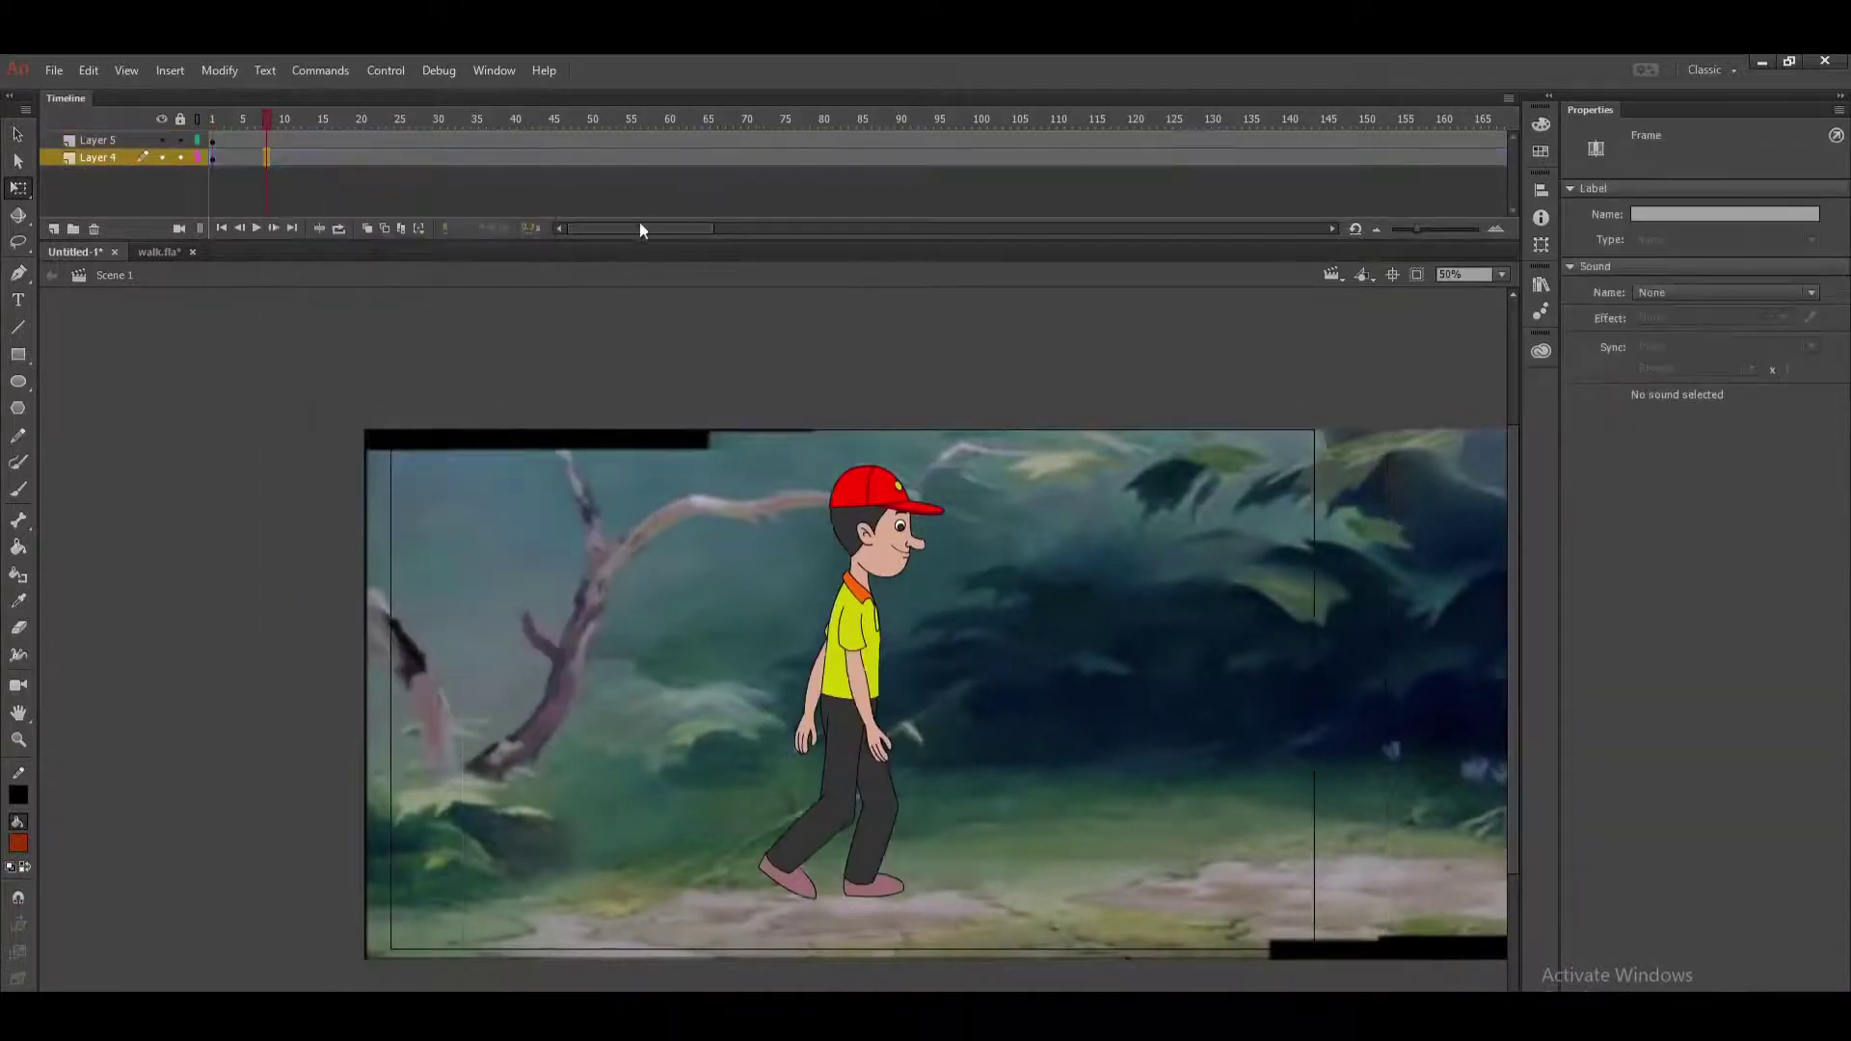
Remove the closing frames with the end keyframe from both layers and return to the start of the timeline.
drag(639, 228, 771, 228)
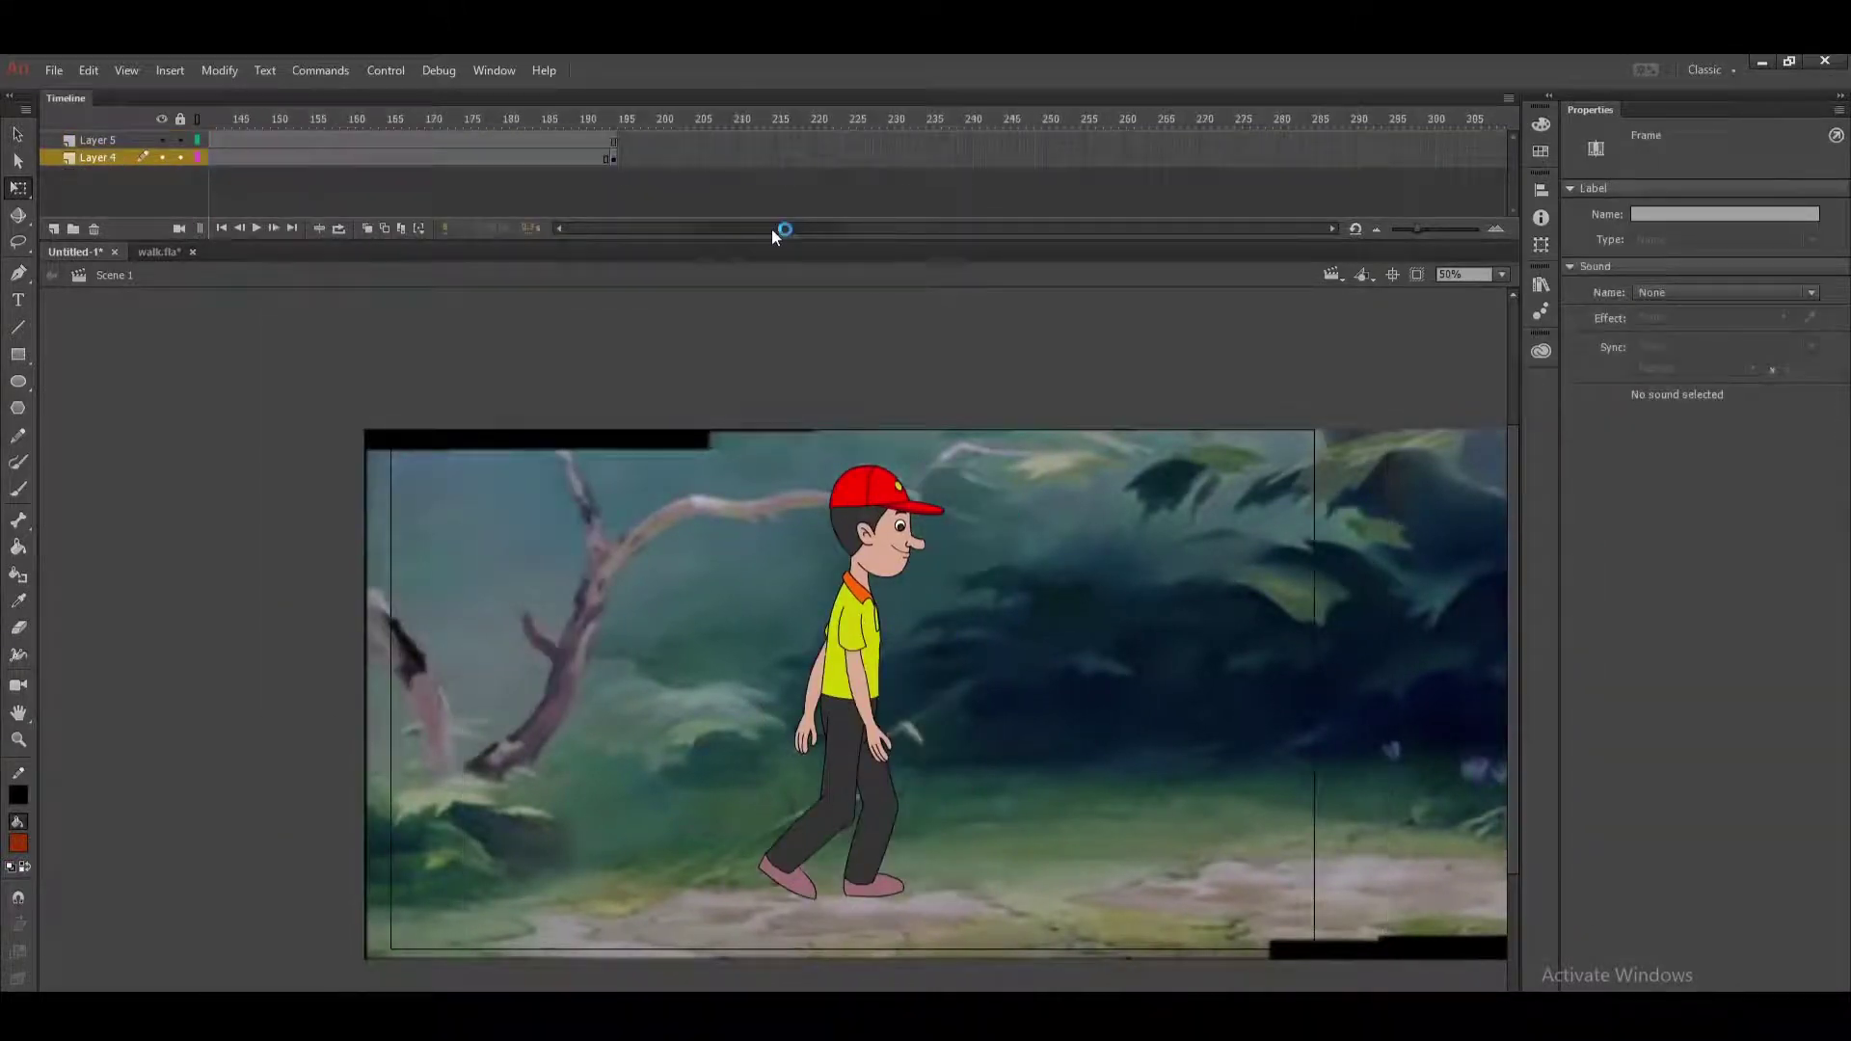
click(609, 157)
right_click(617, 137)
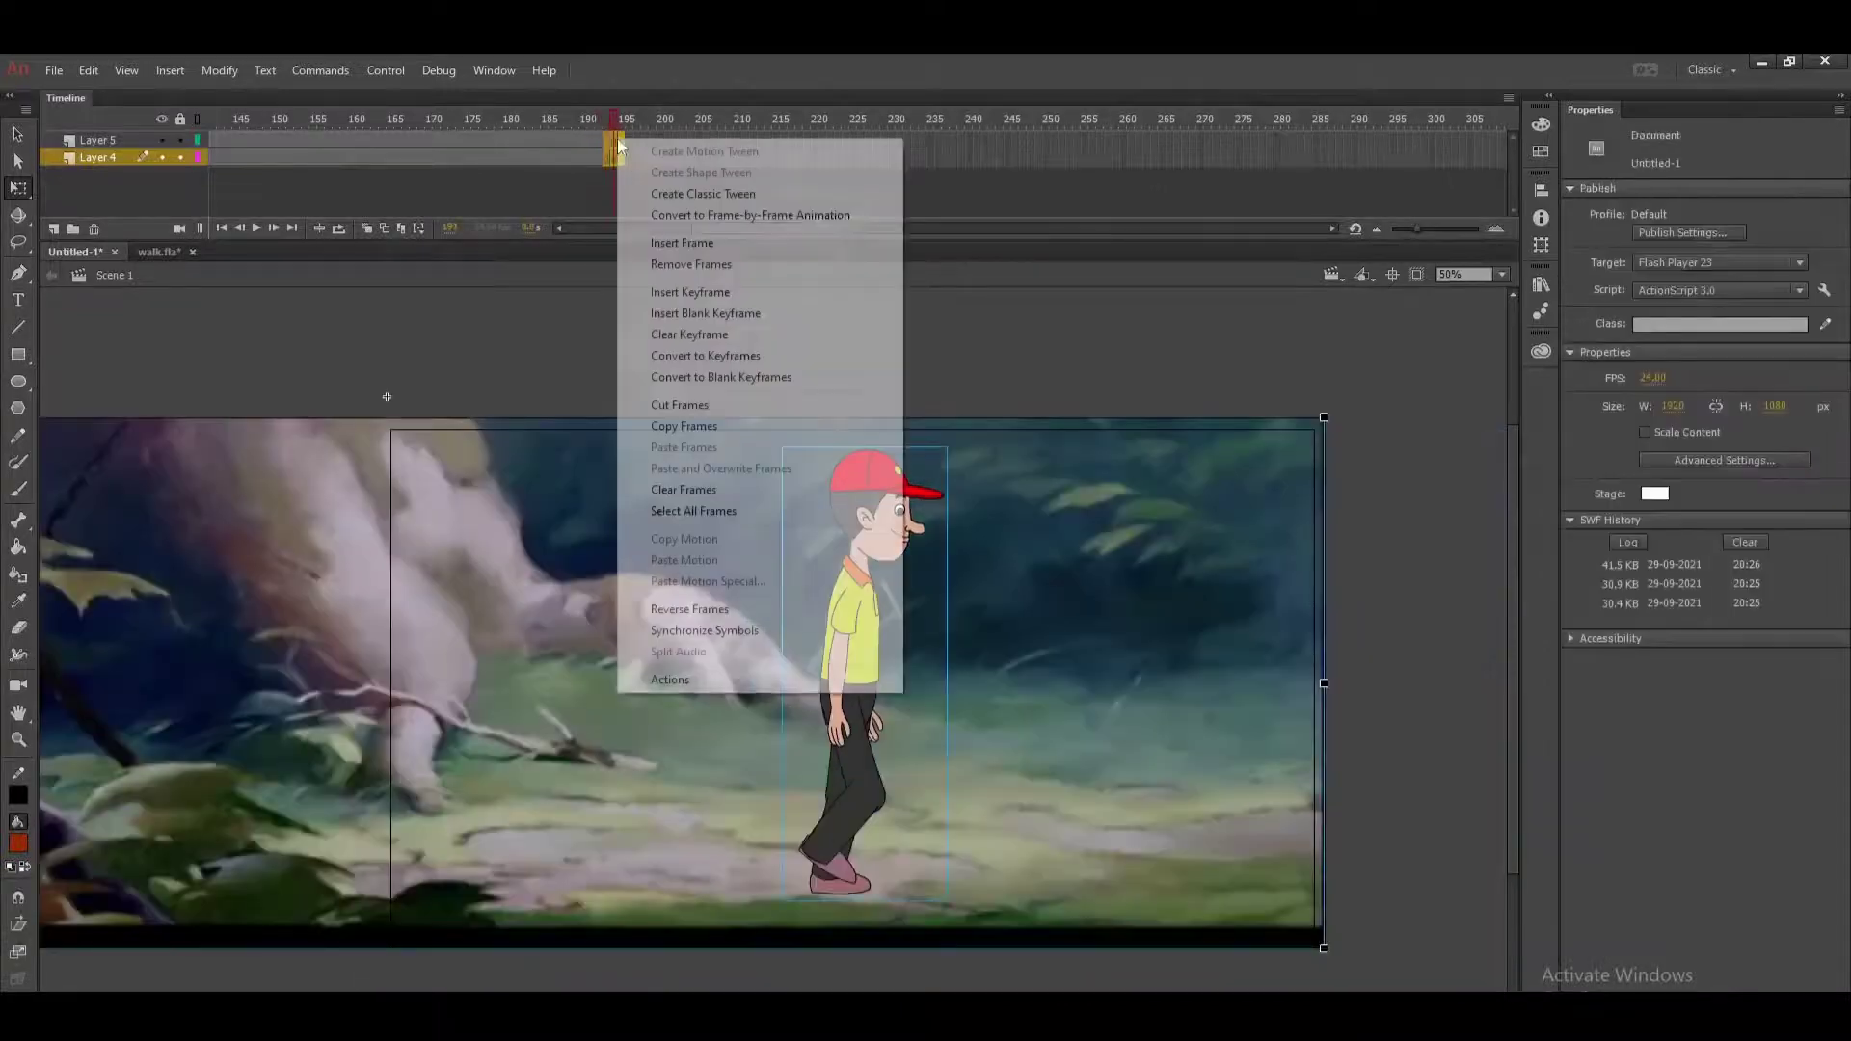
click(691, 265)
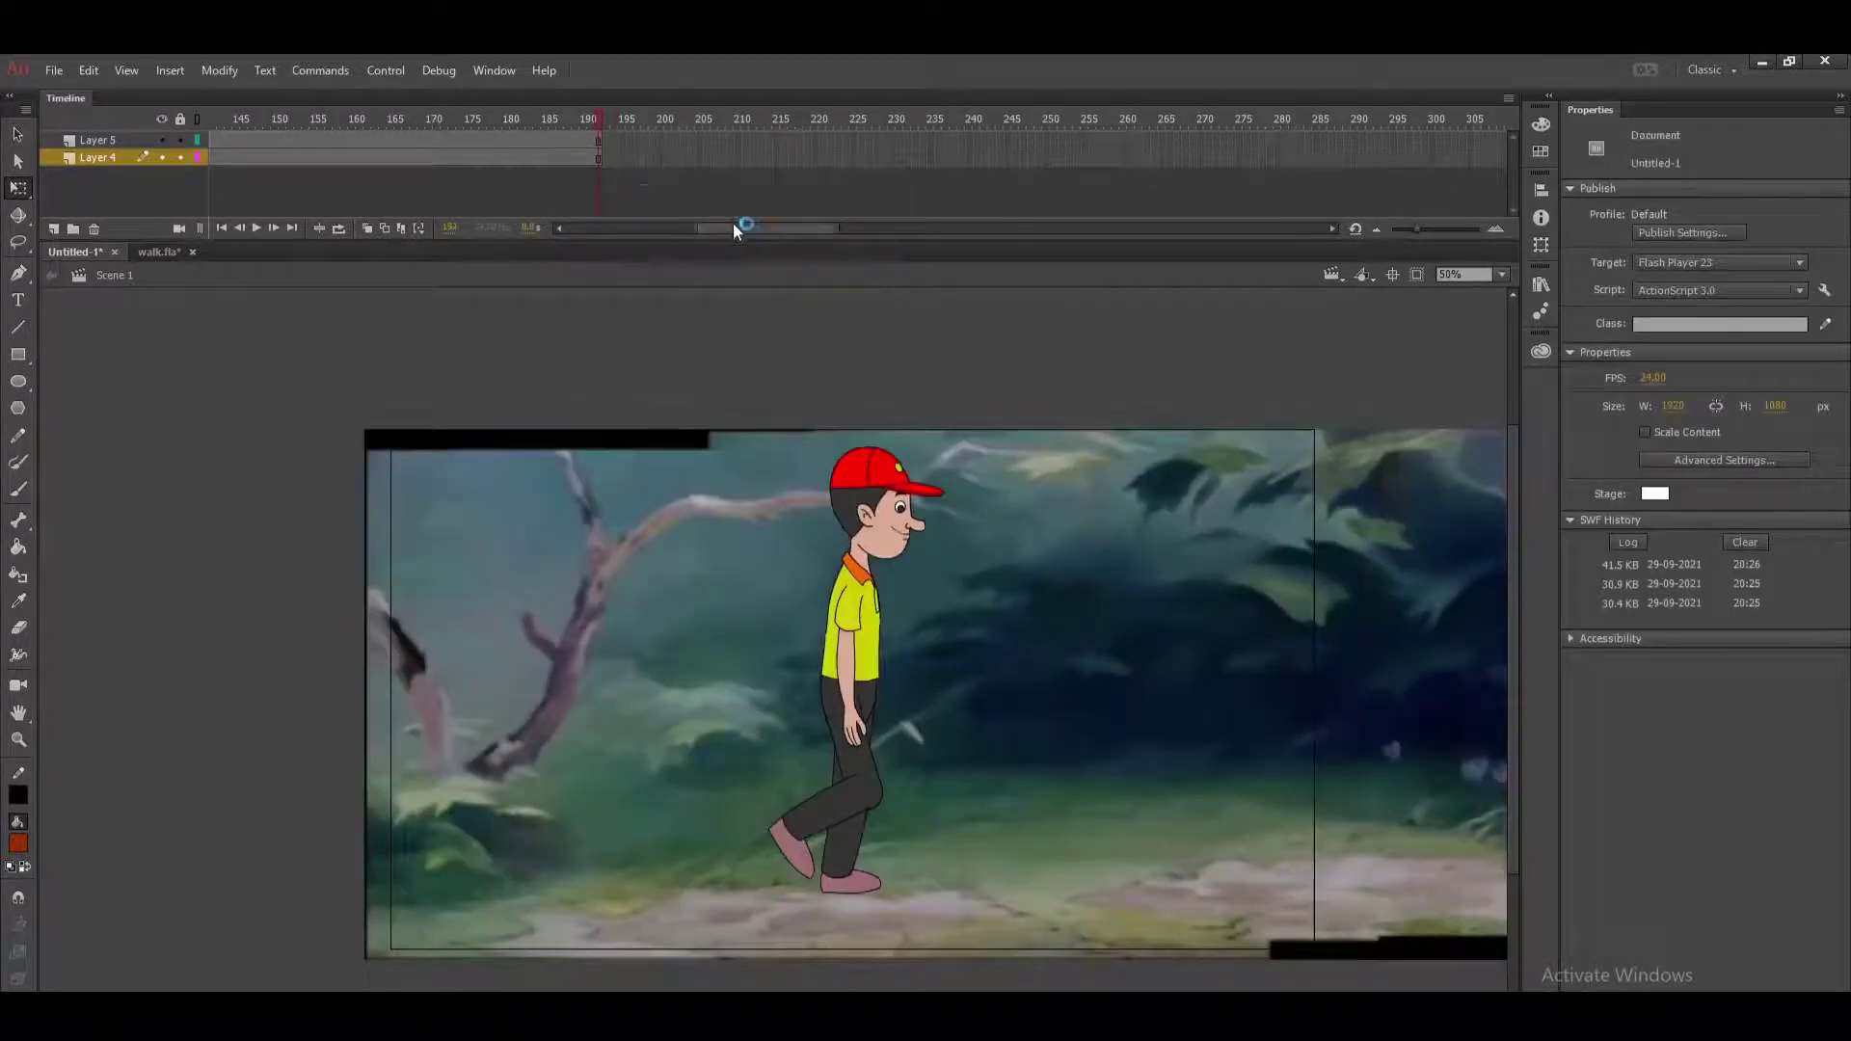
mouse_move(659, 160)
mouse_down()
mouse_move(658, 135)
mouse_move(679, 142)
mouse_up()
drag(760, 229, 139, 204)
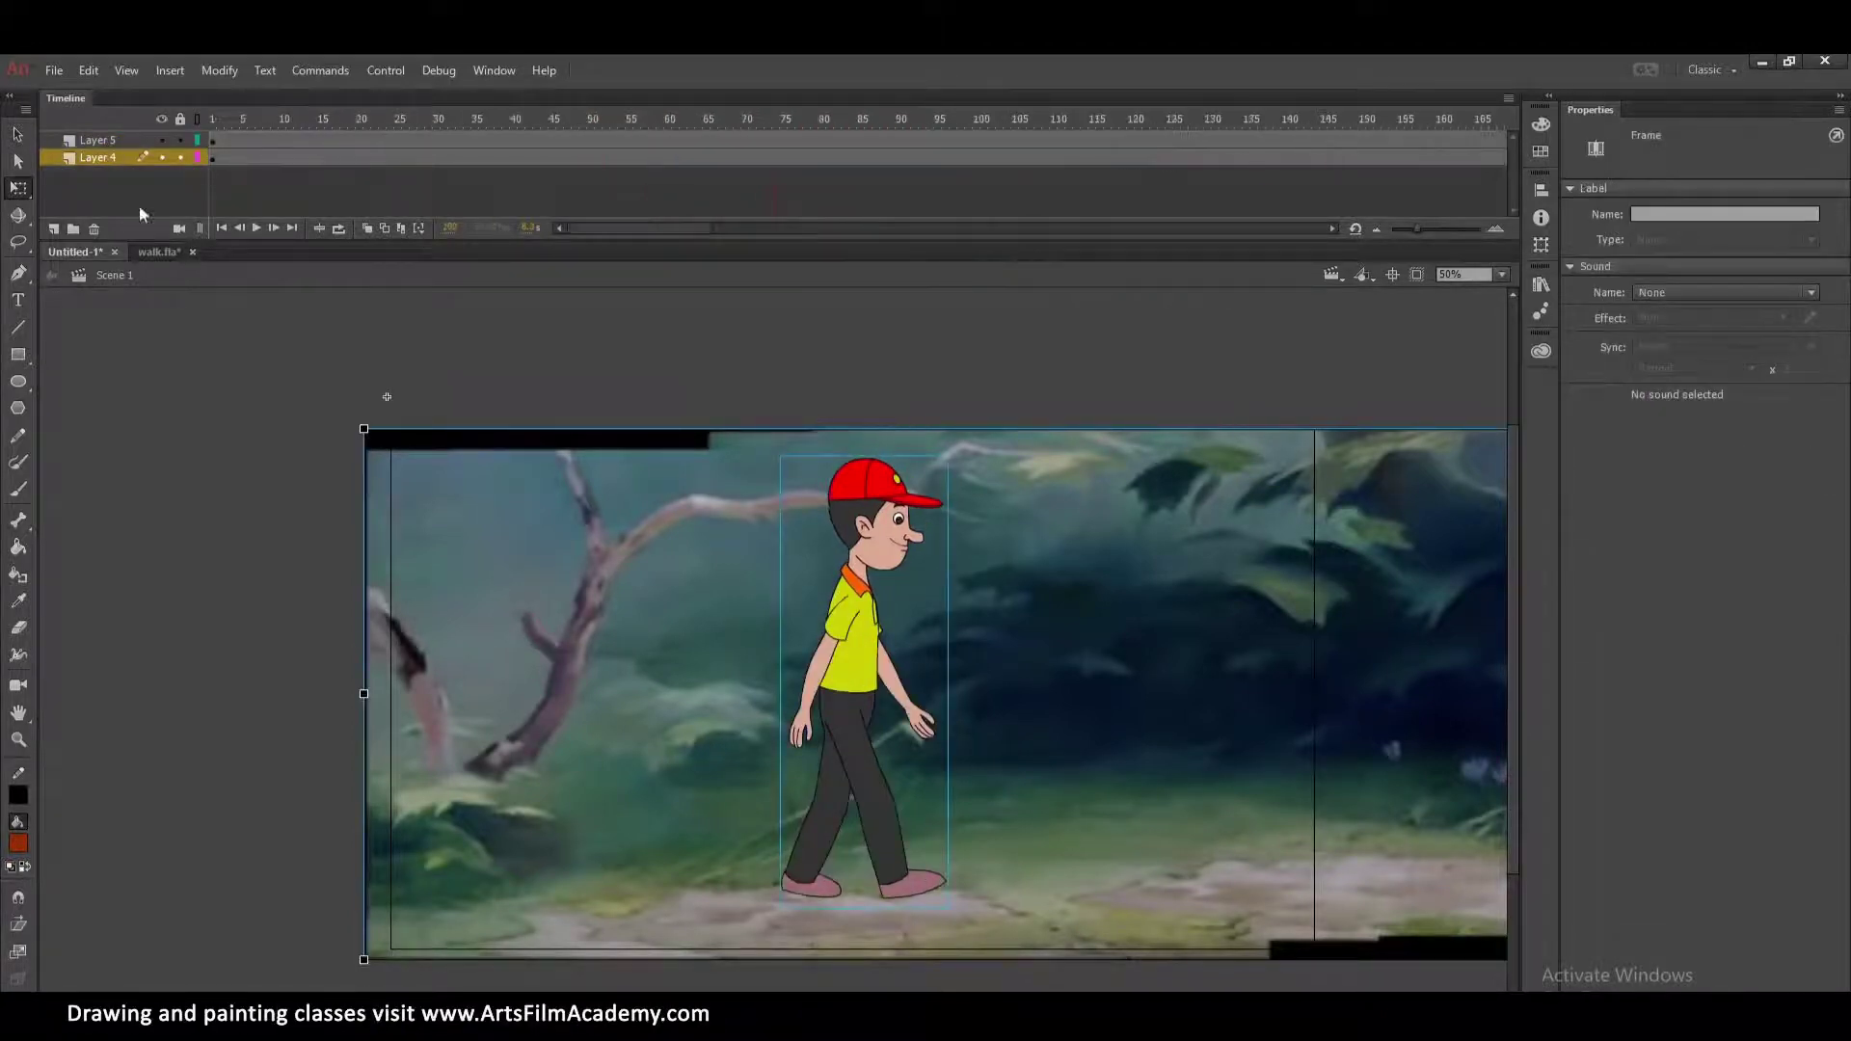
Lock the walking character's layer, select the forest picture on Layer 4, and add a new layer above the character.
click(179, 140)
drag(256, 166, 247, 157)
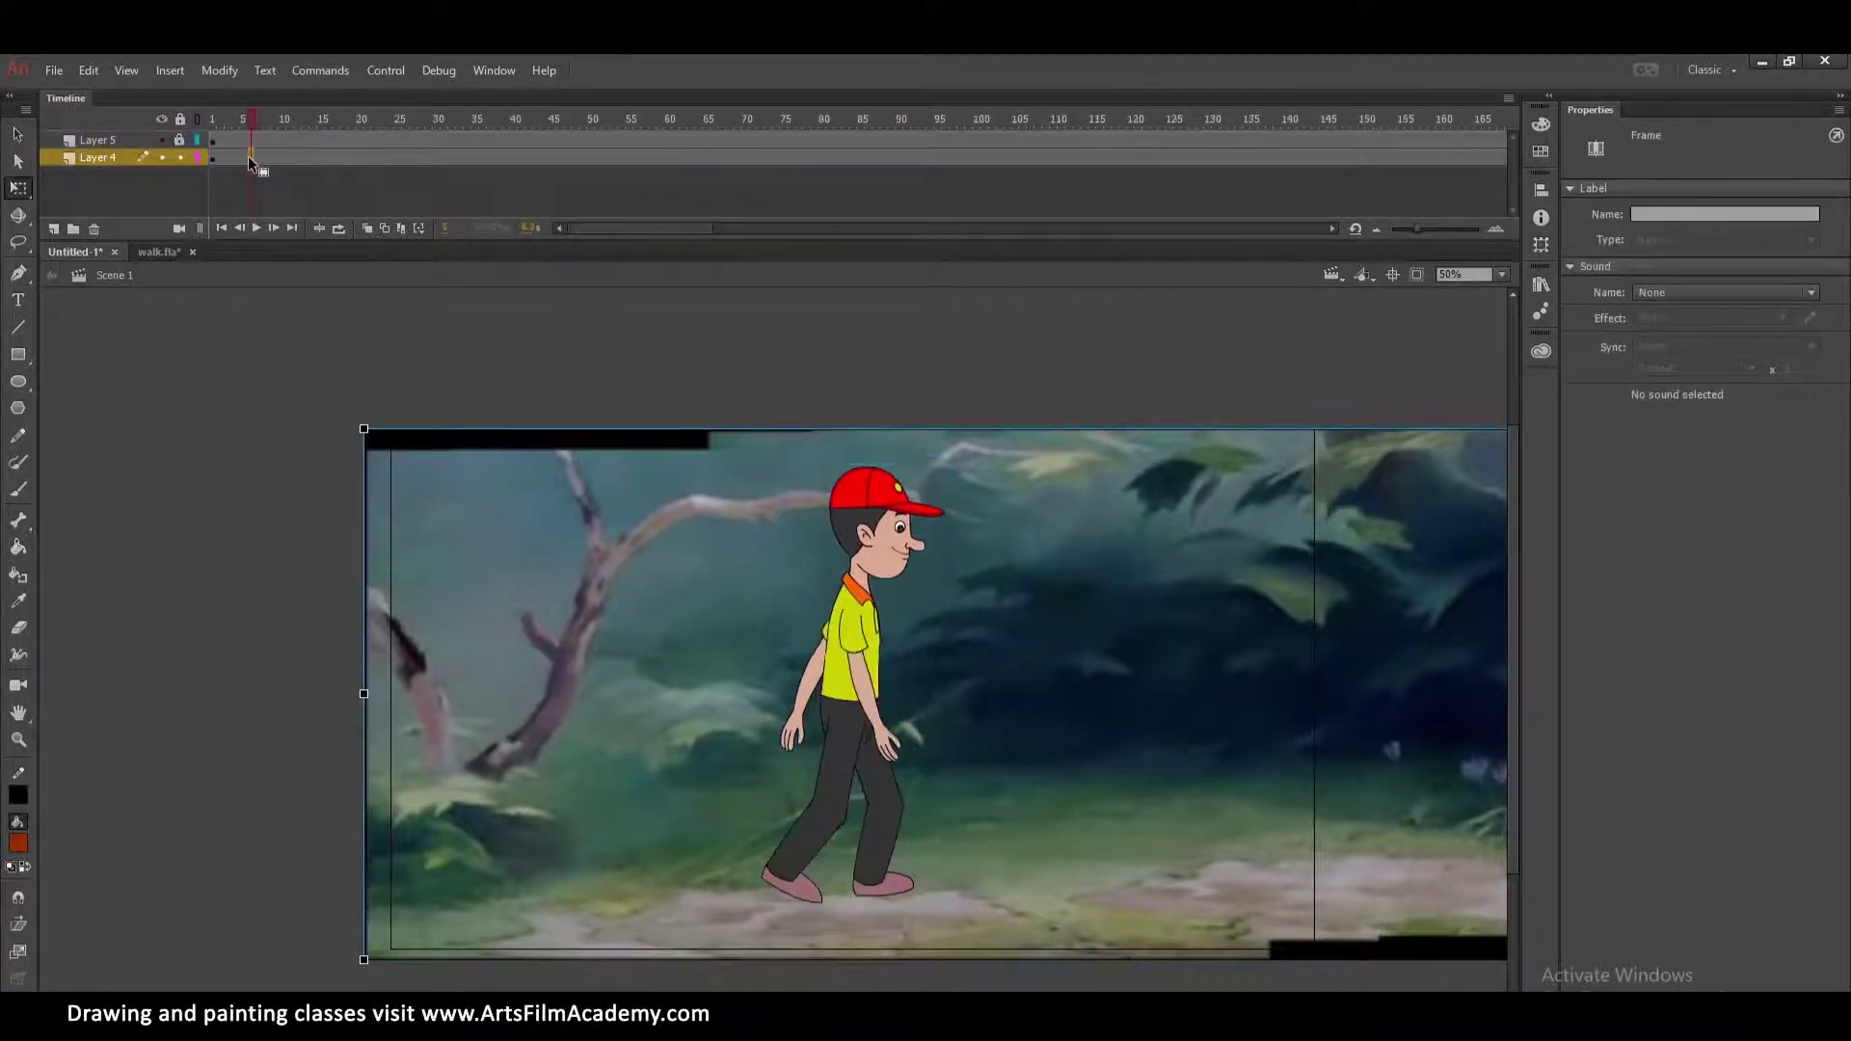
click(128, 141)
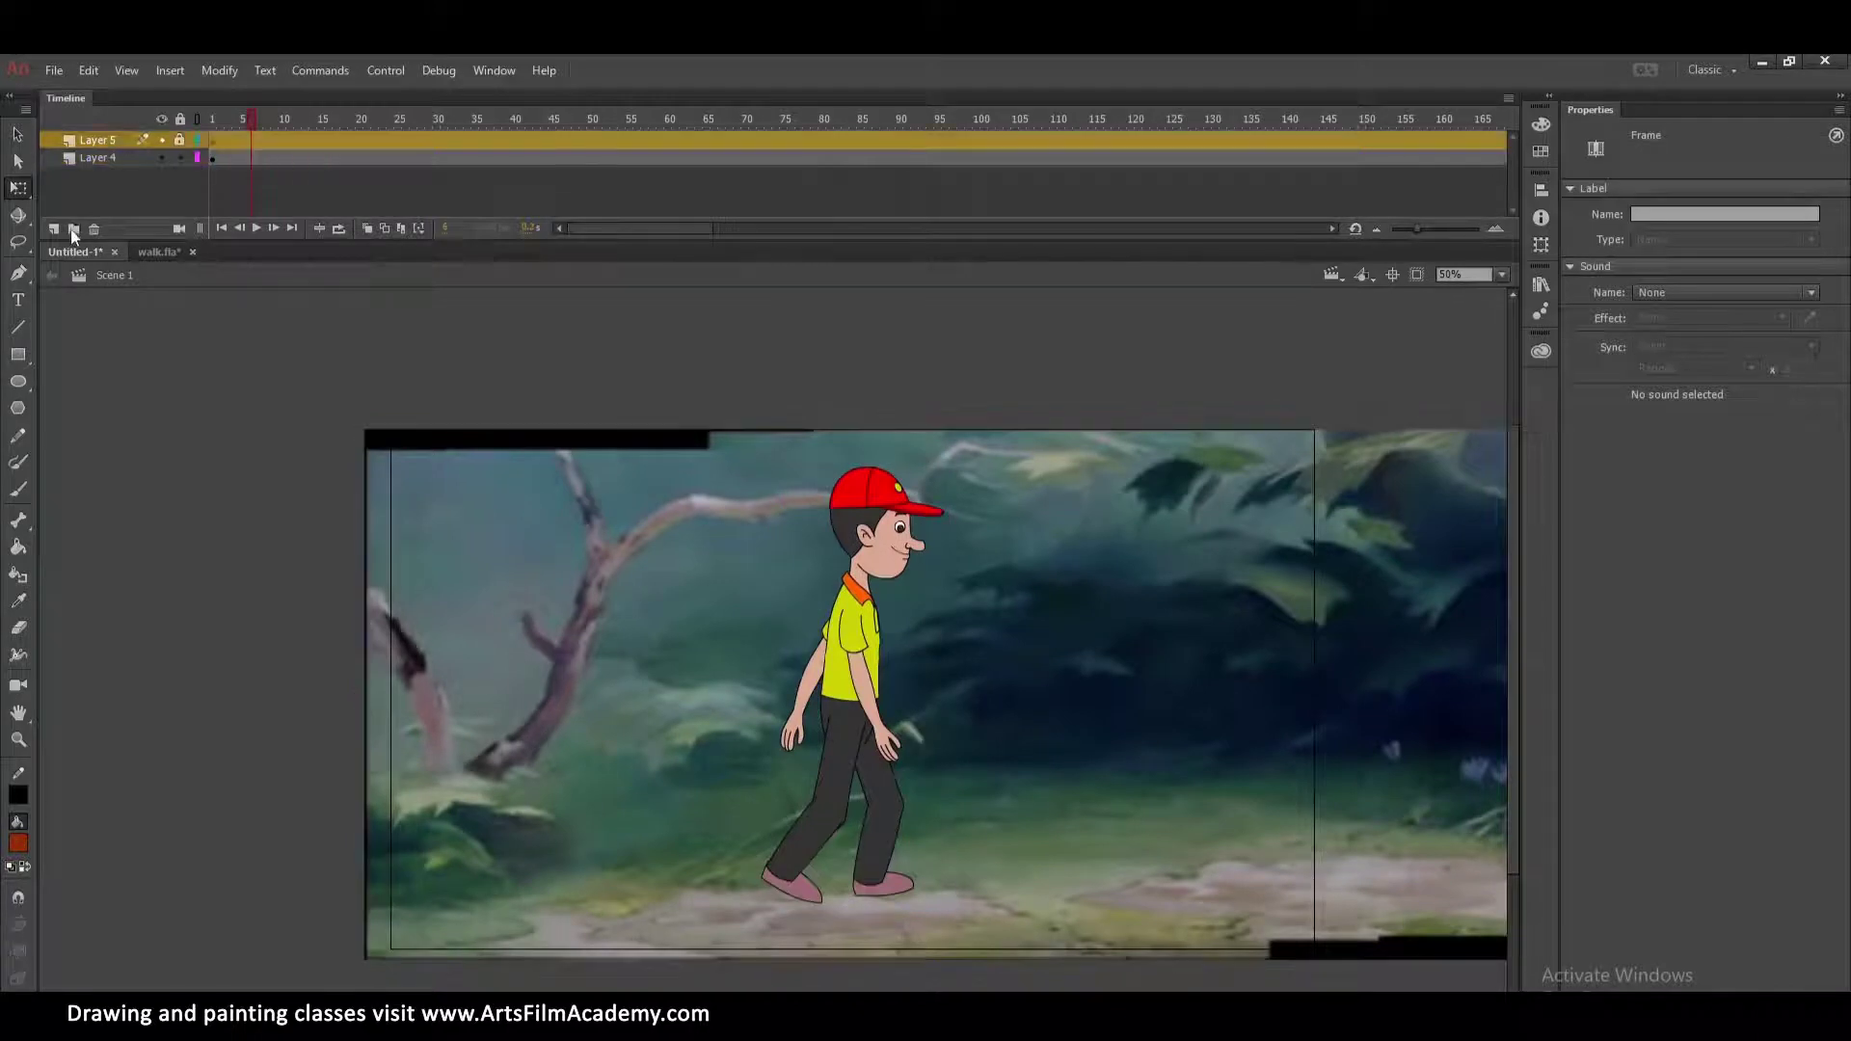
click(55, 229)
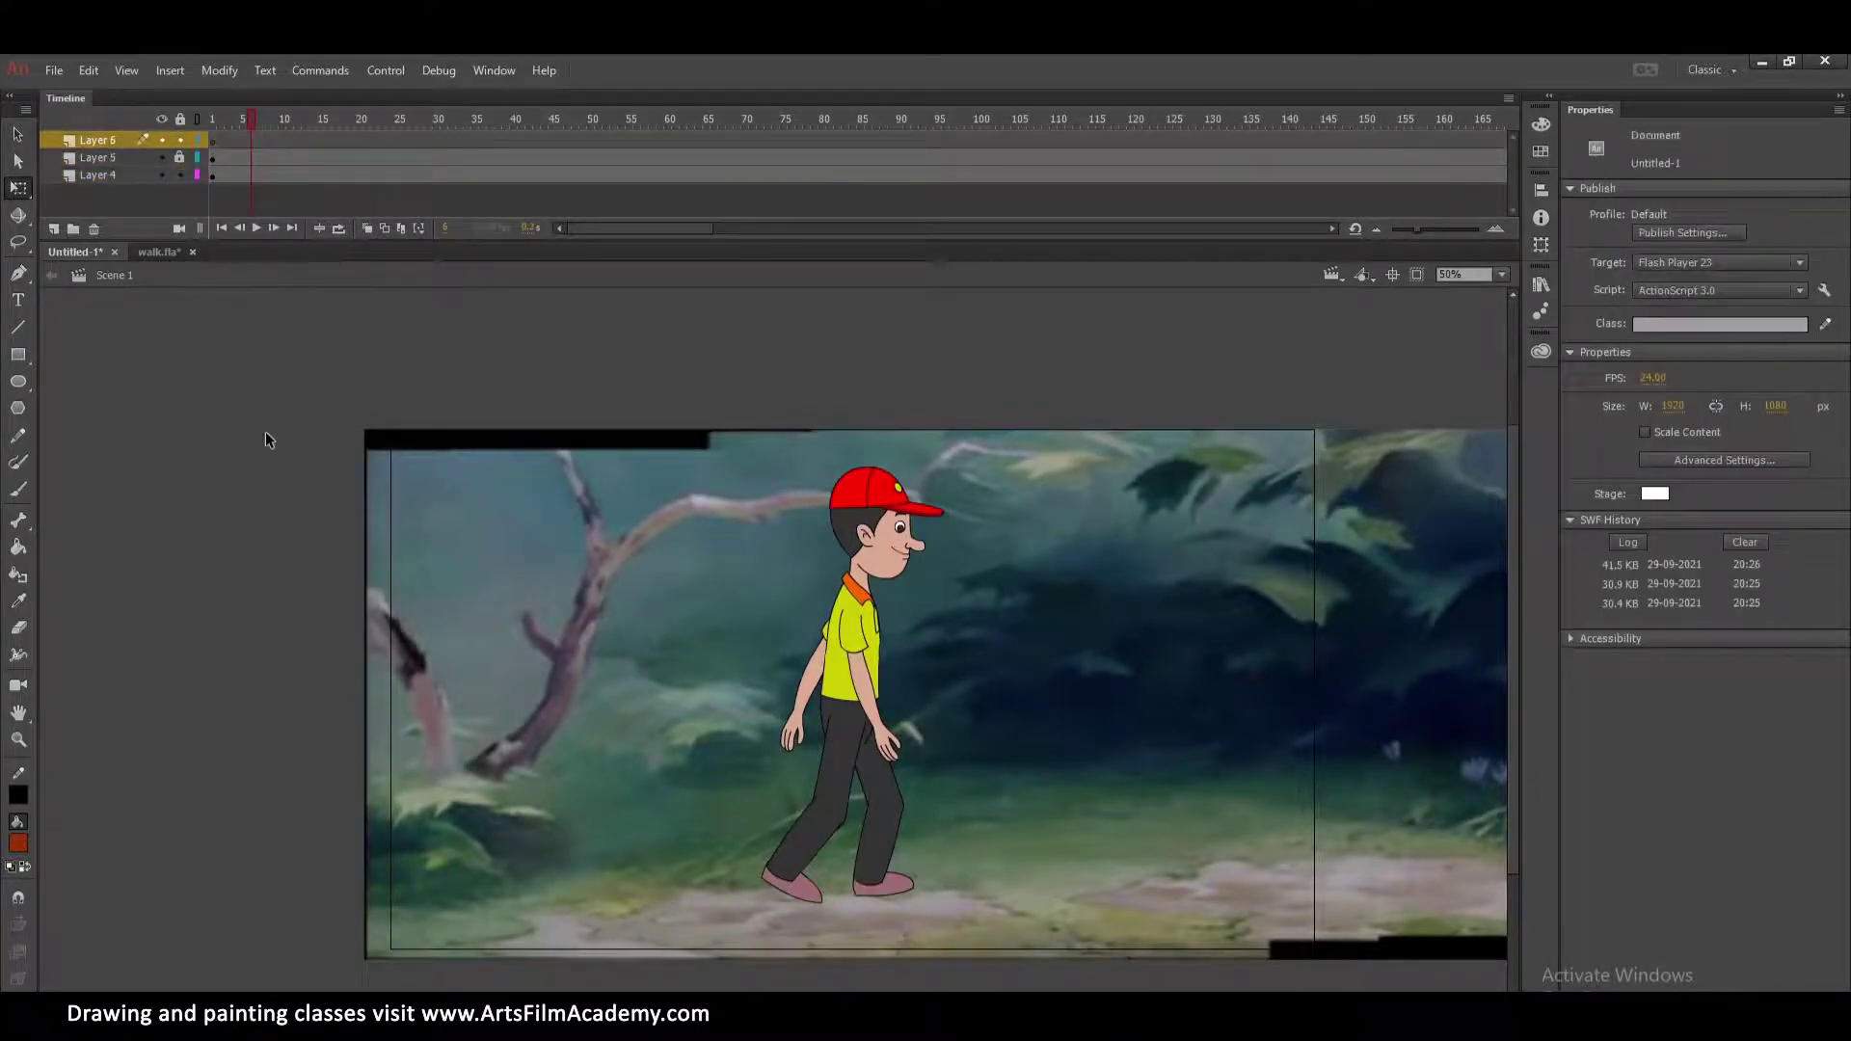
Place the forest picture in the same position on Layer 6, hide and lock Layers 4 and 5, and select frame 1.
key(ctrl+x)
click(264, 431)
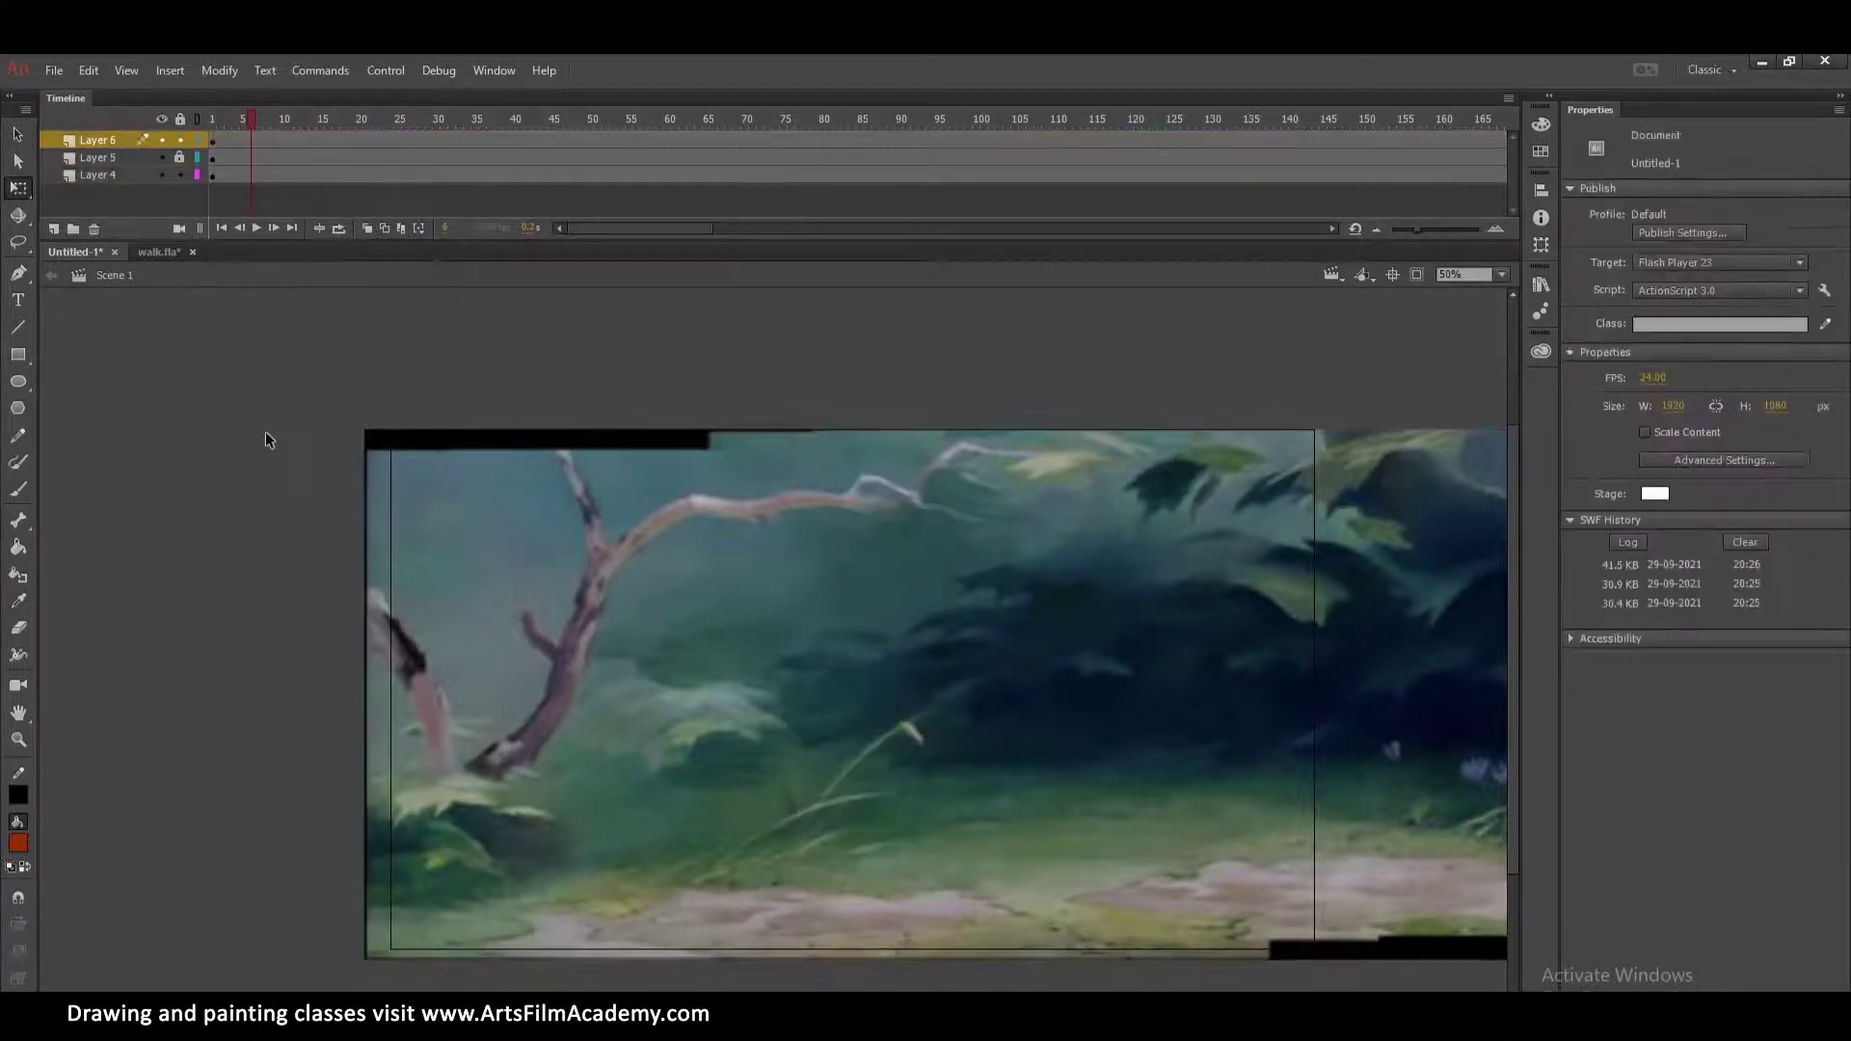
click(215, 141)
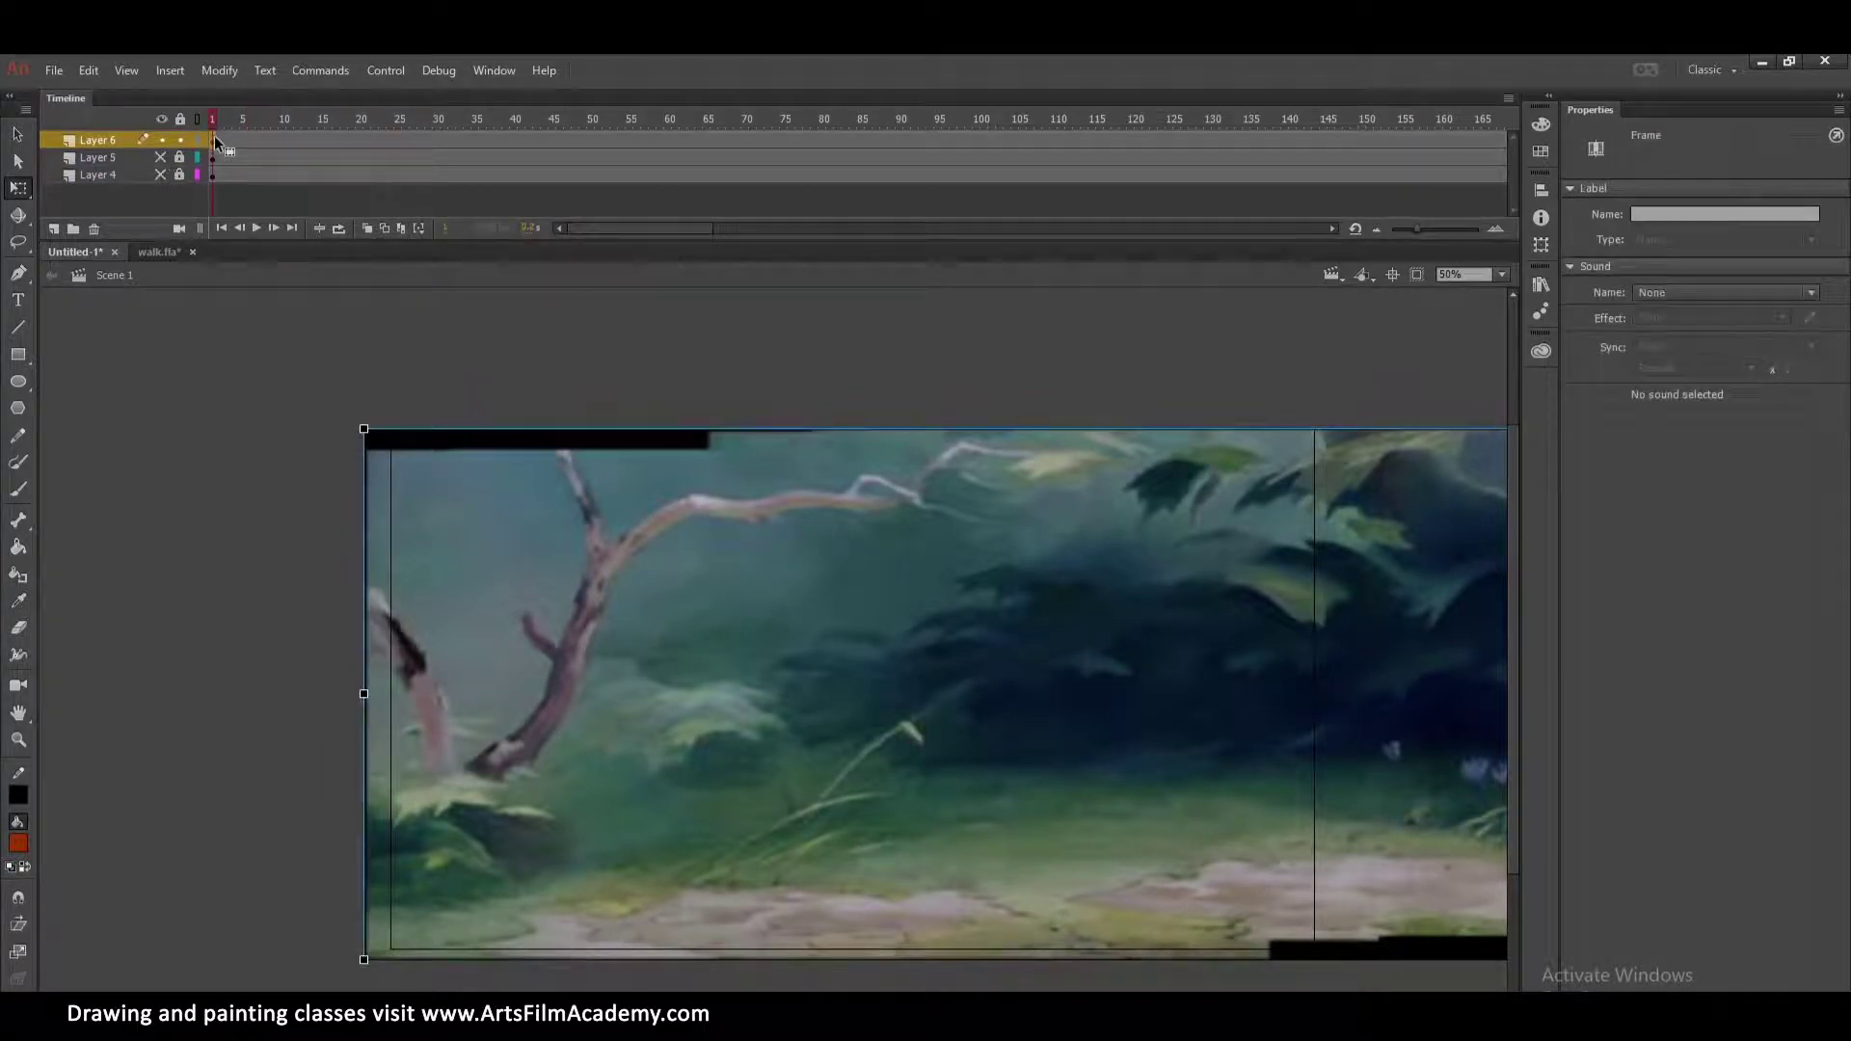
drag(1436, 597, 1088, 589)
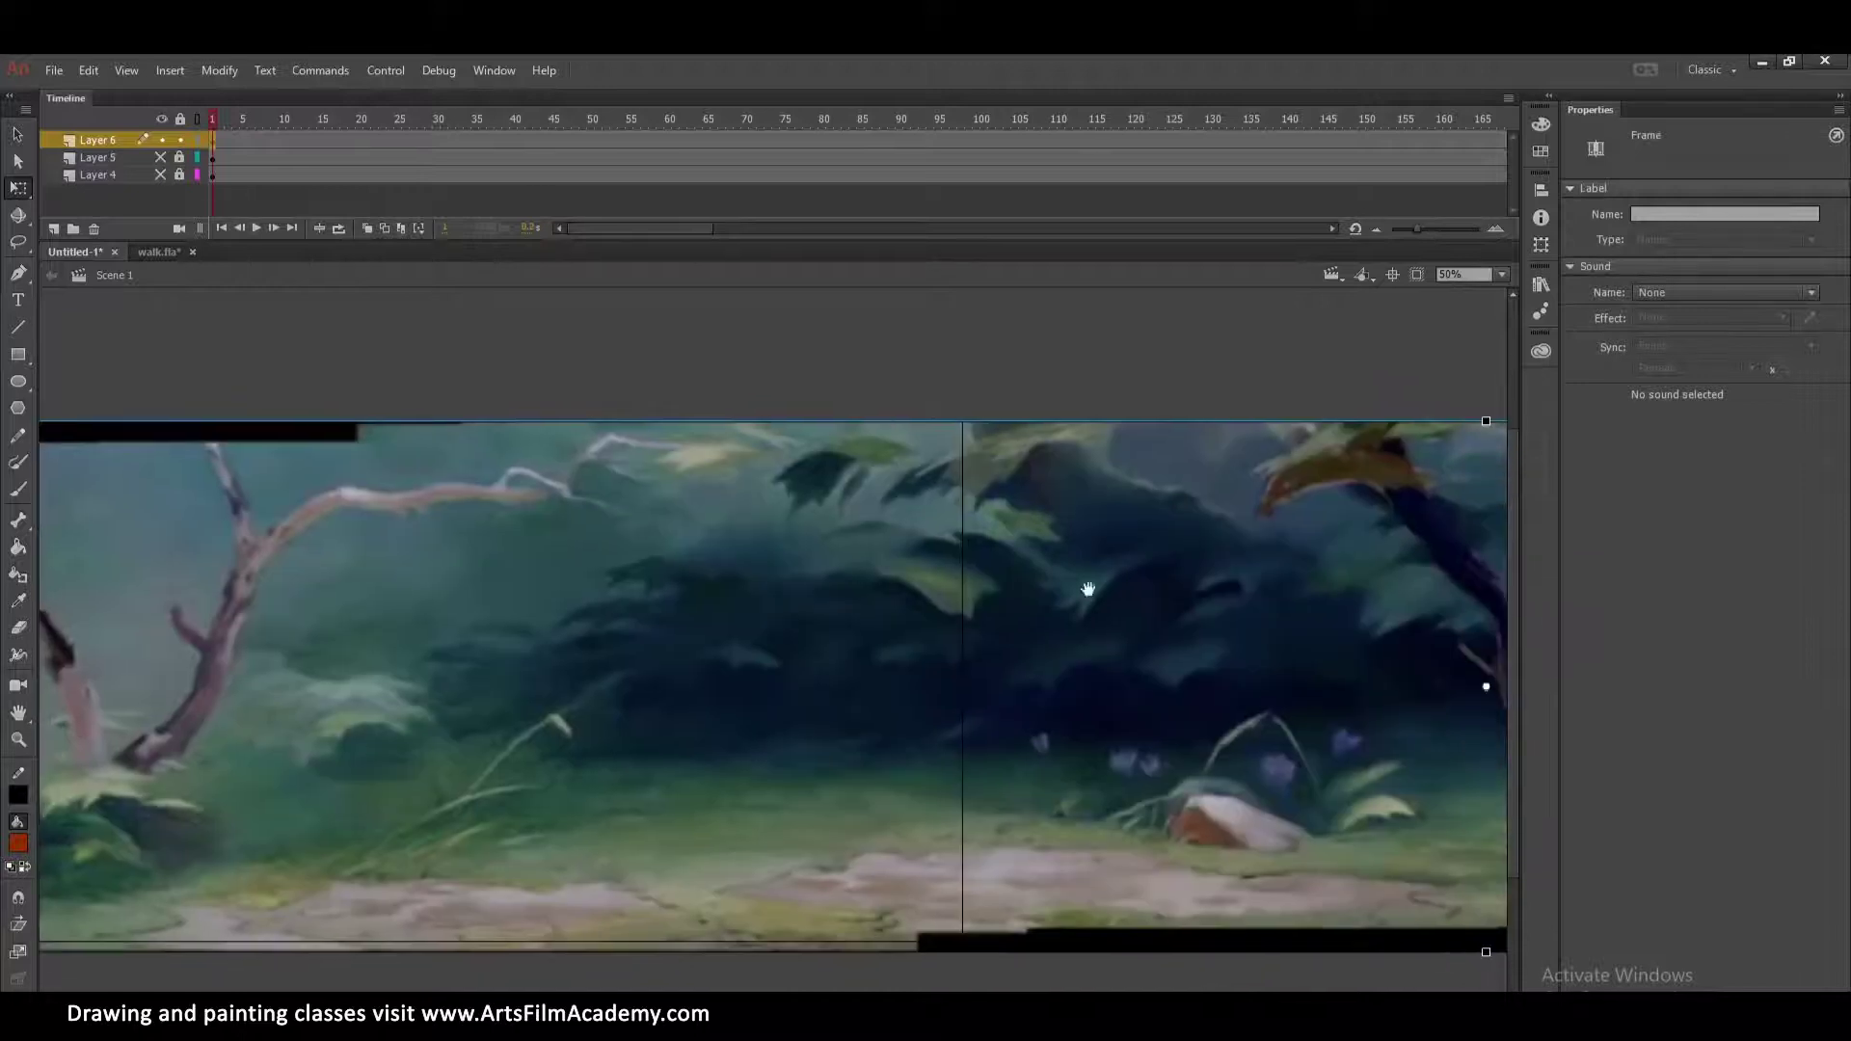
Break apart the forest picture on Layer 6 into an editable shape and deselect it.
drag(806, 600, 730, 615)
click(731, 622)
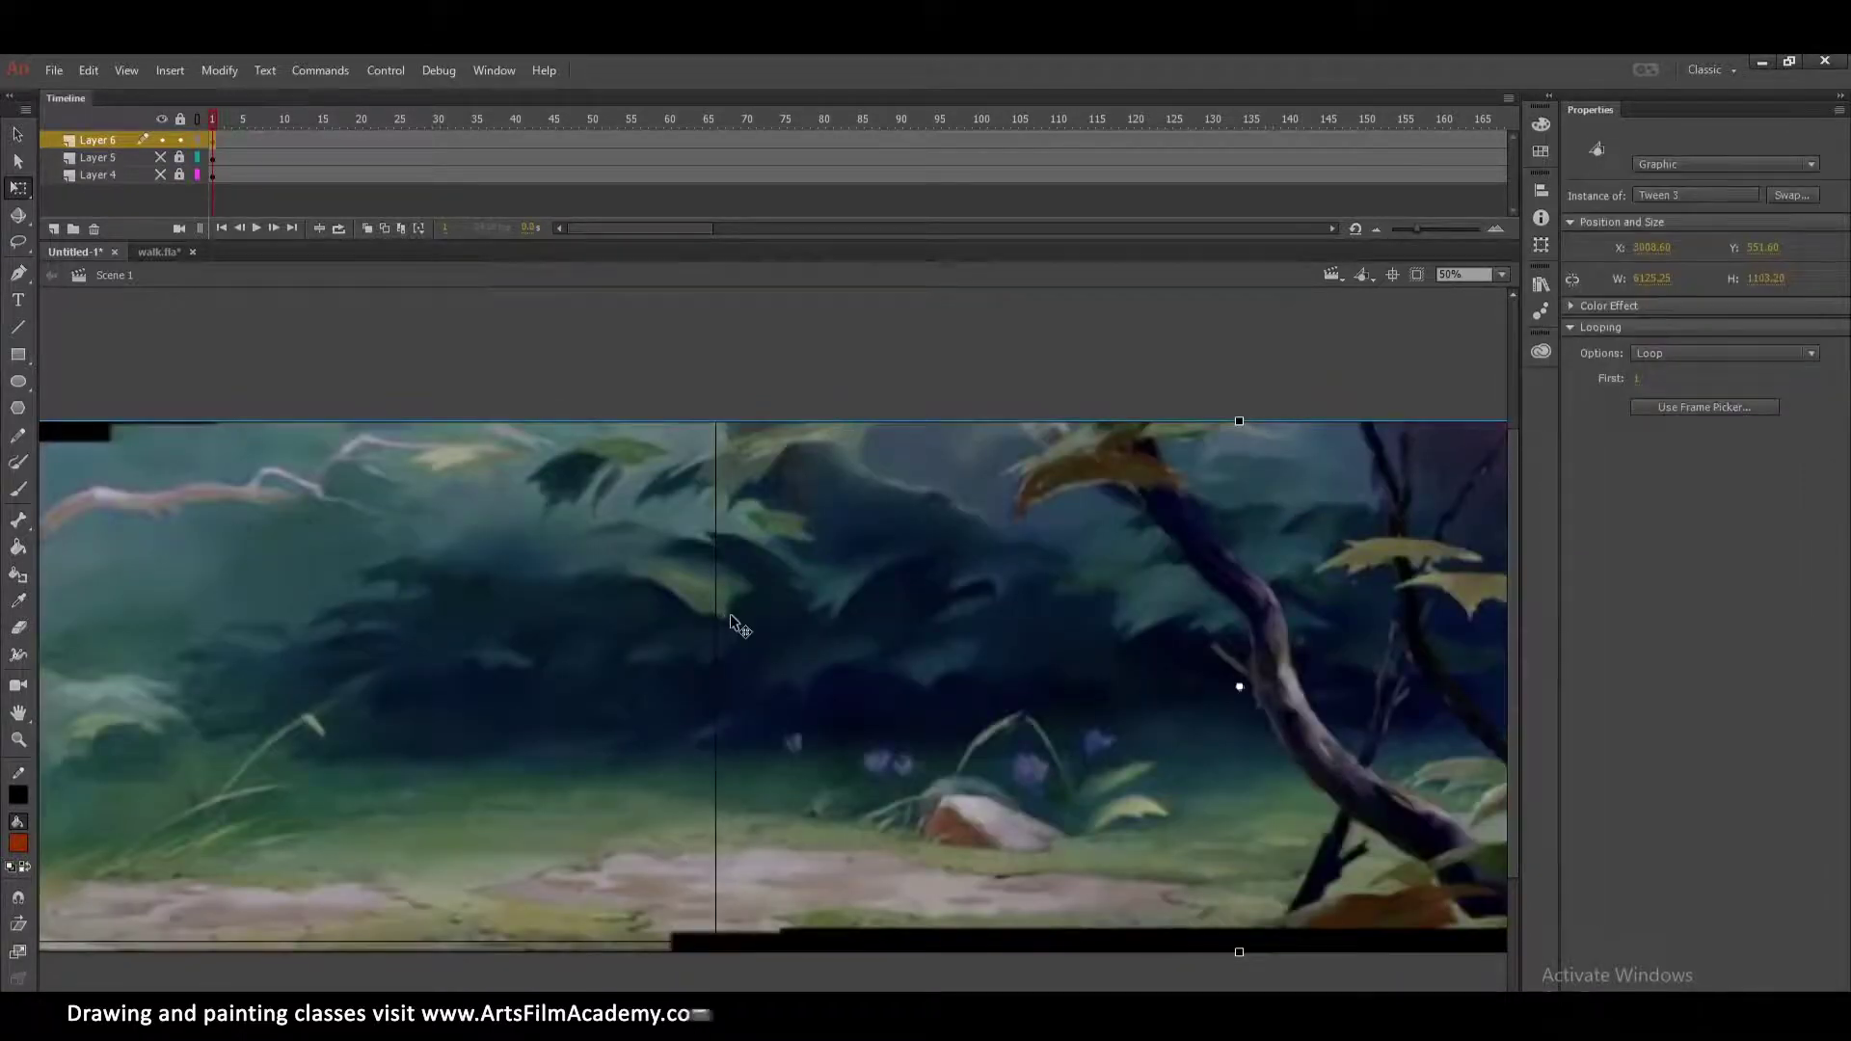
scroll(731, 622, down, 1)
key(ctrl+b)
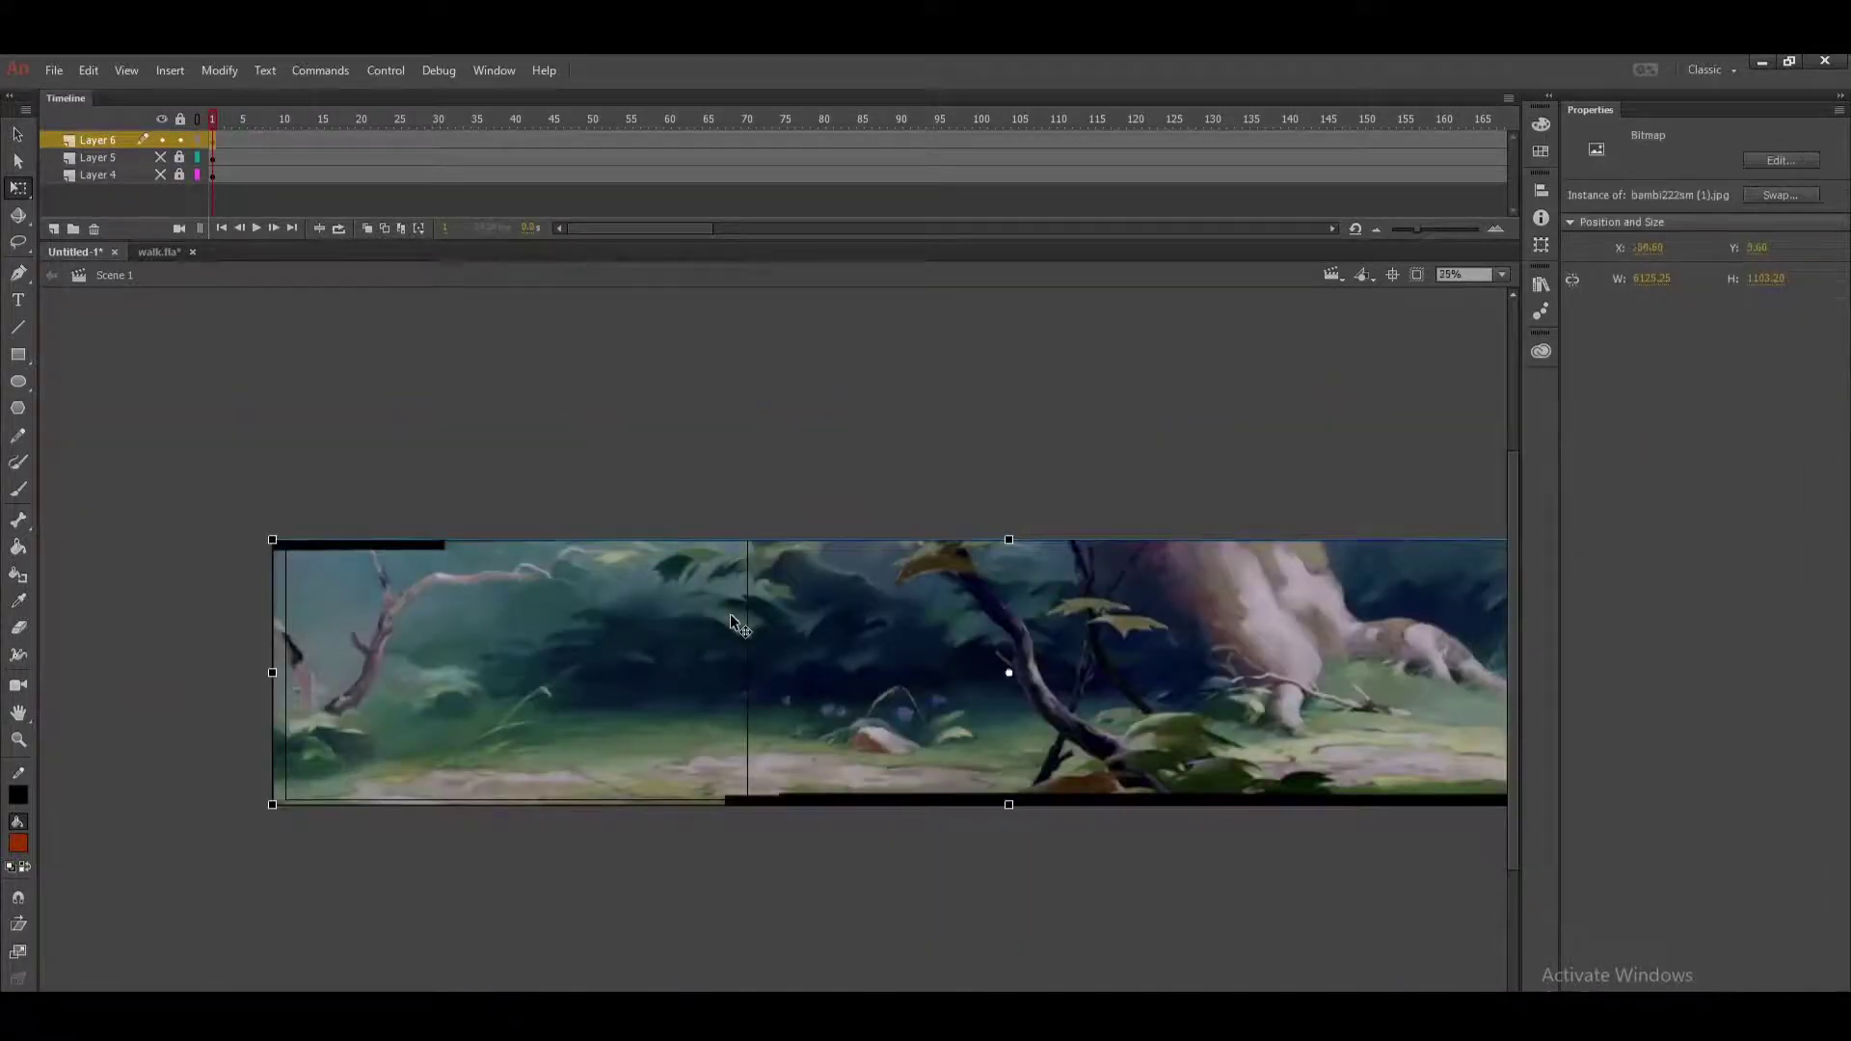
click(827, 499)
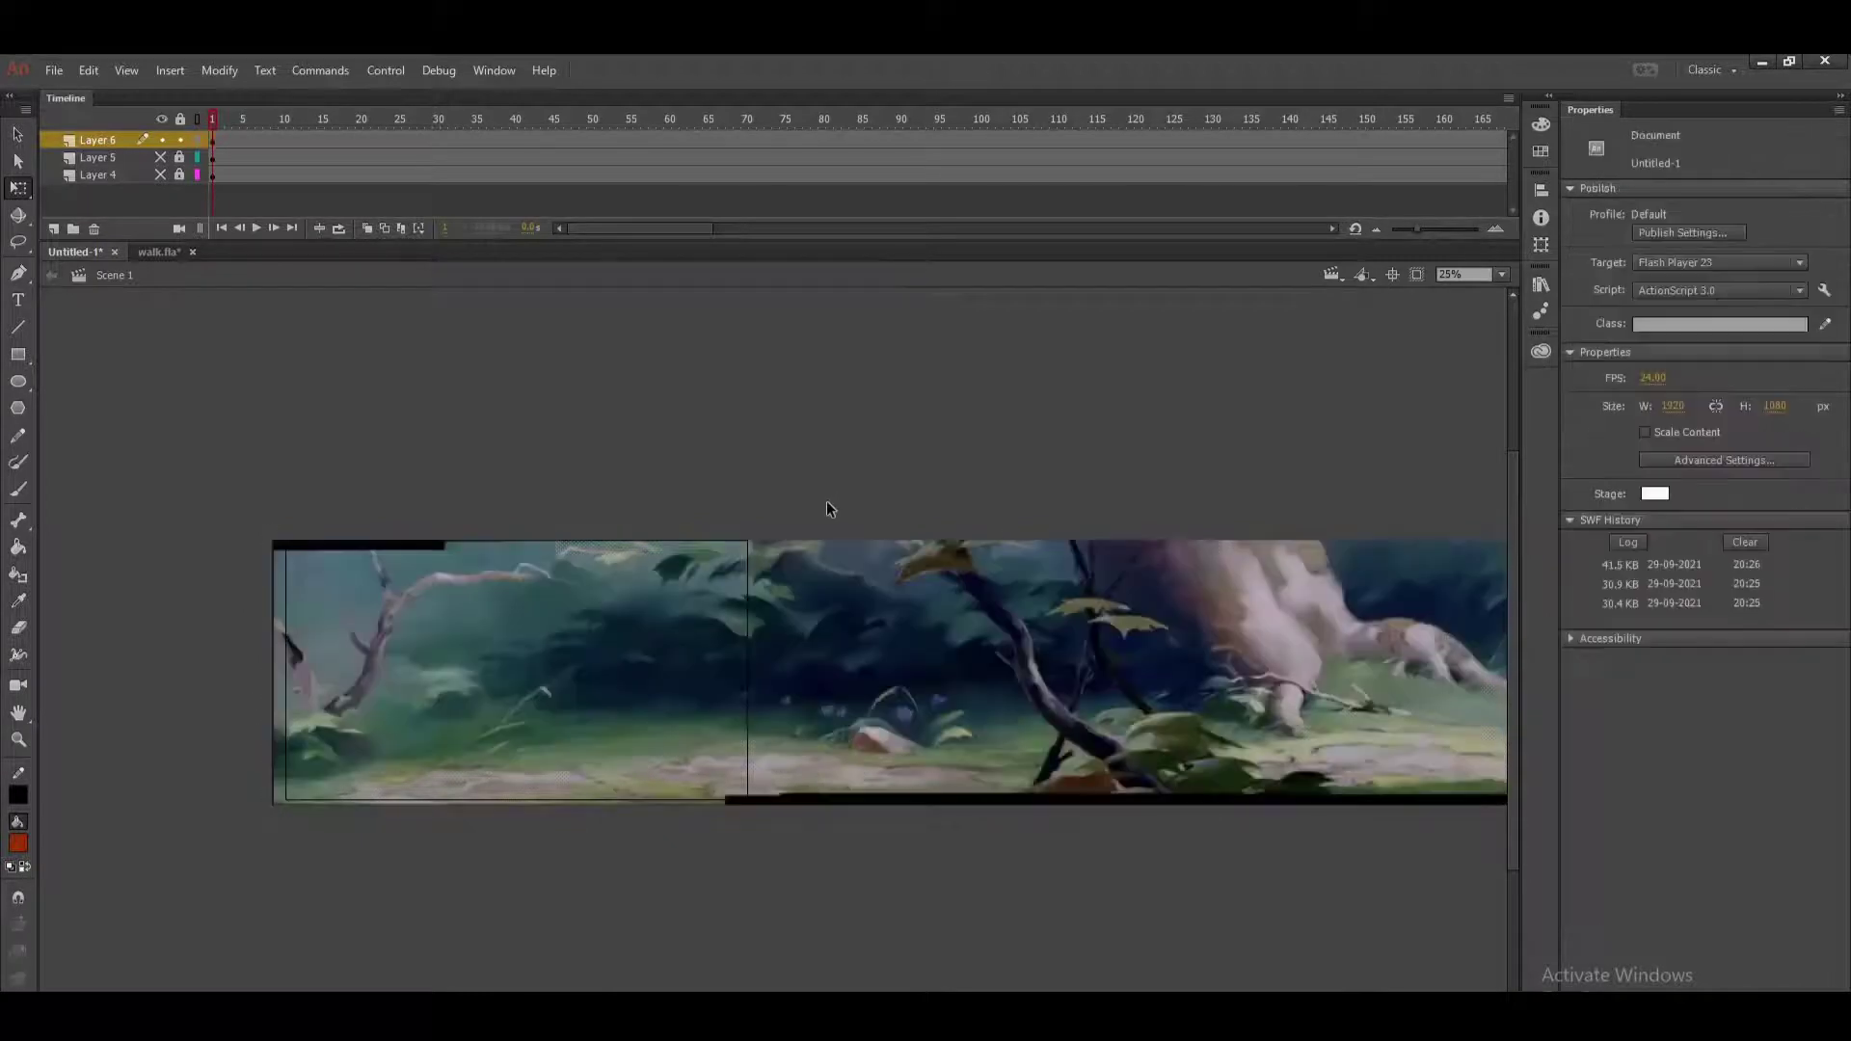
Lasso the part of the Layer 6 picture covering the stage, up to the dark curved branch, and delete it.
click(18, 242)
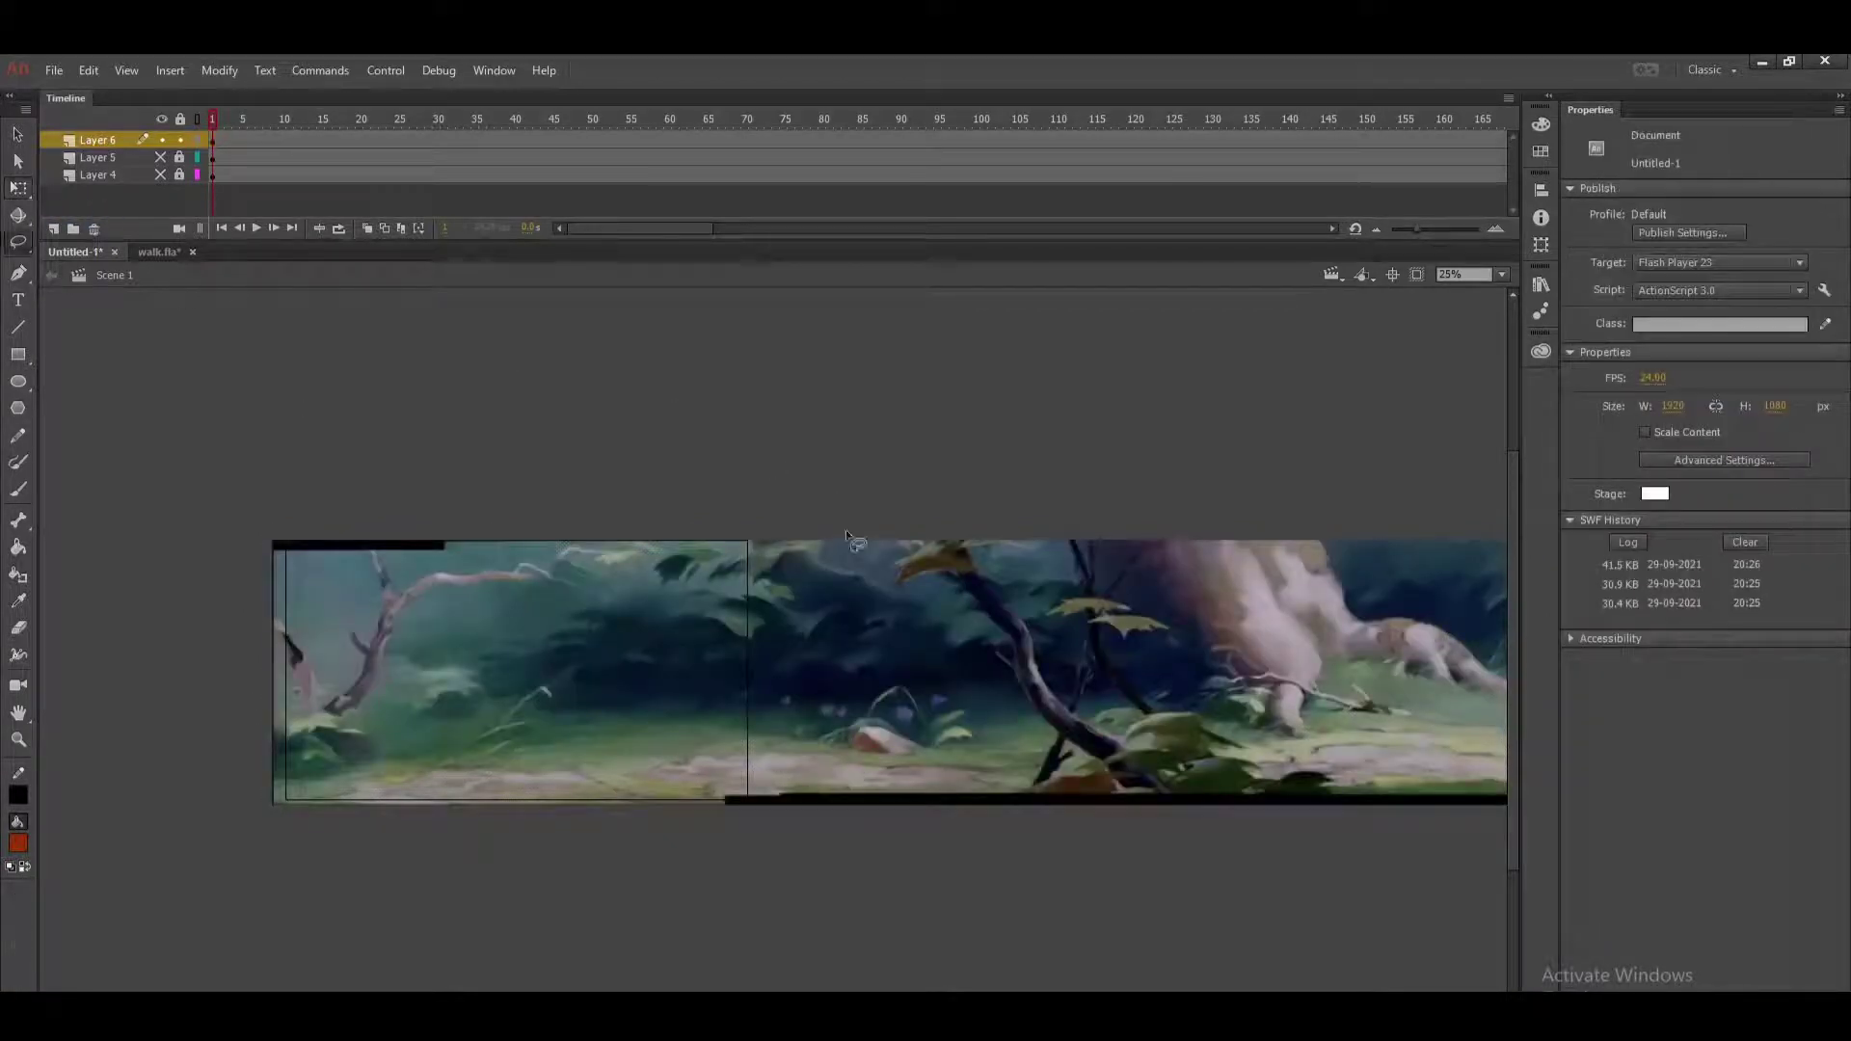
mouse_move(903, 602)
mouse_down()
mouse_move(1014, 750)
mouse_move(603, 855)
mouse_move(249, 754)
mouse_up()
drag(889, 508, 891, 511)
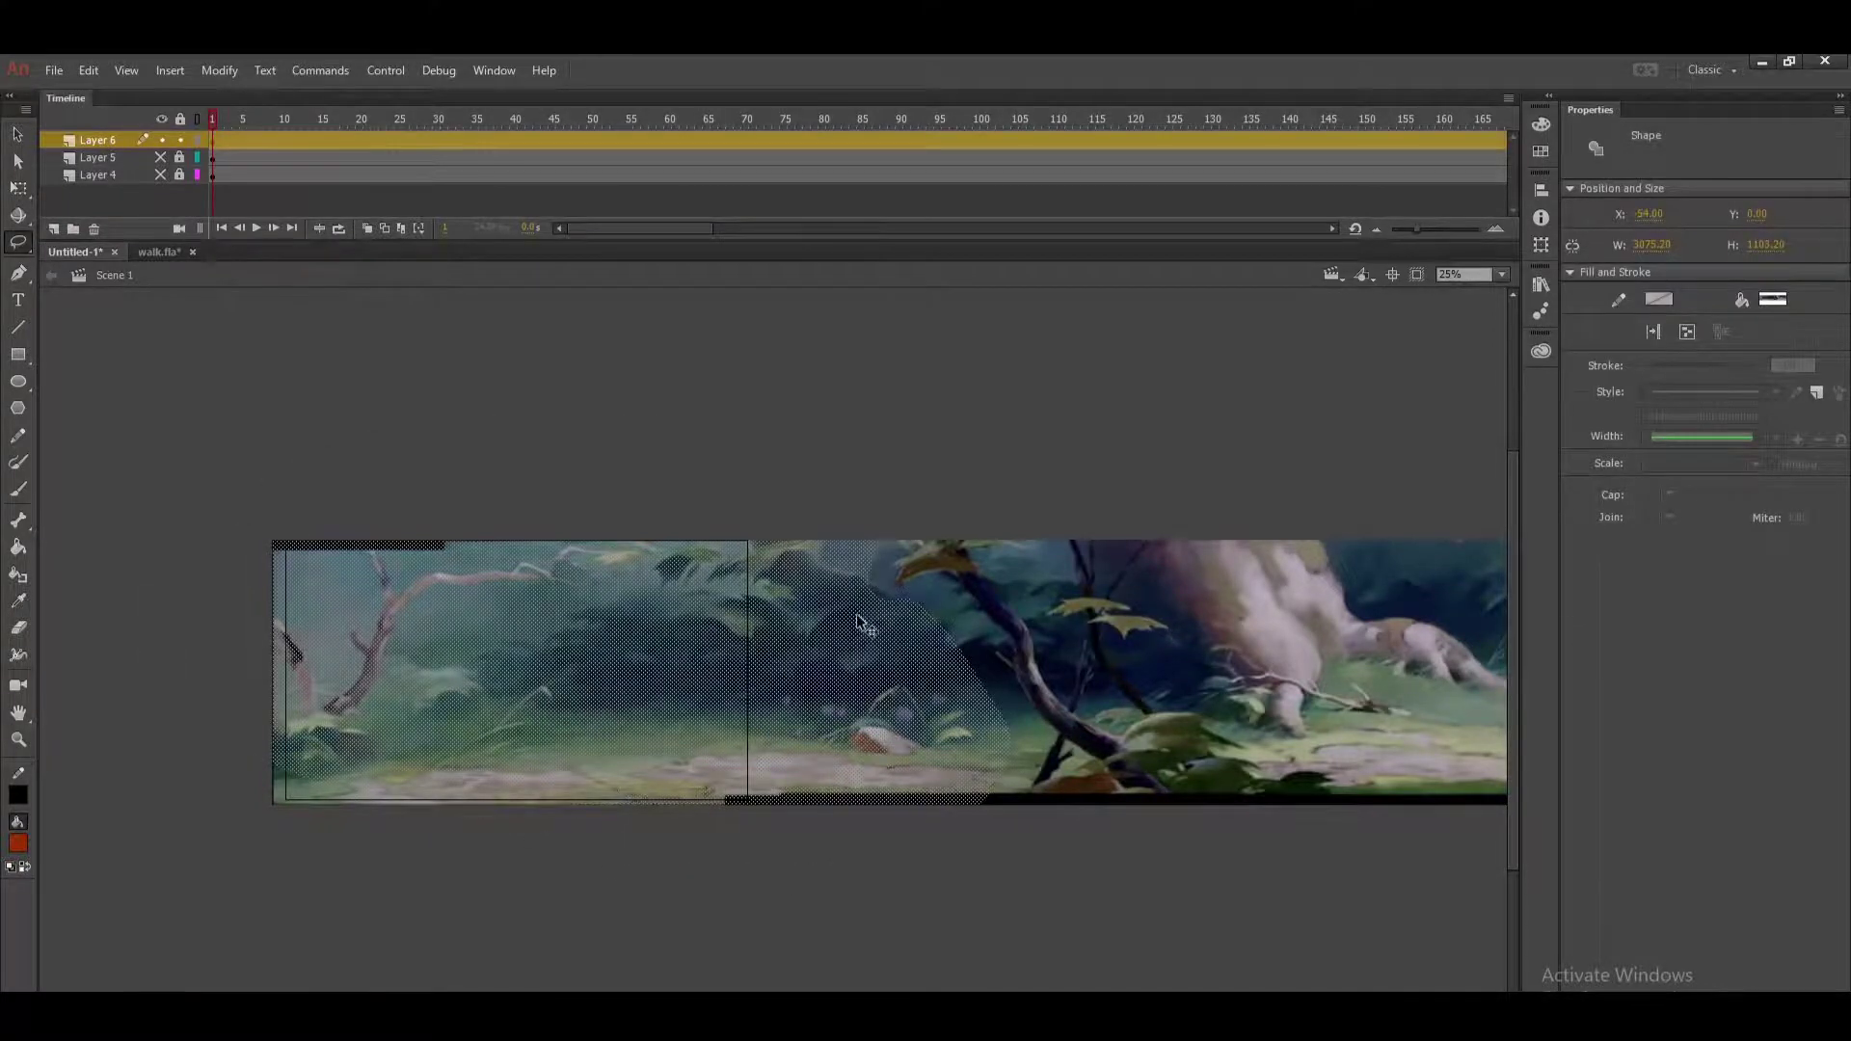
key(Delete)
drag(216, 903, 348, 877)
key(Delete)
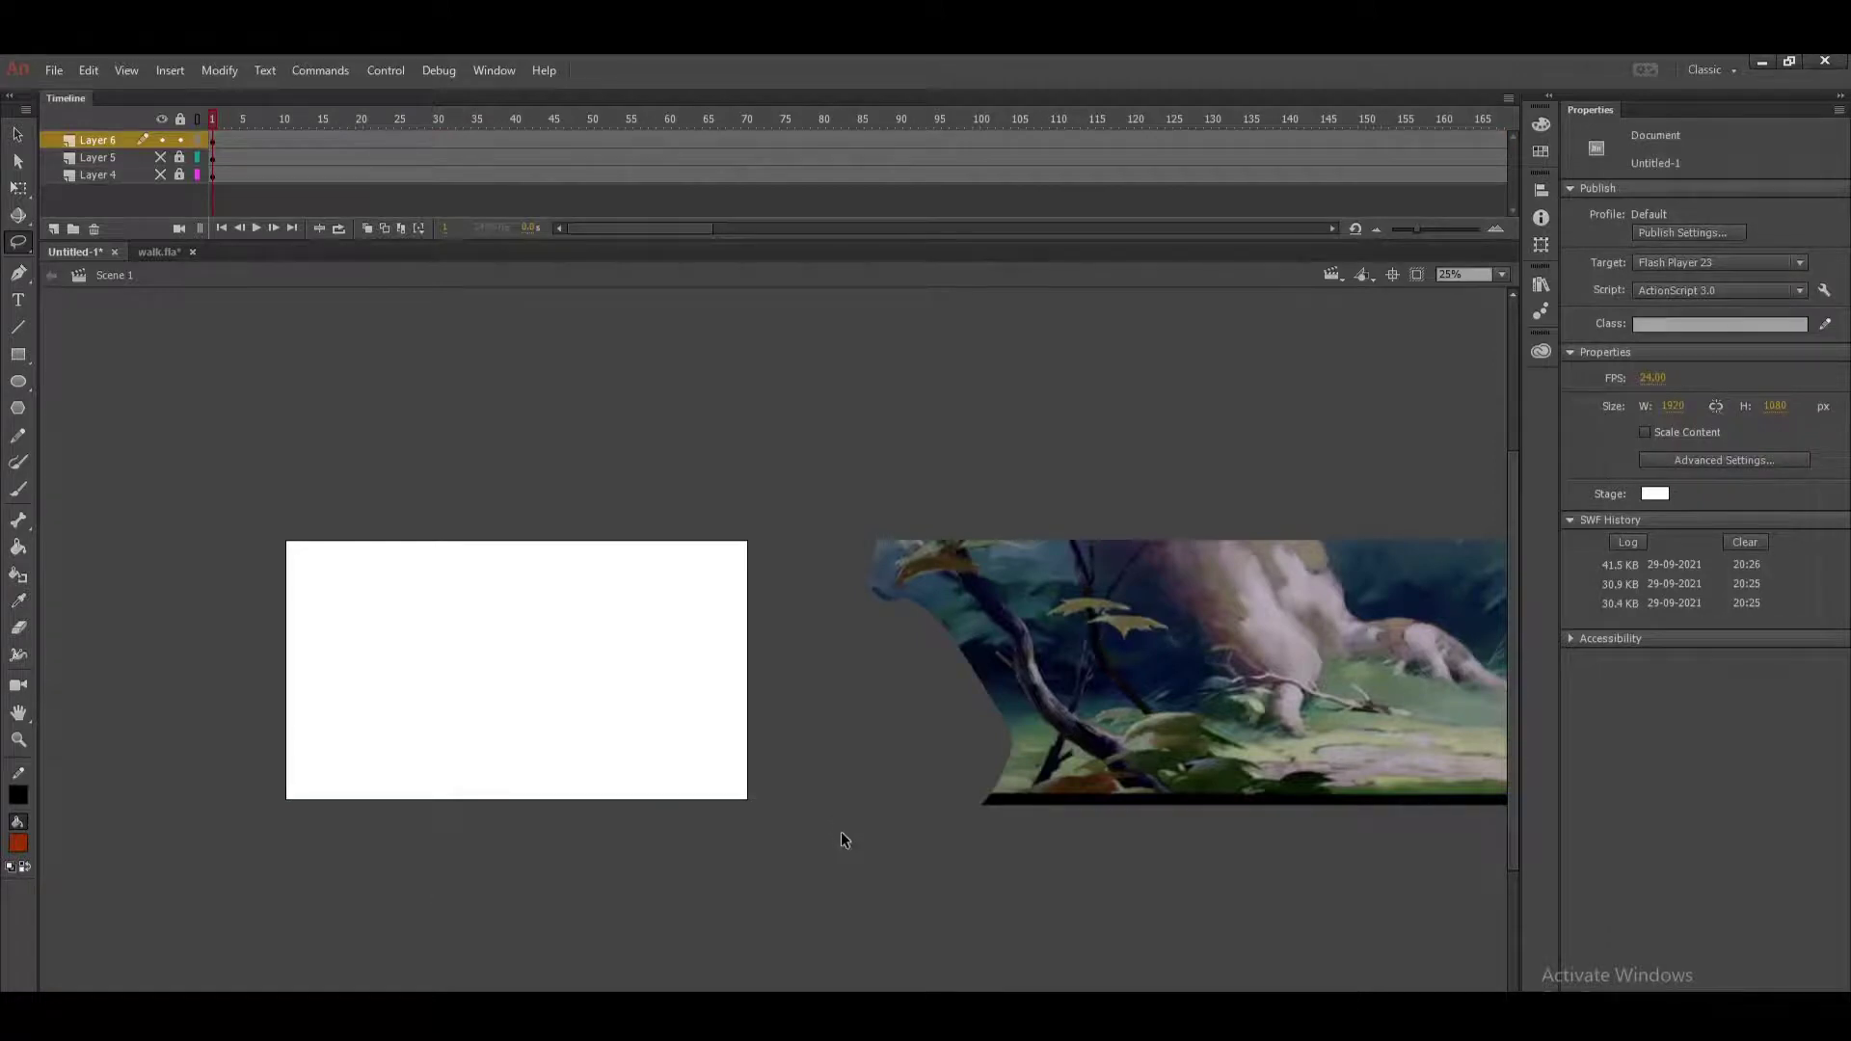
Lasso and delete the large tree trunk and clearing beyond the dark branches and leaves on Layer 6.
key(ctrl+=)
scroll(971, 702, right, 5)
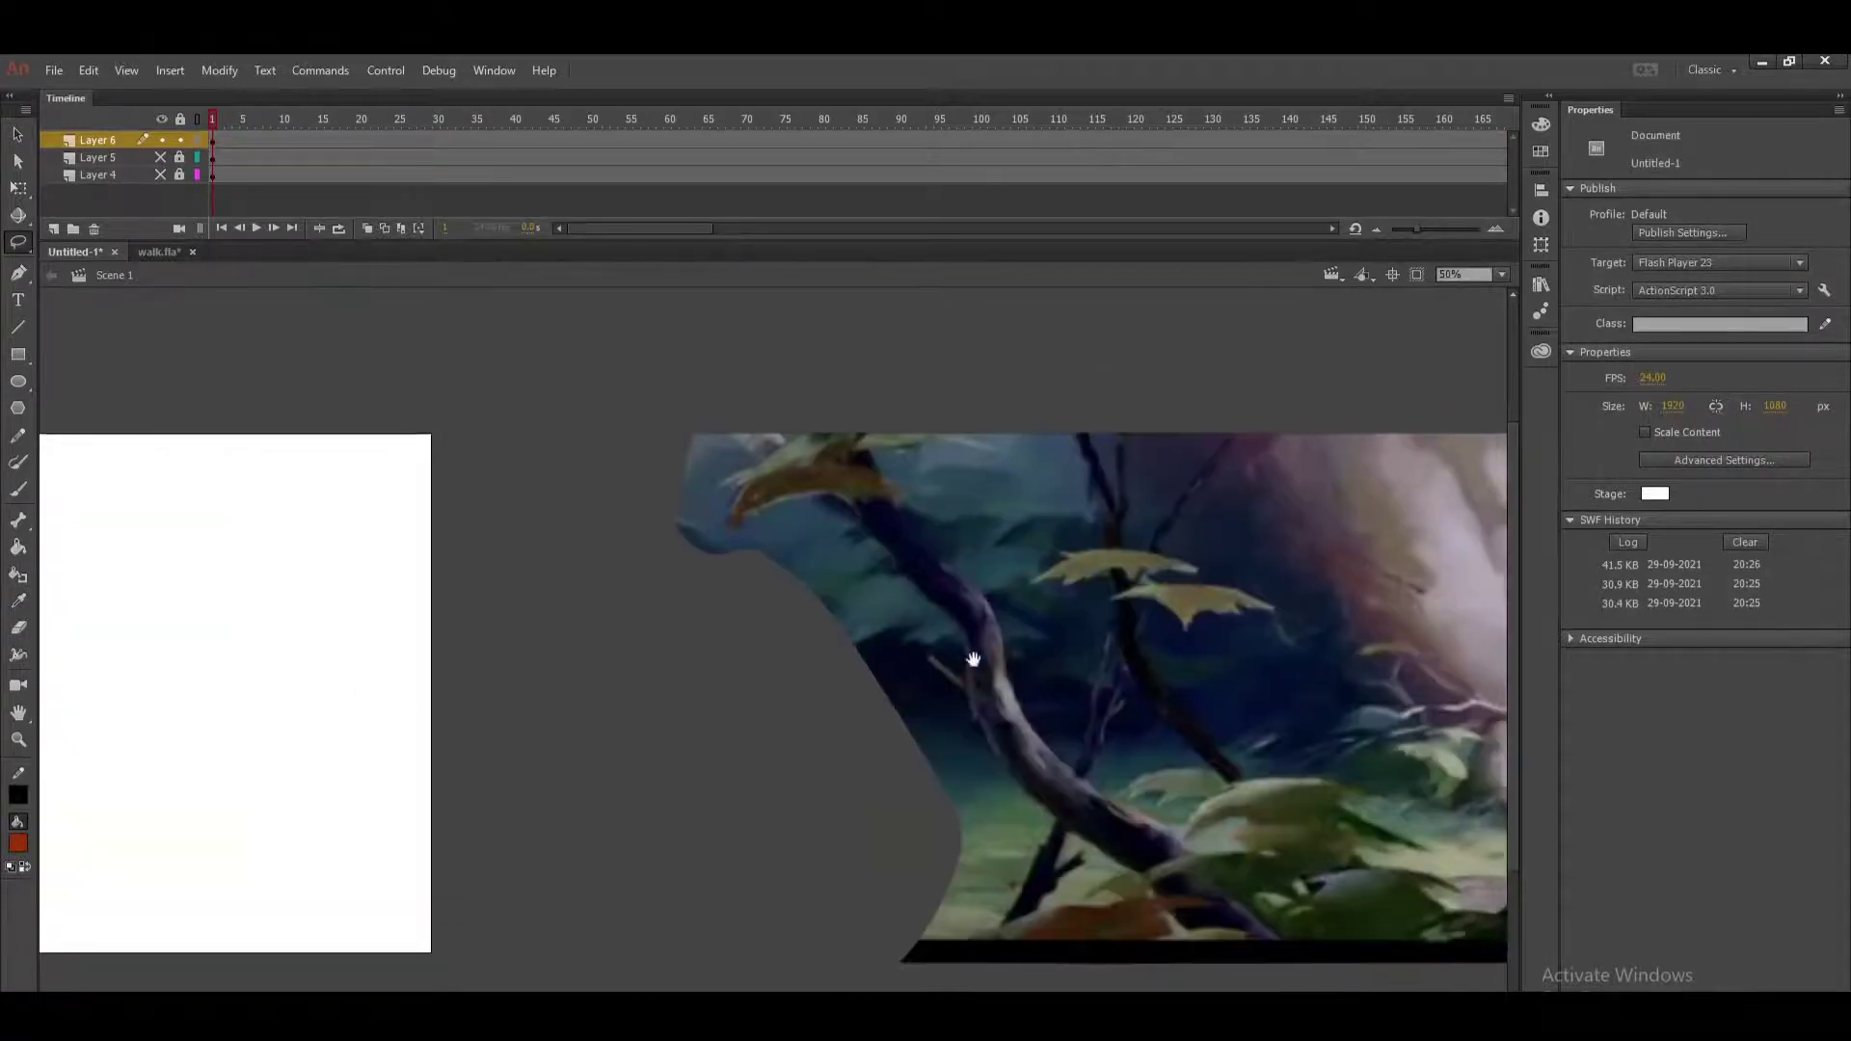
drag(973, 659, 550, 612)
key(ctrl+minus)
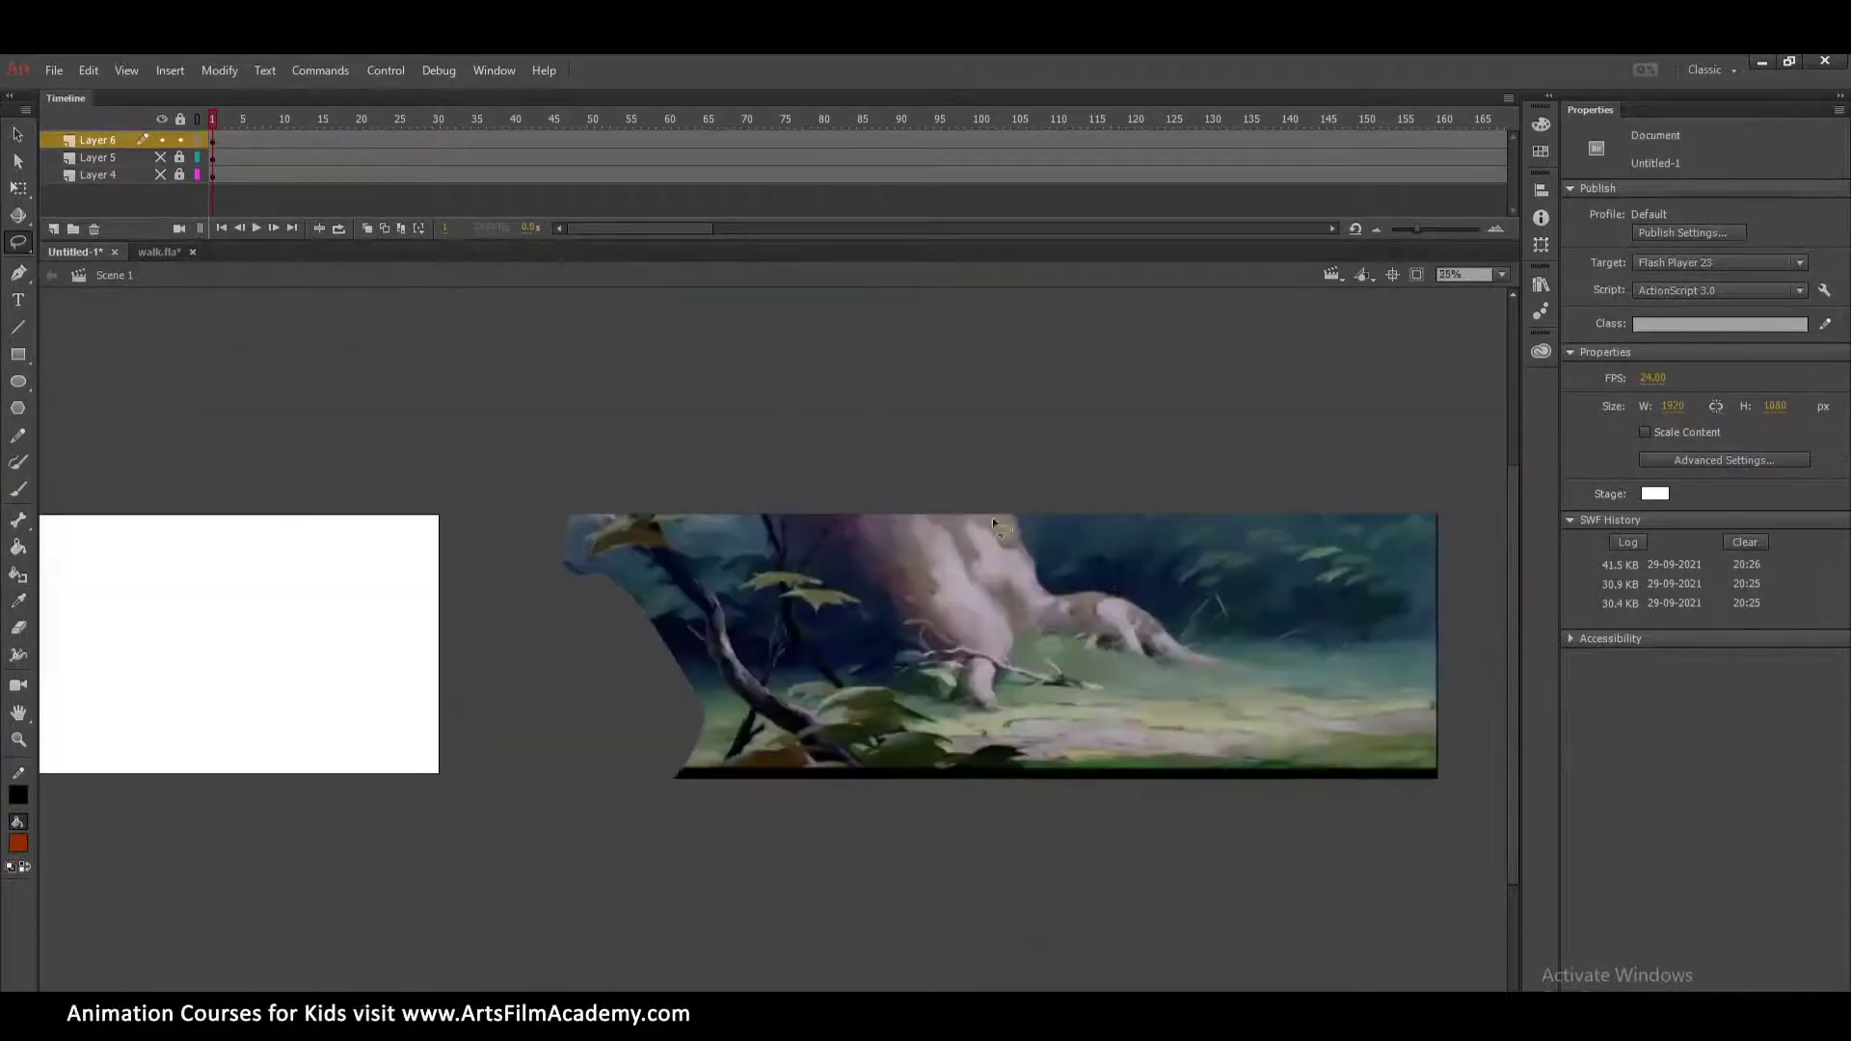
mouse_move(910, 488)
mouse_down()
mouse_move(873, 665)
mouse_move(953, 719)
mouse_up()
mouse_move(1305, 827)
mouse_down()
mouse_move(1475, 520)
mouse_move(1104, 430)
mouse_move(927, 461)
mouse_move(854, 531)
mouse_move(854, 574)
mouse_move(957, 575)
mouse_move(879, 497)
mouse_move(741, 567)
mouse_move(694, 497)
mouse_up()
key(Delete)
key(Delete)
key(Delete)
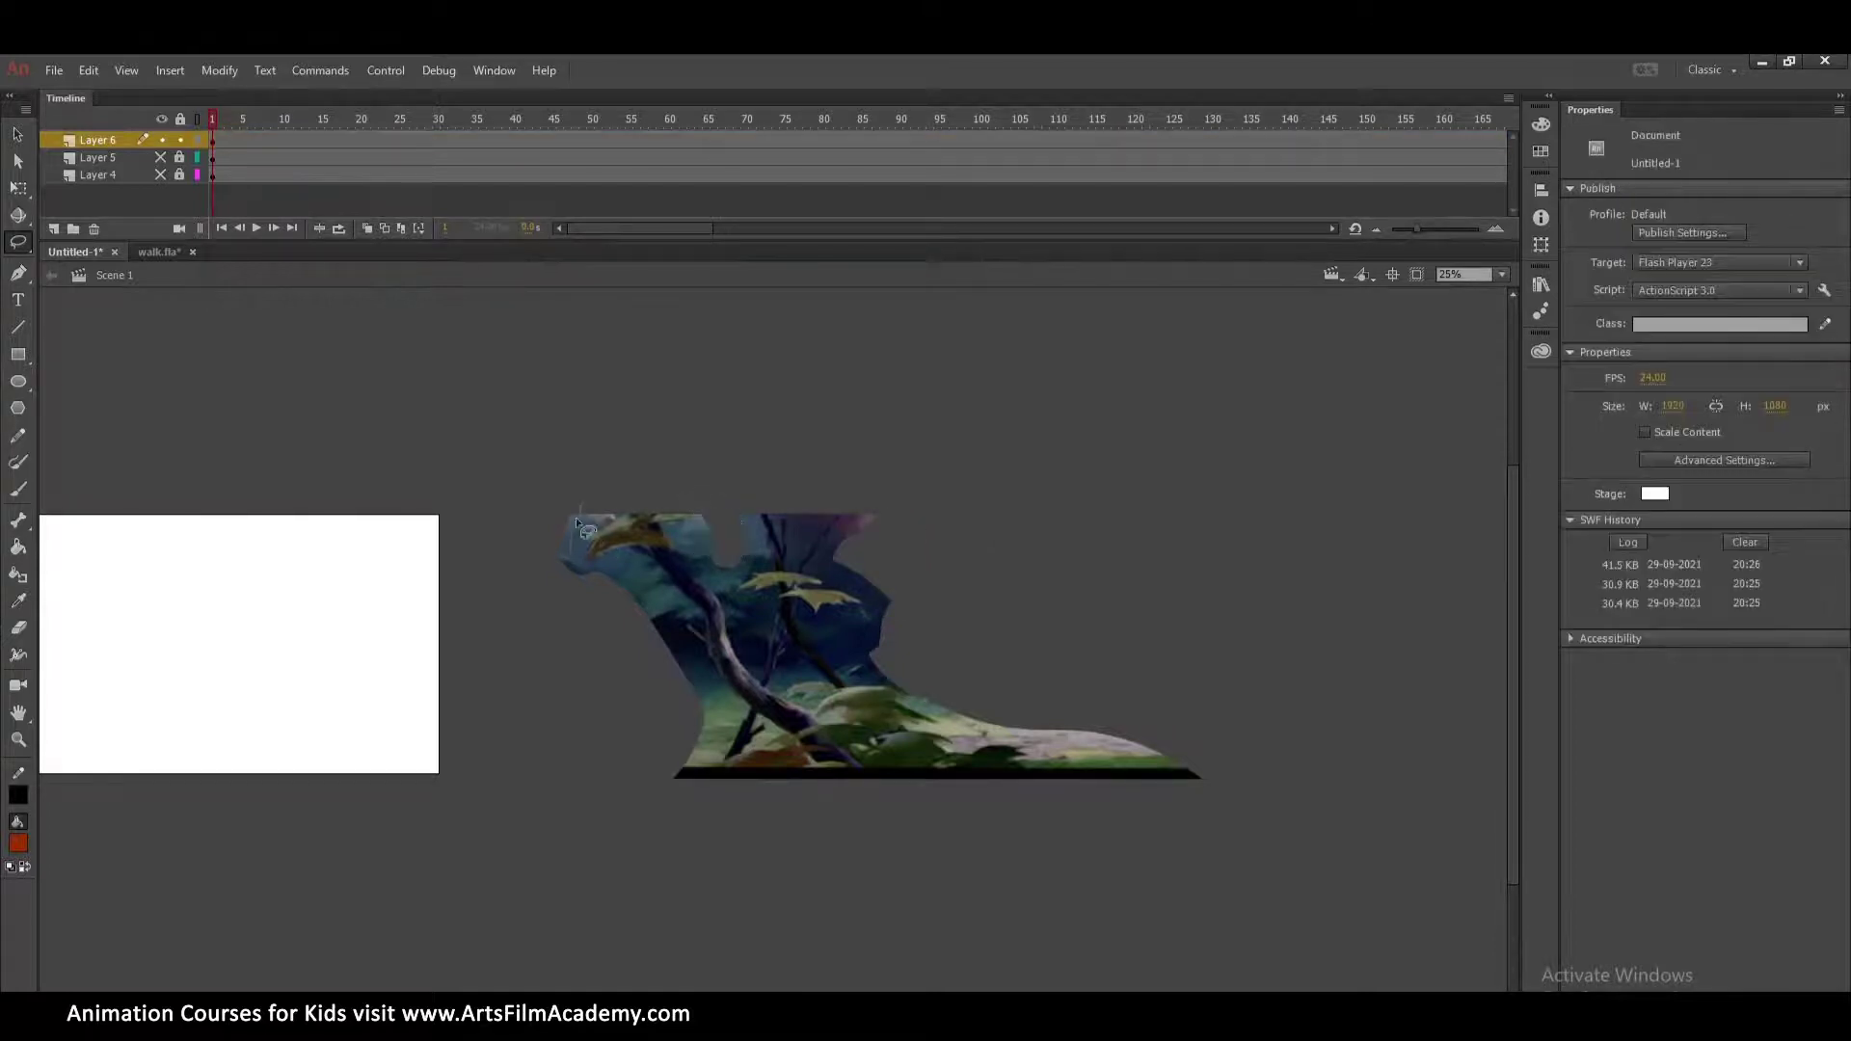
Trim the leftover background along the curved branch's outer side and the ground strip beyond the low leaves.
drag(665, 602, 704, 677)
drag(583, 506, 584, 502)
key(Delete)
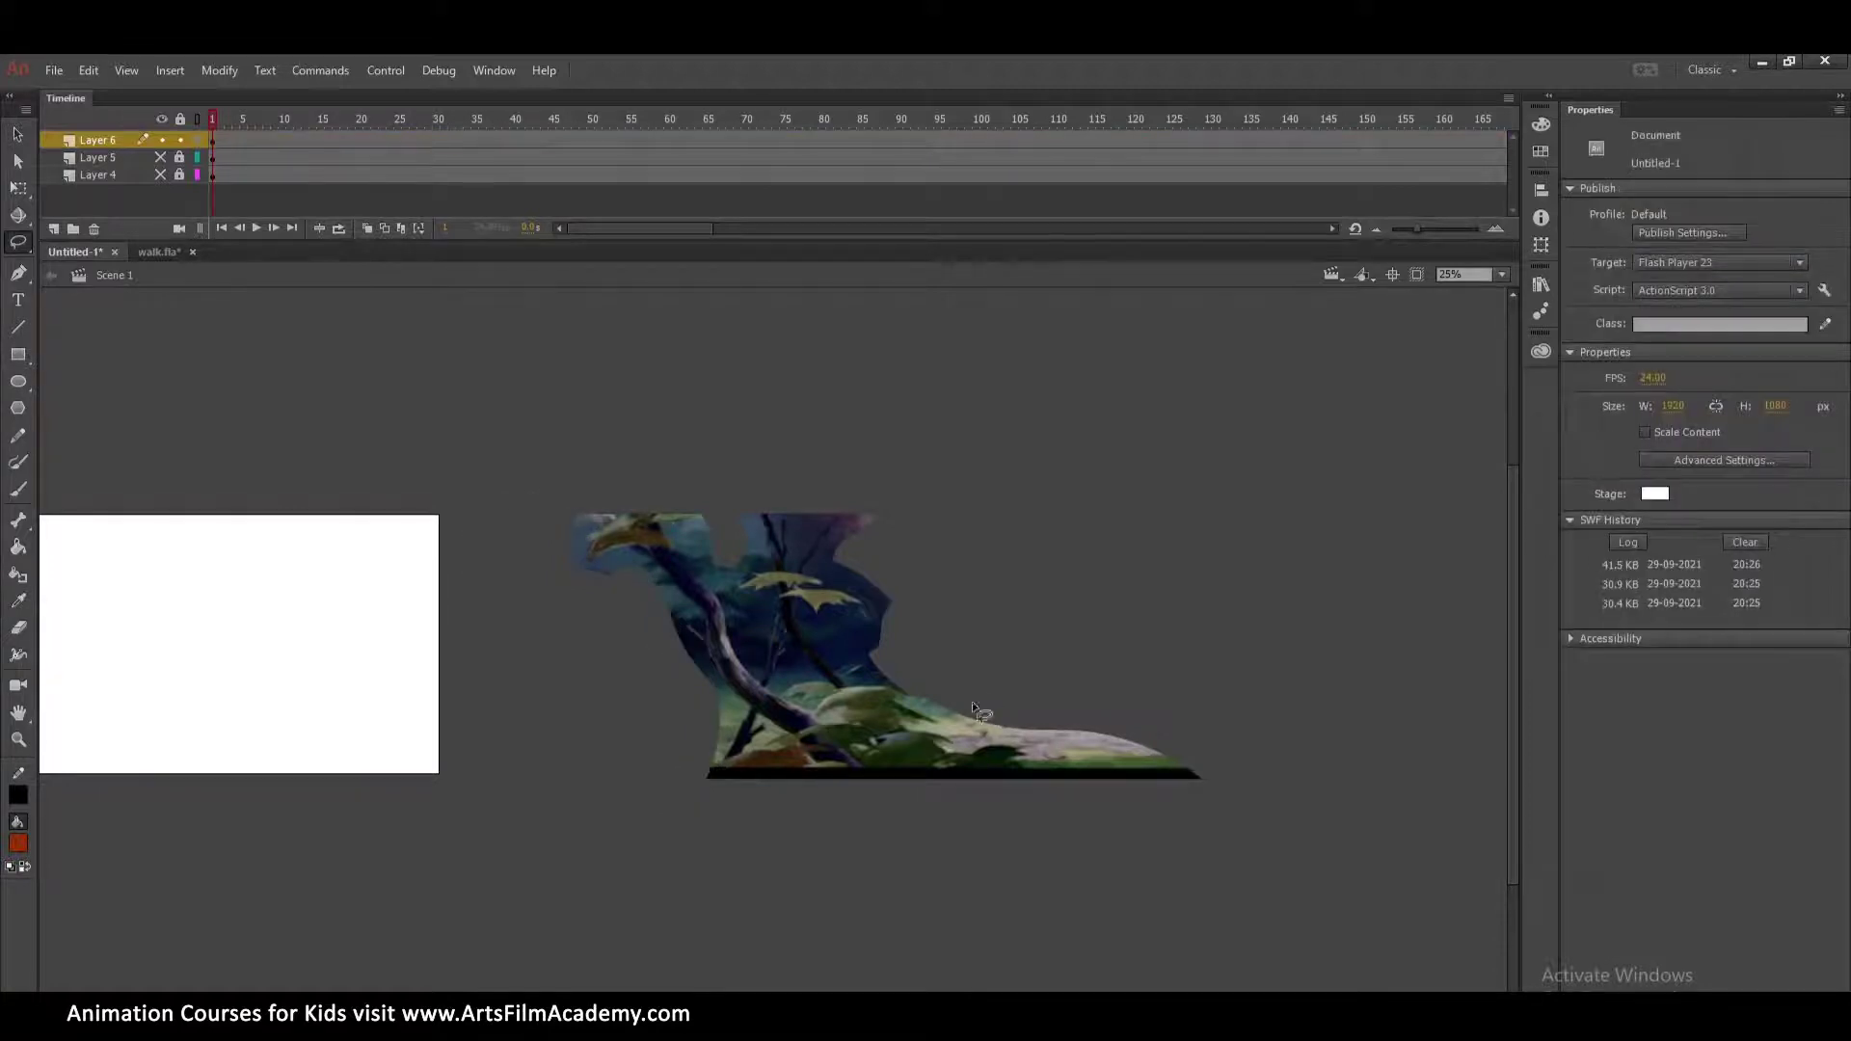
drag(1072, 796, 1150, 795)
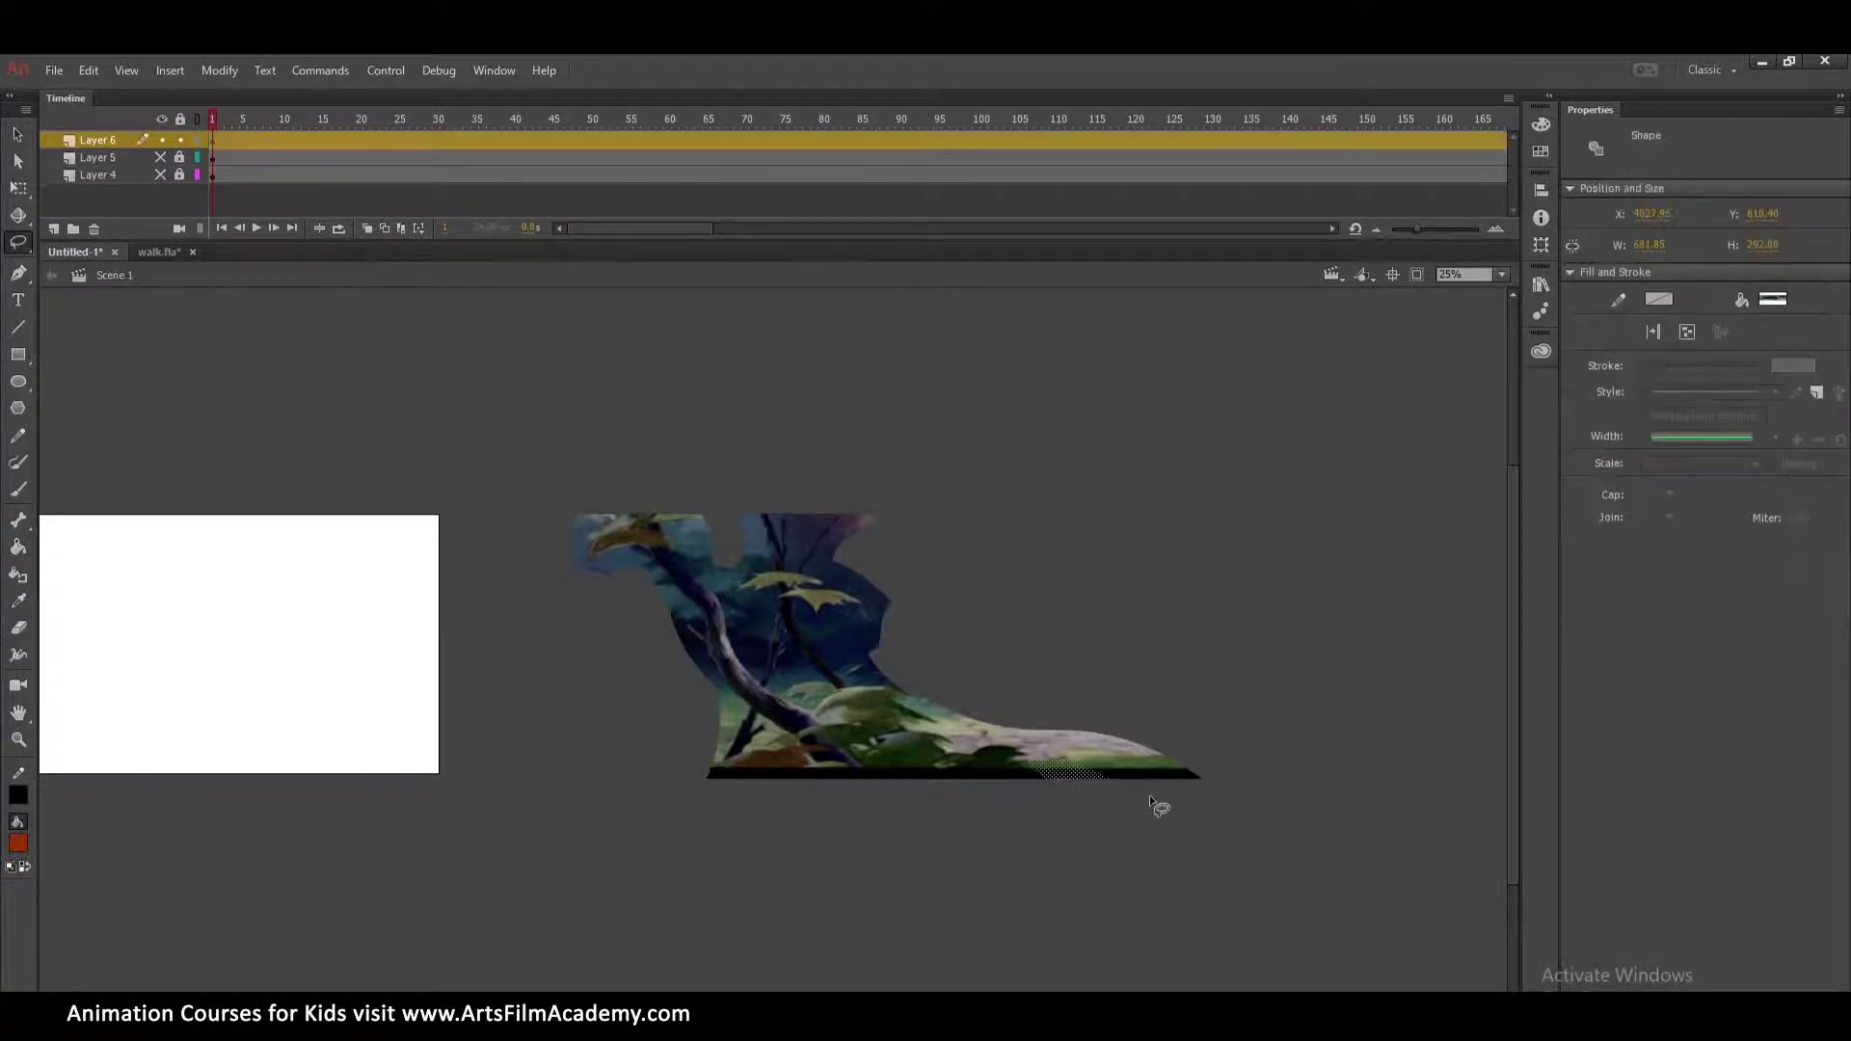
key(Delete)
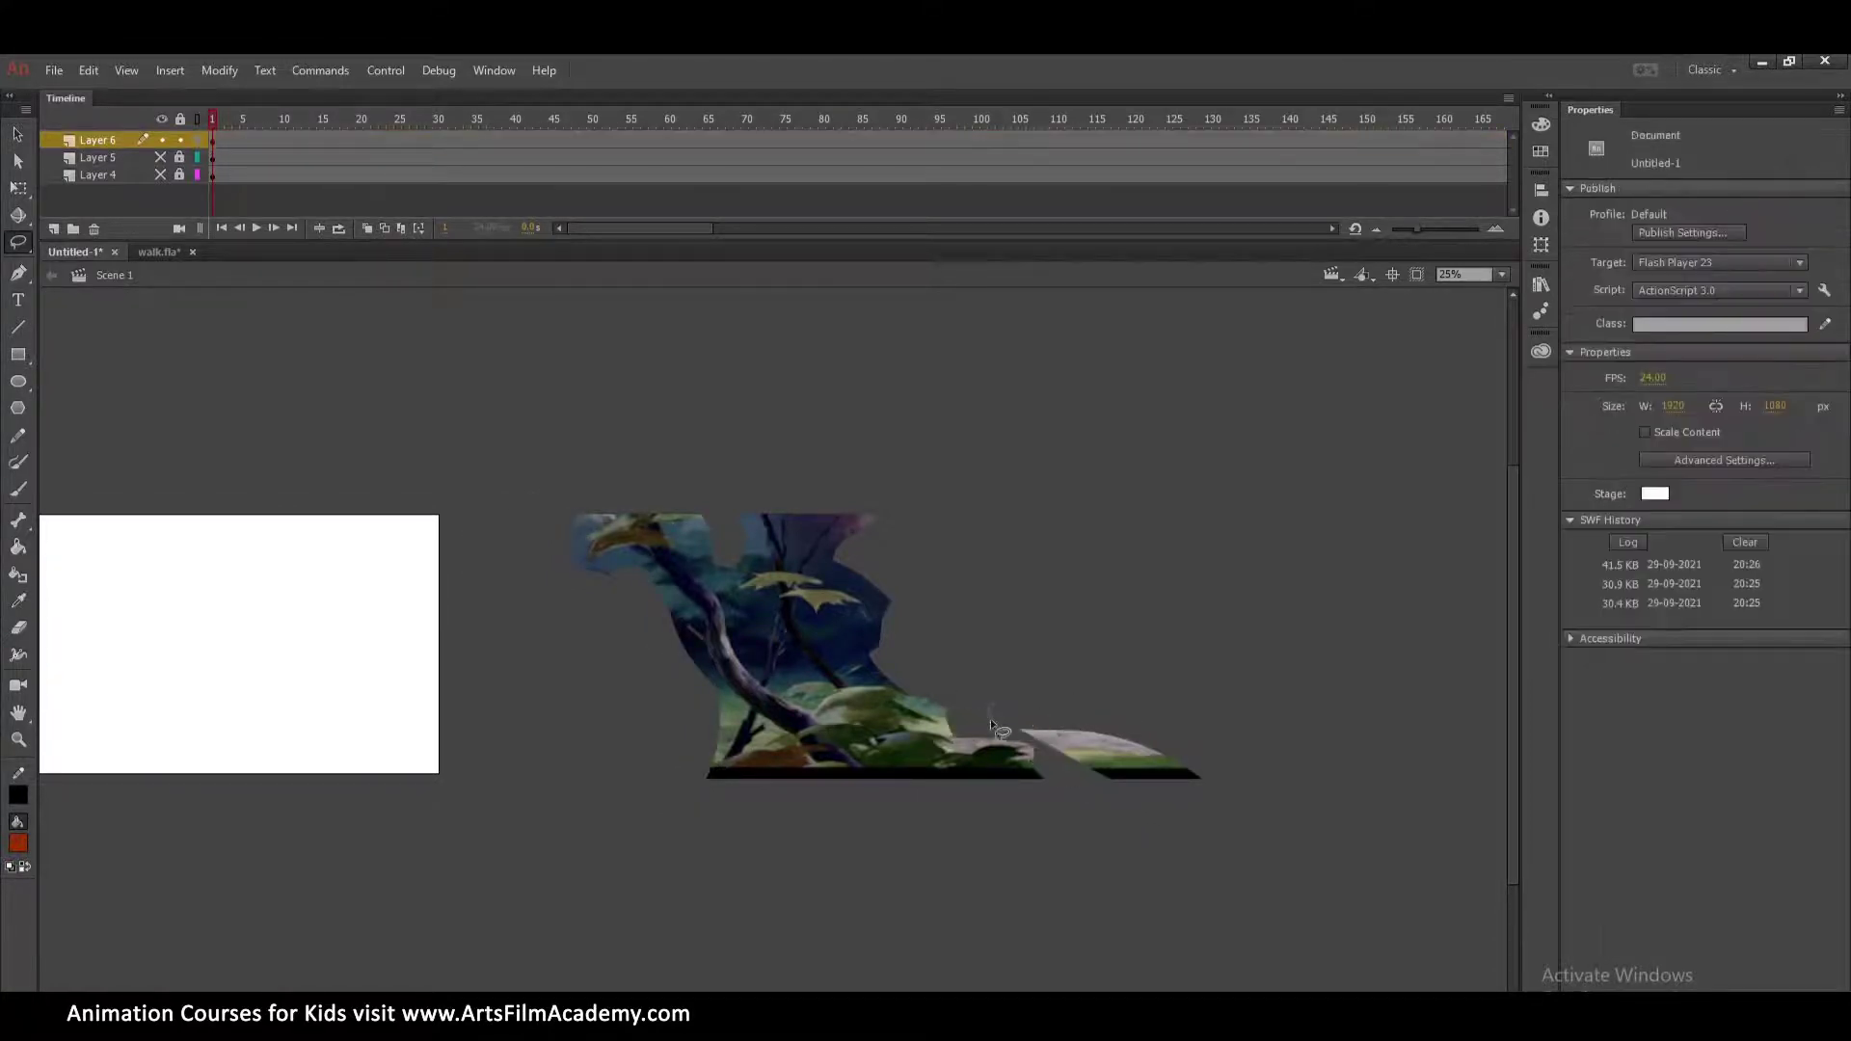
drag(1009, 673, 1001, 710)
key(Delete)
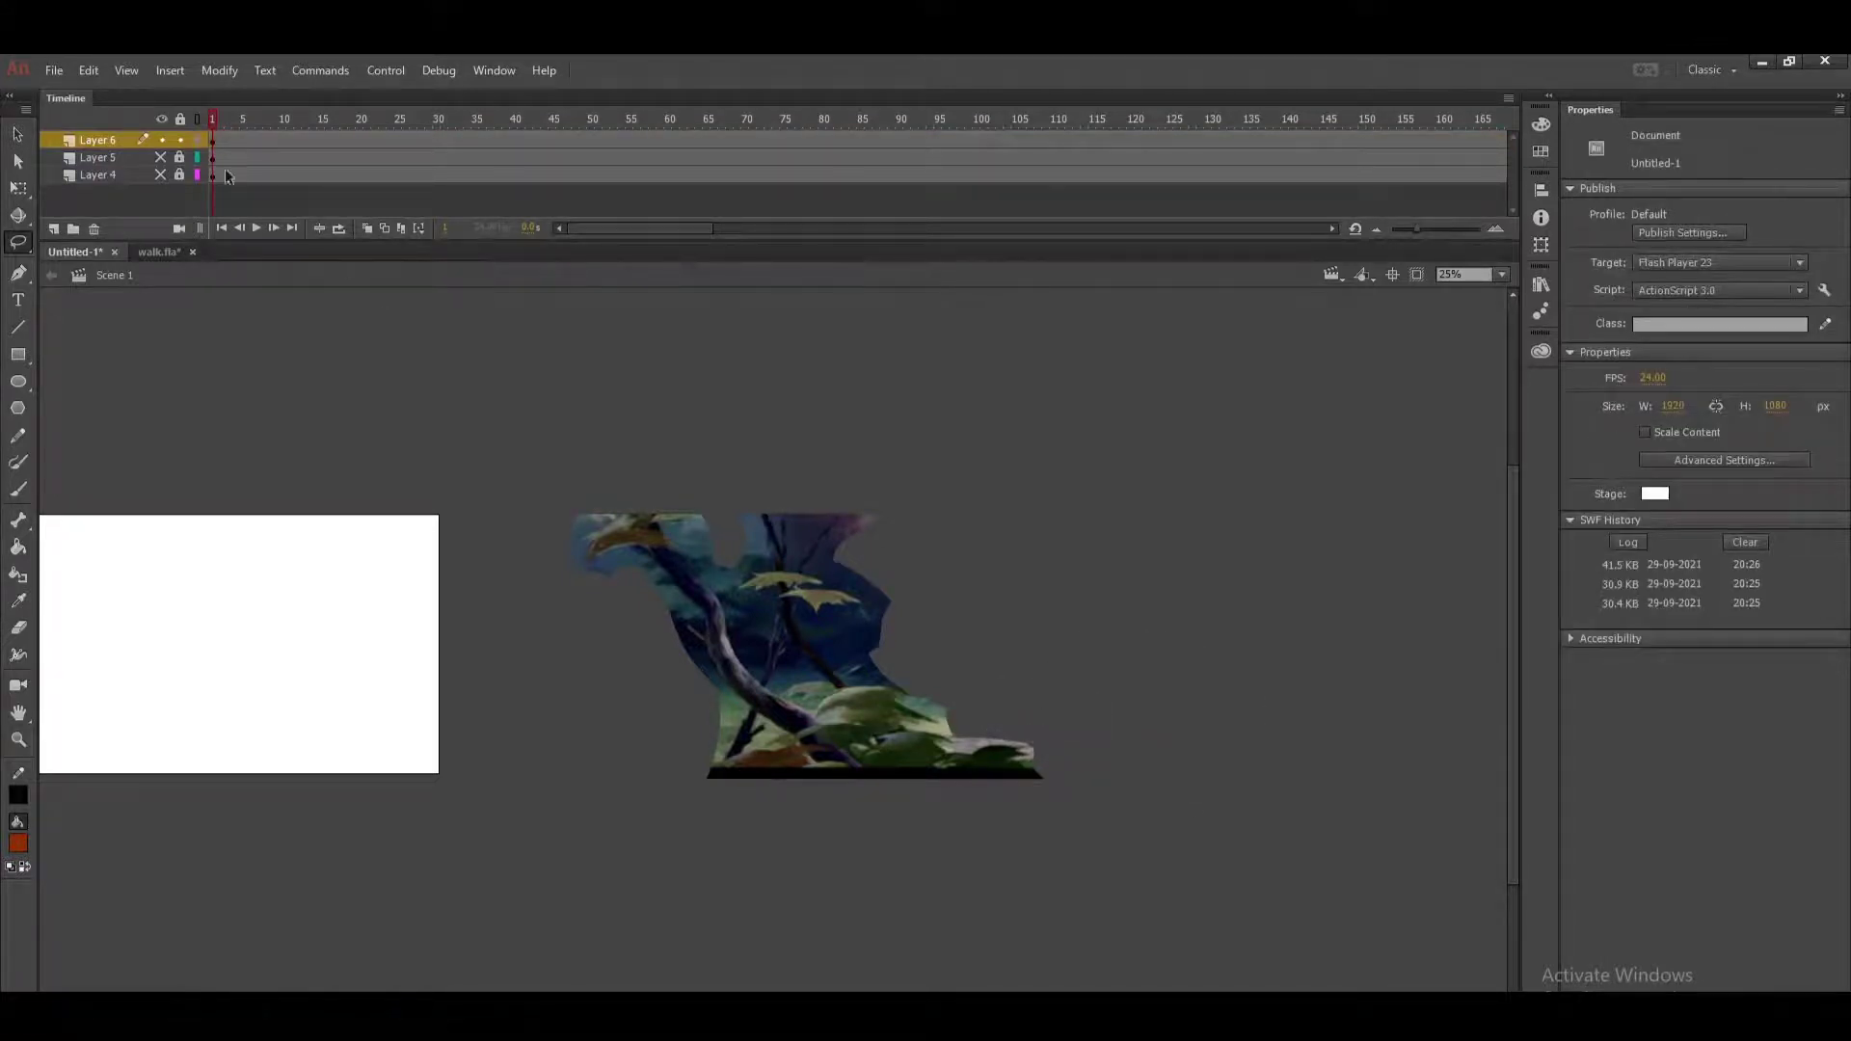
Toggle the visibility of Layers 4 and 6 to compare the cut-out branches with the full forest picture.
click(160, 176)
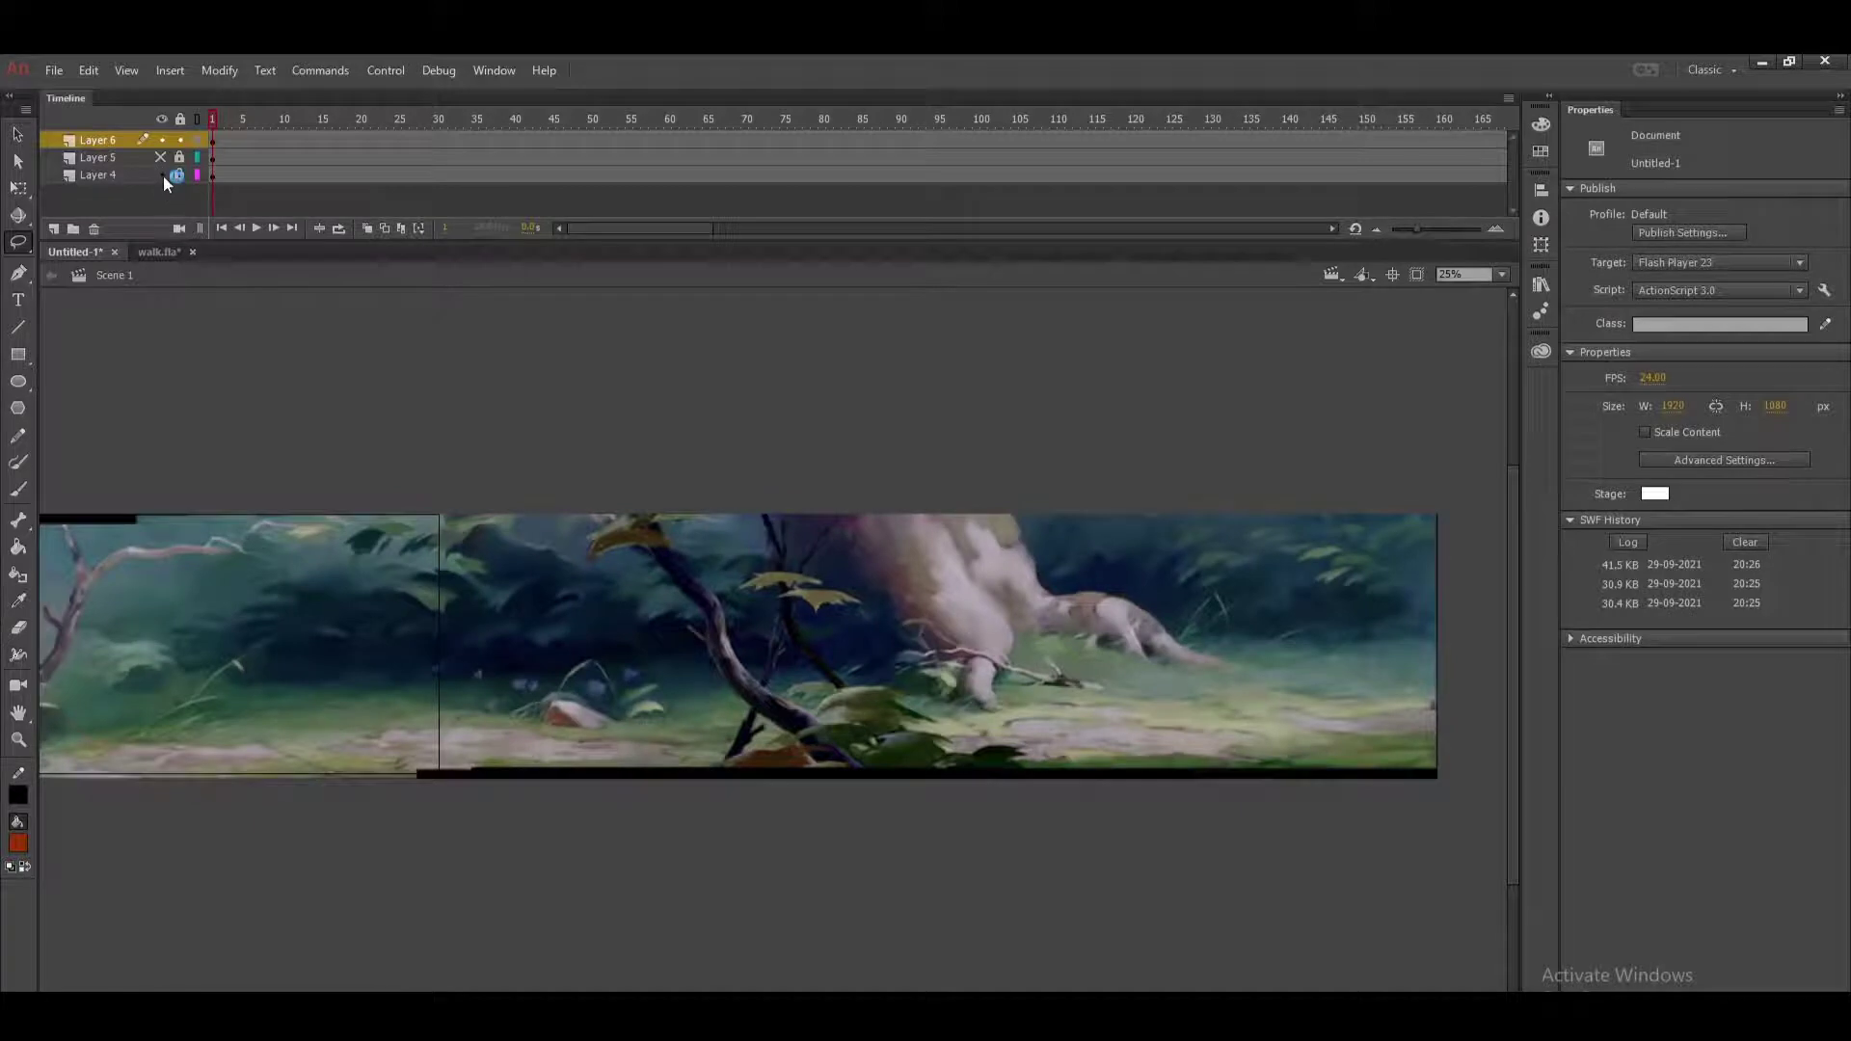
click(161, 175)
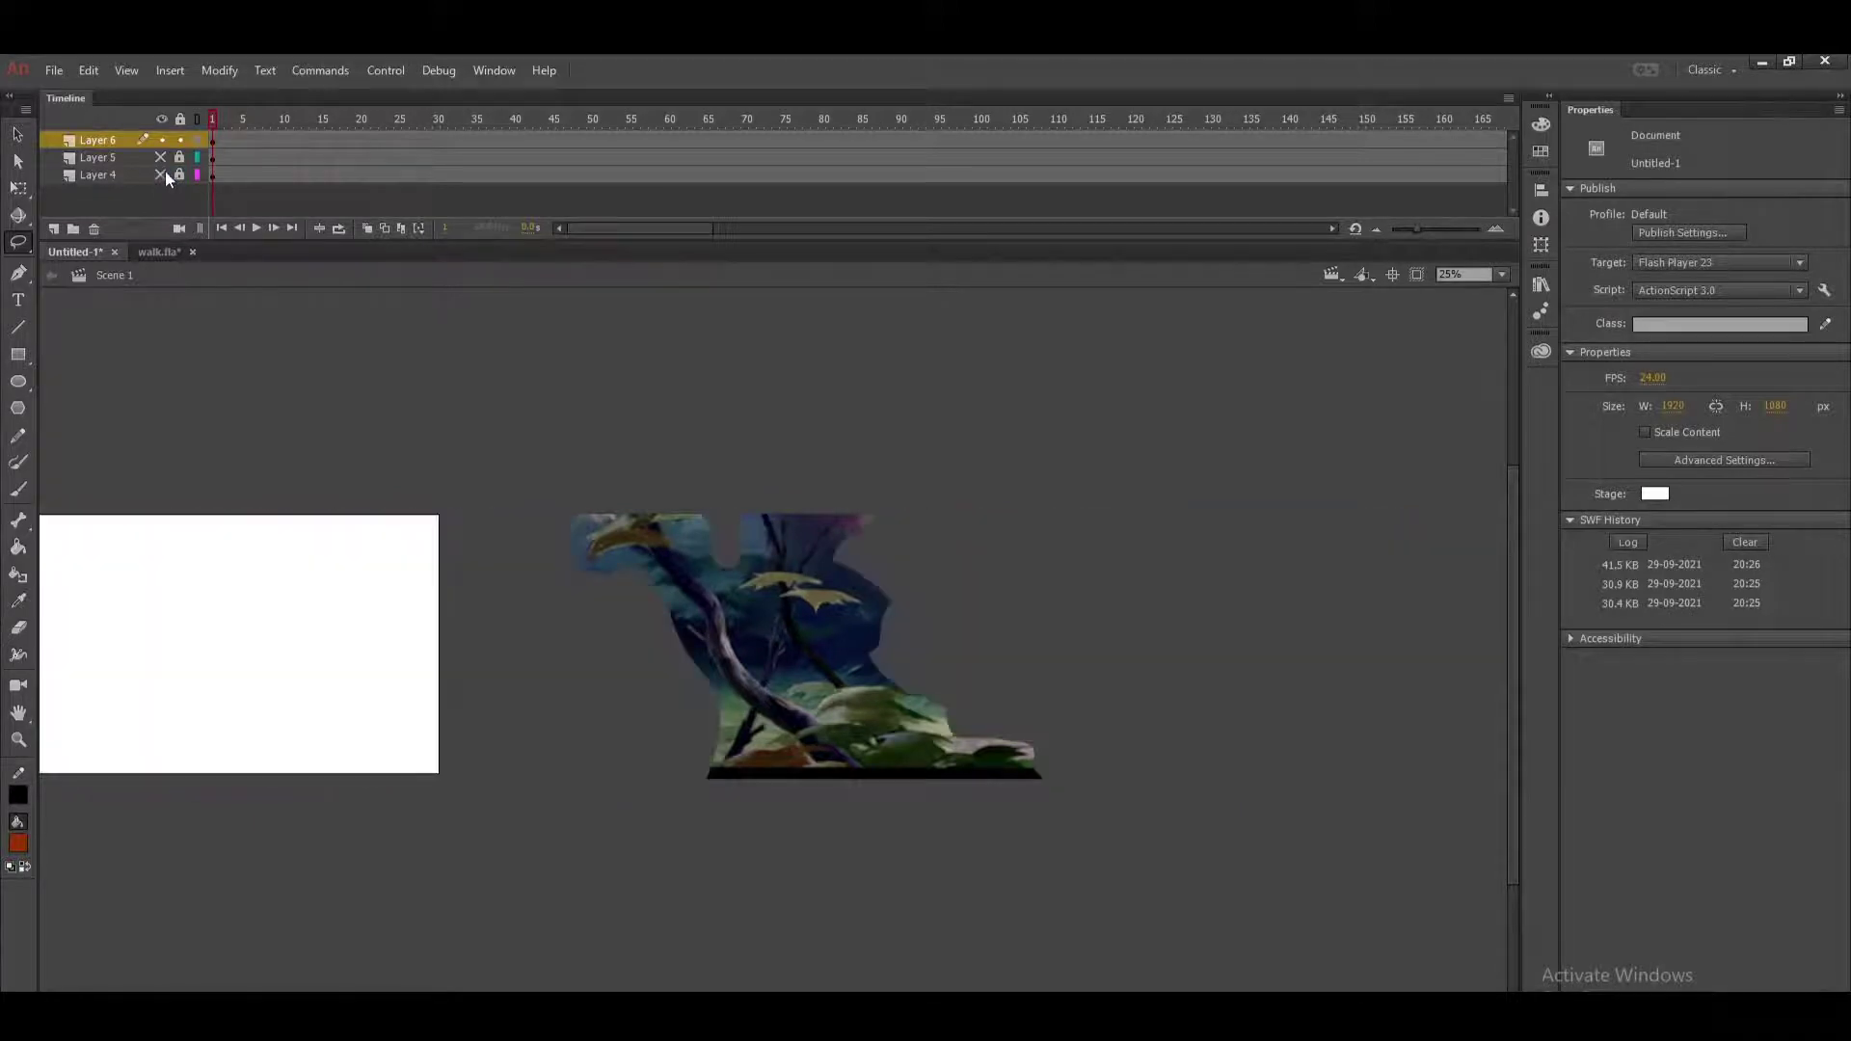
click(161, 141)
click(162, 140)
click(160, 175)
click(225, 141)
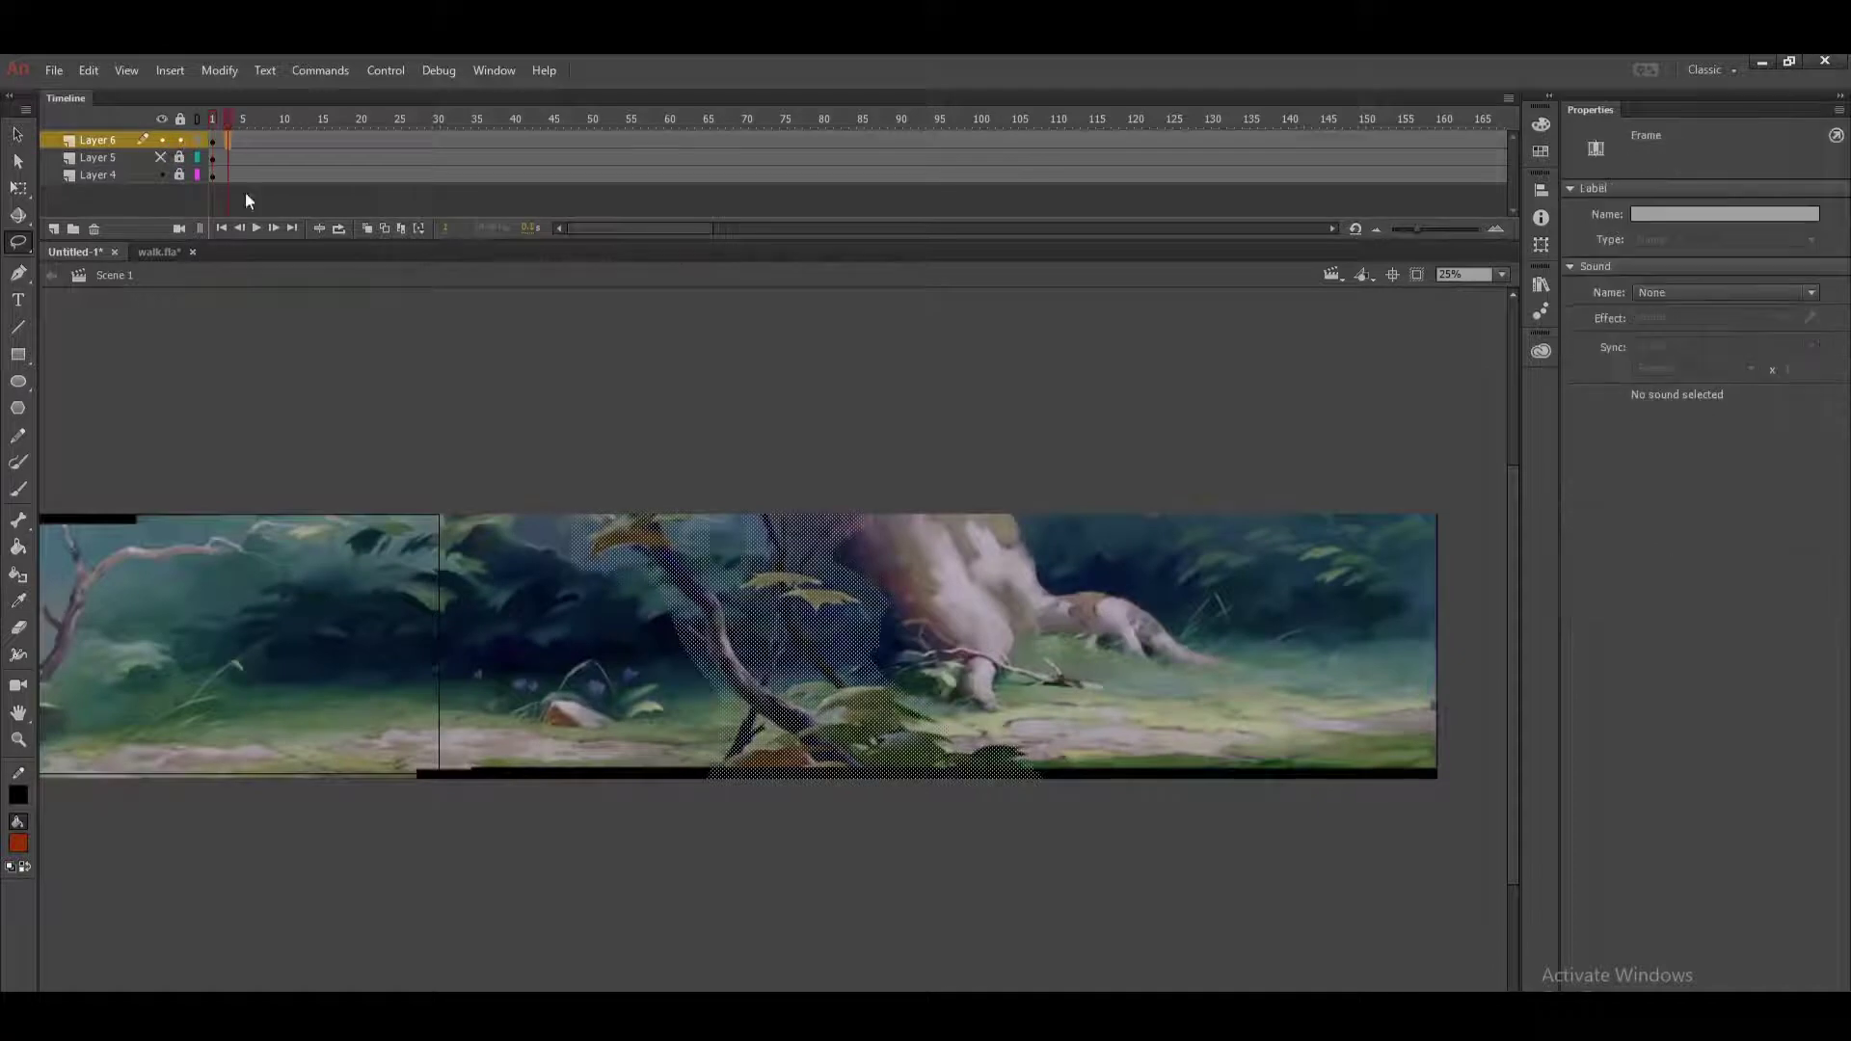
Try shifting the branch cutout across the forest picture, undo the move, and hide Layer 4.
click(24, 137)
drag(748, 636, 993, 733)
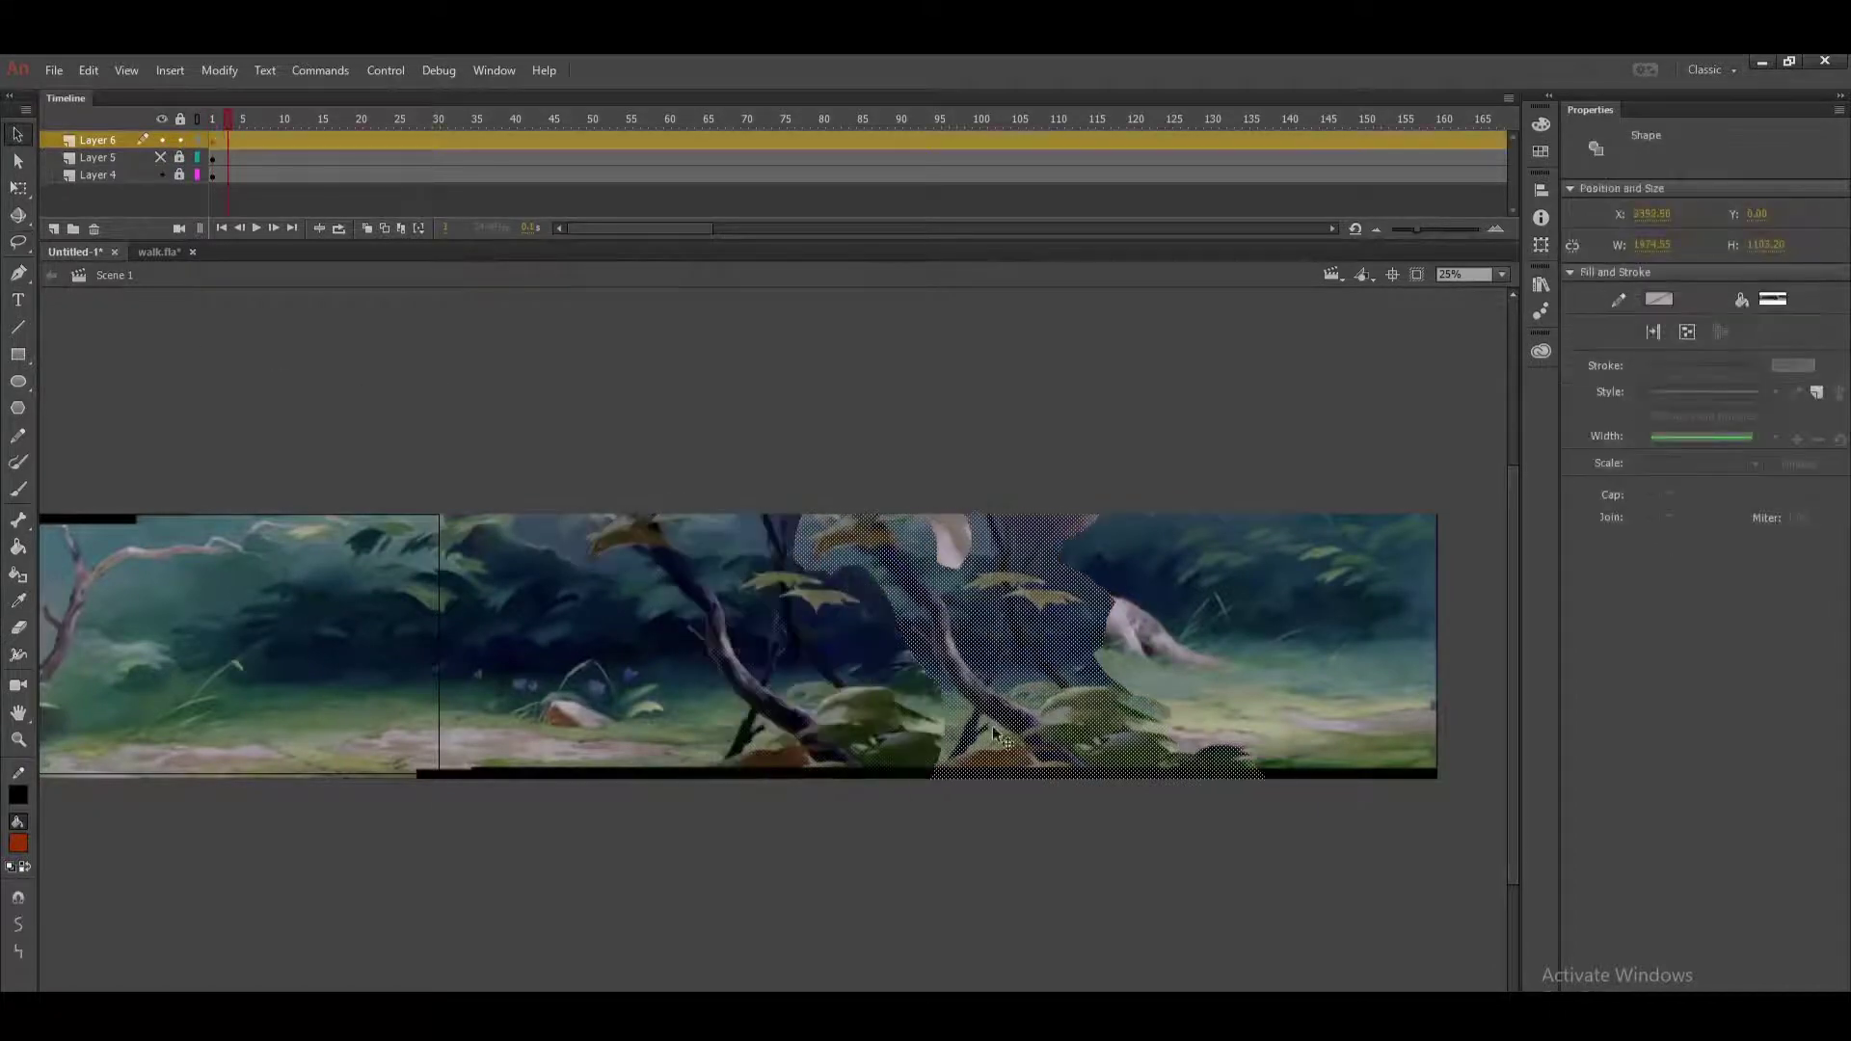
key(ctrl+z)
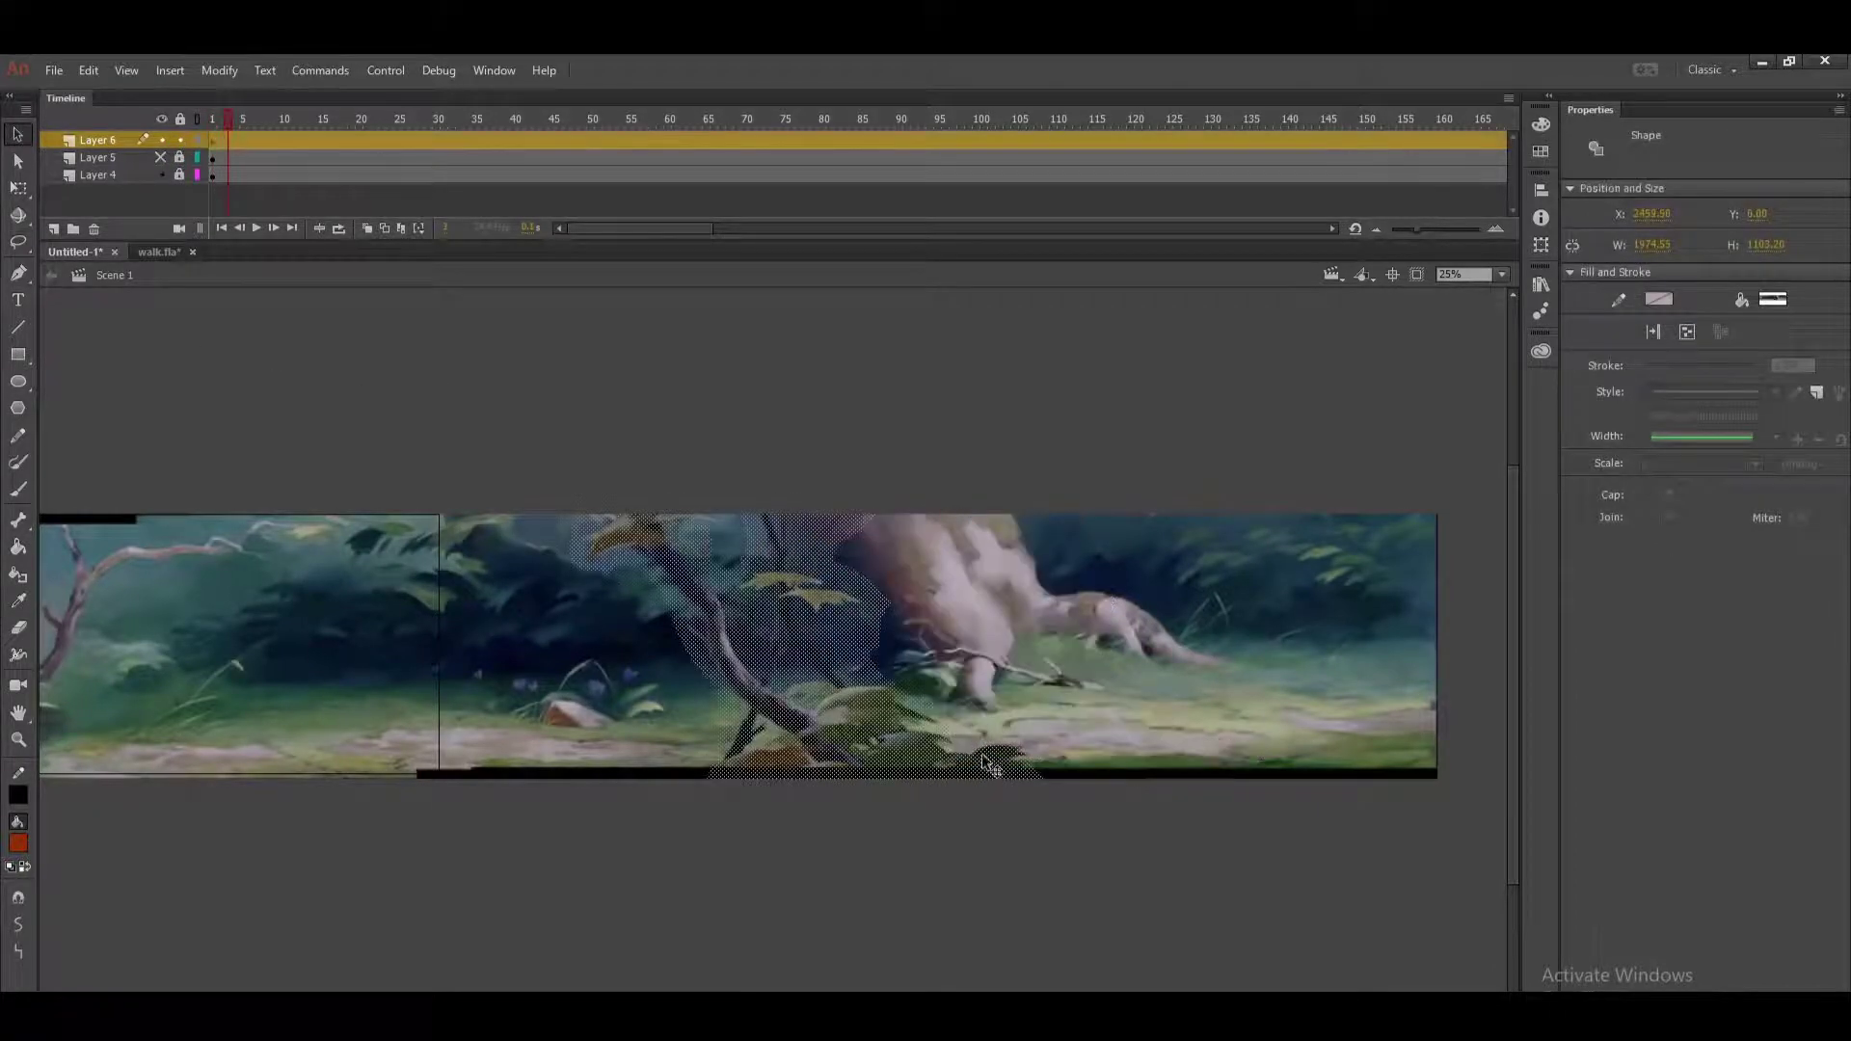
click(789, 431)
click(161, 175)
click(236, 140)
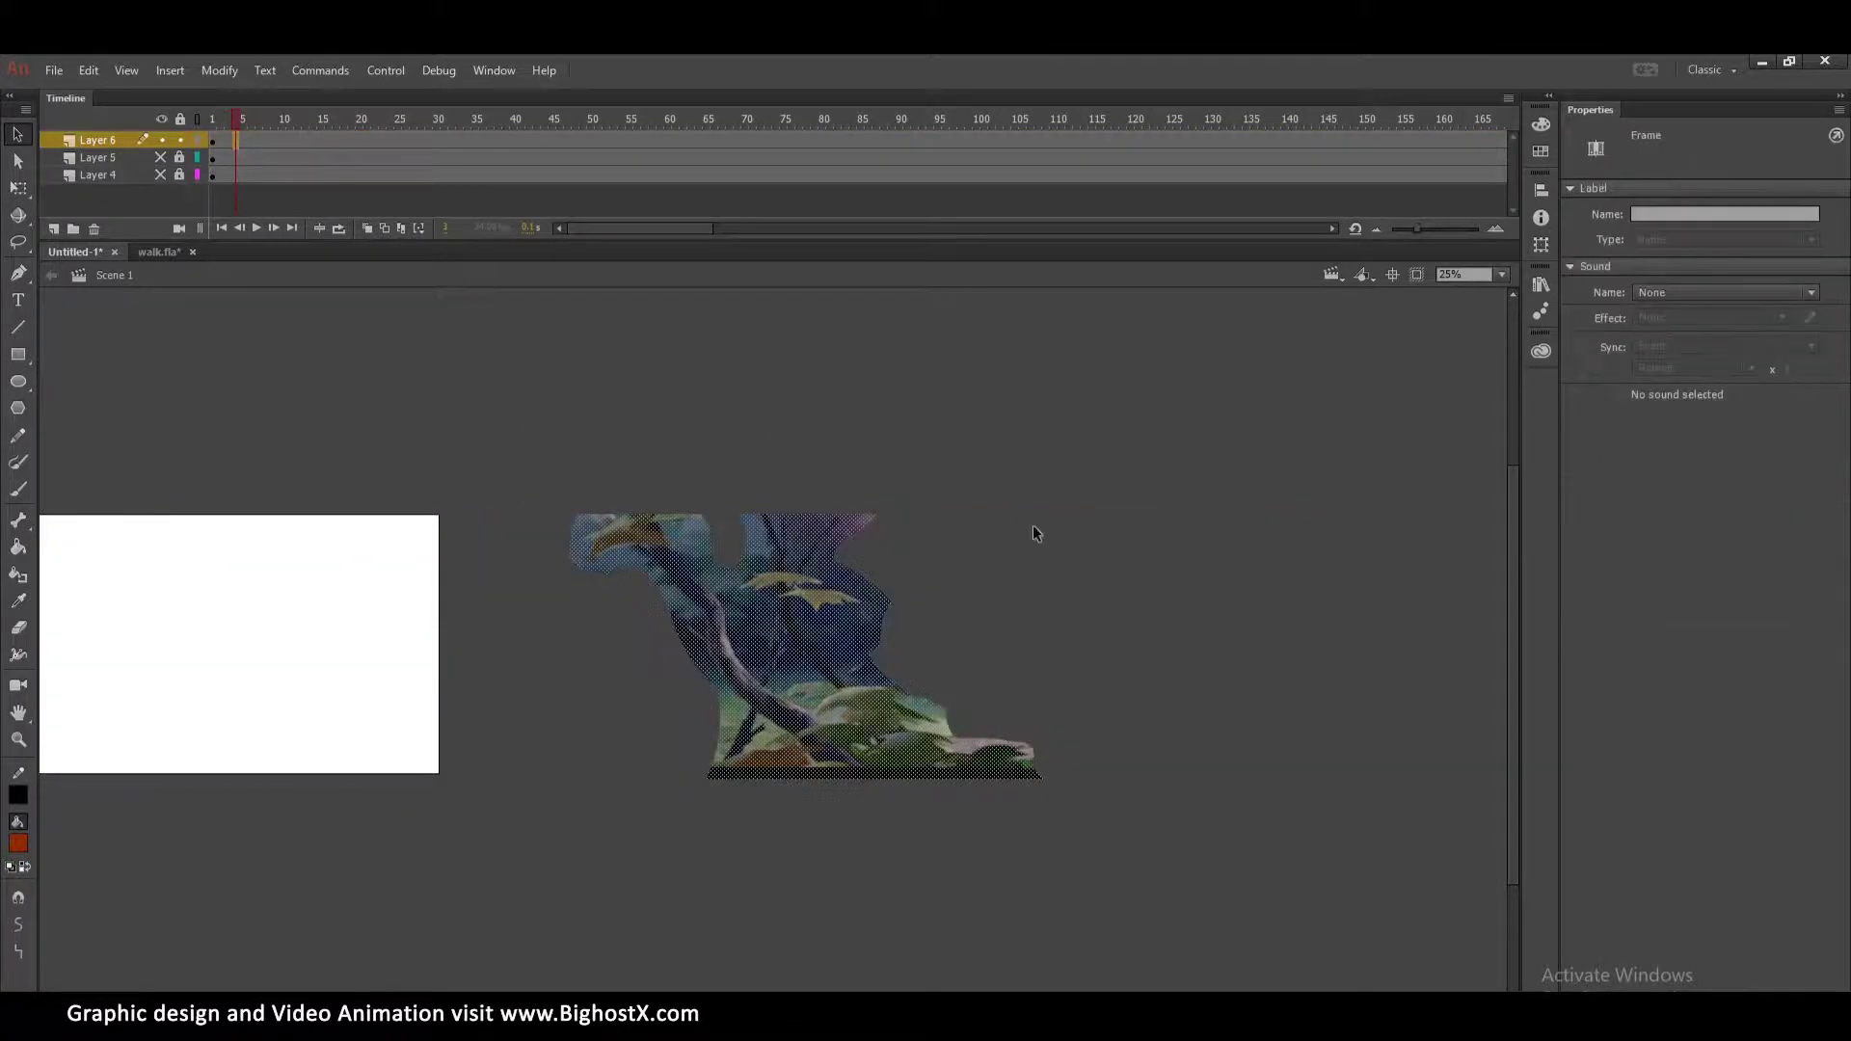
Lasso and delete the purple background outside the slanted upper branch, above the two yellow leaves.
key(ctrl+equal)
key(ctrl+equal)
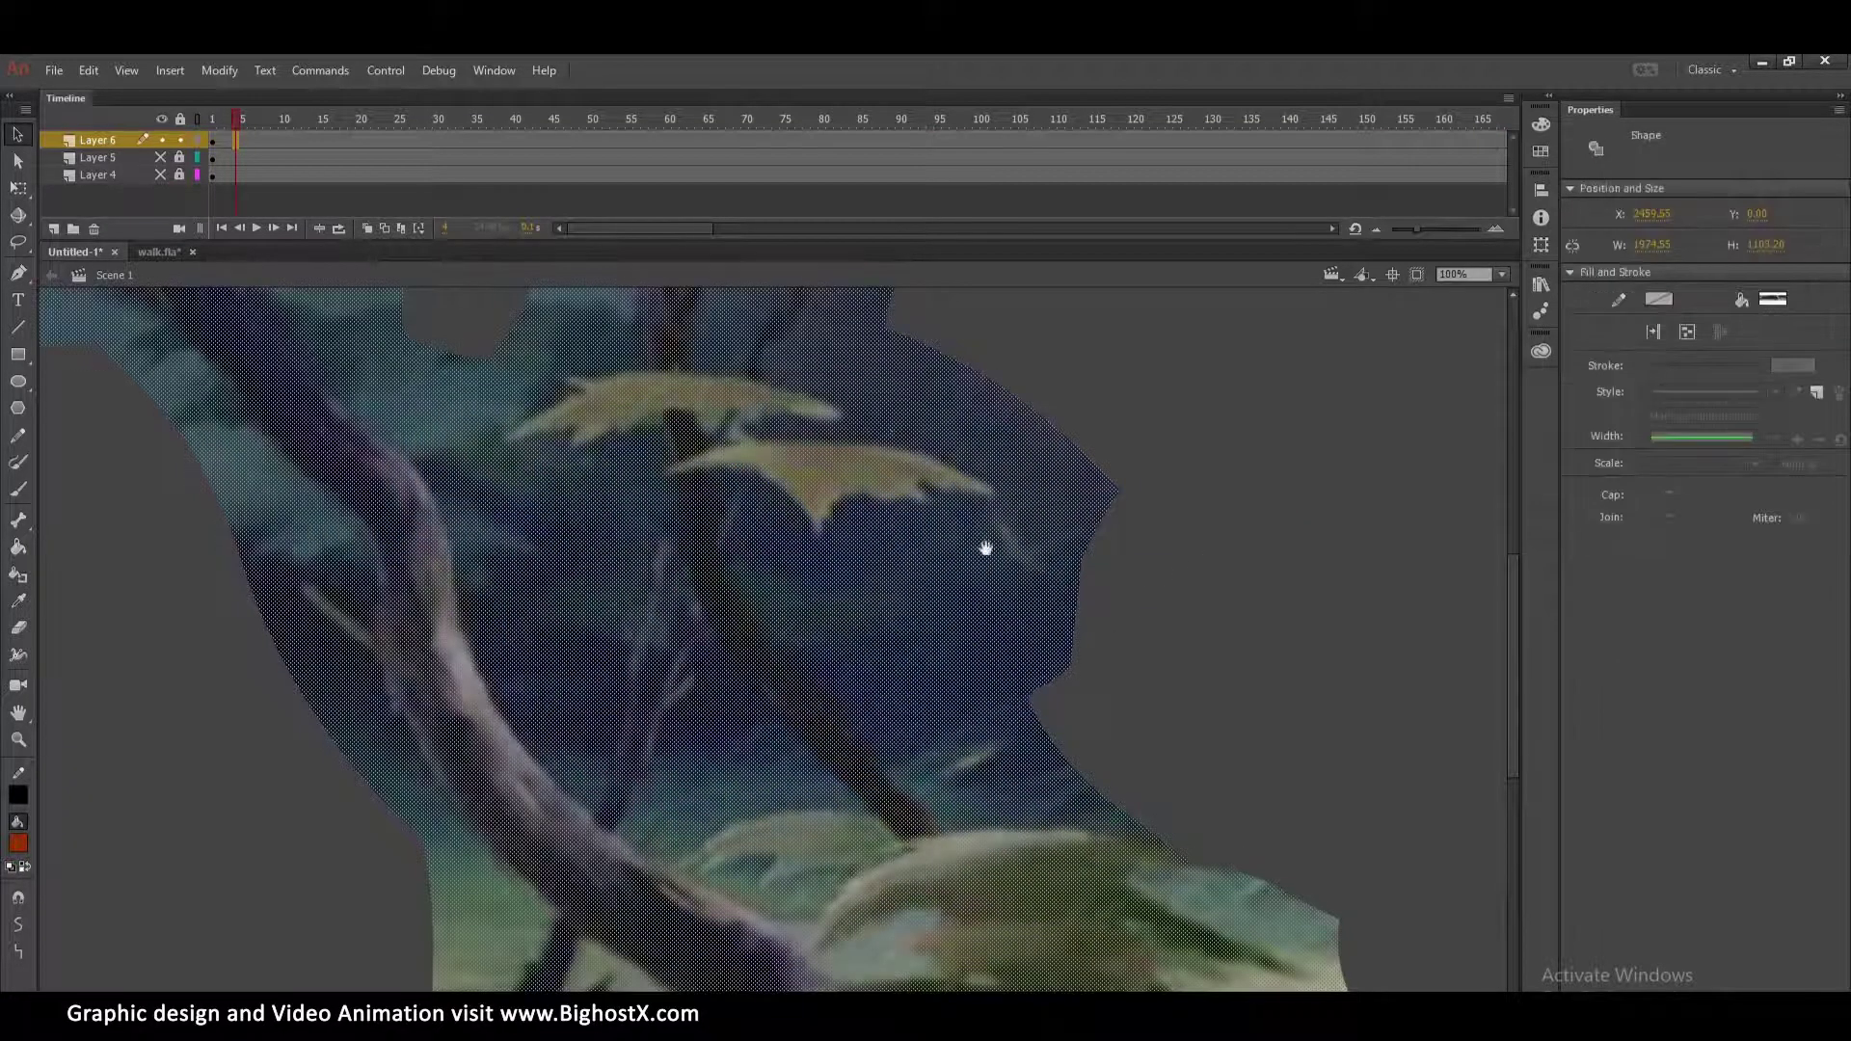
drag(986, 548, 980, 694)
click(1108, 570)
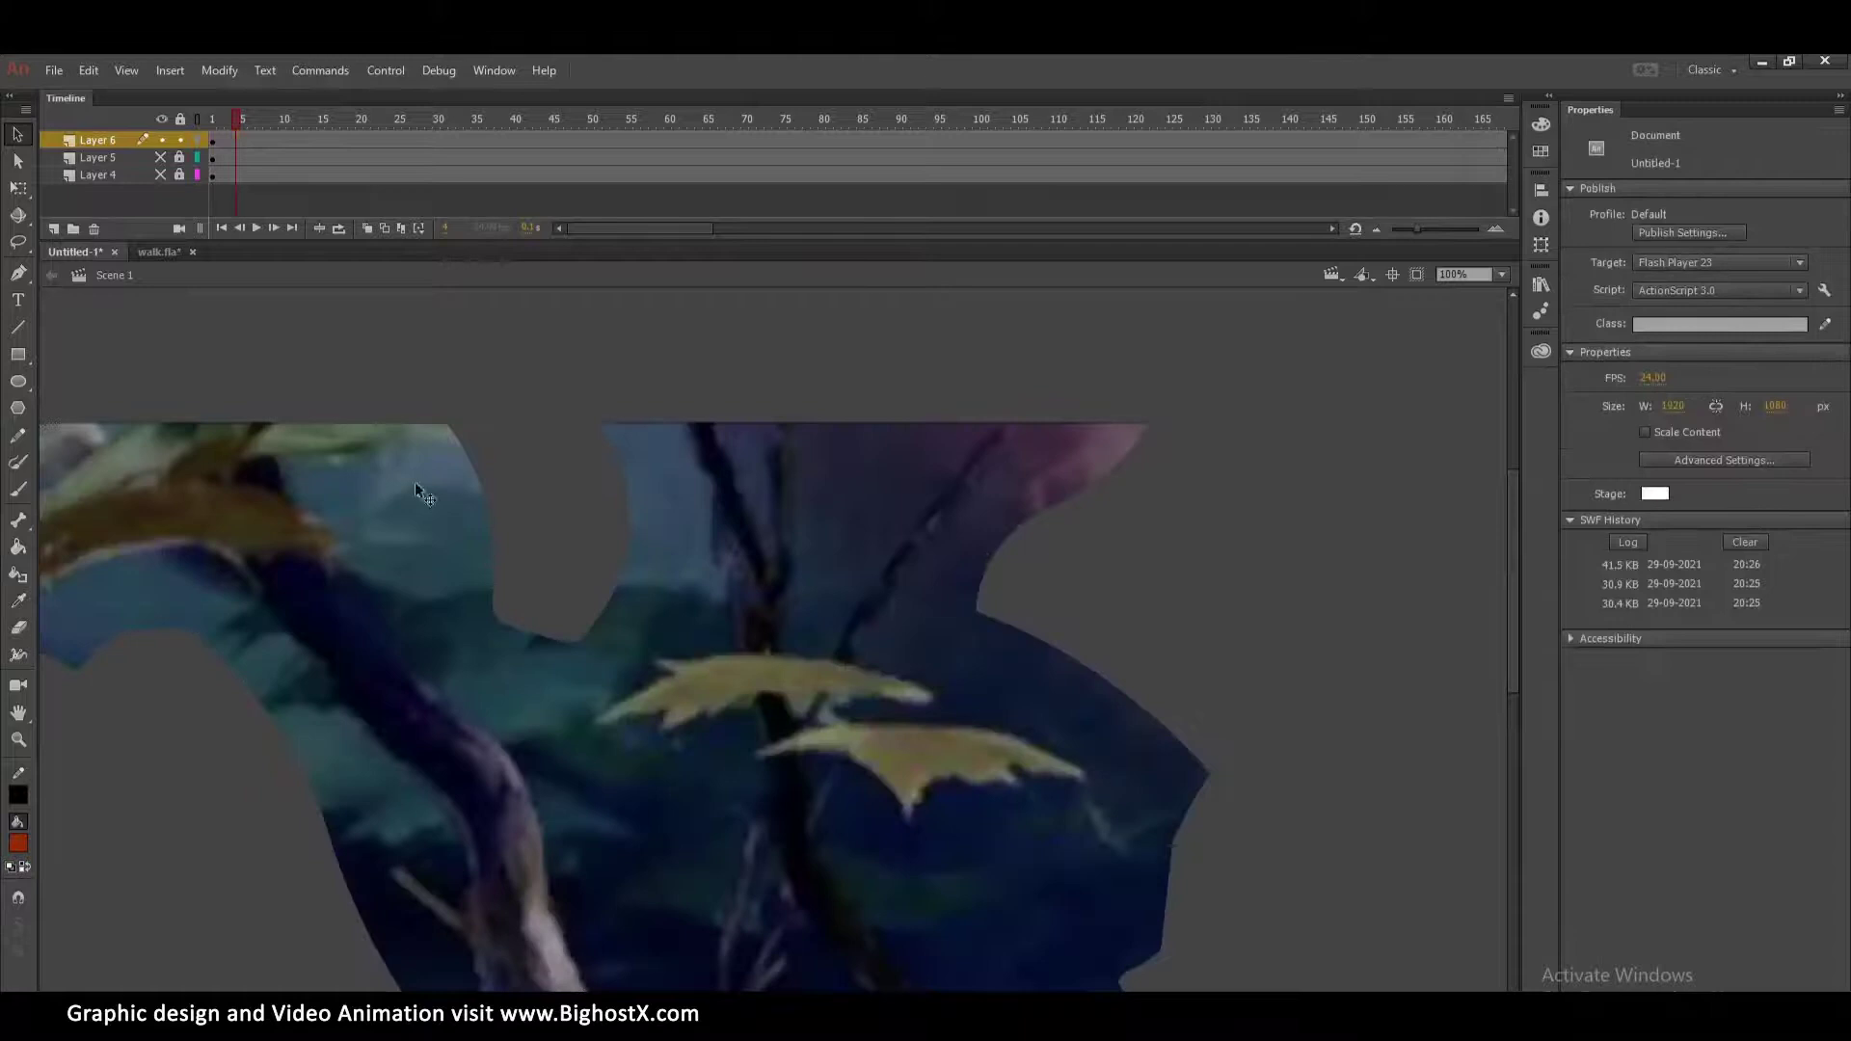
click(22, 243)
mouse_move(861, 667)
mouse_down()
mouse_move(1019, 433)
mouse_move(1107, 396)
mouse_move(1179, 510)
mouse_move(1025, 638)
mouse_move(862, 665)
mouse_move(935, 702)
mouse_move(845, 717)
mouse_up()
key(Delete)
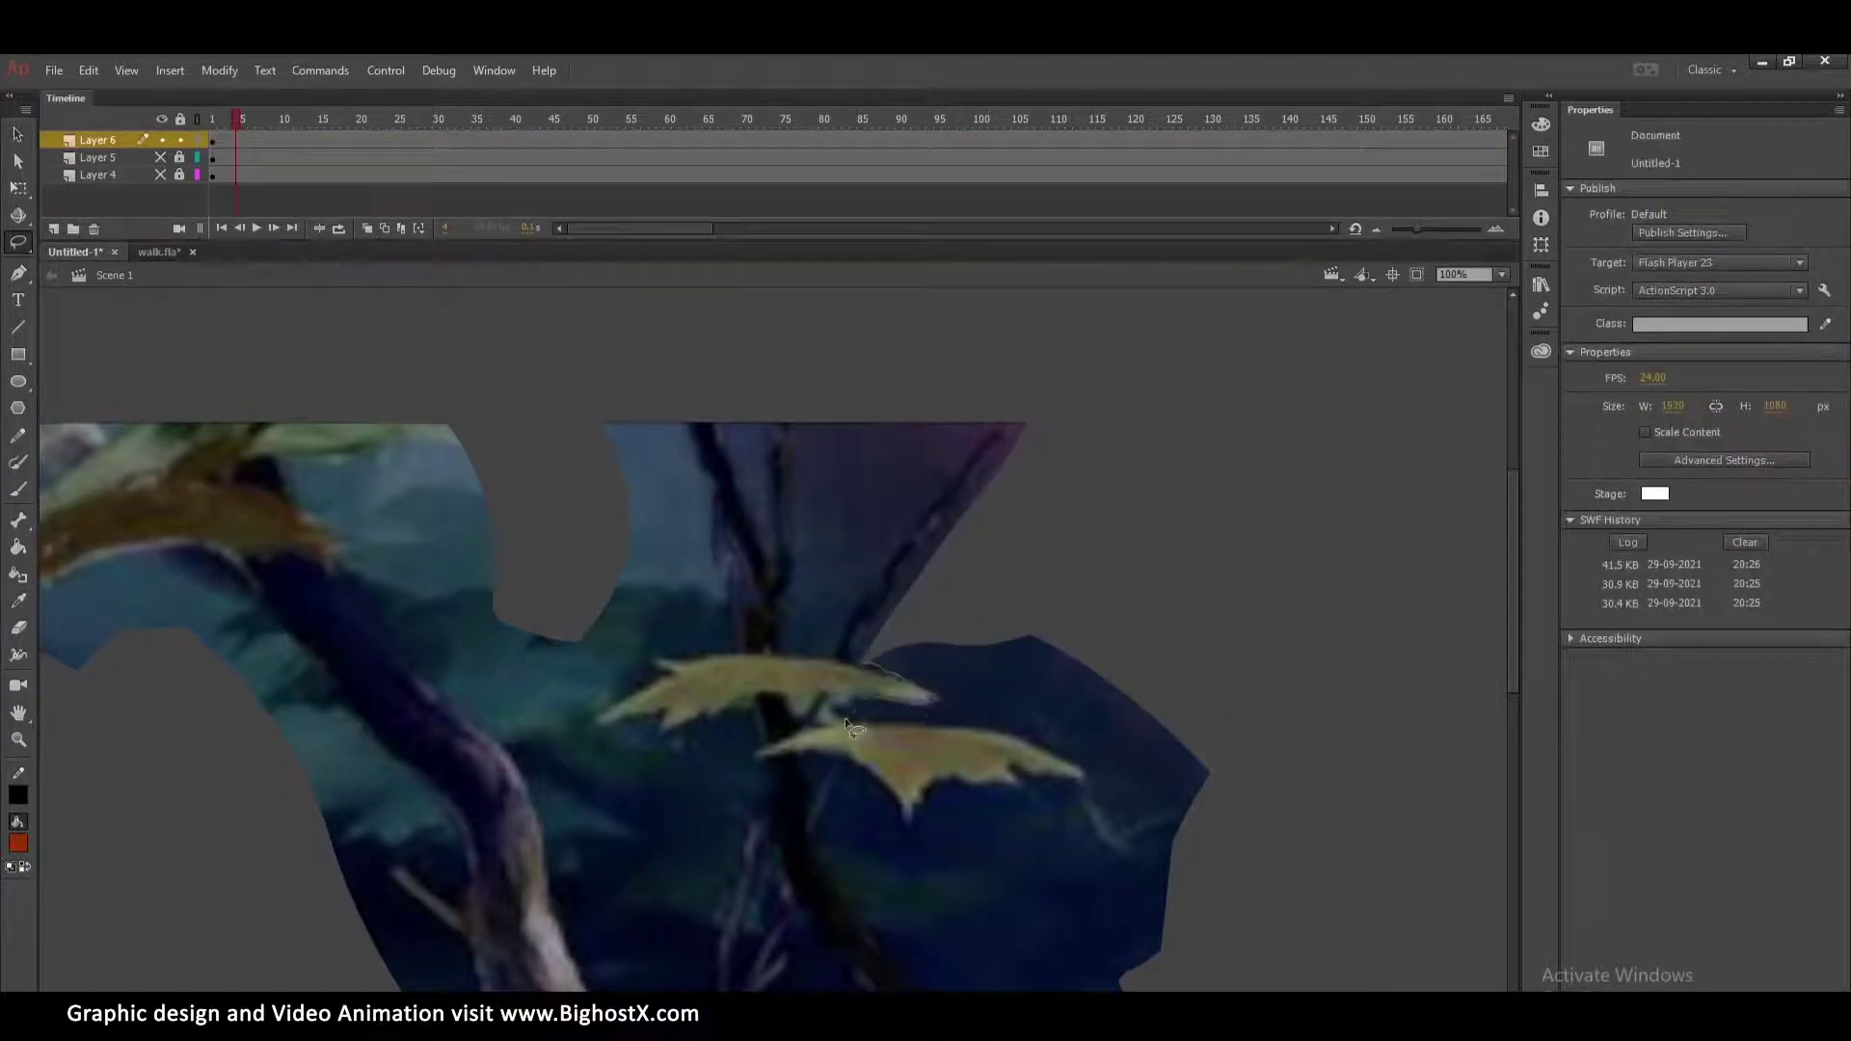
Delete the dark blue background above and below the lower yellow leaf, following the leaf's outline.
mouse_move(1015, 743)
mouse_down()
mouse_move(1124, 789)
mouse_move(1335, 715)
mouse_move(976, 589)
mouse_up()
drag(873, 666, 876, 669)
key(Delete)
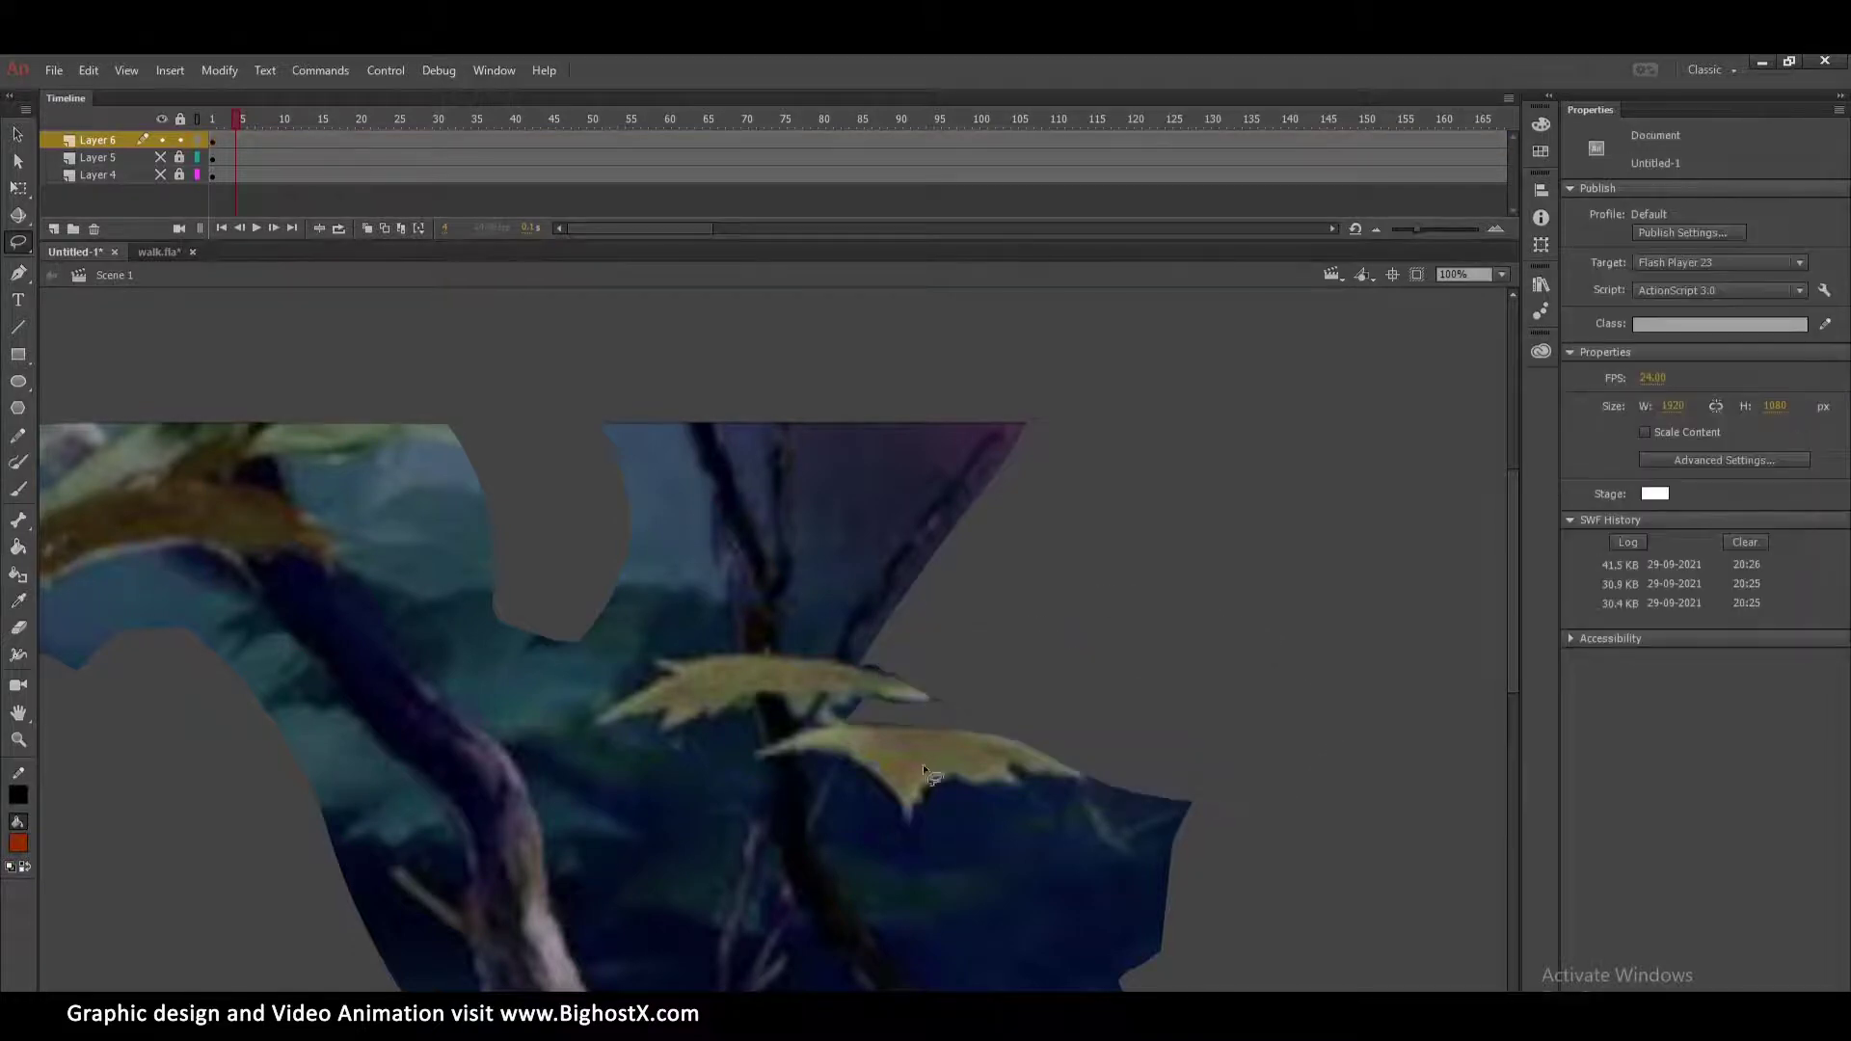
mouse_move(818, 845)
mouse_down()
mouse_move(851, 762)
mouse_move(904, 821)
mouse_move(926, 789)
mouse_move(1022, 784)
mouse_move(1015, 768)
mouse_move(1139, 770)
mouse_move(1224, 862)
mouse_move(1027, 939)
mouse_move(898, 916)
mouse_move(817, 846)
mouse_up()
key(Delete)
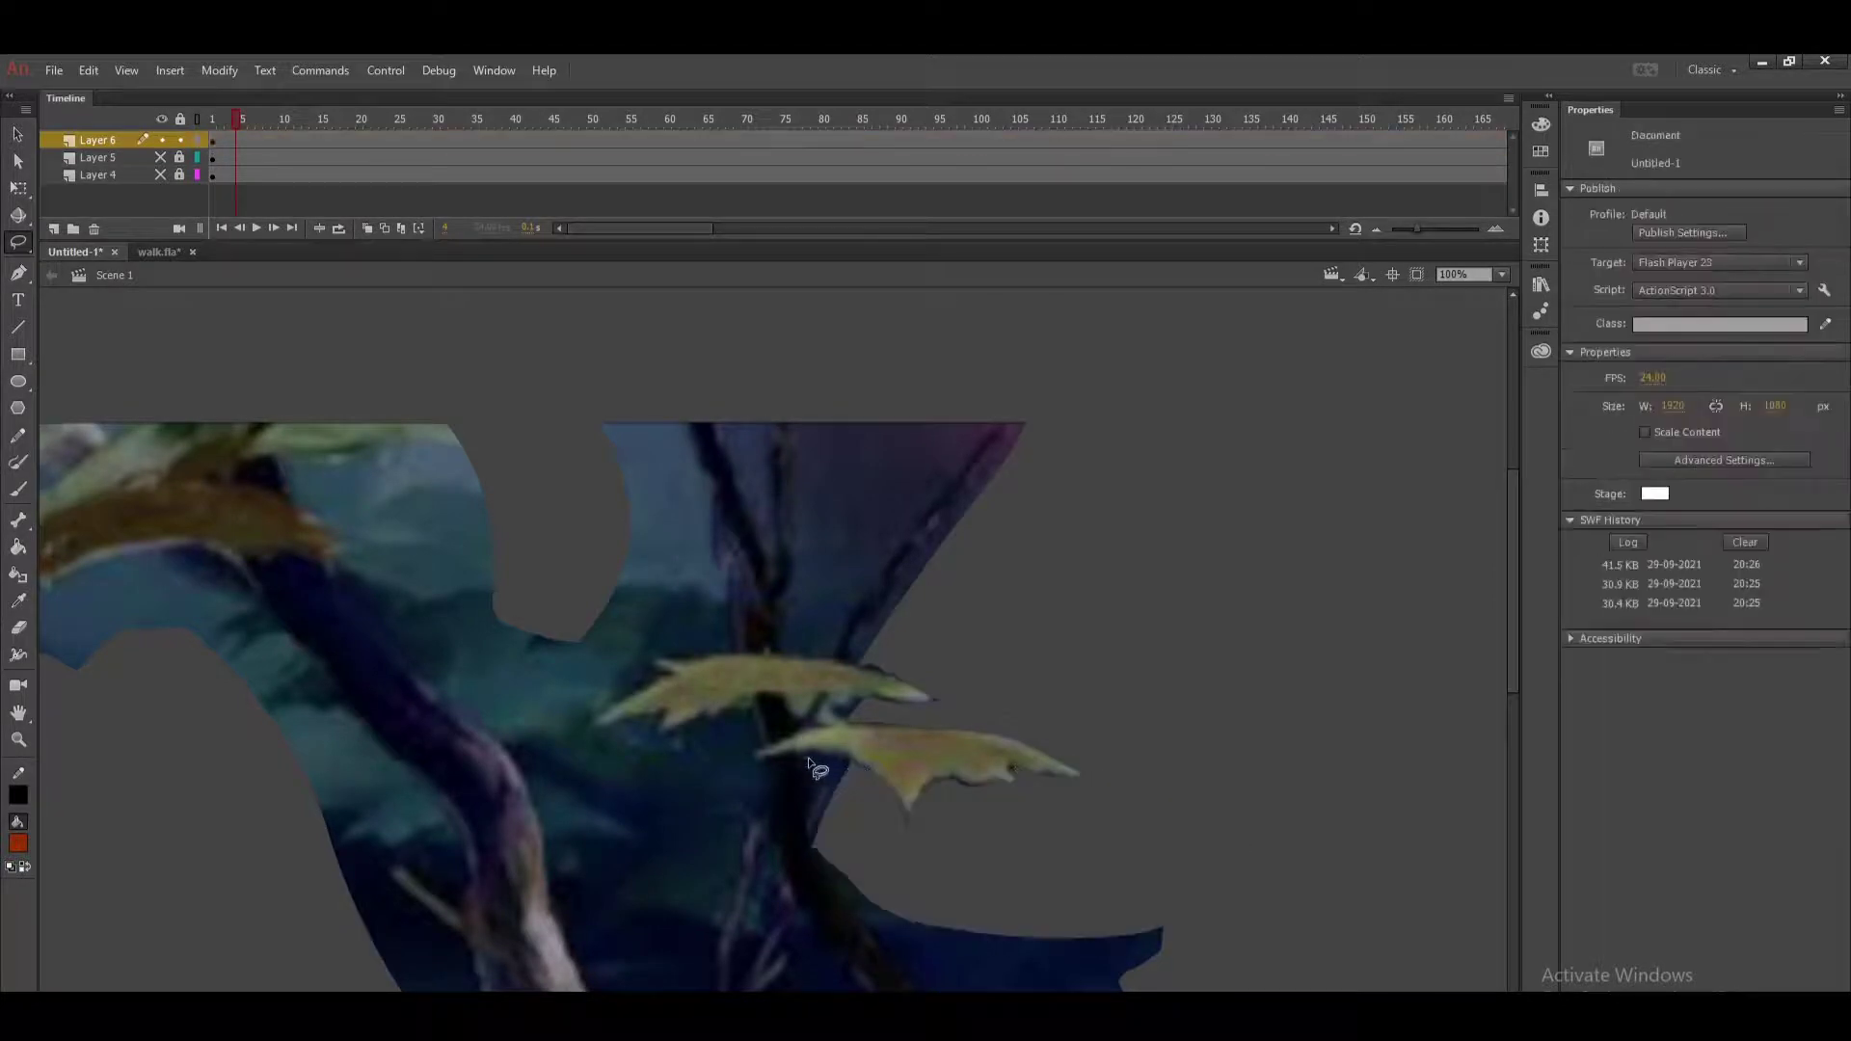
Clear the small gap beside the yellow leaves' stem and the background wedge between the two upper thin branches.
mouse_move(808, 762)
mouse_down()
mouse_move(809, 813)
mouse_move(817, 694)
mouse_move(801, 722)
mouse_move(784, 693)
mouse_move(830, 712)
mouse_up()
key(Delete)
key(Delete)
drag(800, 417, 799, 521)
mouse_move(785, 603)
mouse_down()
mouse_move(776, 649)
mouse_move(824, 662)
mouse_move(1003, 416)
mouse_move(925, 383)
mouse_move(800, 417)
mouse_up()
key(Delete)
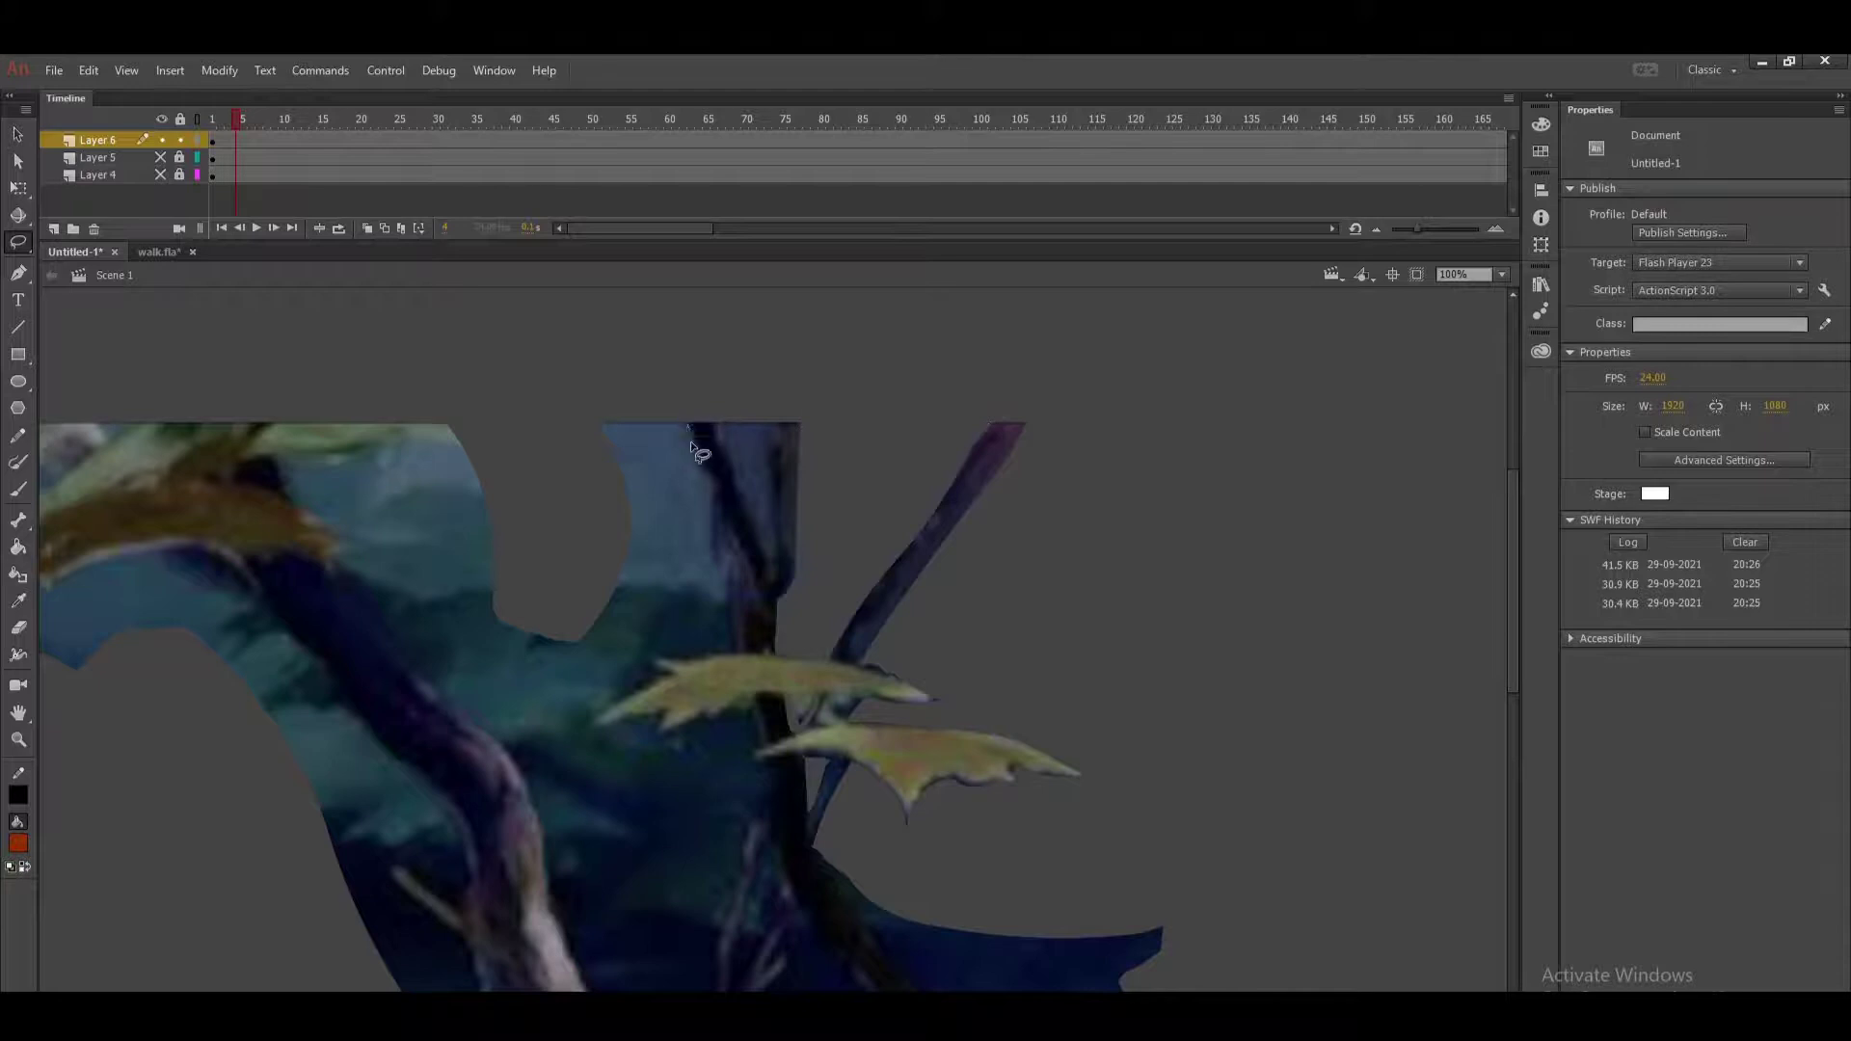
Cut away the upper background between the thick curved branch and the thin trunk, tracing the yellow leaf and brown leaf.
mouse_move(690, 442)
mouse_down()
mouse_move(738, 646)
mouse_move(648, 657)
mouse_move(666, 675)
mouse_move(595, 723)
mouse_move(749, 711)
mouse_move(676, 789)
mouse_move(595, 802)
mouse_up()
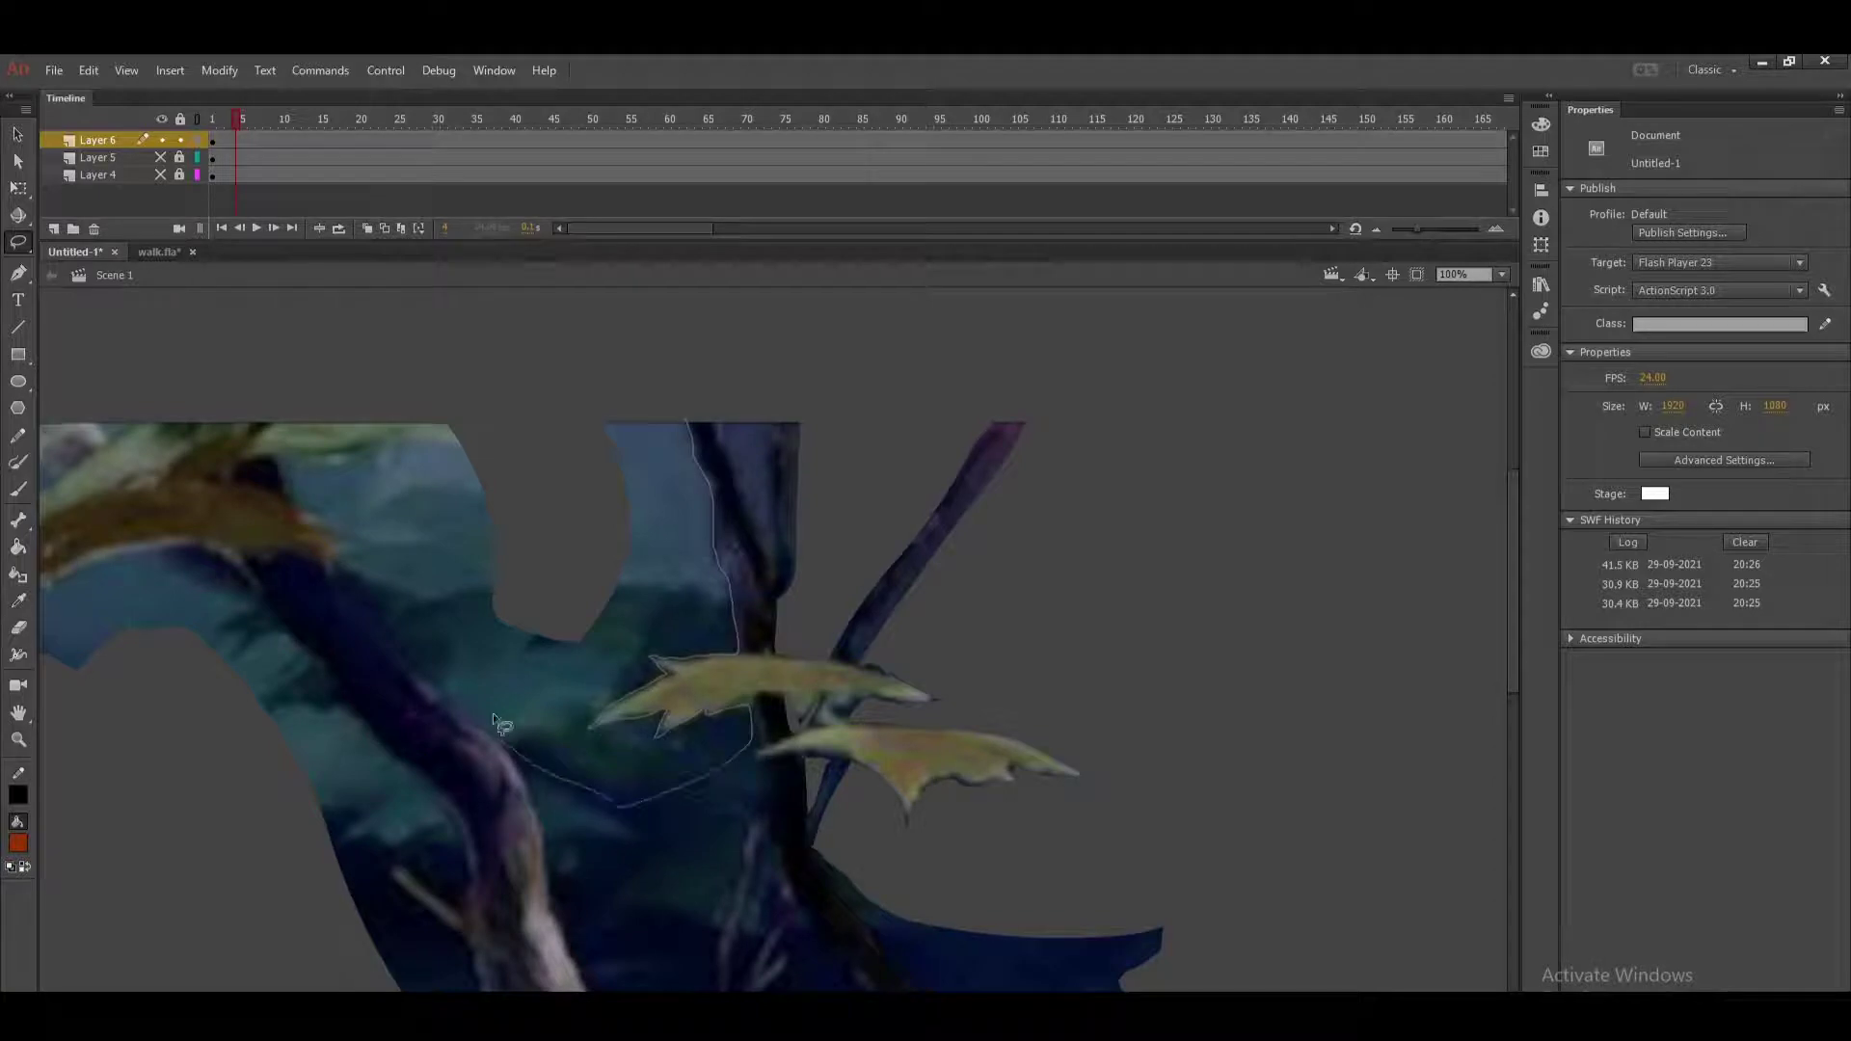
mouse_move(416, 395)
mouse_down()
mouse_move(598, 341)
mouse_move(688, 414)
mouse_up()
key(Delete)
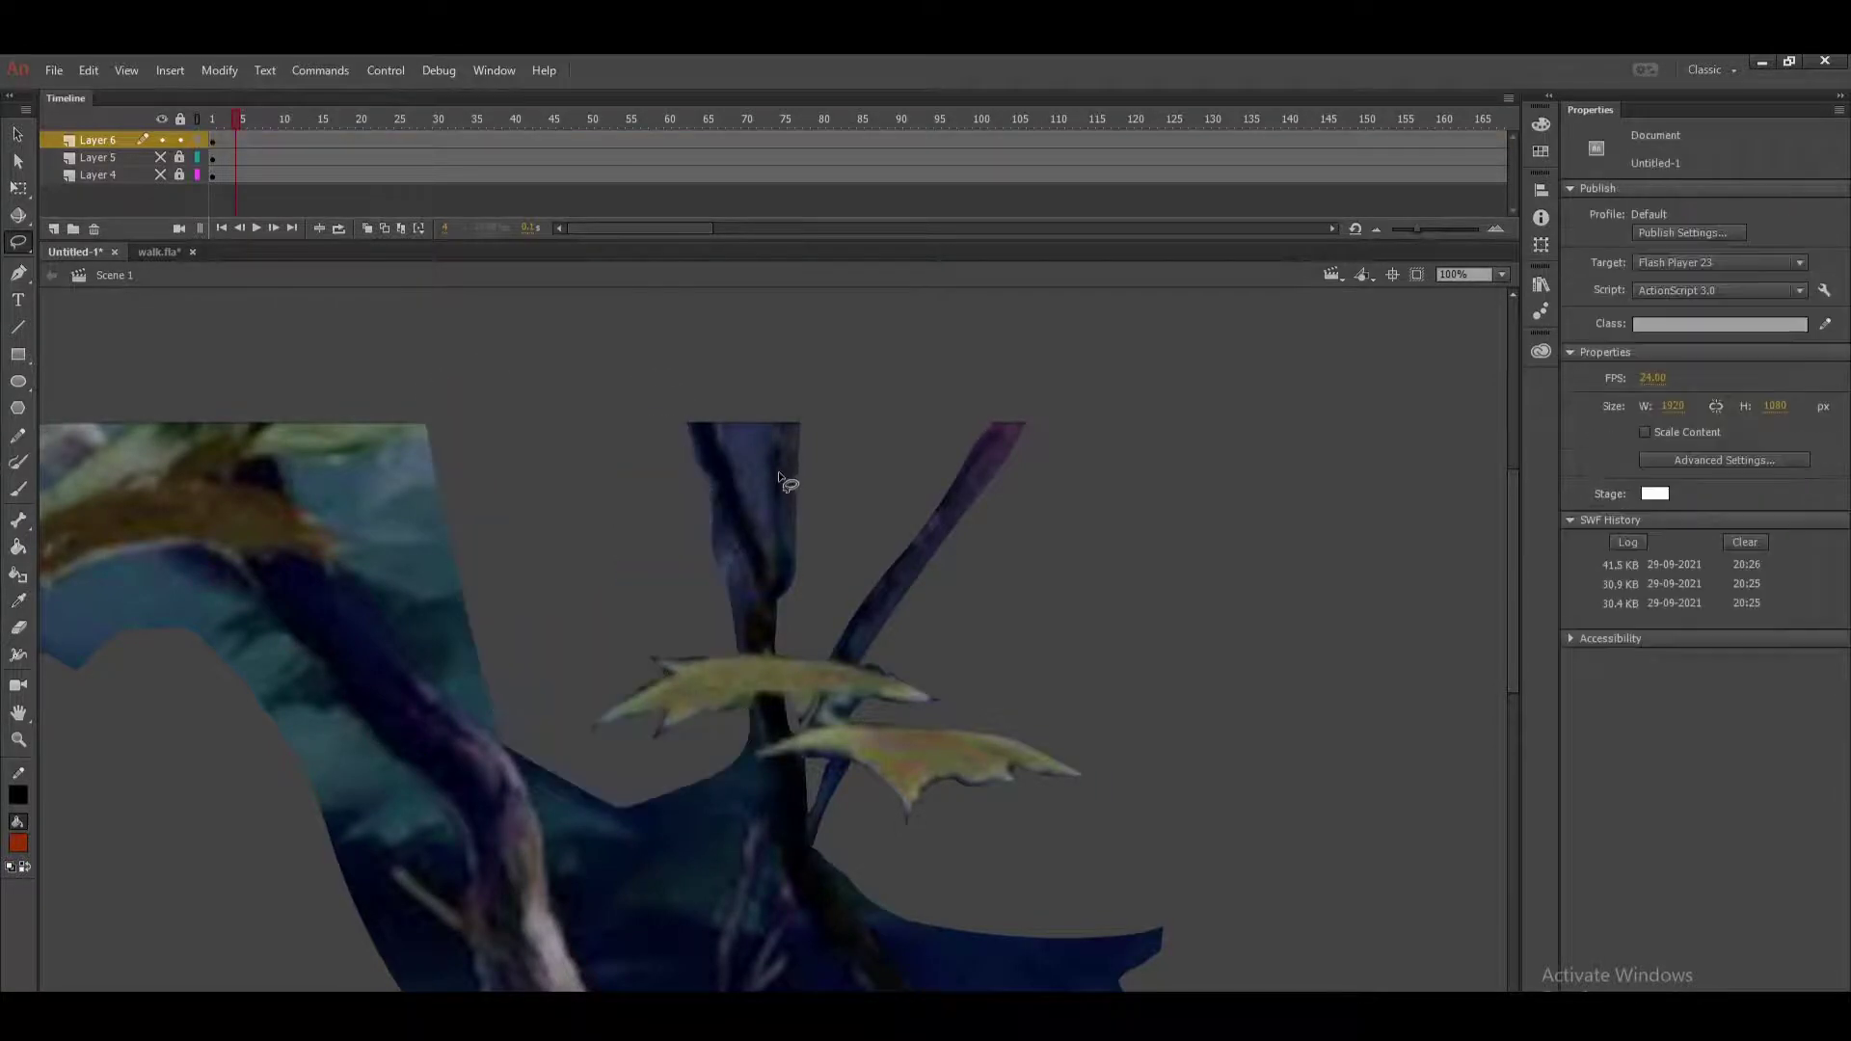
drag(713, 525, 814, 512)
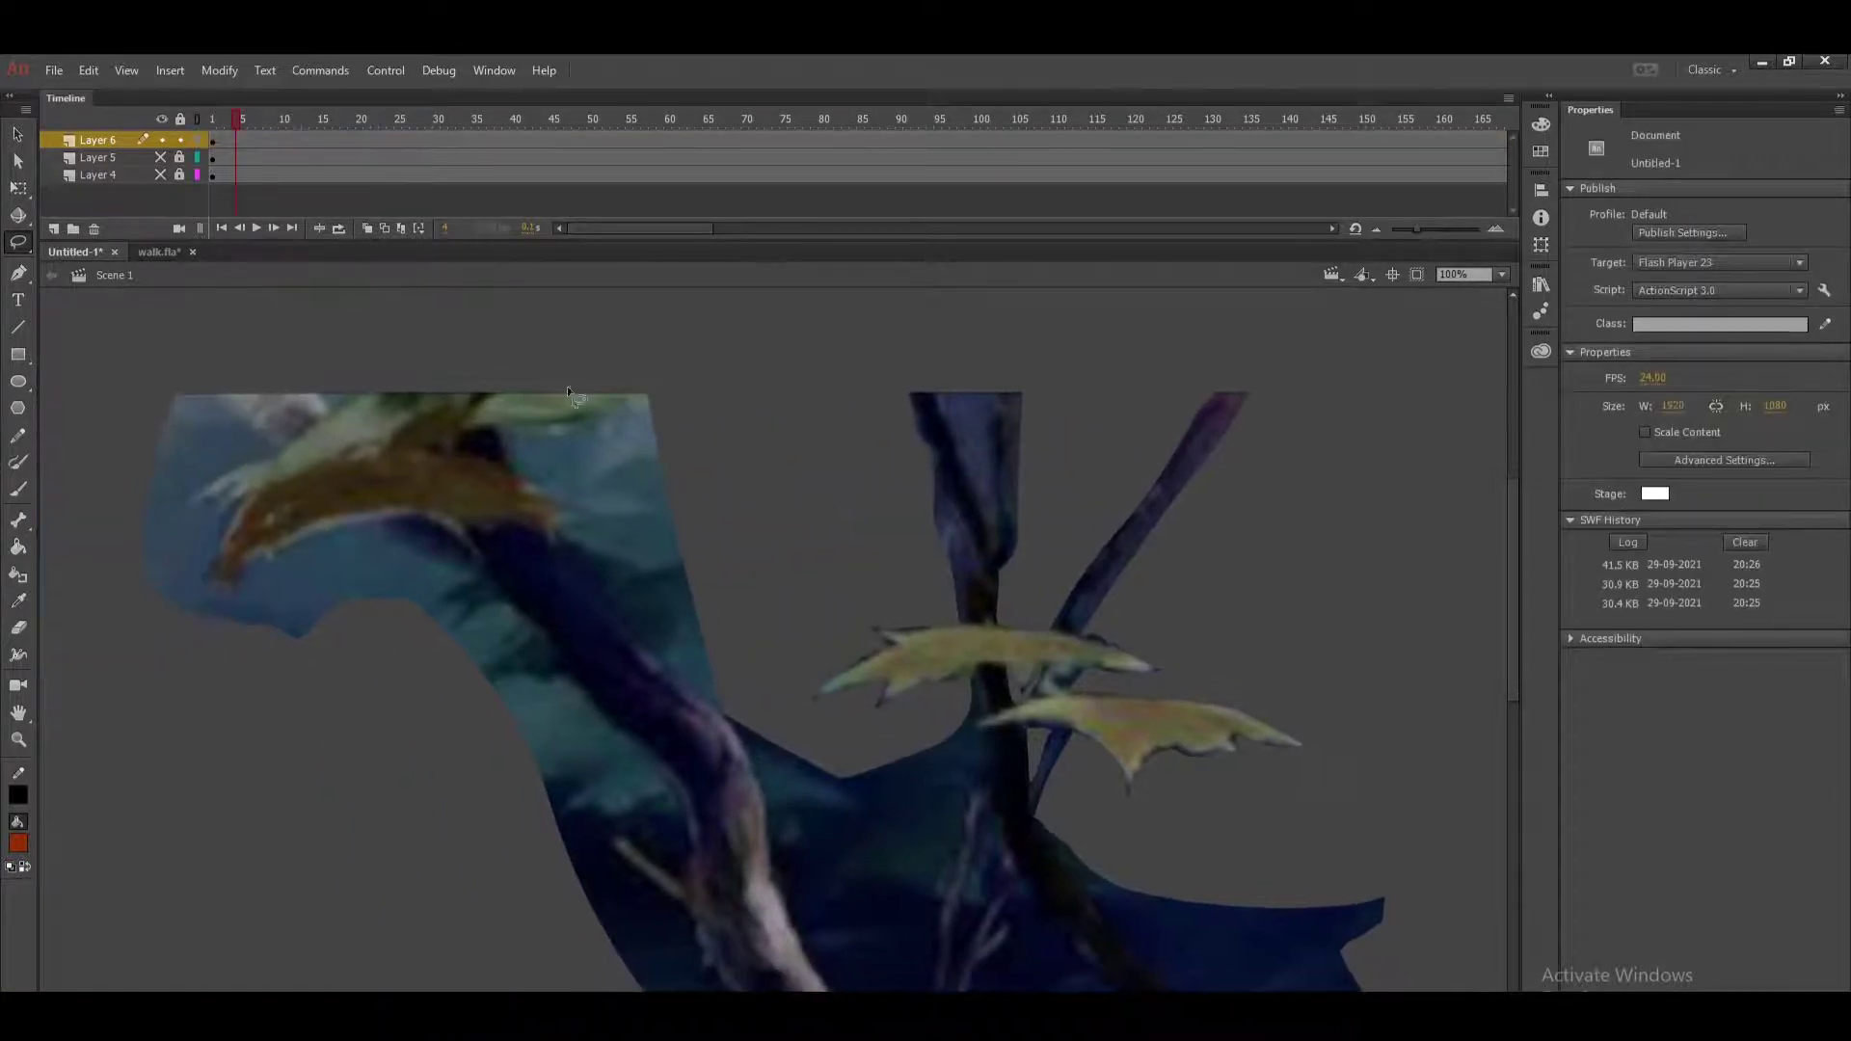
mouse_move(487, 386)
mouse_down()
mouse_move(516, 473)
mouse_move(665, 672)
mouse_move(540, 366)
mouse_move(552, 405)
mouse_up()
click(939, 689)
scroll(894, 675, down, 5)
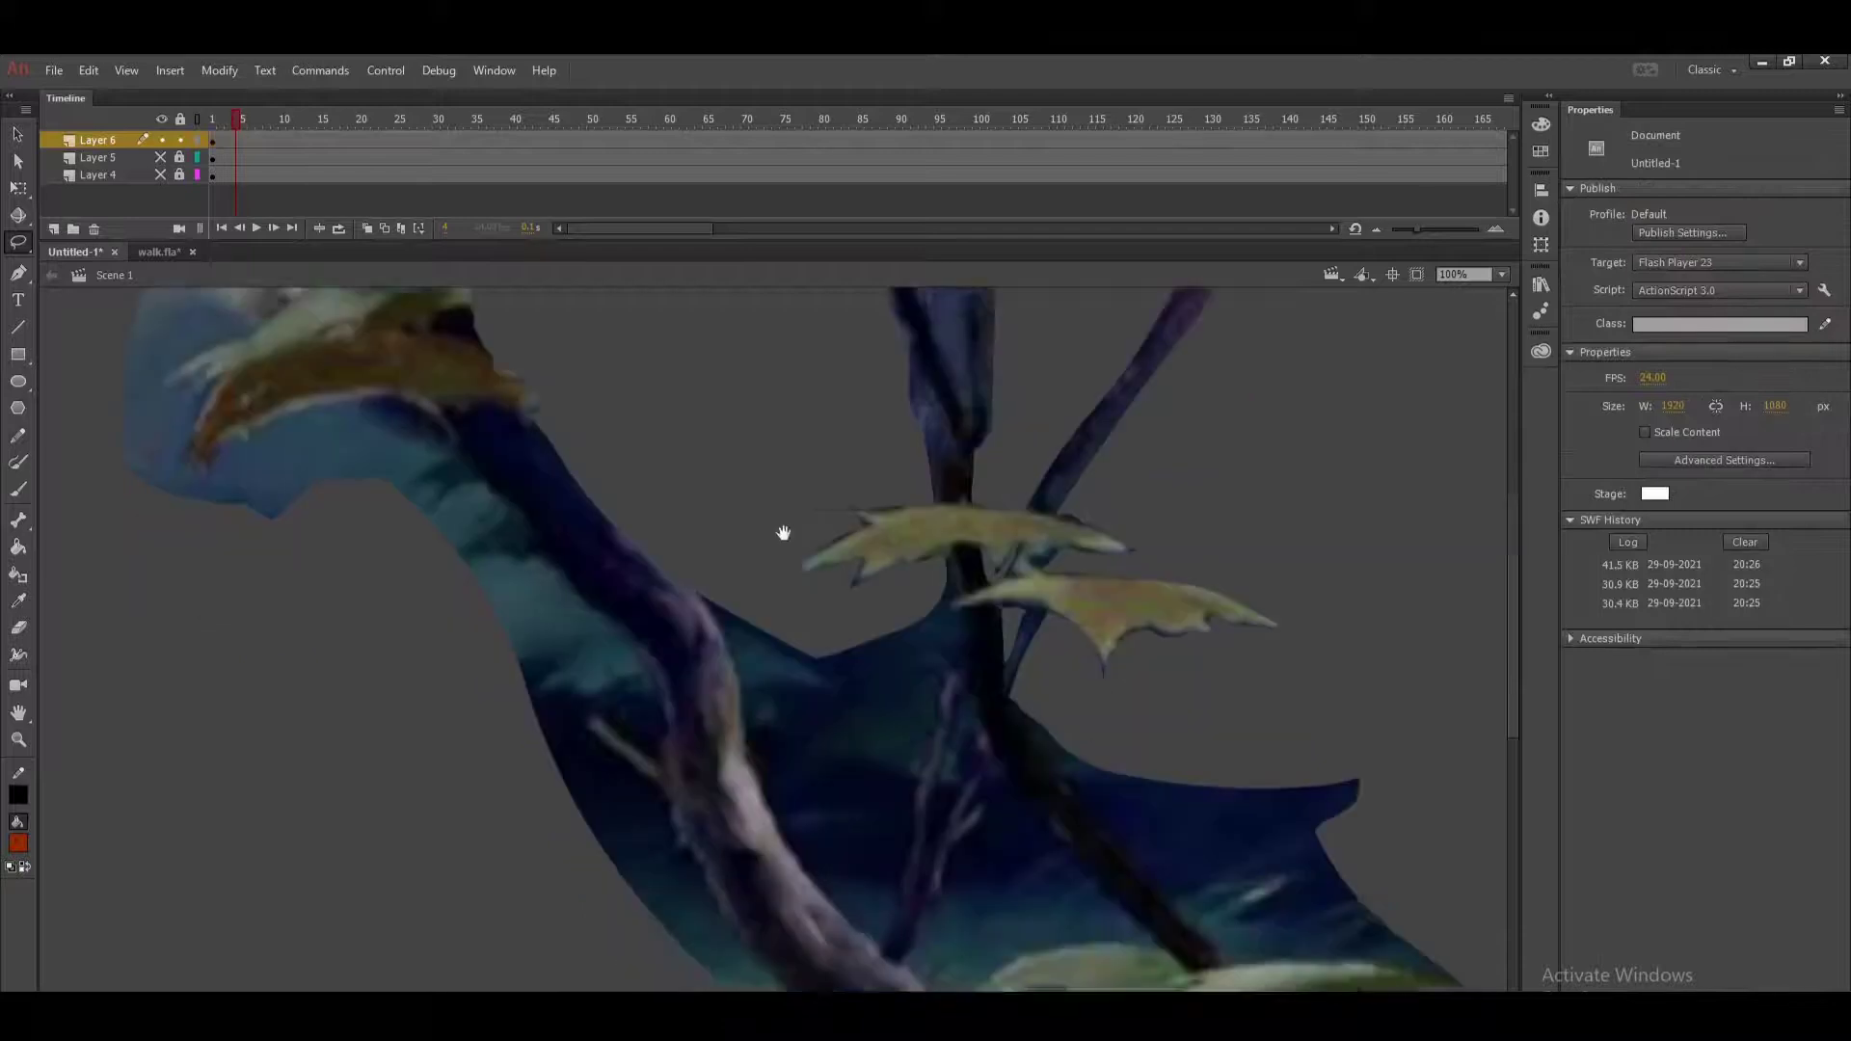
Delete the remaining background between the thick branch and the thin twig, and between the twig and the diagonal branch.
mouse_move(595, 363)
mouse_down()
mouse_move(648, 461)
mouse_move(678, 600)
mouse_up()
mouse_move(775, 724)
mouse_down()
mouse_move(870, 394)
mouse_move(851, 332)
mouse_move(771, 371)
mouse_move(602, 364)
mouse_up()
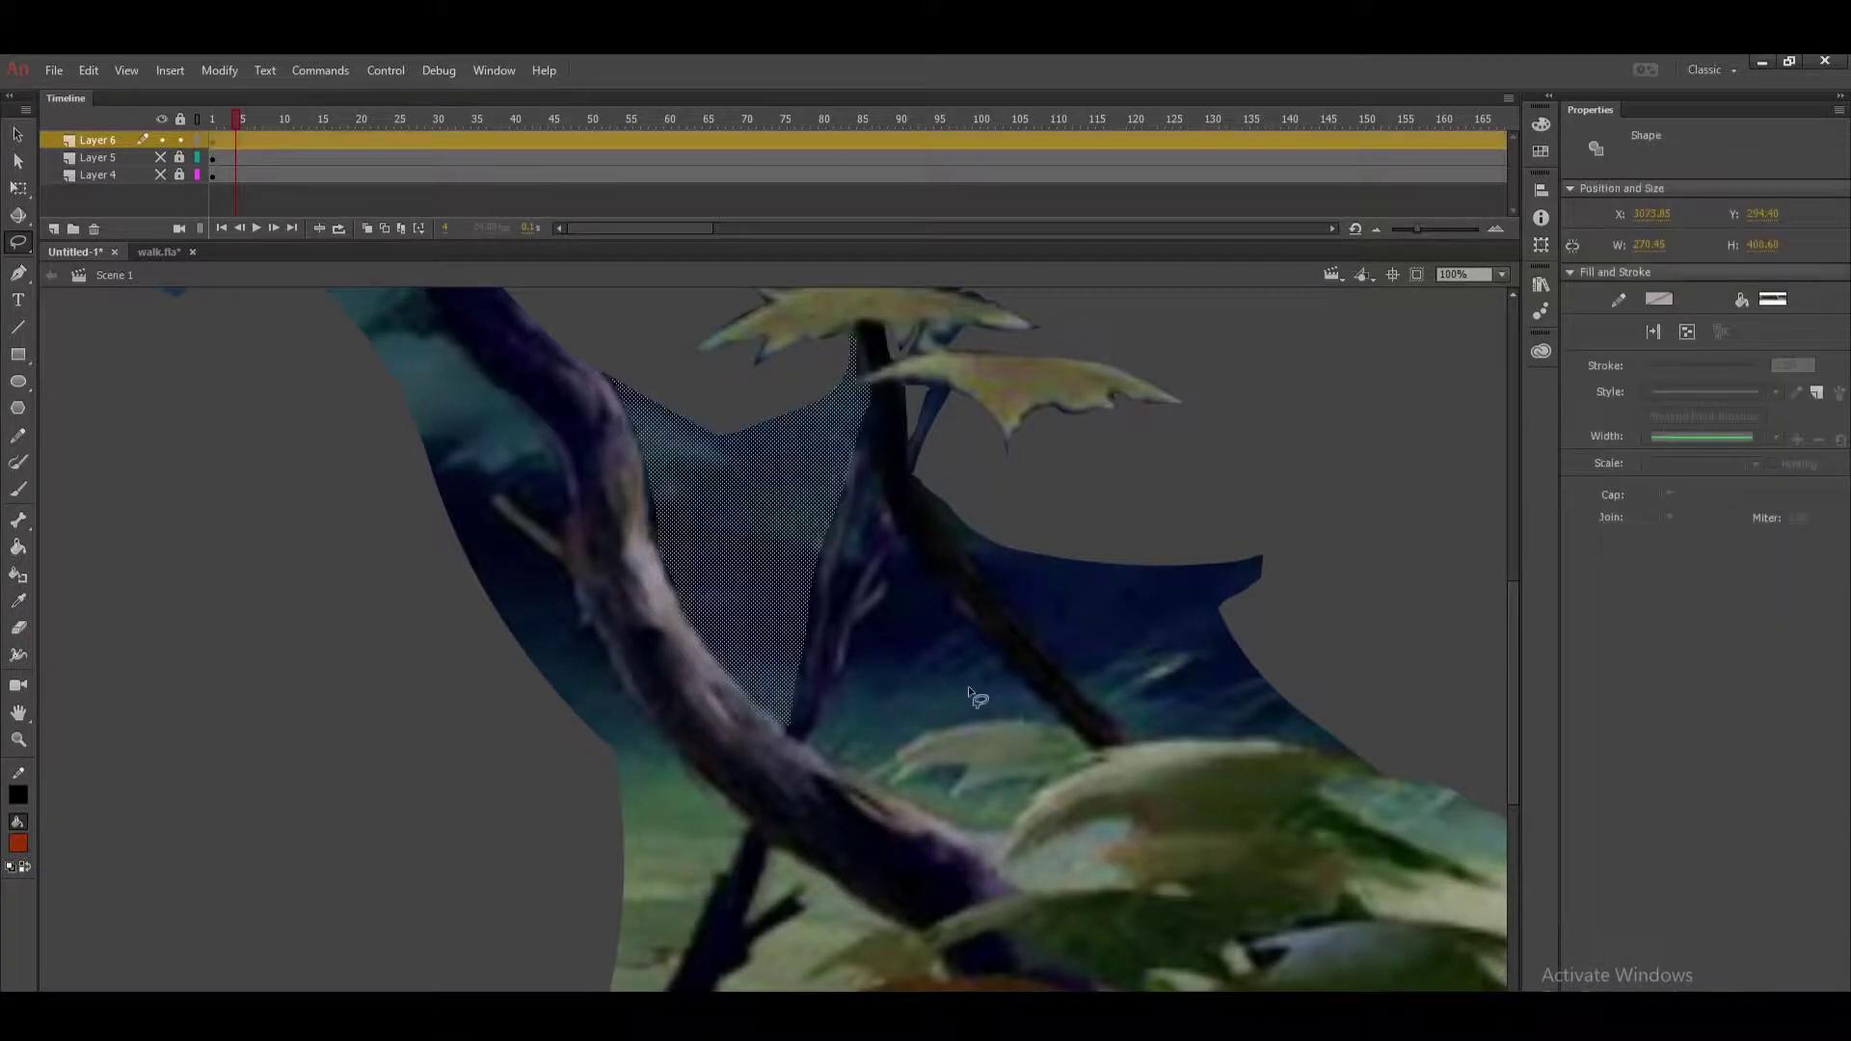
key(Delete)
drag(923, 627, 835, 545)
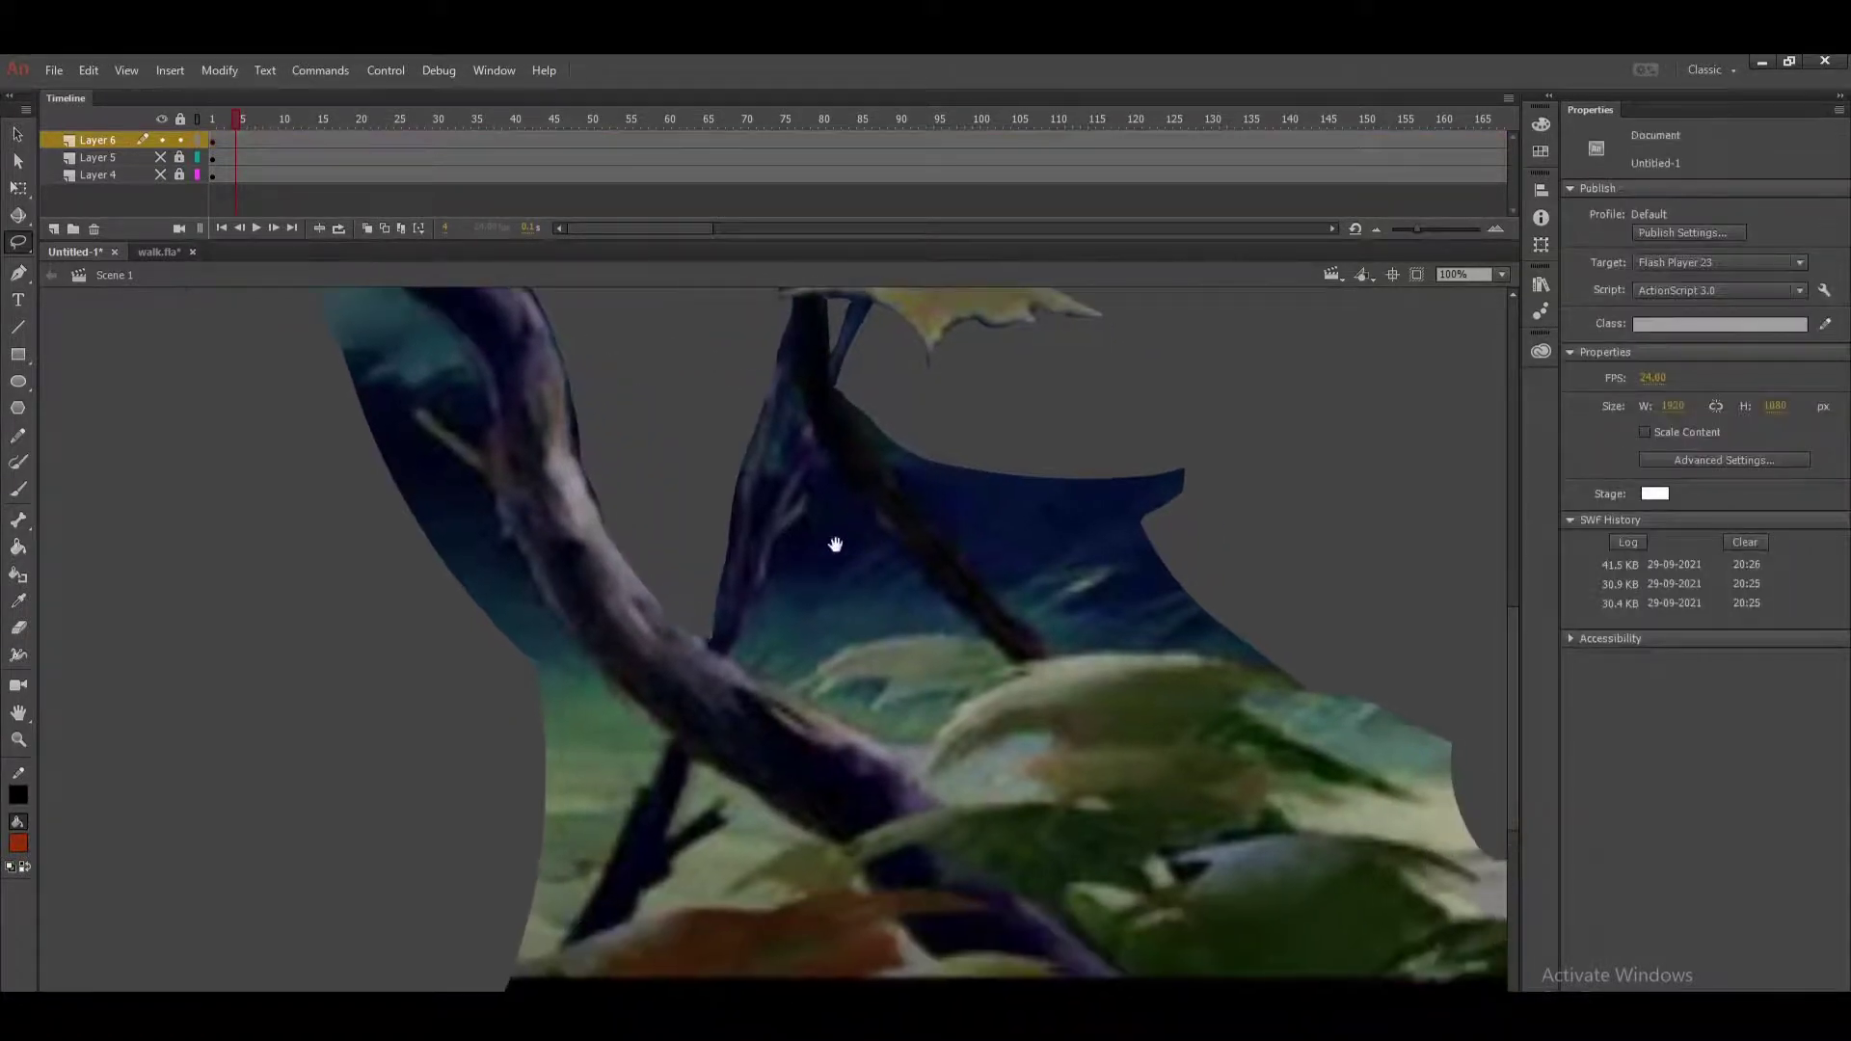
mouse_move(819, 448)
mouse_down()
mouse_move(808, 529)
mouse_move(735, 656)
mouse_up()
mouse_move(928, 590)
mouse_down()
mouse_move(808, 413)
mouse_move(765, 492)
mouse_move(850, 380)
mouse_move(872, 444)
mouse_move(1036, 639)
mouse_up()
key(Delete)
key(Delete)
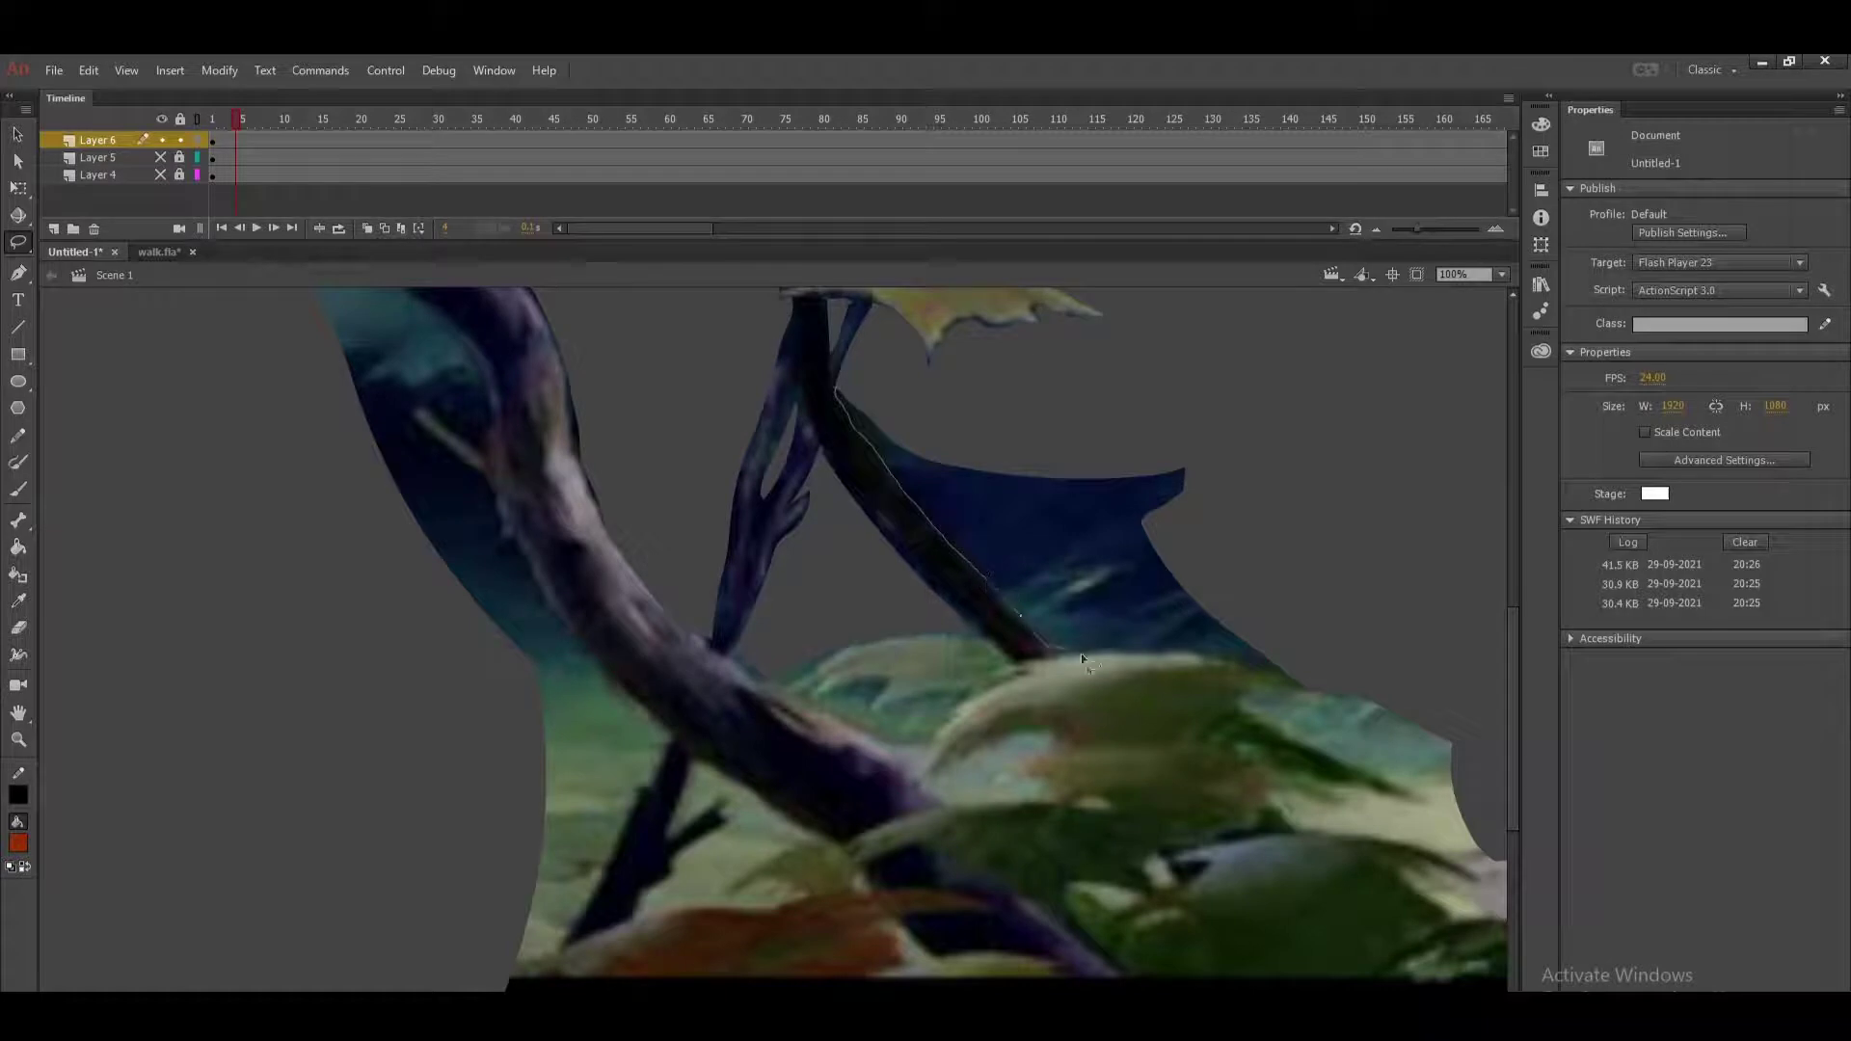
Lasso and delete the dark background beyond the diagonal branch, down to the top edge of the green leaves.
drag(1168, 665, 1357, 663)
drag(837, 398, 941, 657)
key(Delete)
Cut away the blue background around the brown leaf and along the thick curved branch's outer edge, including the small twig.
mouse_move(769, 643)
mouse_down()
mouse_move(952, 698)
mouse_move(1083, 711)
mouse_up()
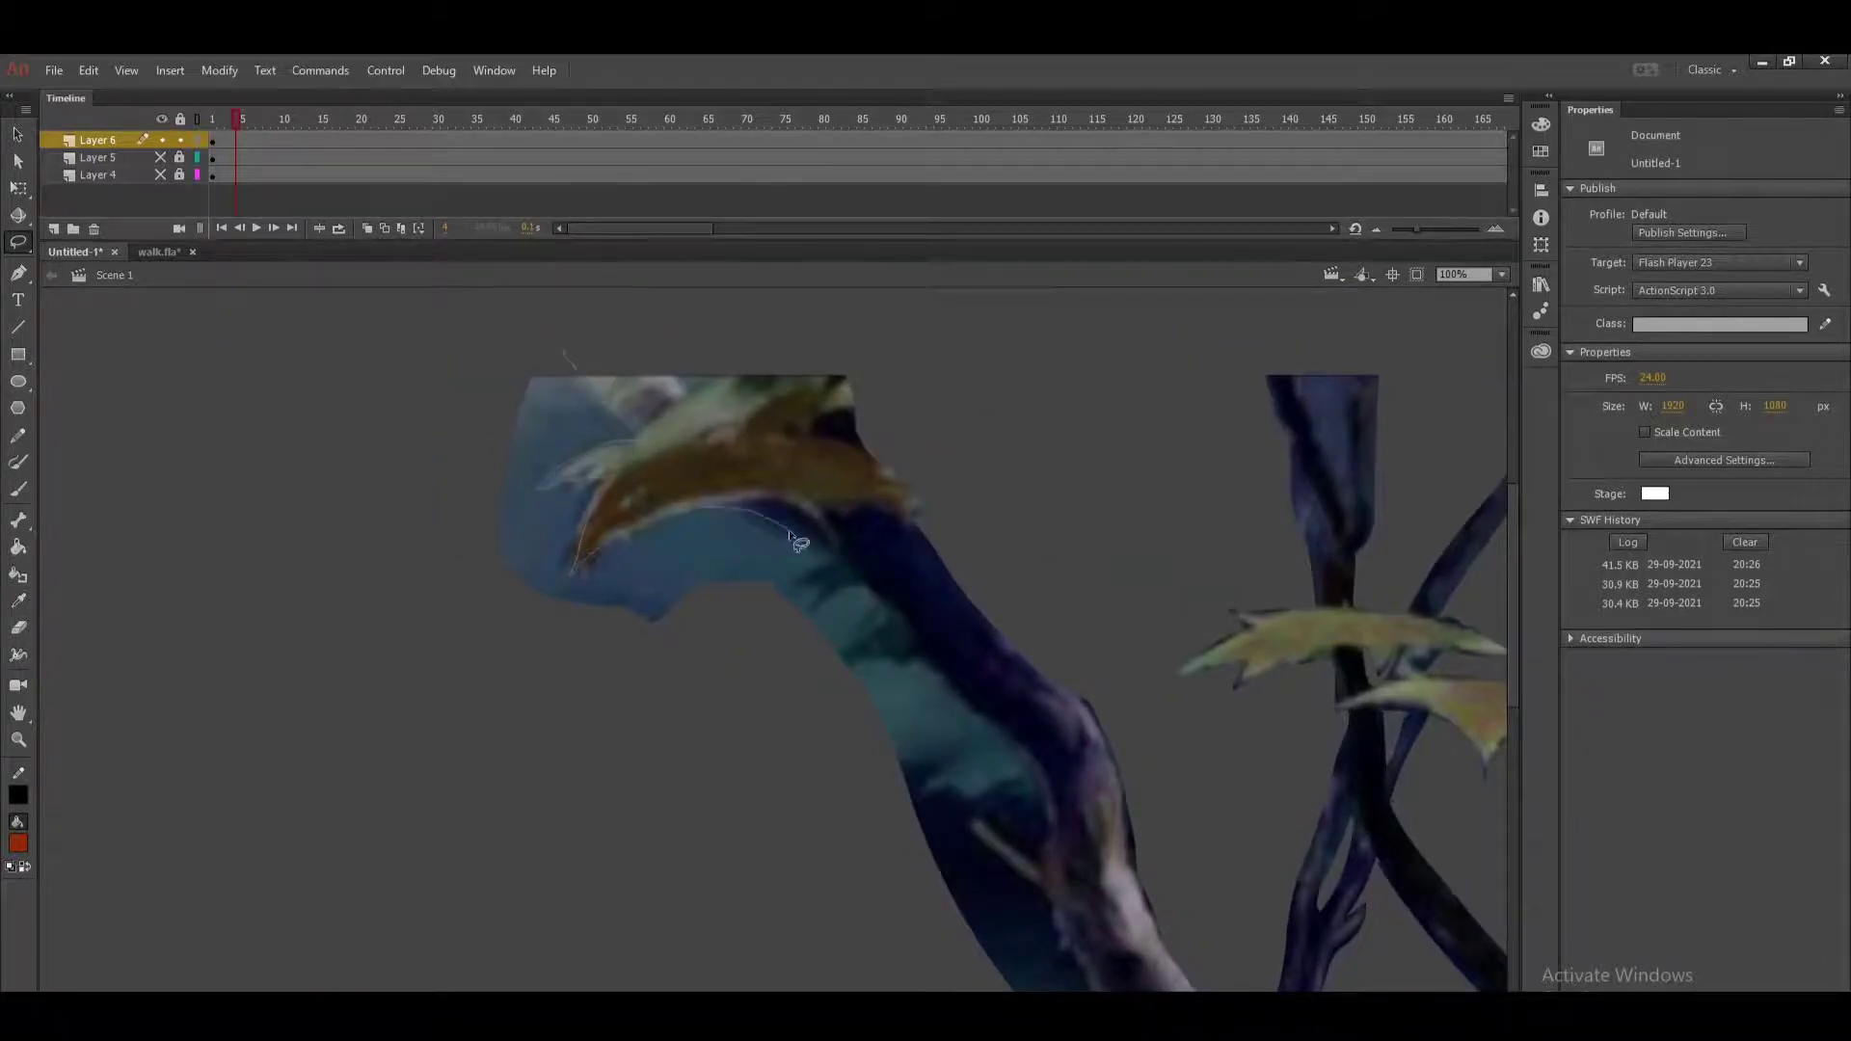
mouse_move(964, 700)
mouse_down()
mouse_move(794, 890)
mouse_move(358, 543)
mouse_move(584, 337)
mouse_up()
key(Delete)
mouse_move(1000, 733)
mouse_down()
mouse_move(847, 488)
mouse_move(693, 383)
mouse_move(754, 455)
mouse_move(767, 565)
mouse_up()
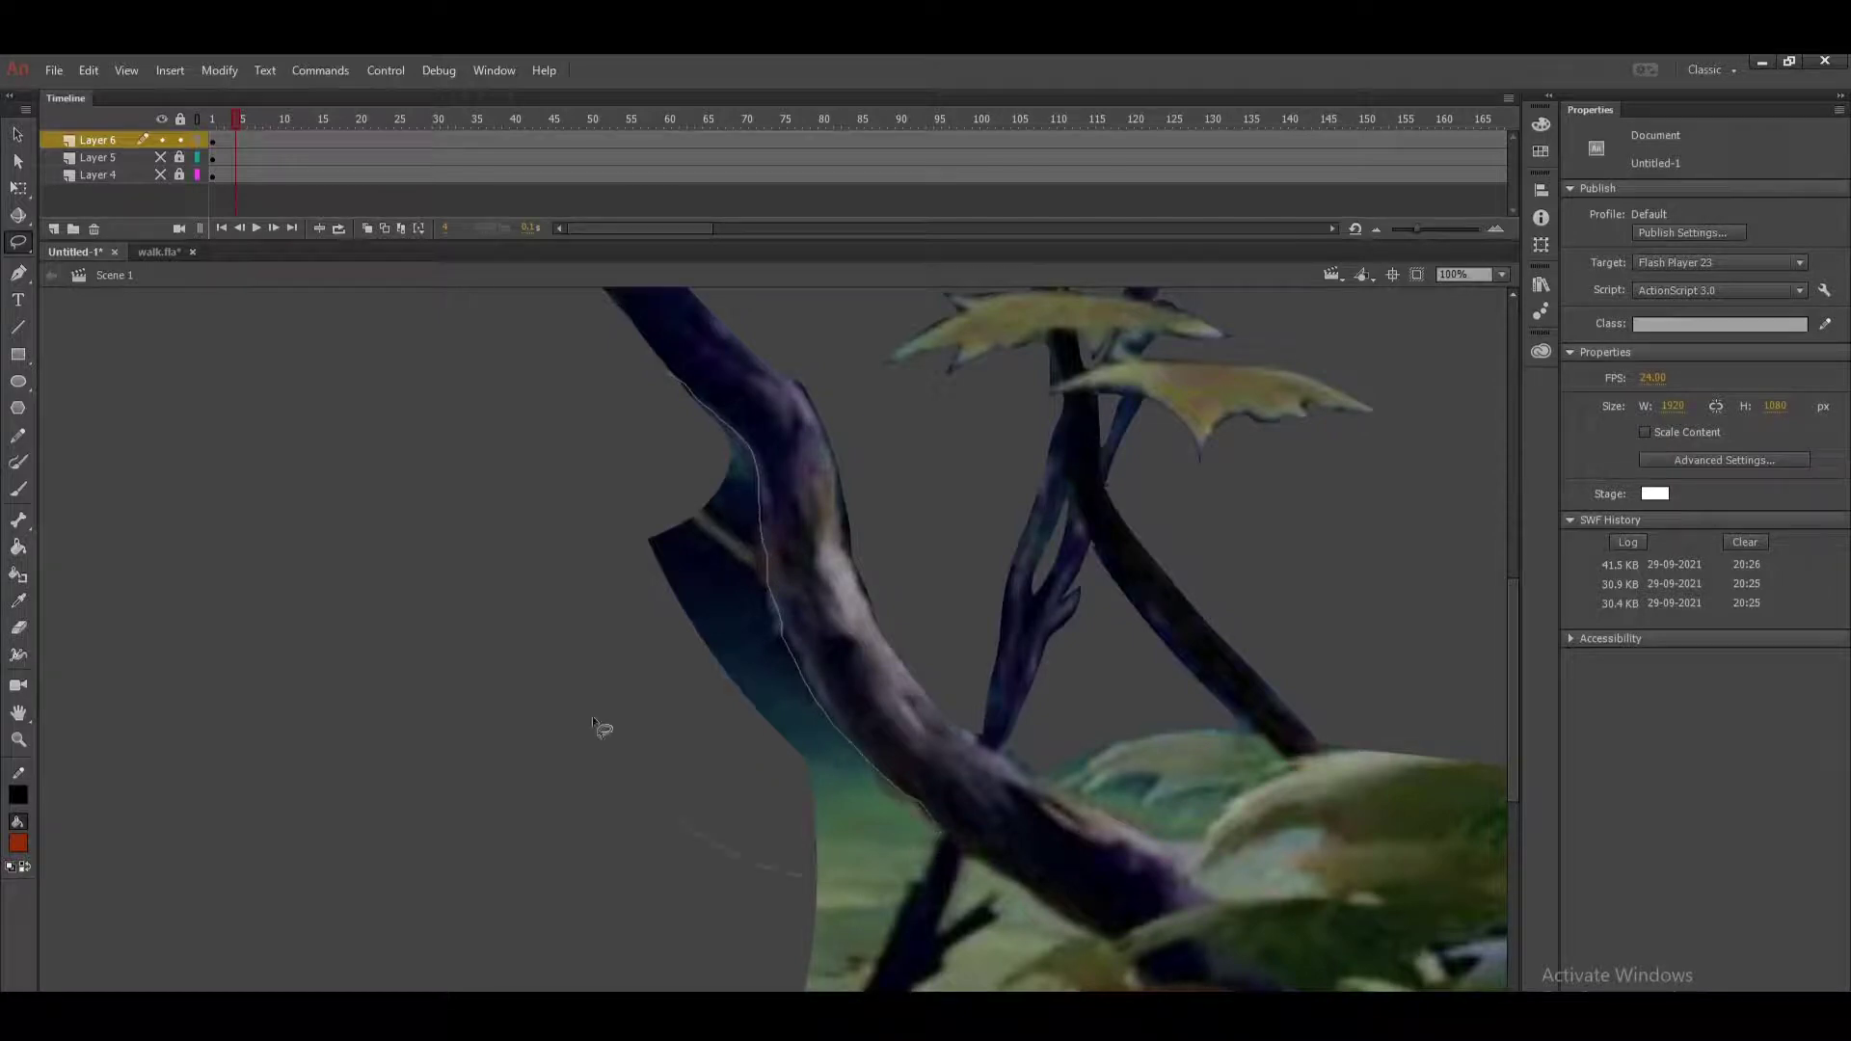
drag(668, 400, 675, 398)
key(Delete)
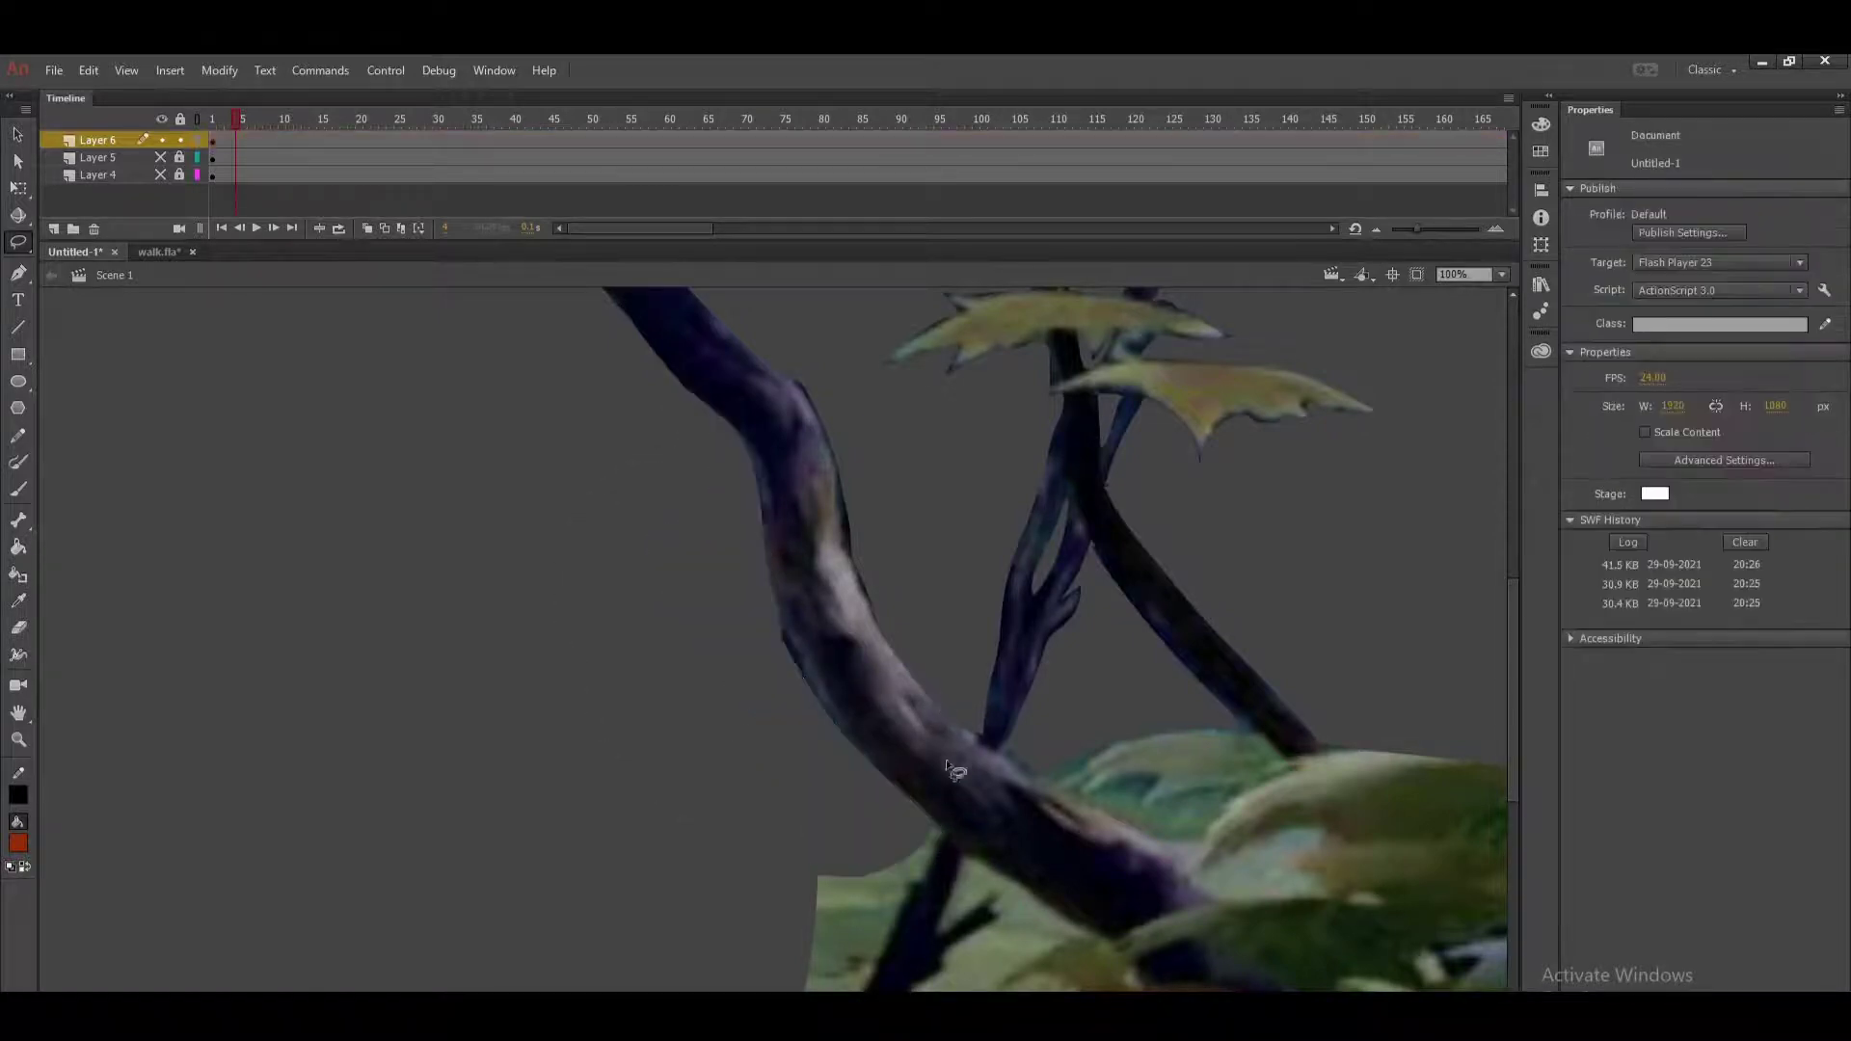
Cut away the pale green background around the thin lower trunk, and the patch between the thick branch and the adjacent green leaf.
drag(935, 696, 939, 489)
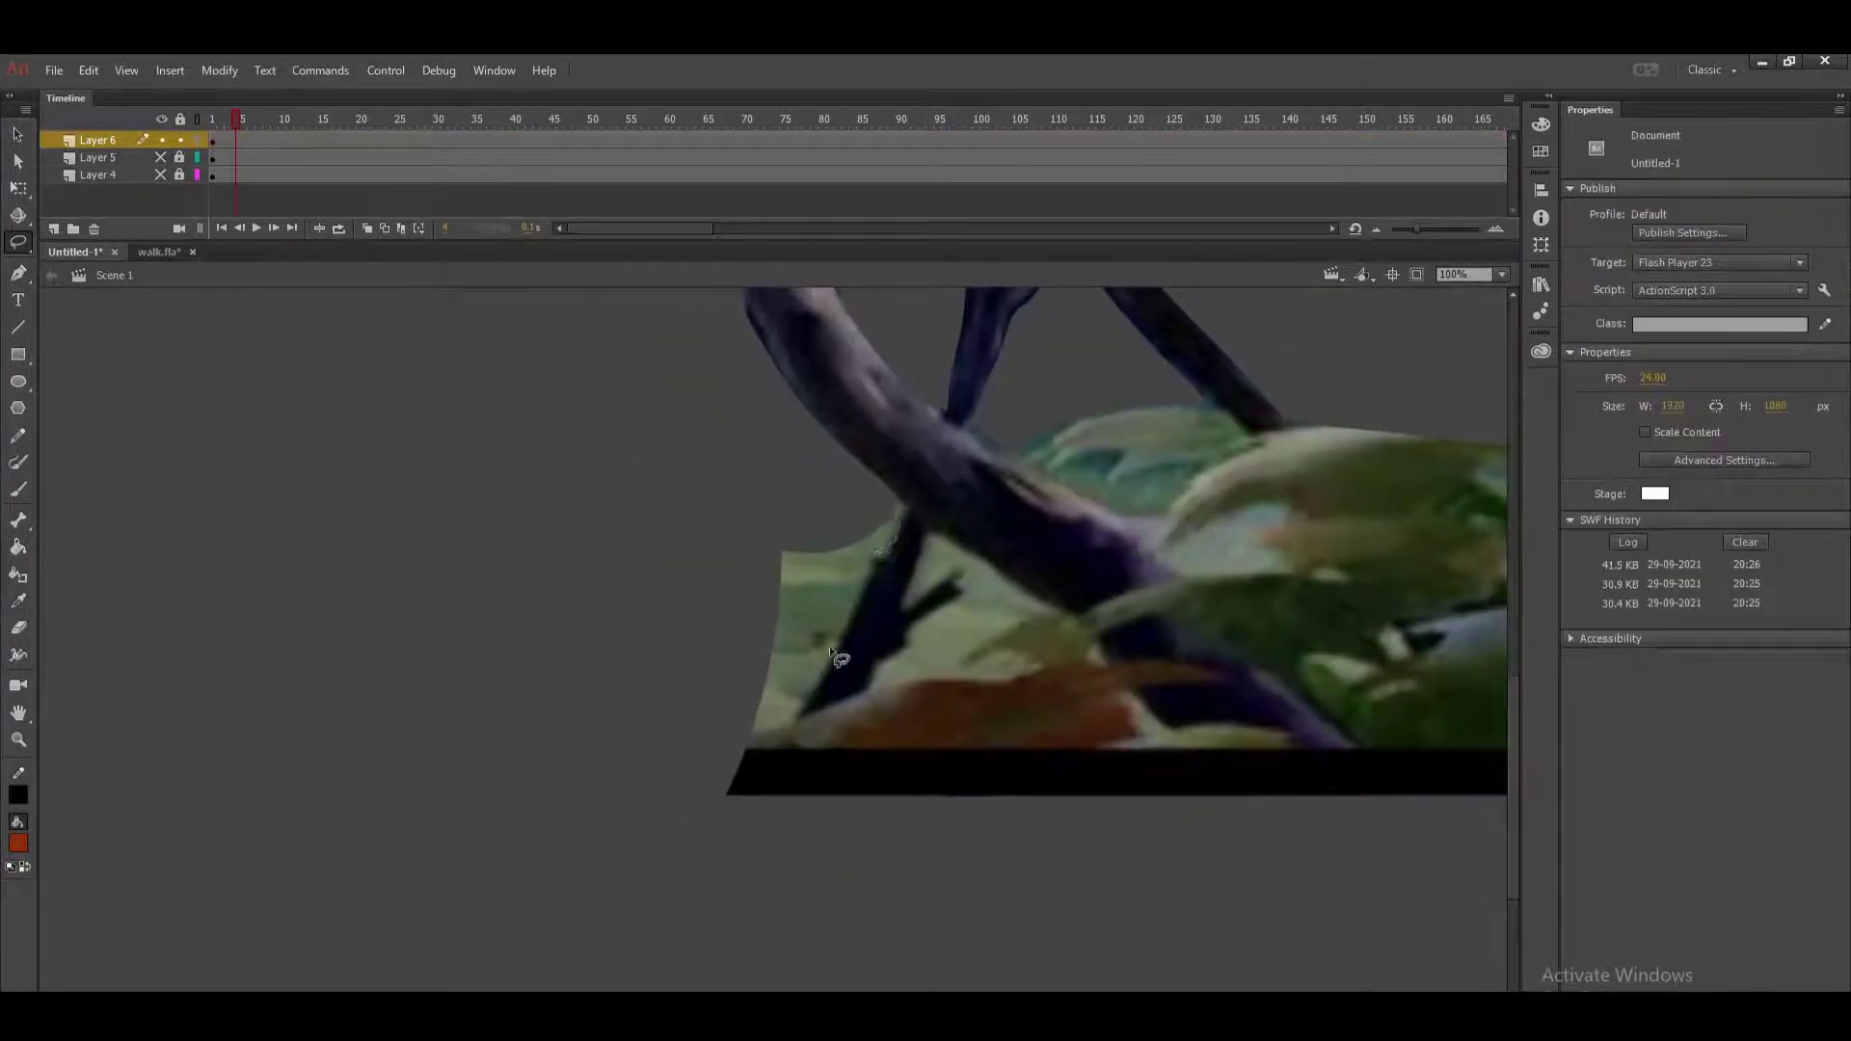
mouse_move(586, 670)
mouse_down()
mouse_move(865, 488)
mouse_move(947, 606)
mouse_up()
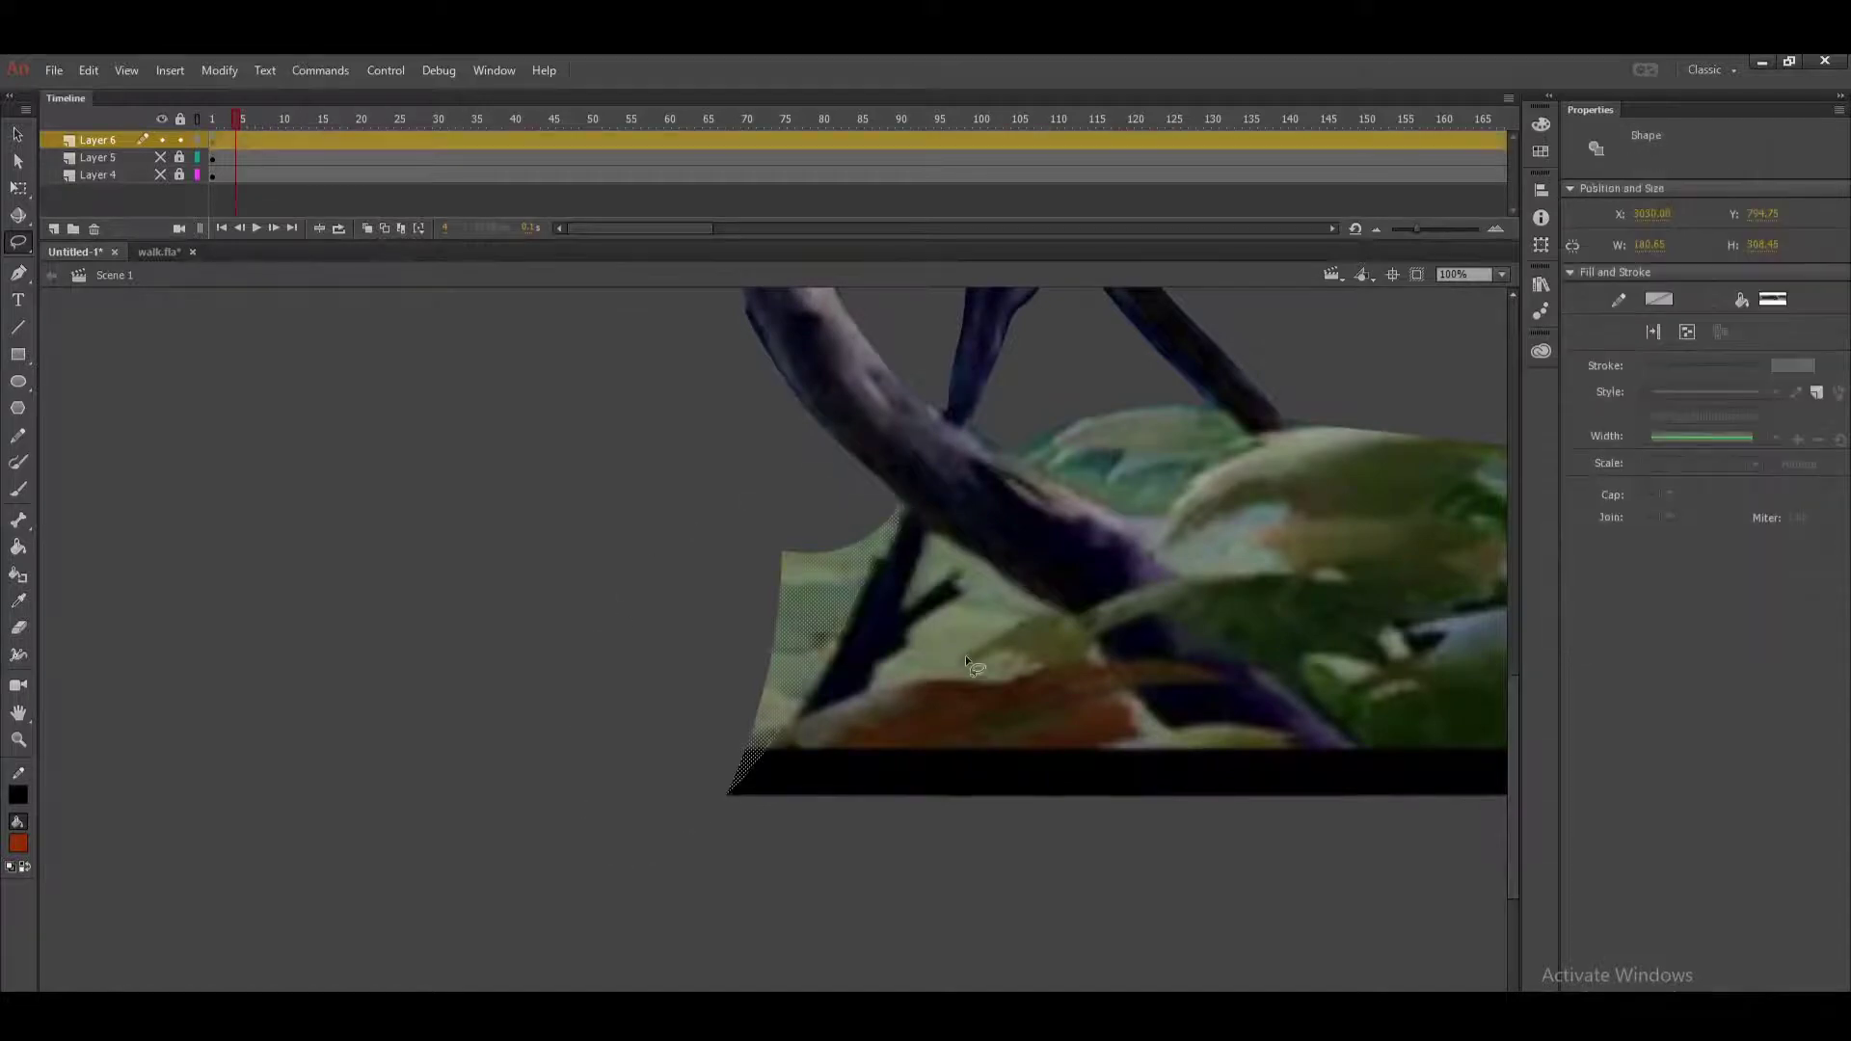
key(Delete)
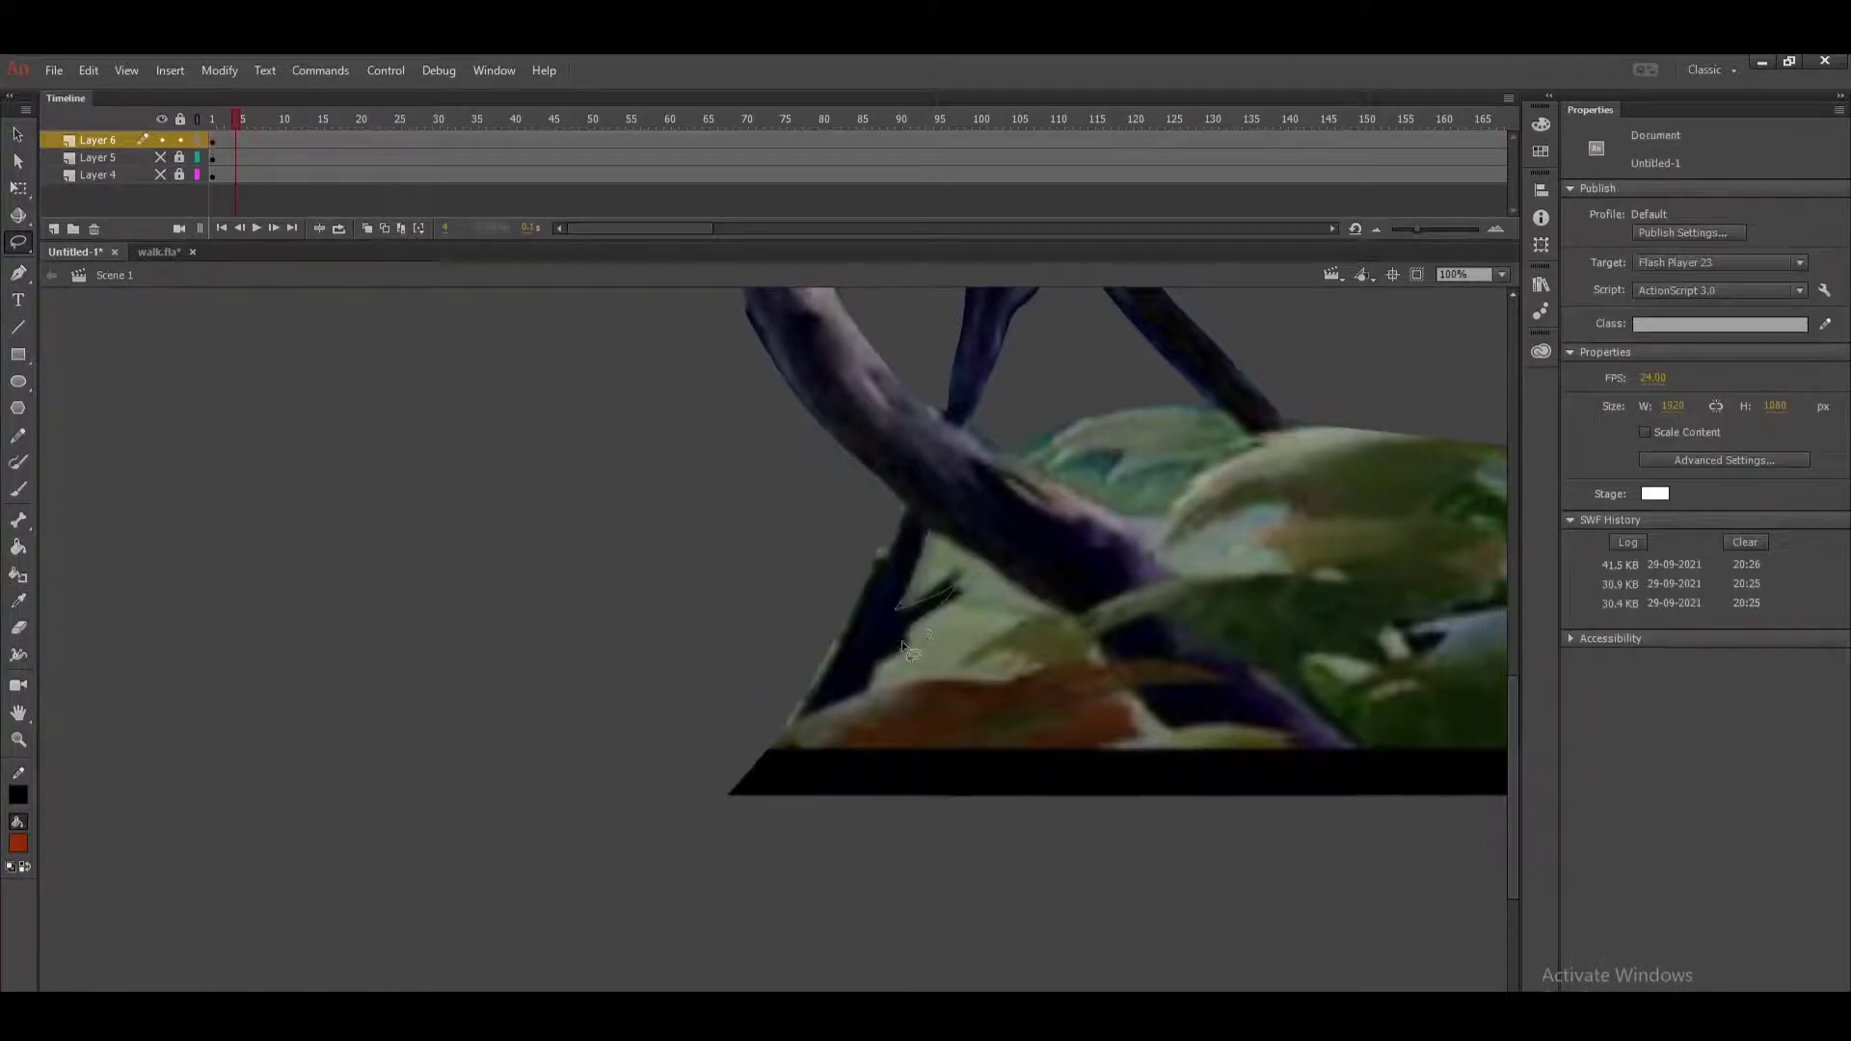
drag(957, 683, 1010, 683)
drag(926, 533, 928, 537)
key(Delete)
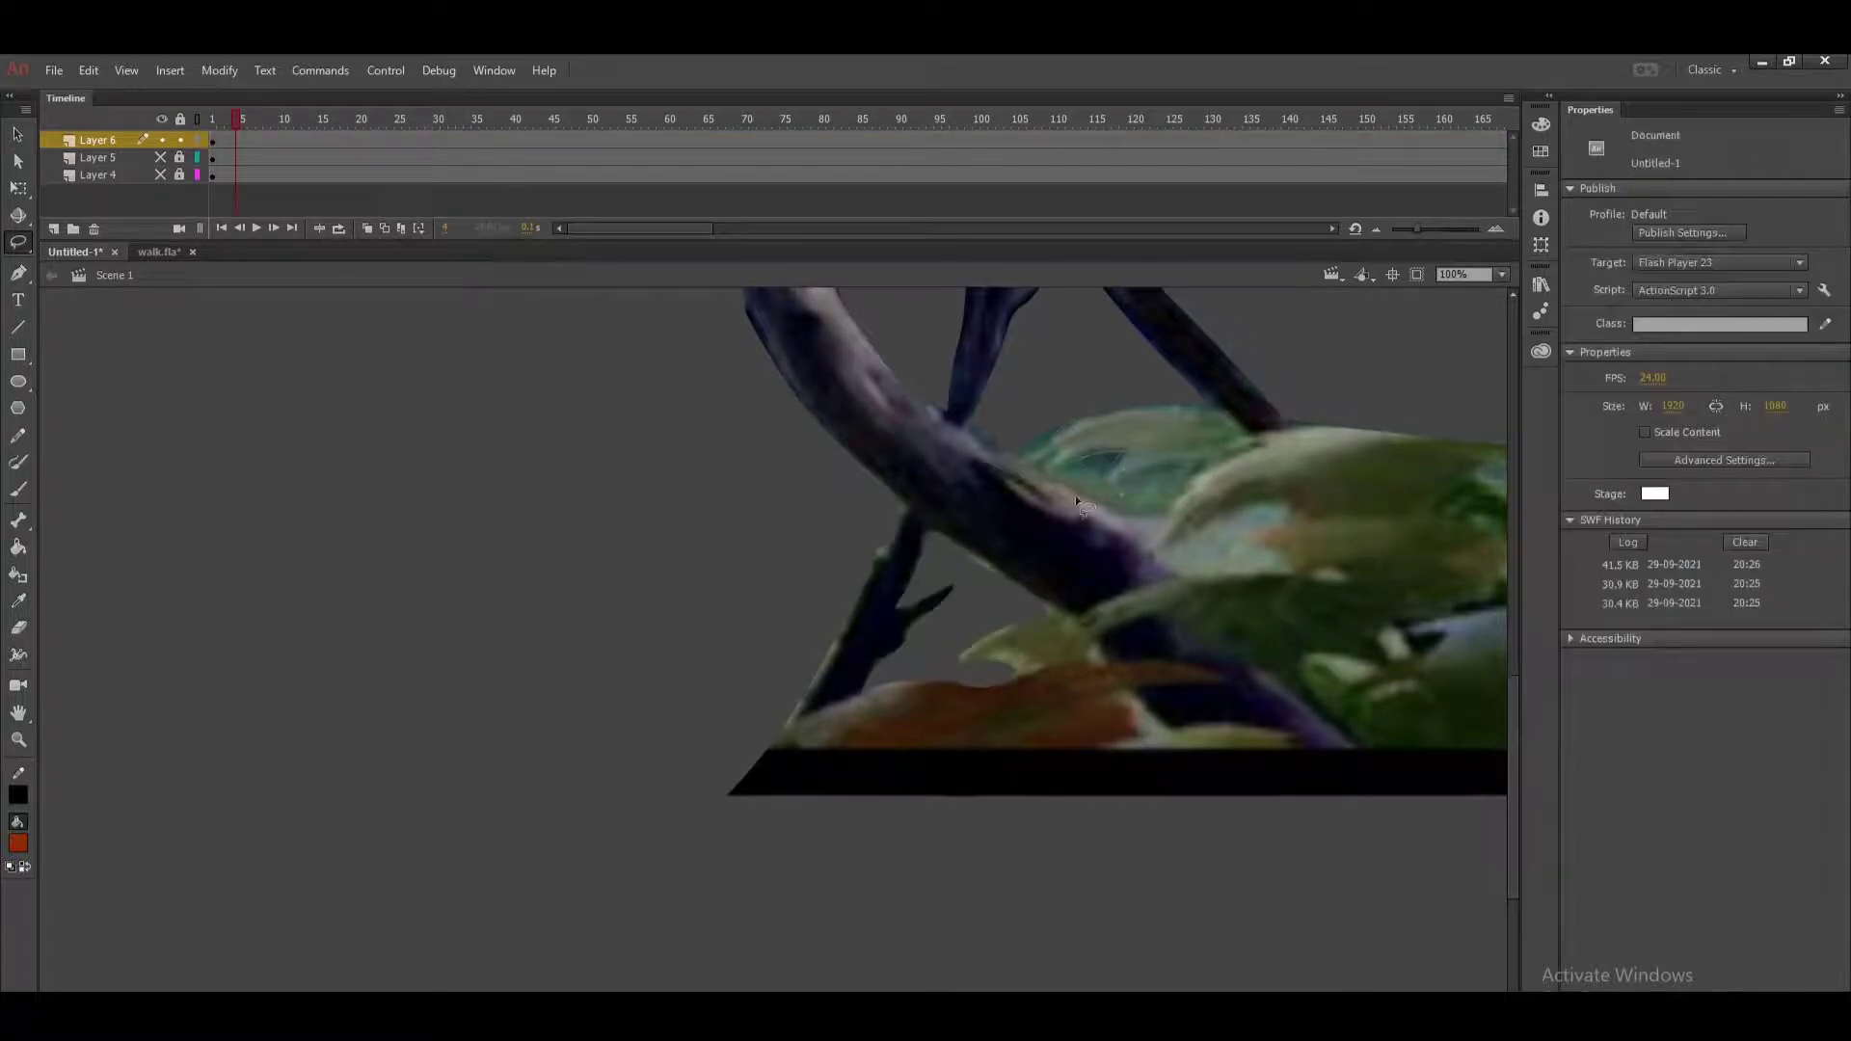
drag(1078, 412, 998, 453)
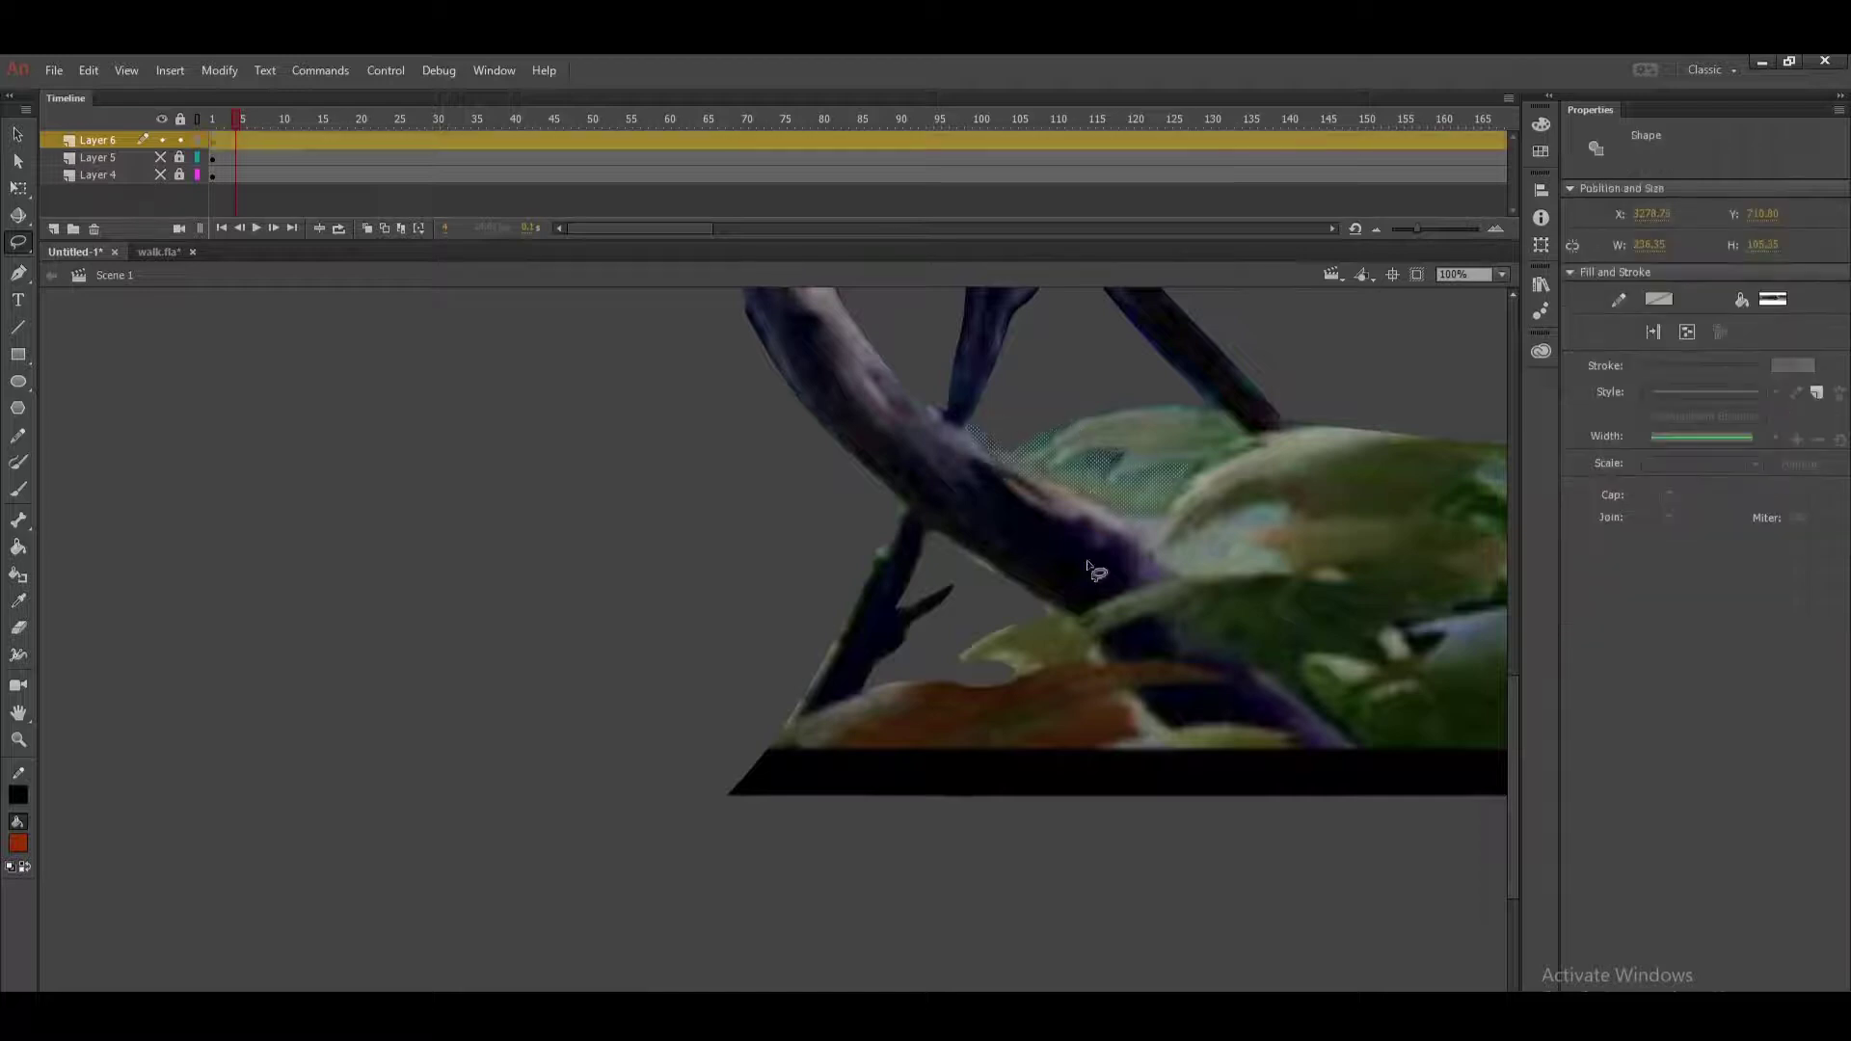
key(Delete)
Lasso and delete the leftover background along the upper edge of the green leaf cluster, tracing the leaf tips to the cutout's far end.
mouse_move(1285, 648)
mouse_down()
mouse_move(768, 591)
mouse_move(790, 599)
mouse_up()
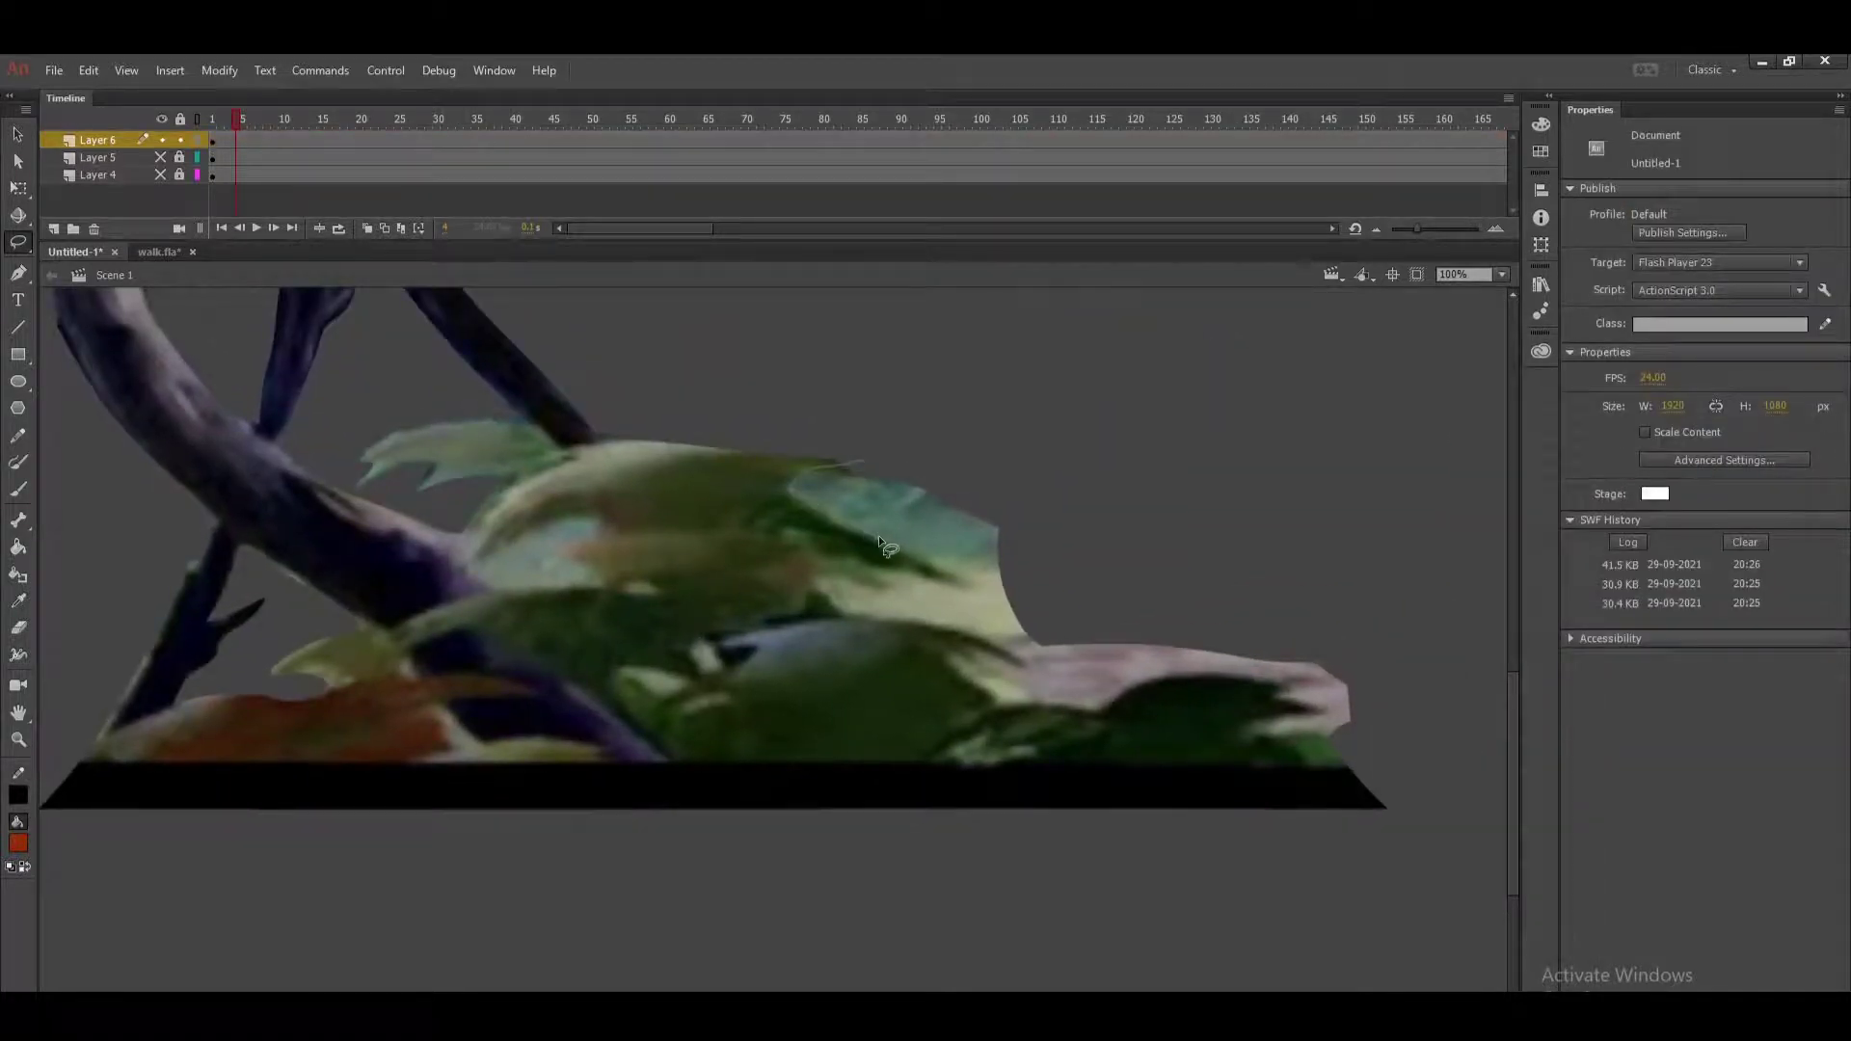
mouse_move(861, 464)
mouse_down()
mouse_move(978, 608)
mouse_move(818, 582)
mouse_up()
key(Delete)
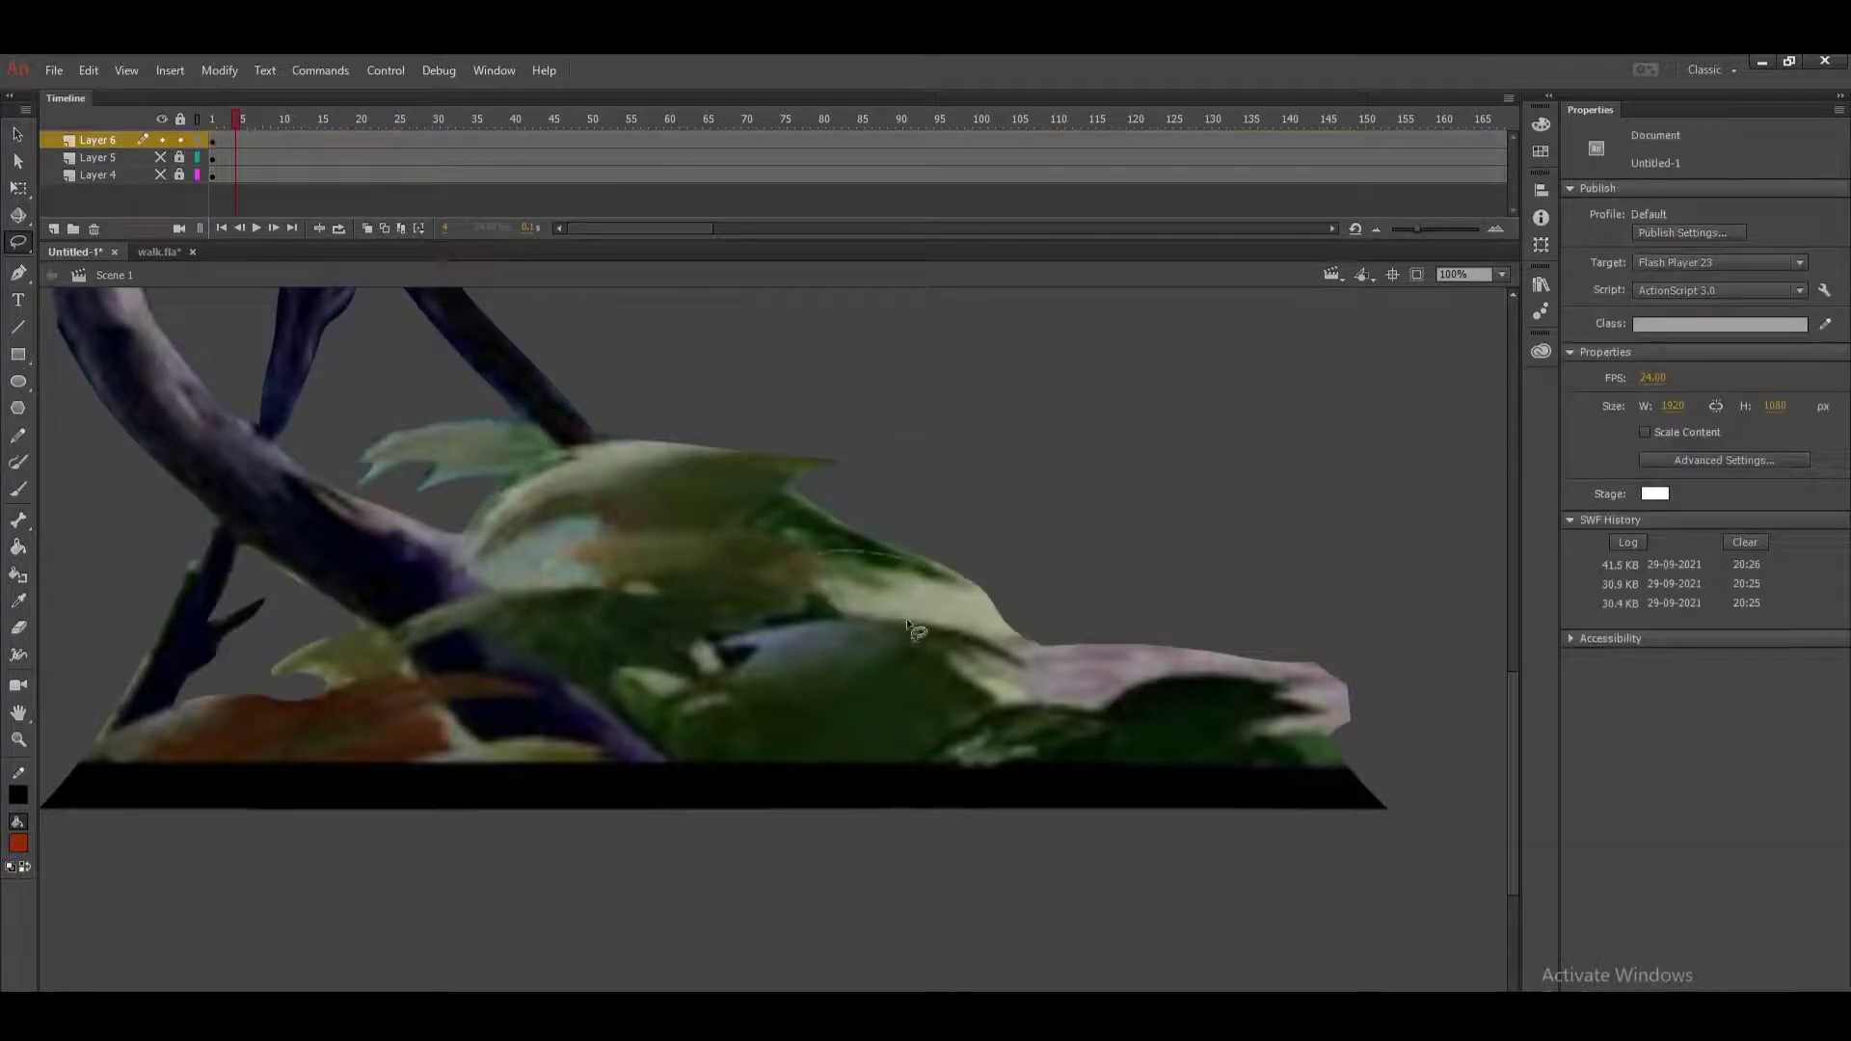
mouse_move(1081, 712)
mouse_down()
mouse_move(1173, 680)
mouse_move(1282, 691)
mouse_up()
mouse_move(1443, 723)
mouse_down()
mouse_move(1208, 522)
mouse_move(980, 532)
mouse_move(958, 577)
mouse_up()
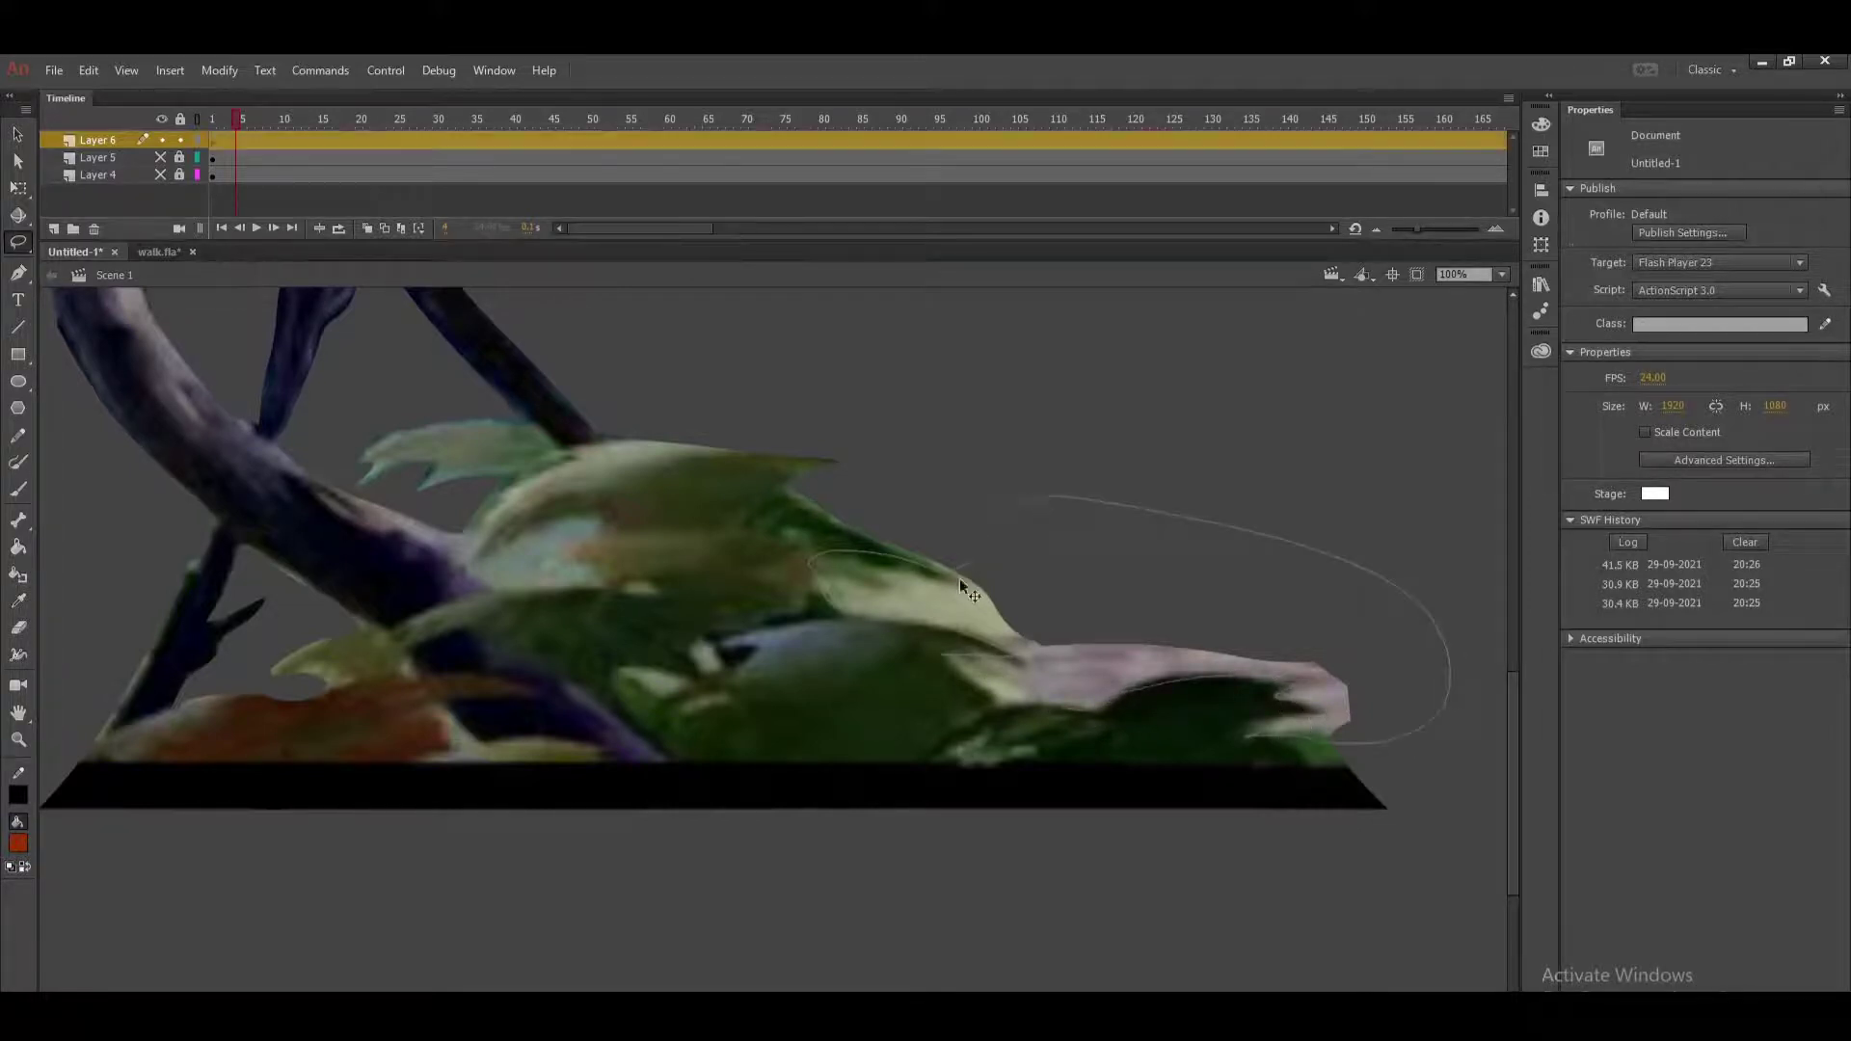
click(989, 624)
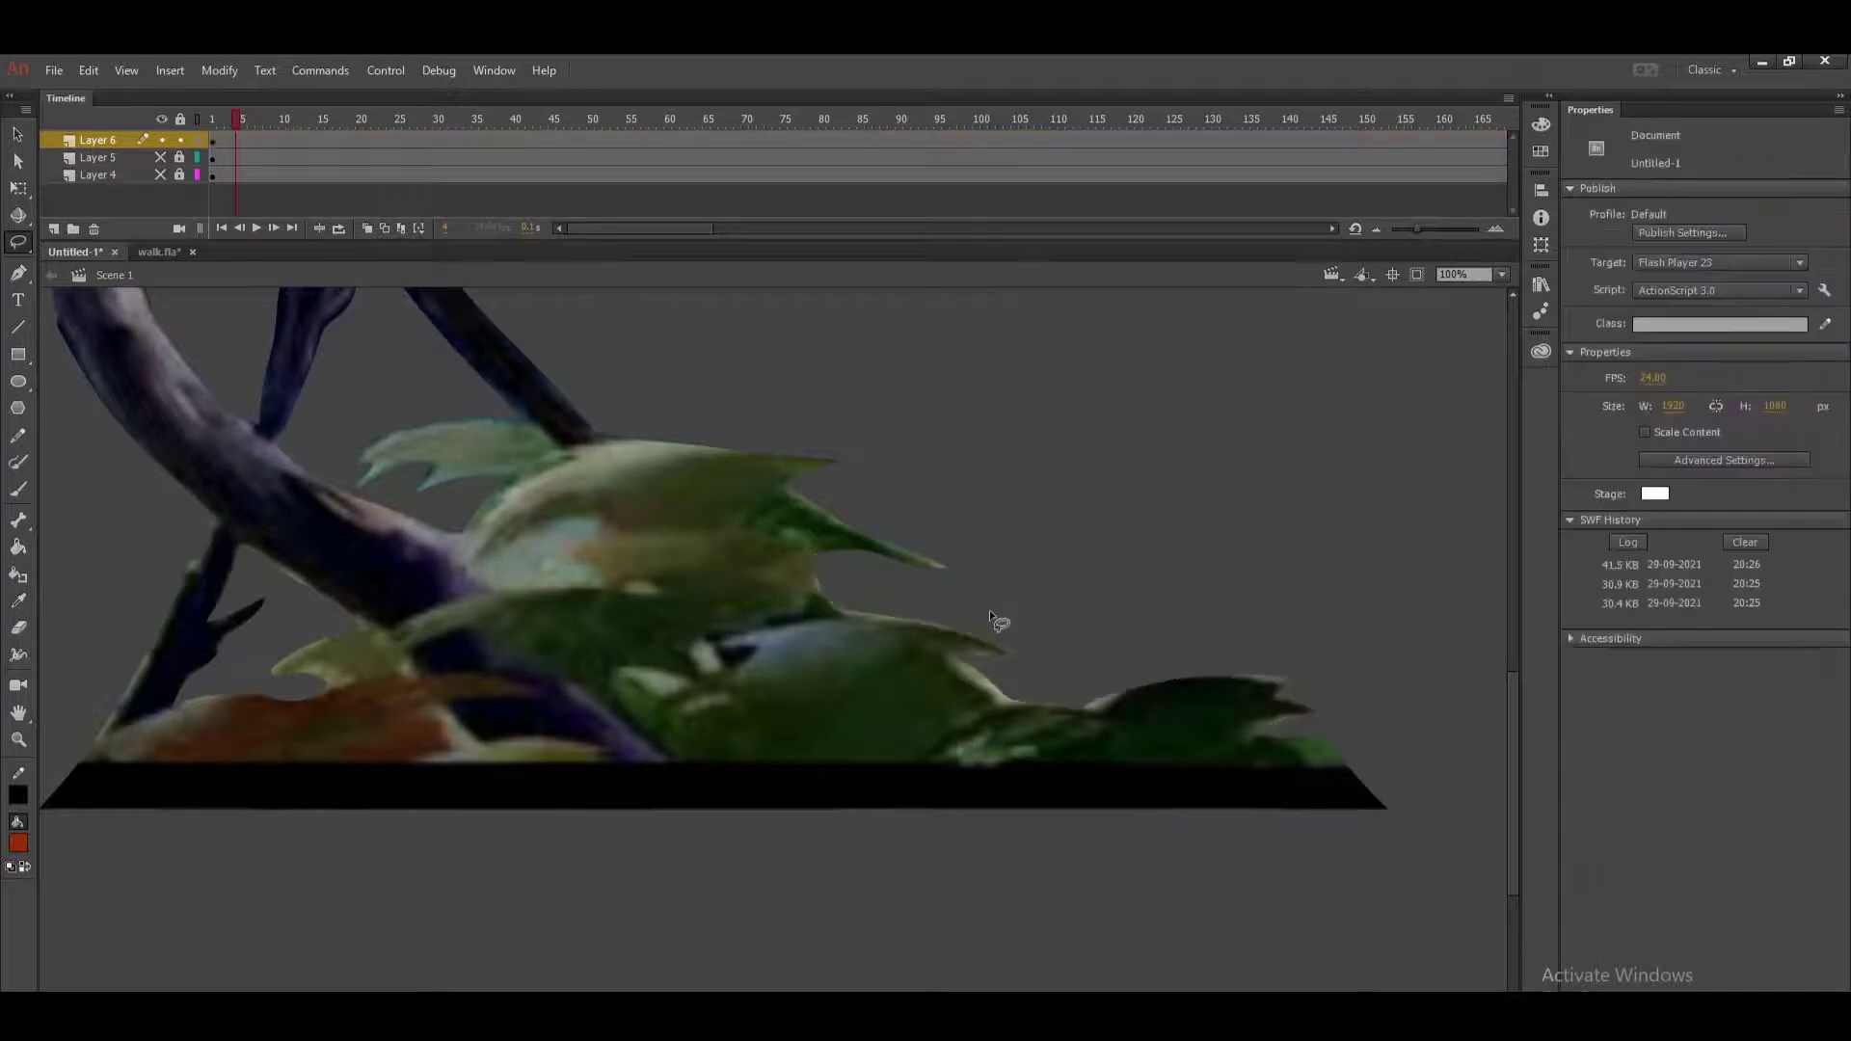
Check the branch cutout by toggling the visibility of Layers 4, 5 and 6, leaving all three layers shown.
key(ctrl+minus)
key(ctrl+minus)
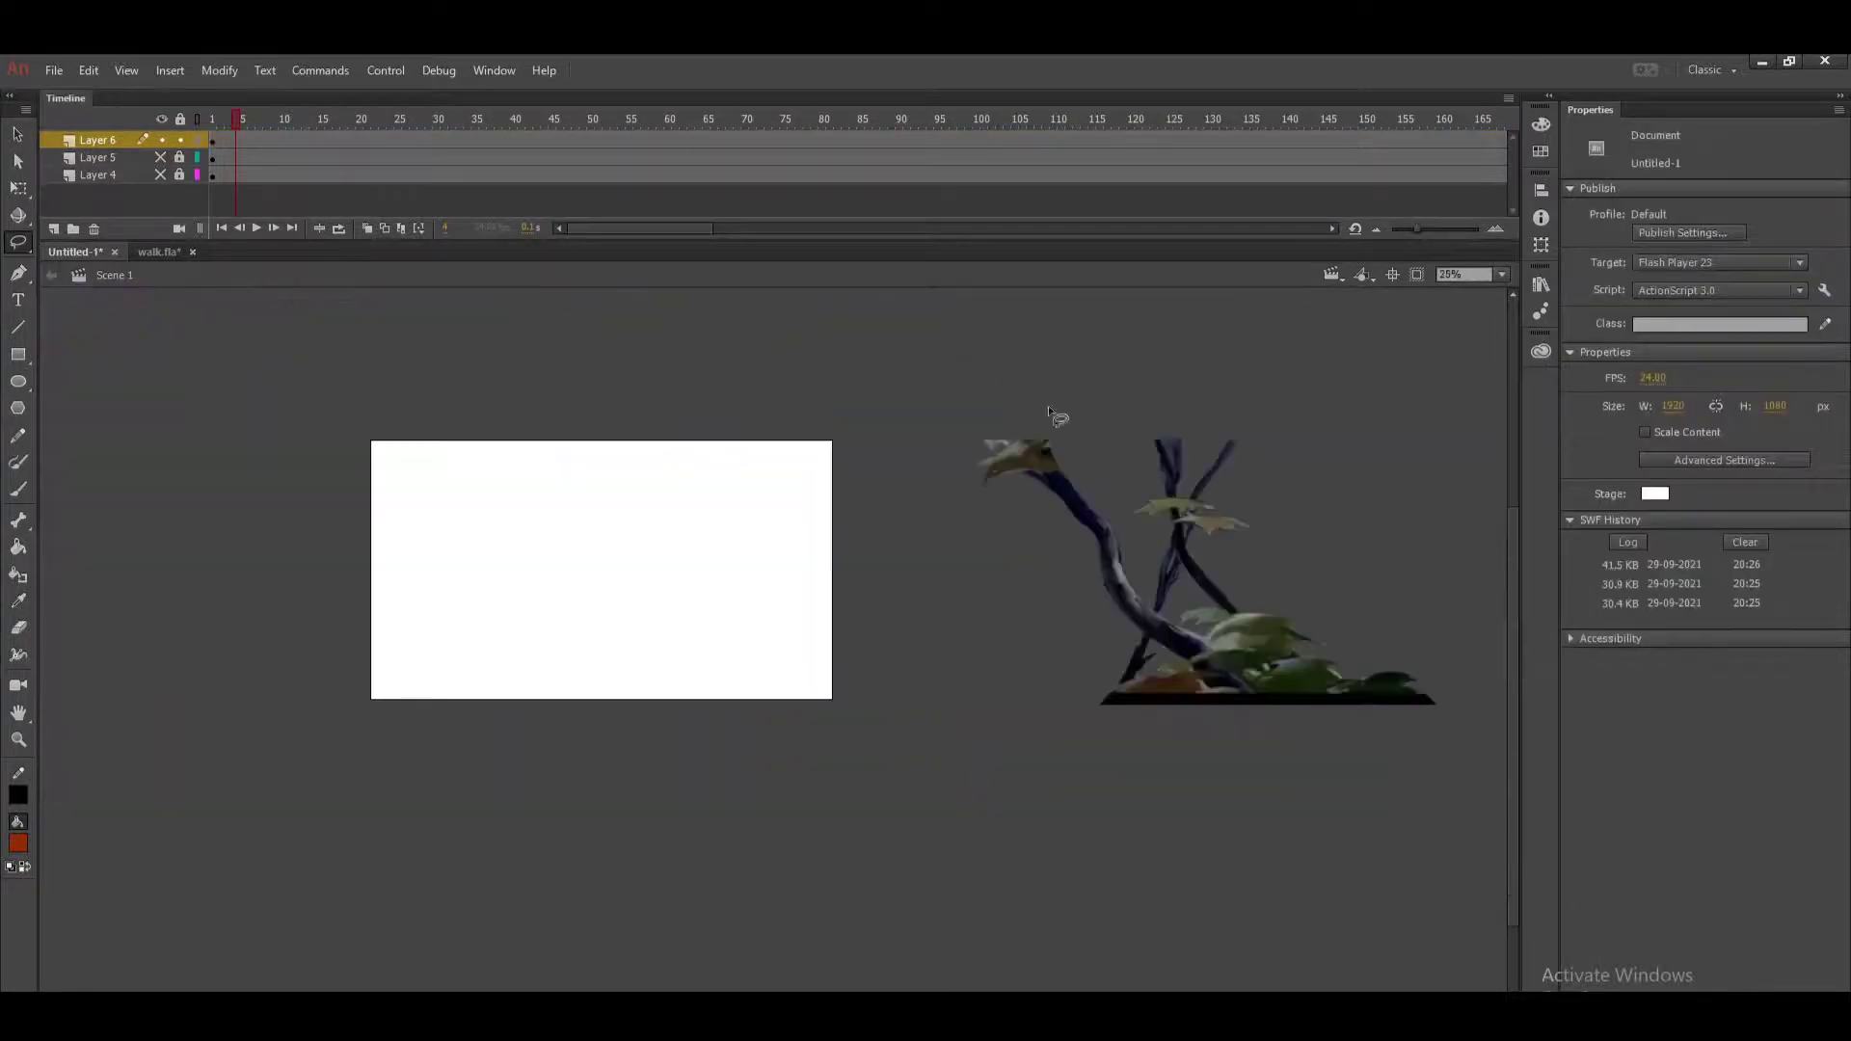
click(160, 139)
click(160, 158)
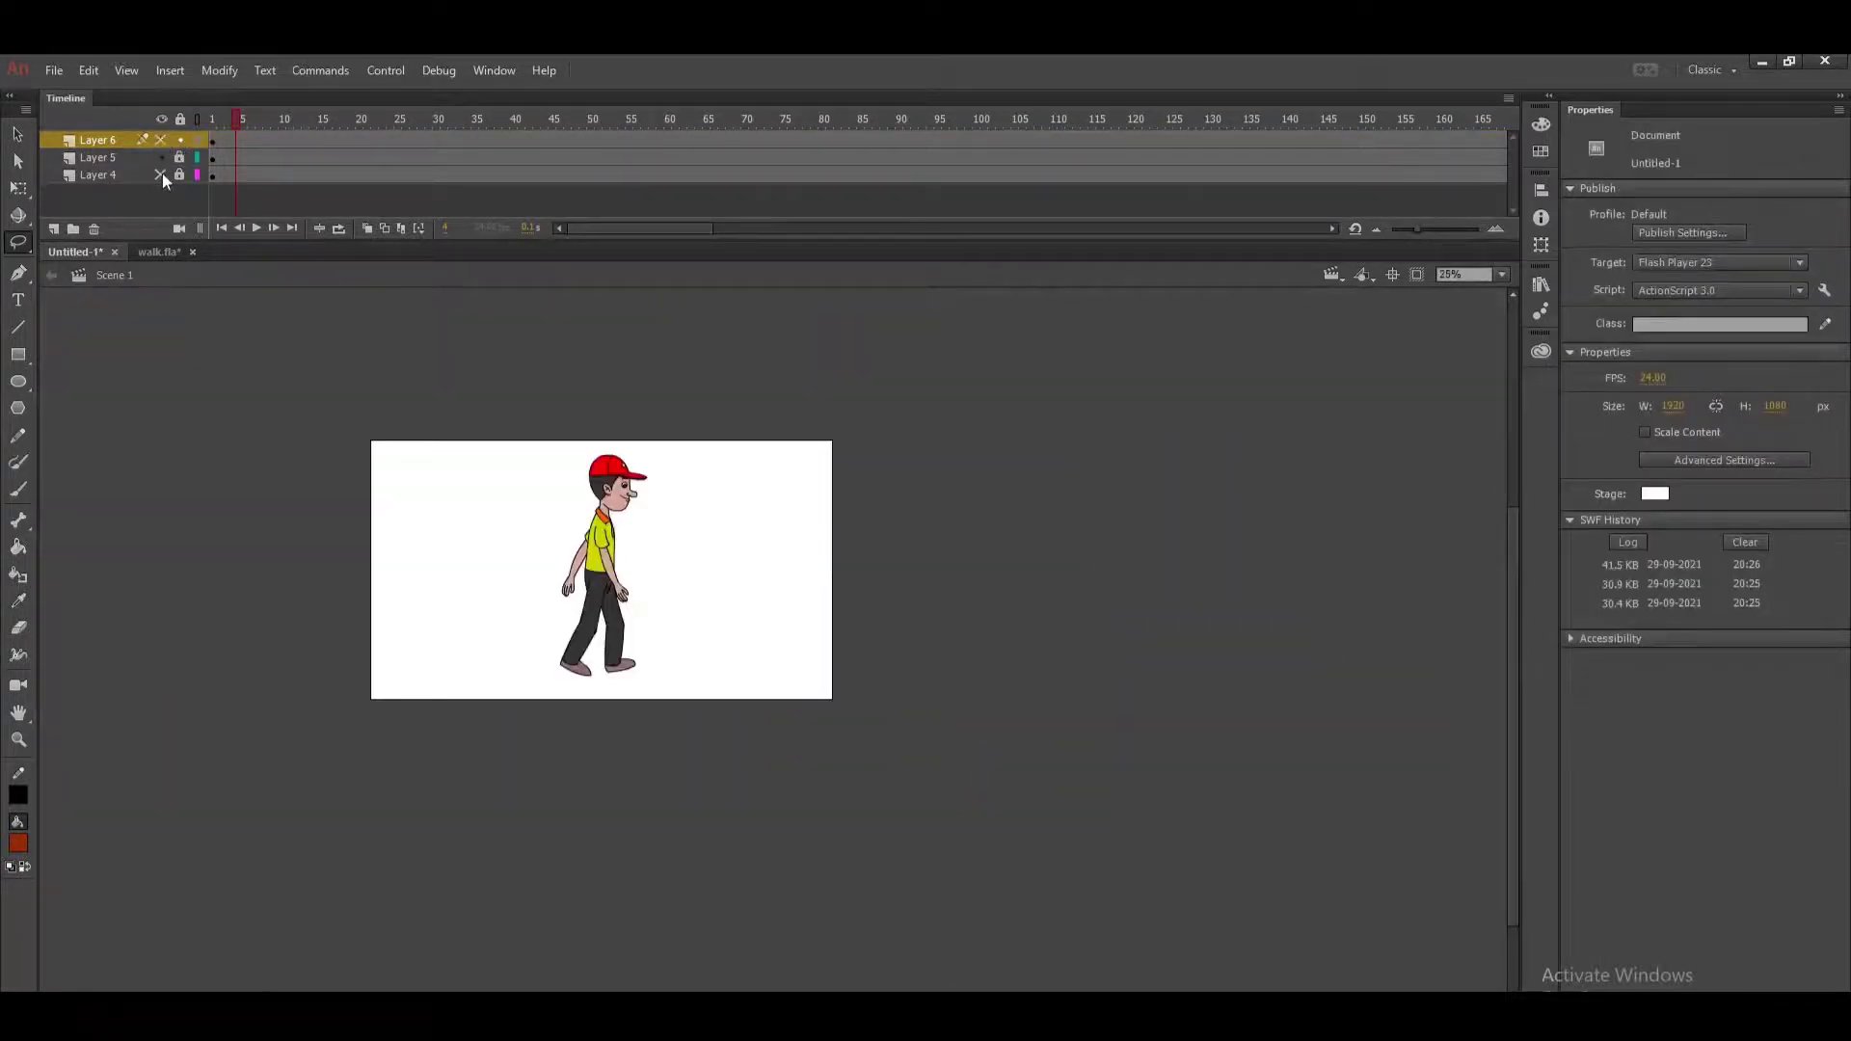
click(161, 175)
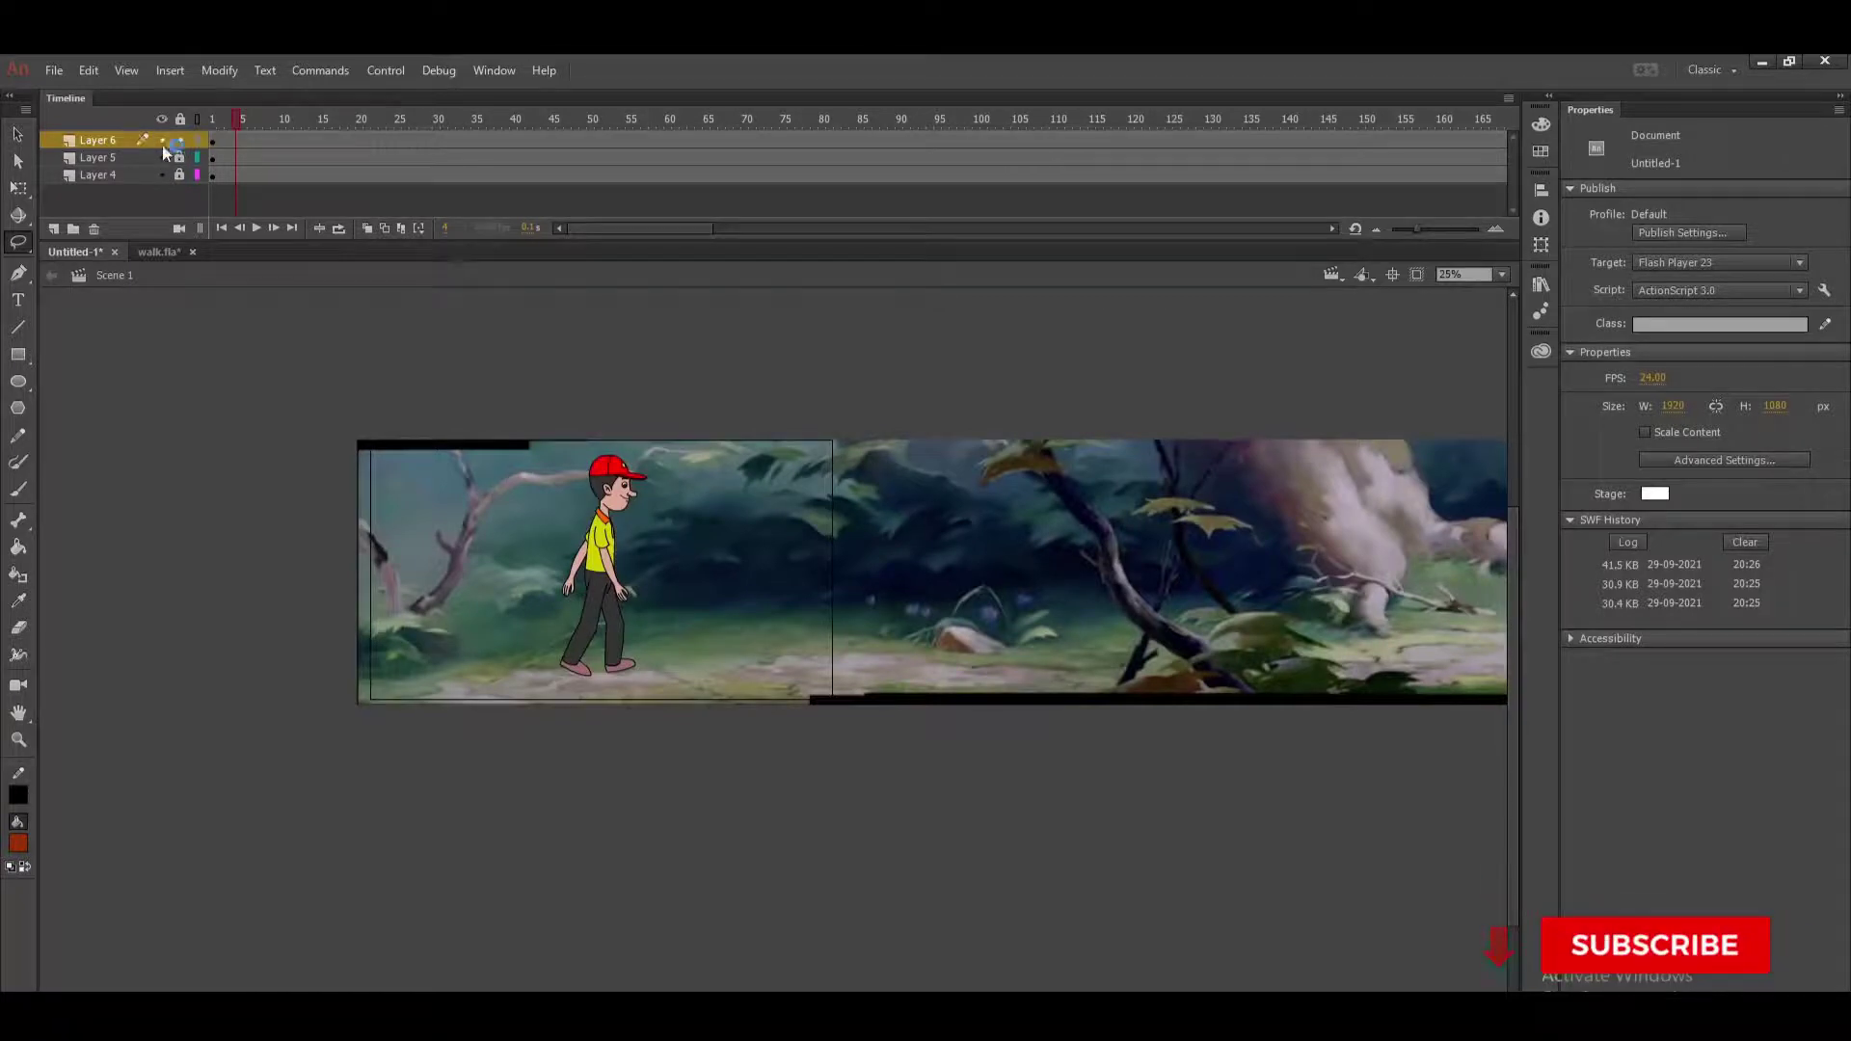
click(160, 140)
click(160, 157)
click(161, 174)
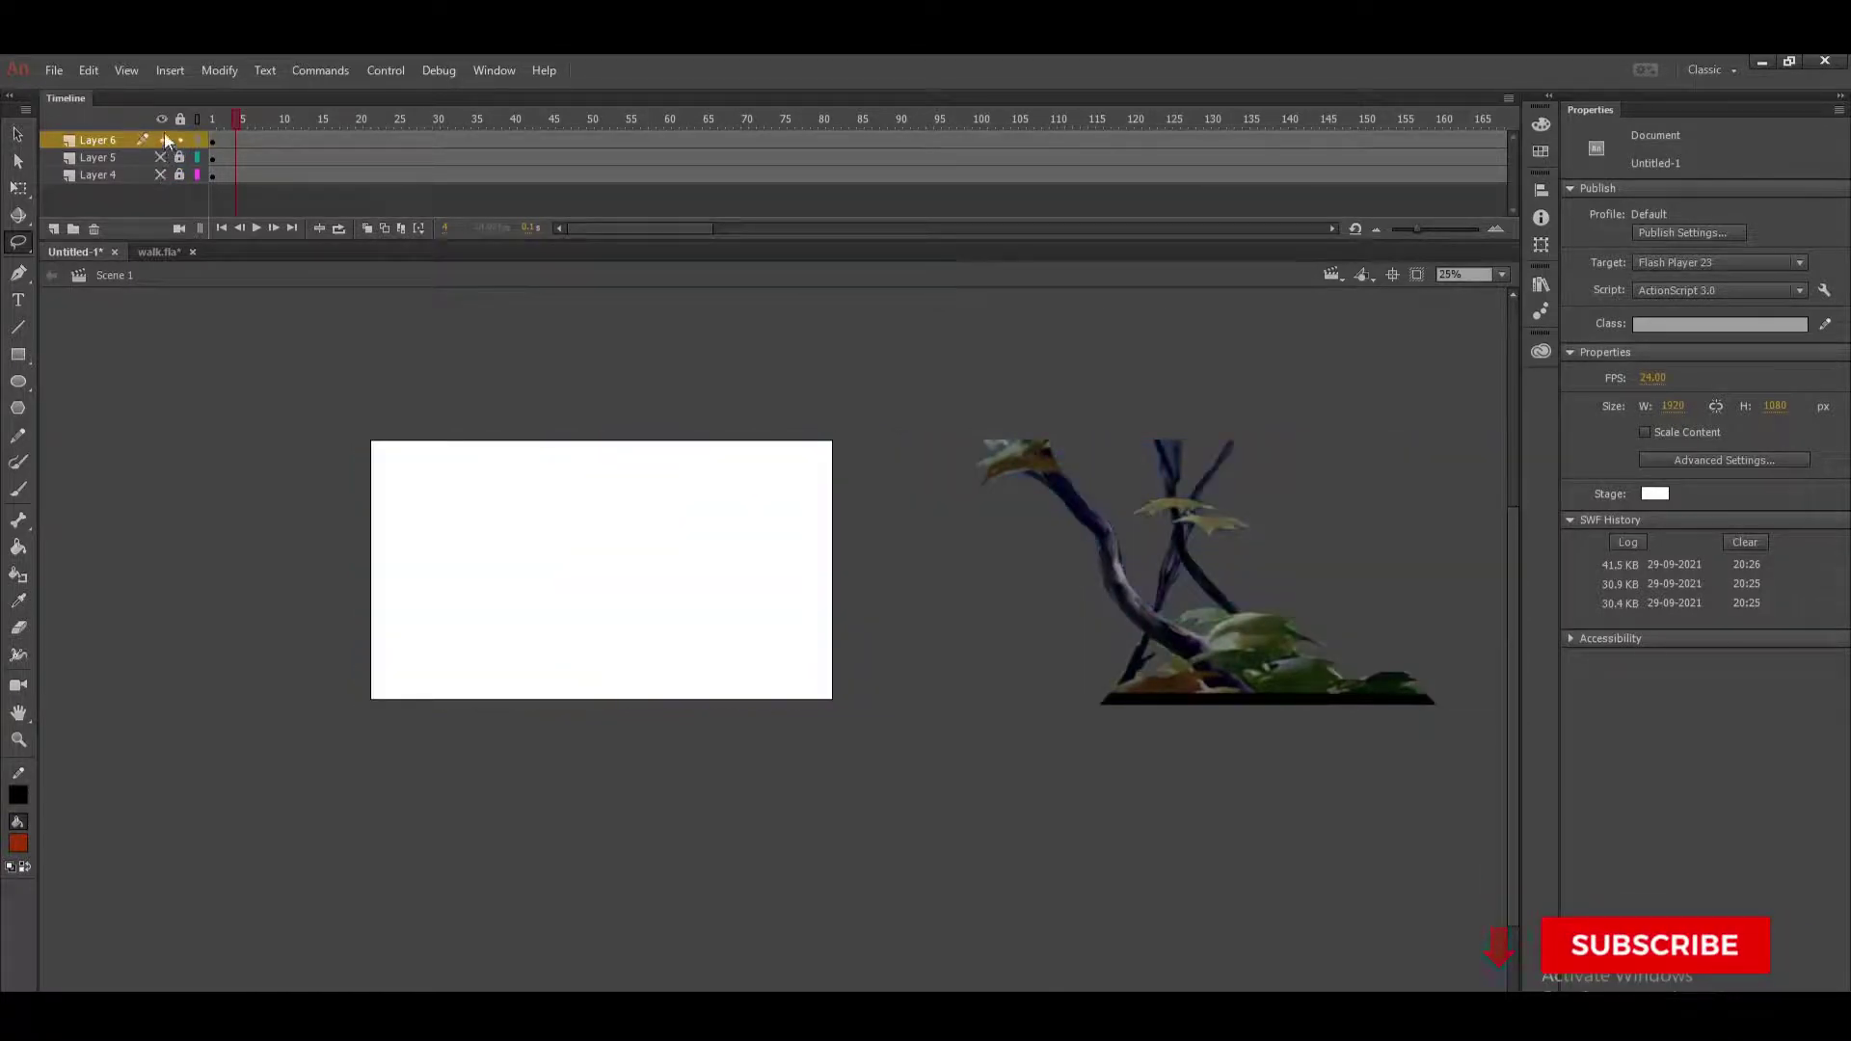
click(162, 140)
click(162, 140)
click(160, 157)
click(161, 174)
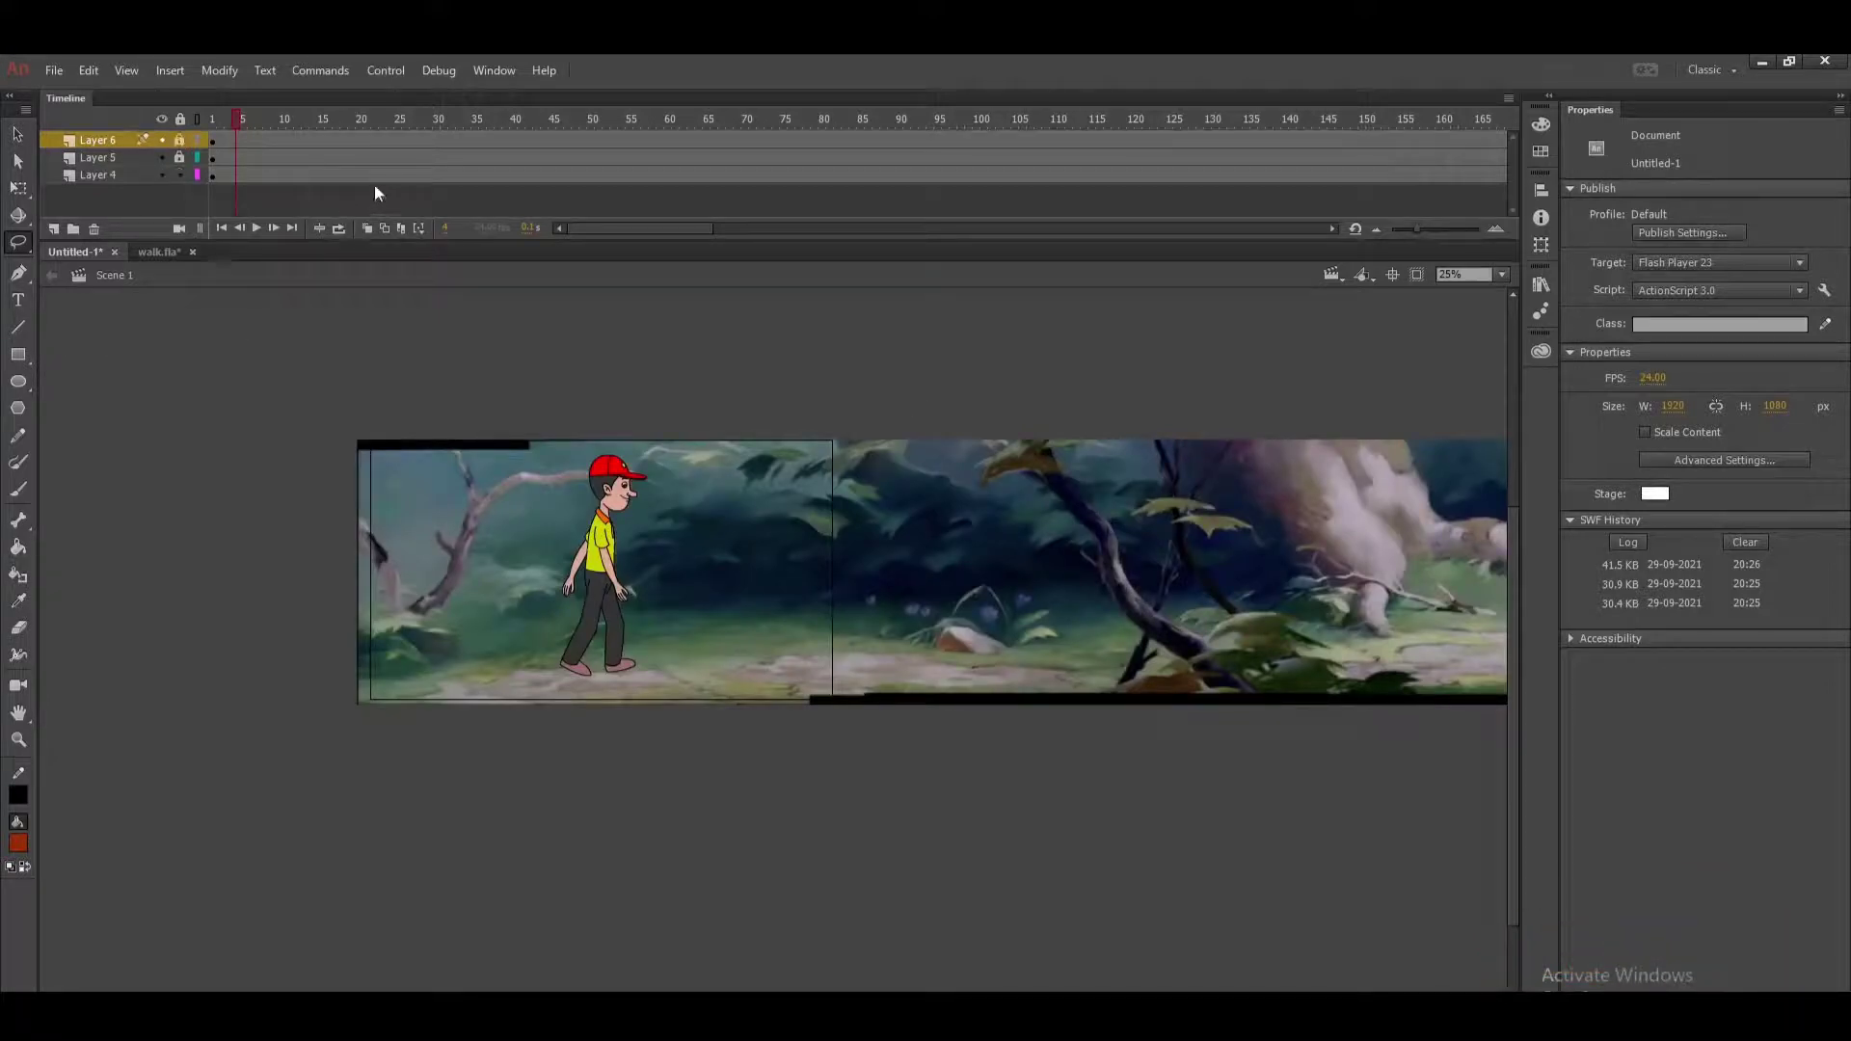
Create classic tweens on Layers 4, 5 and 6 together, selecting all three at frame 24.
drag(384, 175, 386, 143)
right_click(388, 138)
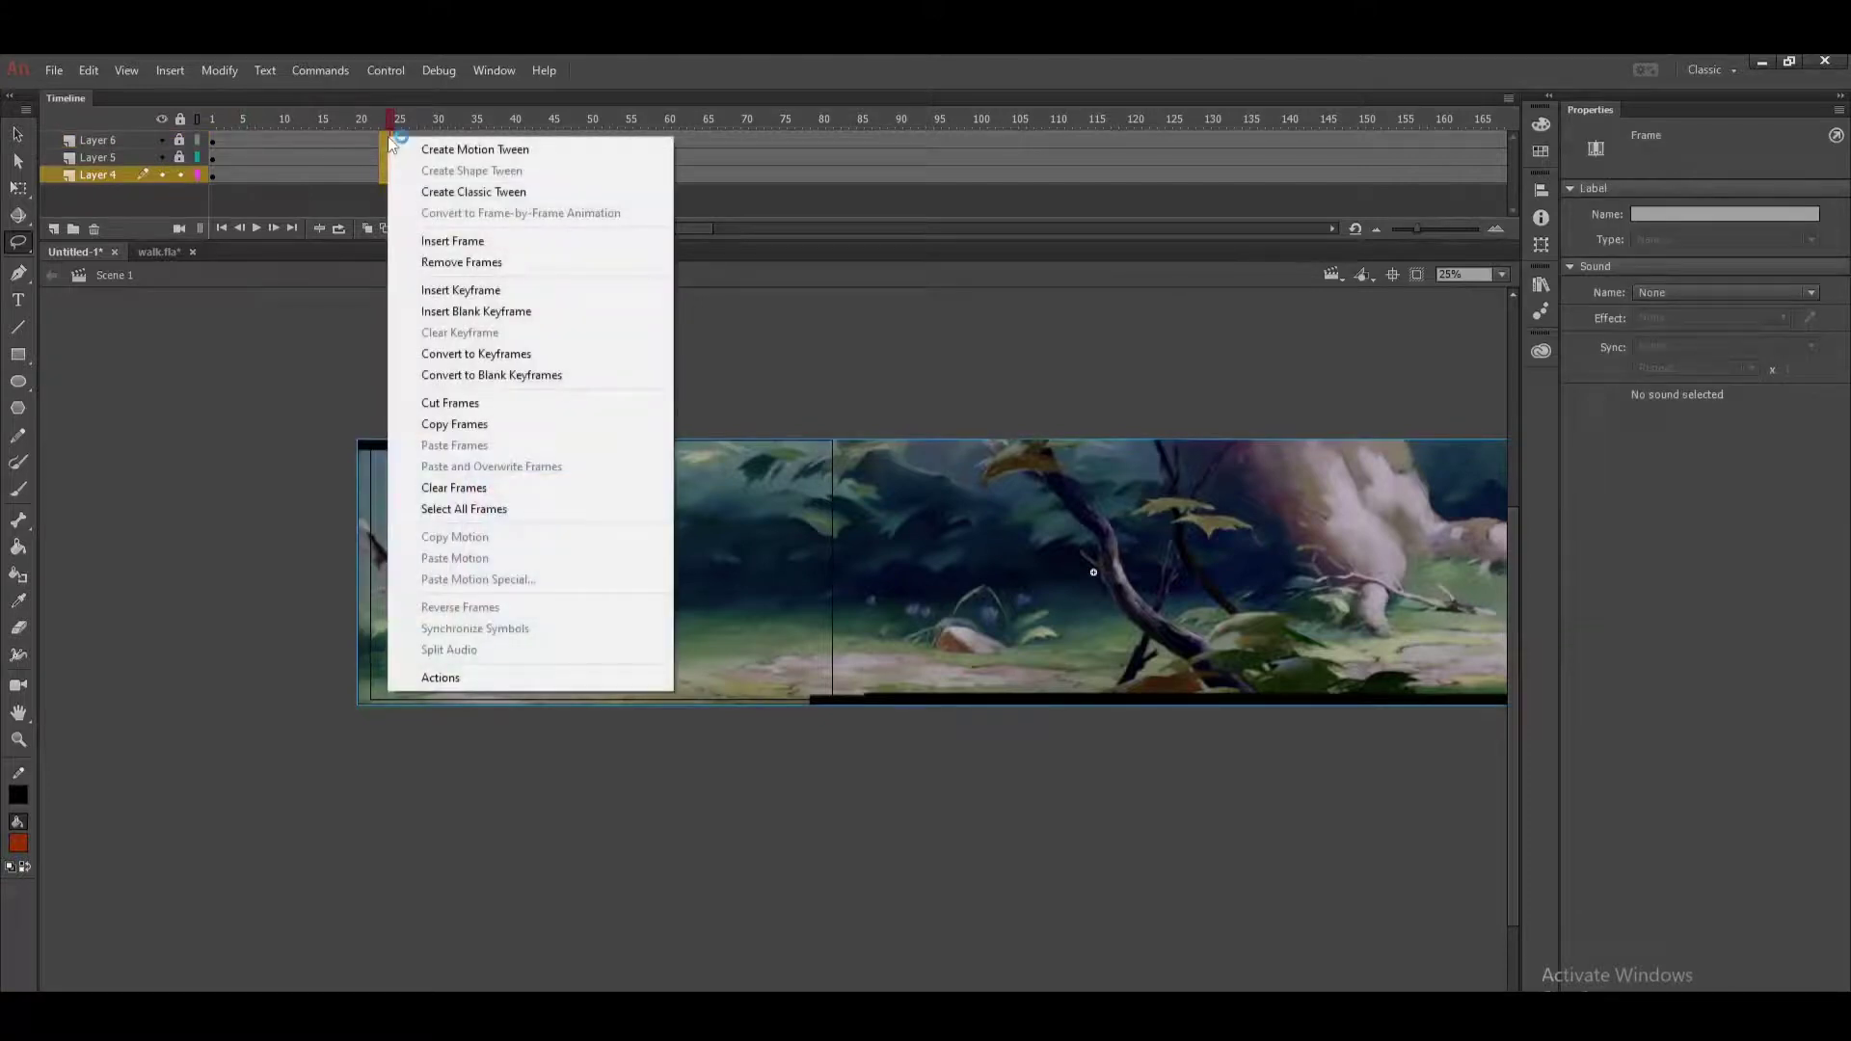
click(452, 193)
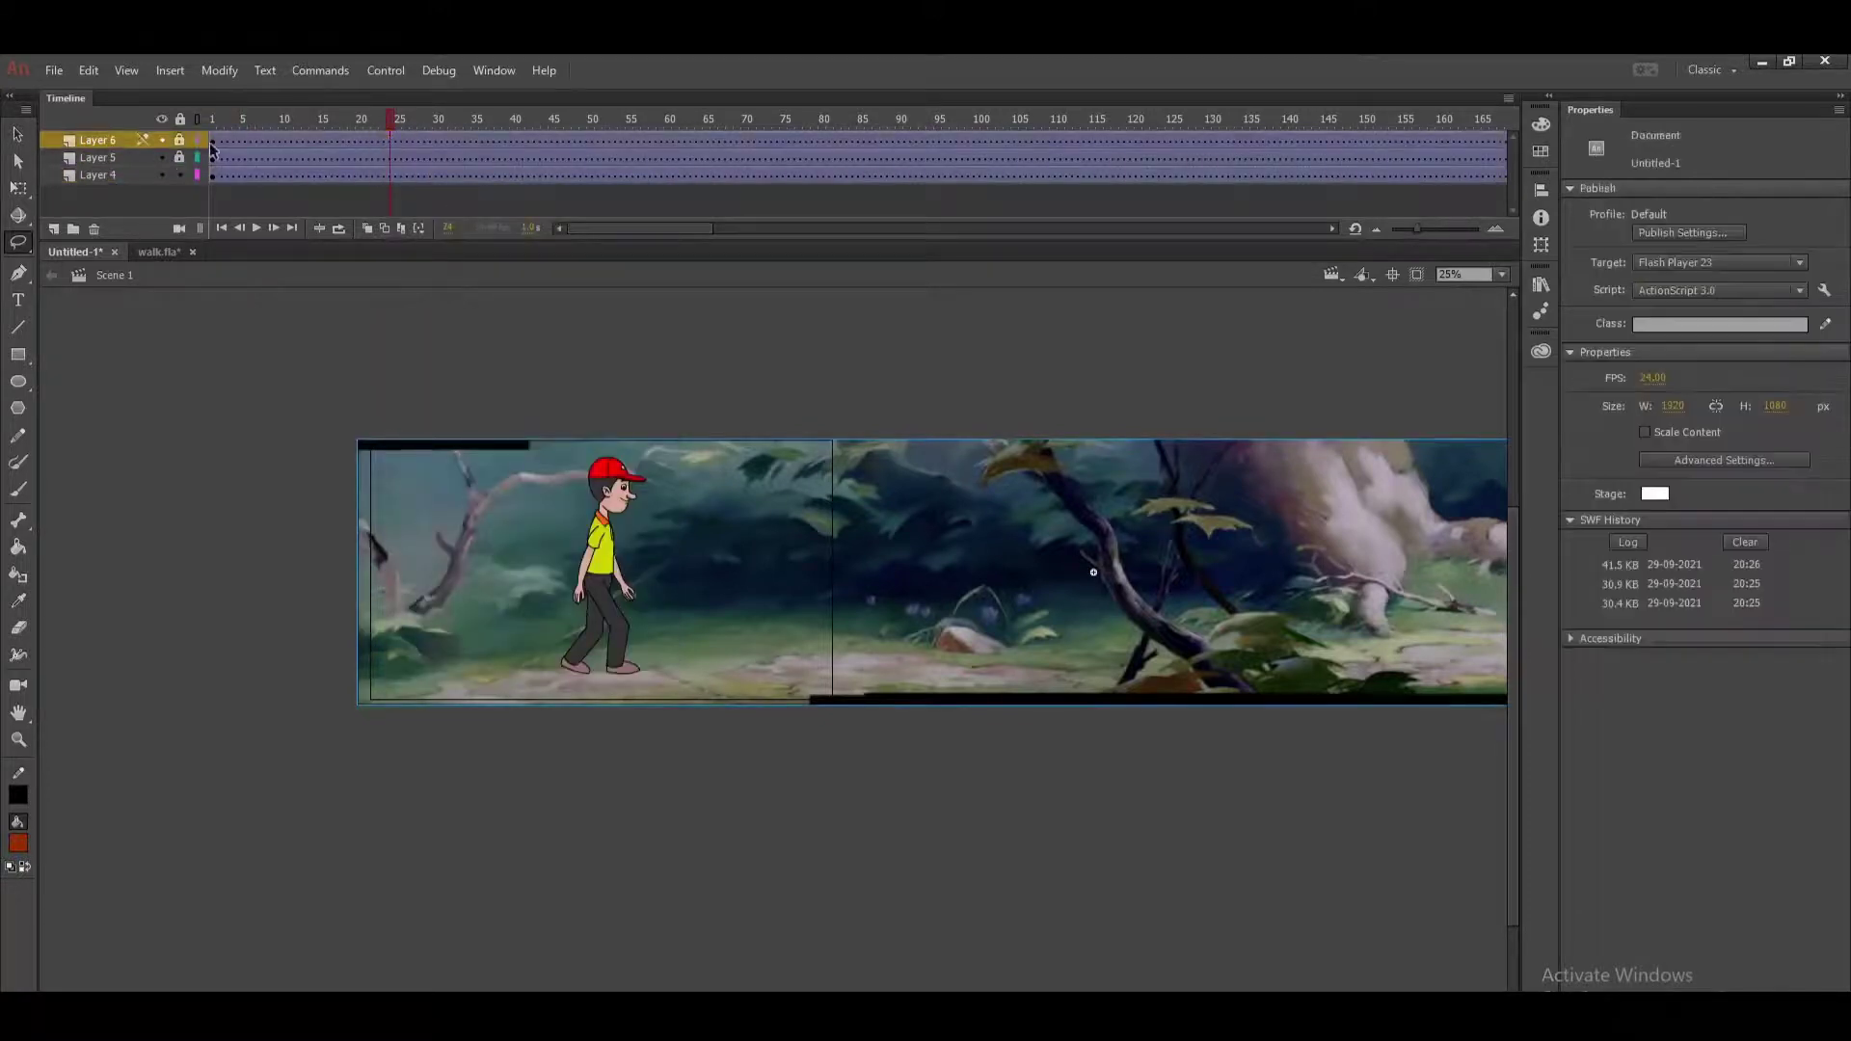
Hide the walking character's layer and remove its classic tween.
click(162, 159)
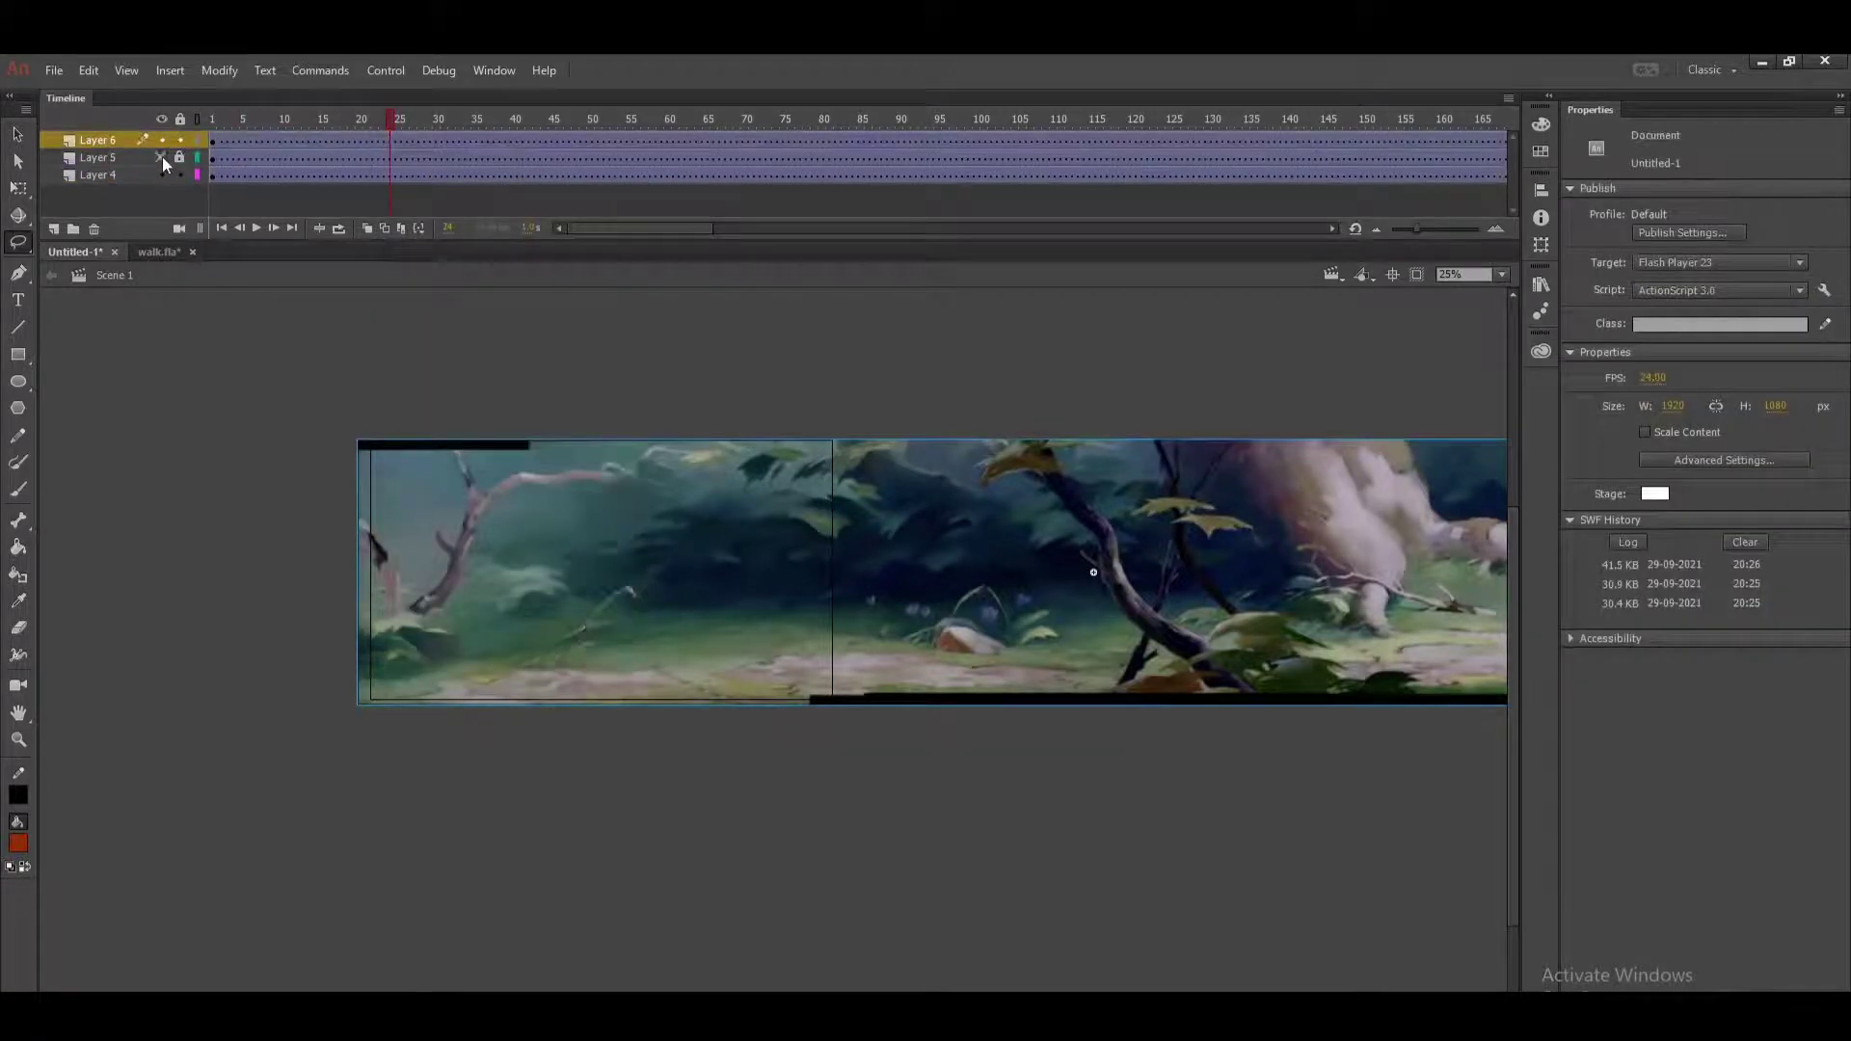
right_click(236, 162)
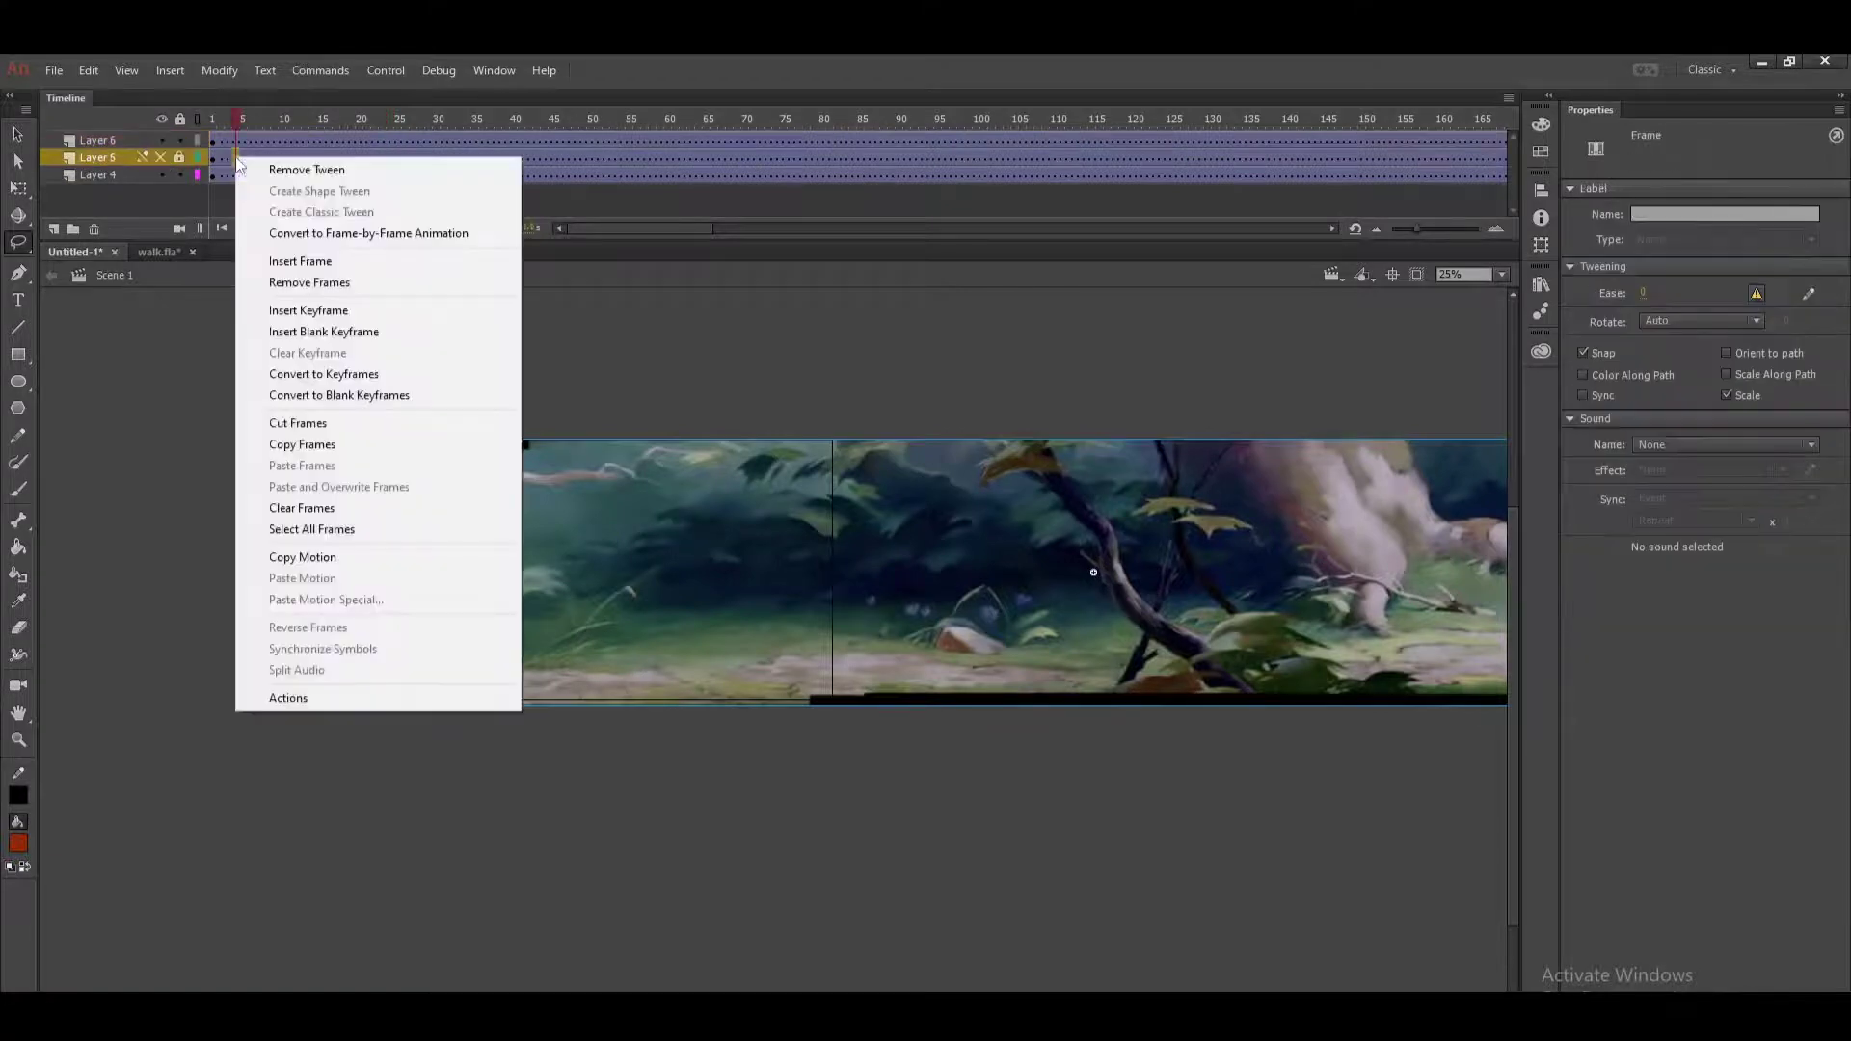
click(275, 169)
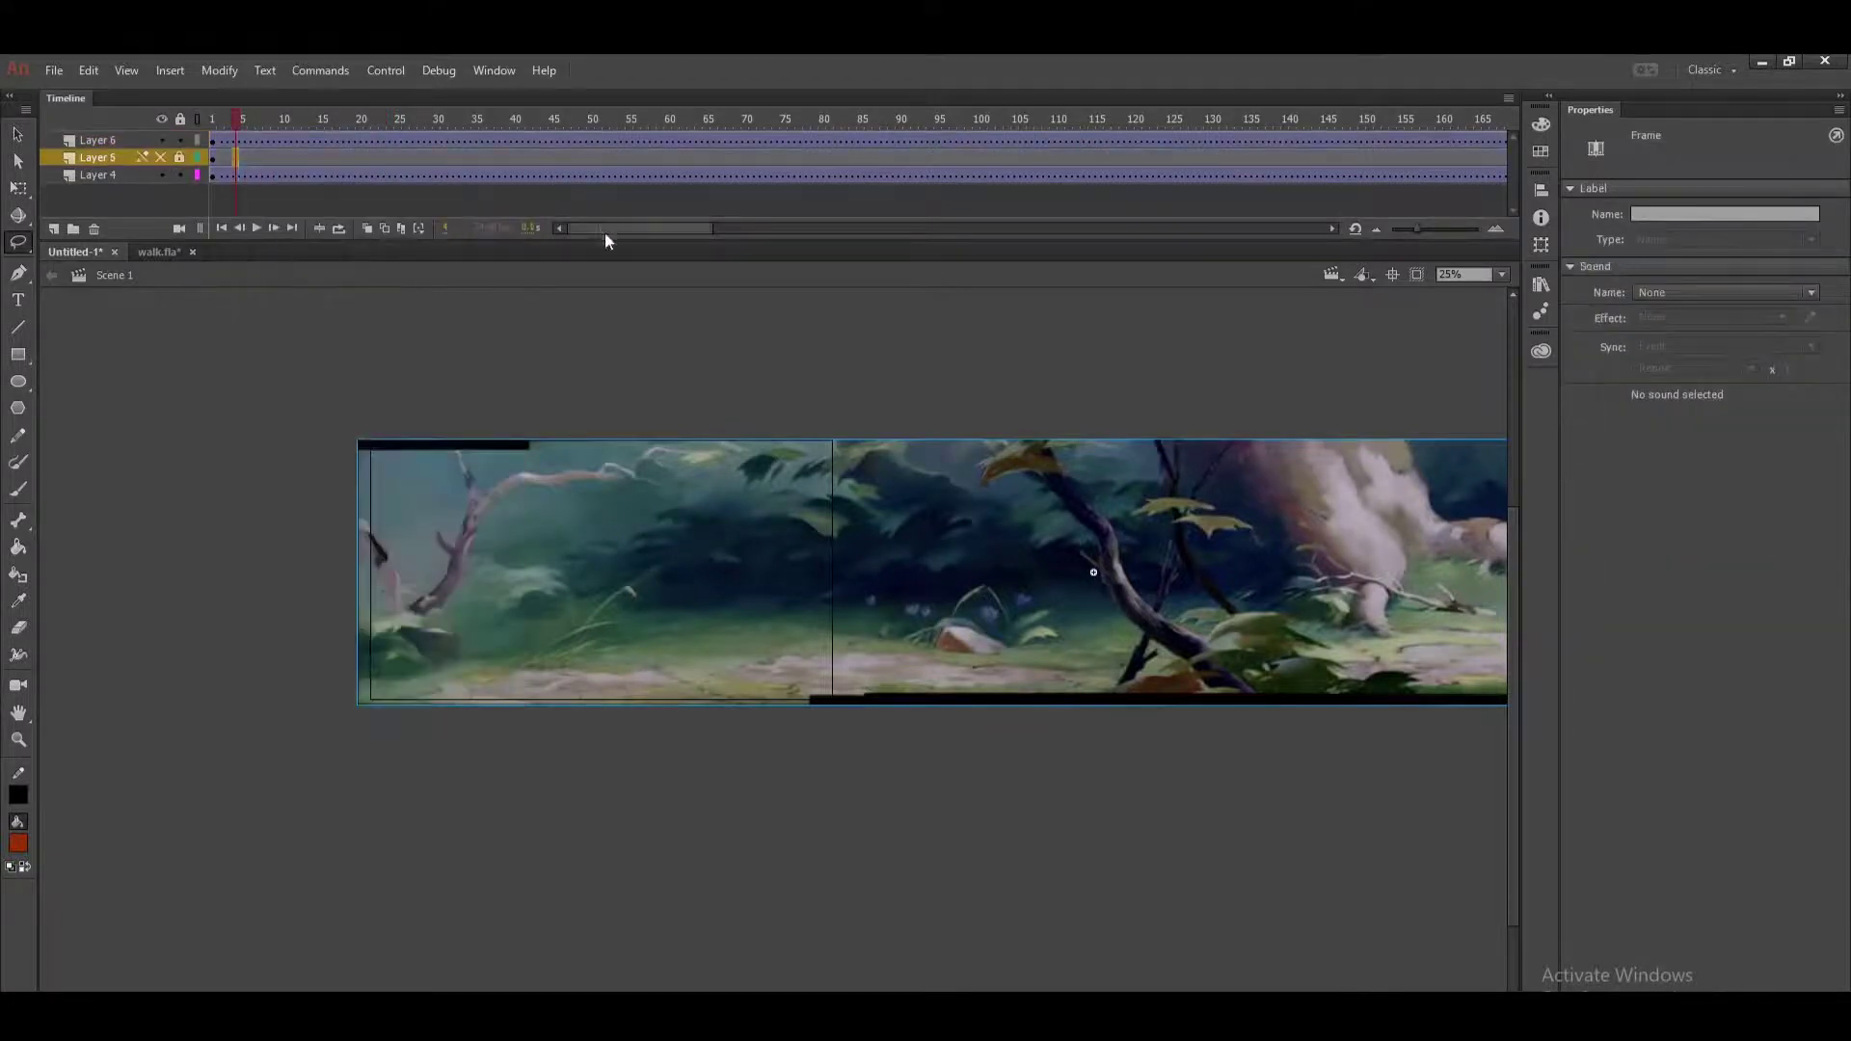
Insert keyframes at frame 200 on Layer 4 and Layer 6.
drag(612, 232, 904, 198)
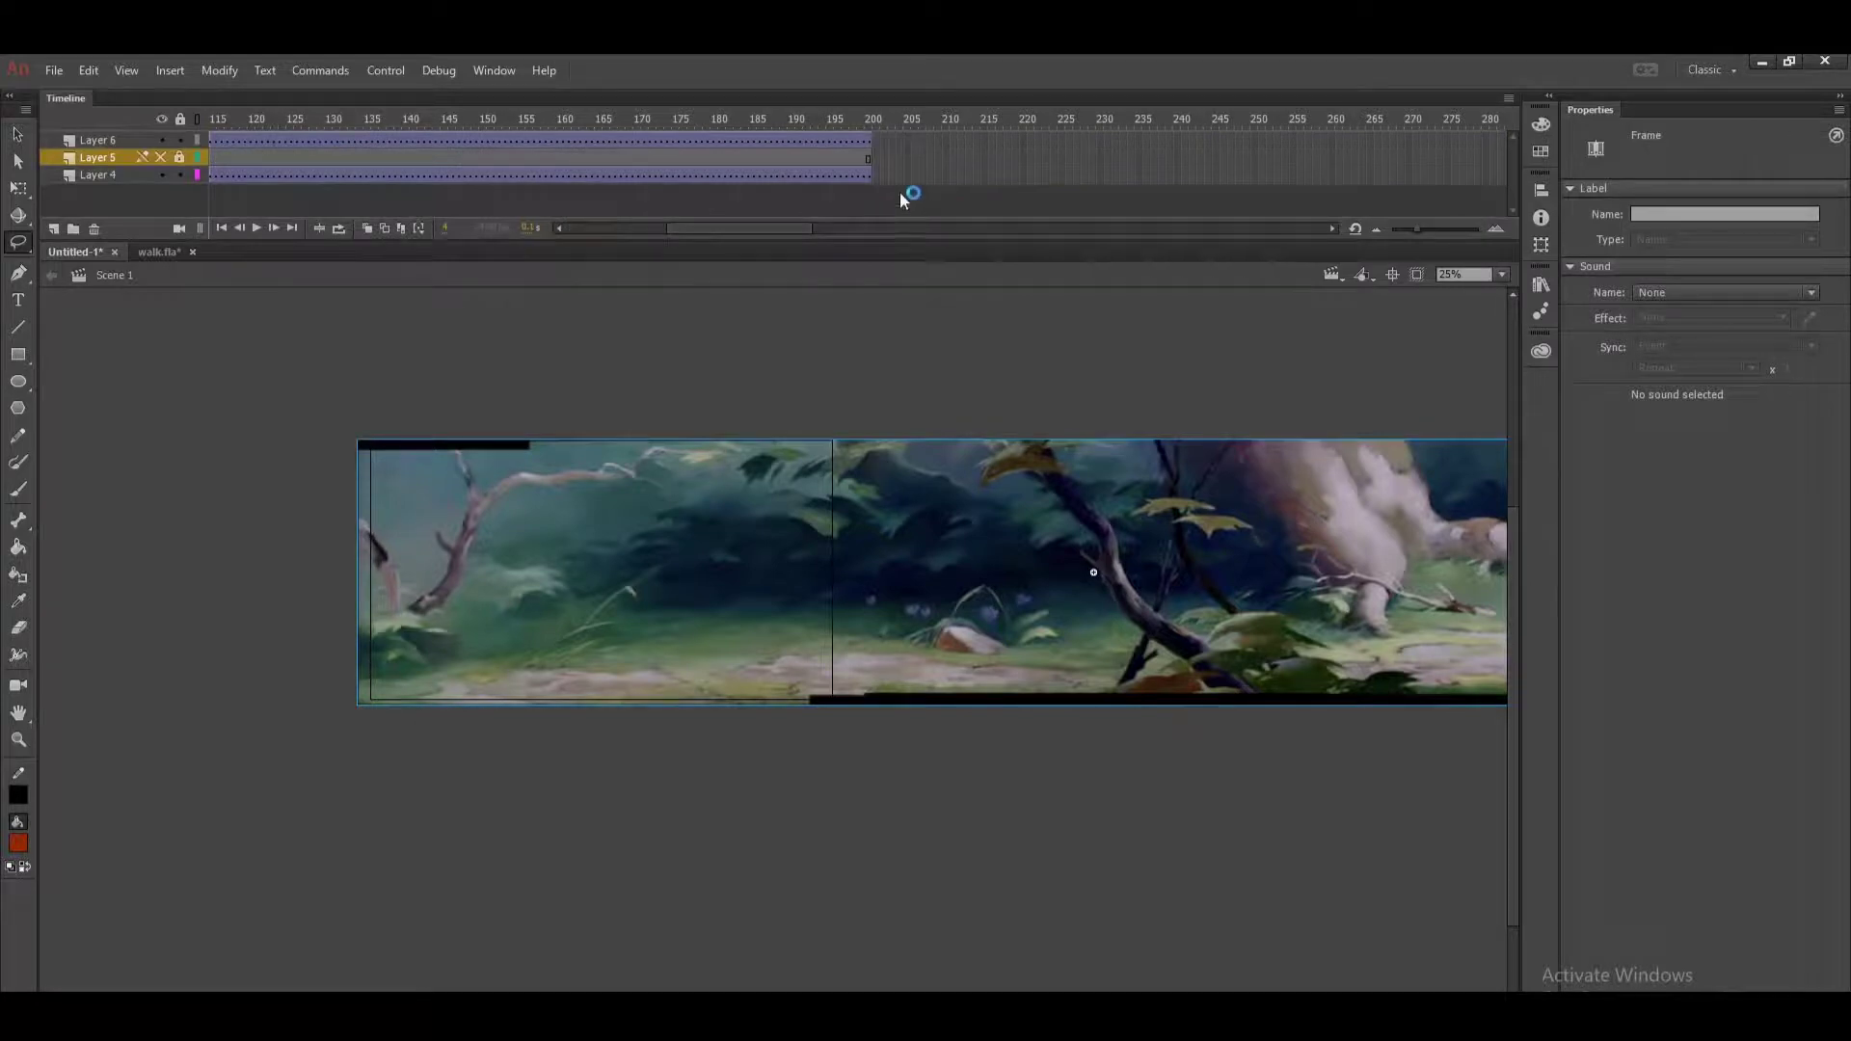
click(868, 175)
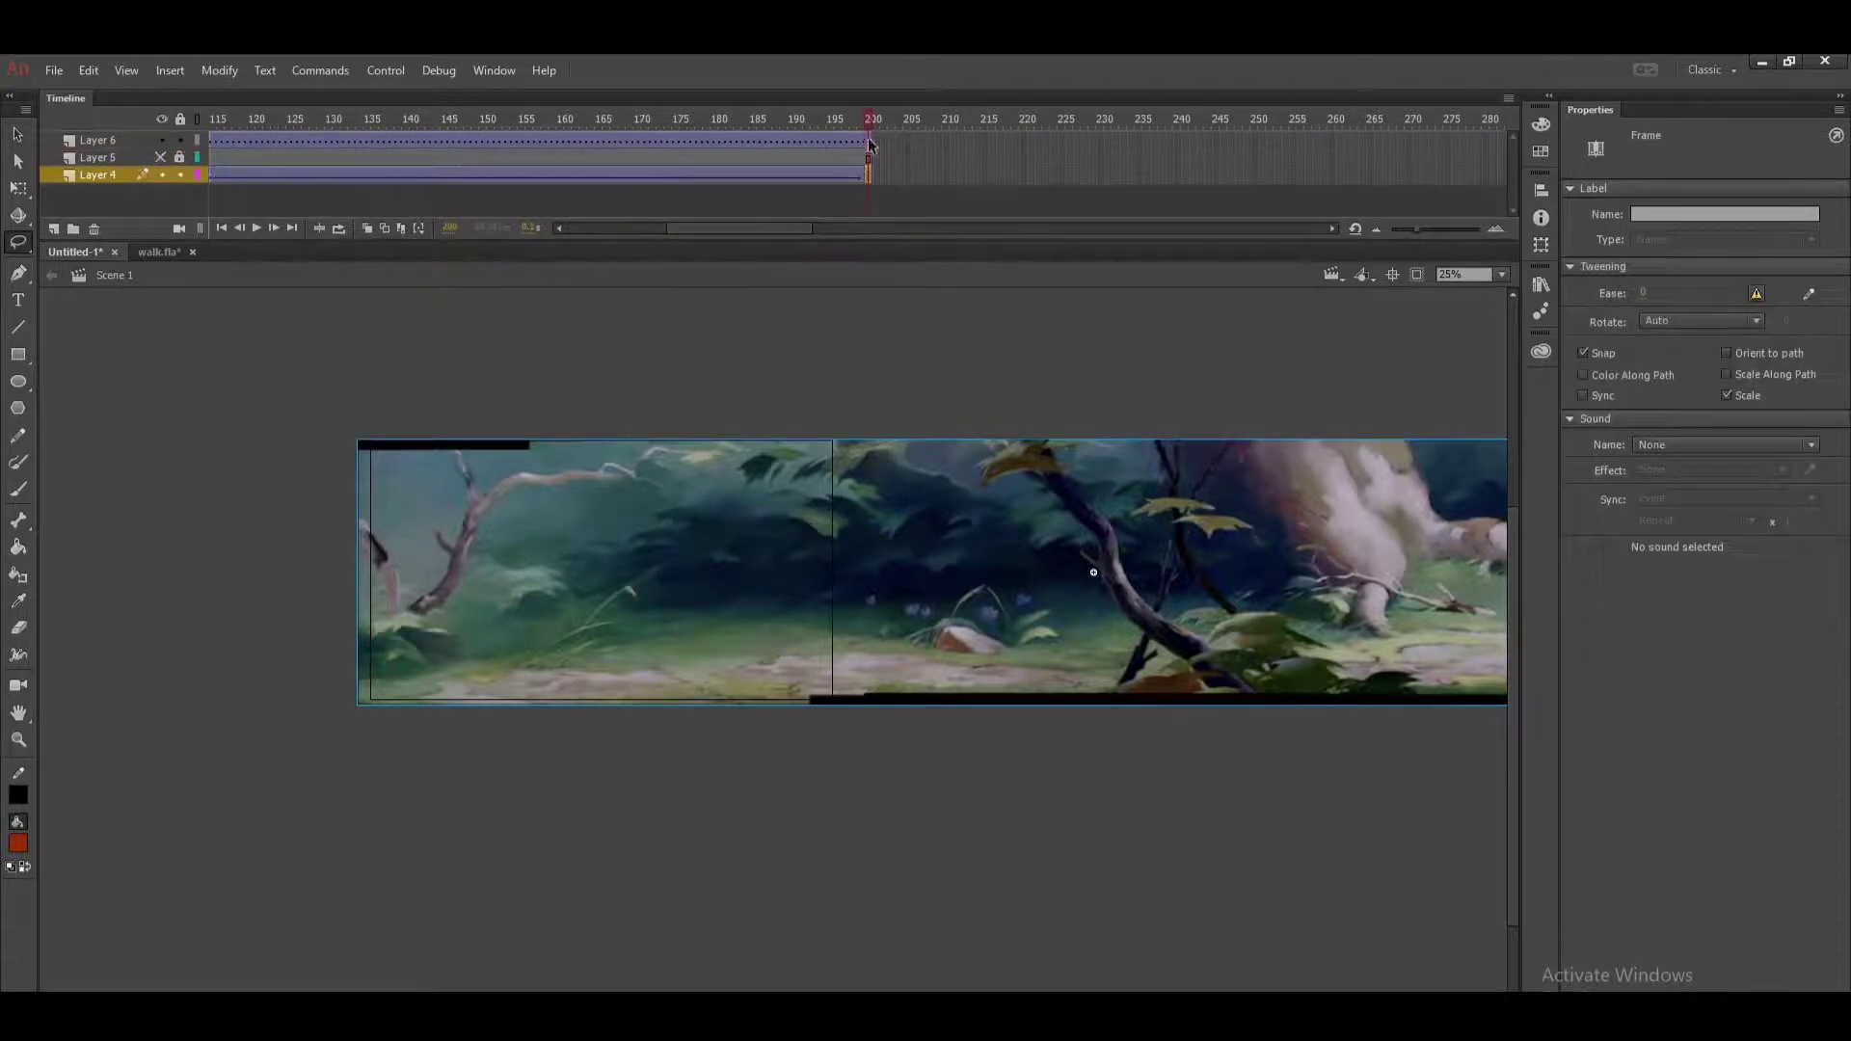
click(870, 140)
key(F6)
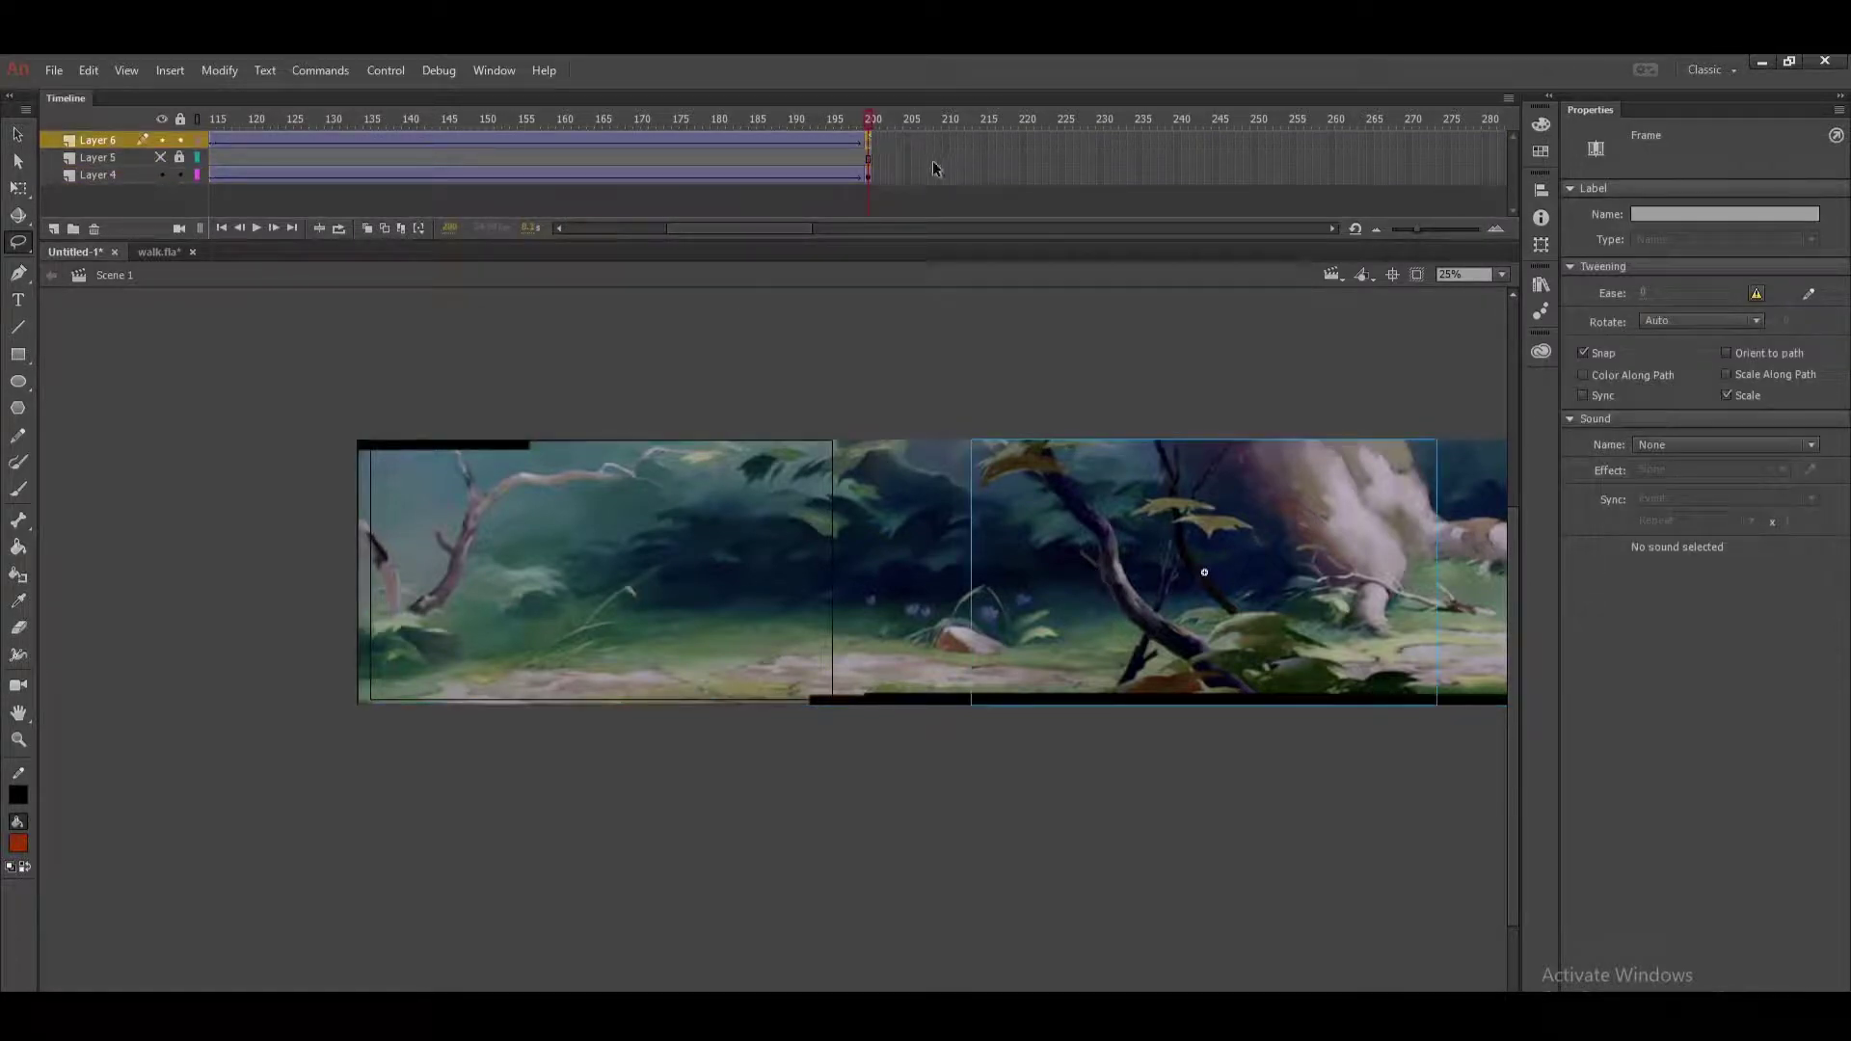
Move the forest background and the branch cutout together at frame 200 until the picture's far end lines up with the stage's right edge.
click(870, 176)
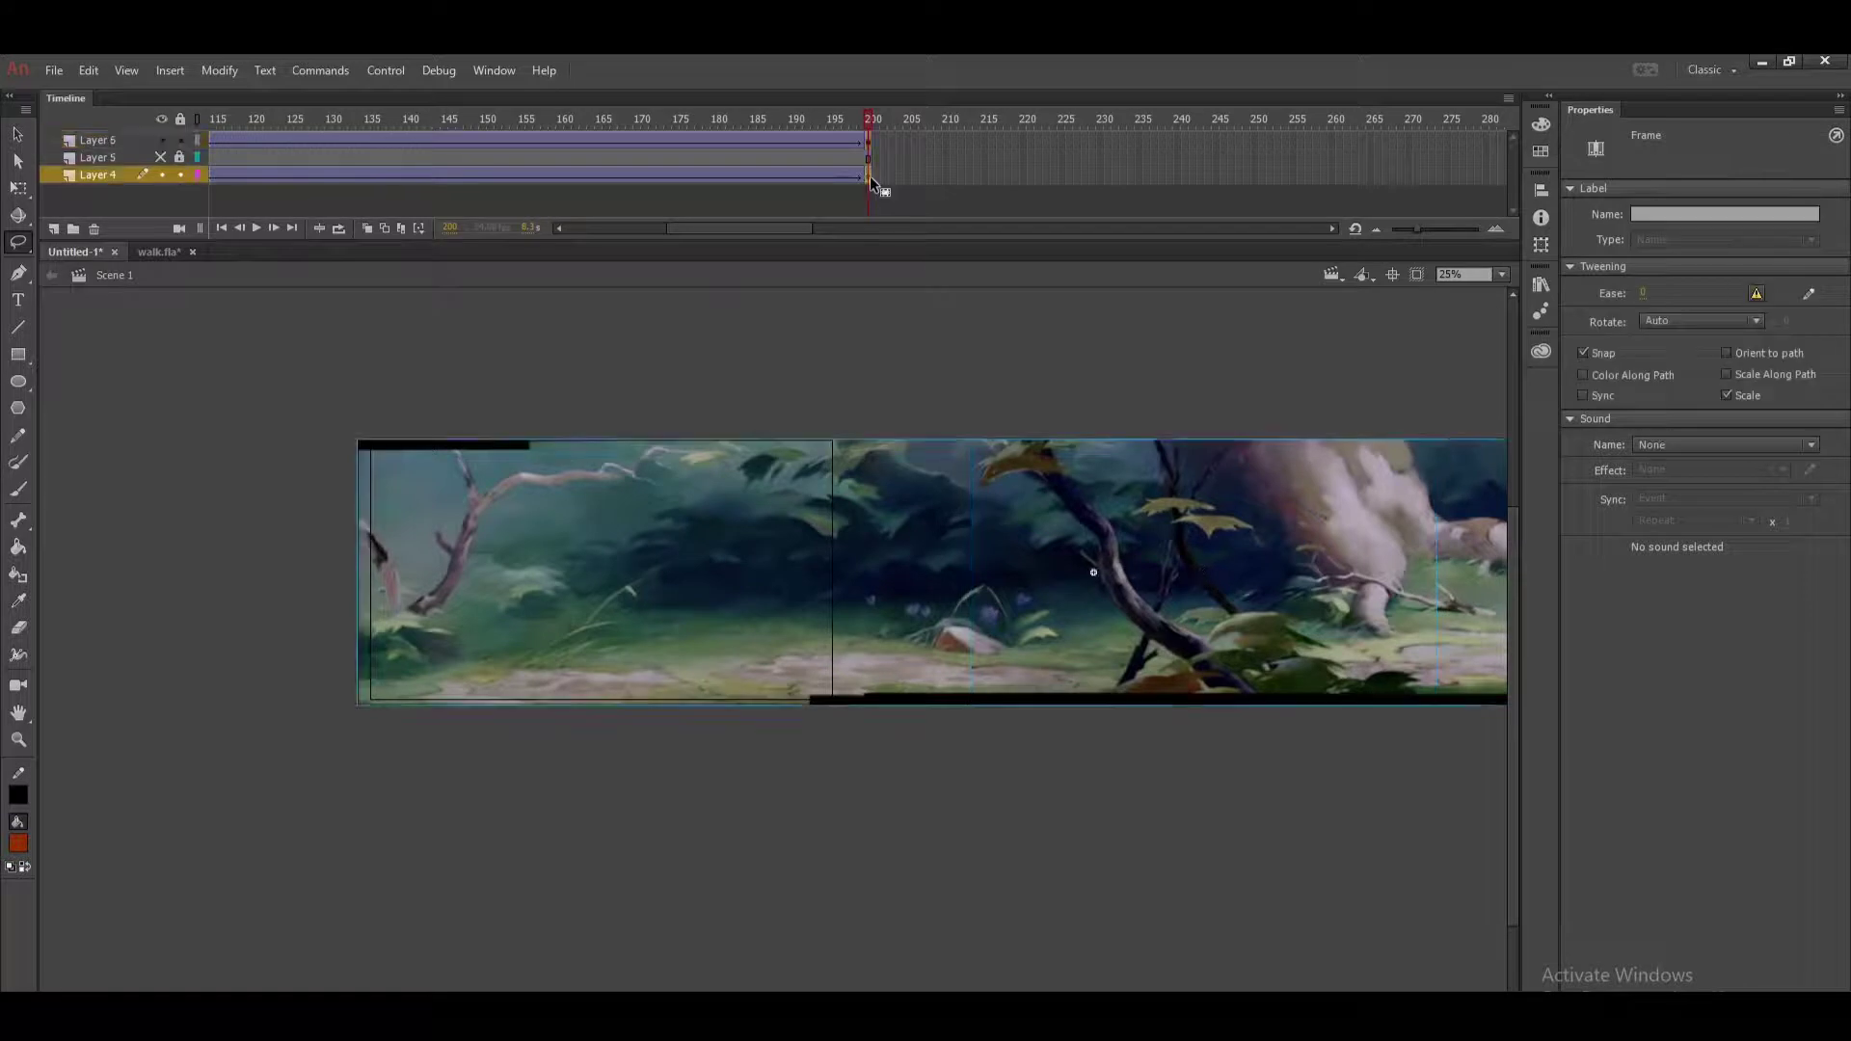
click(1271, 661)
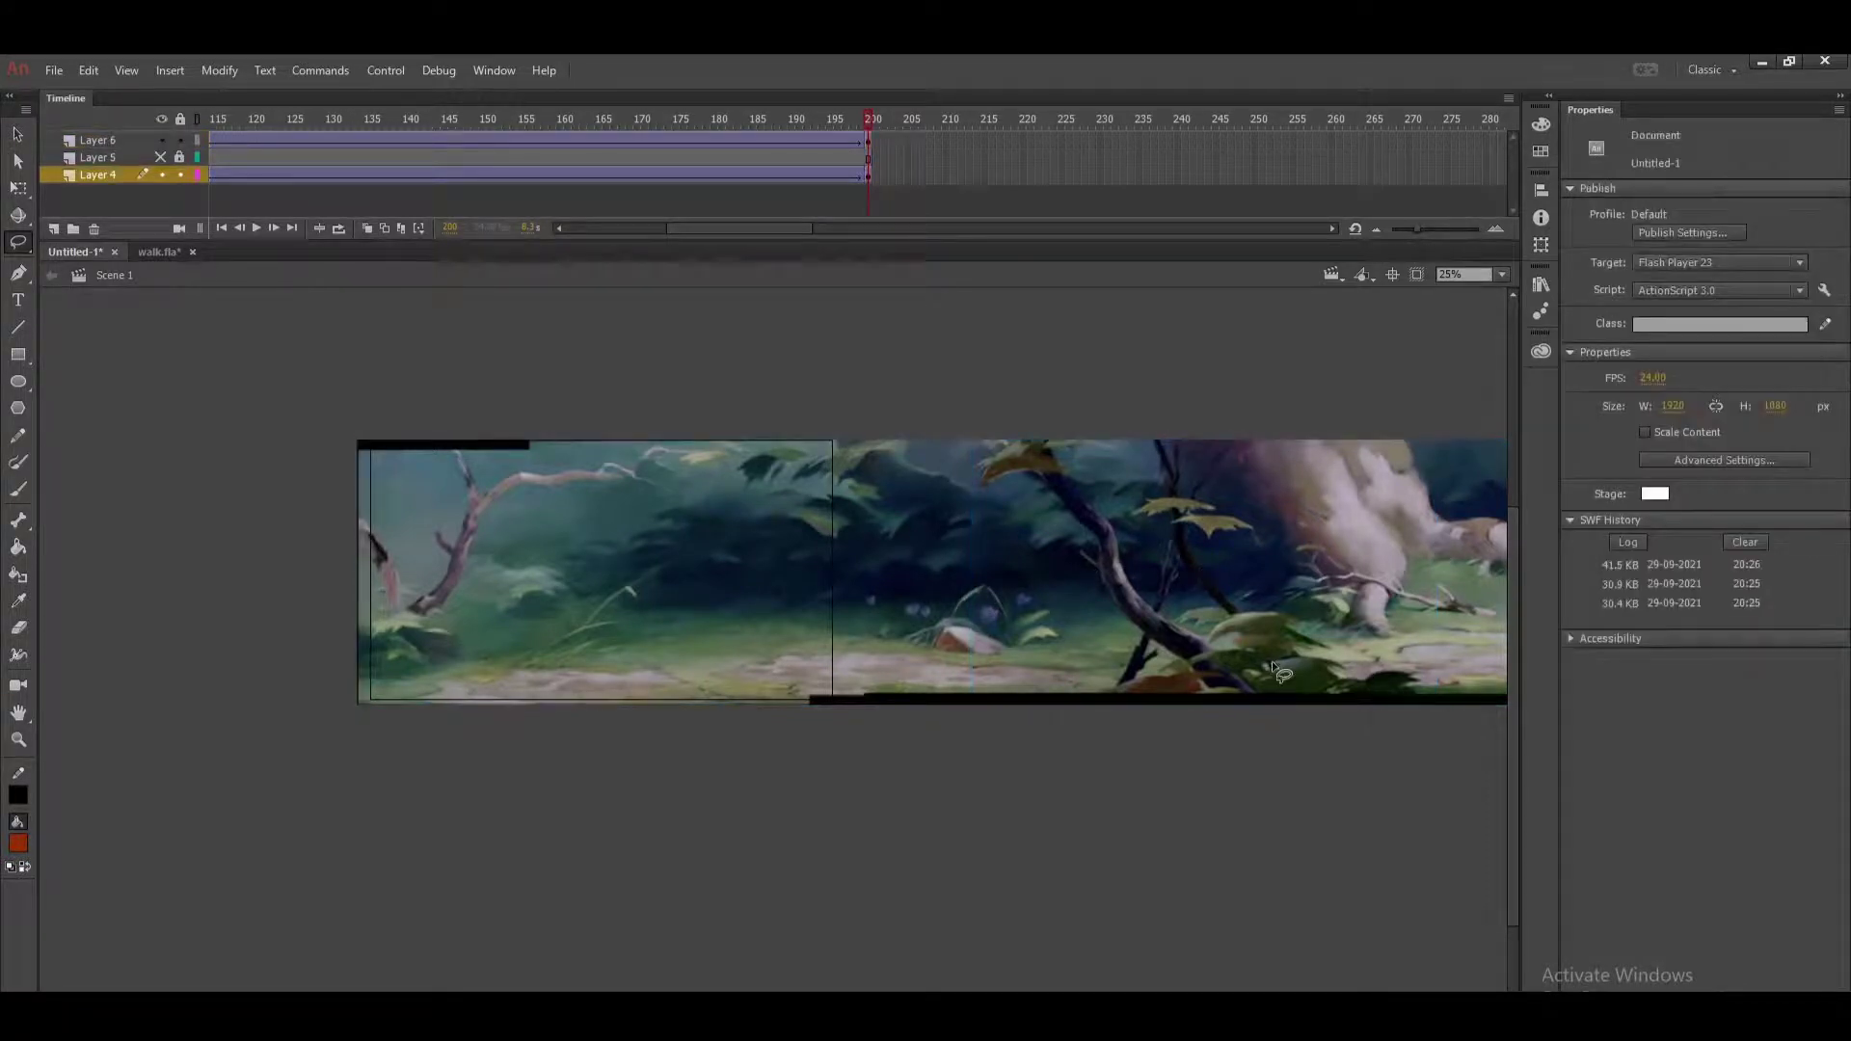
click(1215, 663)
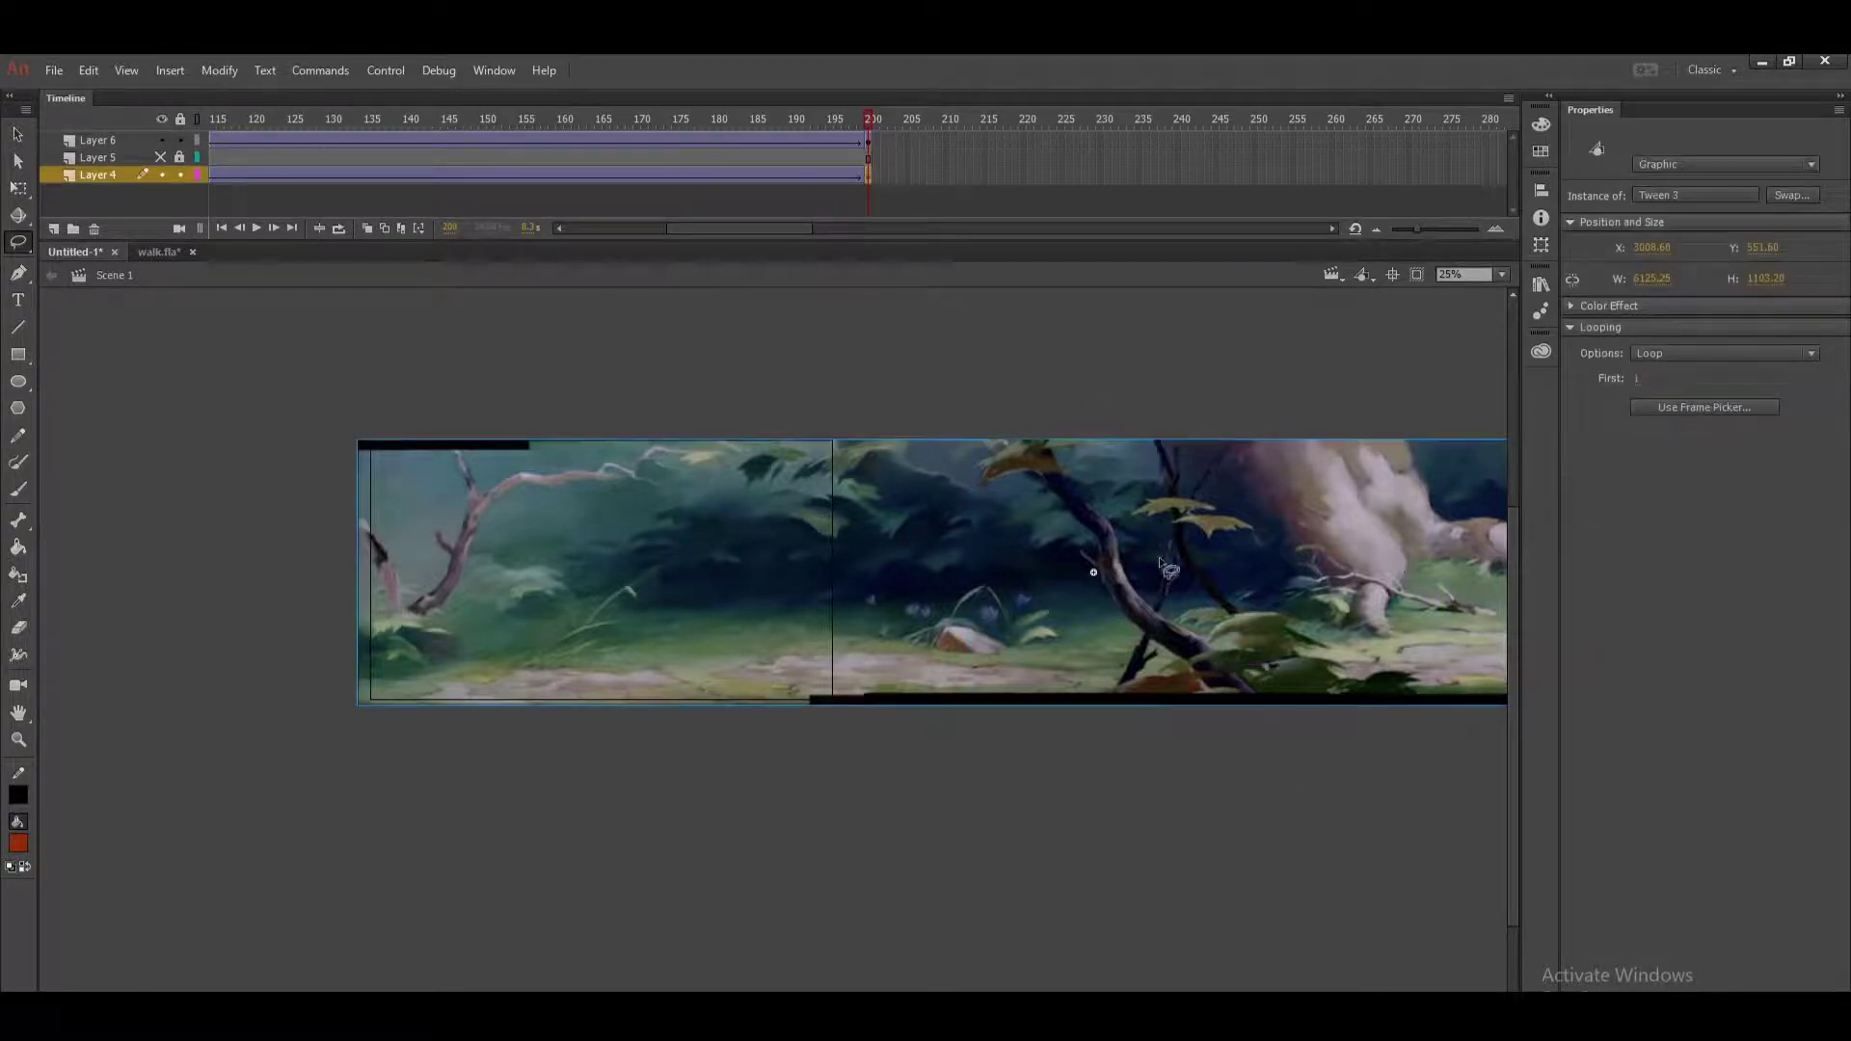
key(ctrl+a)
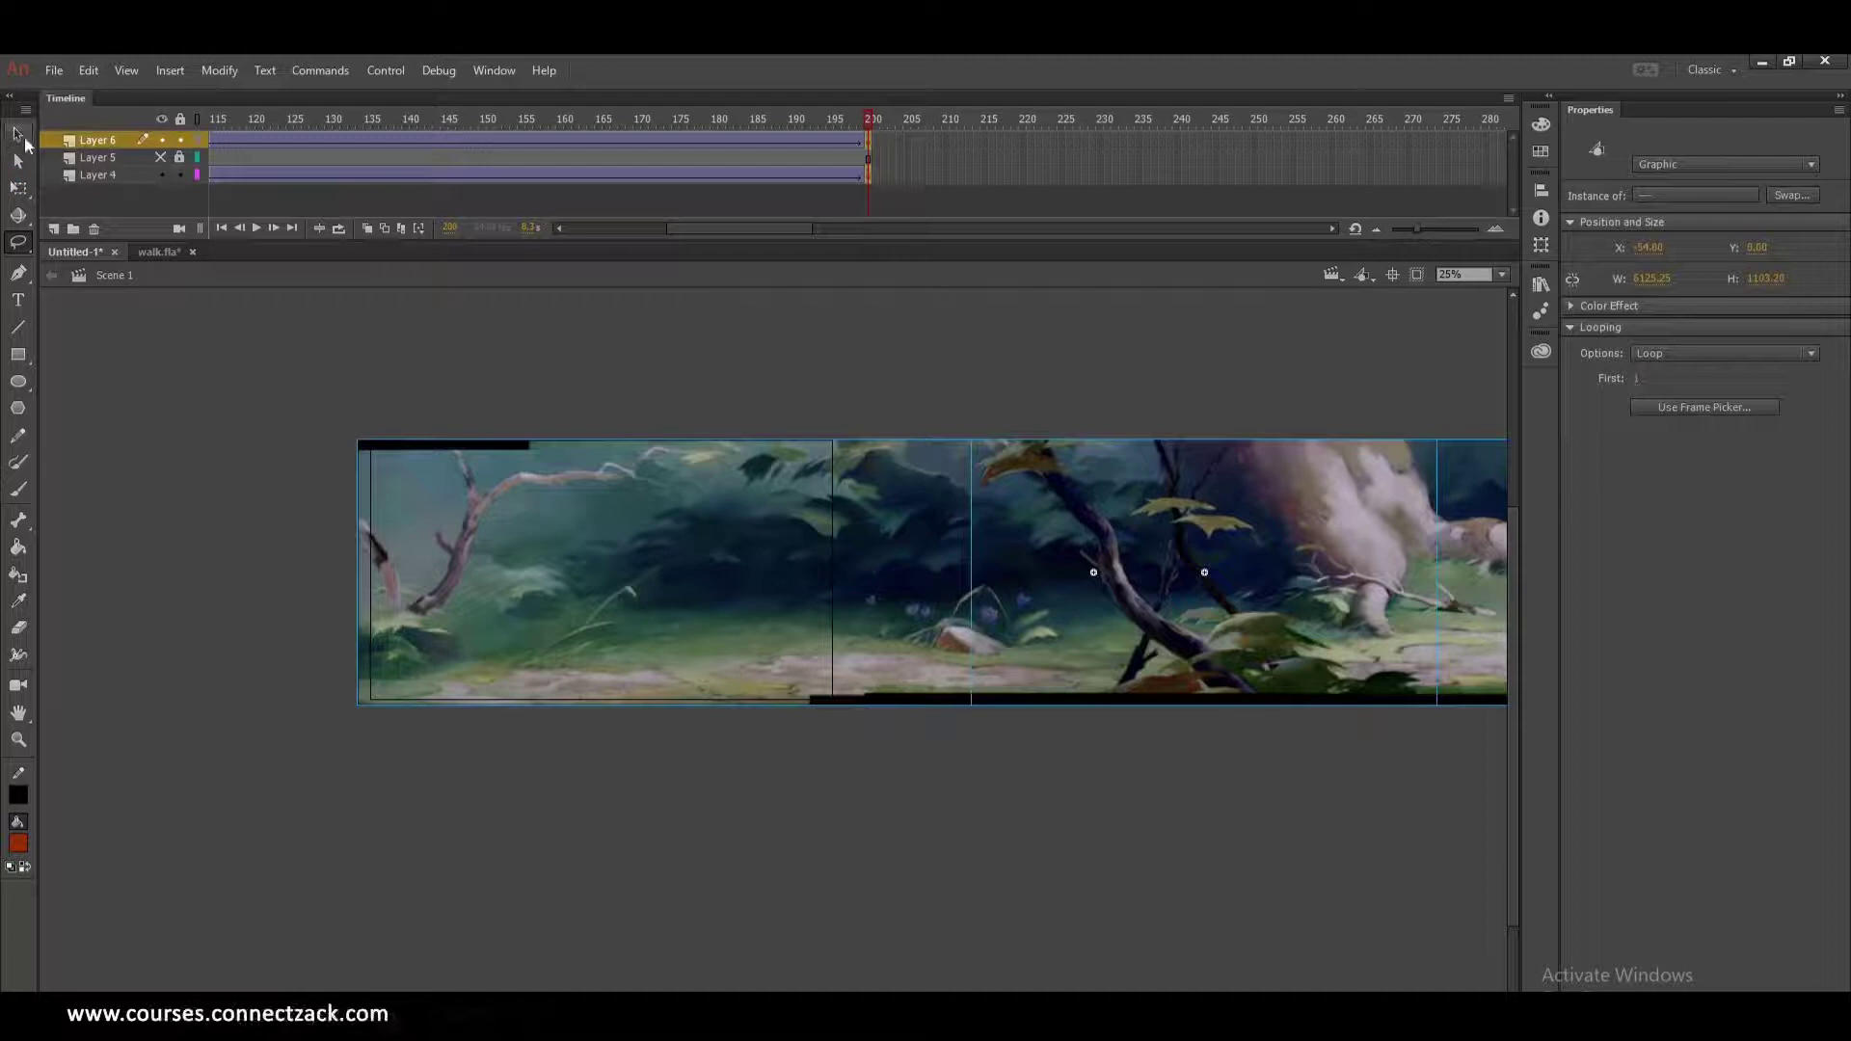
click(19, 135)
drag(1271, 659, 267, 643)
click(998, 604)
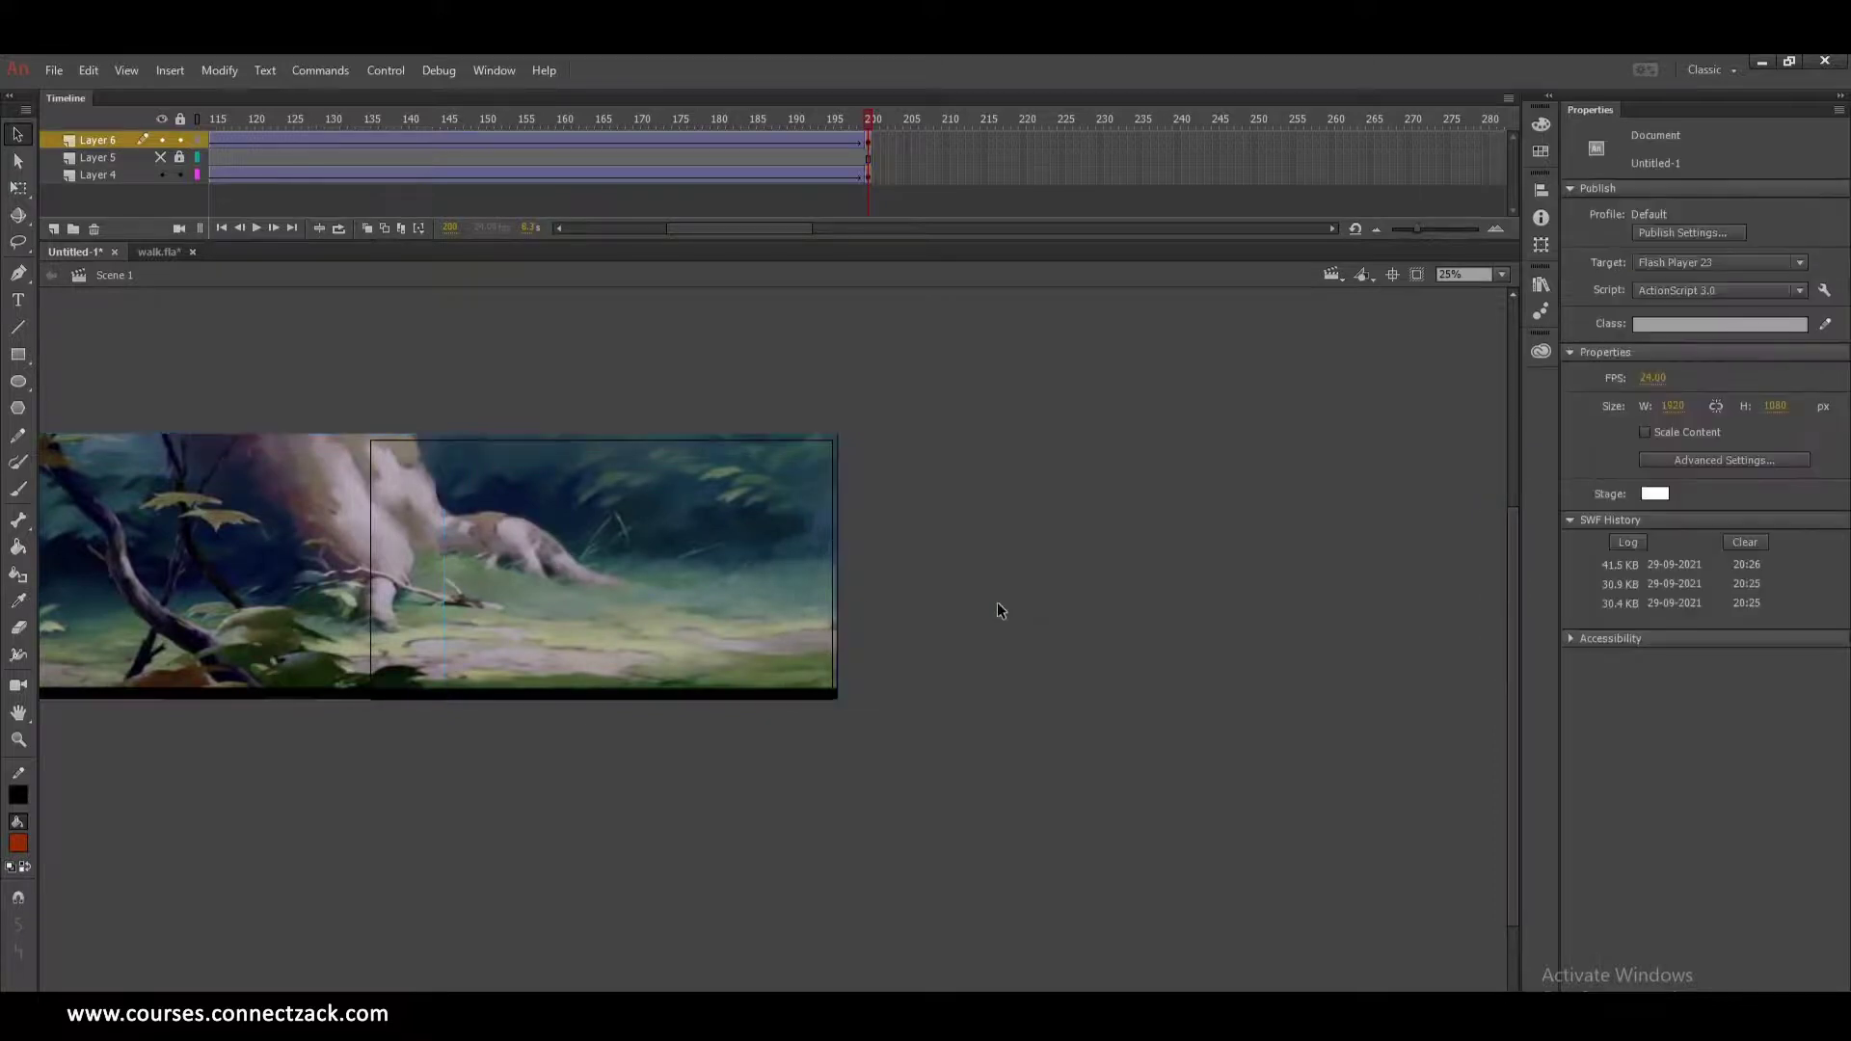
Play the forest camera move, show Layer 5 again, and preview the walking character on the timeline and in a test movie.
key(Return)
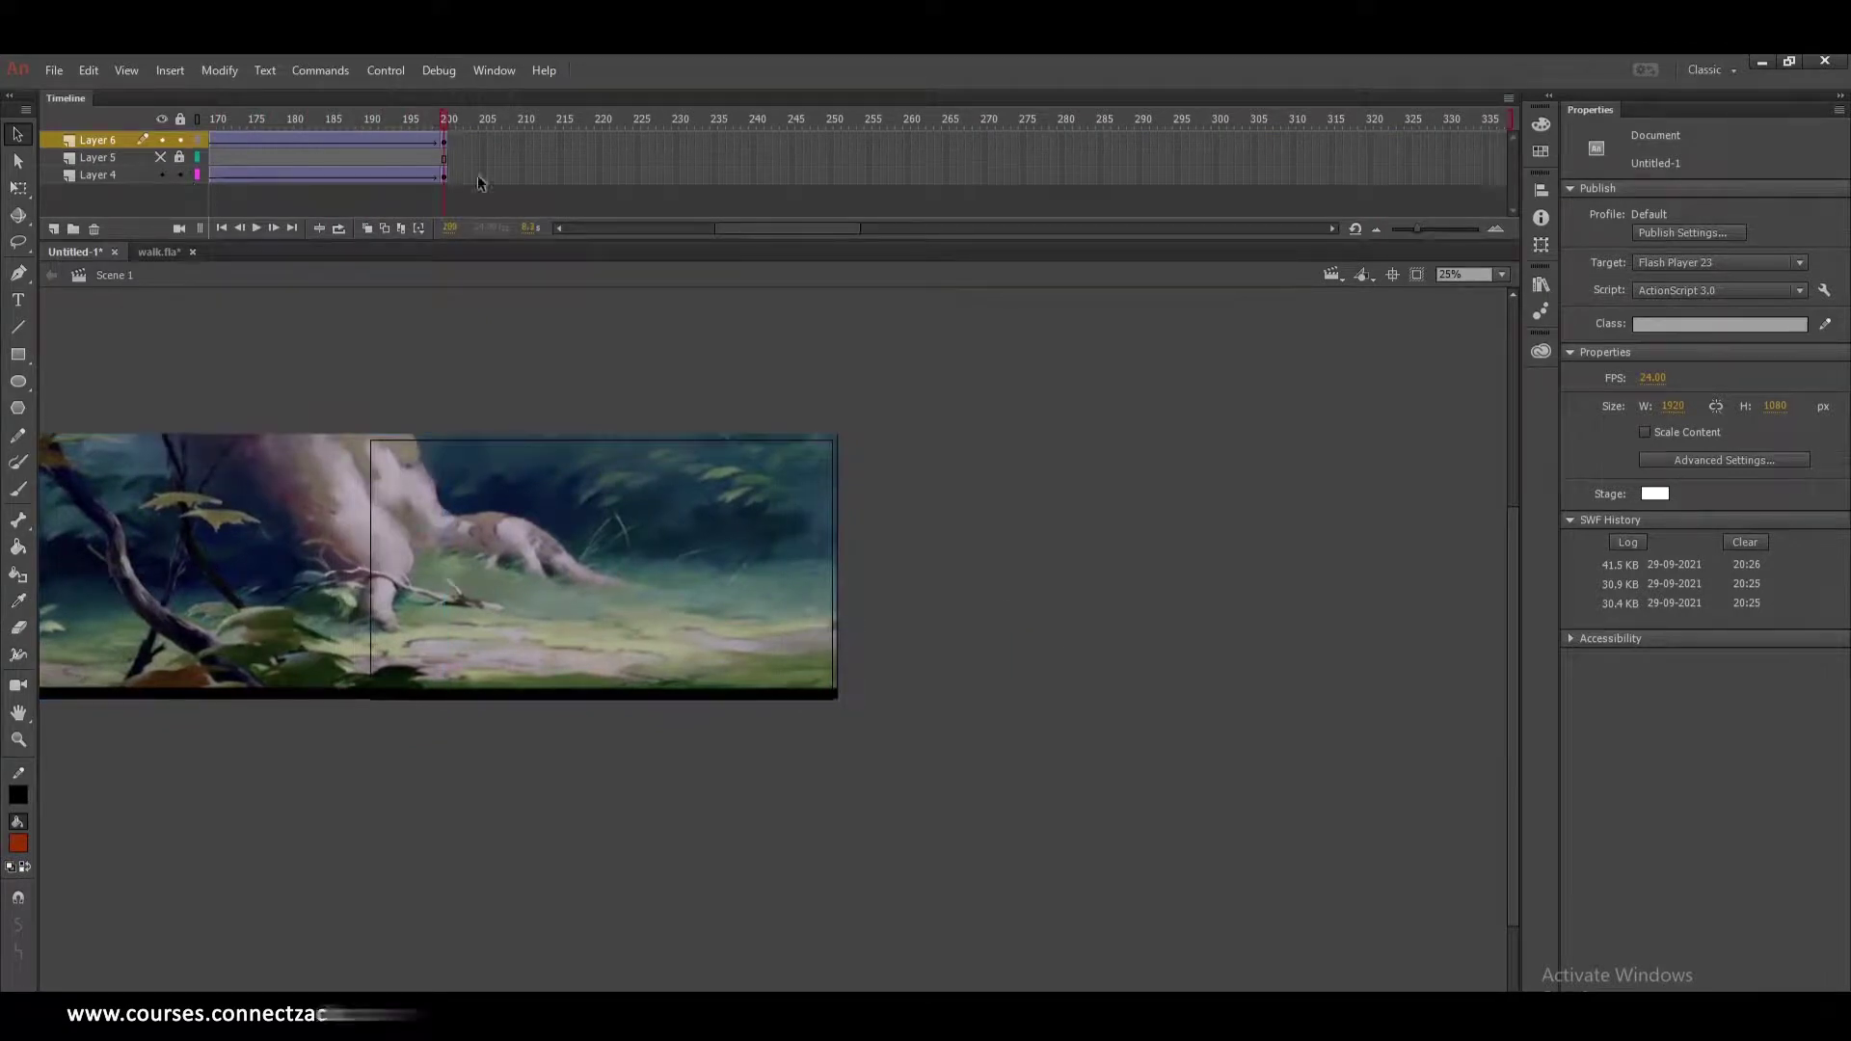
click(160, 156)
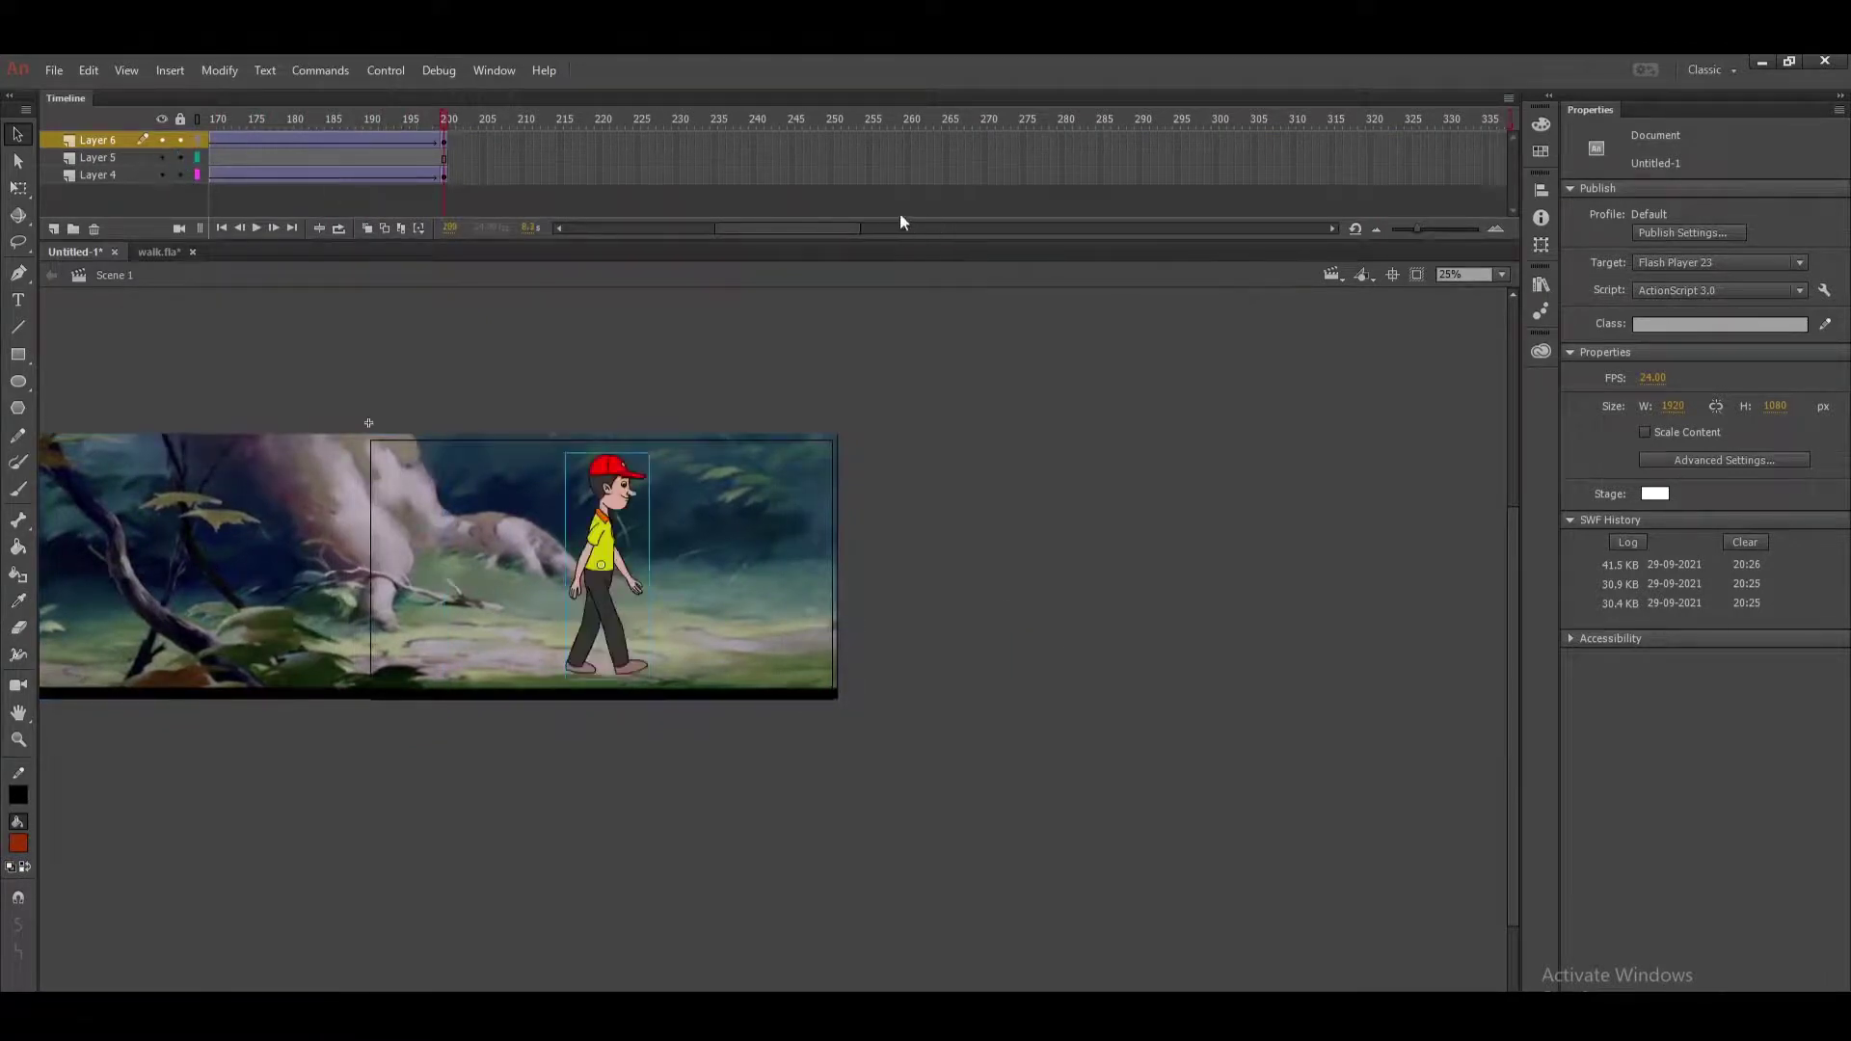
key(Return)
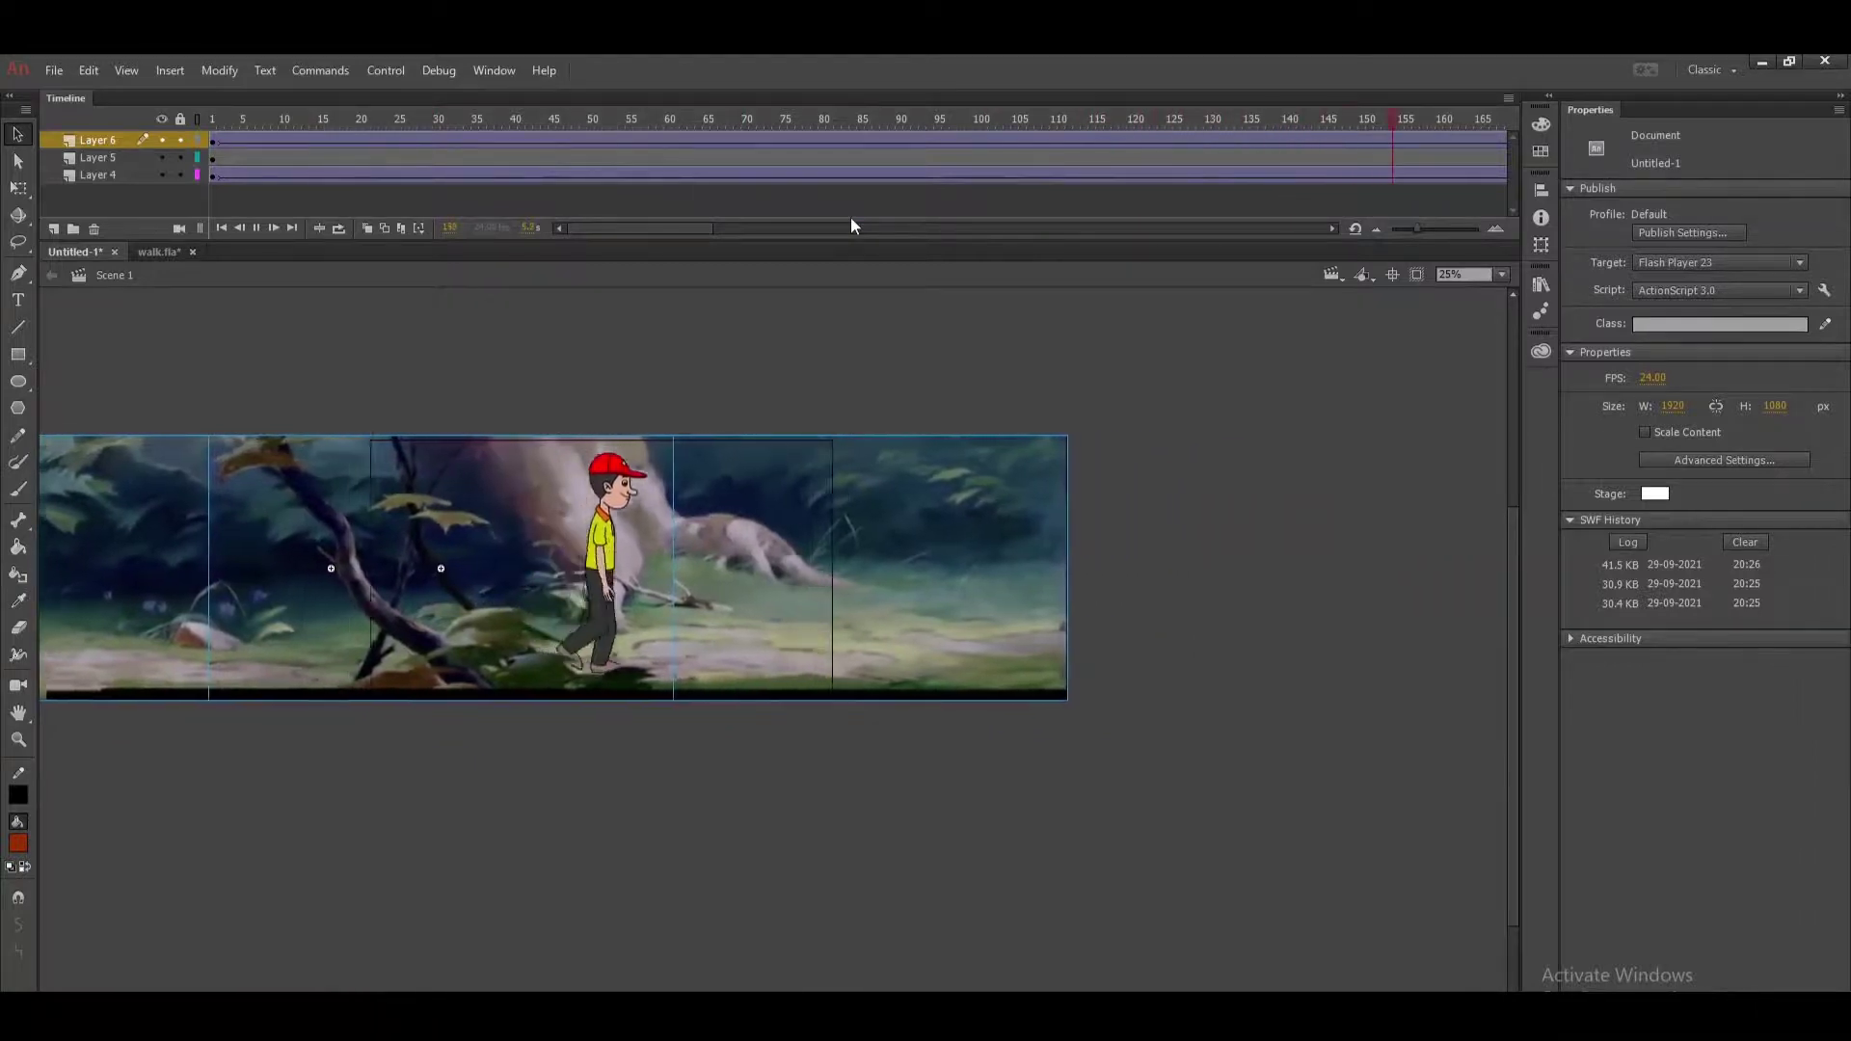
key(ctrl+Return)
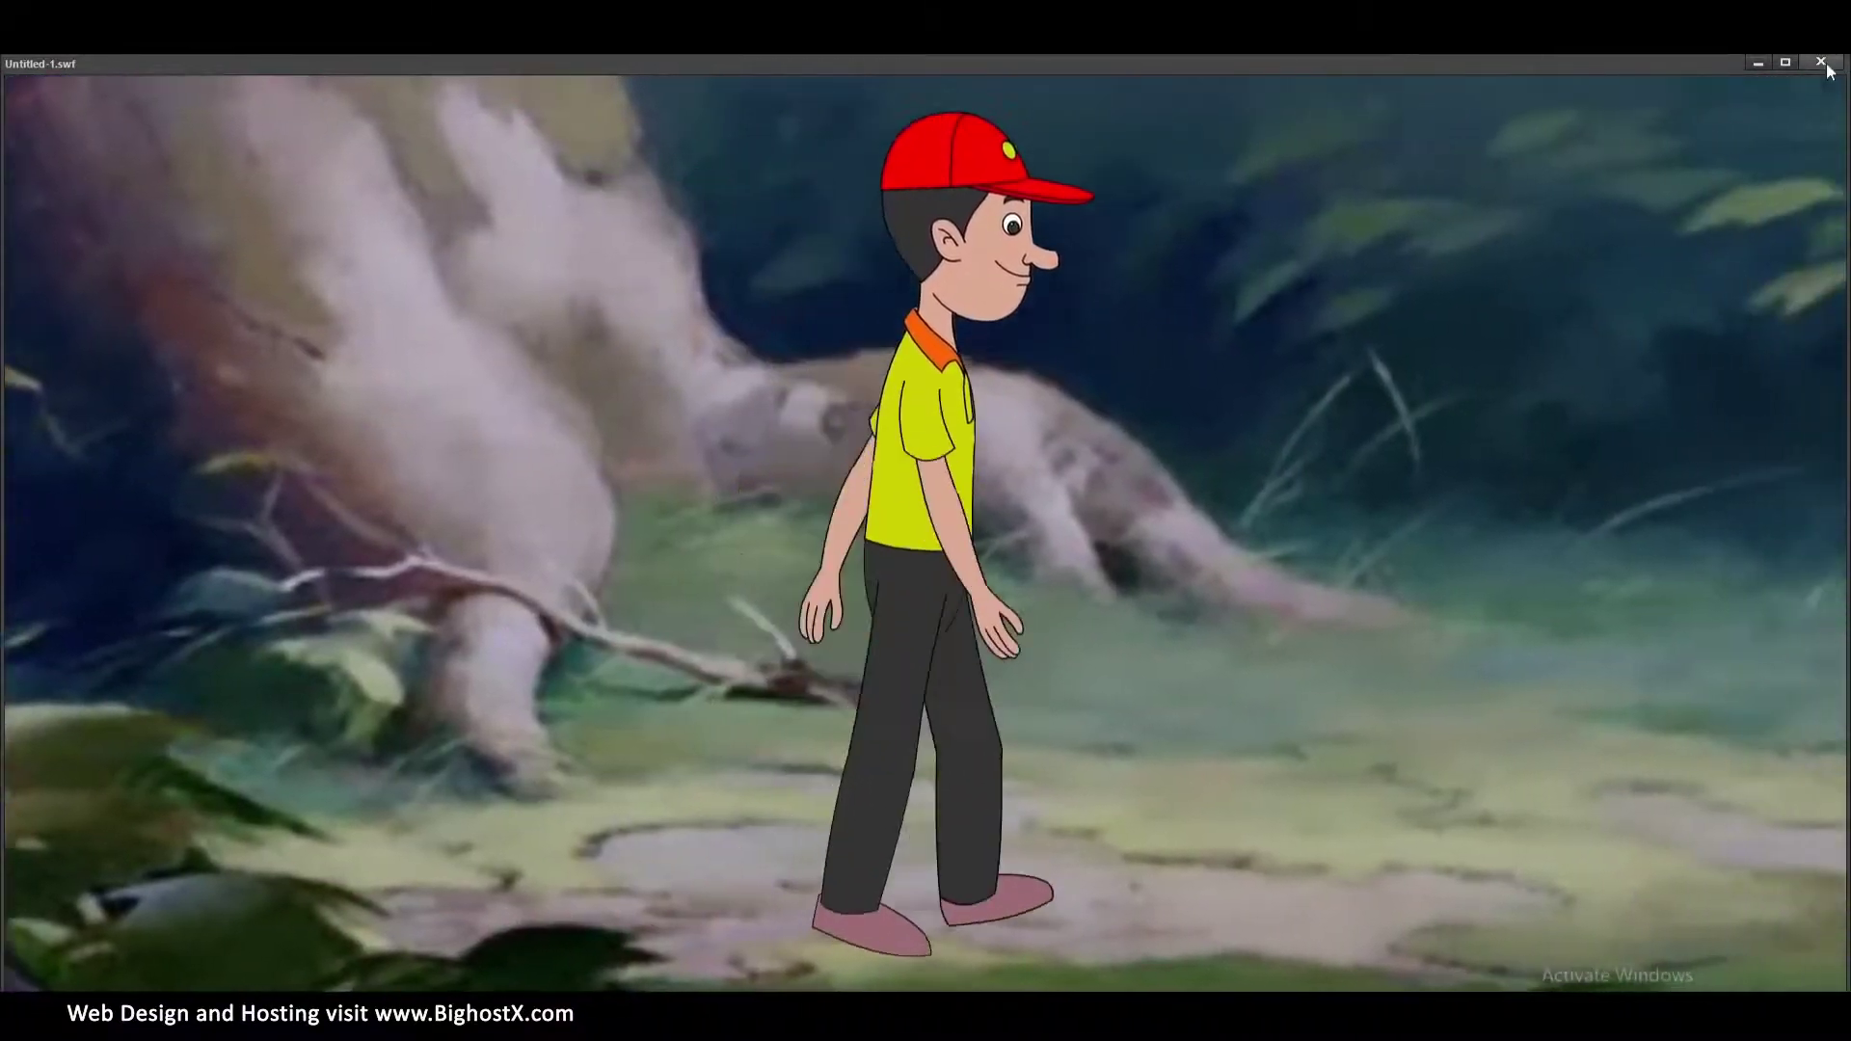
click(1823, 64)
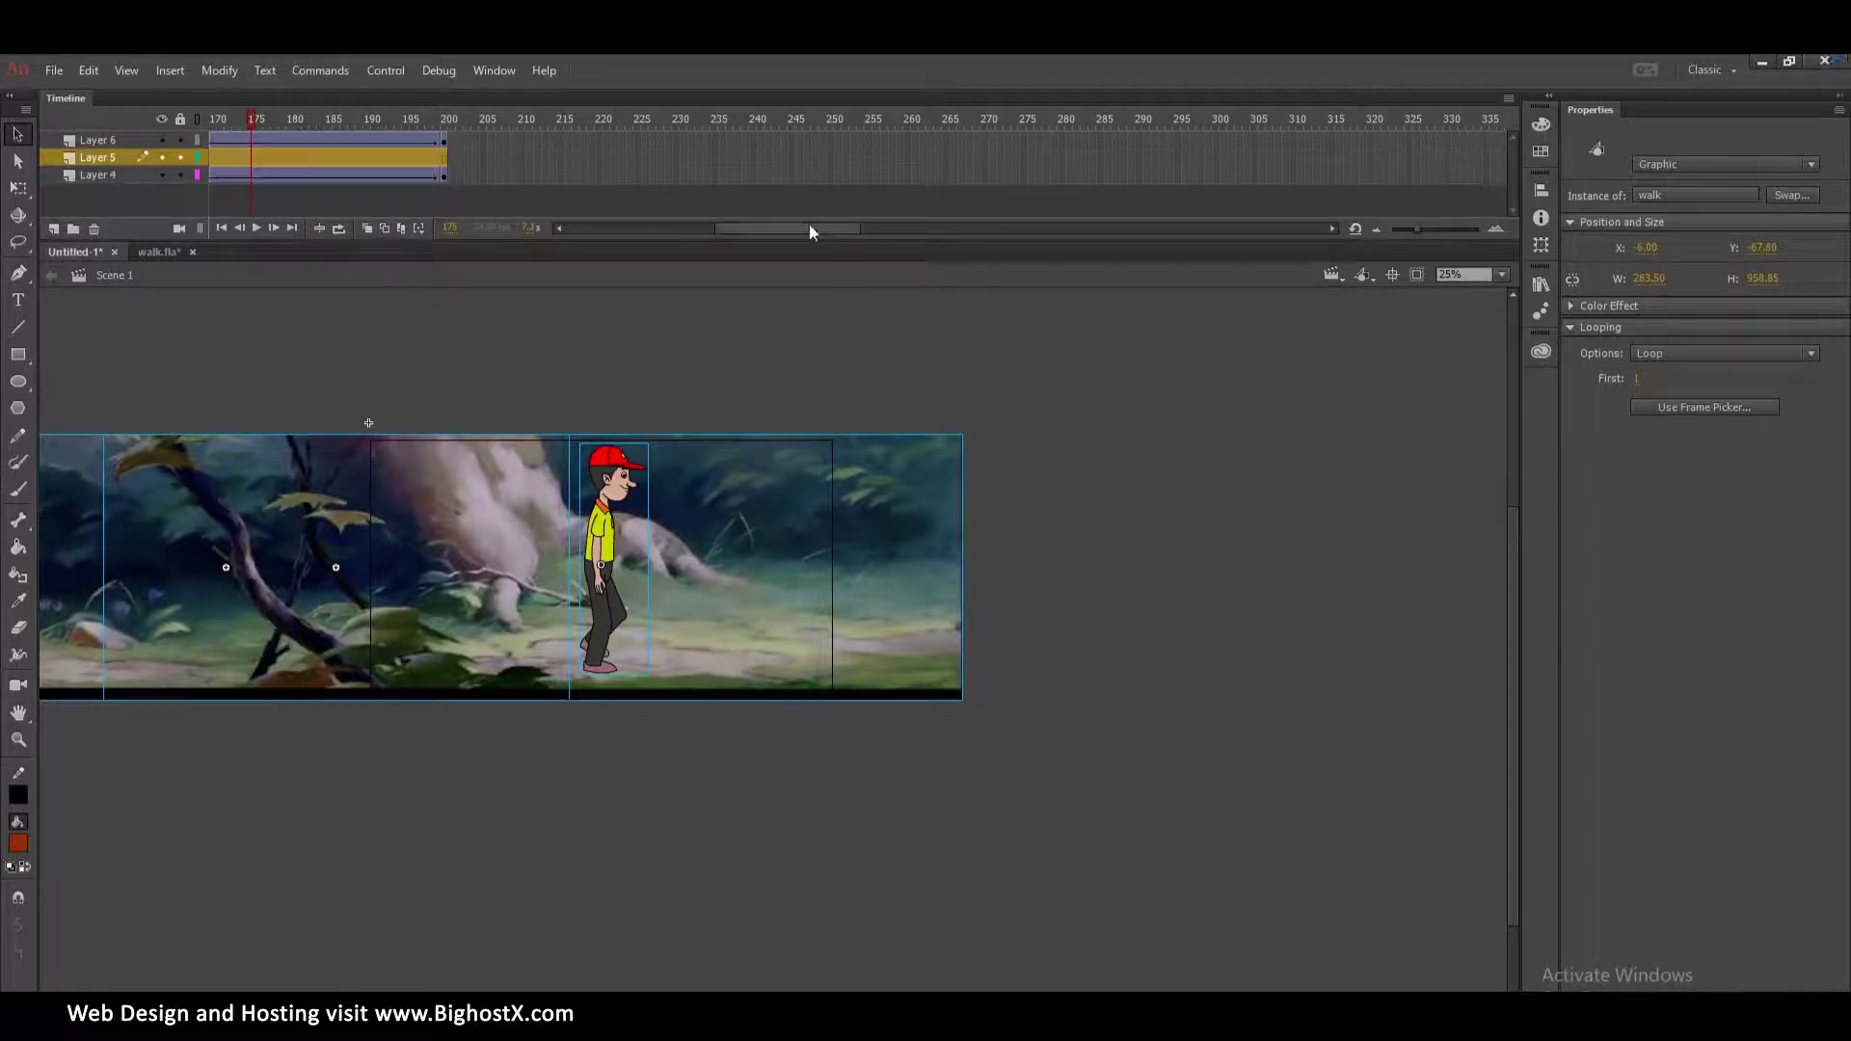
Shorten the animation by removing about frames 86 to 134 from all three layers, and run the test movie.
drag(808, 229, 727, 231)
drag(825, 158, 453, 139)
right_click(482, 135)
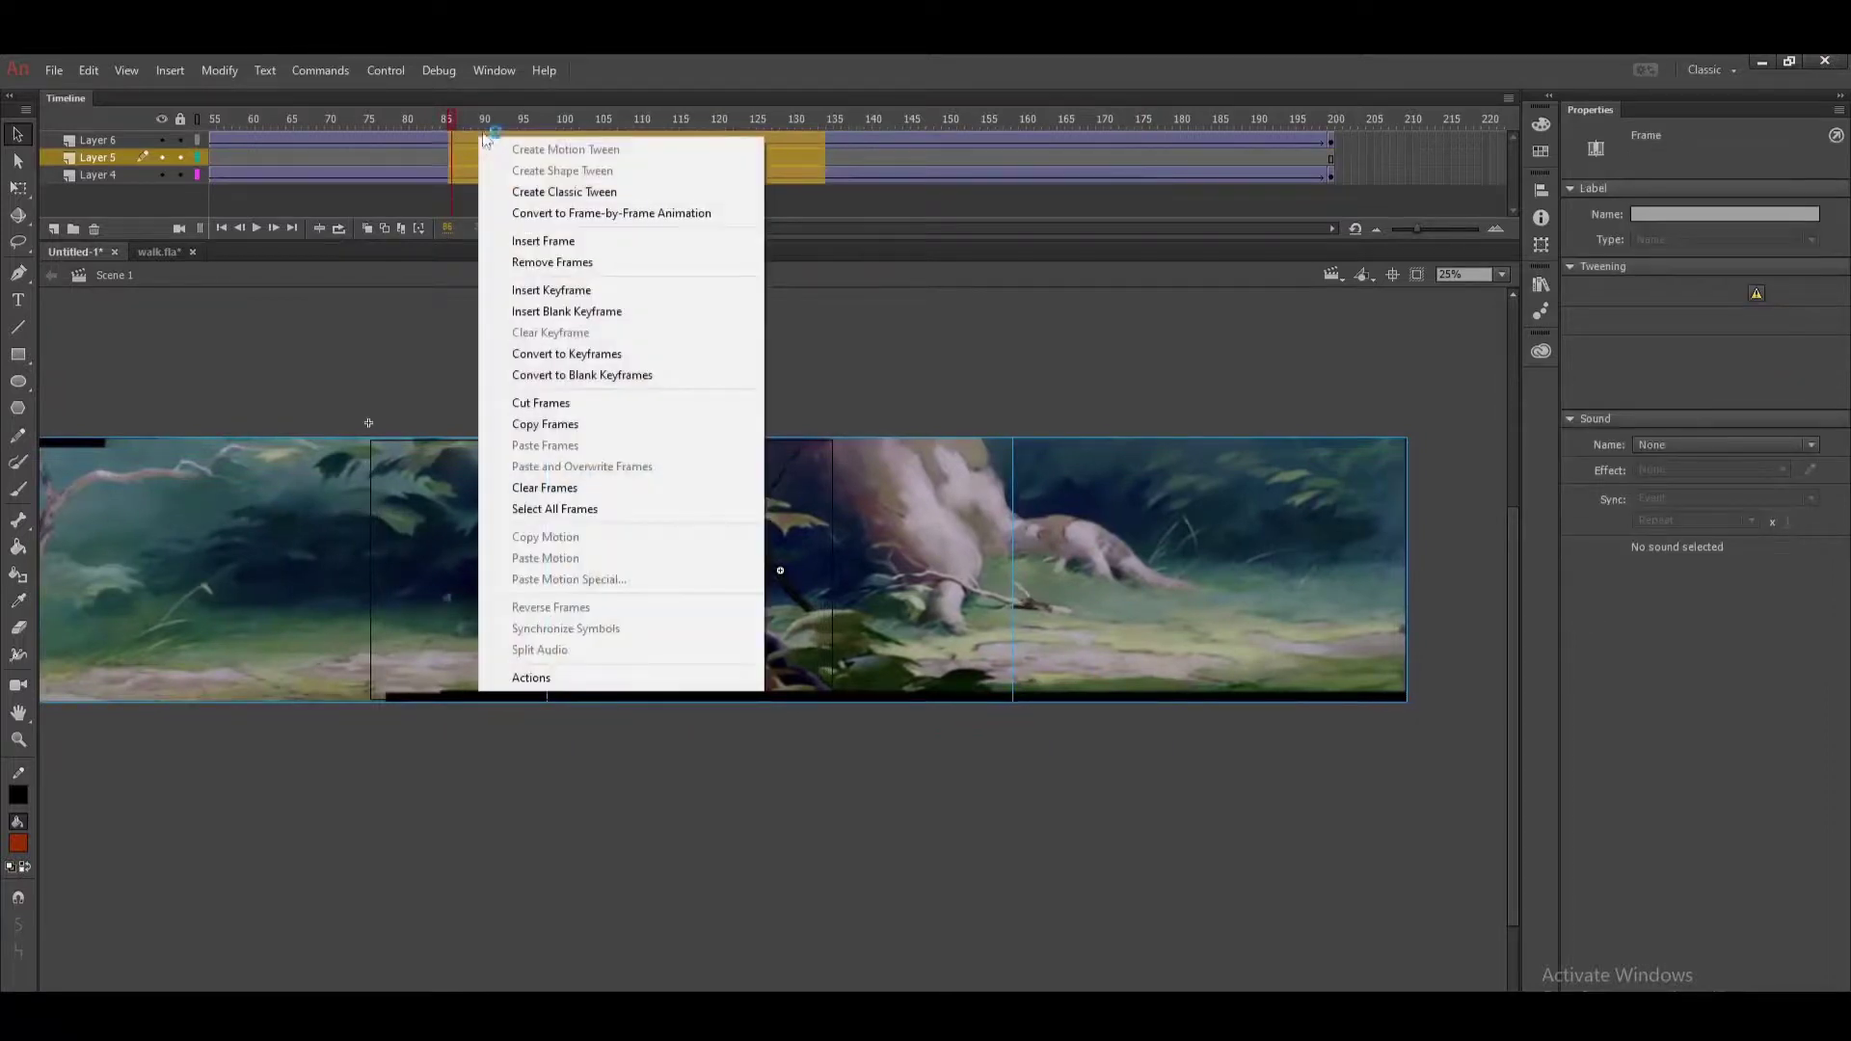
click(564, 256)
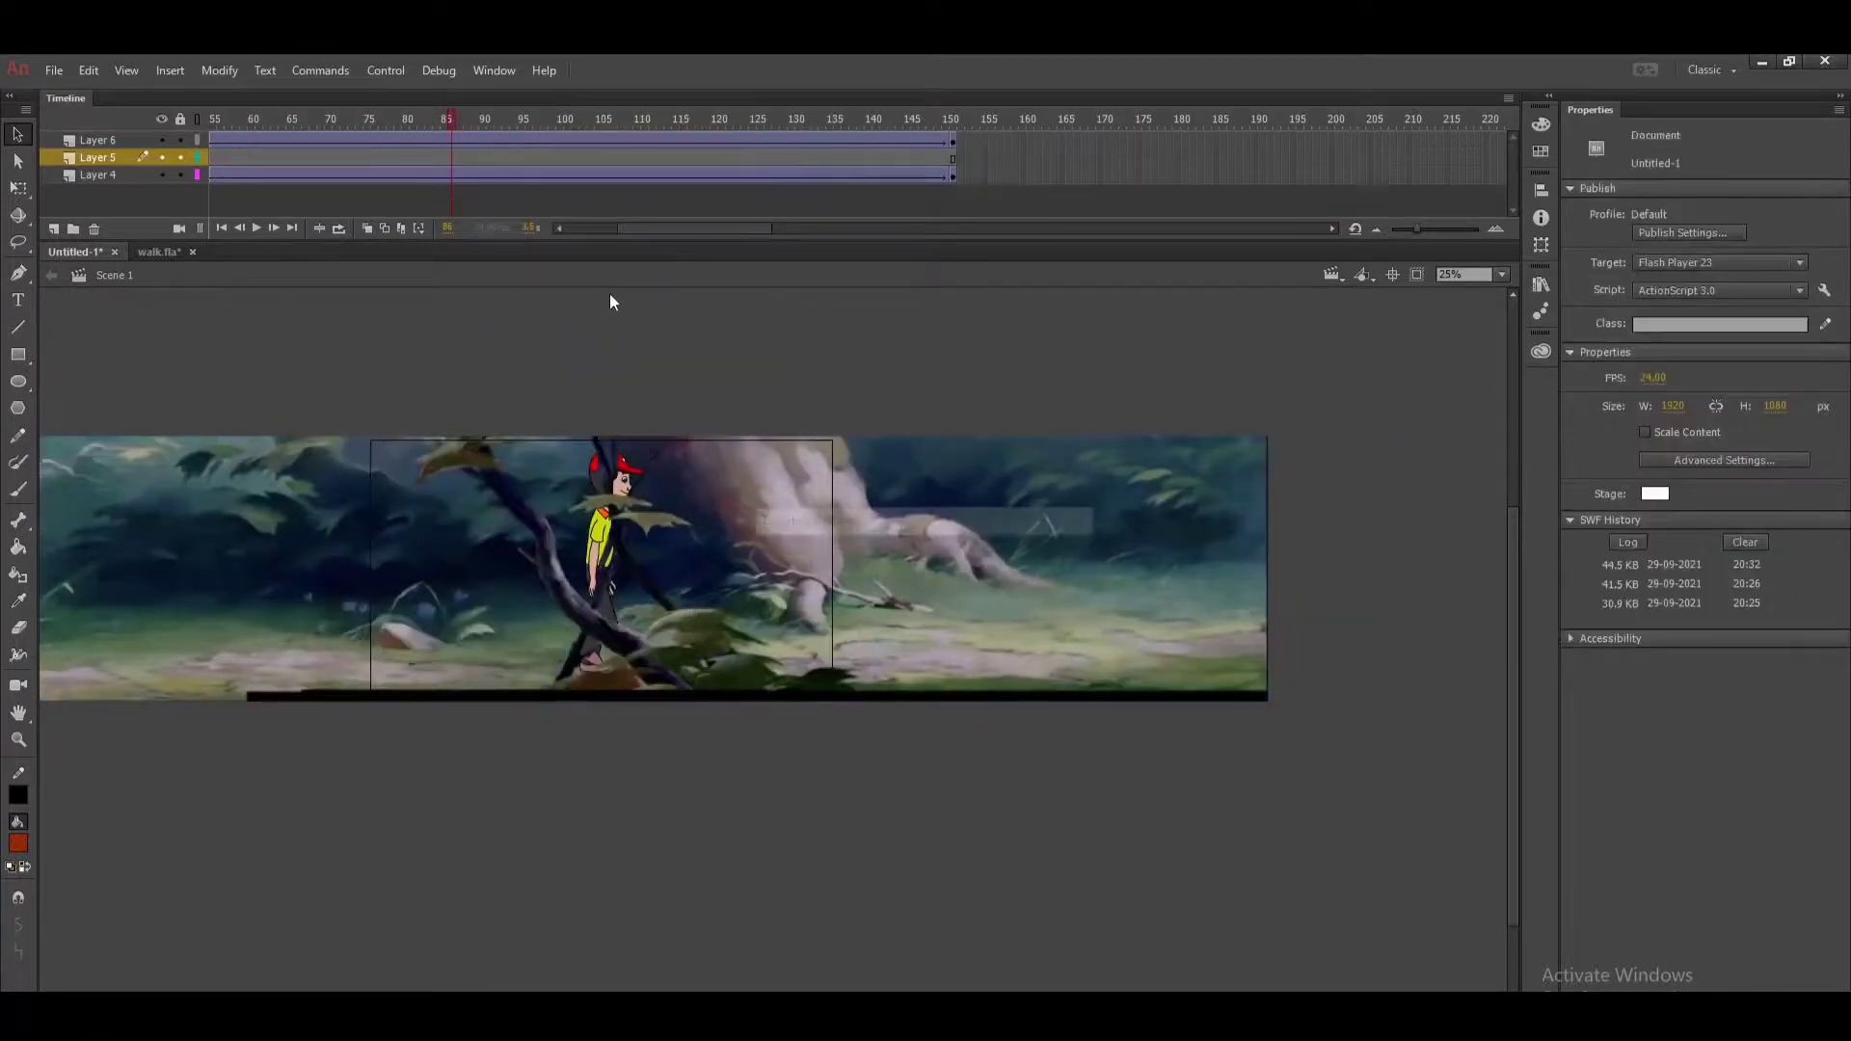
key(ctrl+Return)
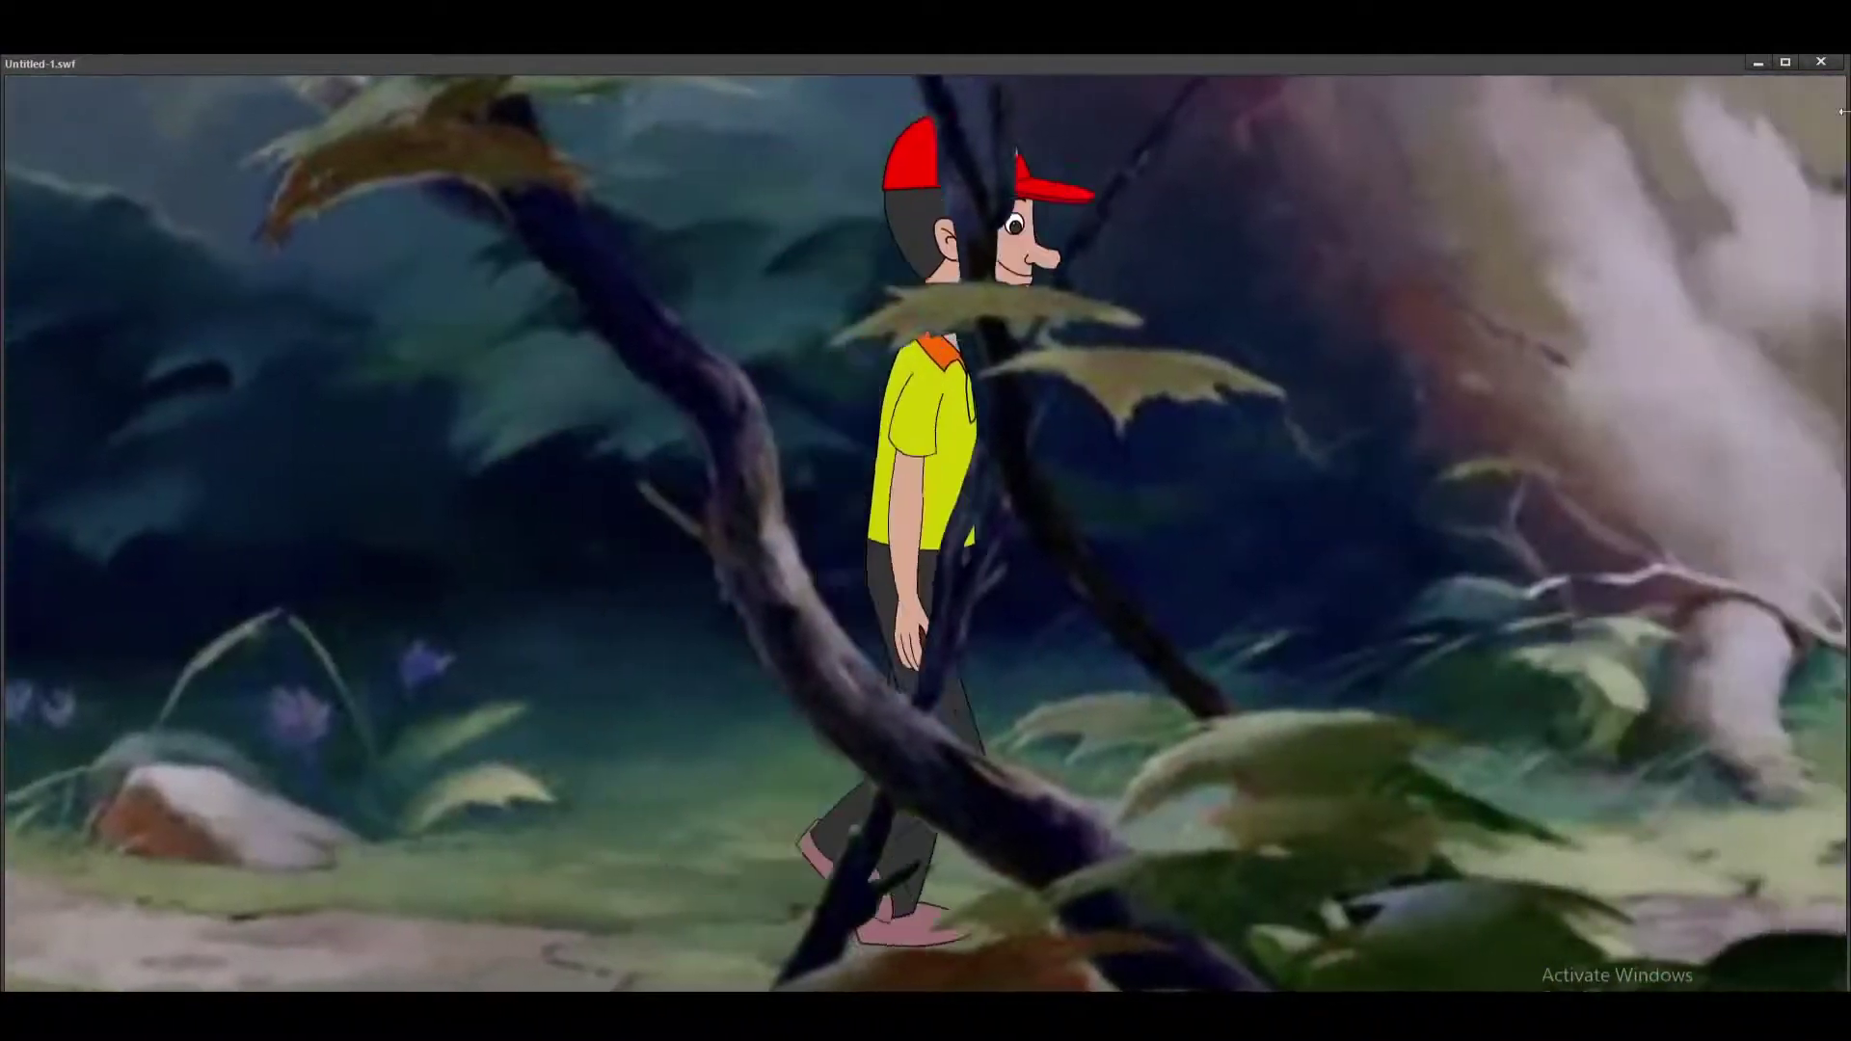
Lengthen the animation by inserting frames from about frame 75 to 110 on all three layers, and check the test movie.
key(ctrl+w)
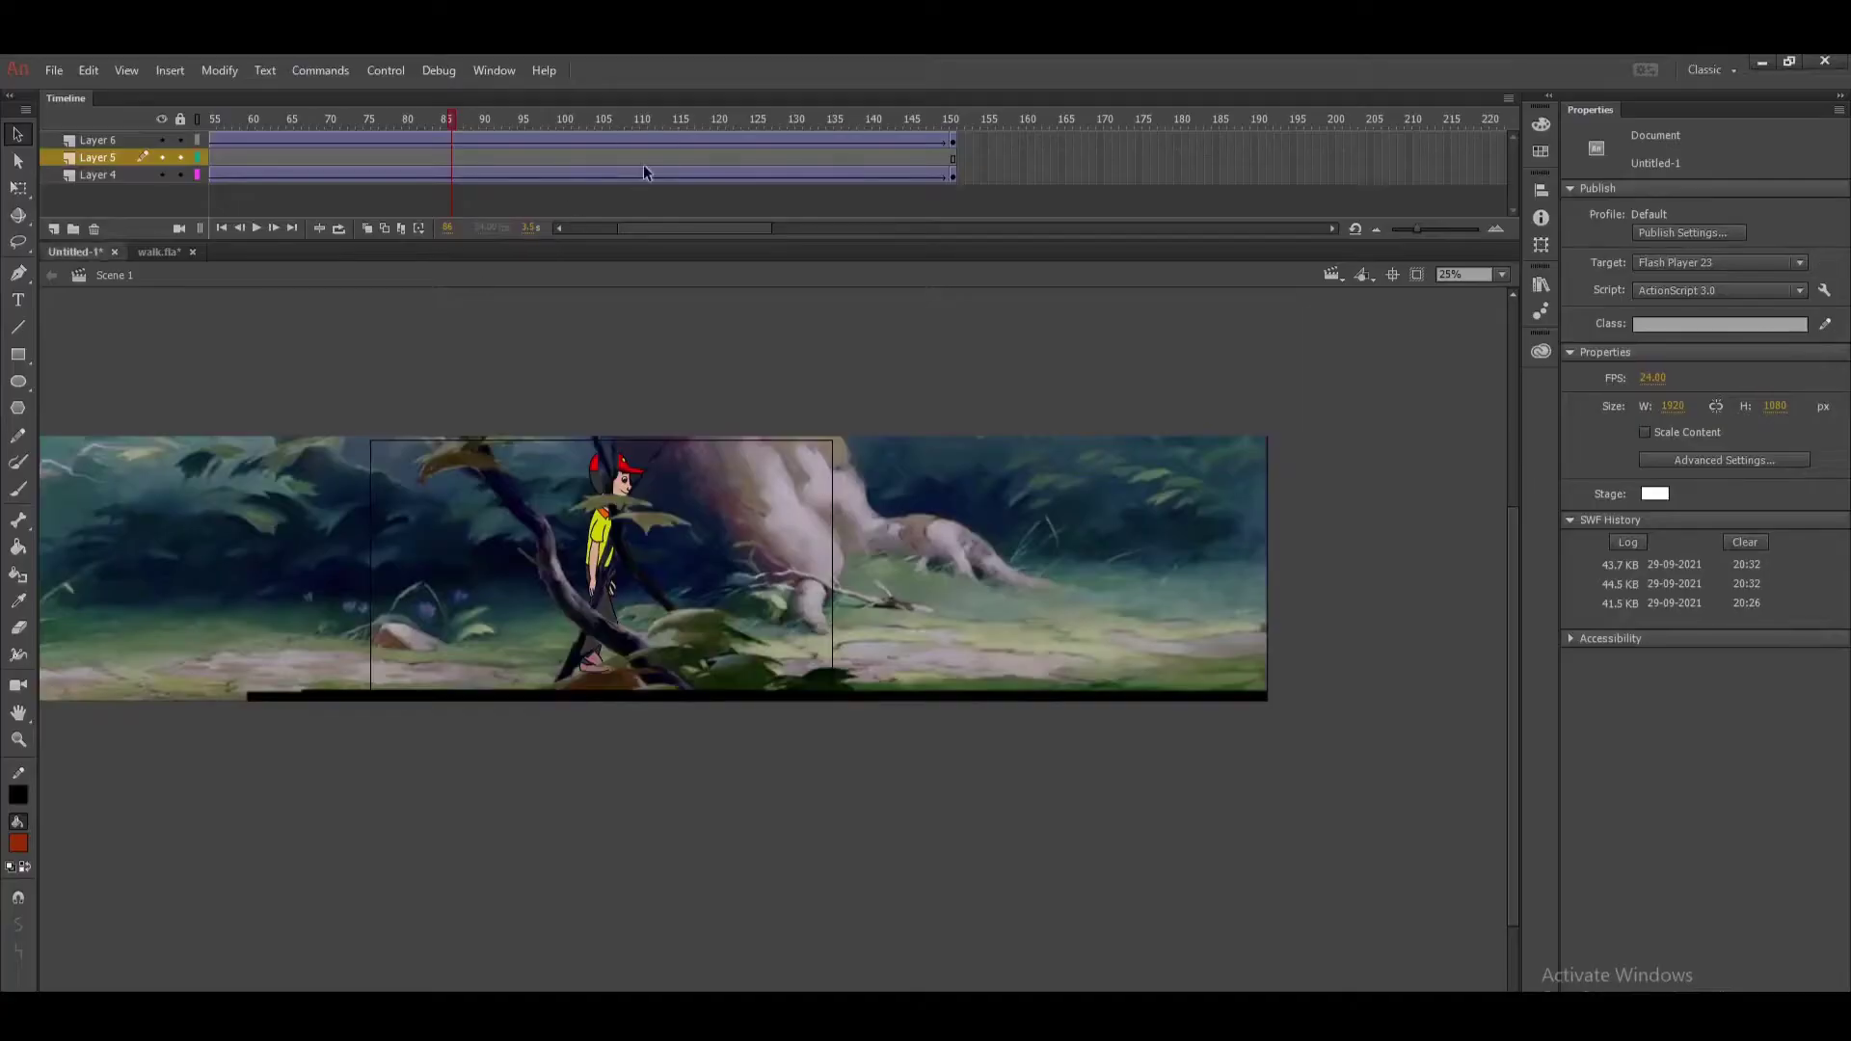
drag(644, 173, 364, 147)
key(F5)
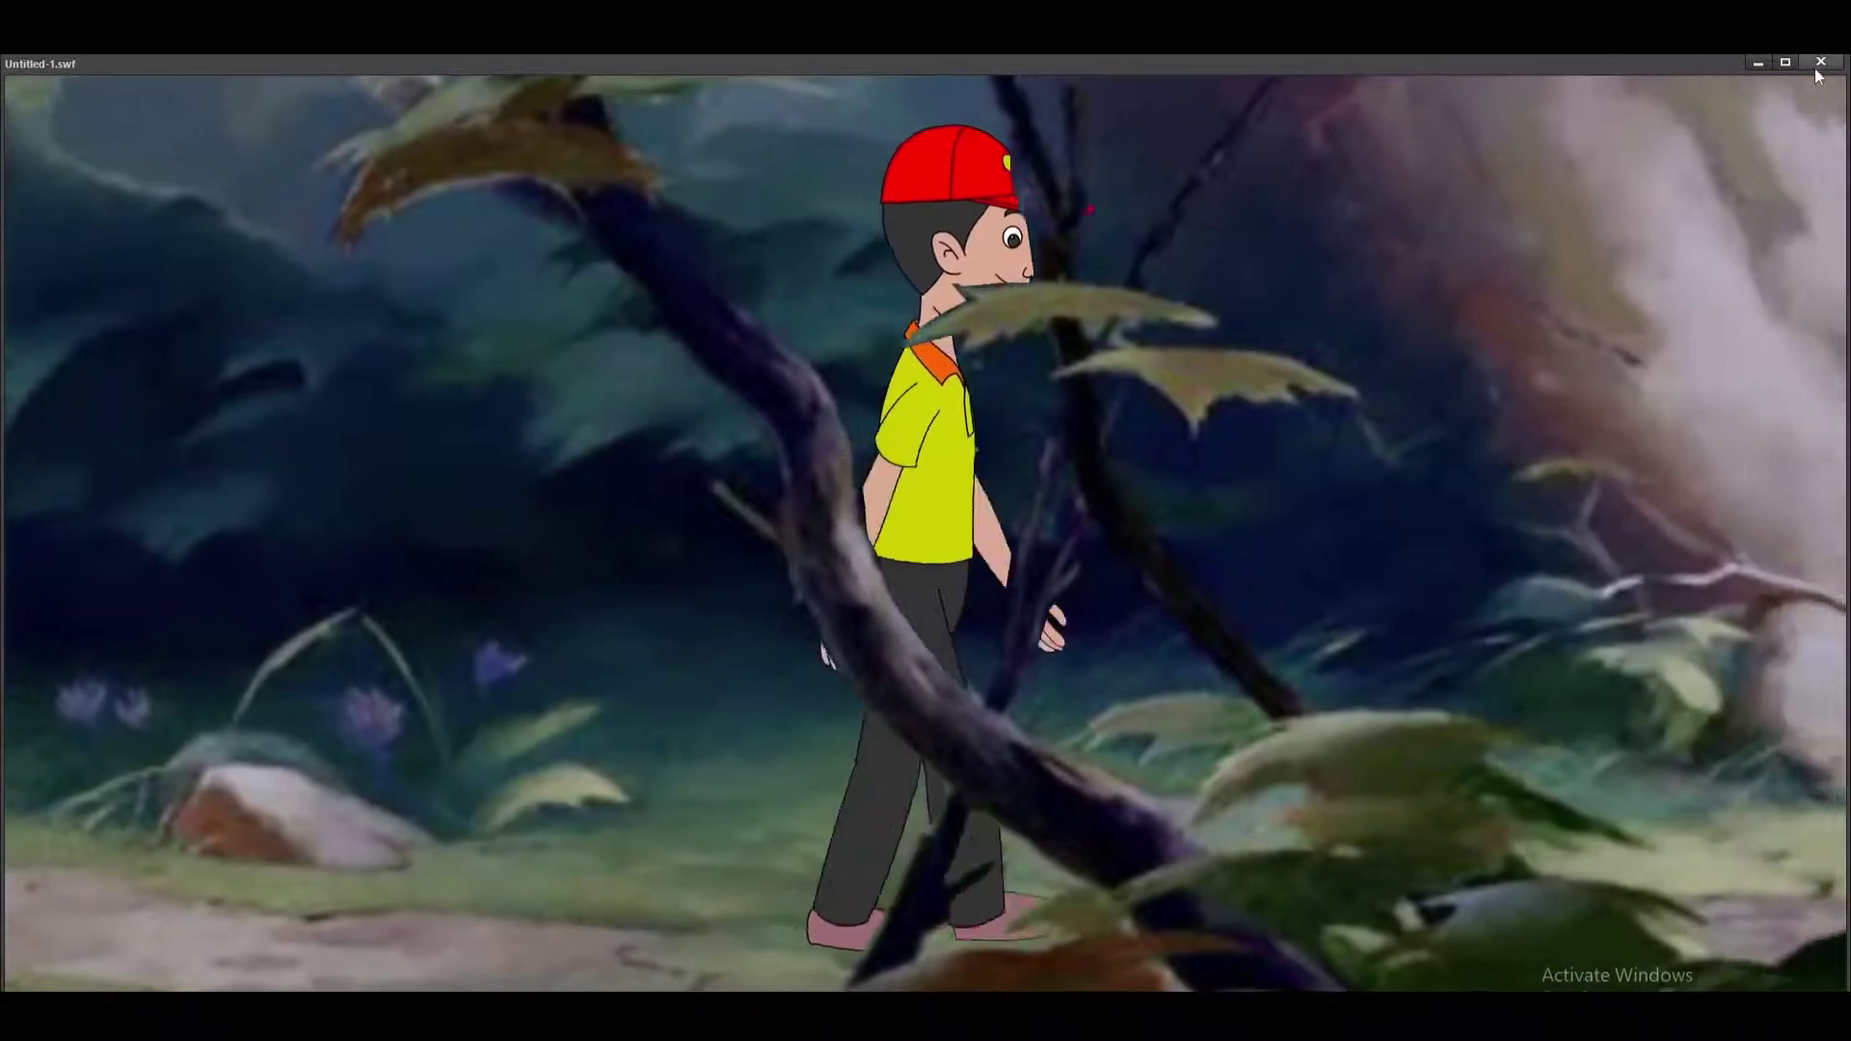
click(1821, 62)
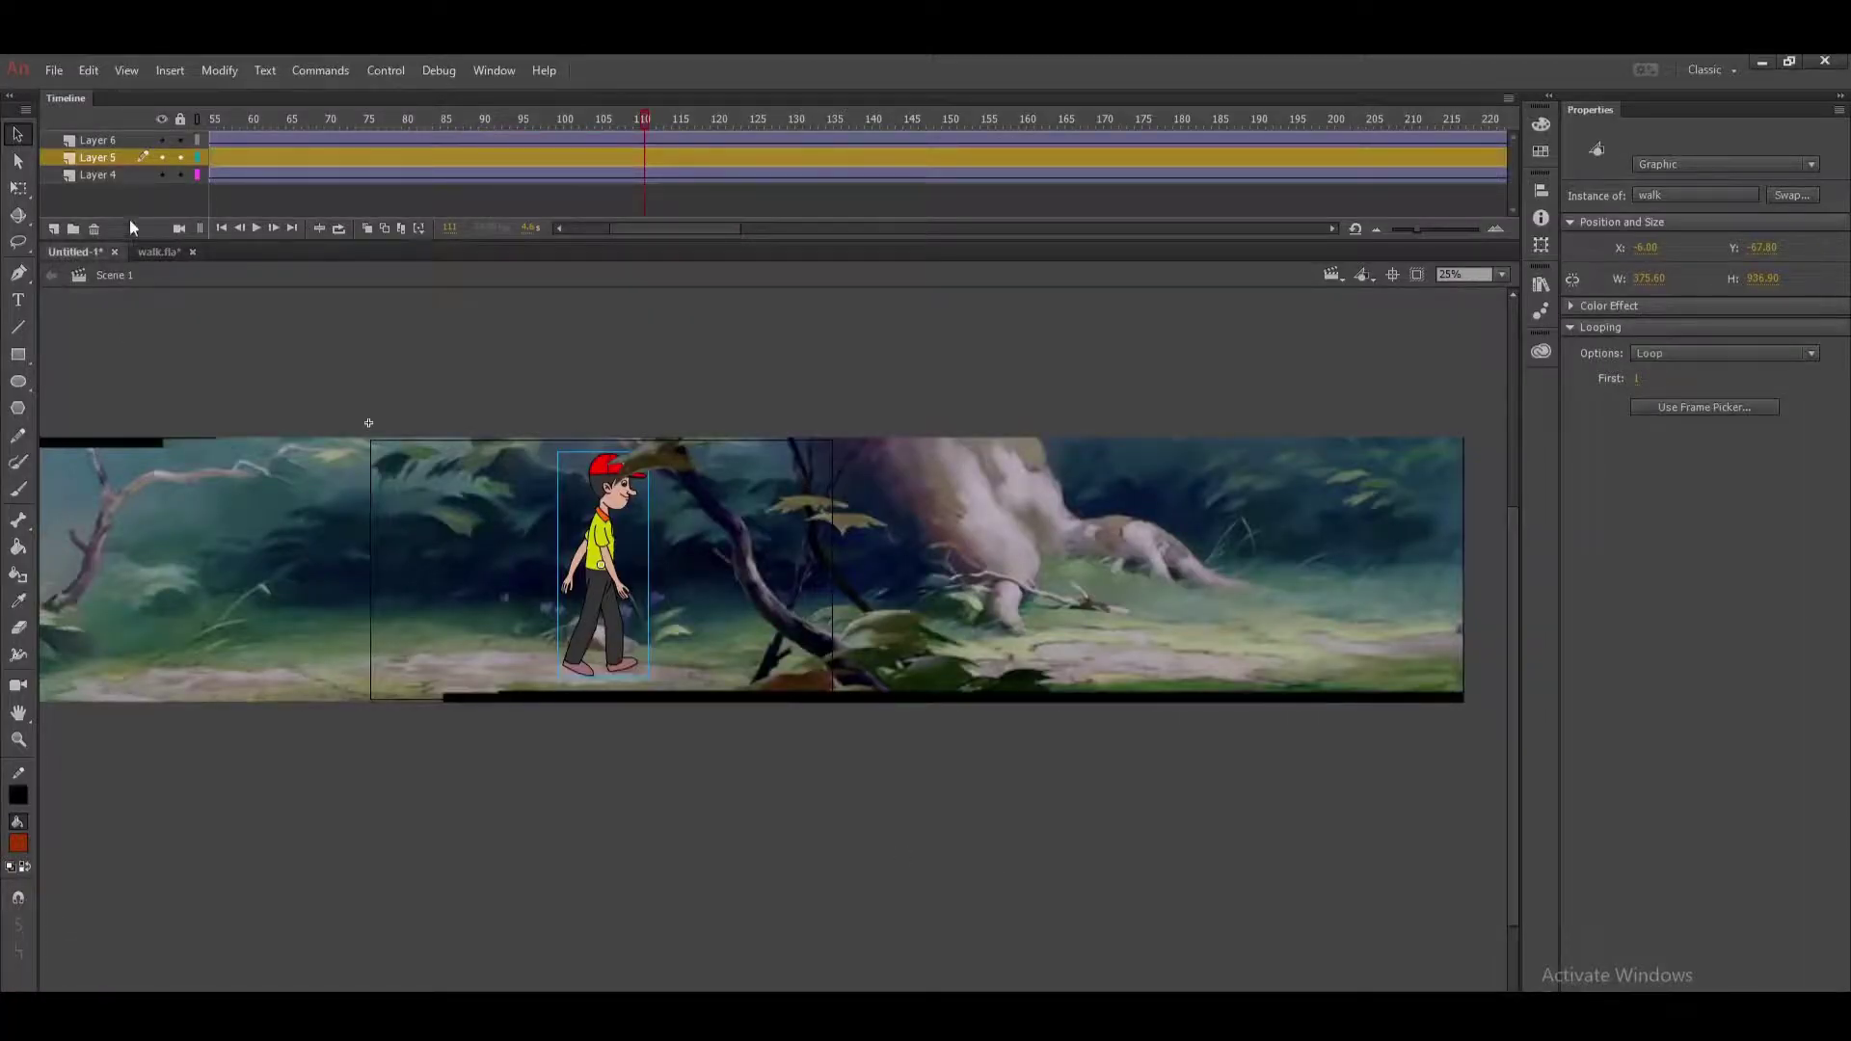
Close the forest document and walk.fla without saving either of them.
click(114, 252)
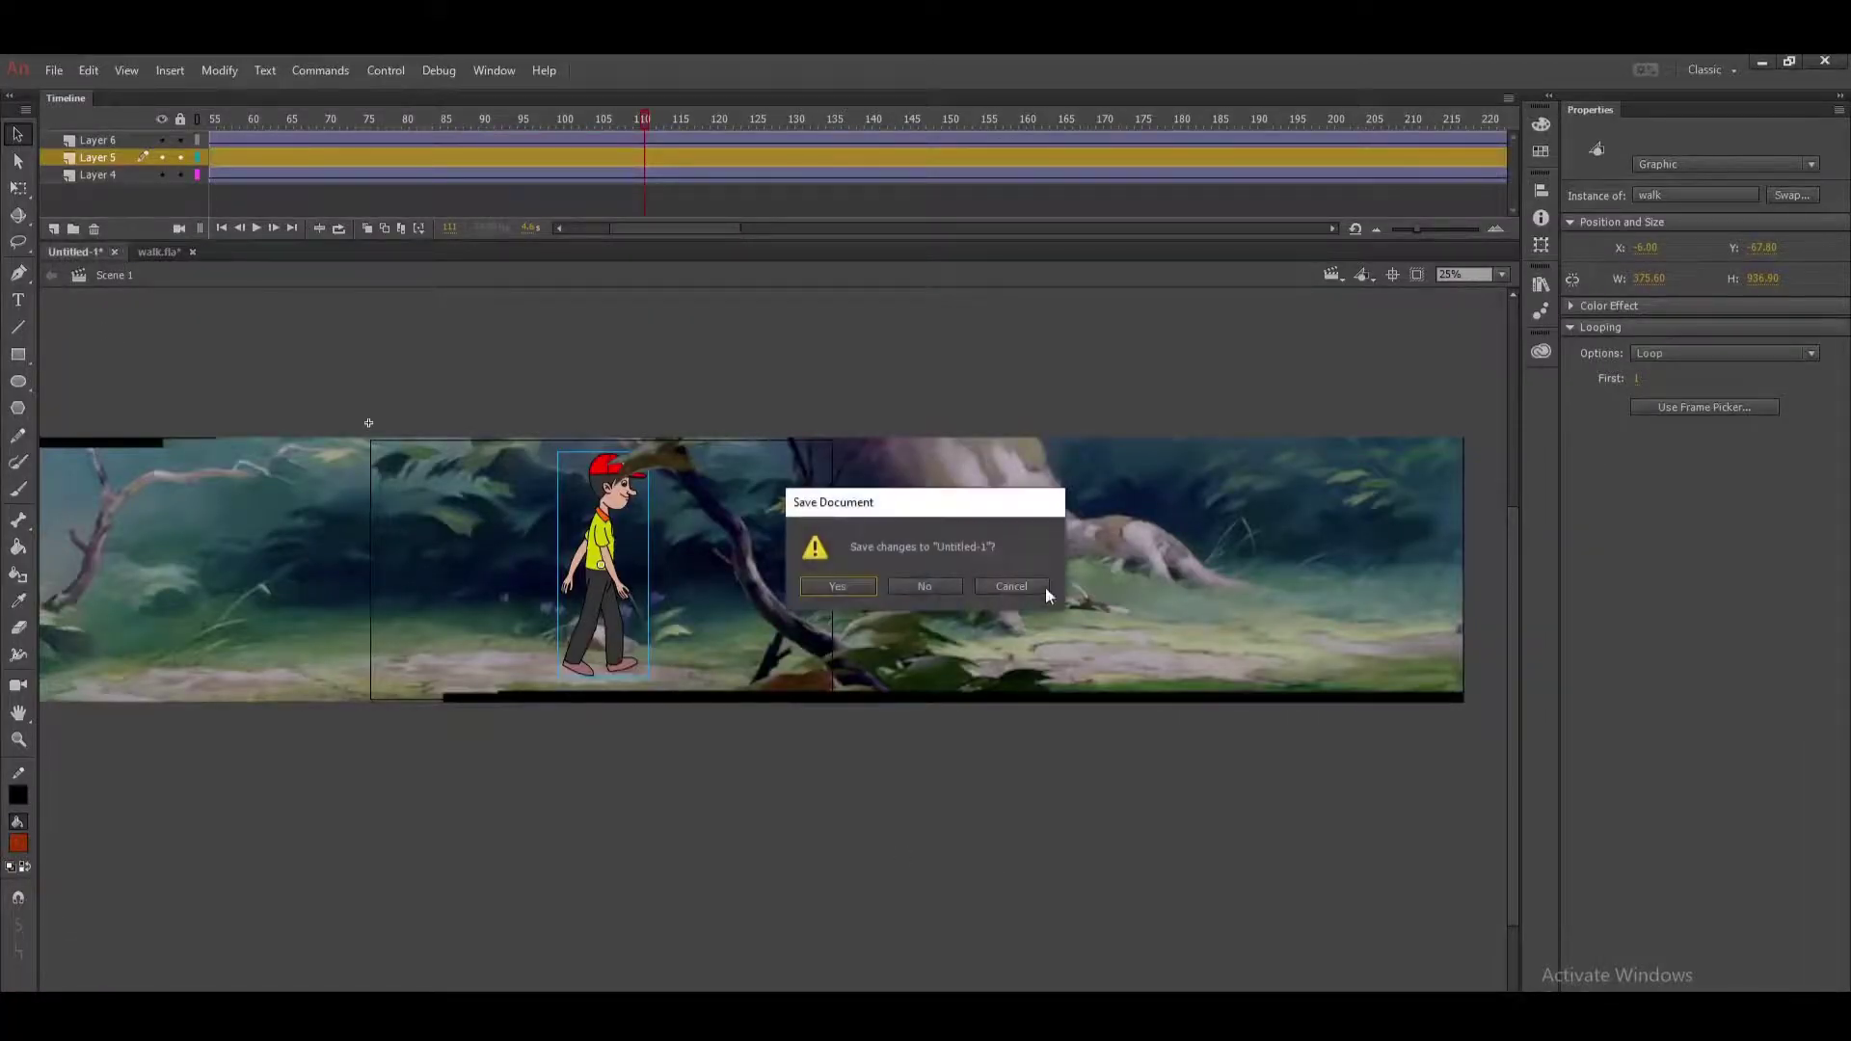
click(947, 590)
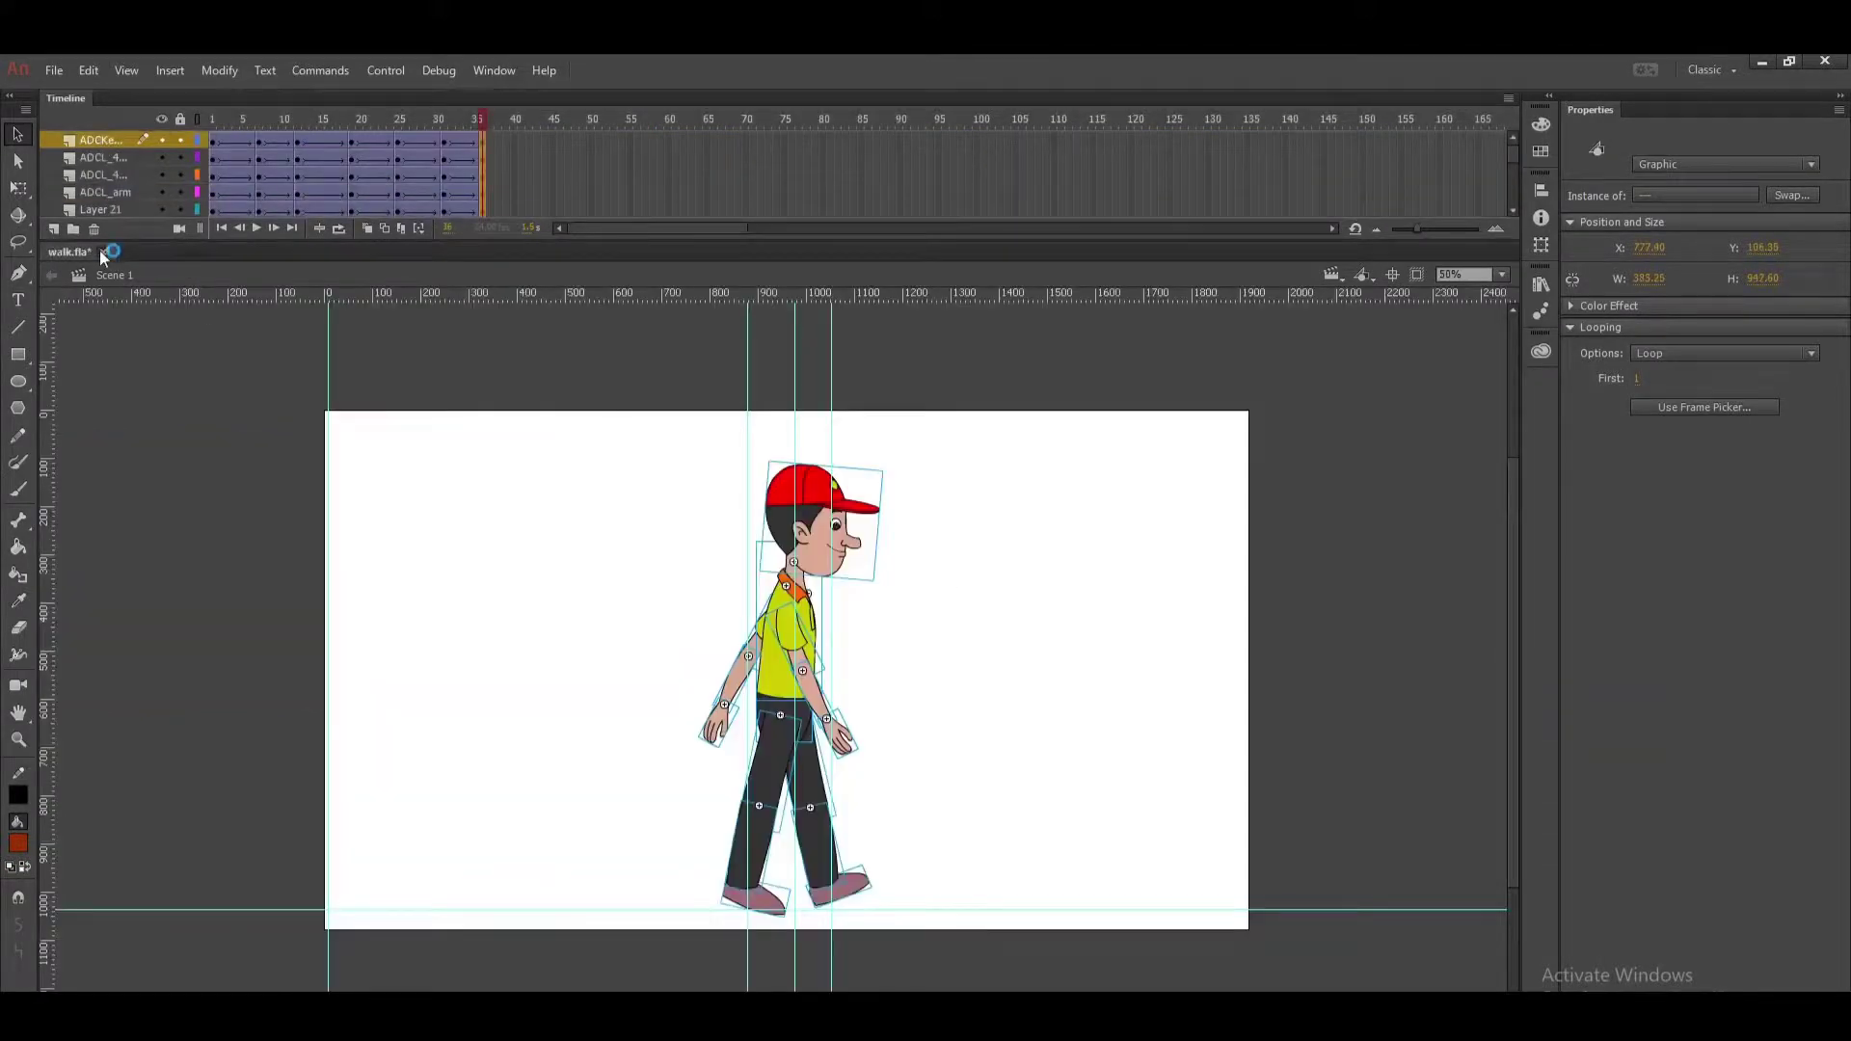
click(102, 252)
click(921, 590)
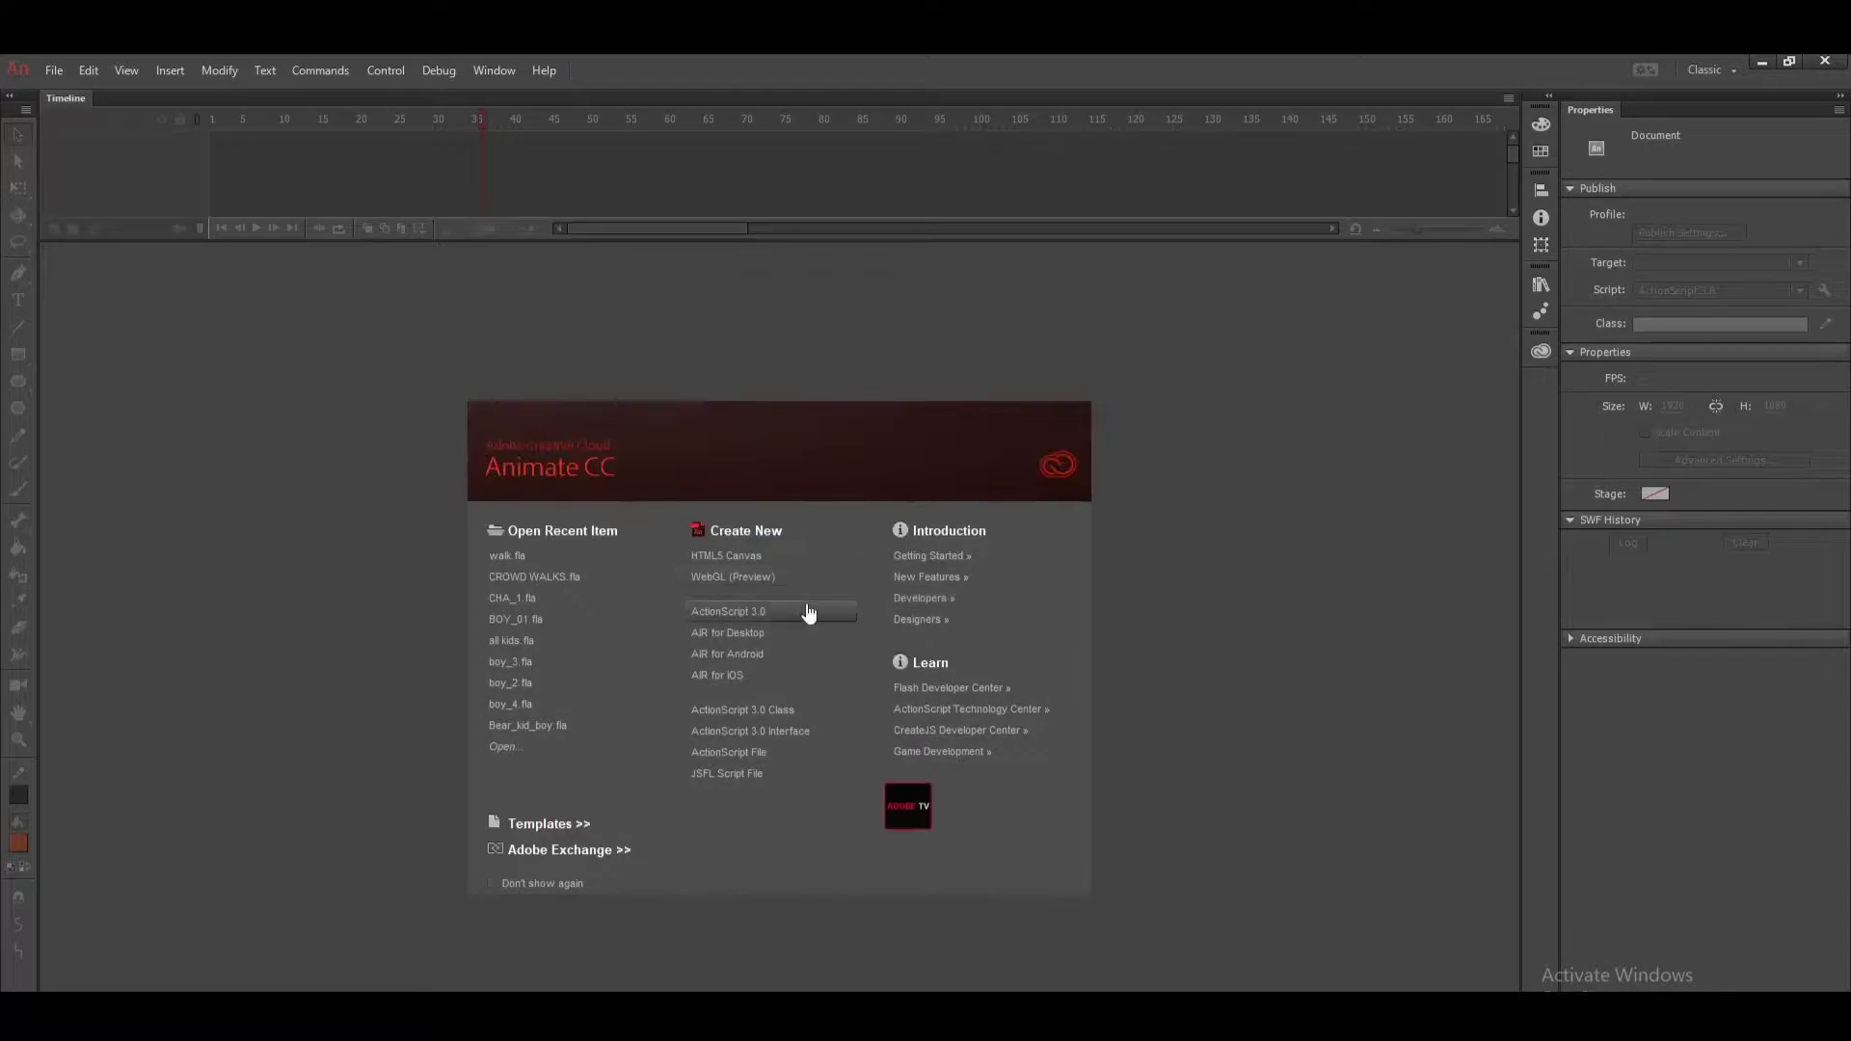
Create a new ActionScript 3.0 document and set its stage colour to white.
click(769, 610)
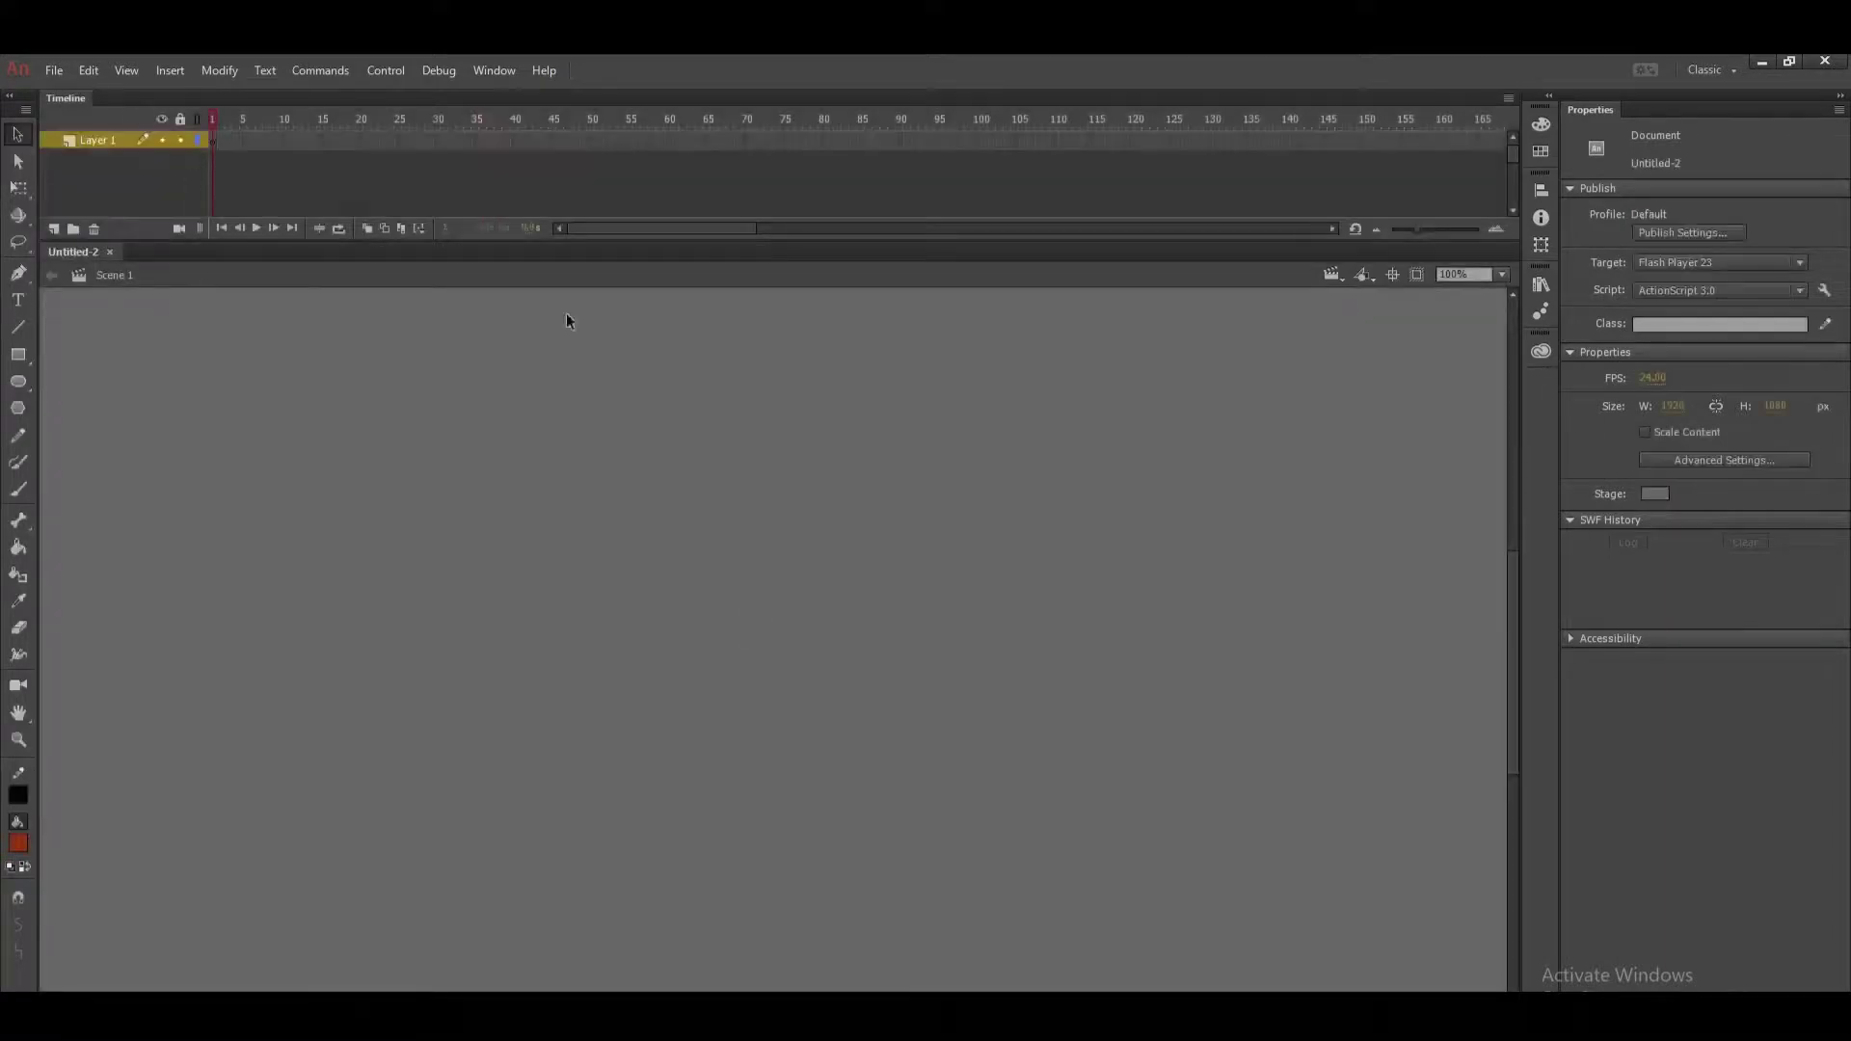
click(1650, 492)
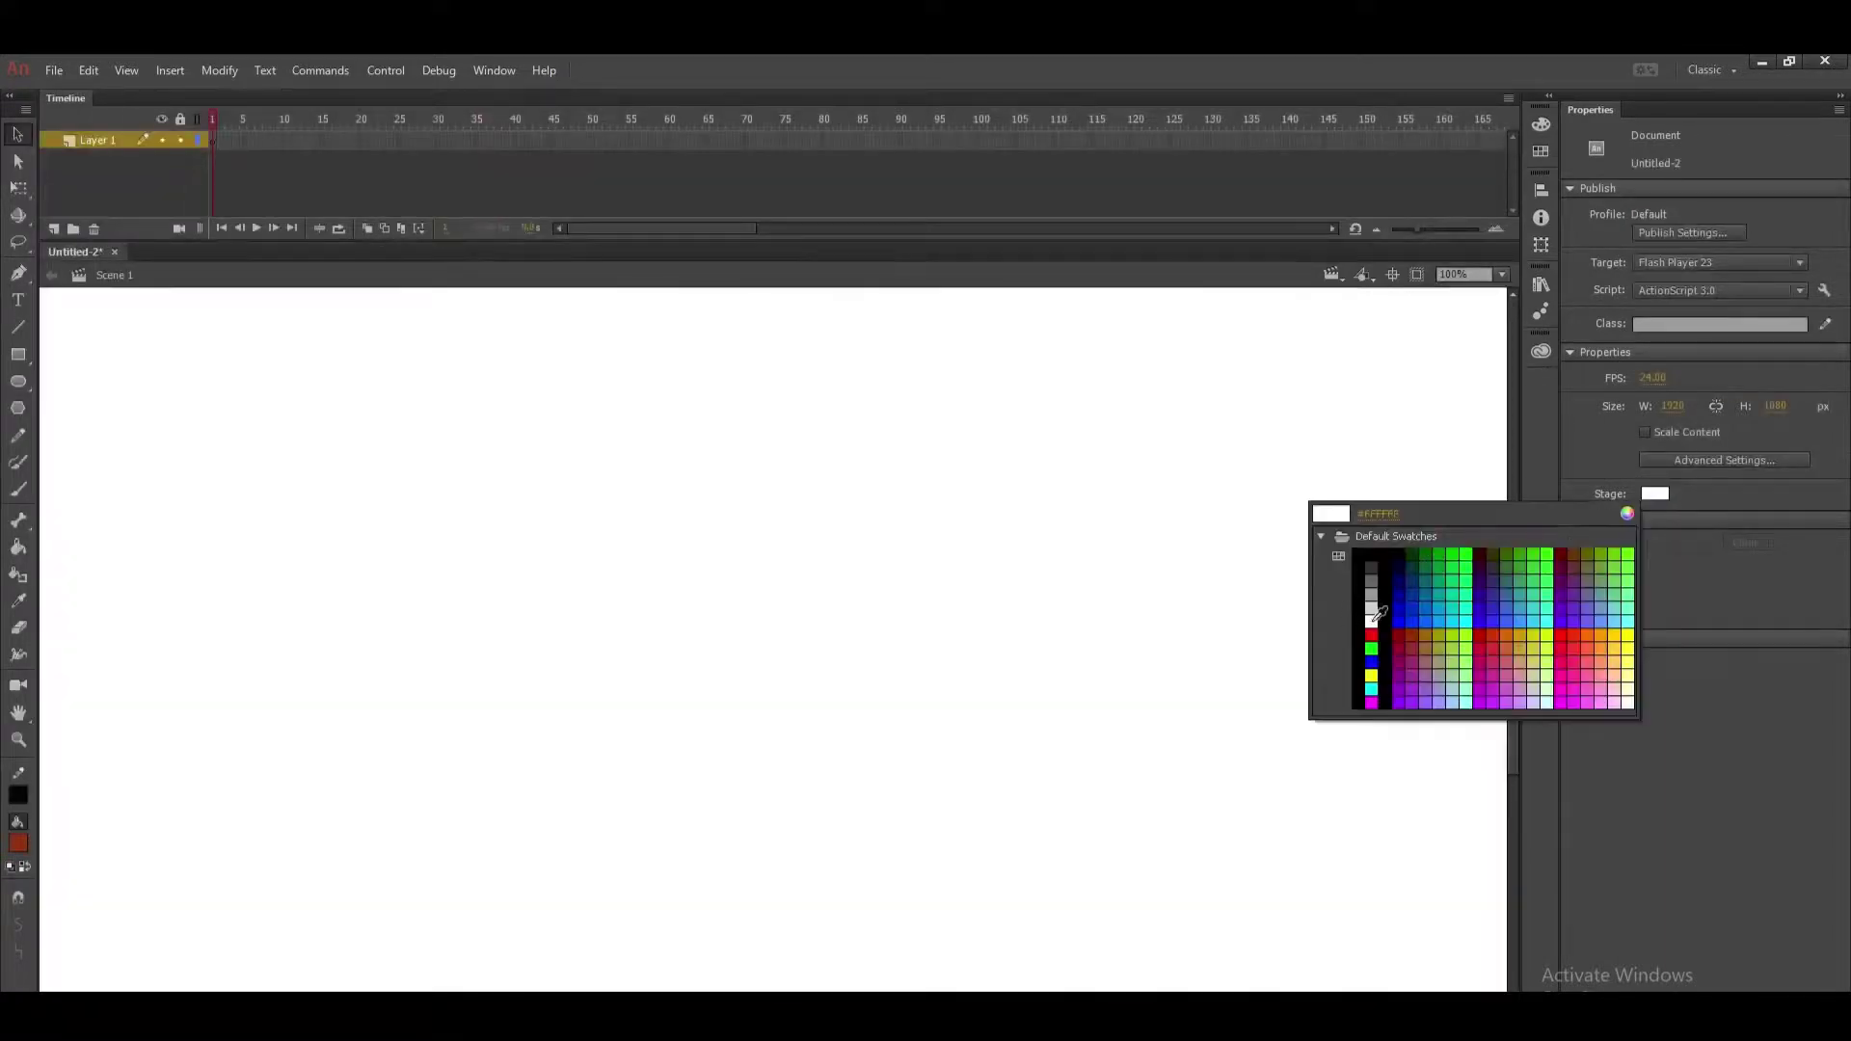
click(1374, 613)
Import the staircase picture CIN03 from the camera folder onto the stage.
click(50, 74)
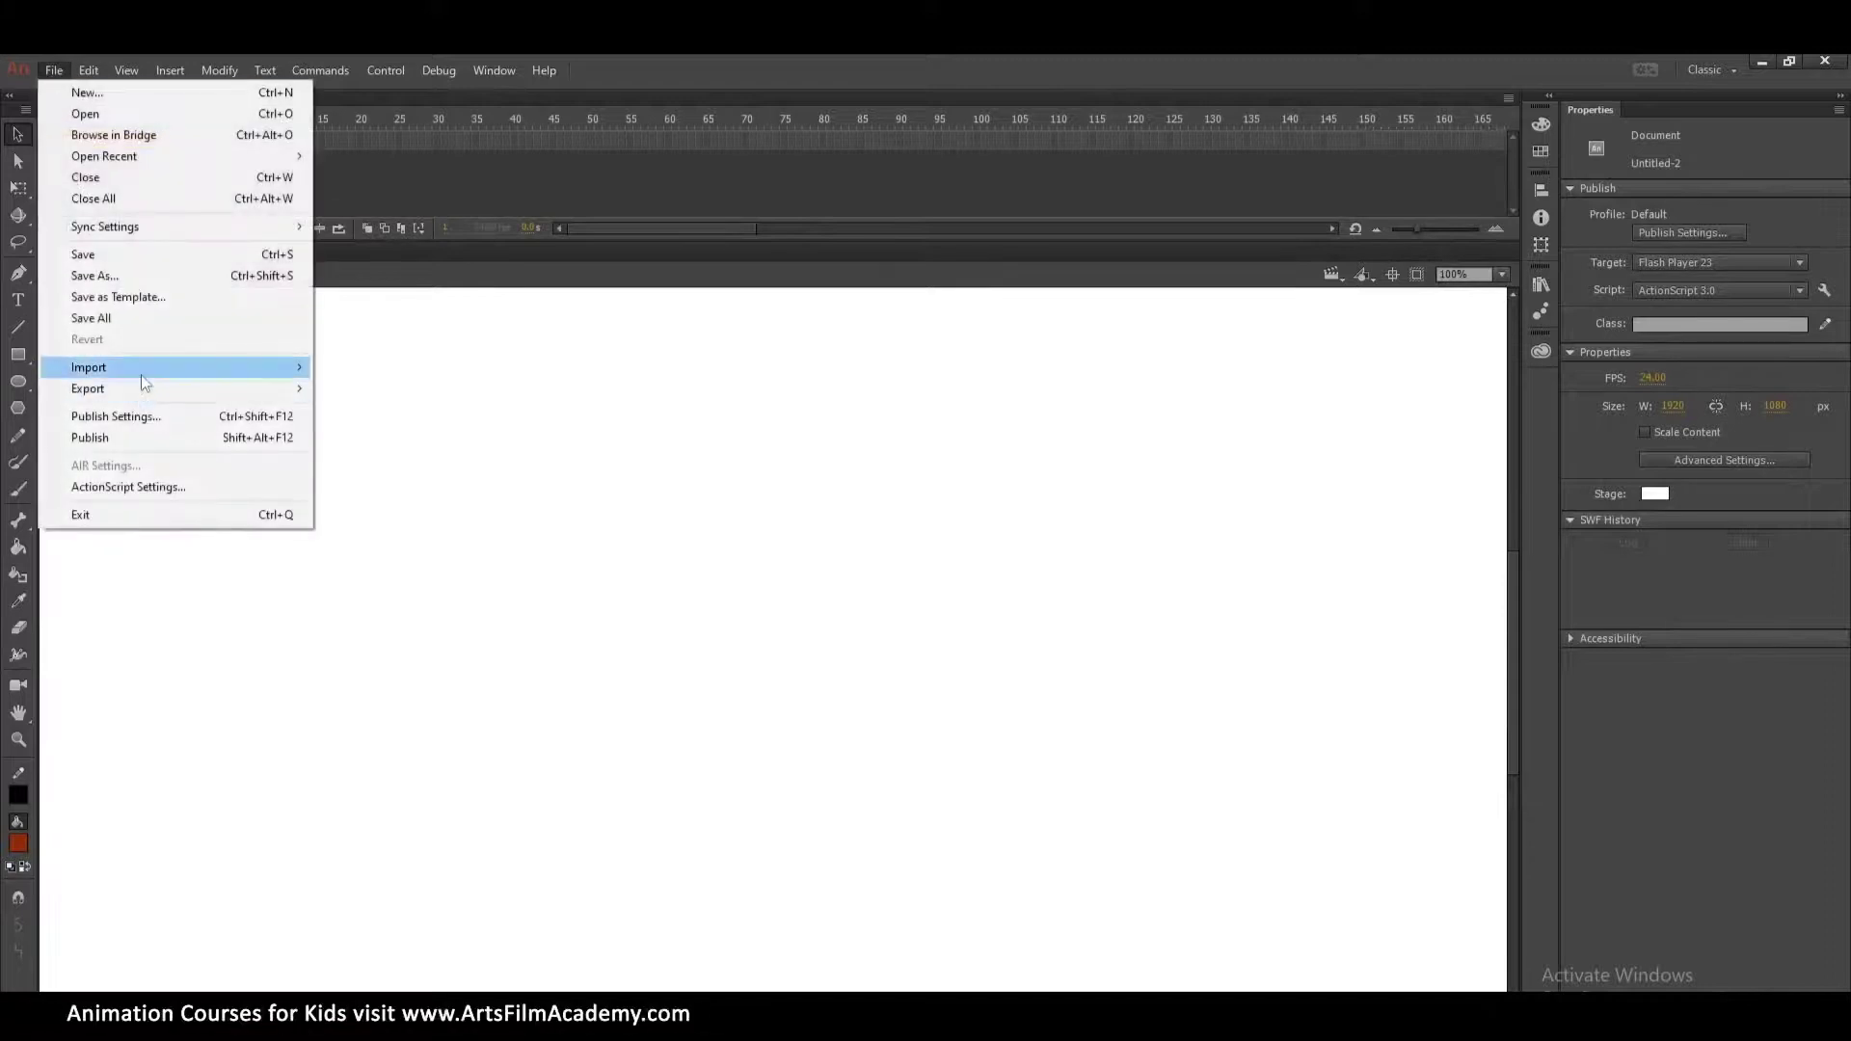
mouse_move(145, 371)
click(431, 375)
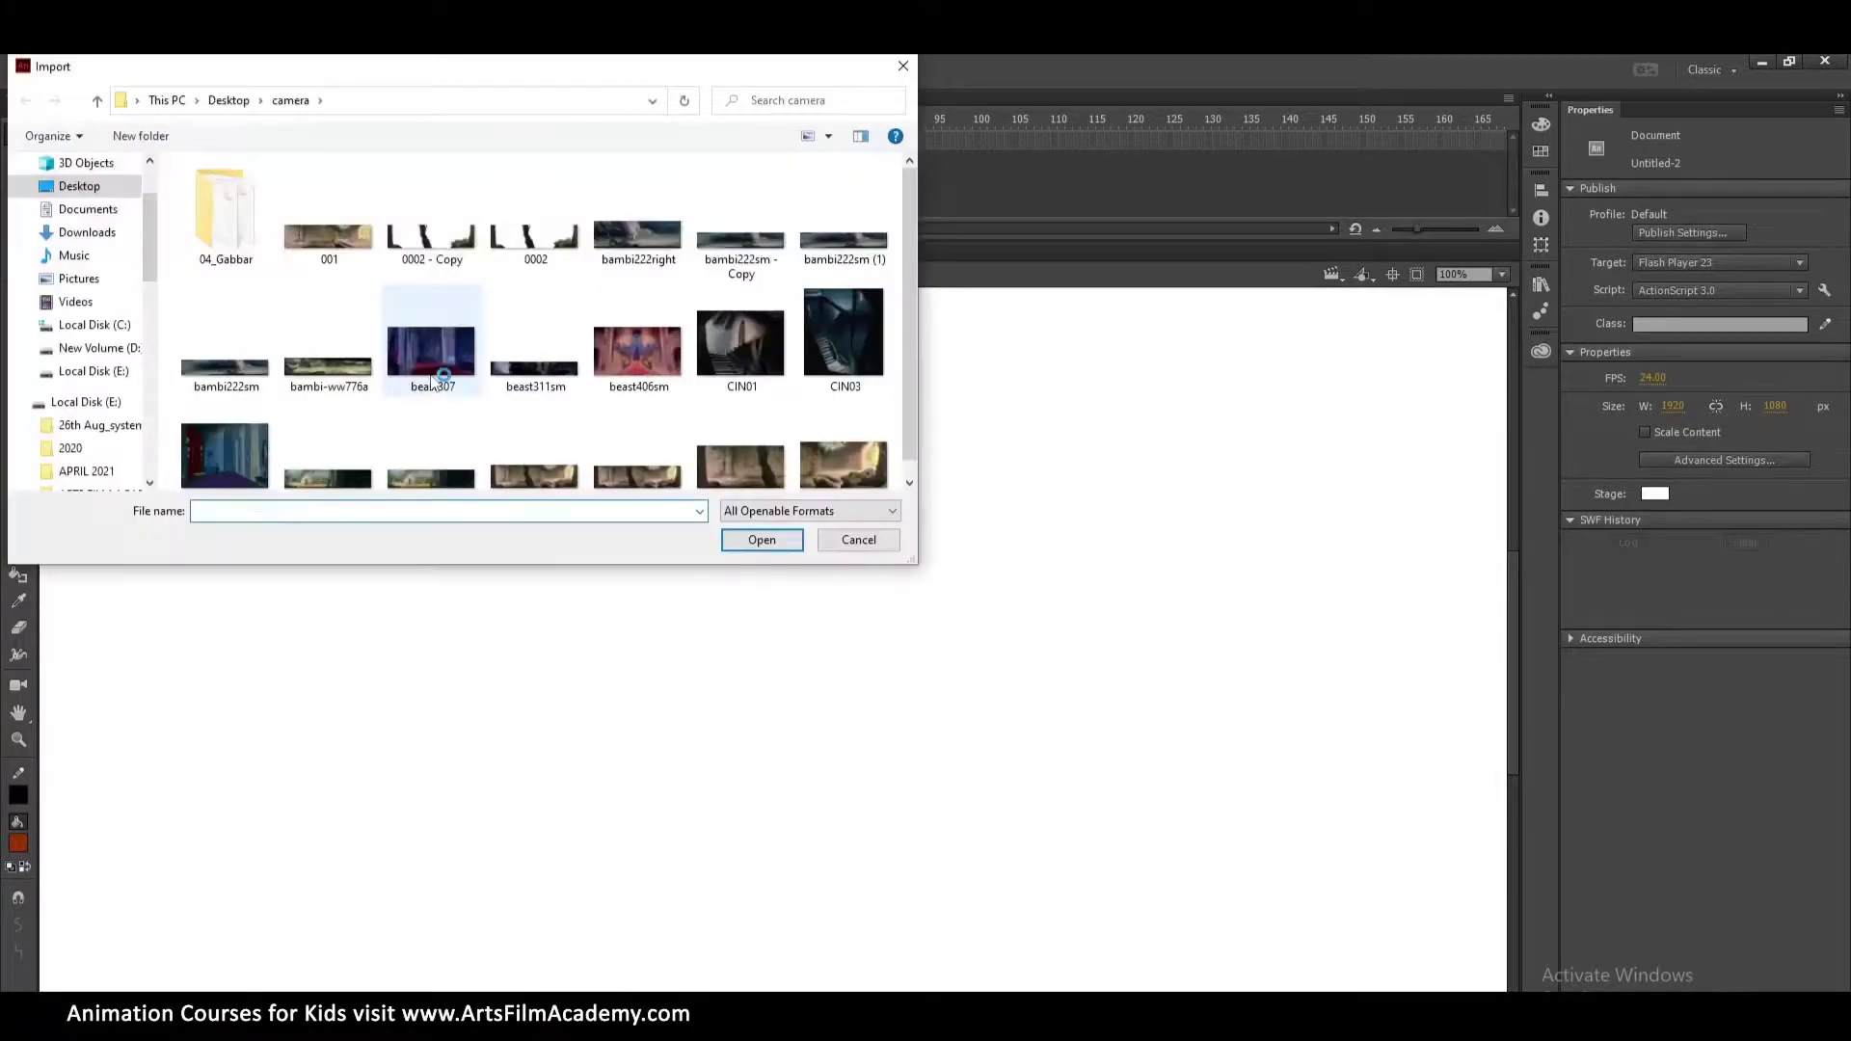
click(844, 337)
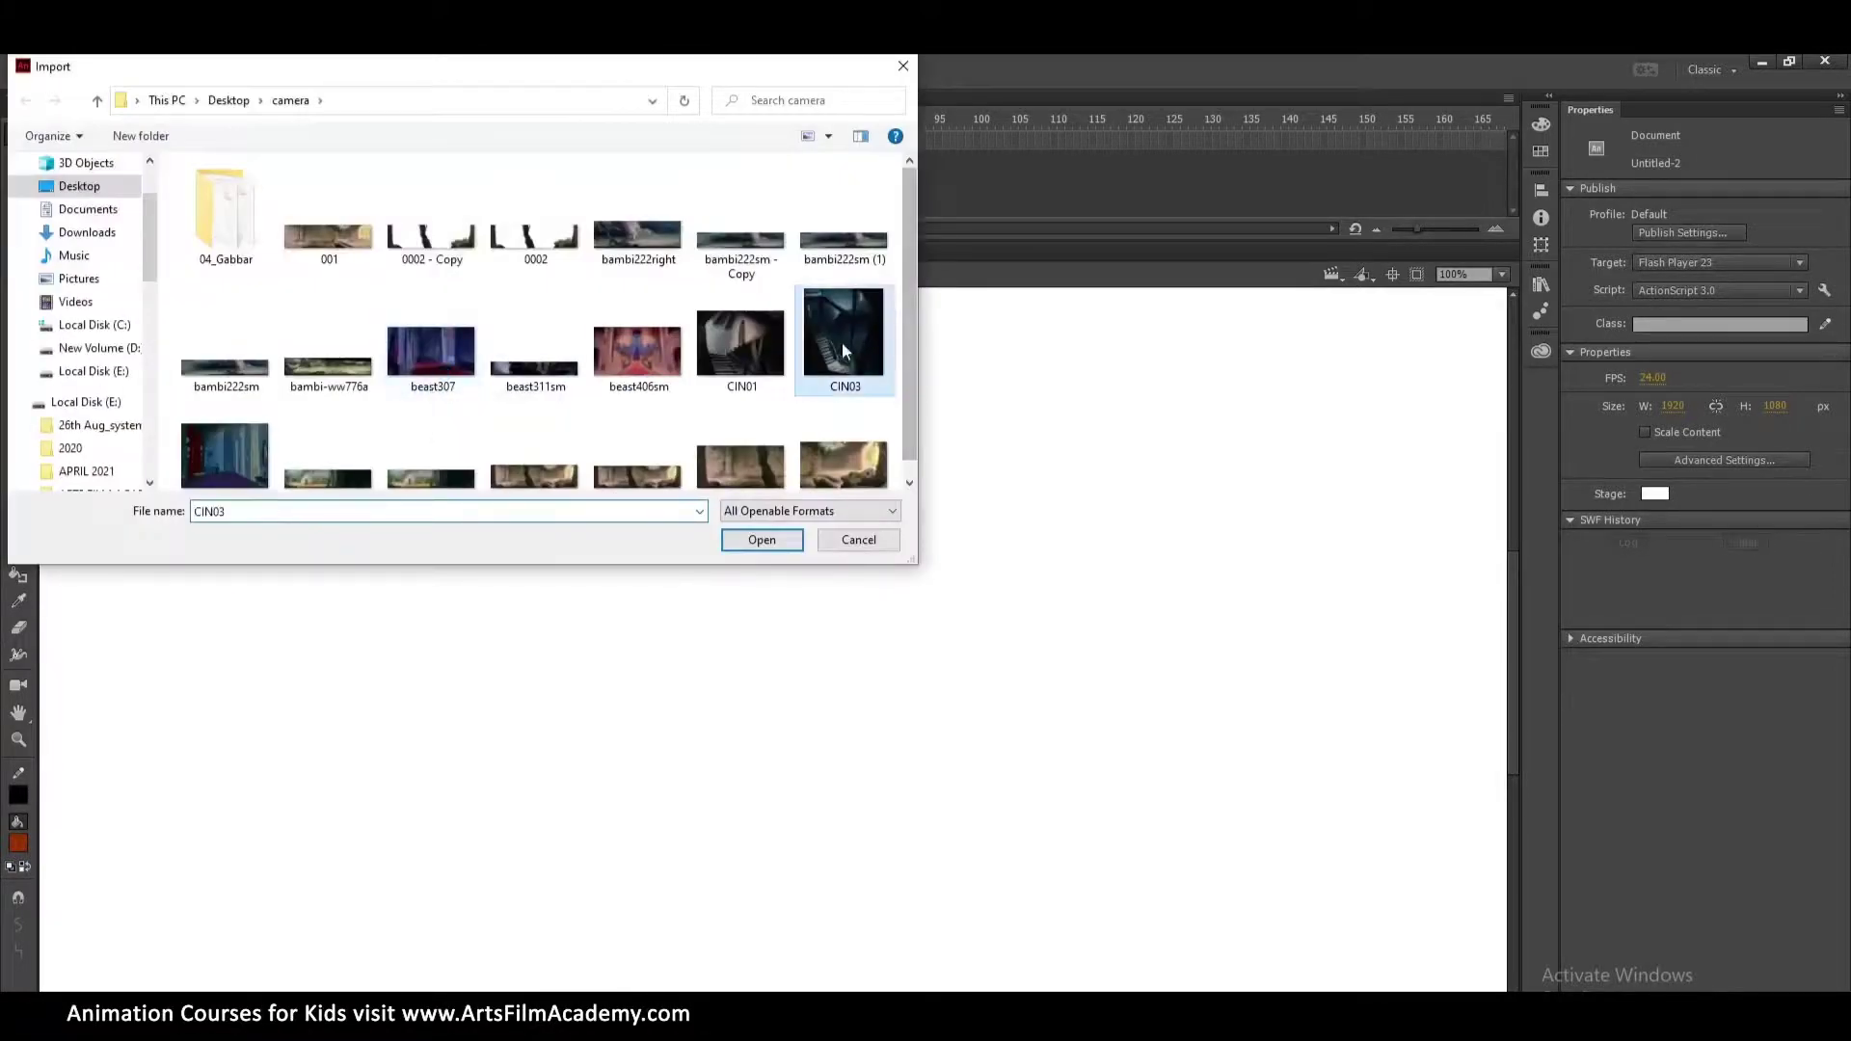
click(761, 540)
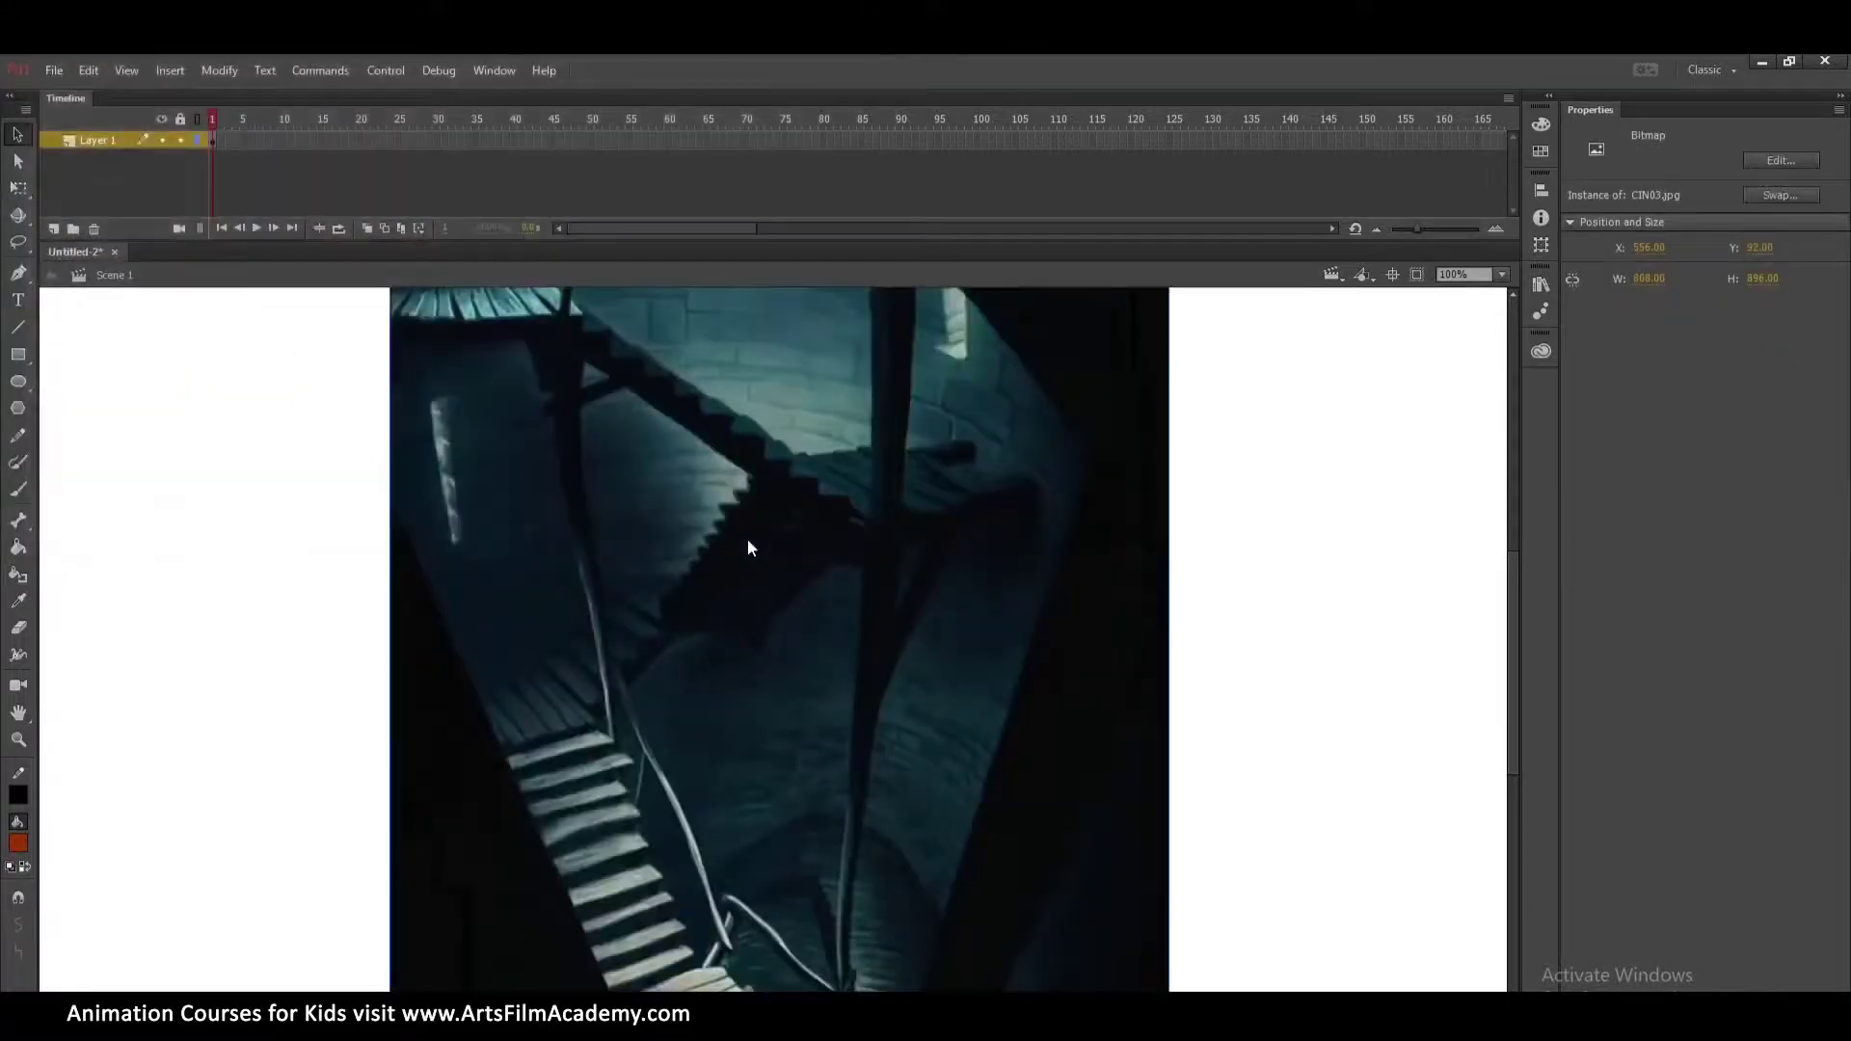
Enlarge the staircase picture to about 2113 px wide and align its upper-left corner with the stage's.
key(ctrl+minus)
key(q)
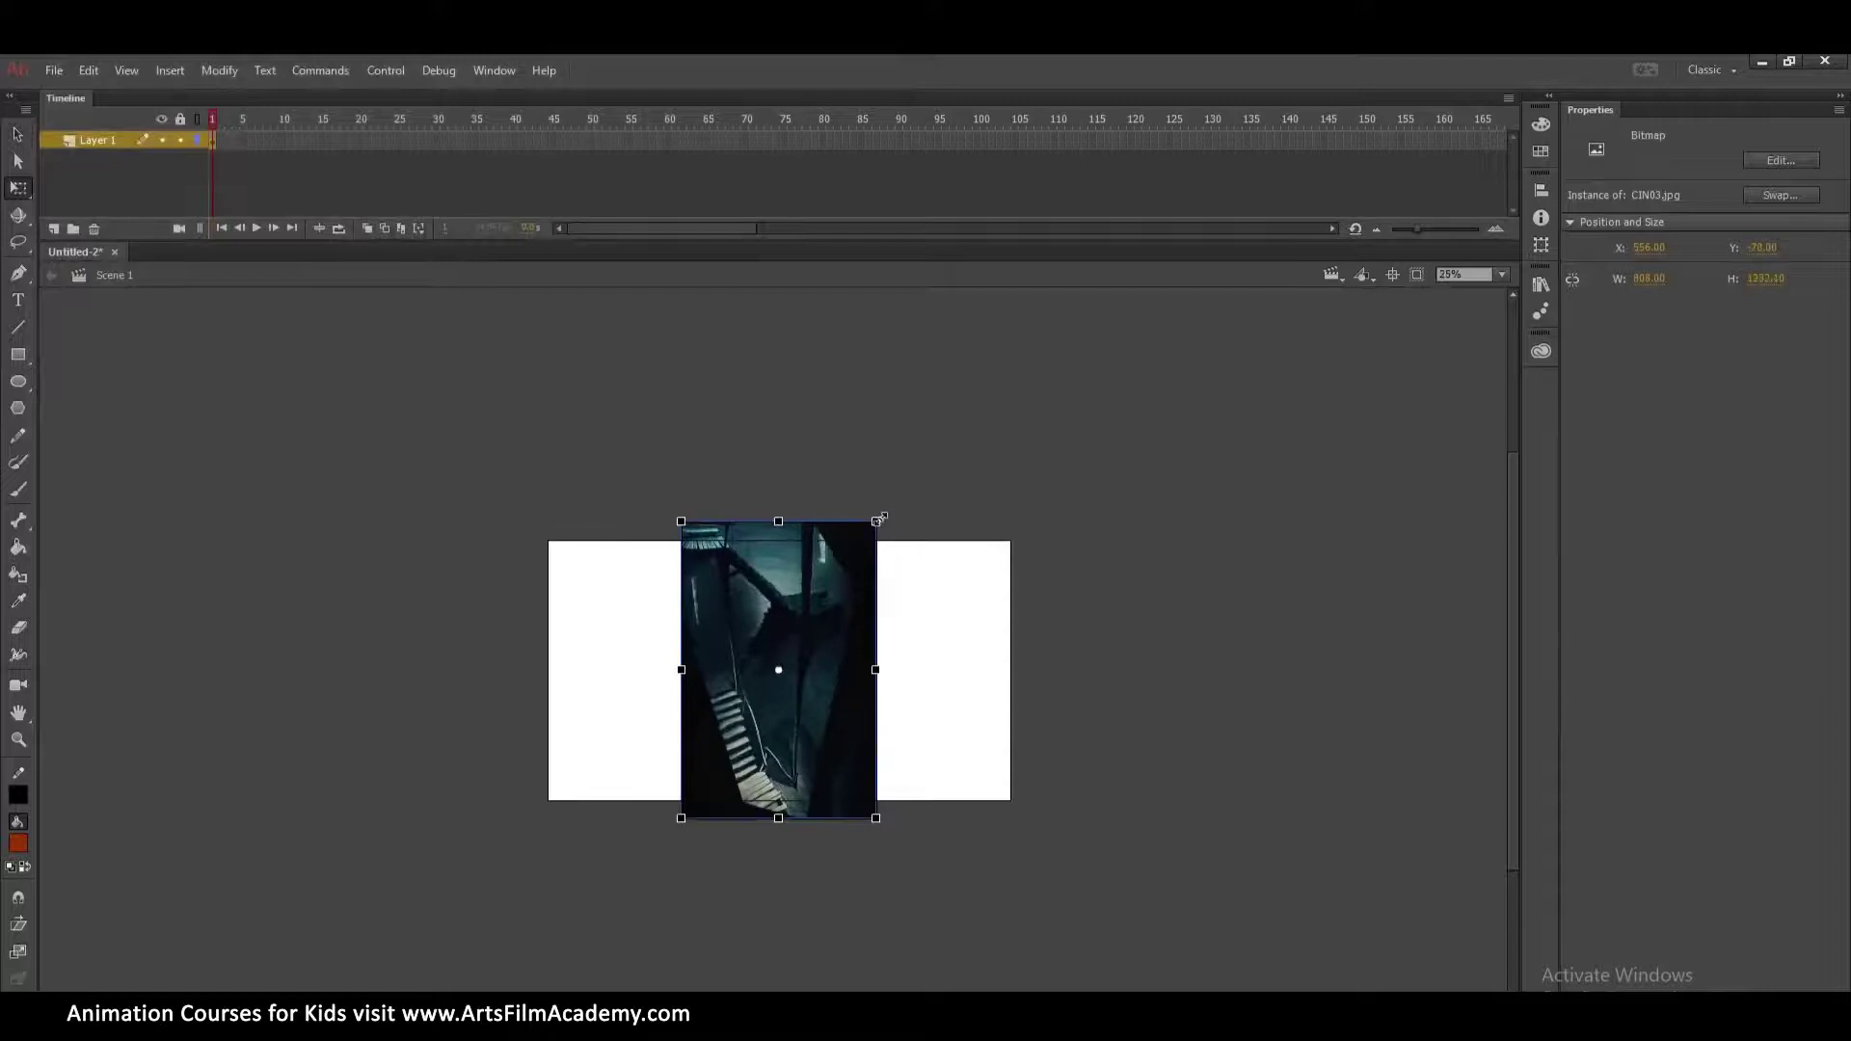
drag(880, 517, 1049, 316)
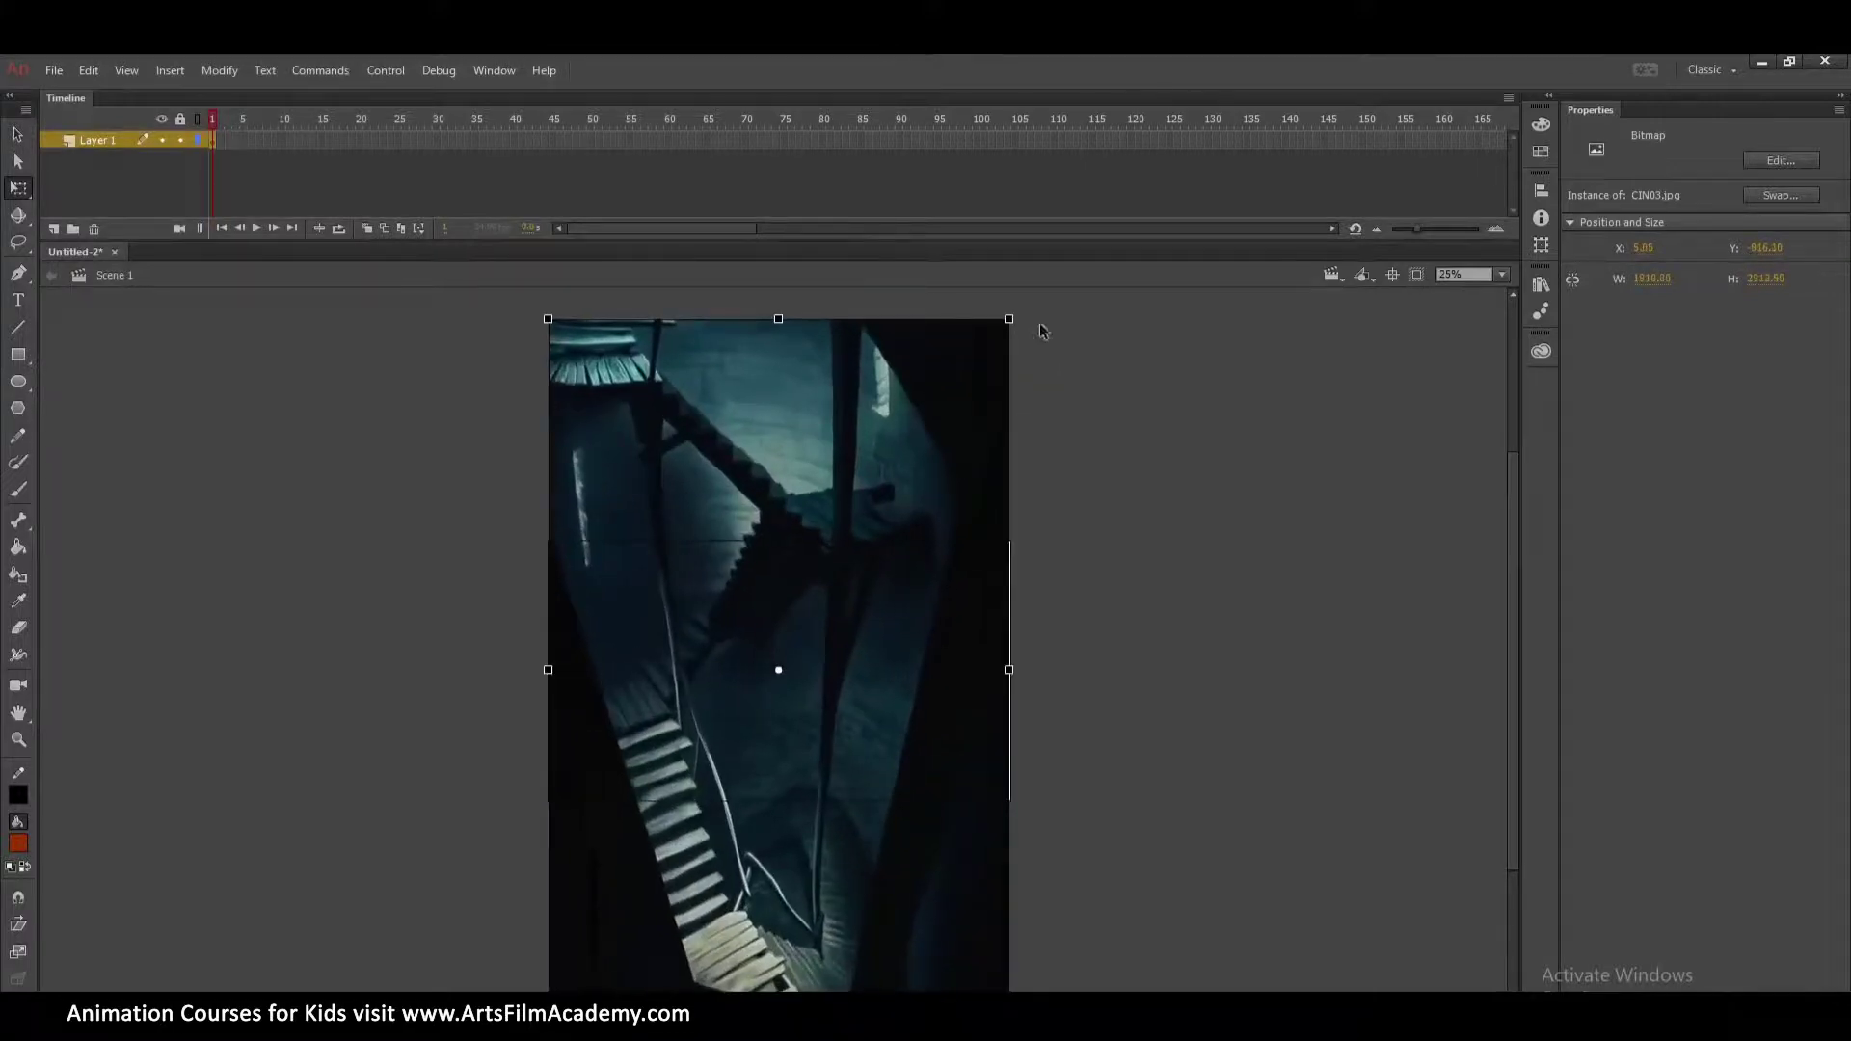
drag(546, 704, 869, 694)
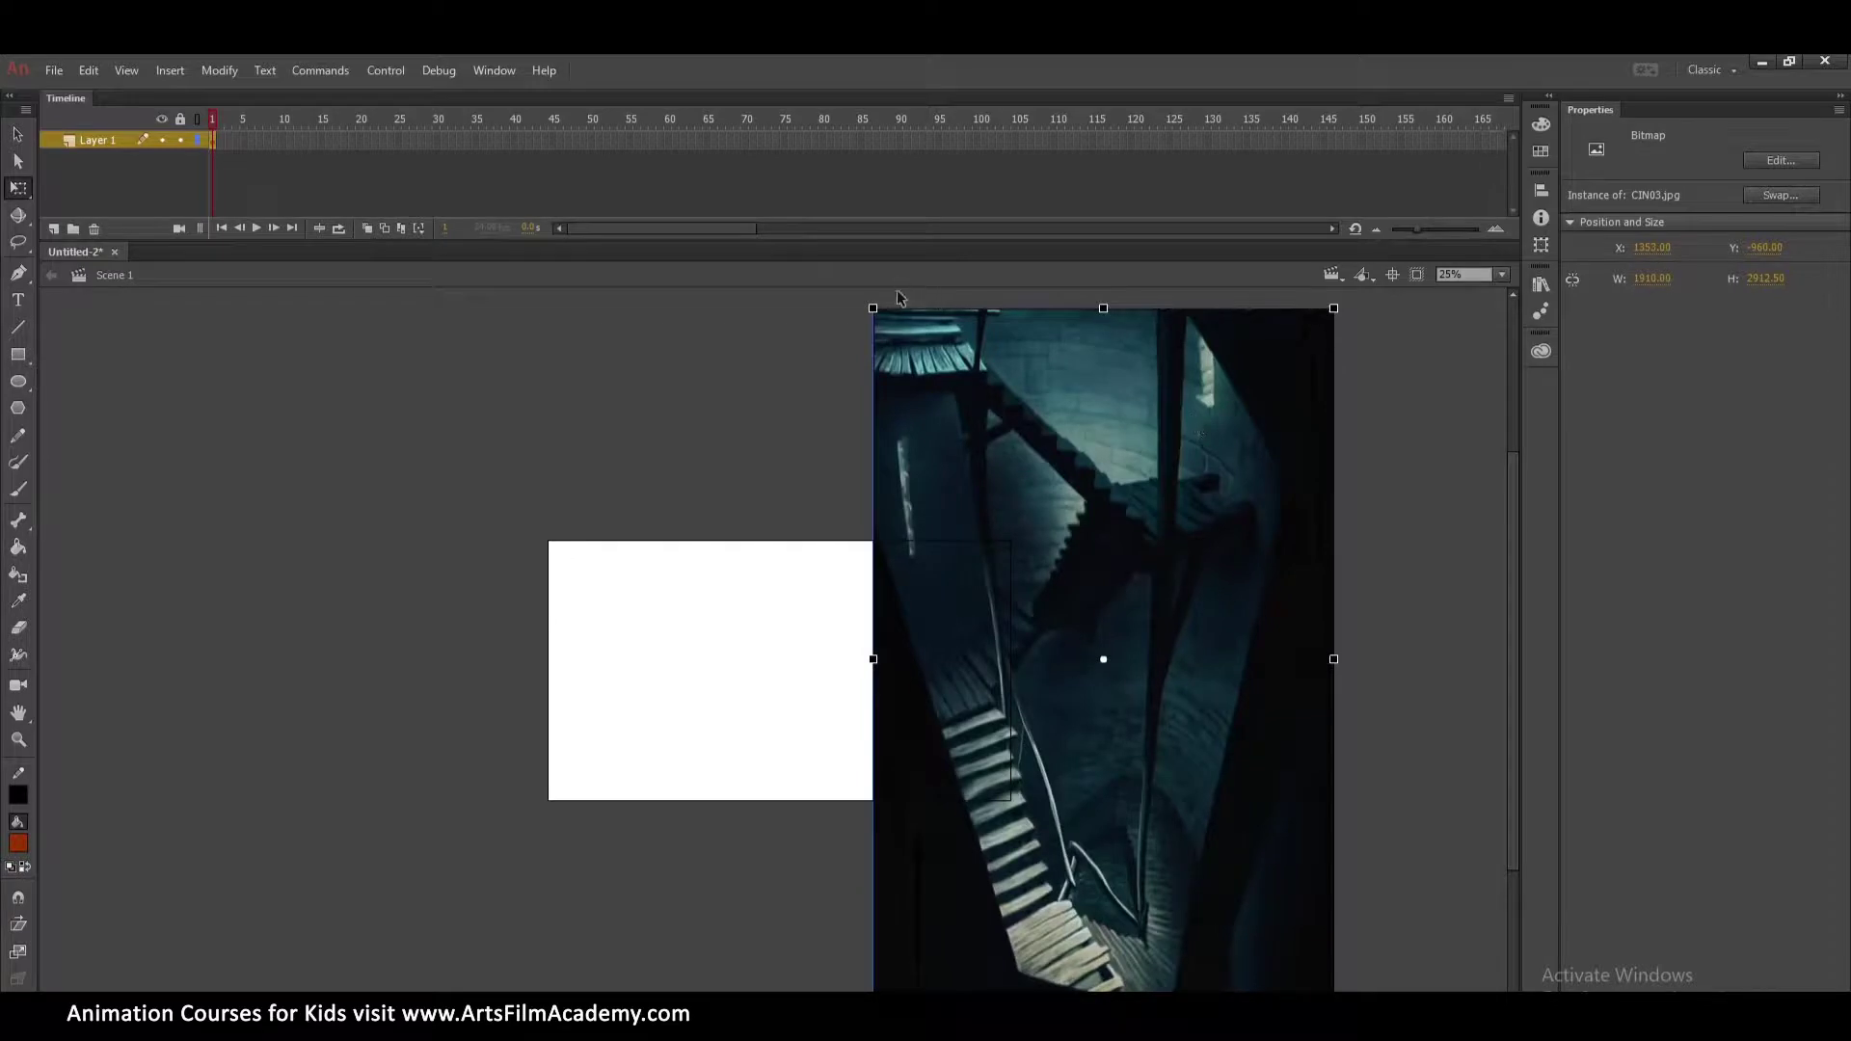
drag(870, 309, 839, 280)
drag(1297, 507, 1002, 621)
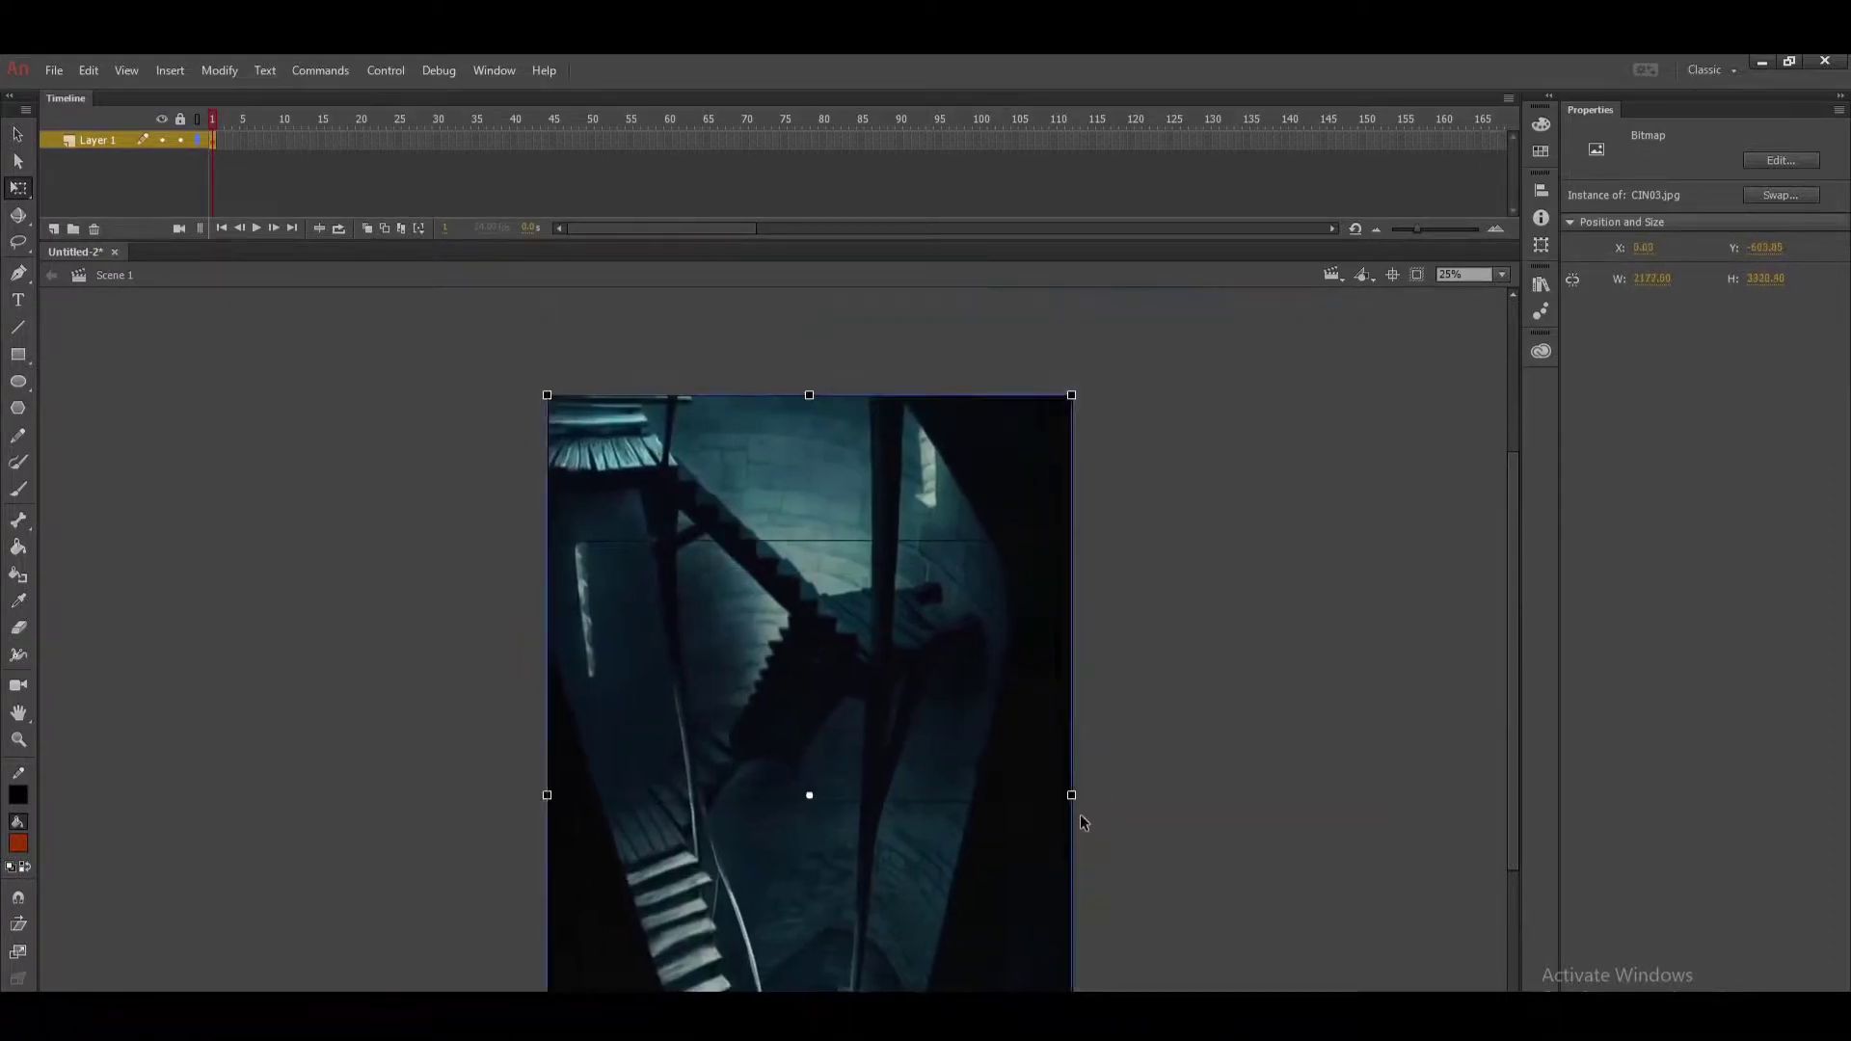
drag(1074, 796, 1067, 794)
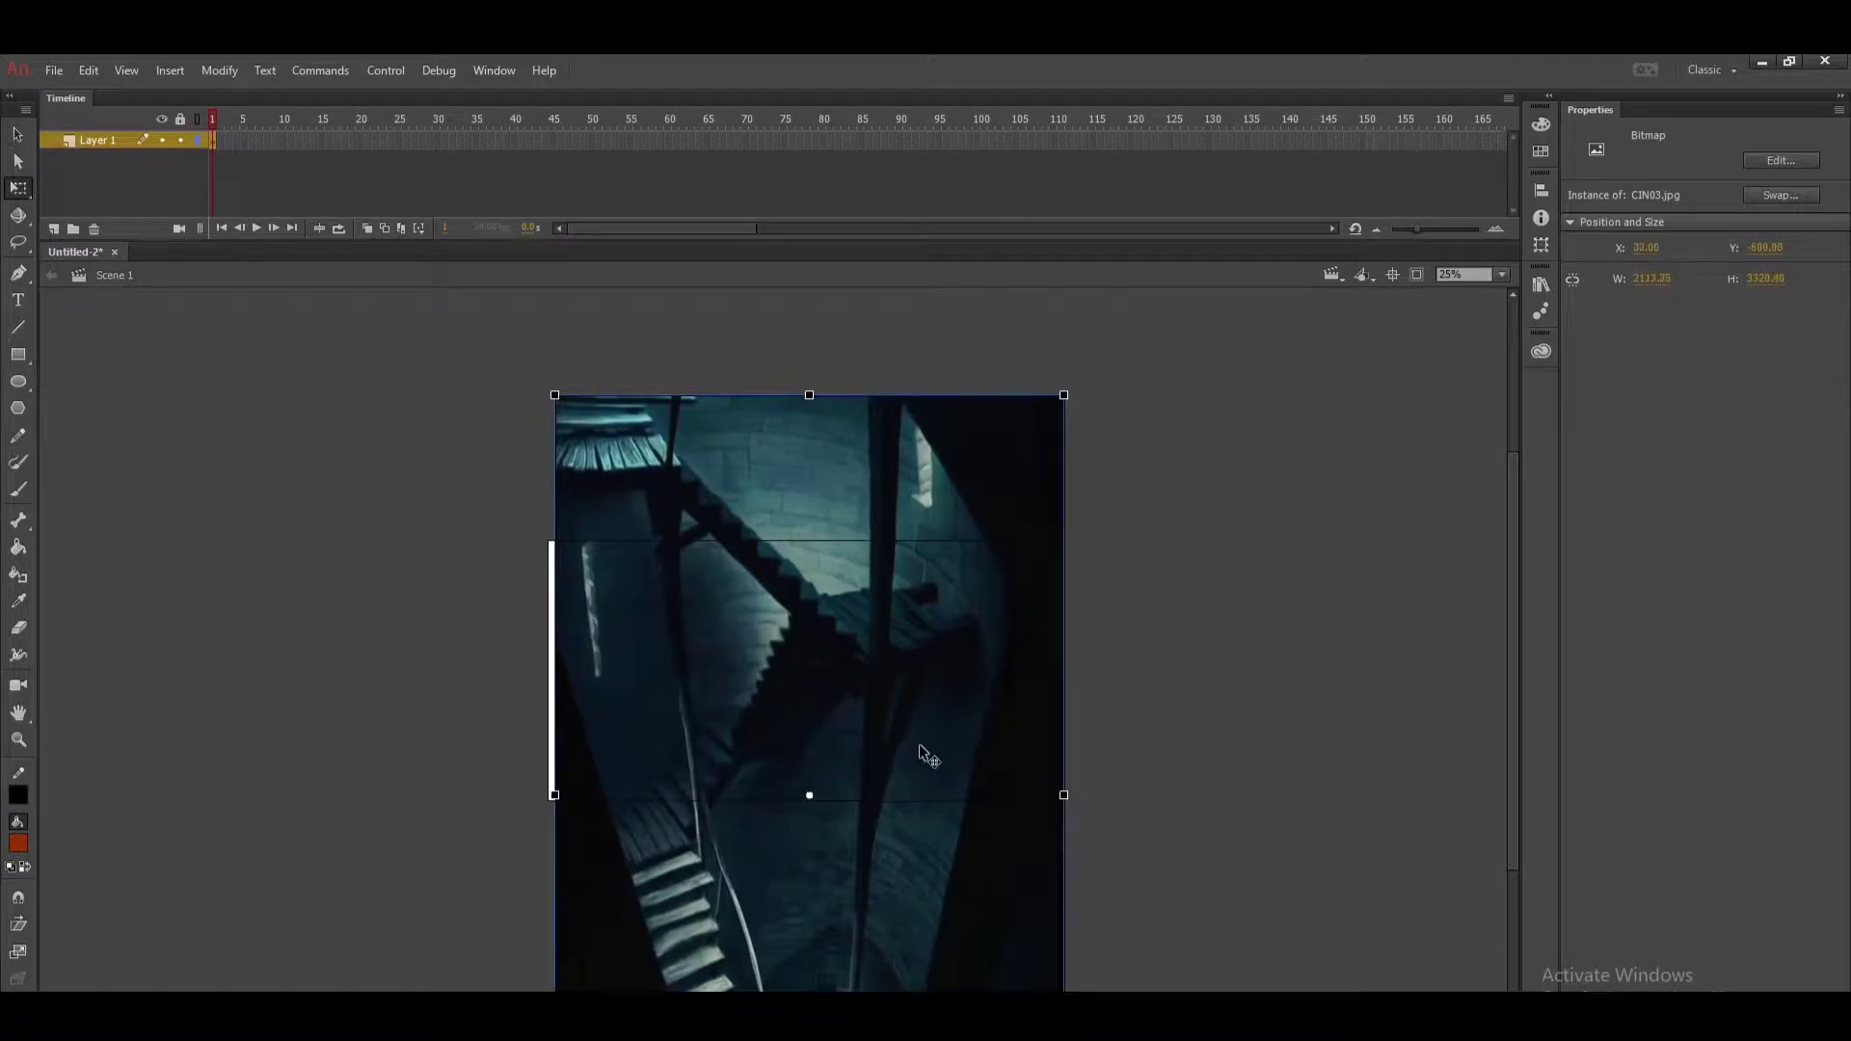
drag(918, 743, 917, 881)
click(1138, 806)
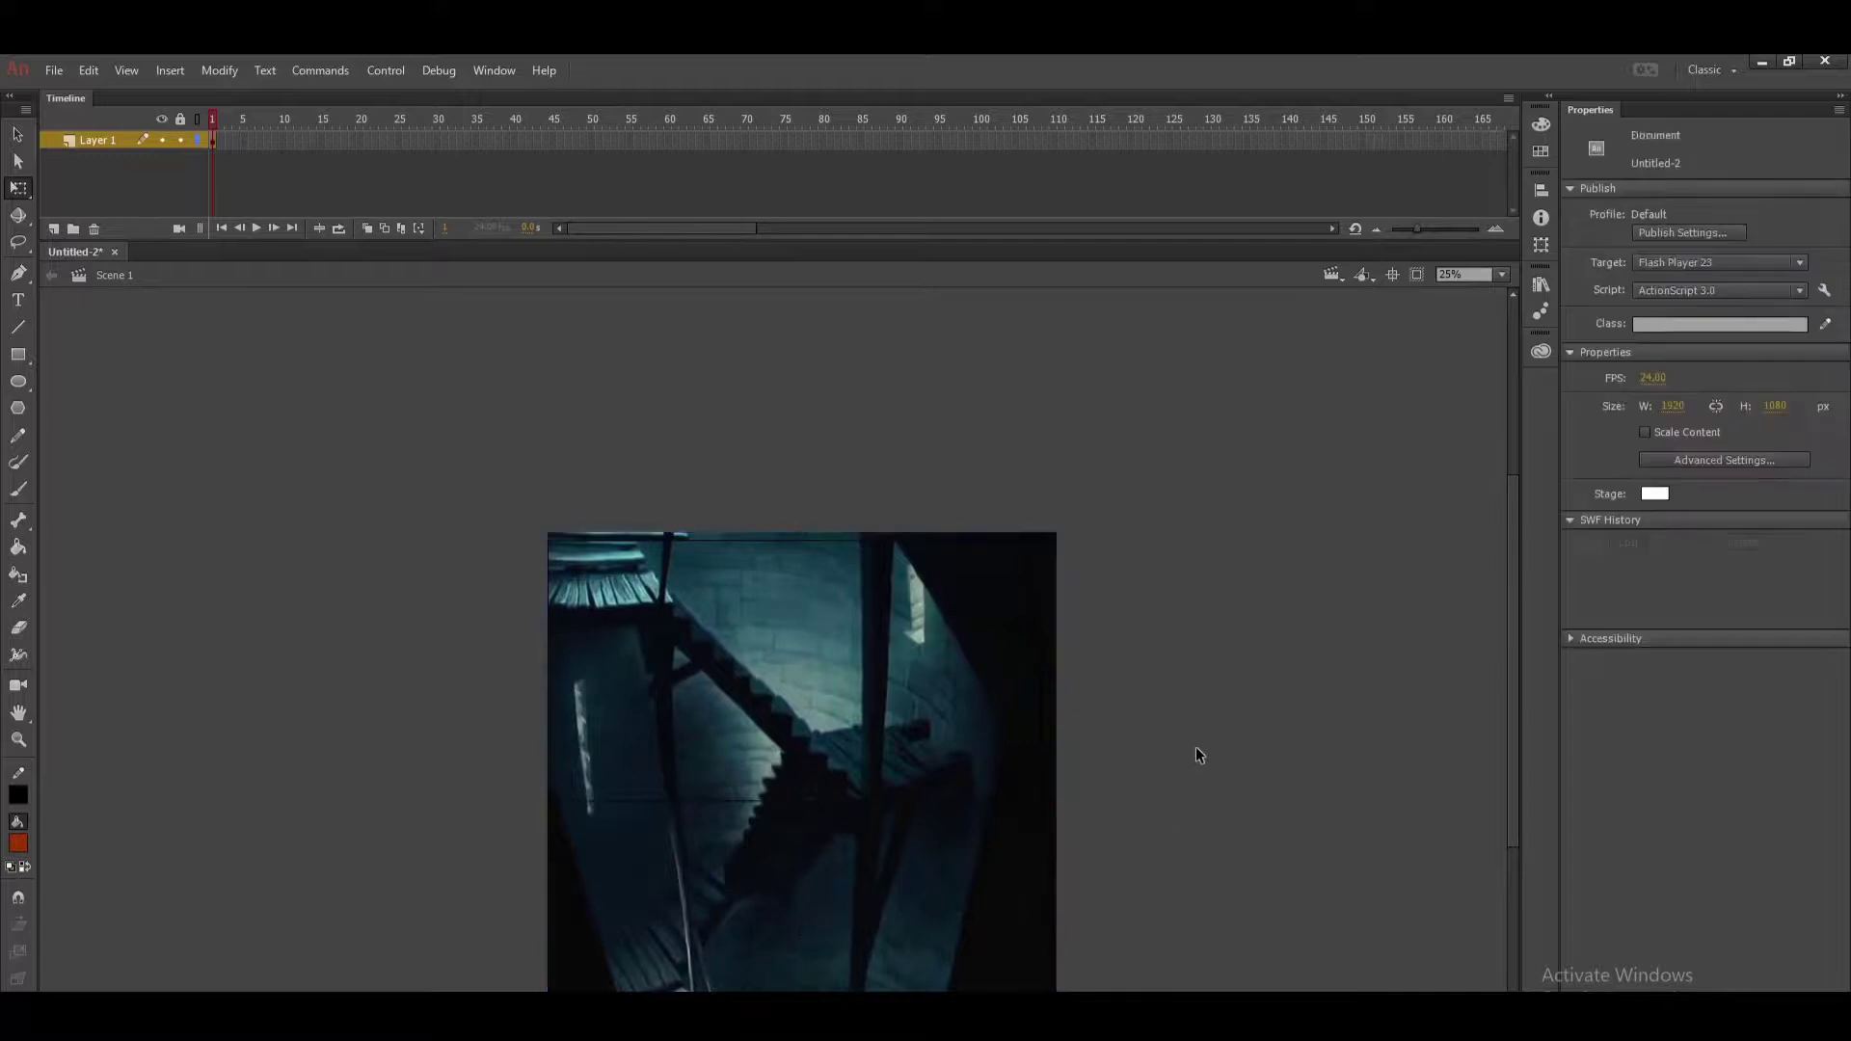
Extend Layer 1 to about frame 150 with a classic tween and move the staircase picture straight up at the end frame.
key(F6)
right_click(1363, 141)
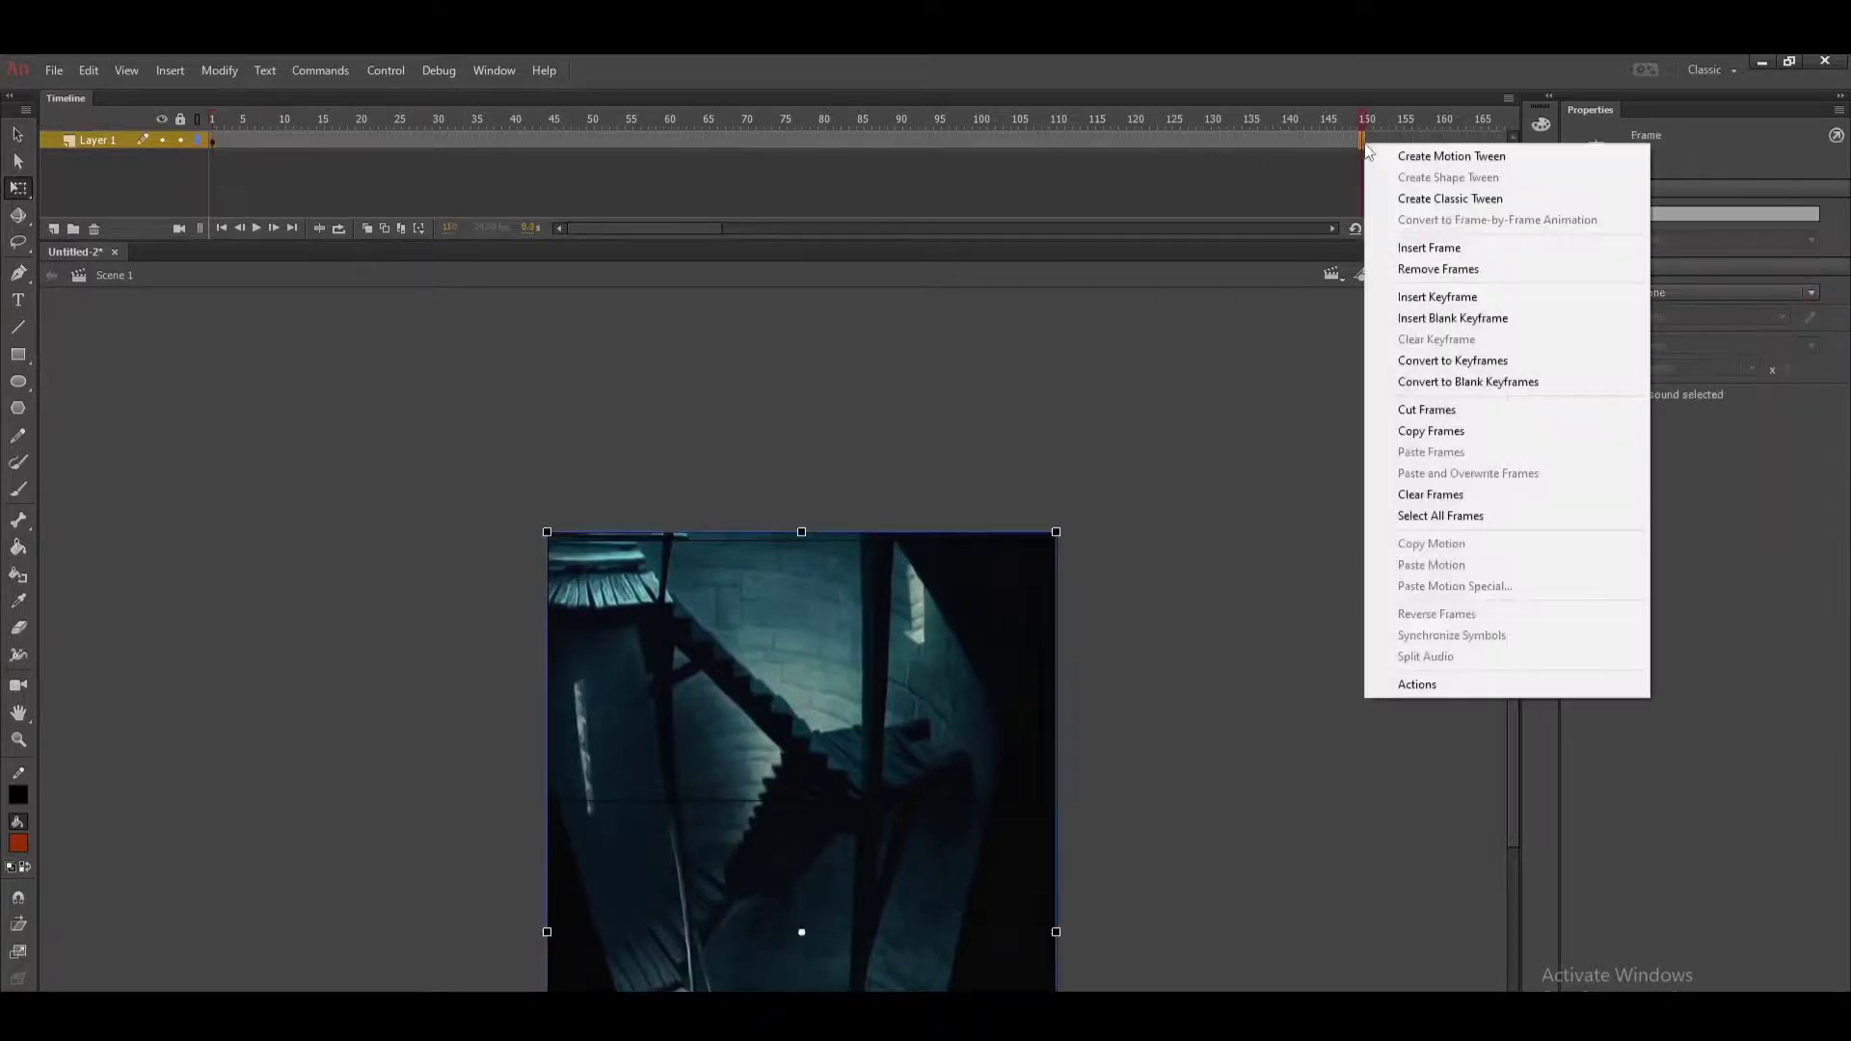
click(1381, 195)
click(819, 579)
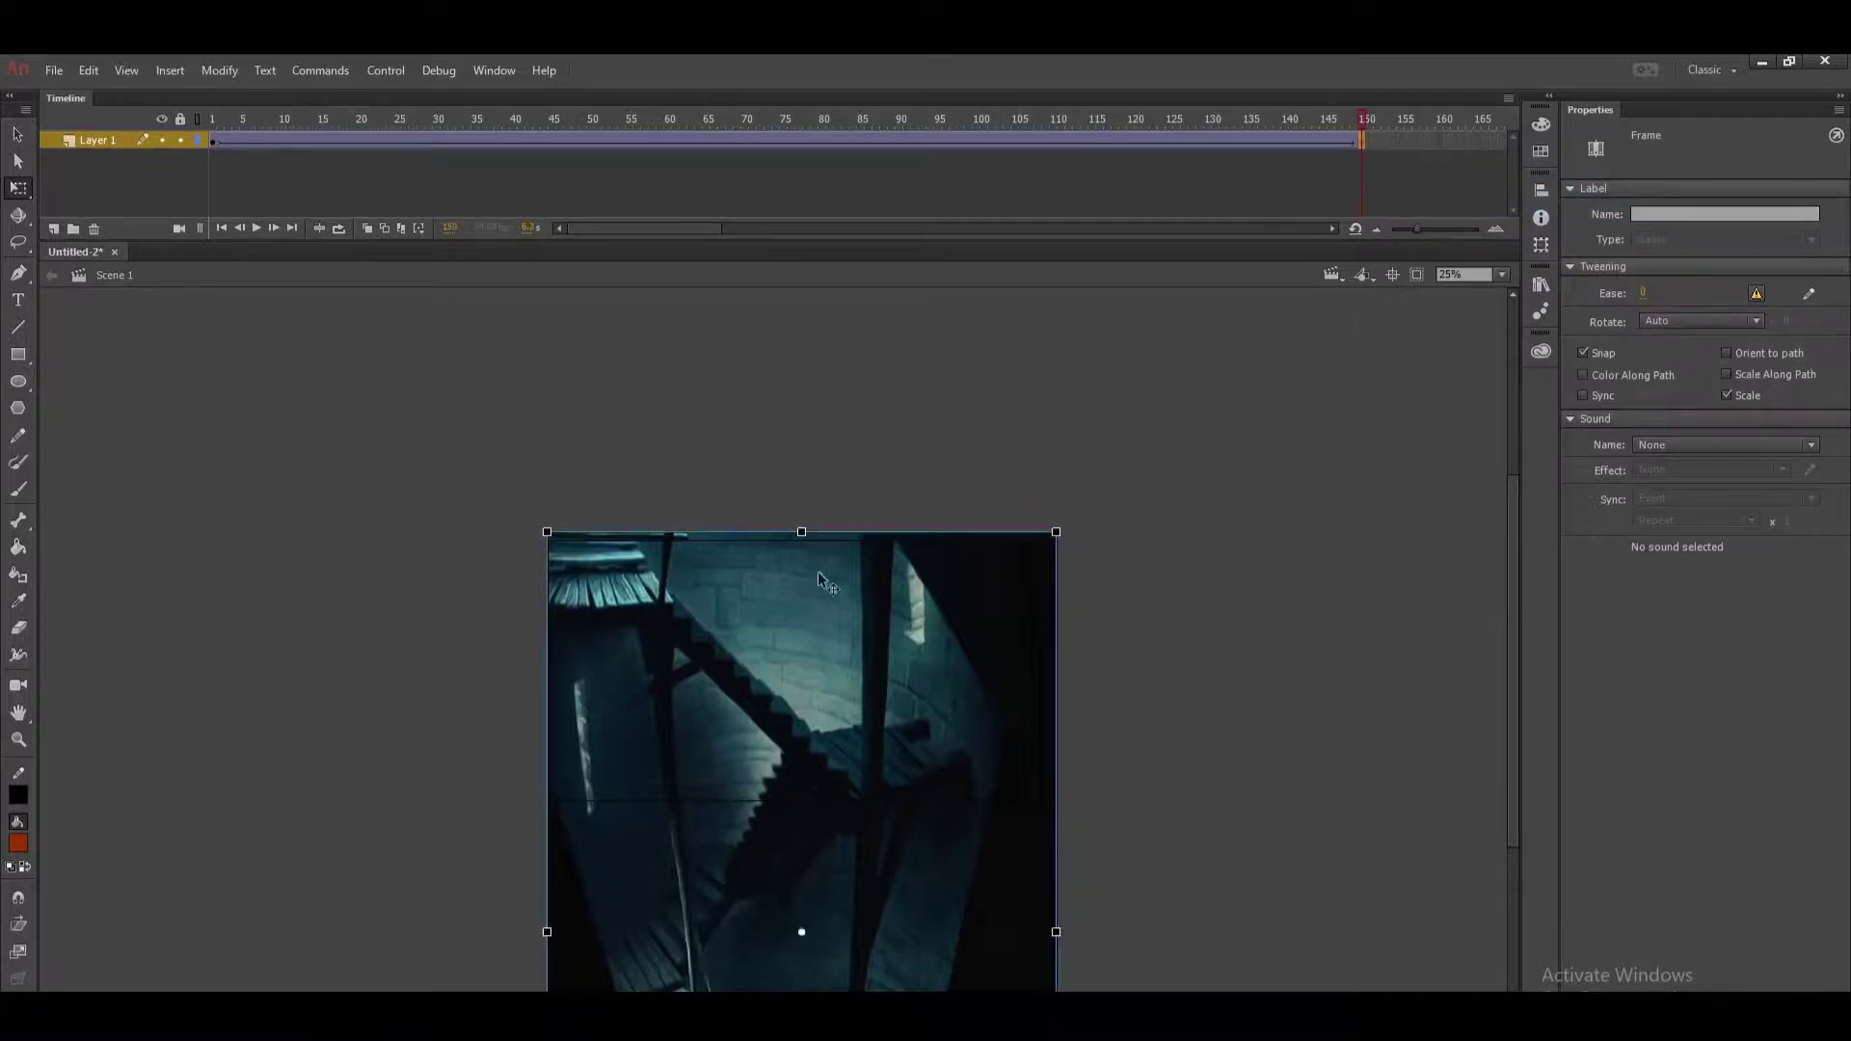
drag(807, 925, 818, 574)
Preview the vertical camera move on the timeline and in a test movie.
key(Return)
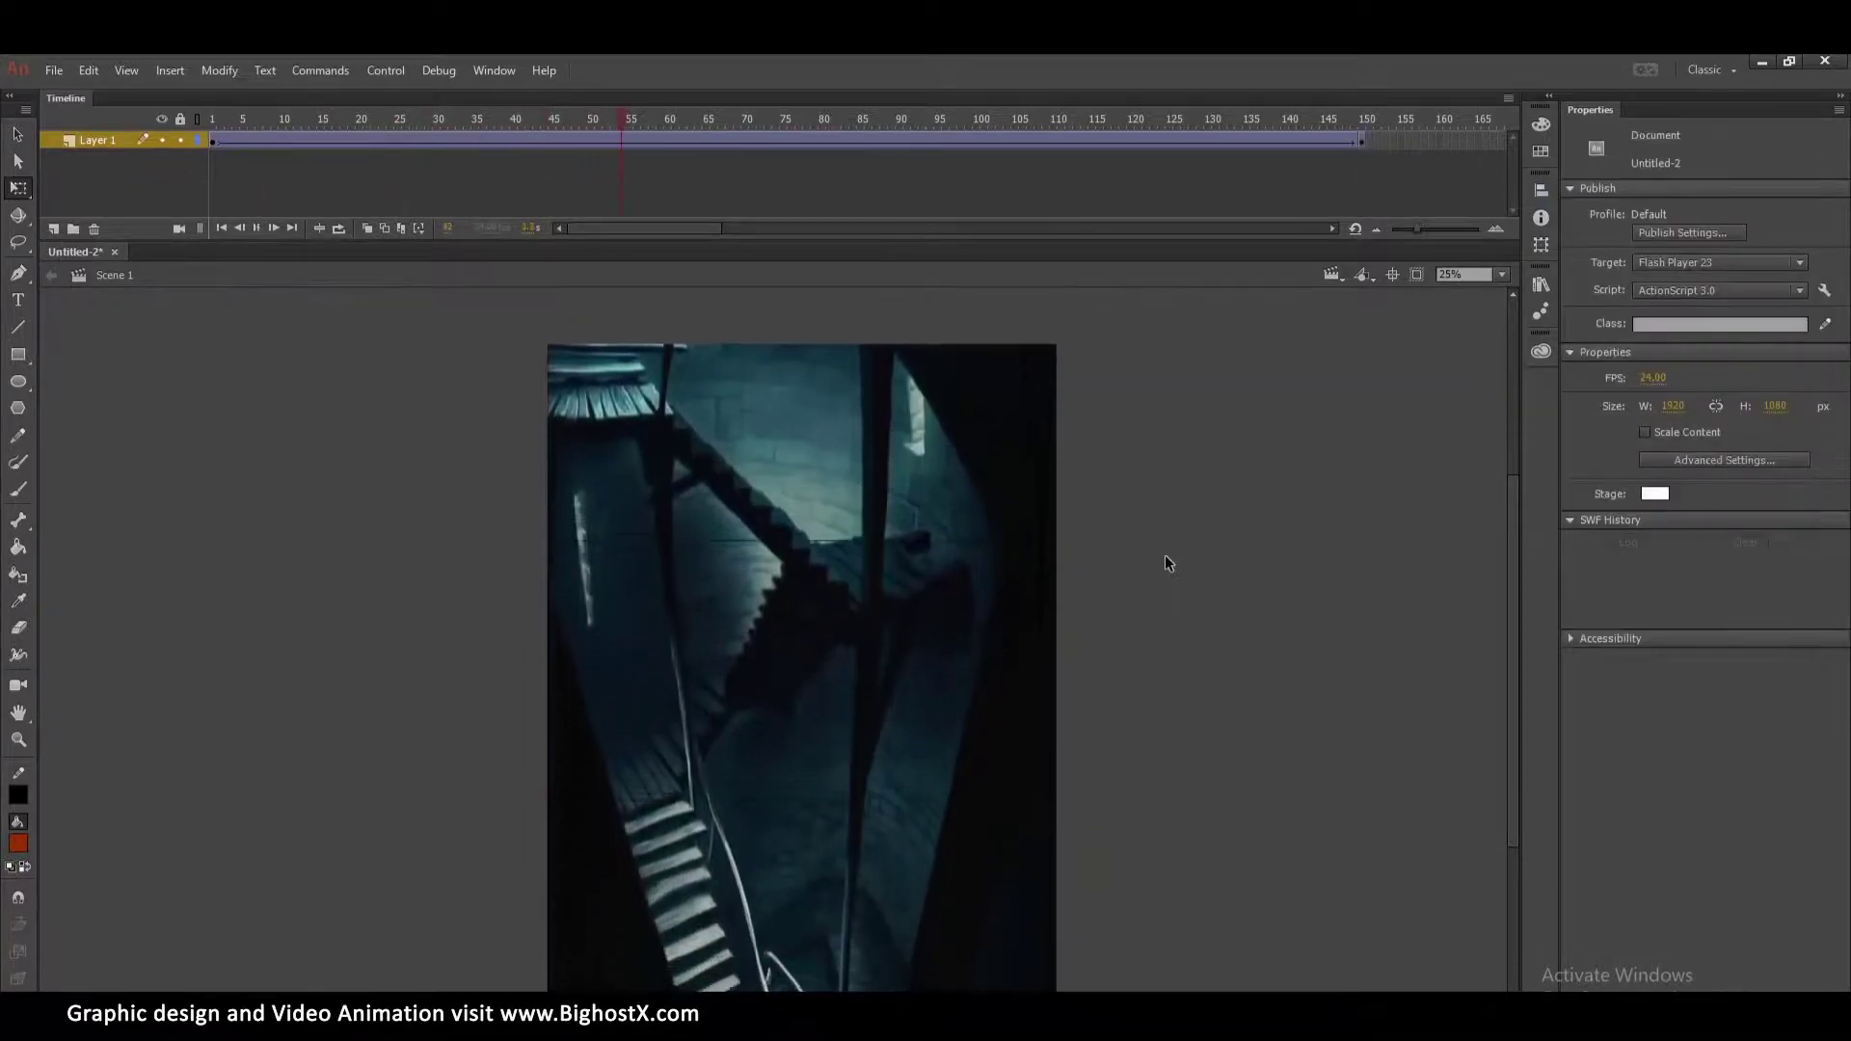
key(ctrl+Return)
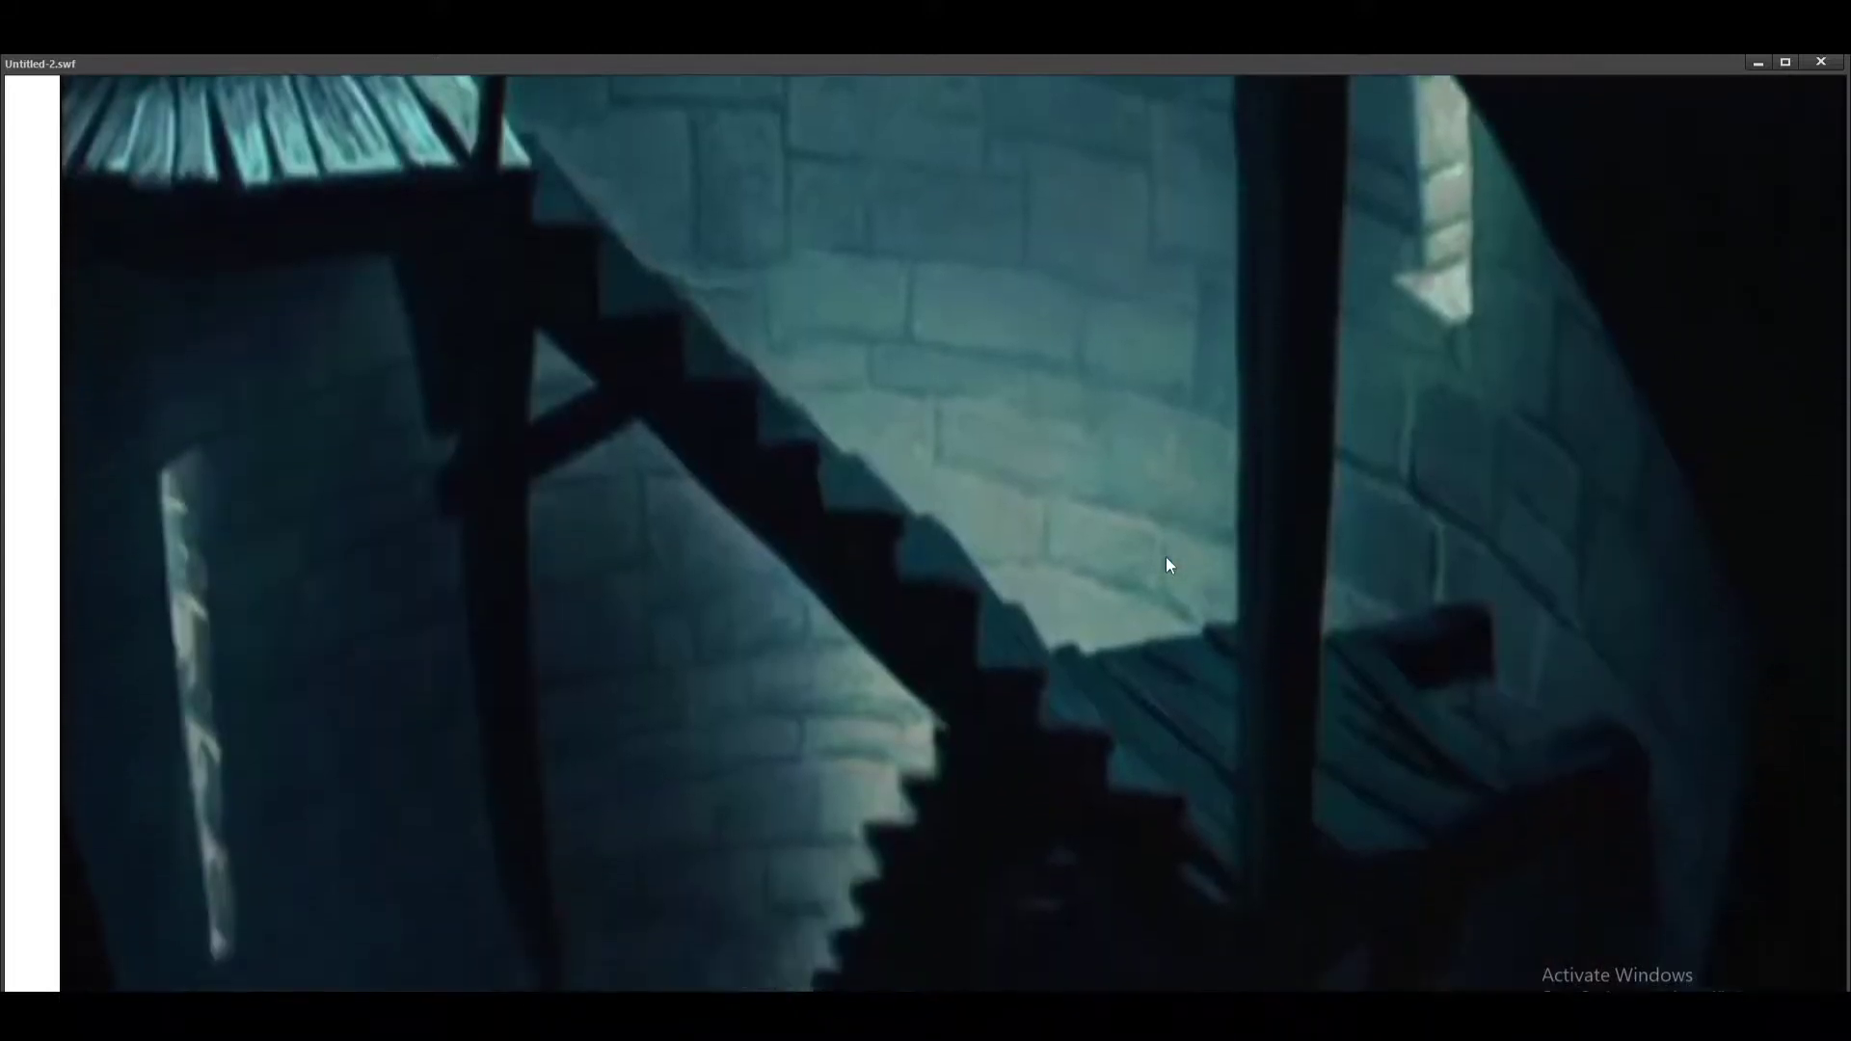
click(1830, 62)
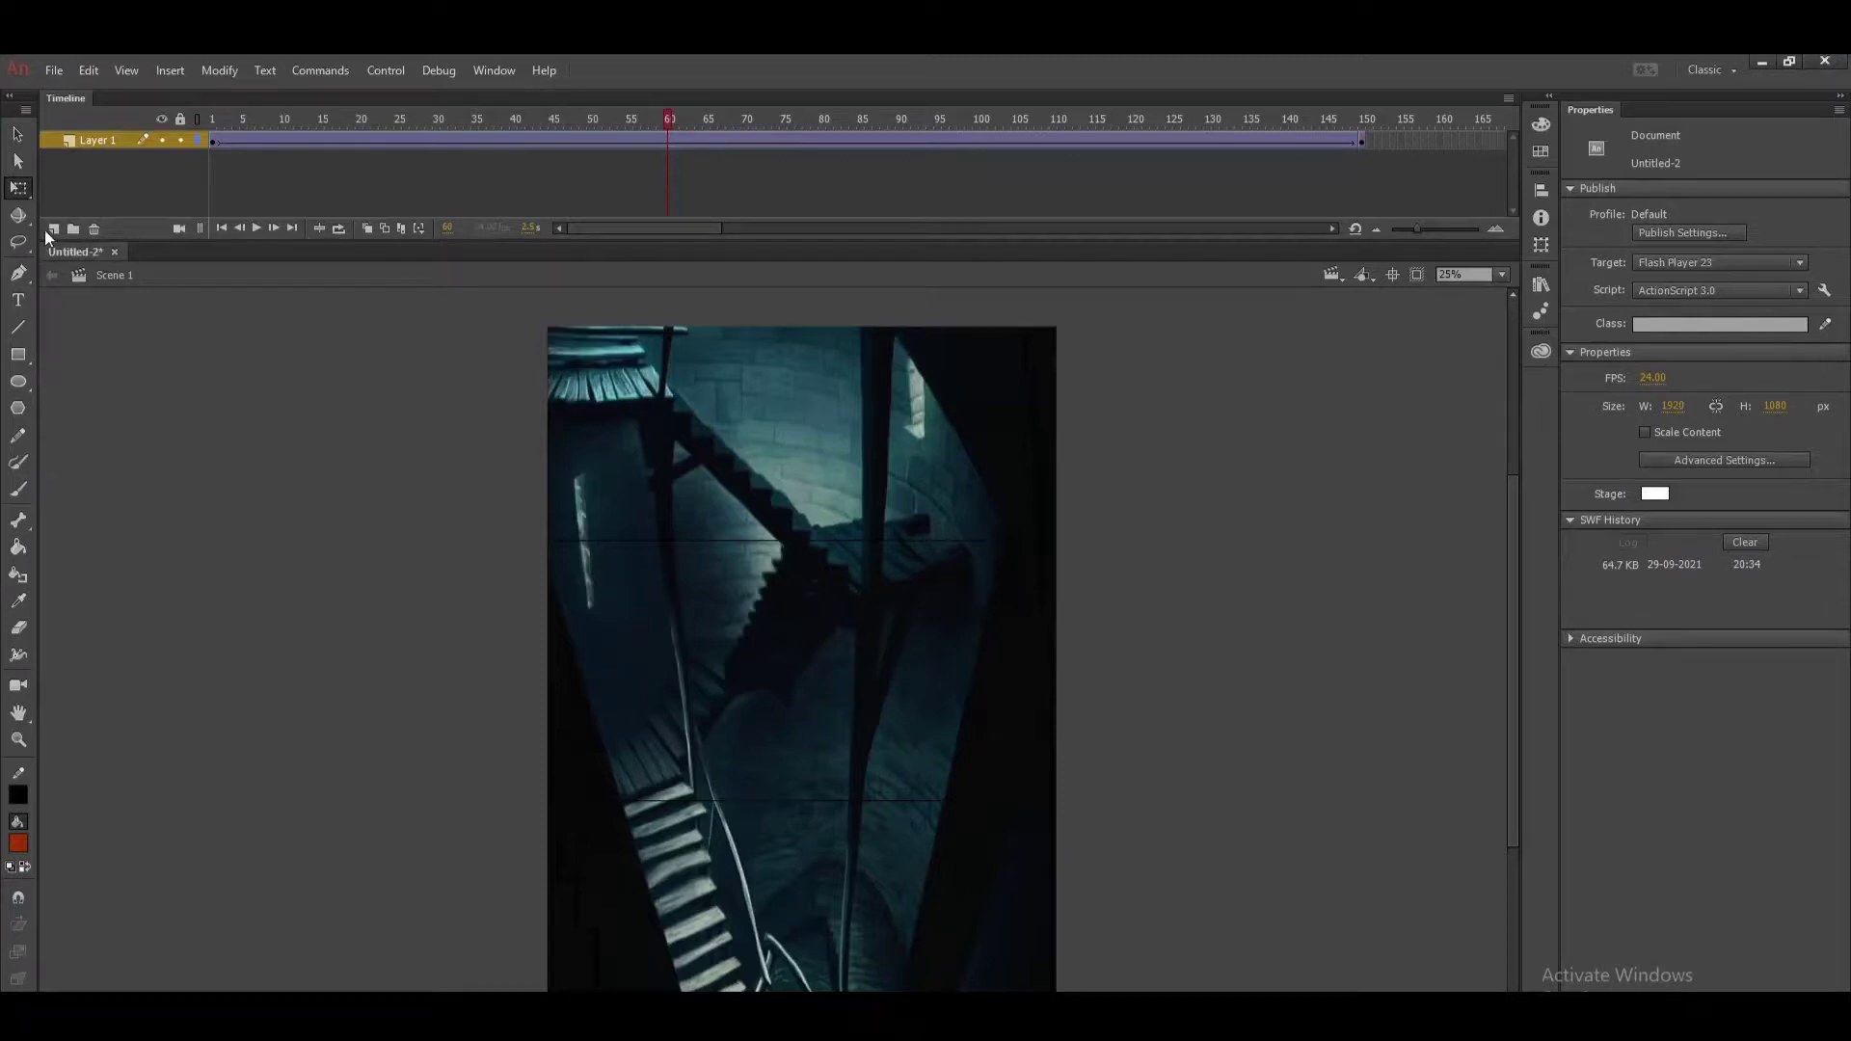
Add a new empty layer and delete Layer 1 with the staircase picture.
click(53, 228)
click(104, 160)
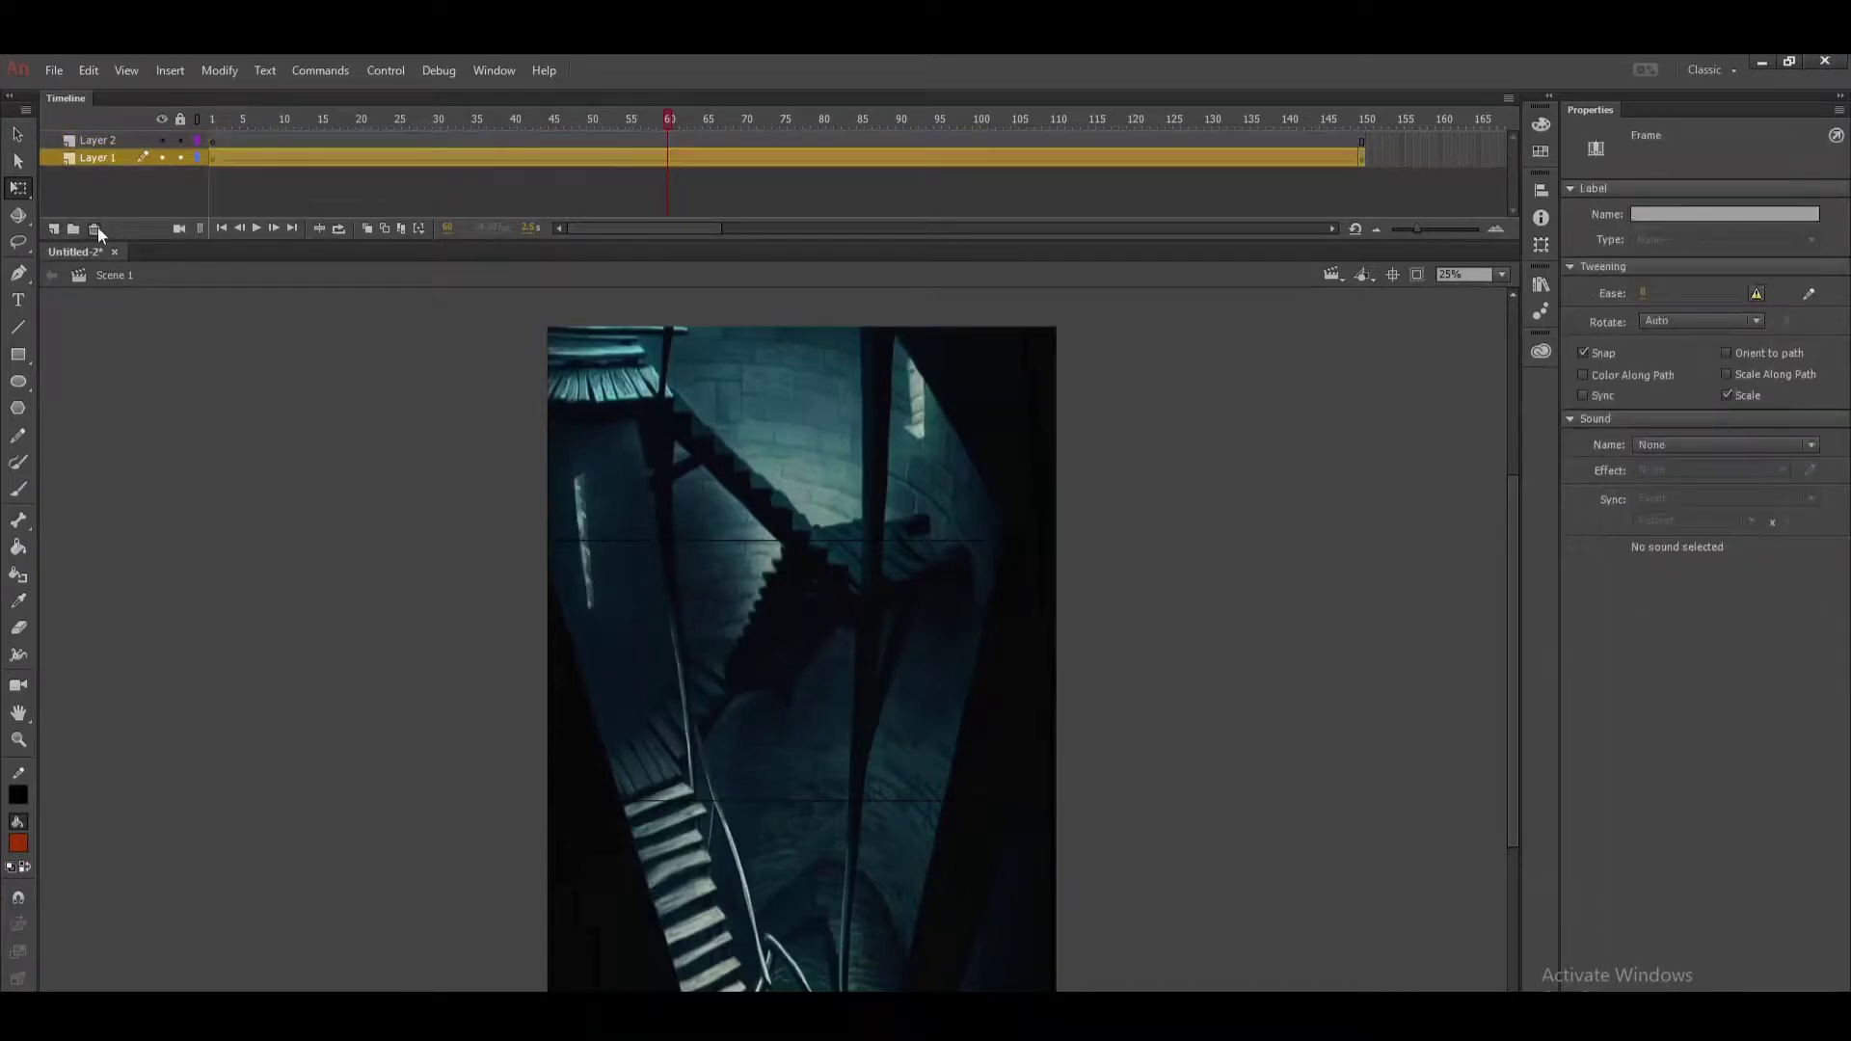
click(94, 229)
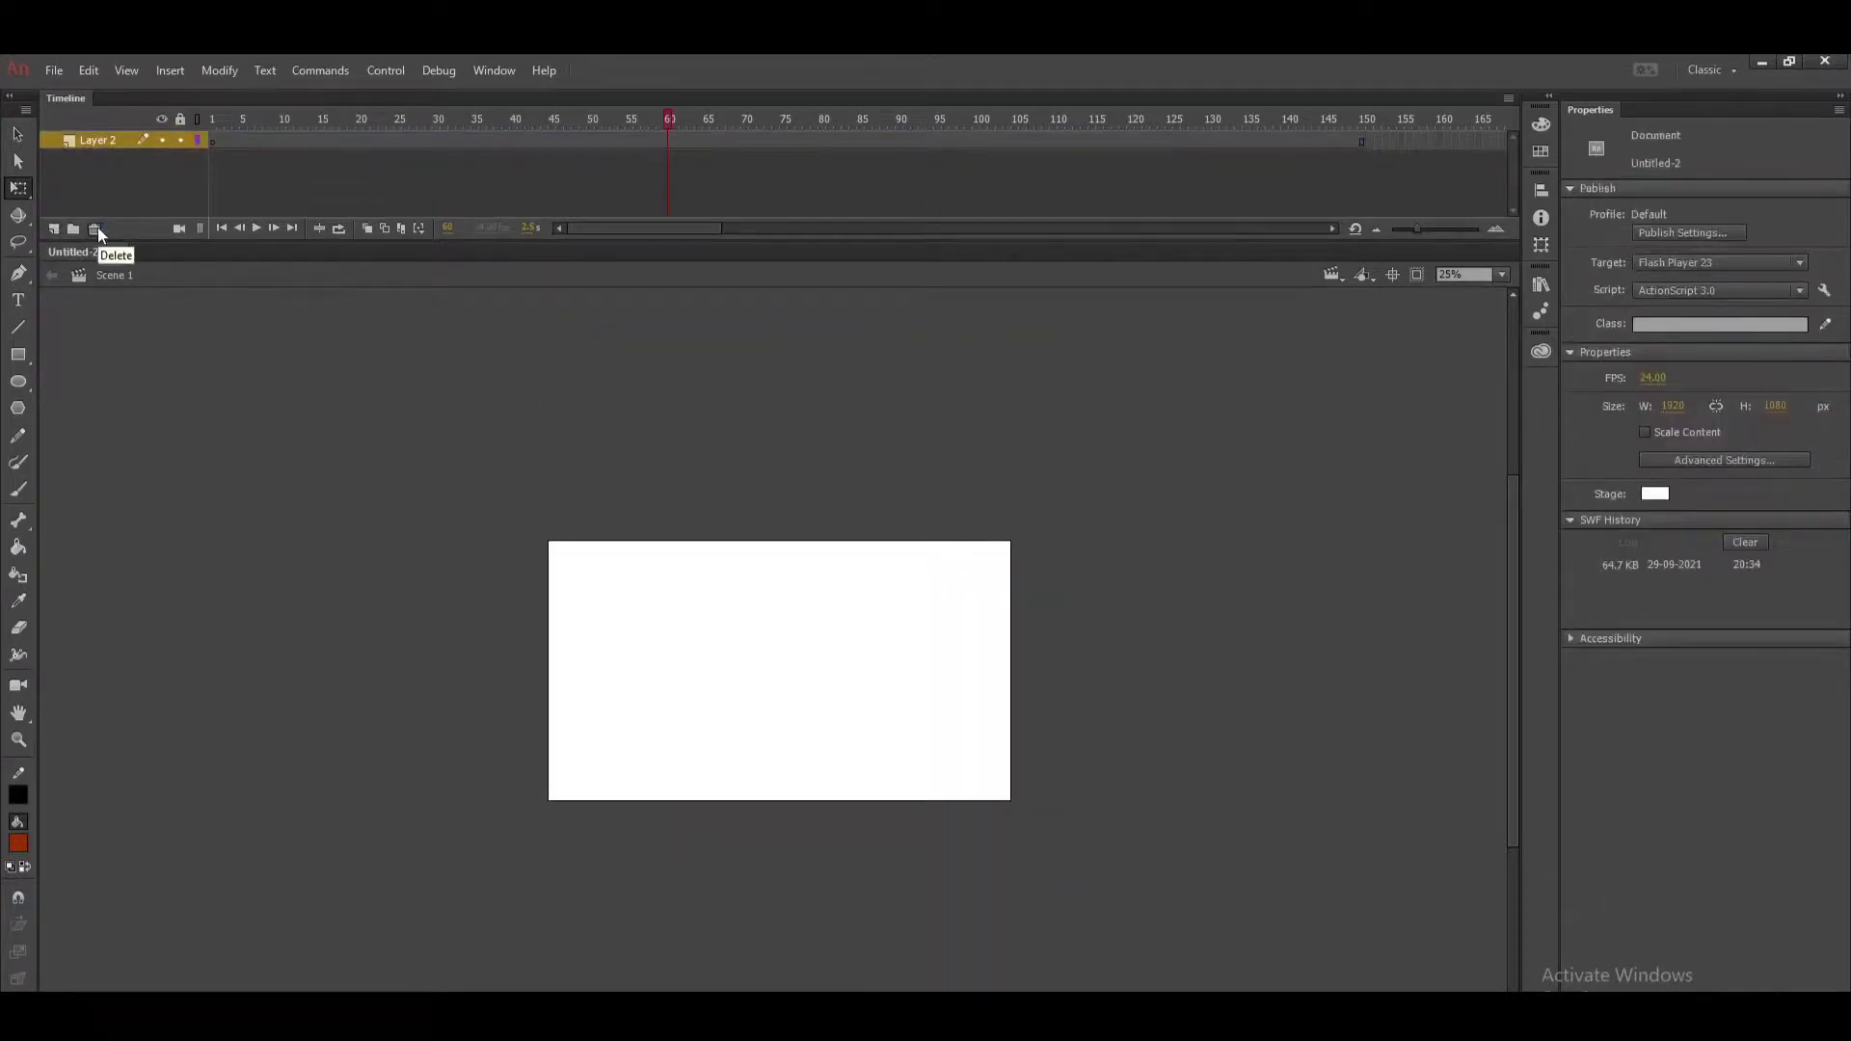
Import the ruins background 001 and its foreground cut-out 0002 together onto the stage.
key(ctrl+=)
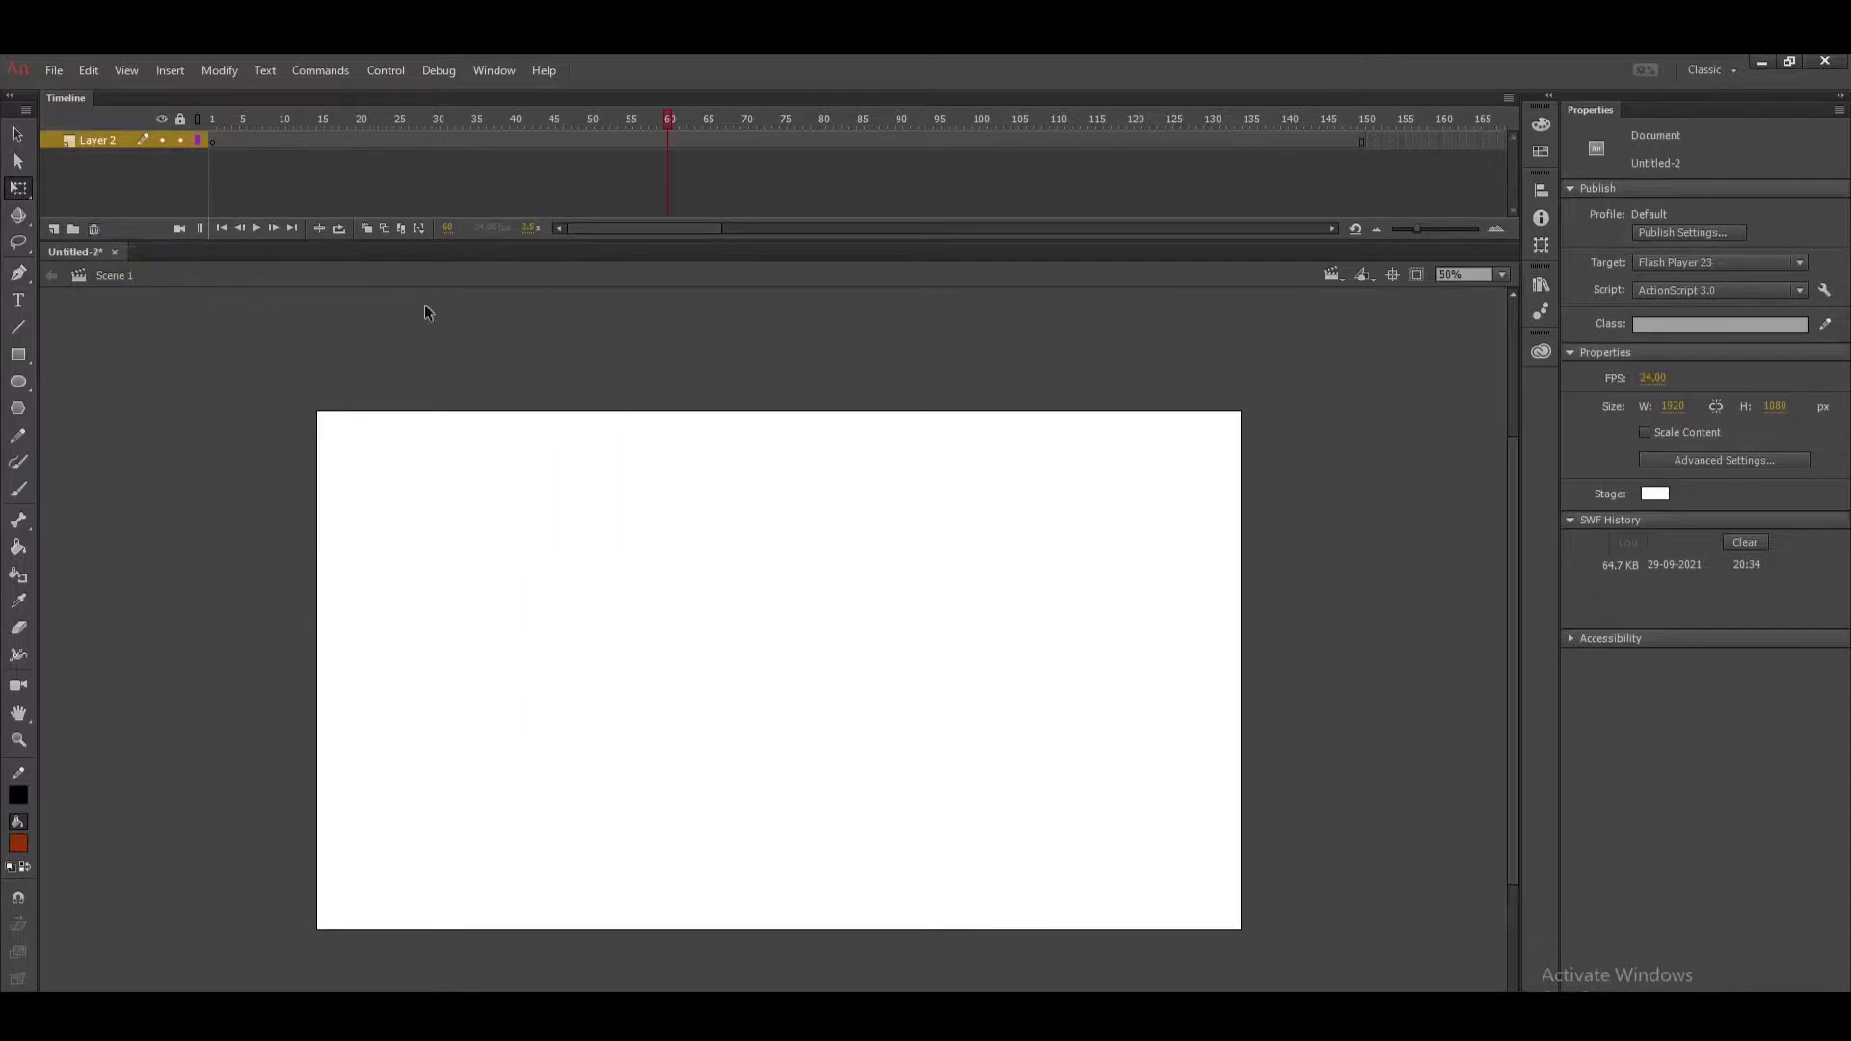
click(54, 71)
mouse_move(158, 376)
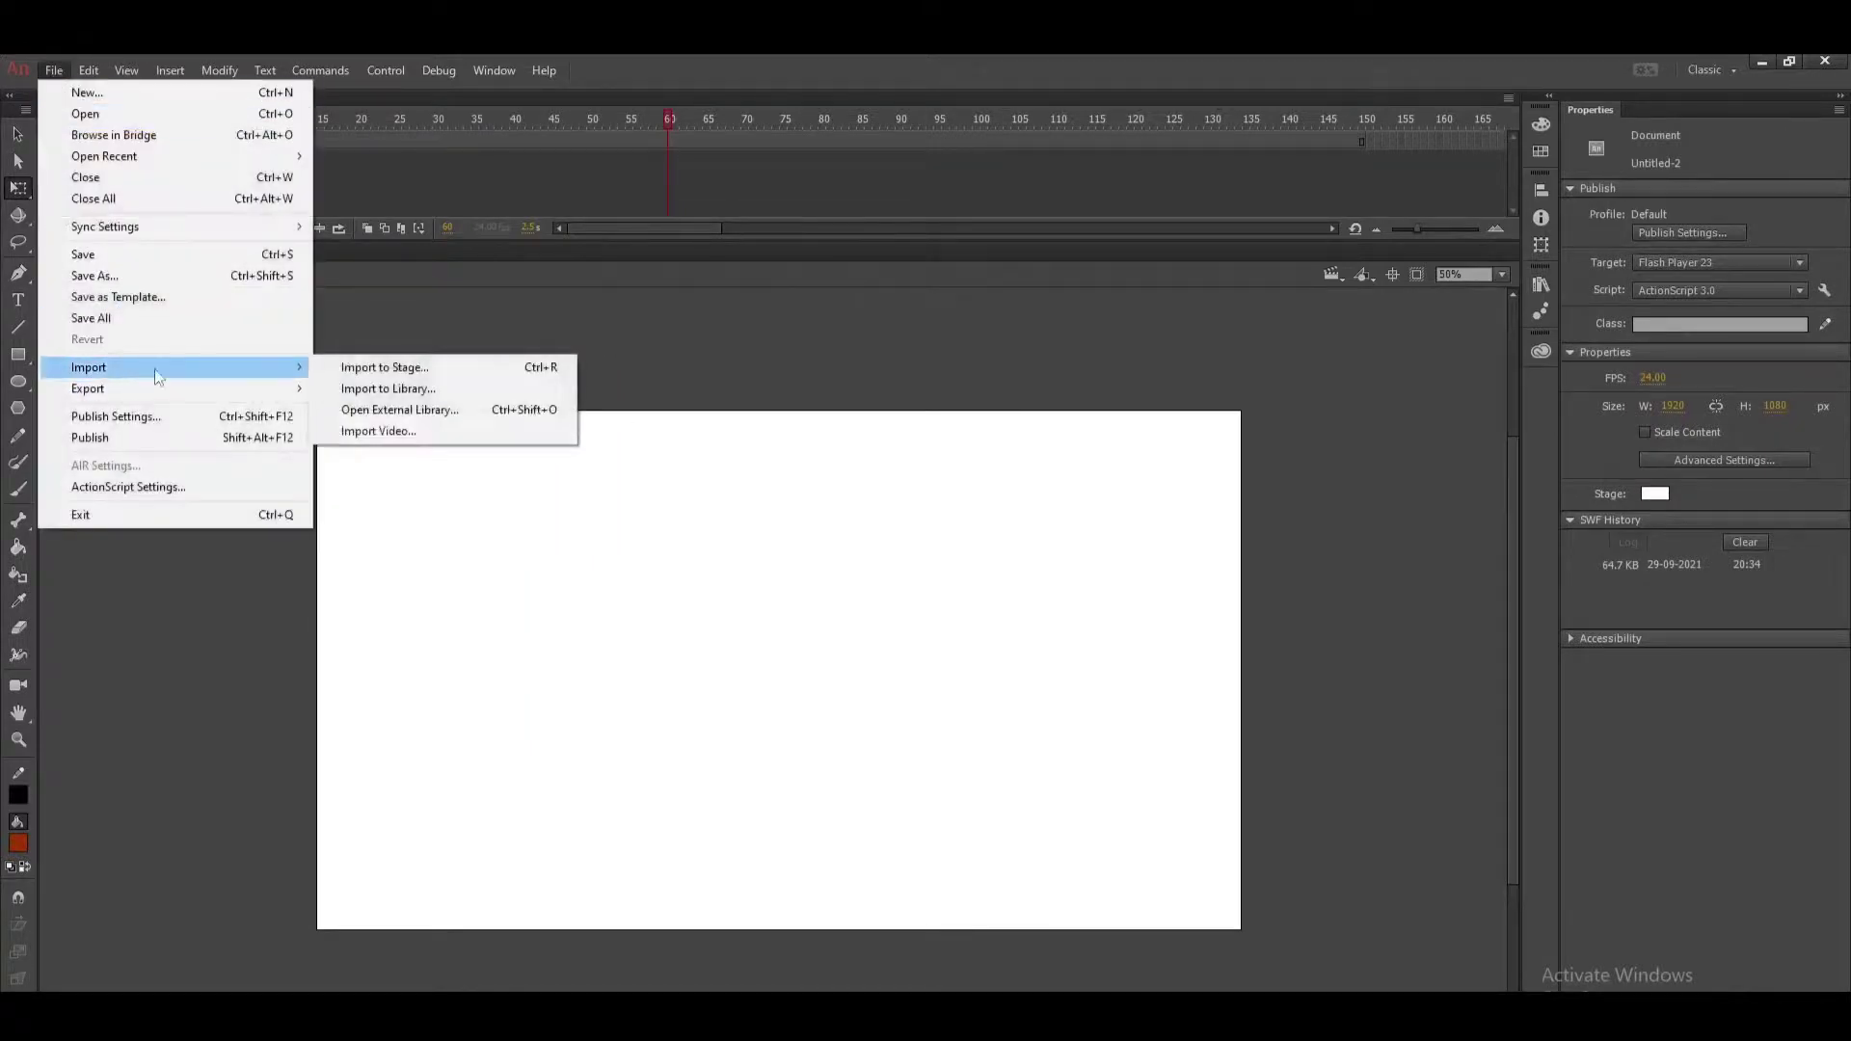
click(384, 368)
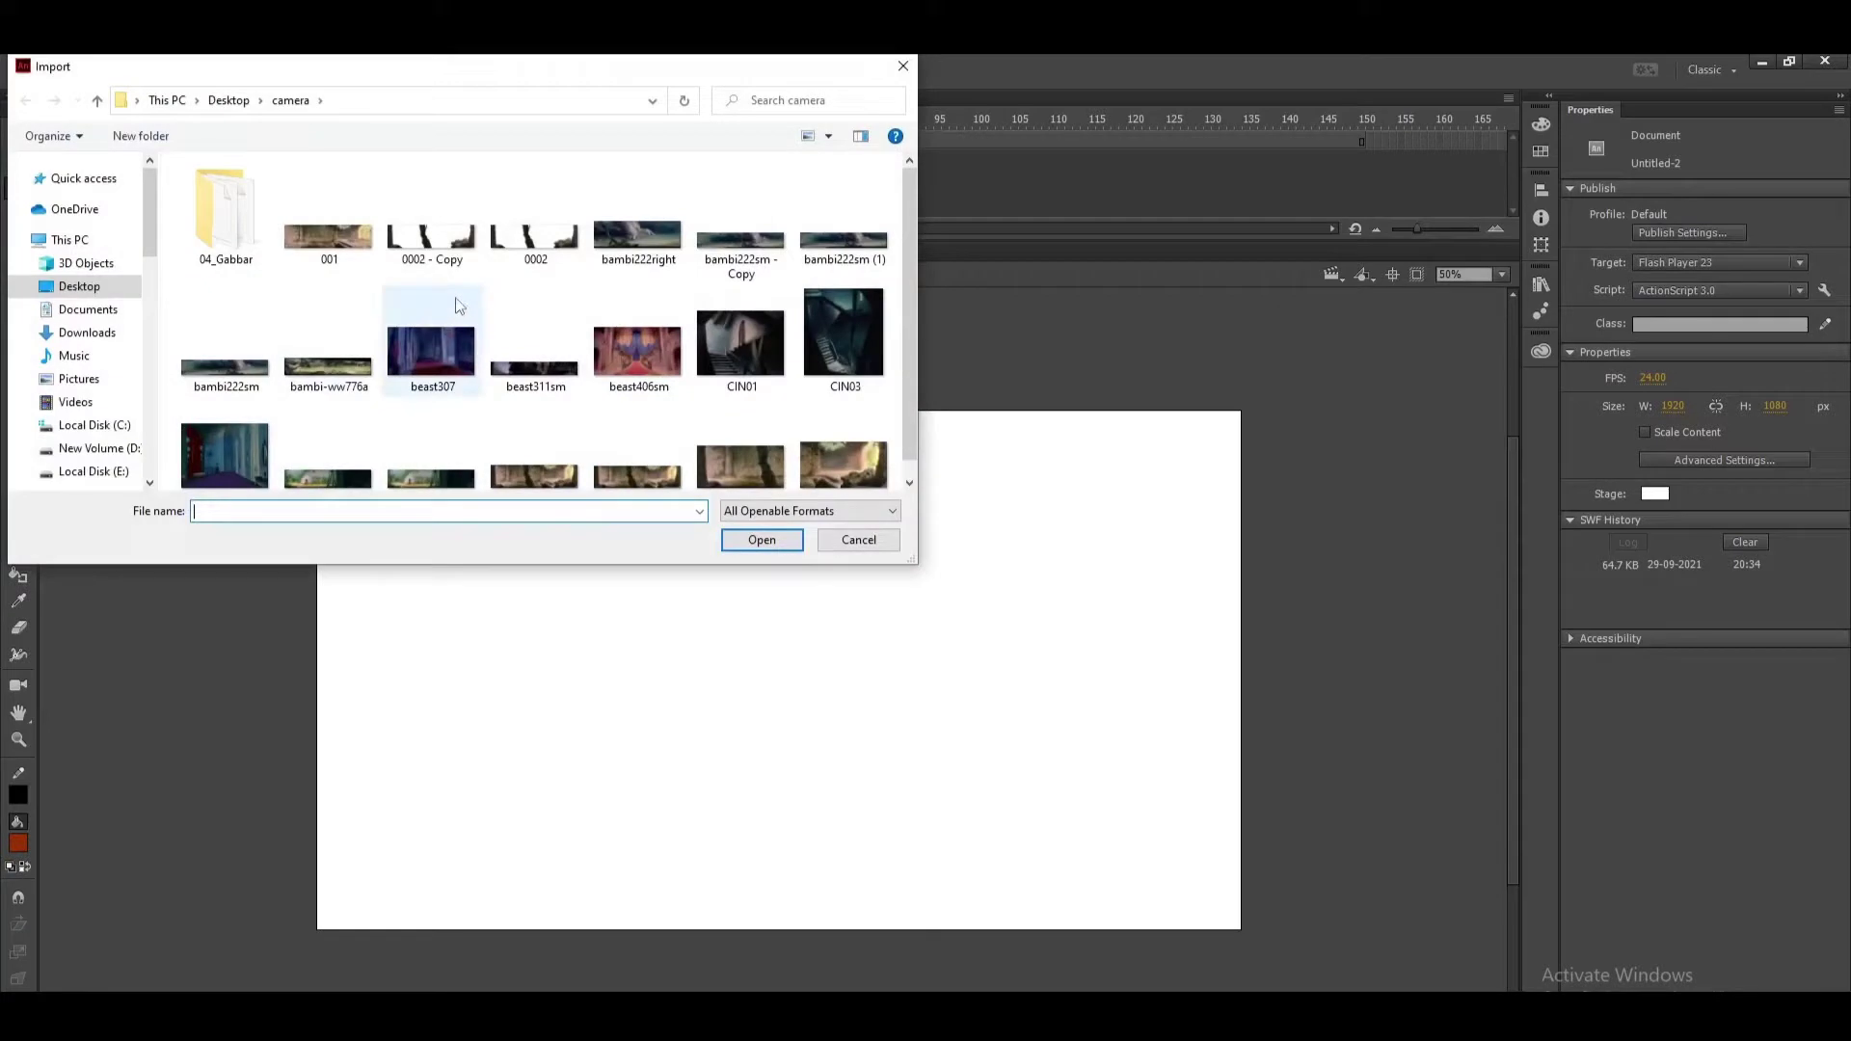
click(355, 253)
ctrl+click(536, 241)
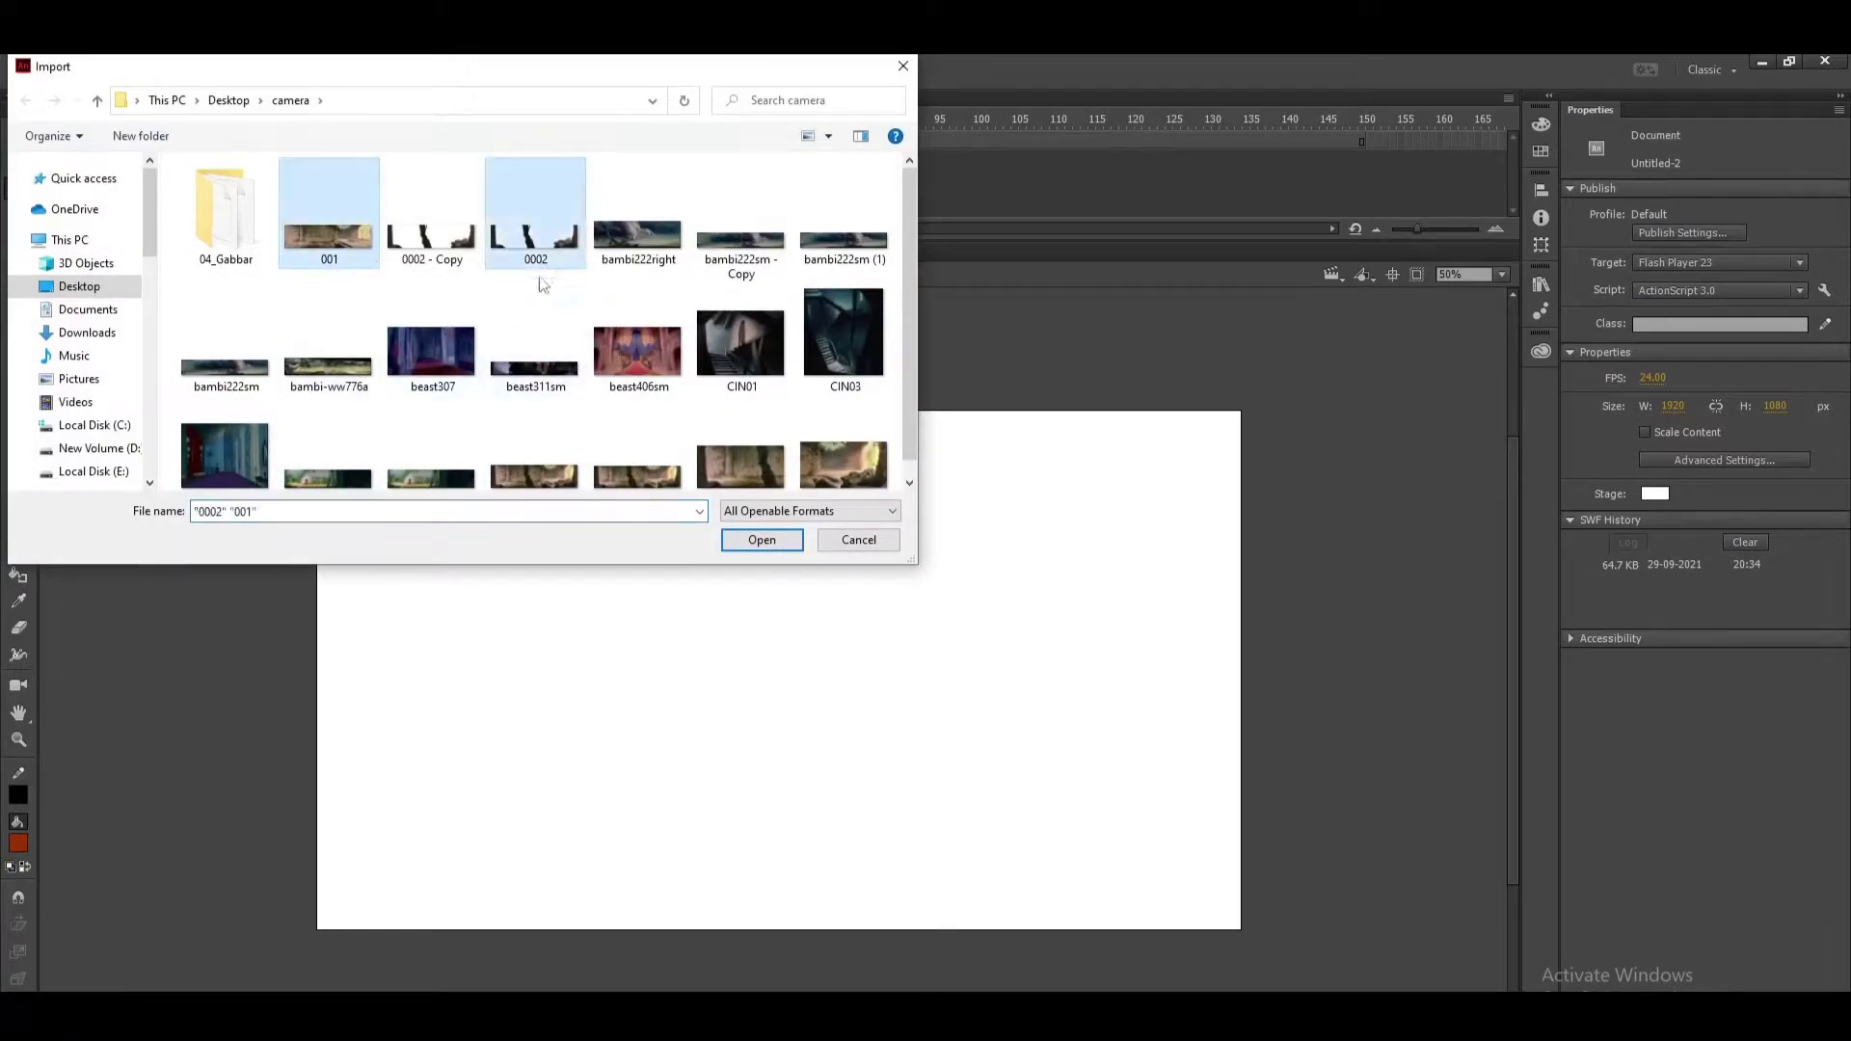
click(762, 541)
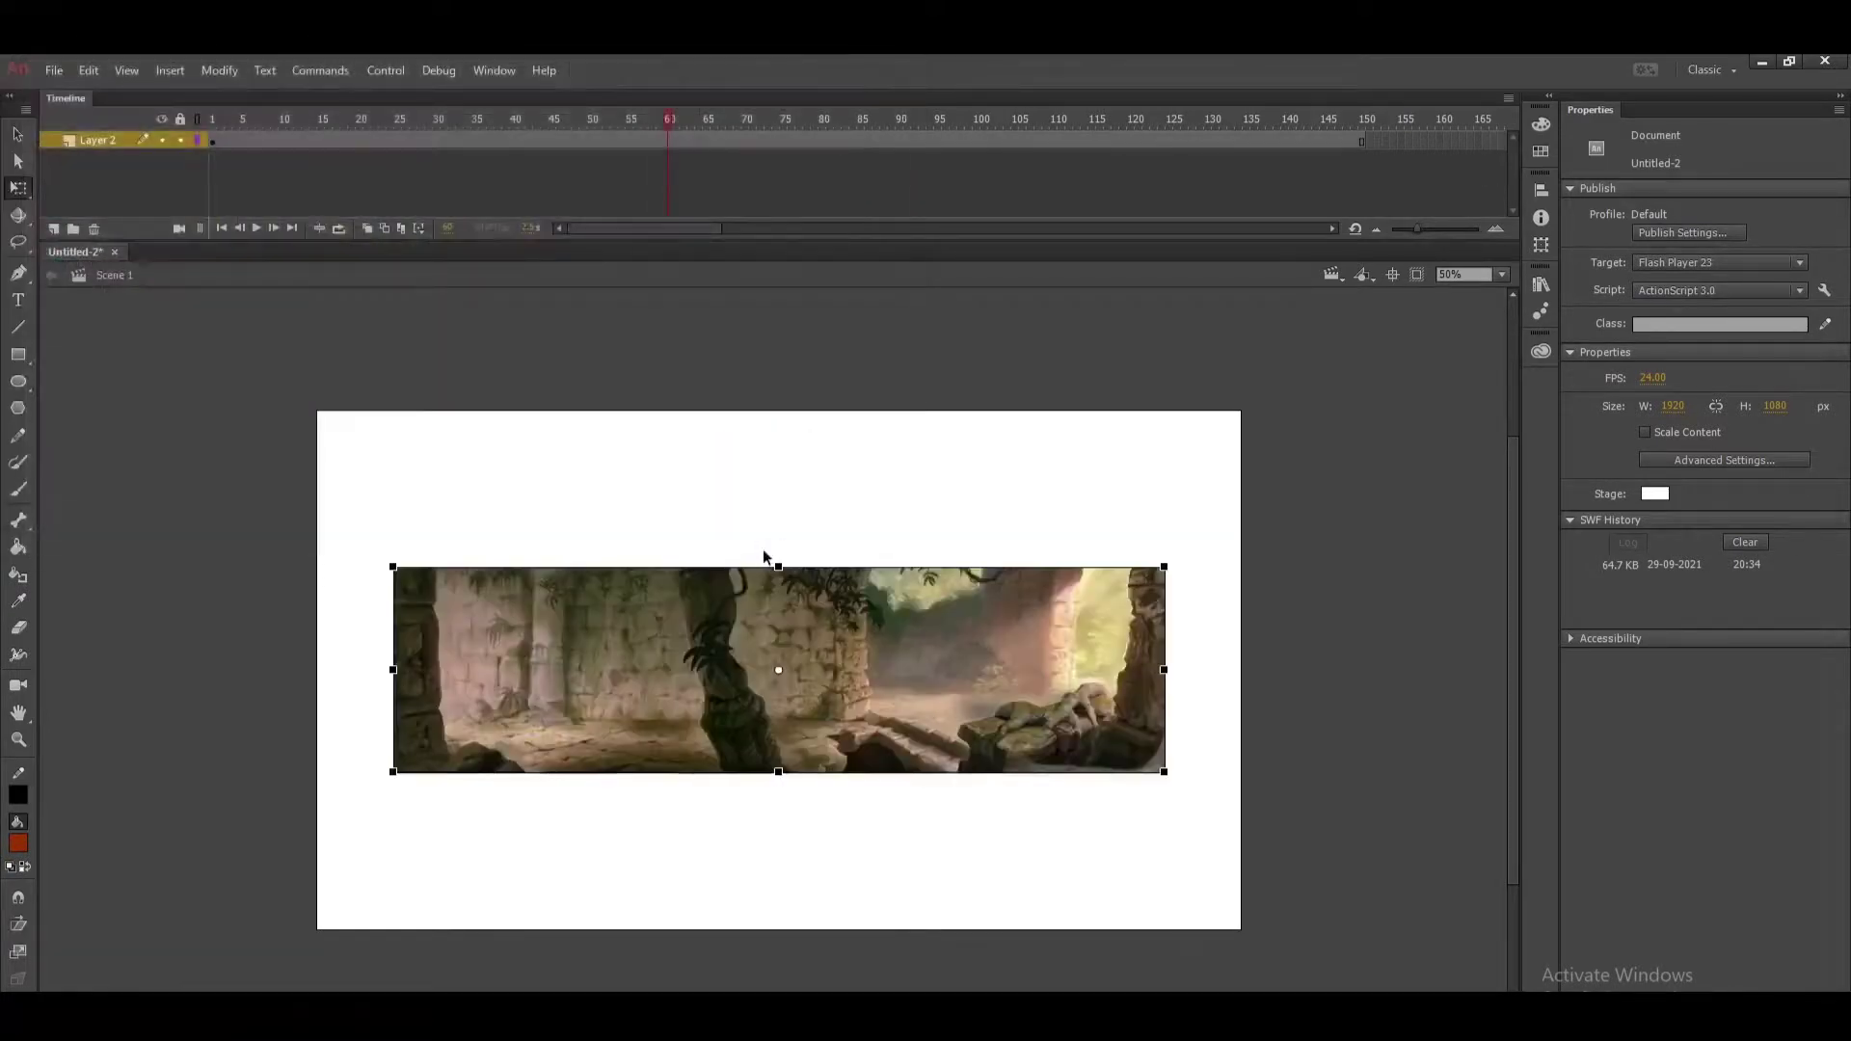
Enlarge both ruins images together to about 2384 px wide, and move the foreground cut-out clear above the background.
drag(720, 645, 737, 754)
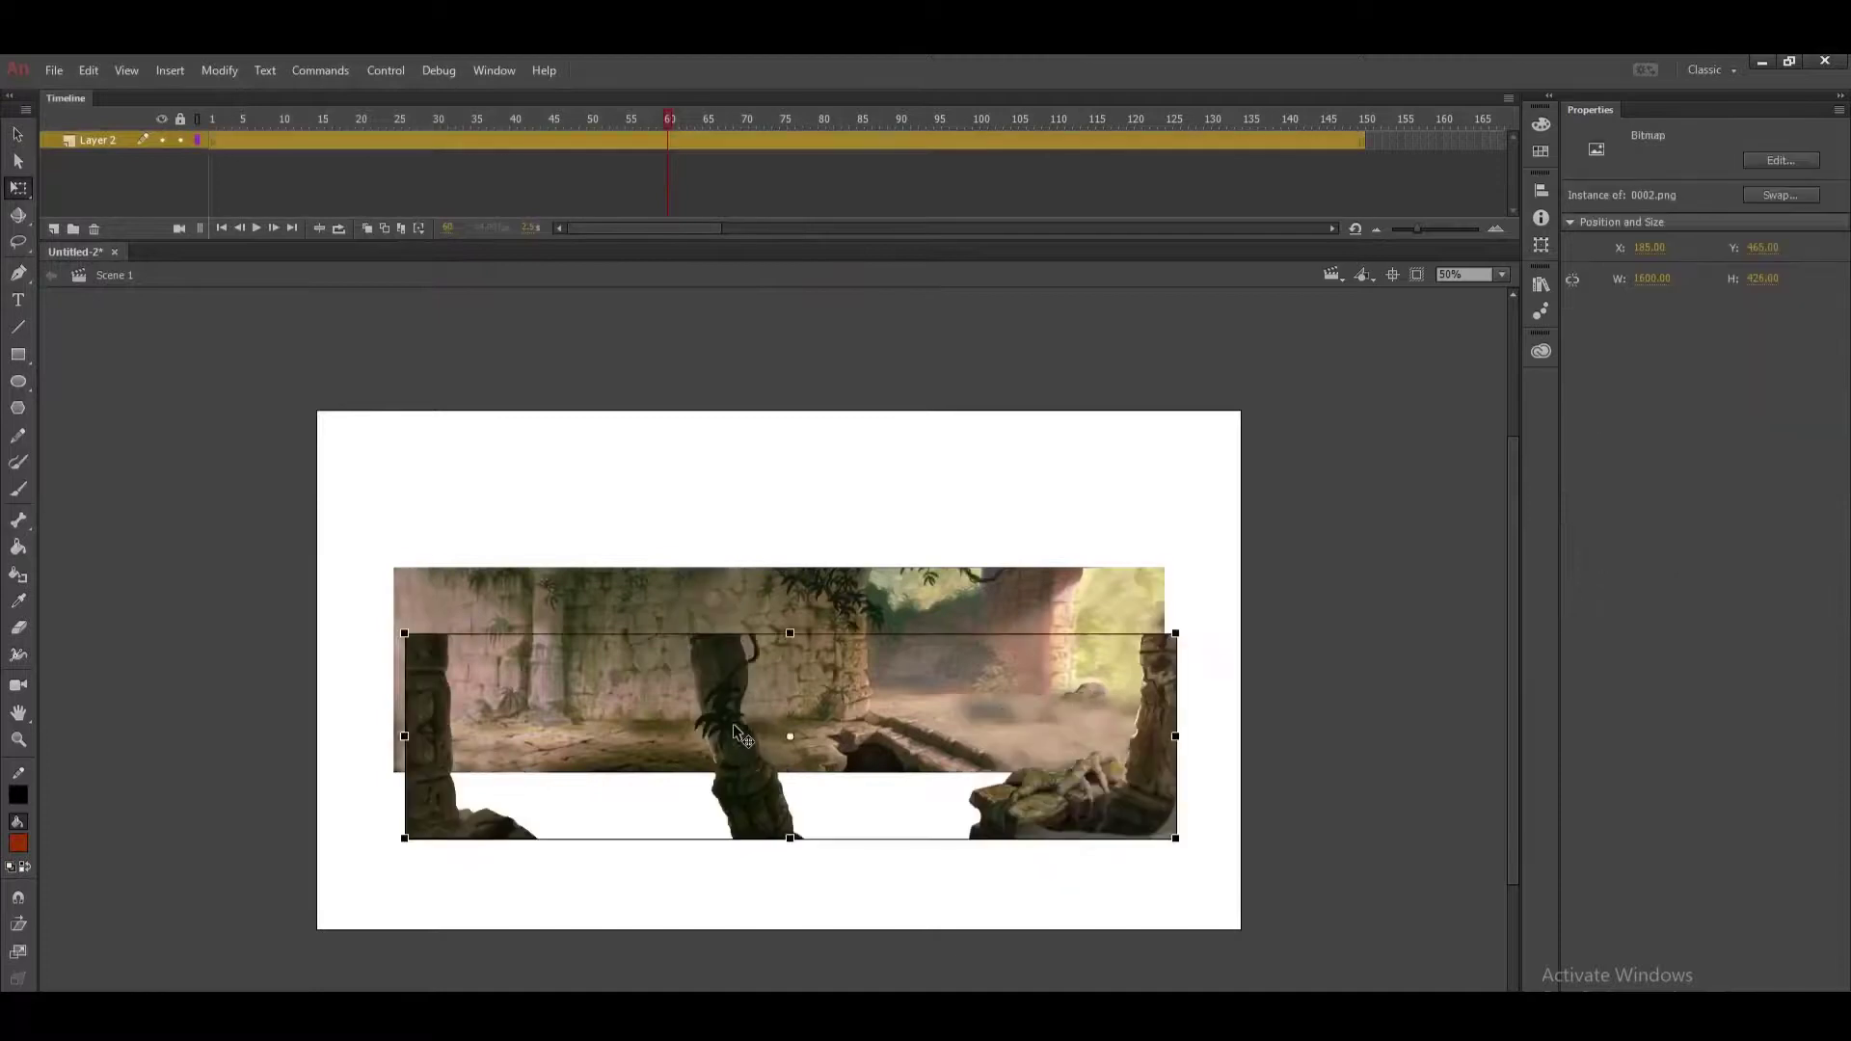
key(ctrl+z)
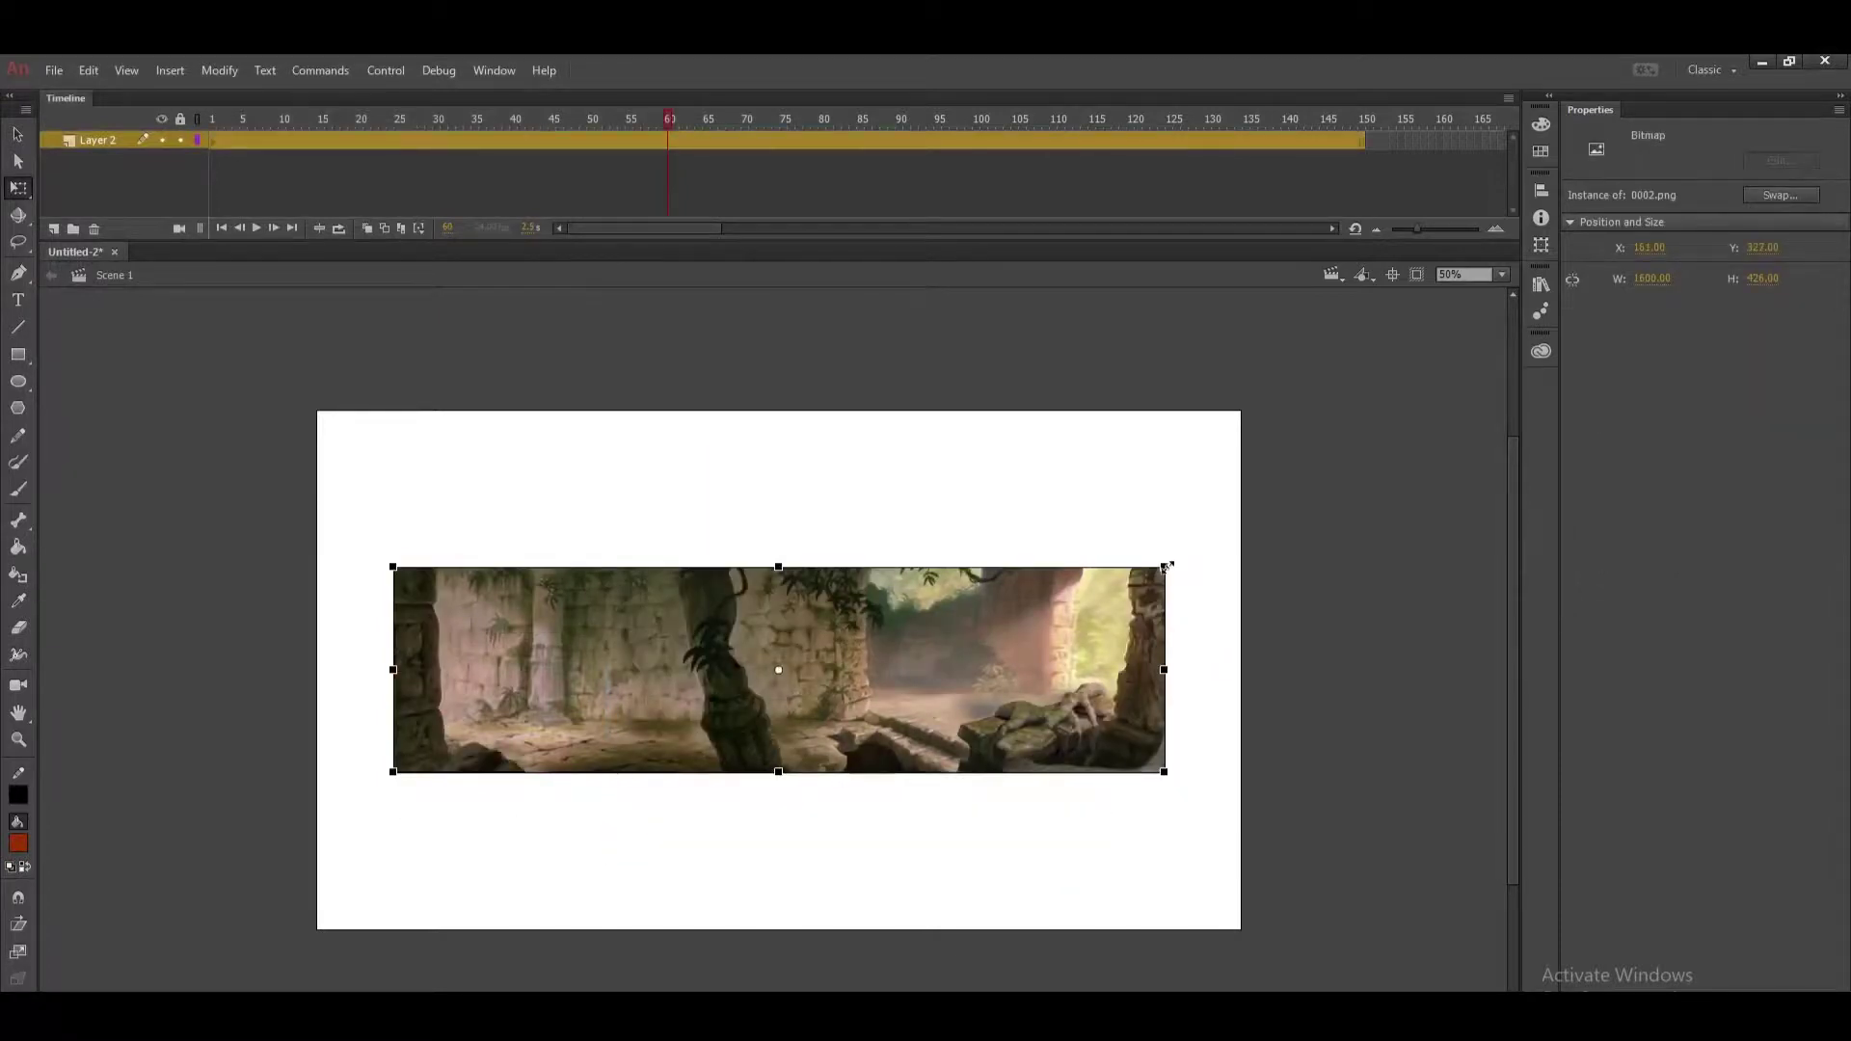
drag(1167, 567, 1351, 414)
click(1278, 436)
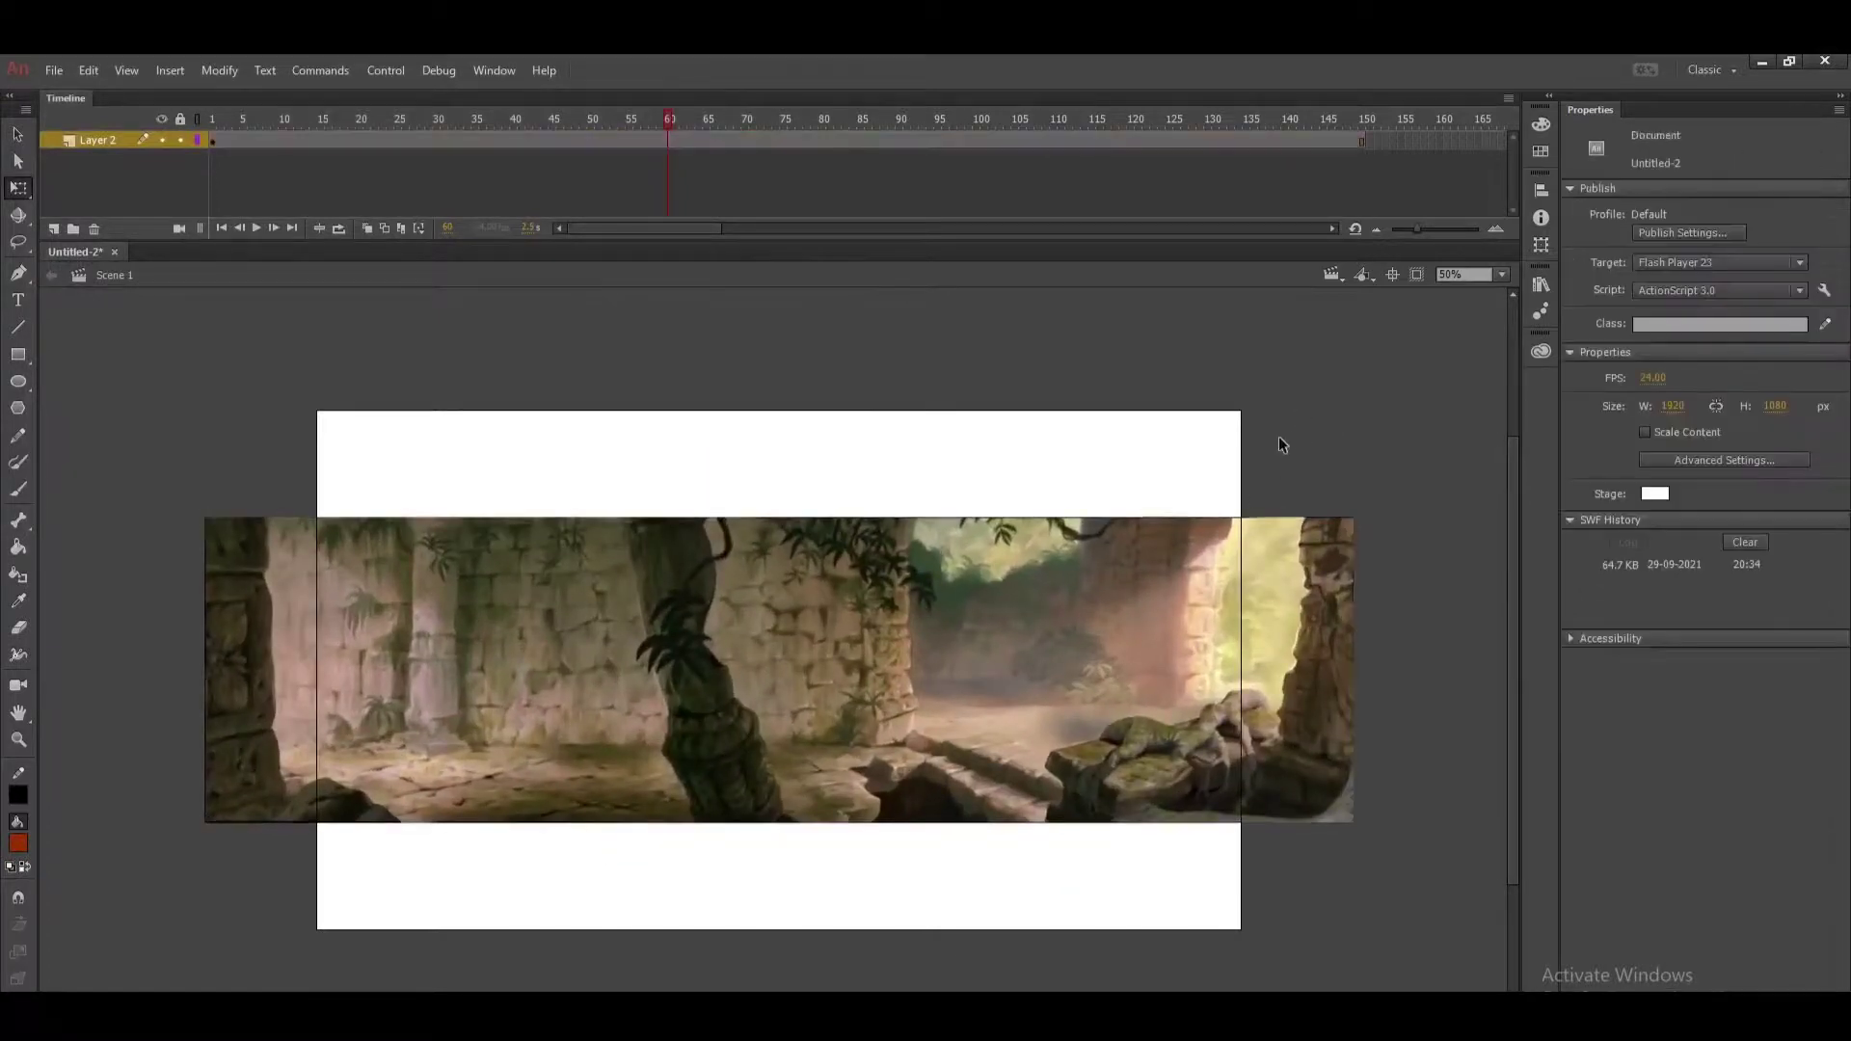
drag(725, 769, 712, 478)
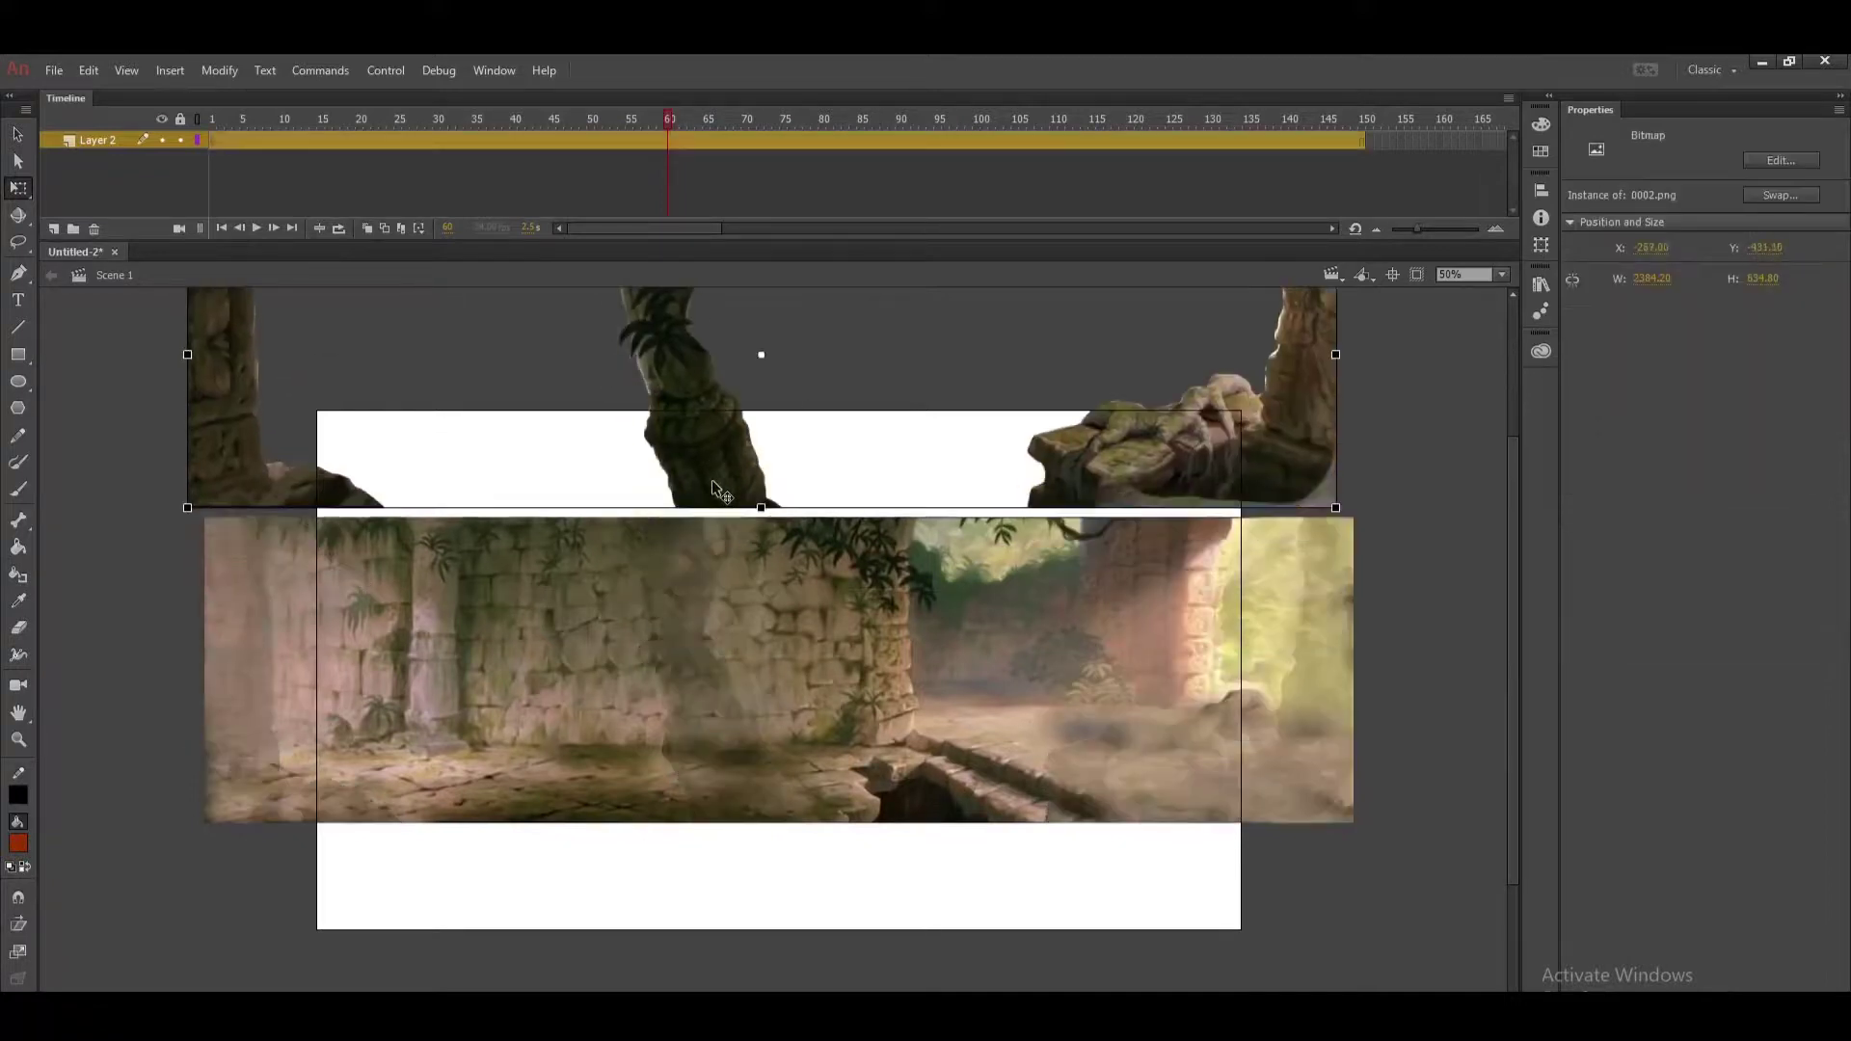
drag(743, 592, 792, 698)
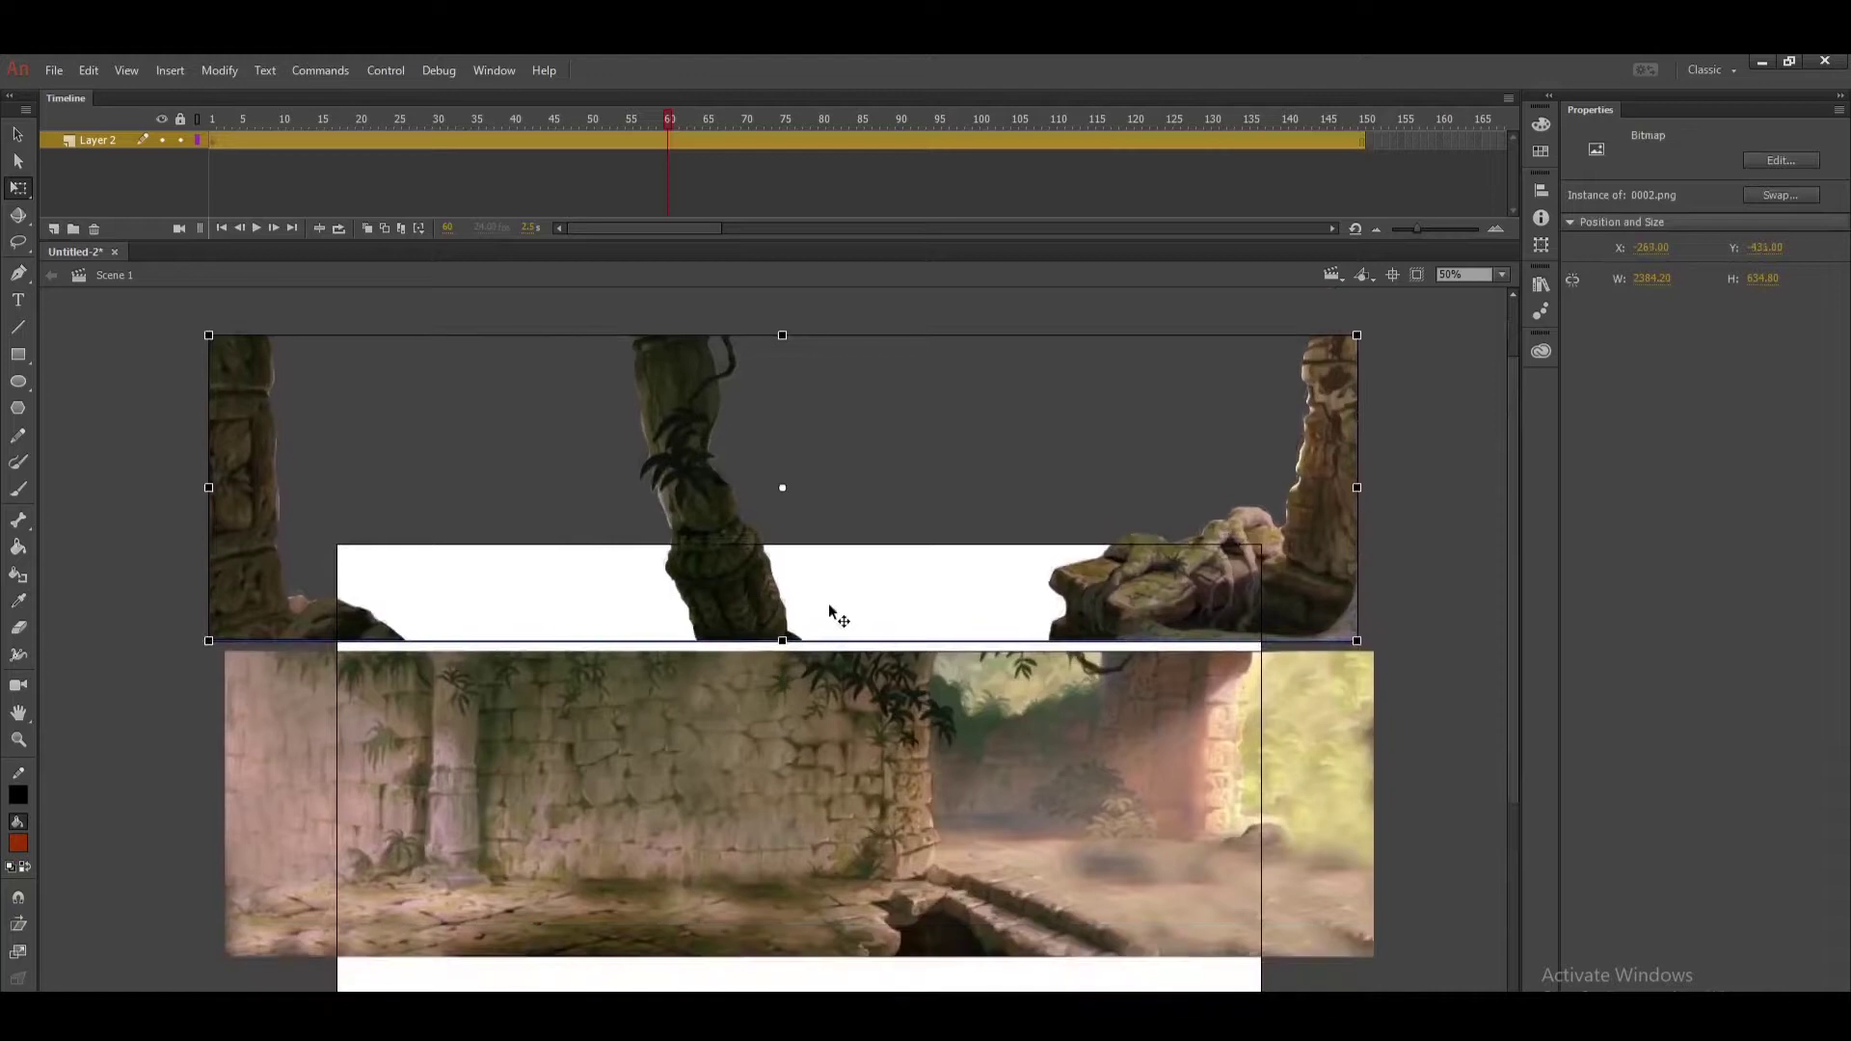
Try to reposition both ruins images together and shift the foreground cut-out further from the background.
shift+click(1017, 762)
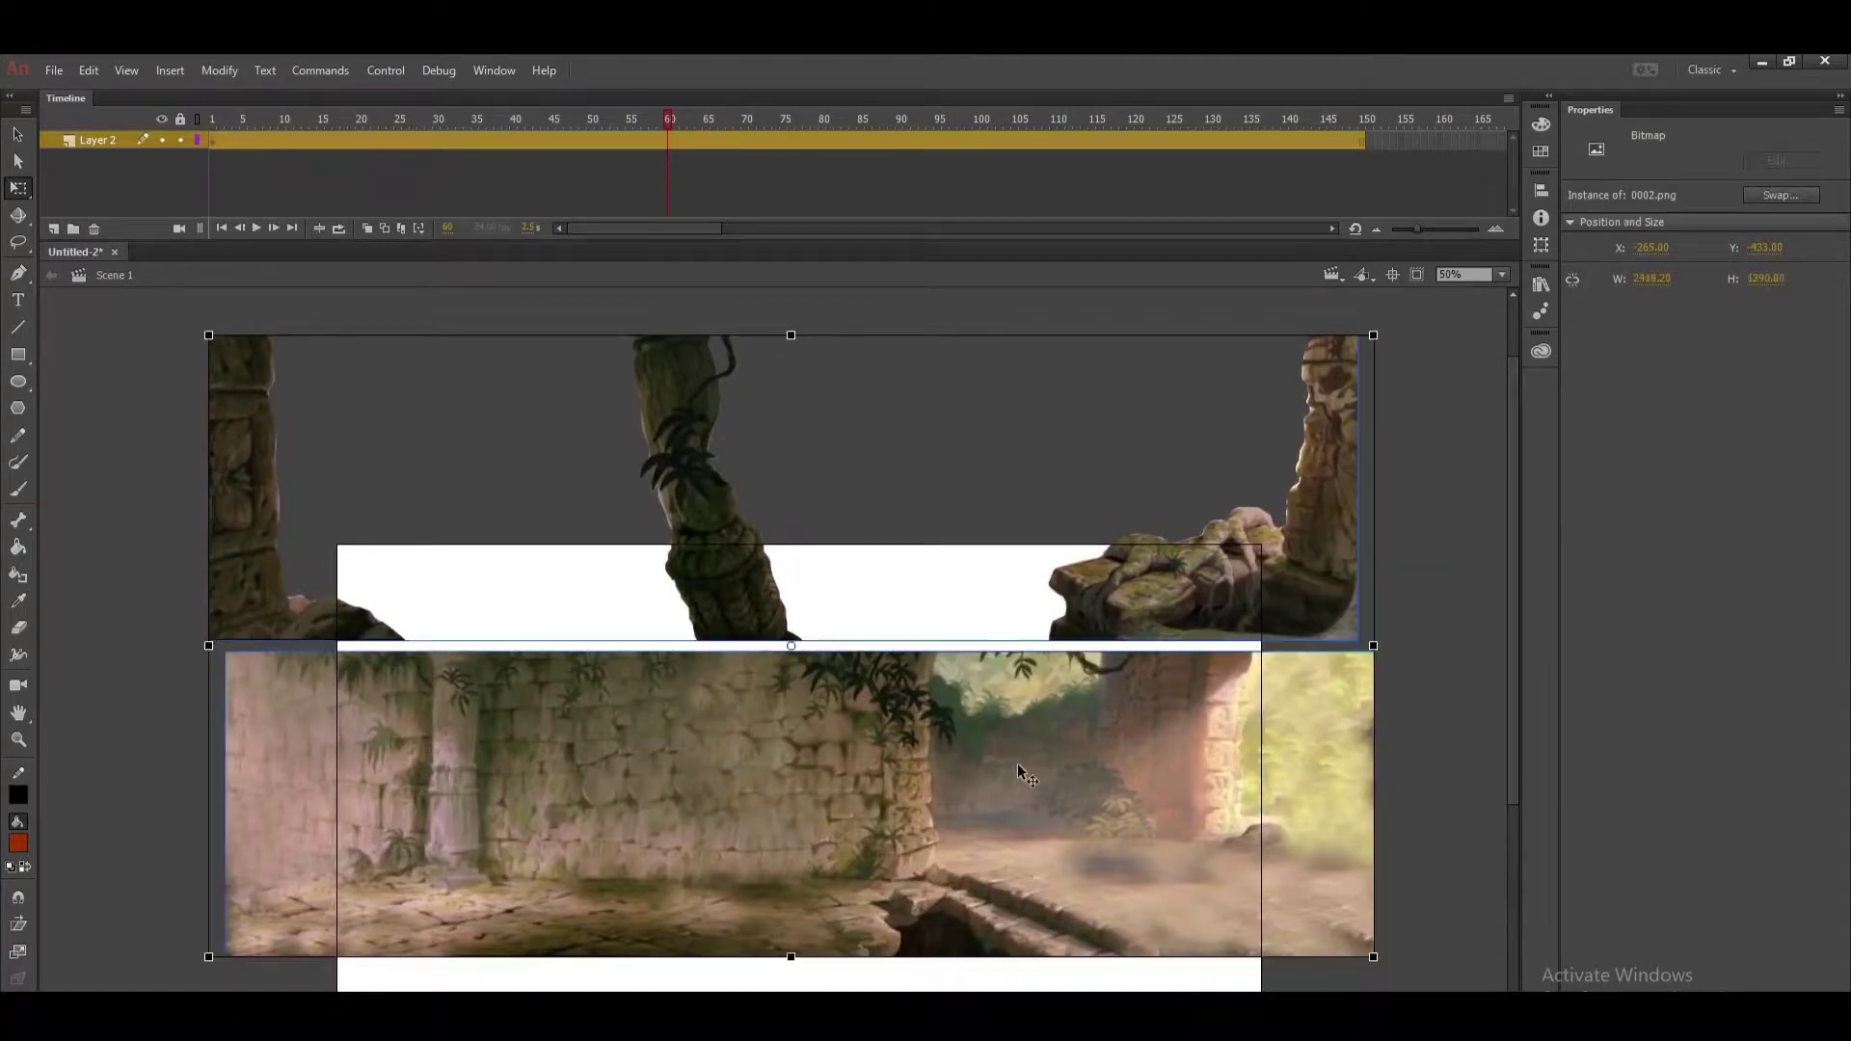
mouse_move(1017, 762)
mouse_down()
mouse_move(1015, 785)
mouse_move(1007, 749)
mouse_move(999, 785)
mouse_up()
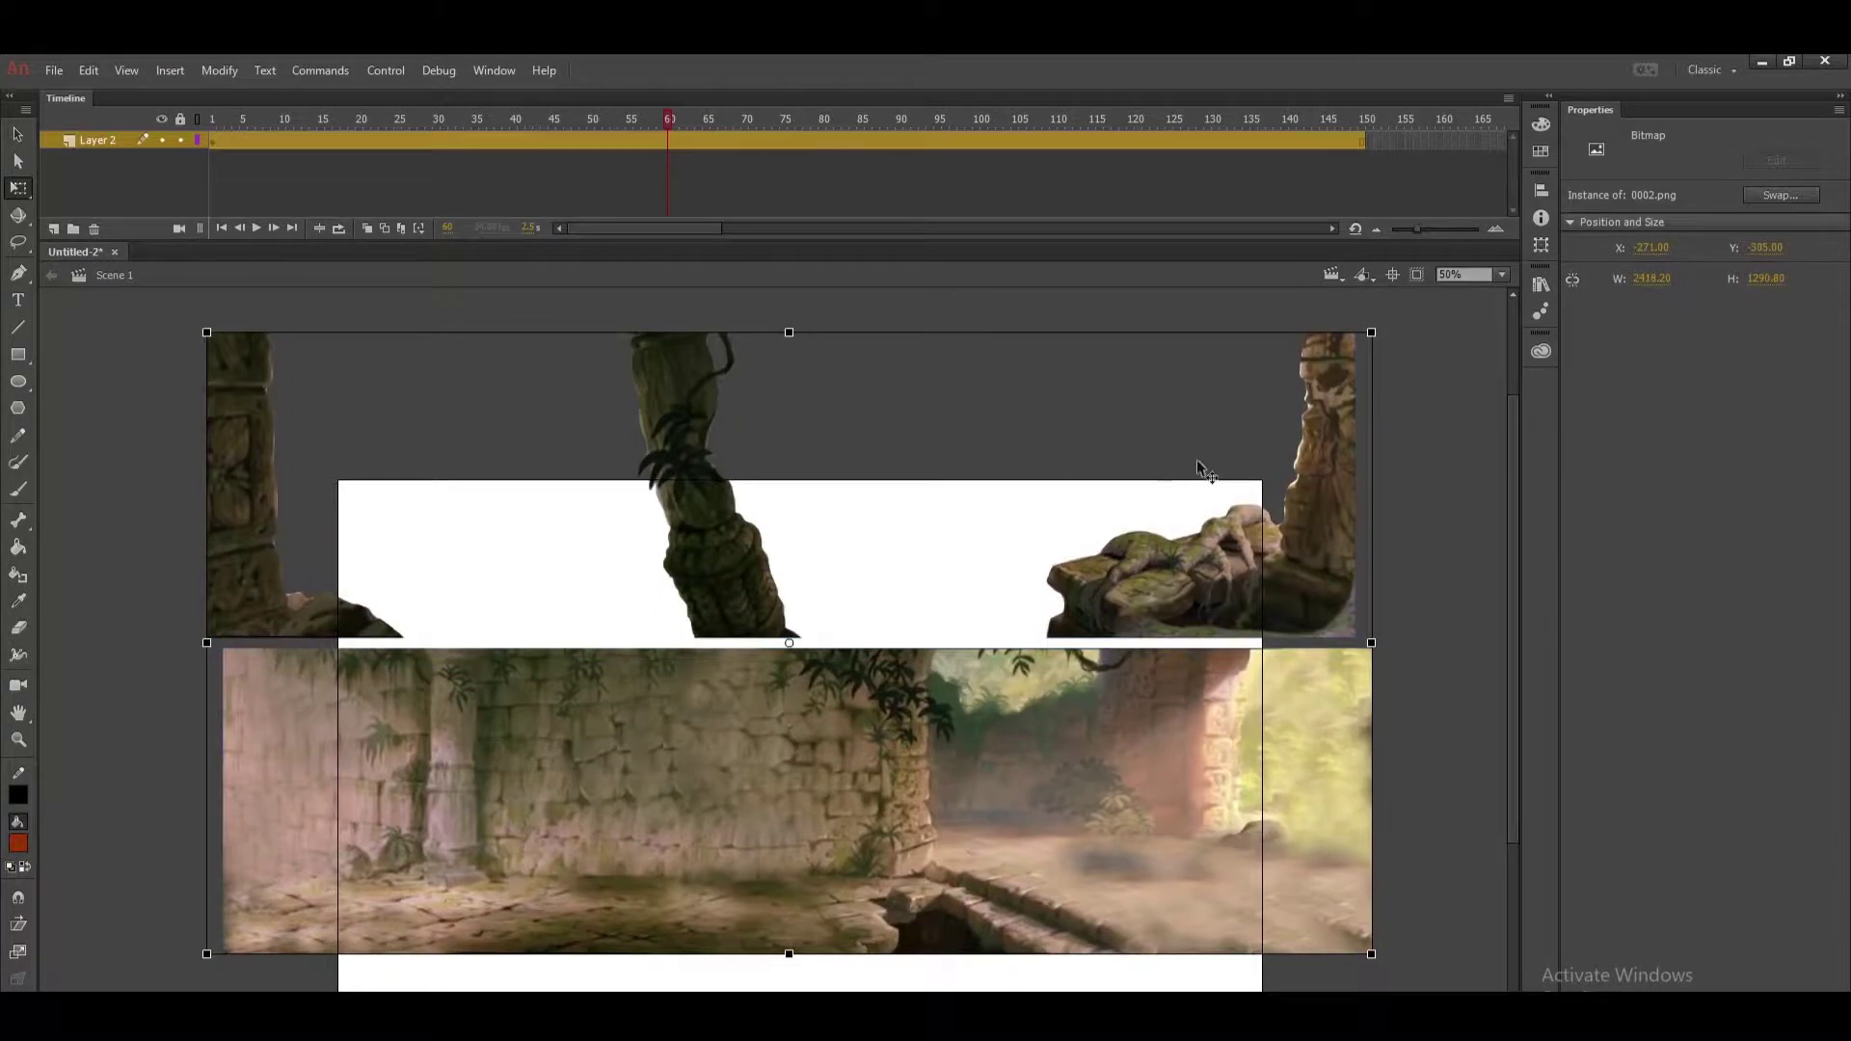
click(1390, 470)
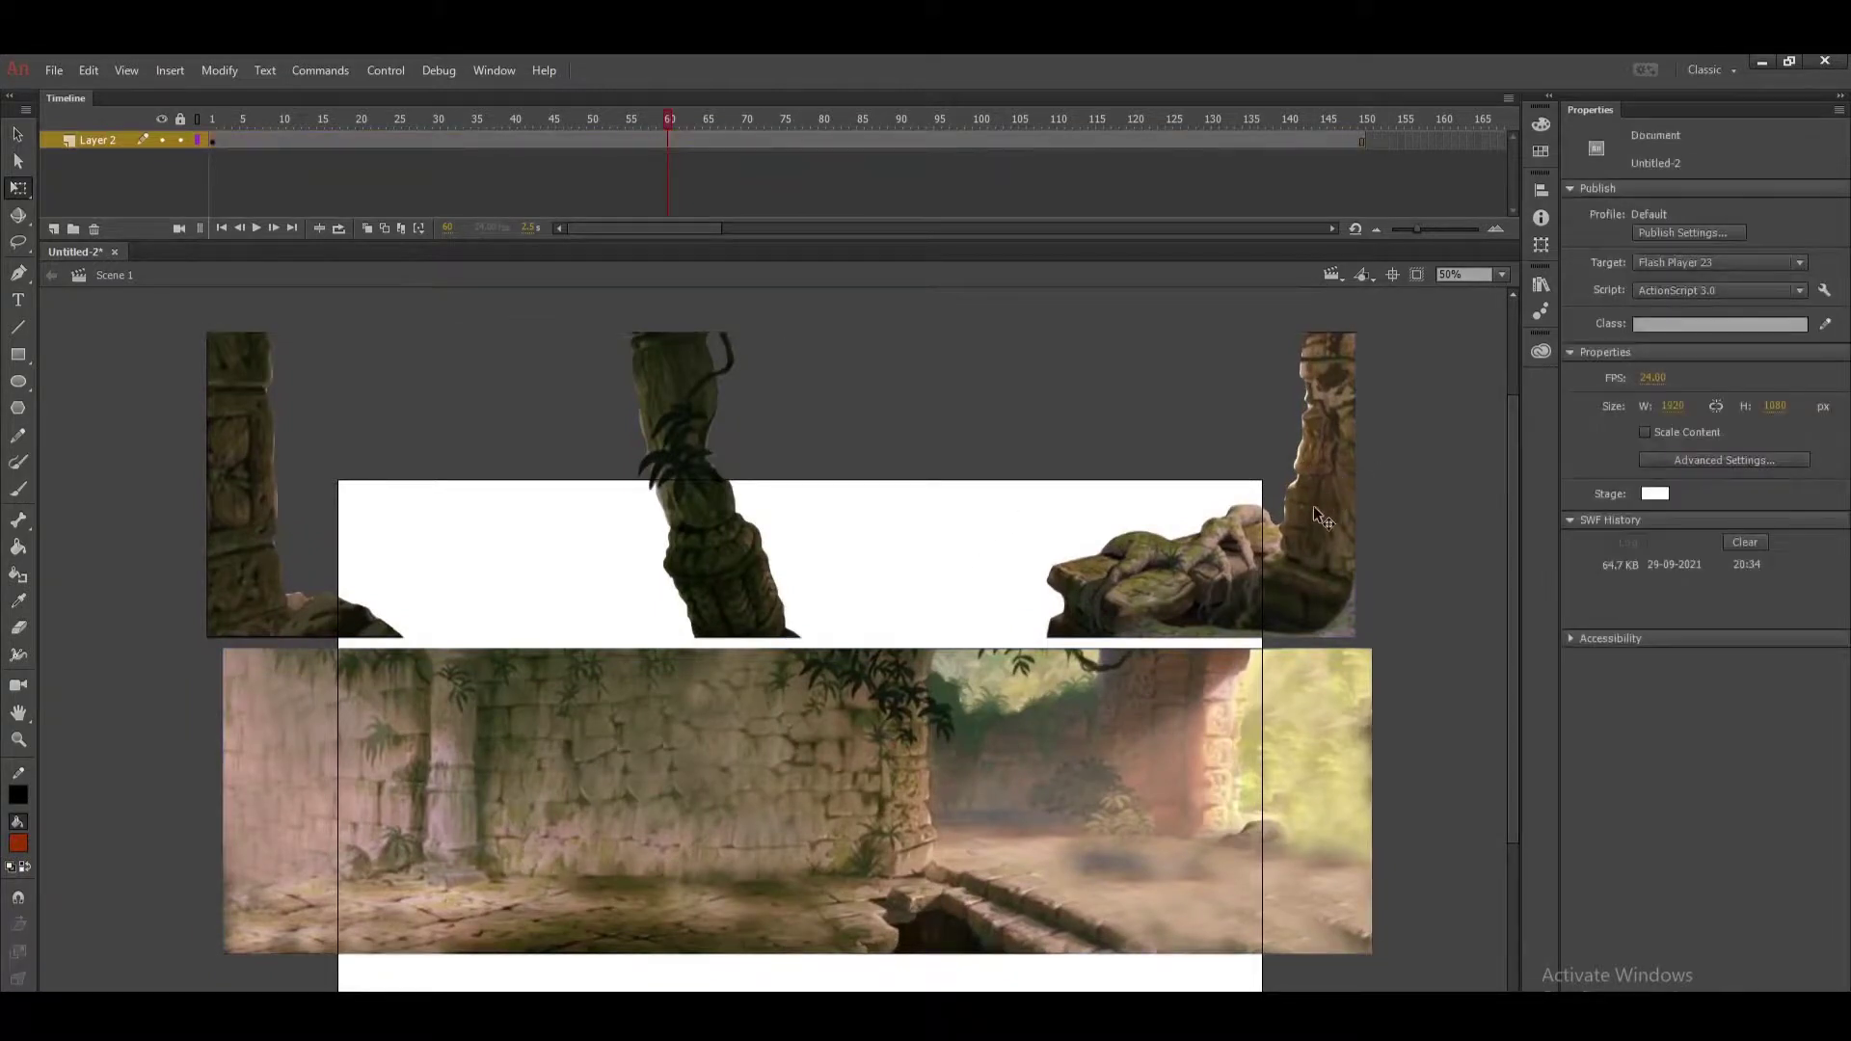
click(974, 733)
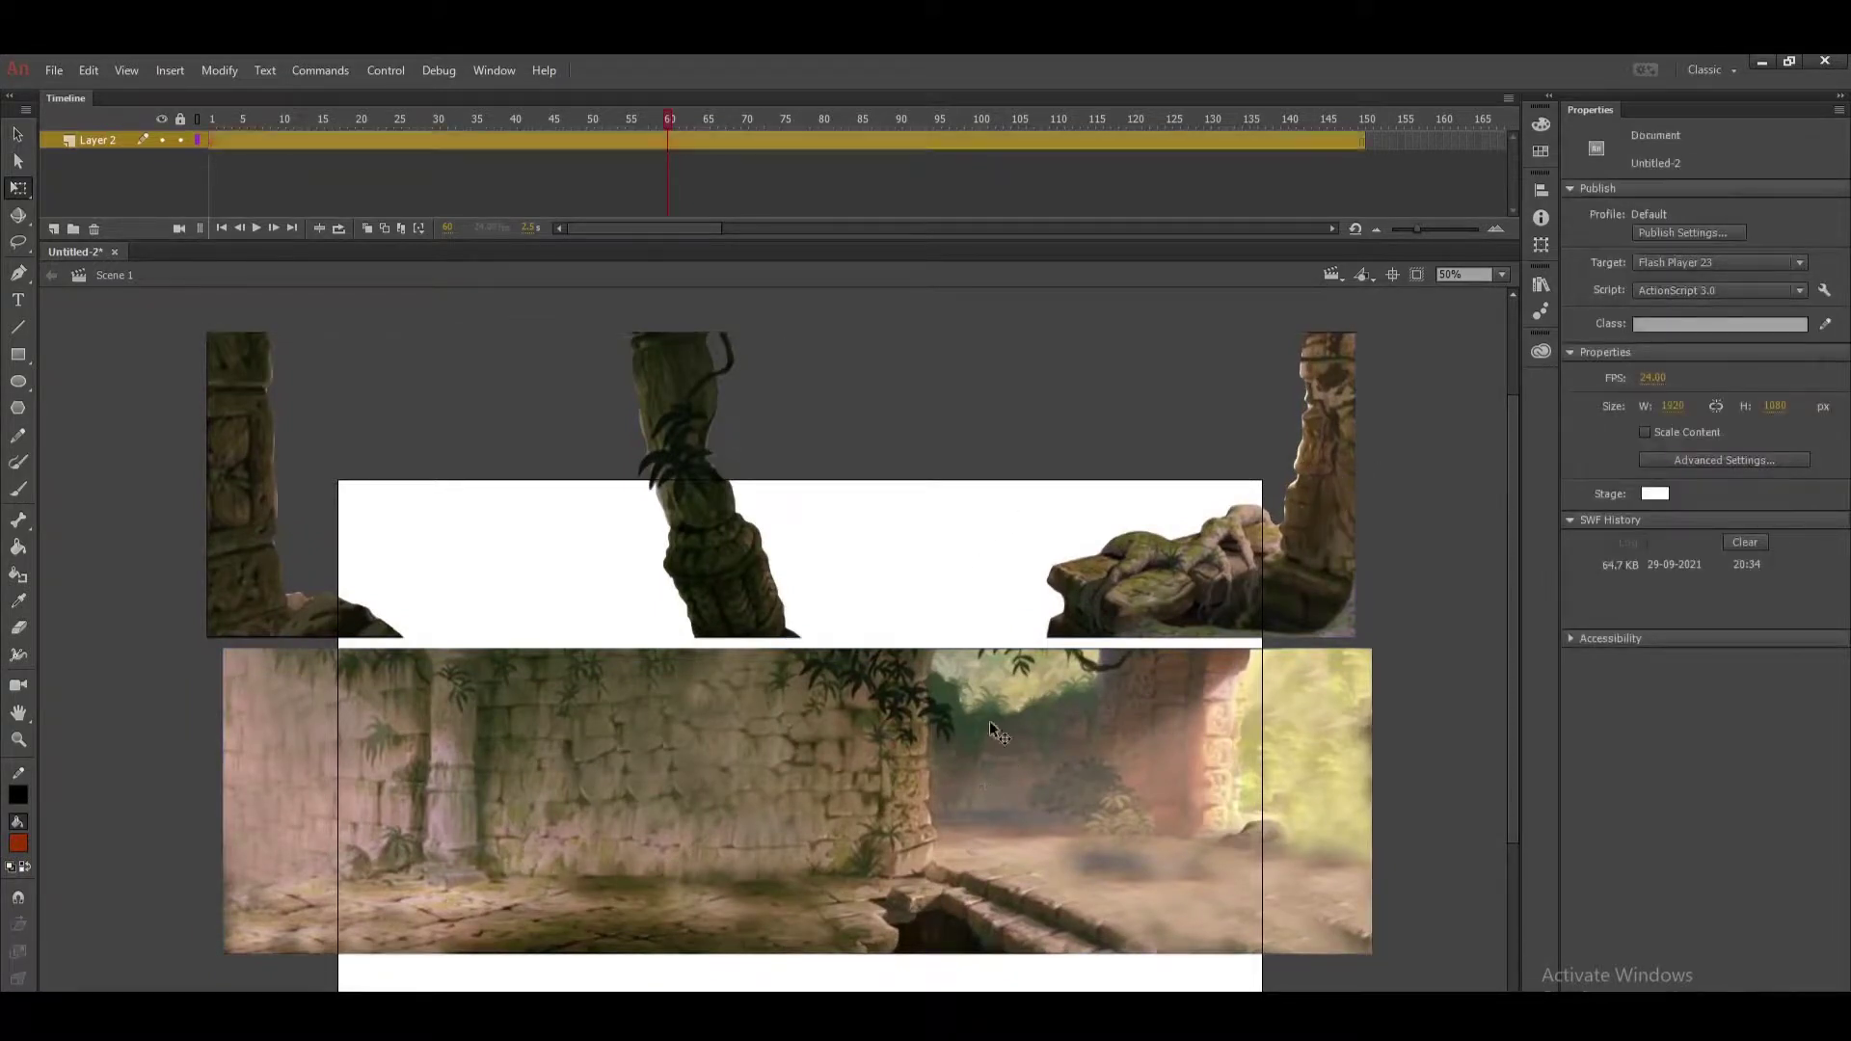
drag(727, 596, 776, 602)
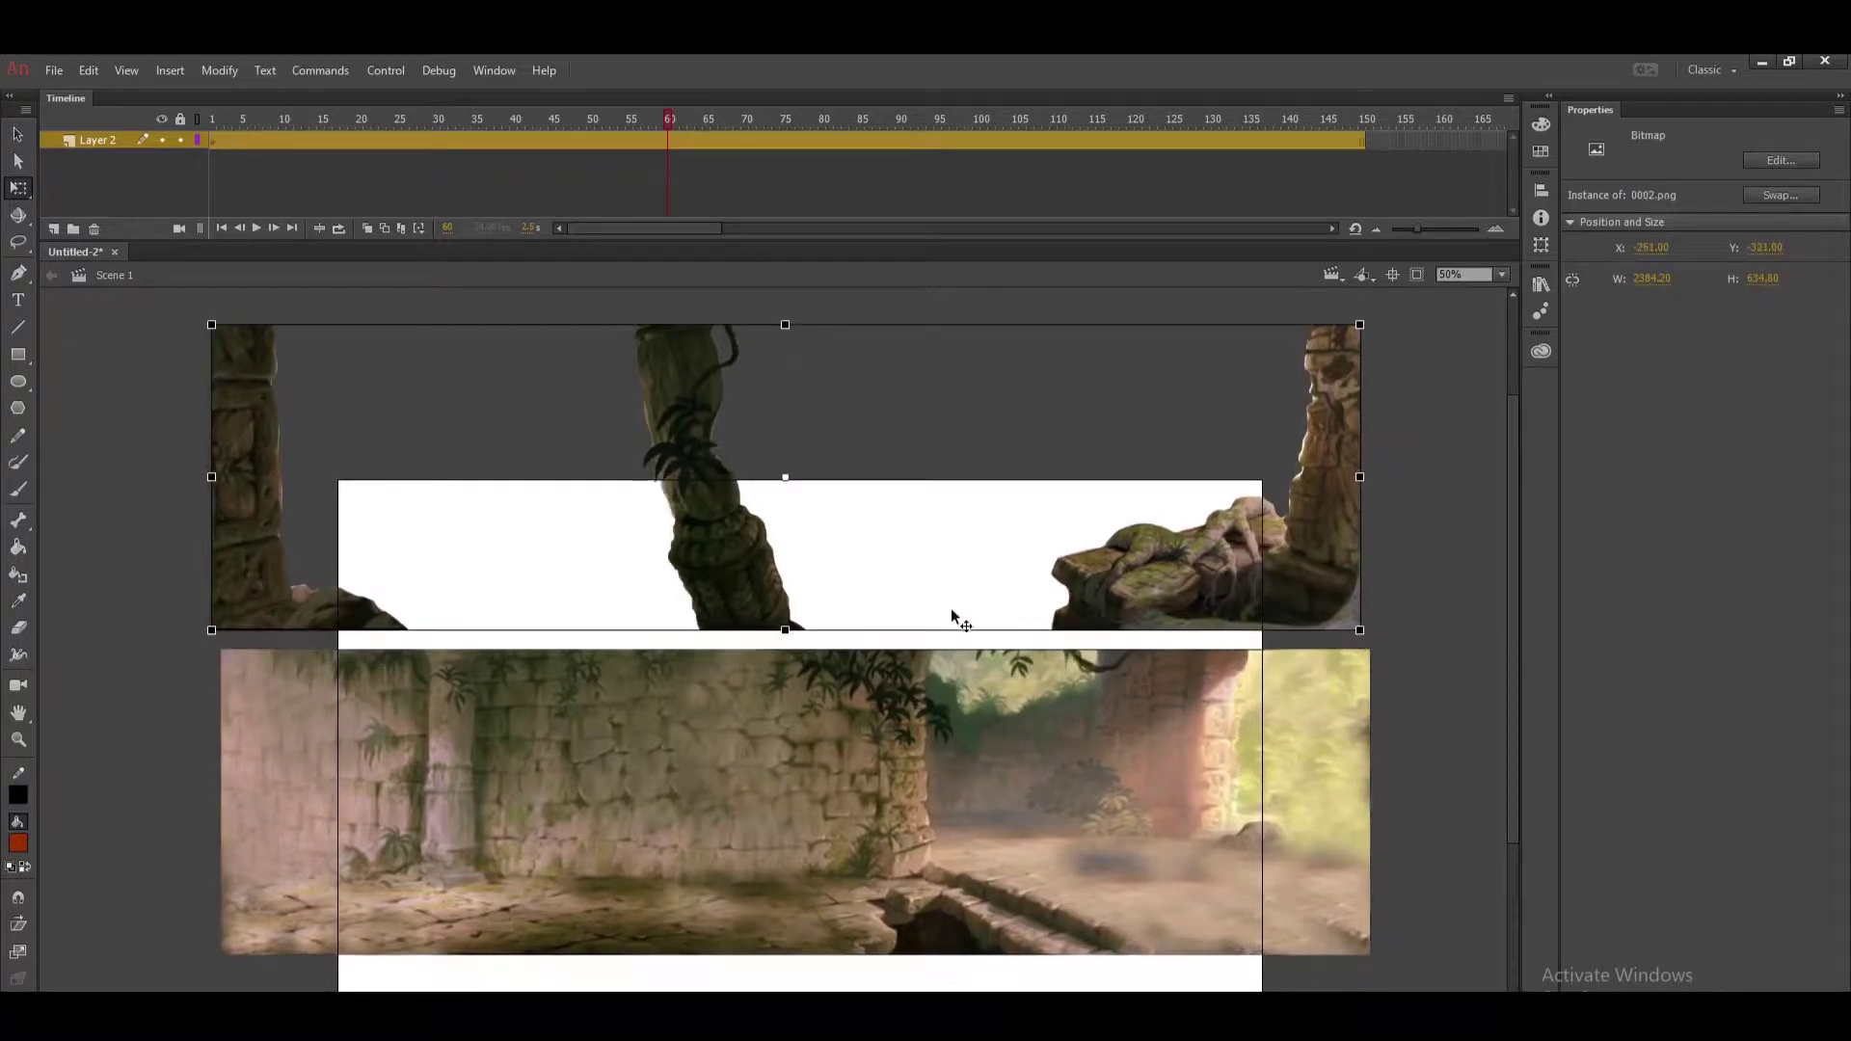
Undo the recent image moves until the foreground cut-out lies exactly over the ruins background again.
key(ctrl+z)
key(ctrl+z)
key(ctrl+z)
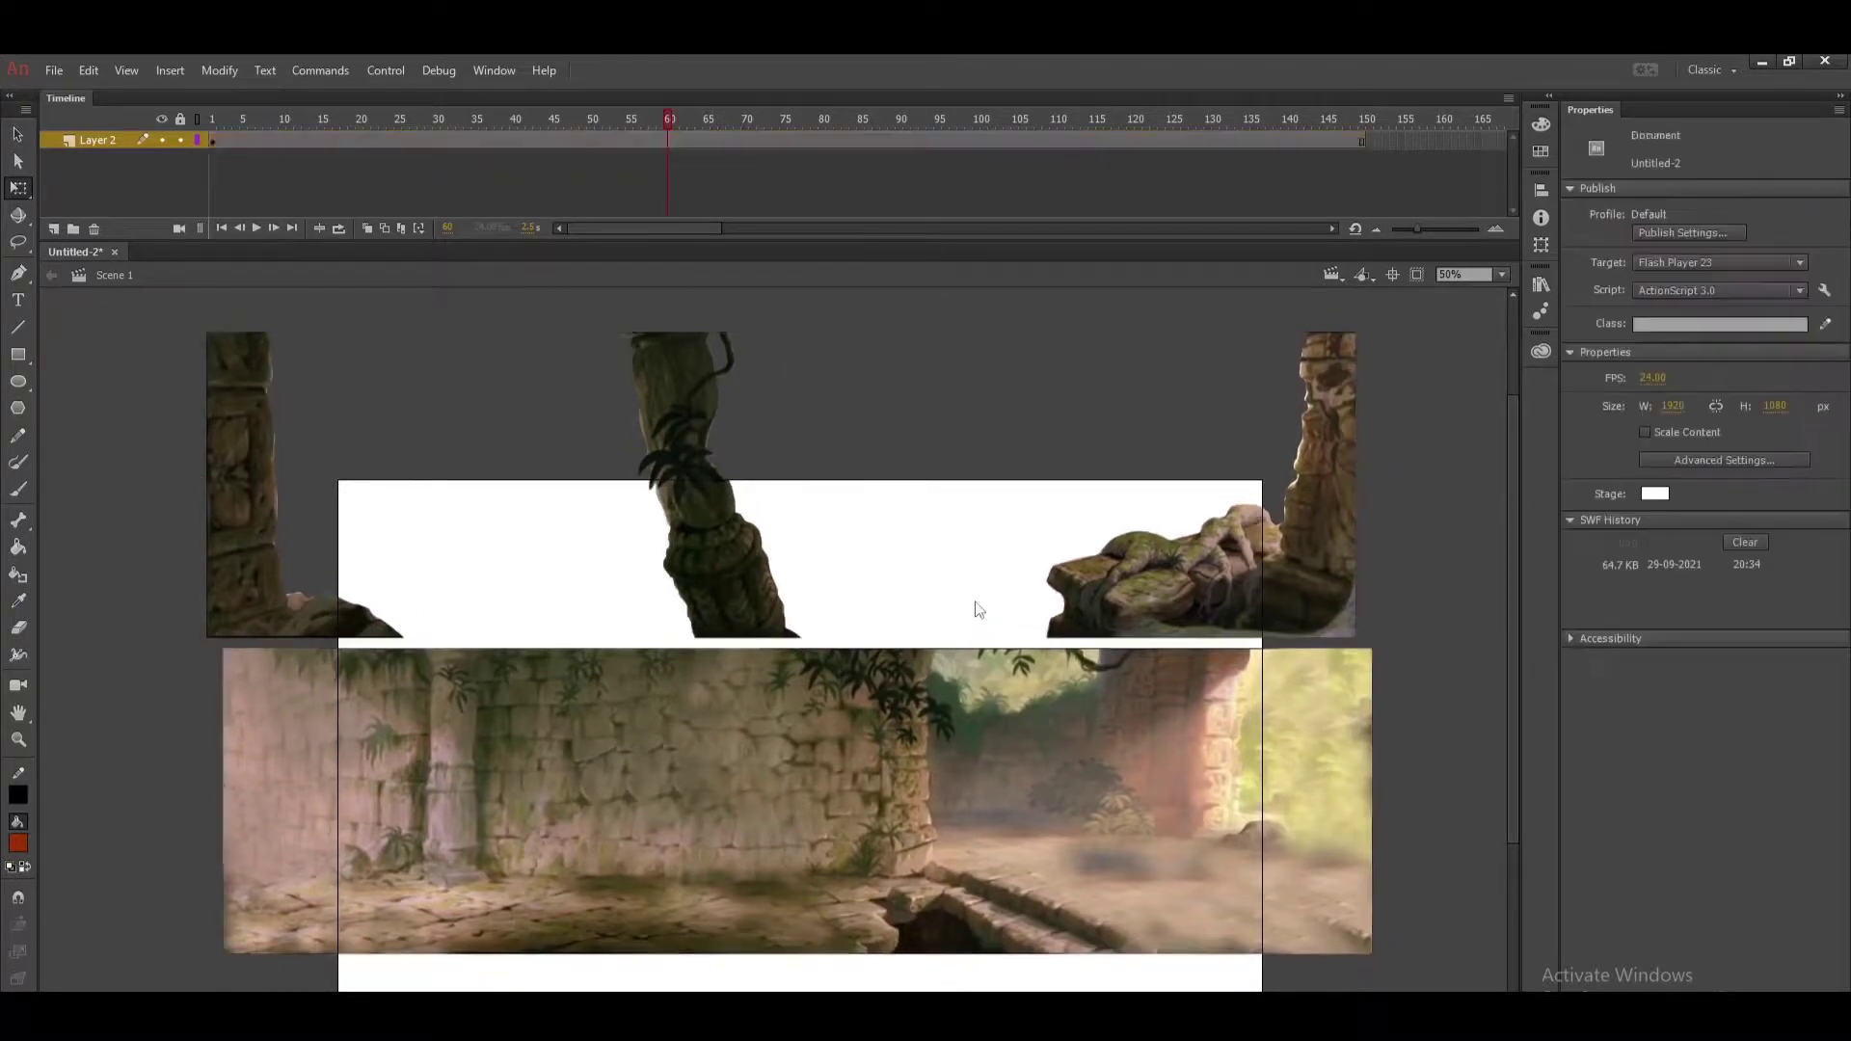
key(ctrl+z)
key(ctrl+z)
key(ctrl+z)
key(ctrl+z)
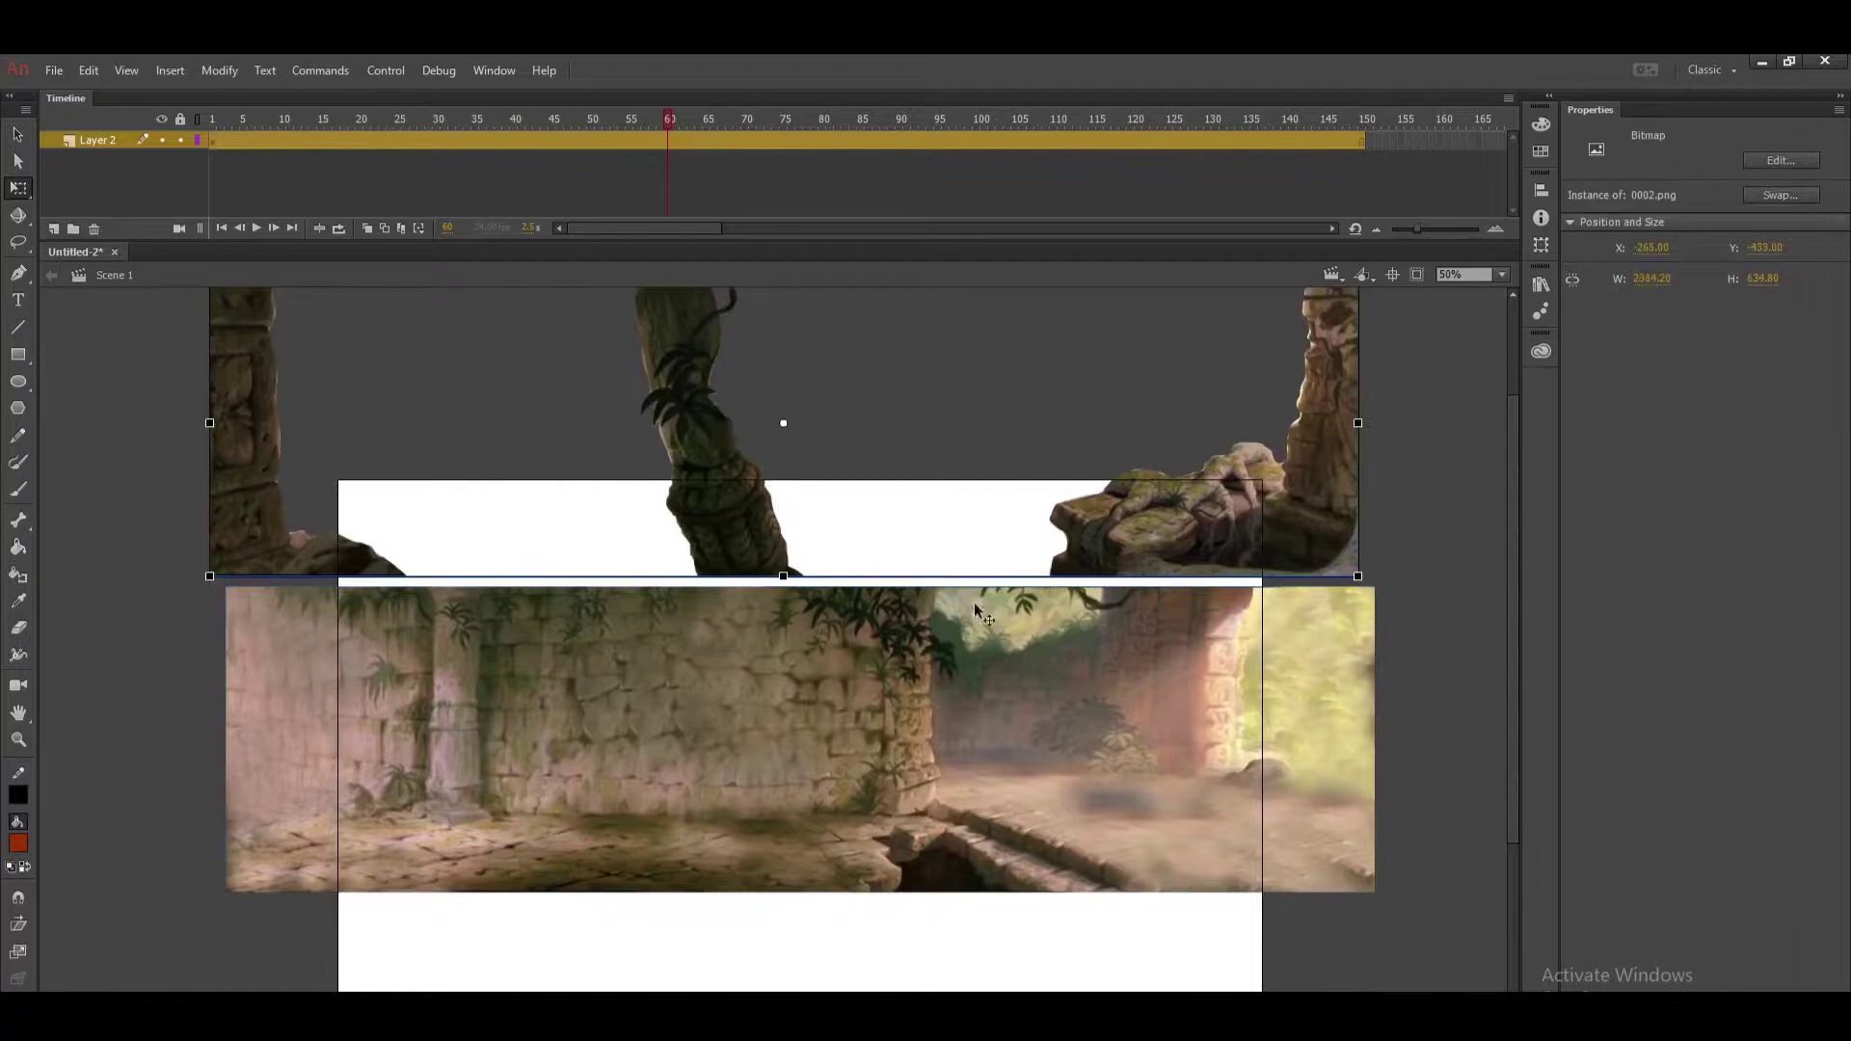
key(ctrl+z)
key(ctrl+z)
key(ctrl+z)
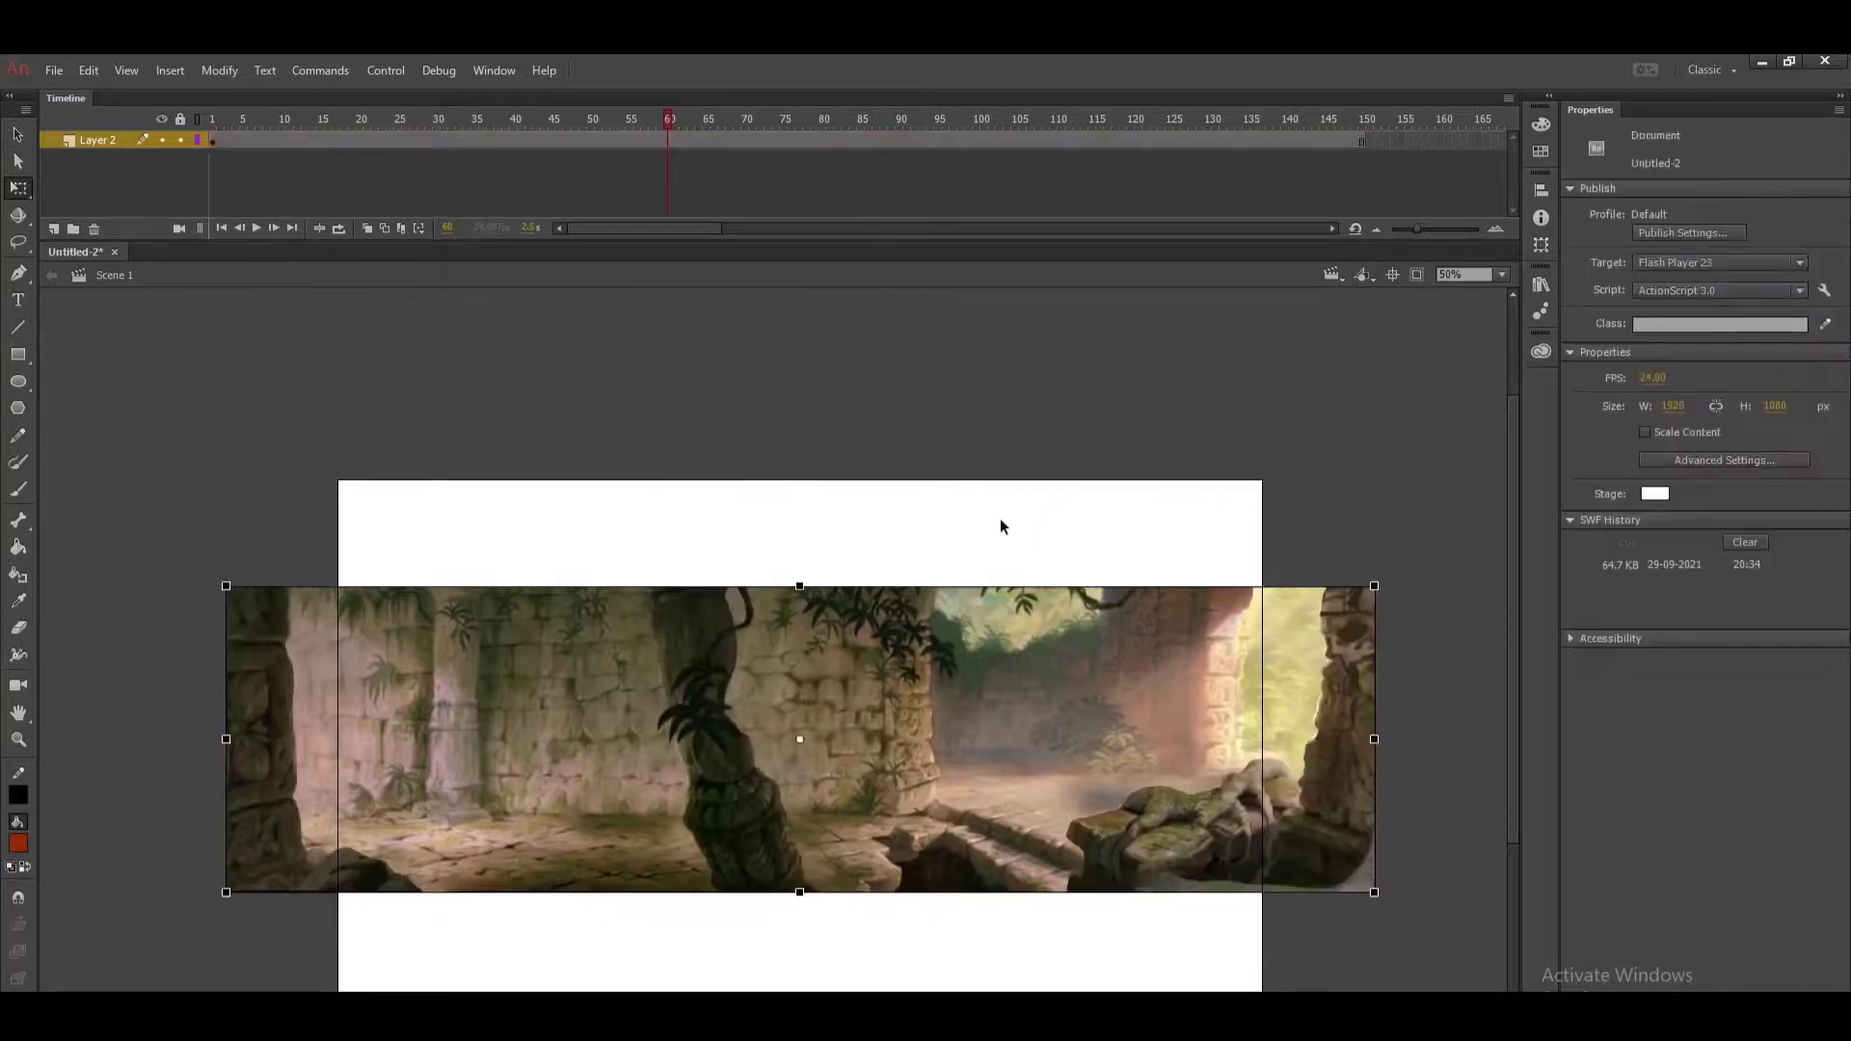
Select both ruins images and enlarge them together from the centre to about 4097 px wide, so they fill the stage height.
click(1038, 410)
drag(590, 542, 1034, 945)
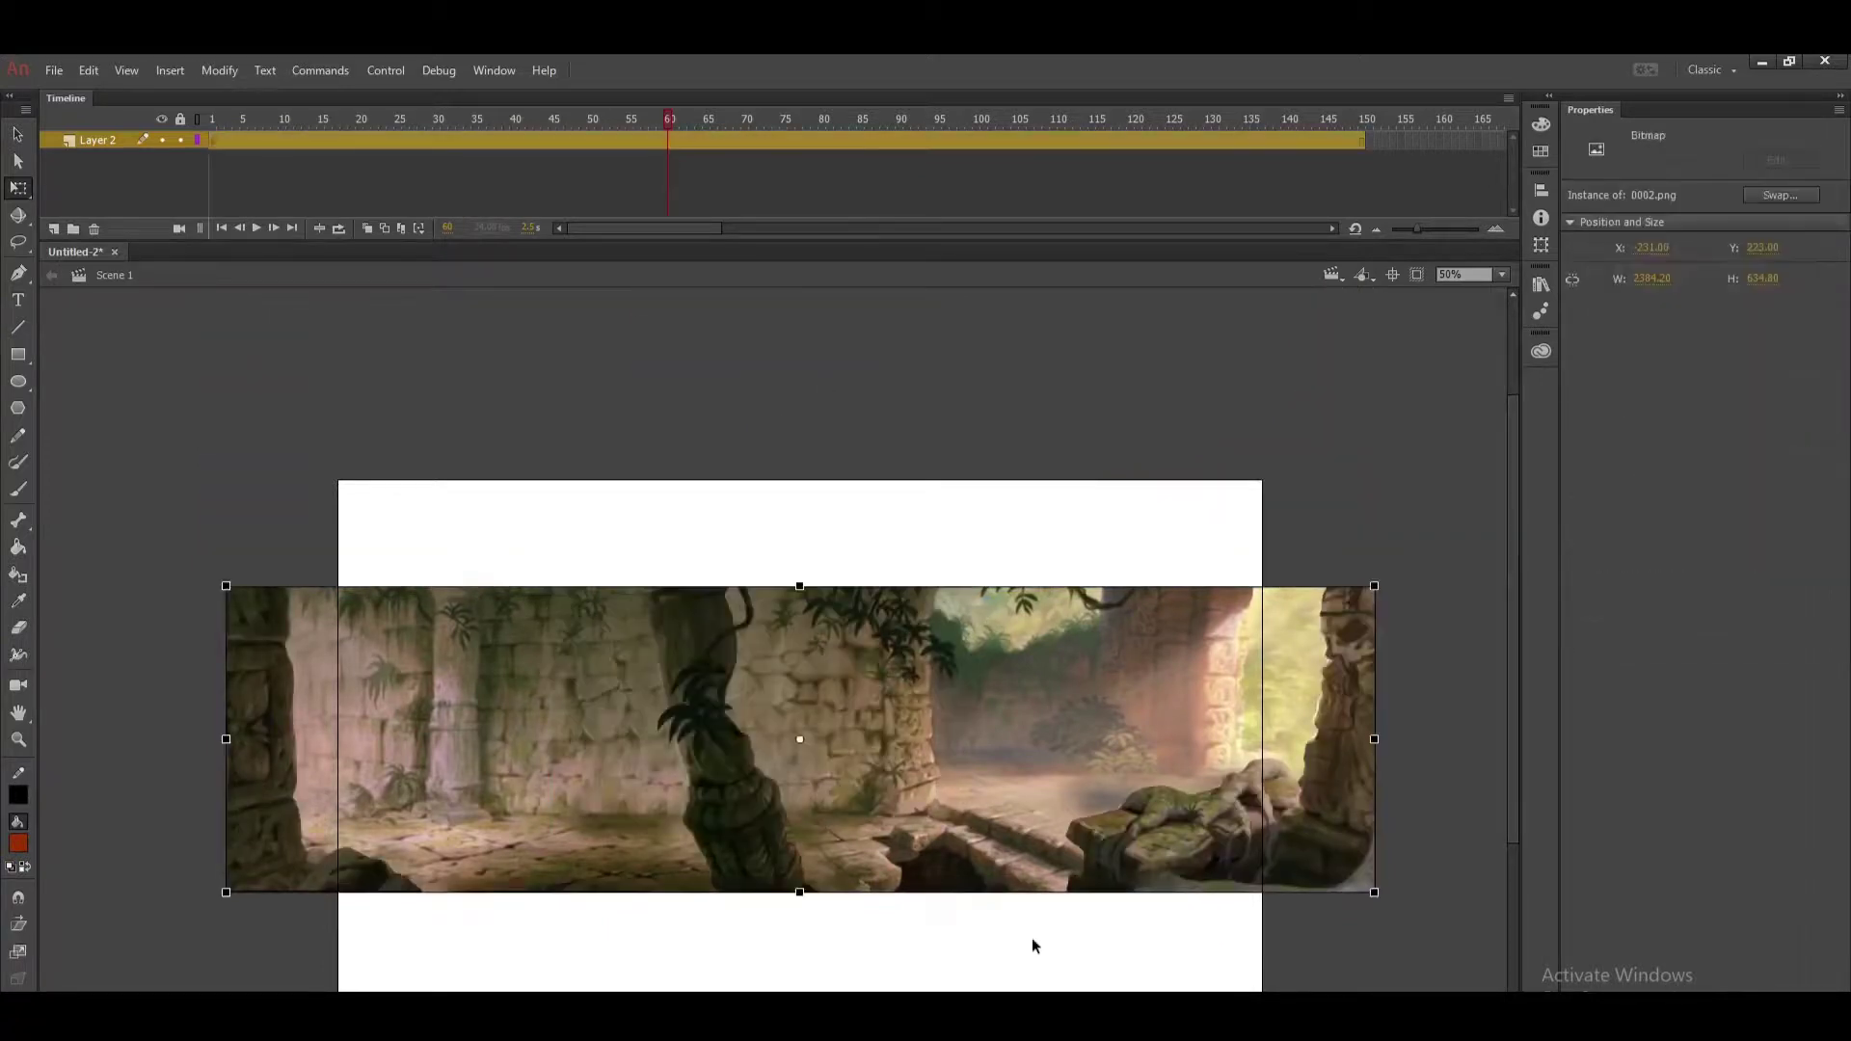
key(ctrl+minus)
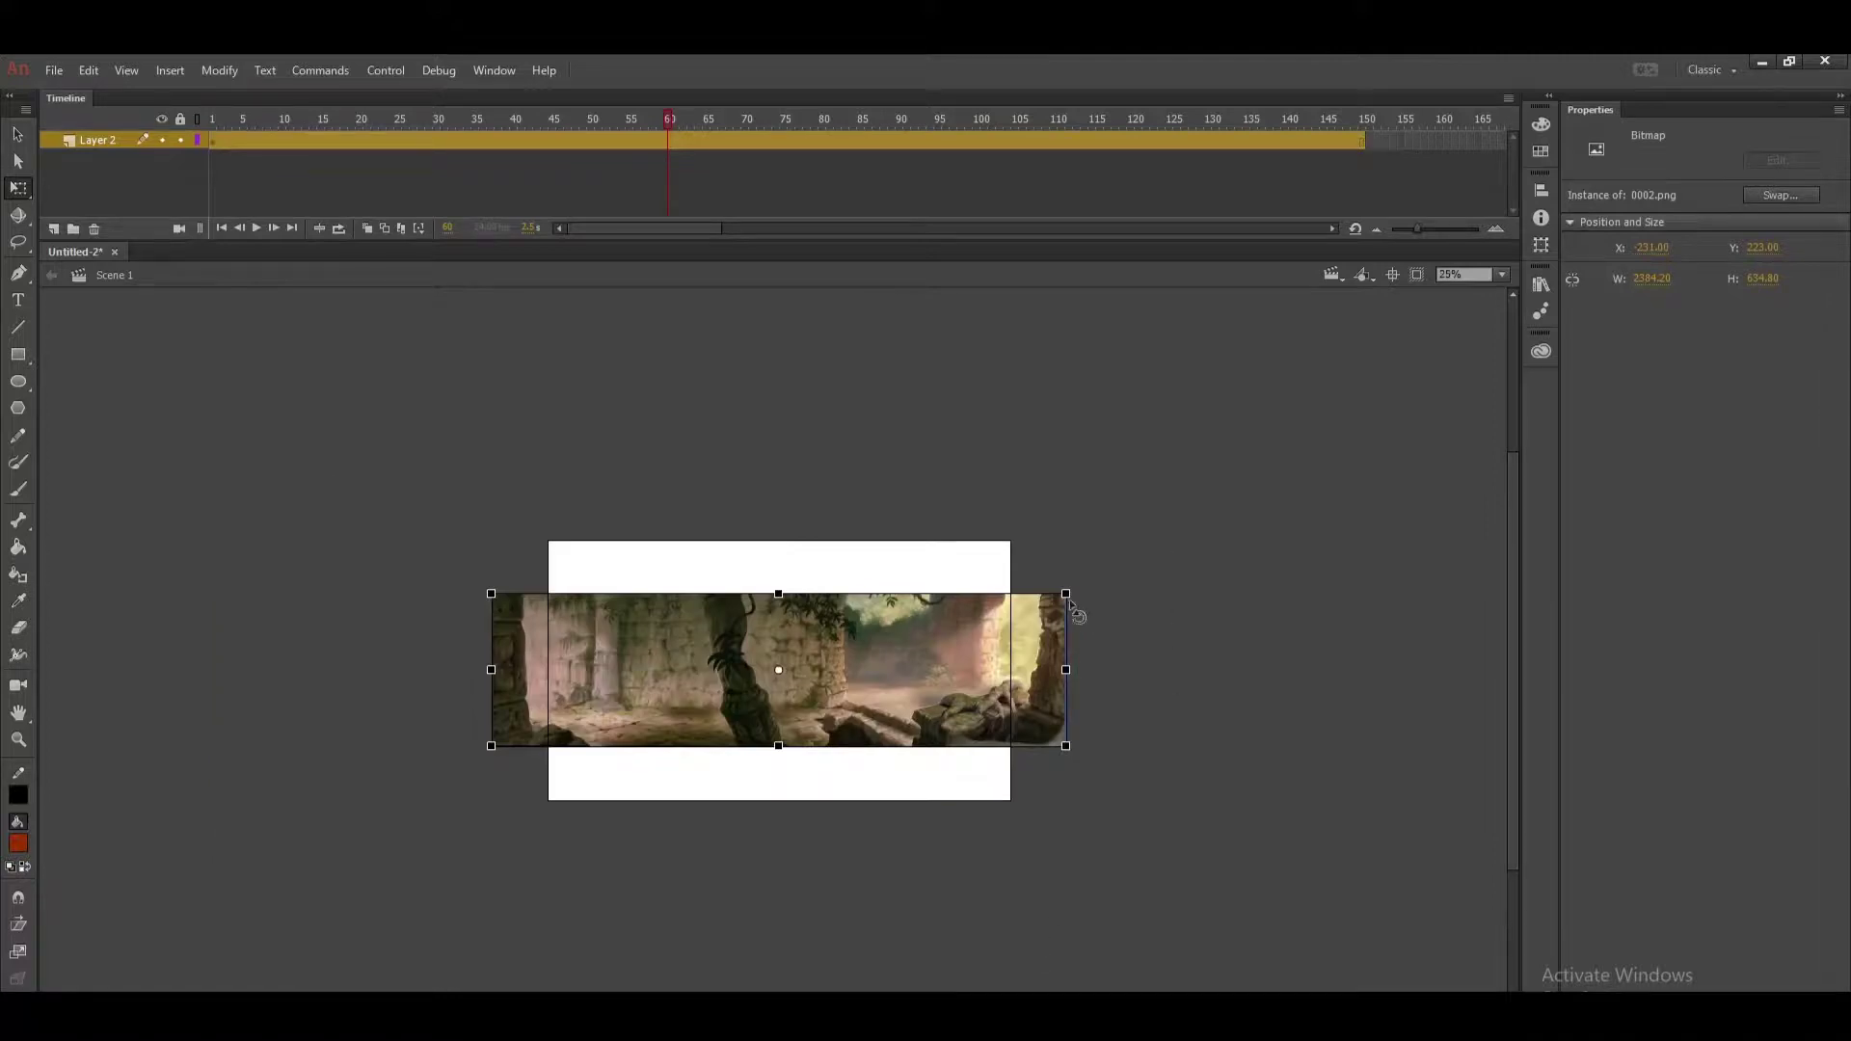
drag(1065, 593, 1269, 471)
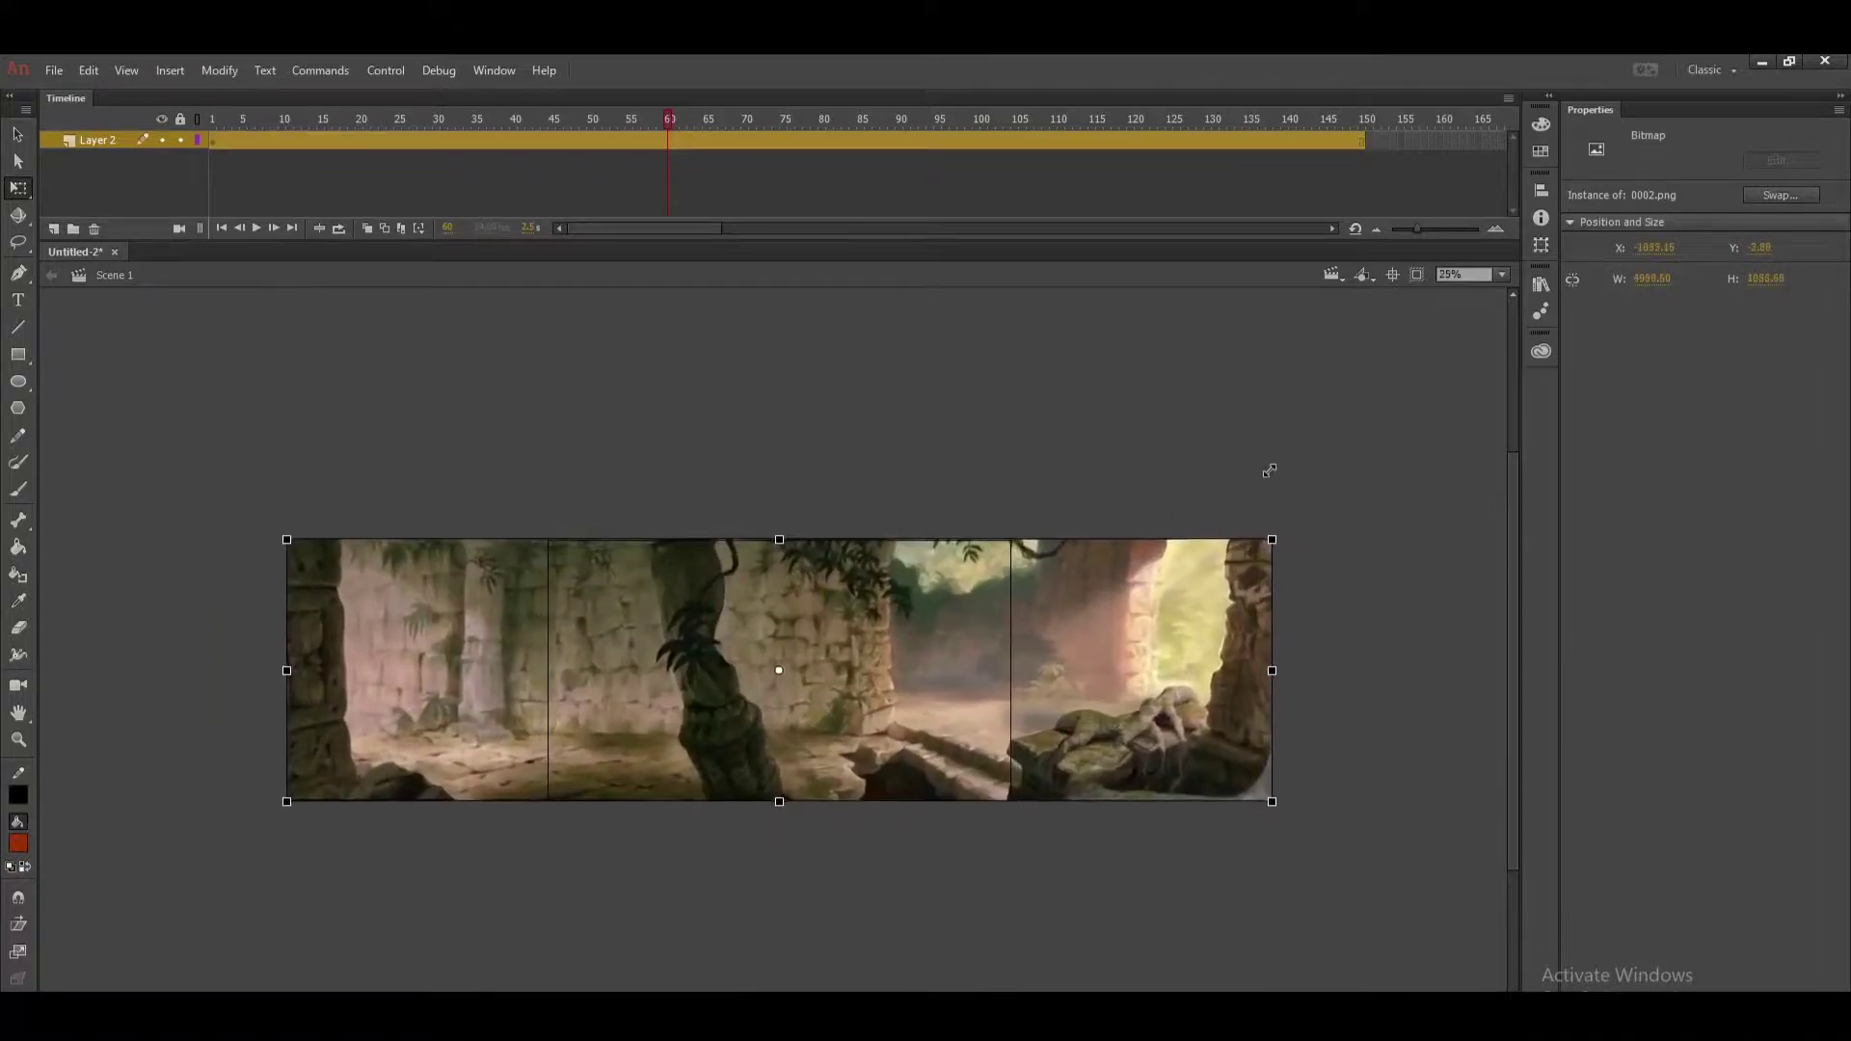
Distribute the two ruins images to separate layers and delete the empty Layer 2.
right_click(735, 698)
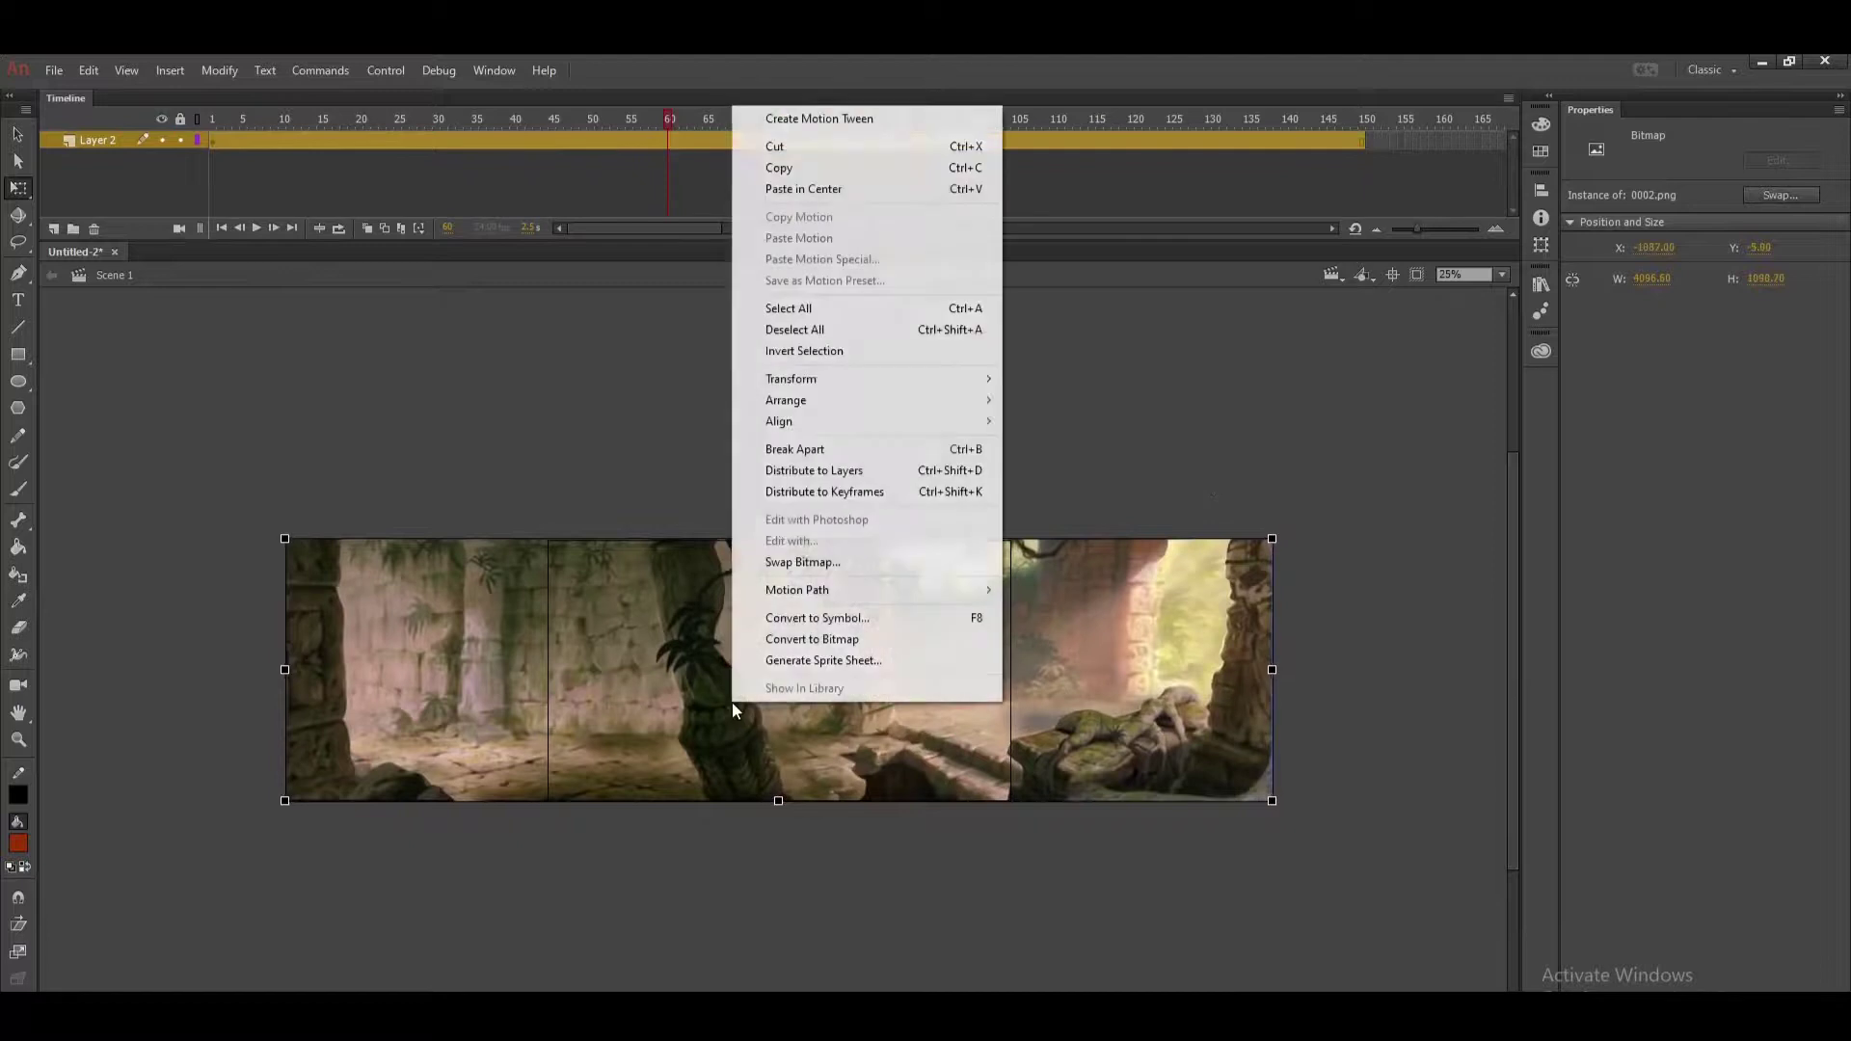
click(903, 471)
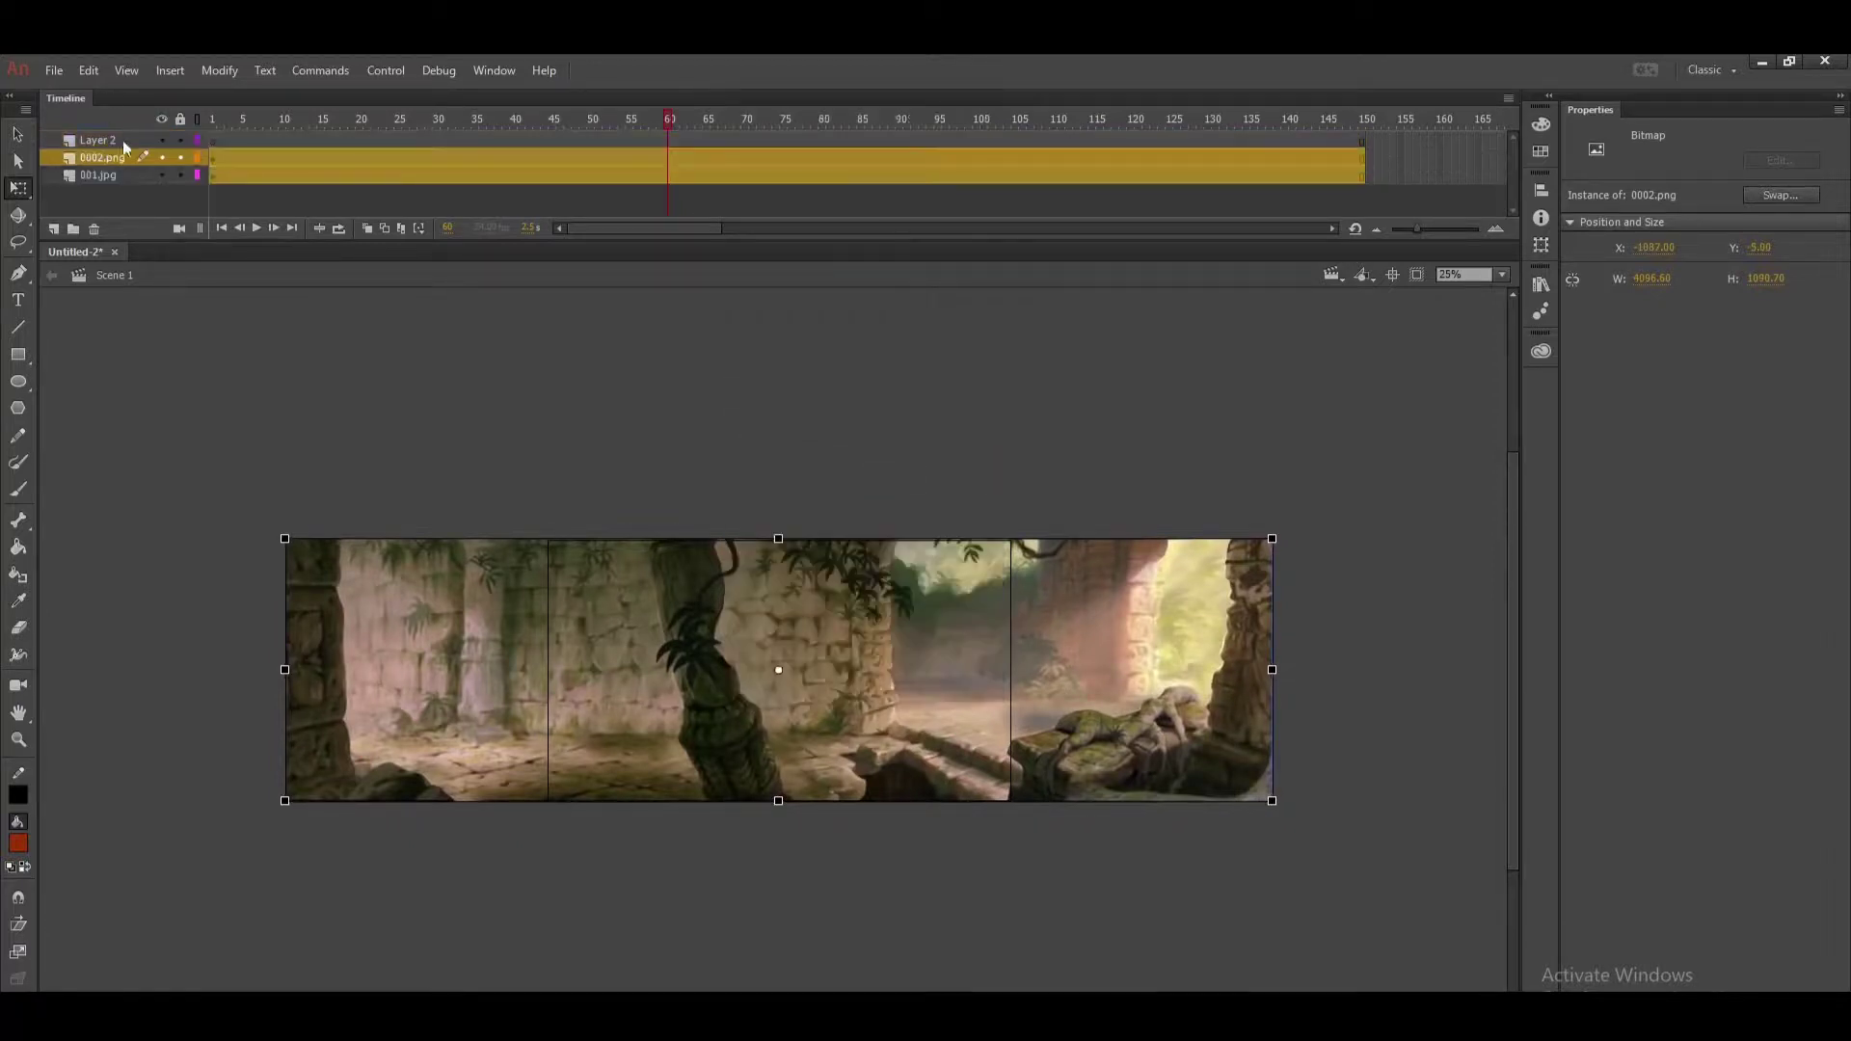
click(124, 141)
click(94, 228)
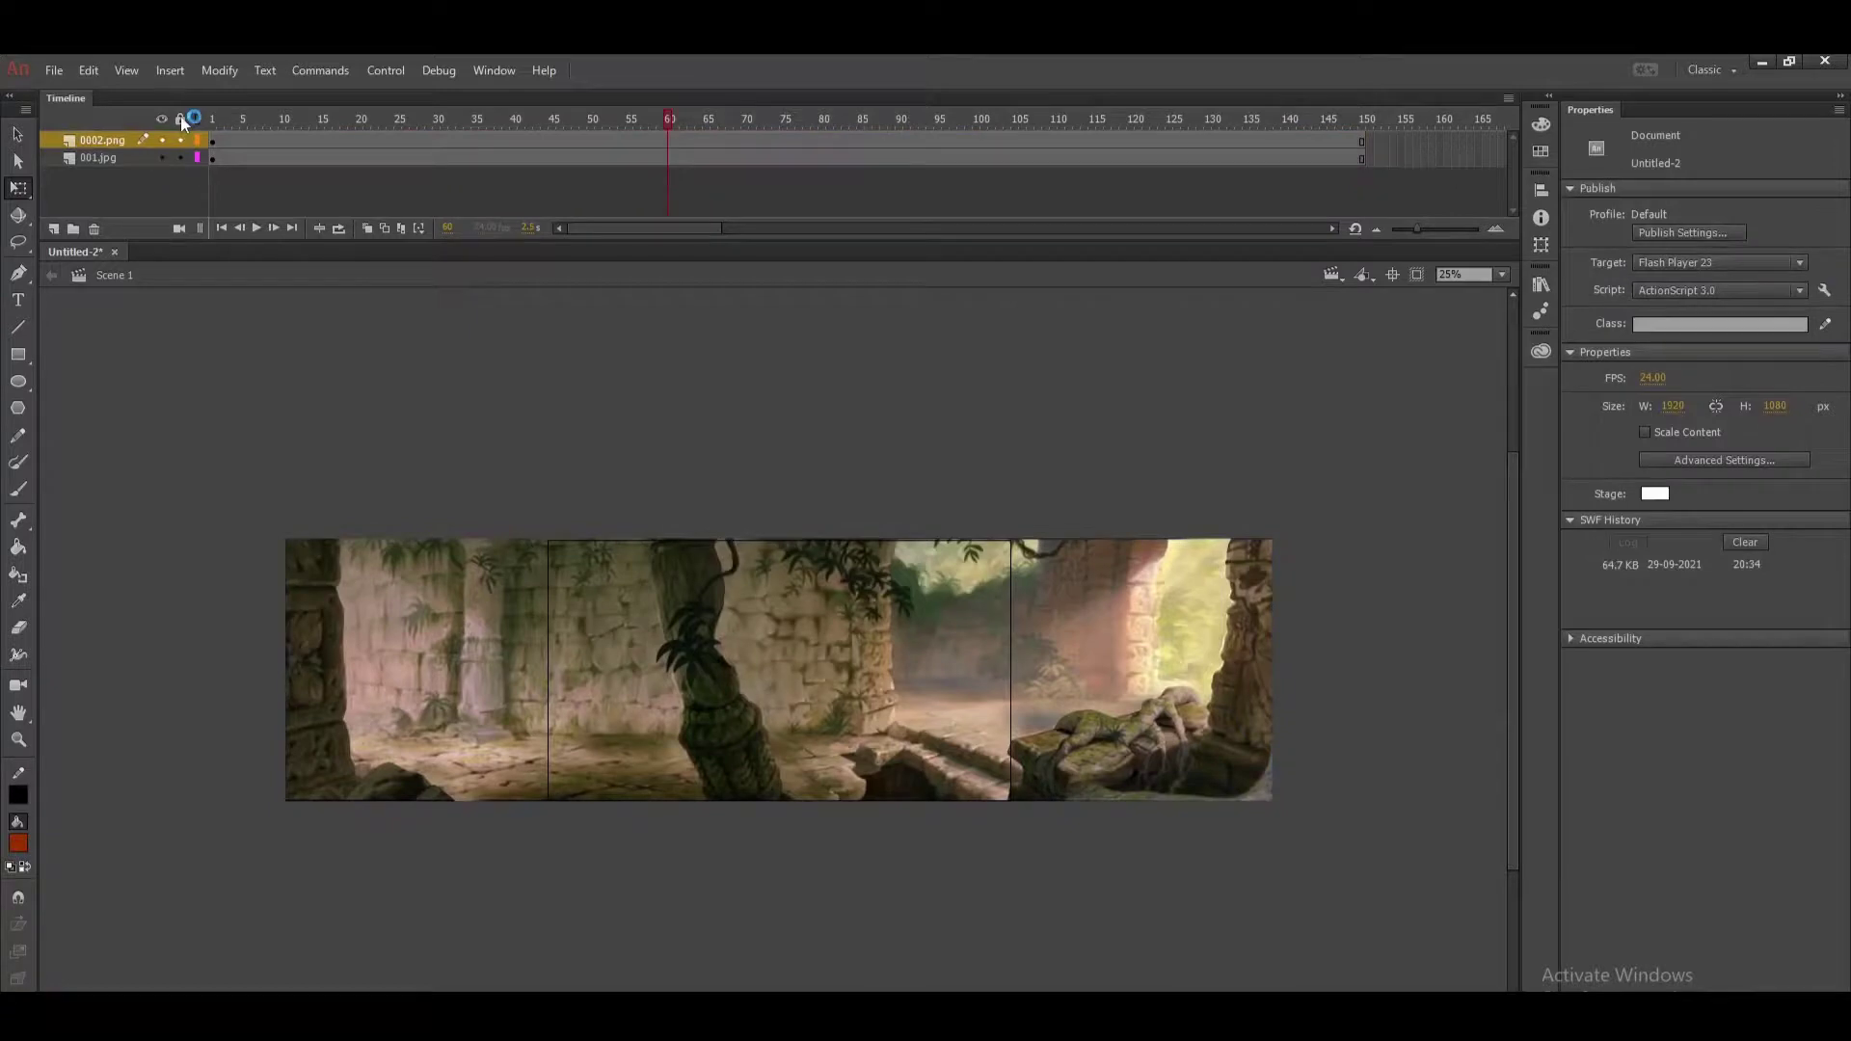
Check the separated layers by hiding and showing the foreground cut-out layer 0002.png.
click(164, 119)
click(160, 158)
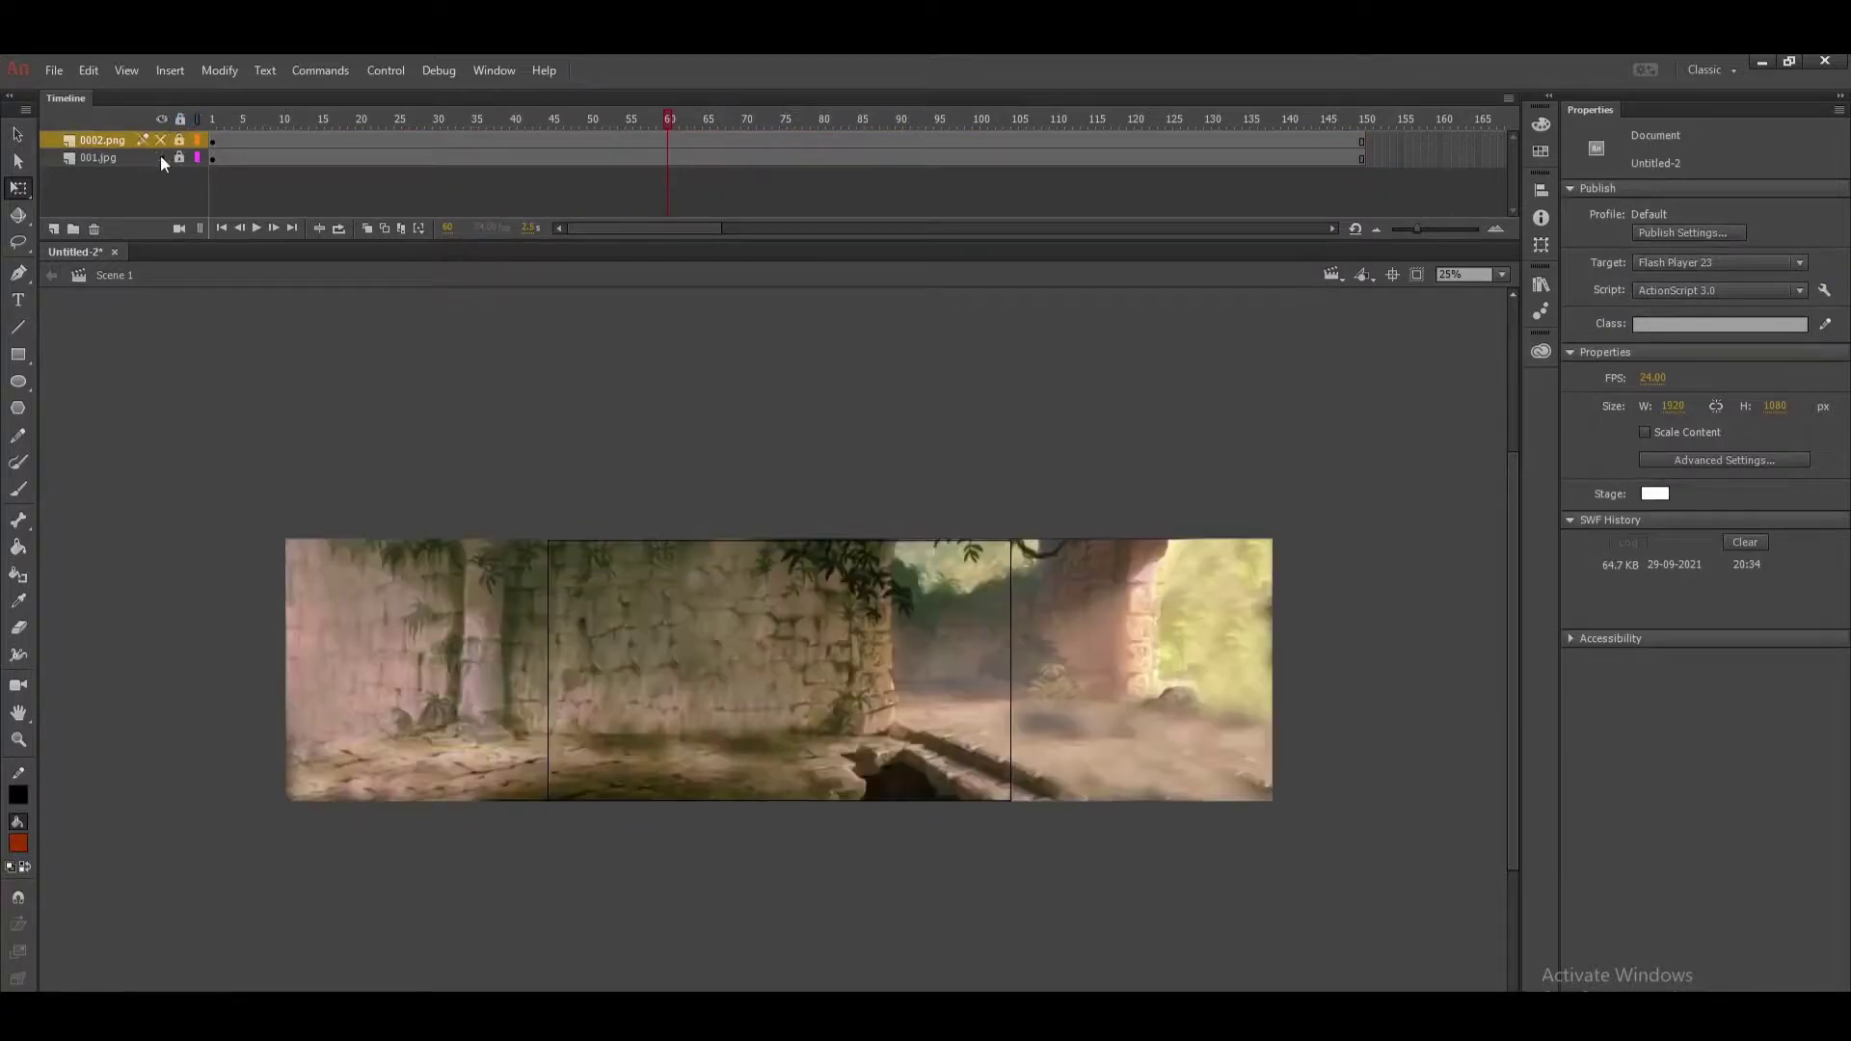
click(161, 140)
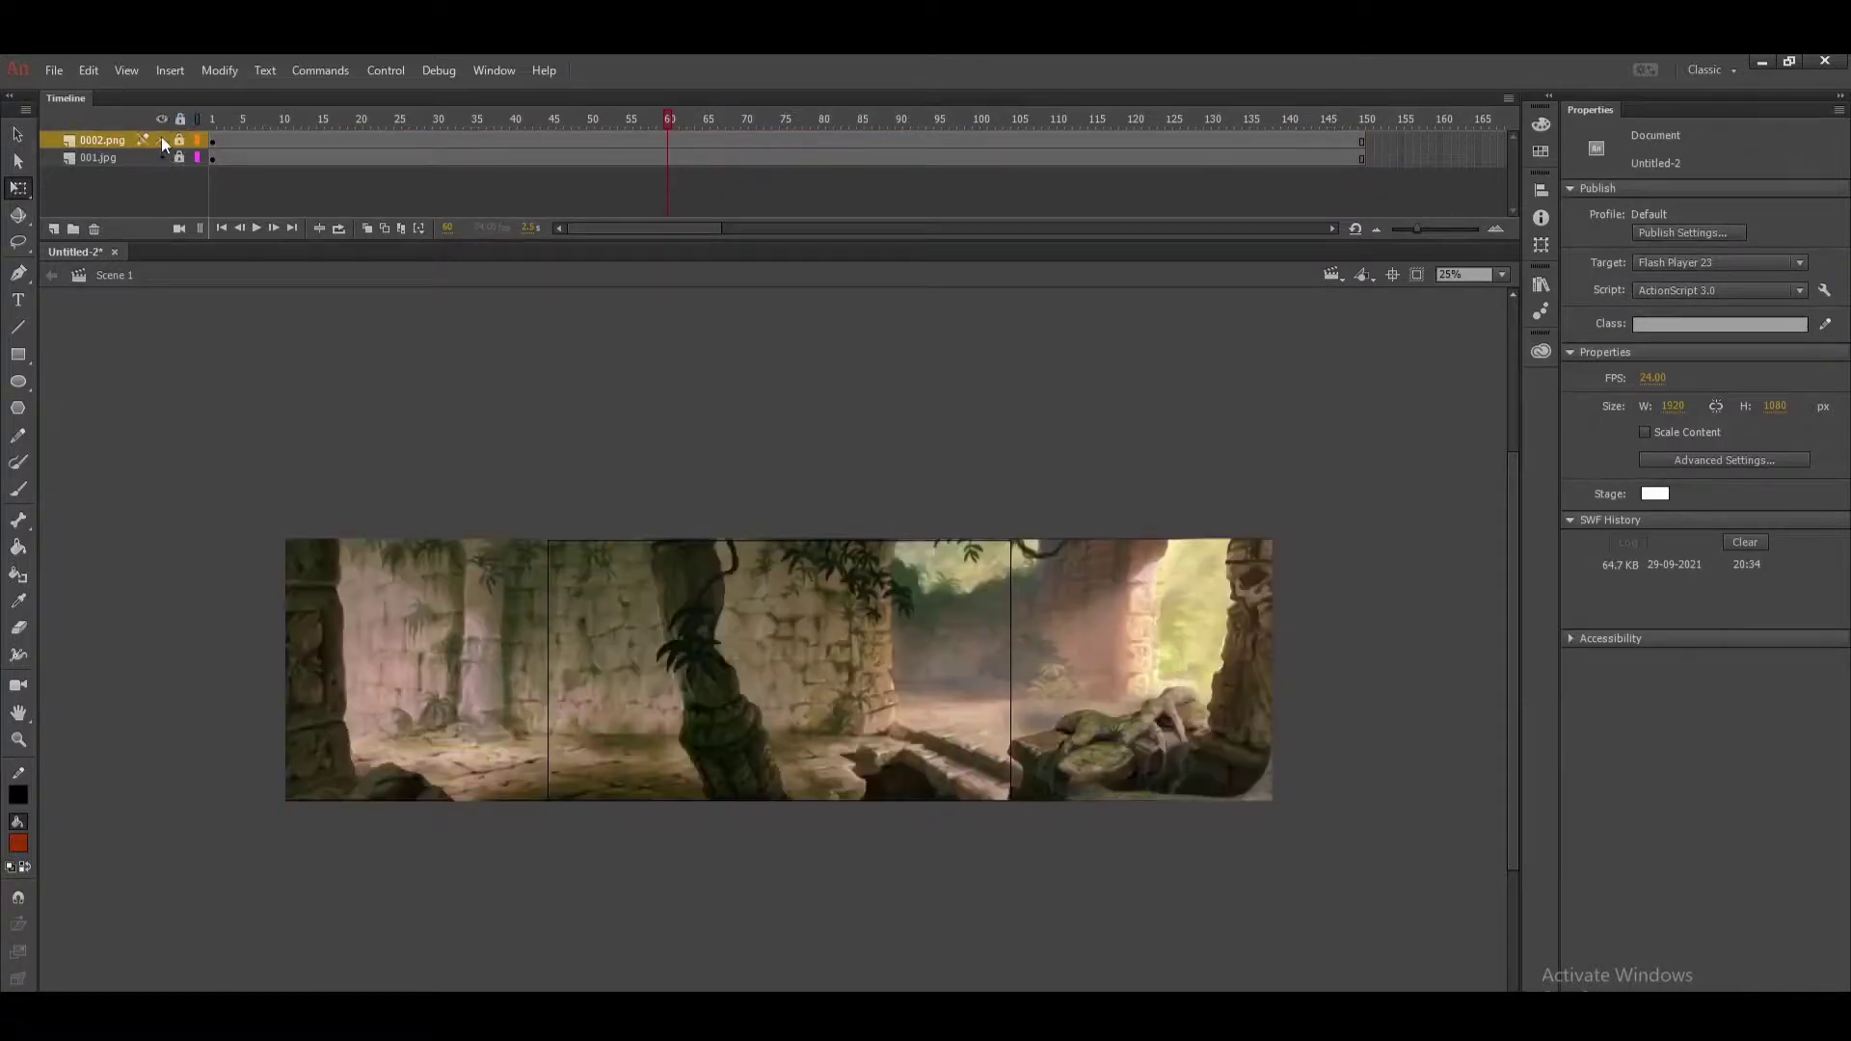
click(182, 141)
Create classic tweens on both the 0002.png and 001.jpg layers and insert end keyframes at frame 151.
right_click(559, 141)
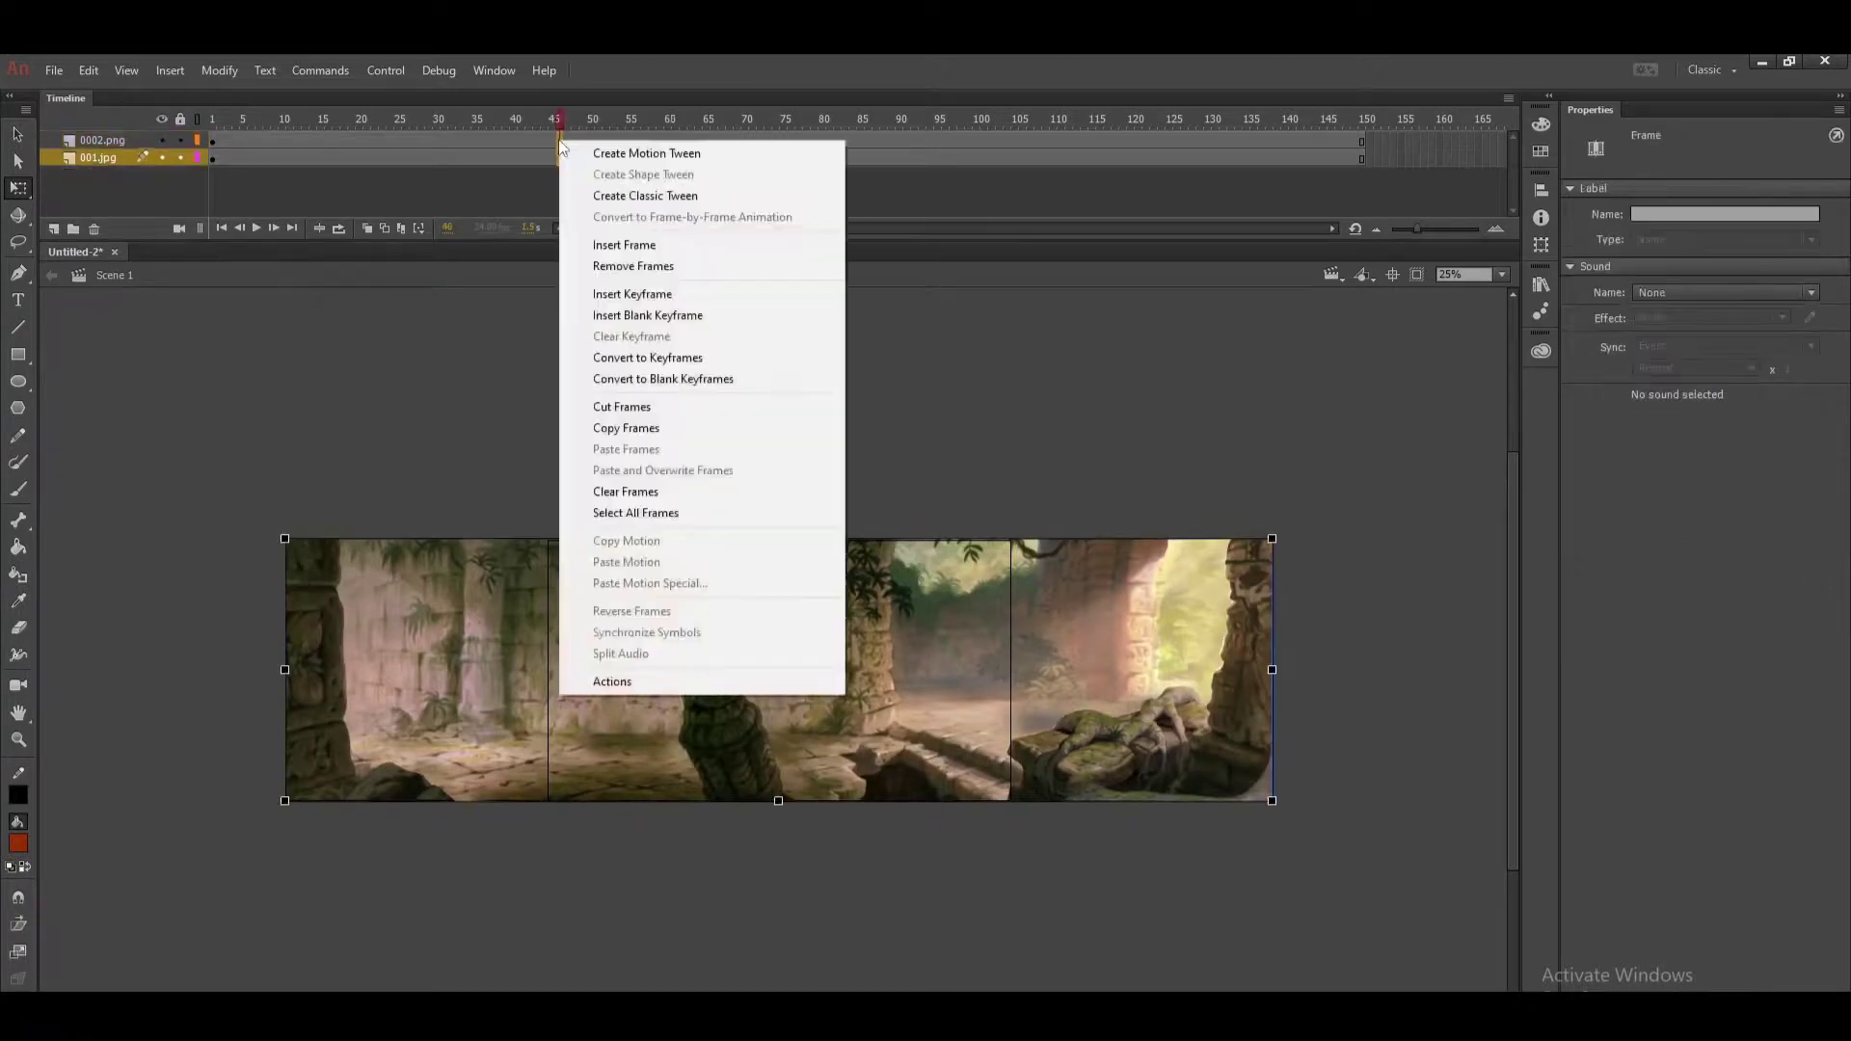
click(675, 190)
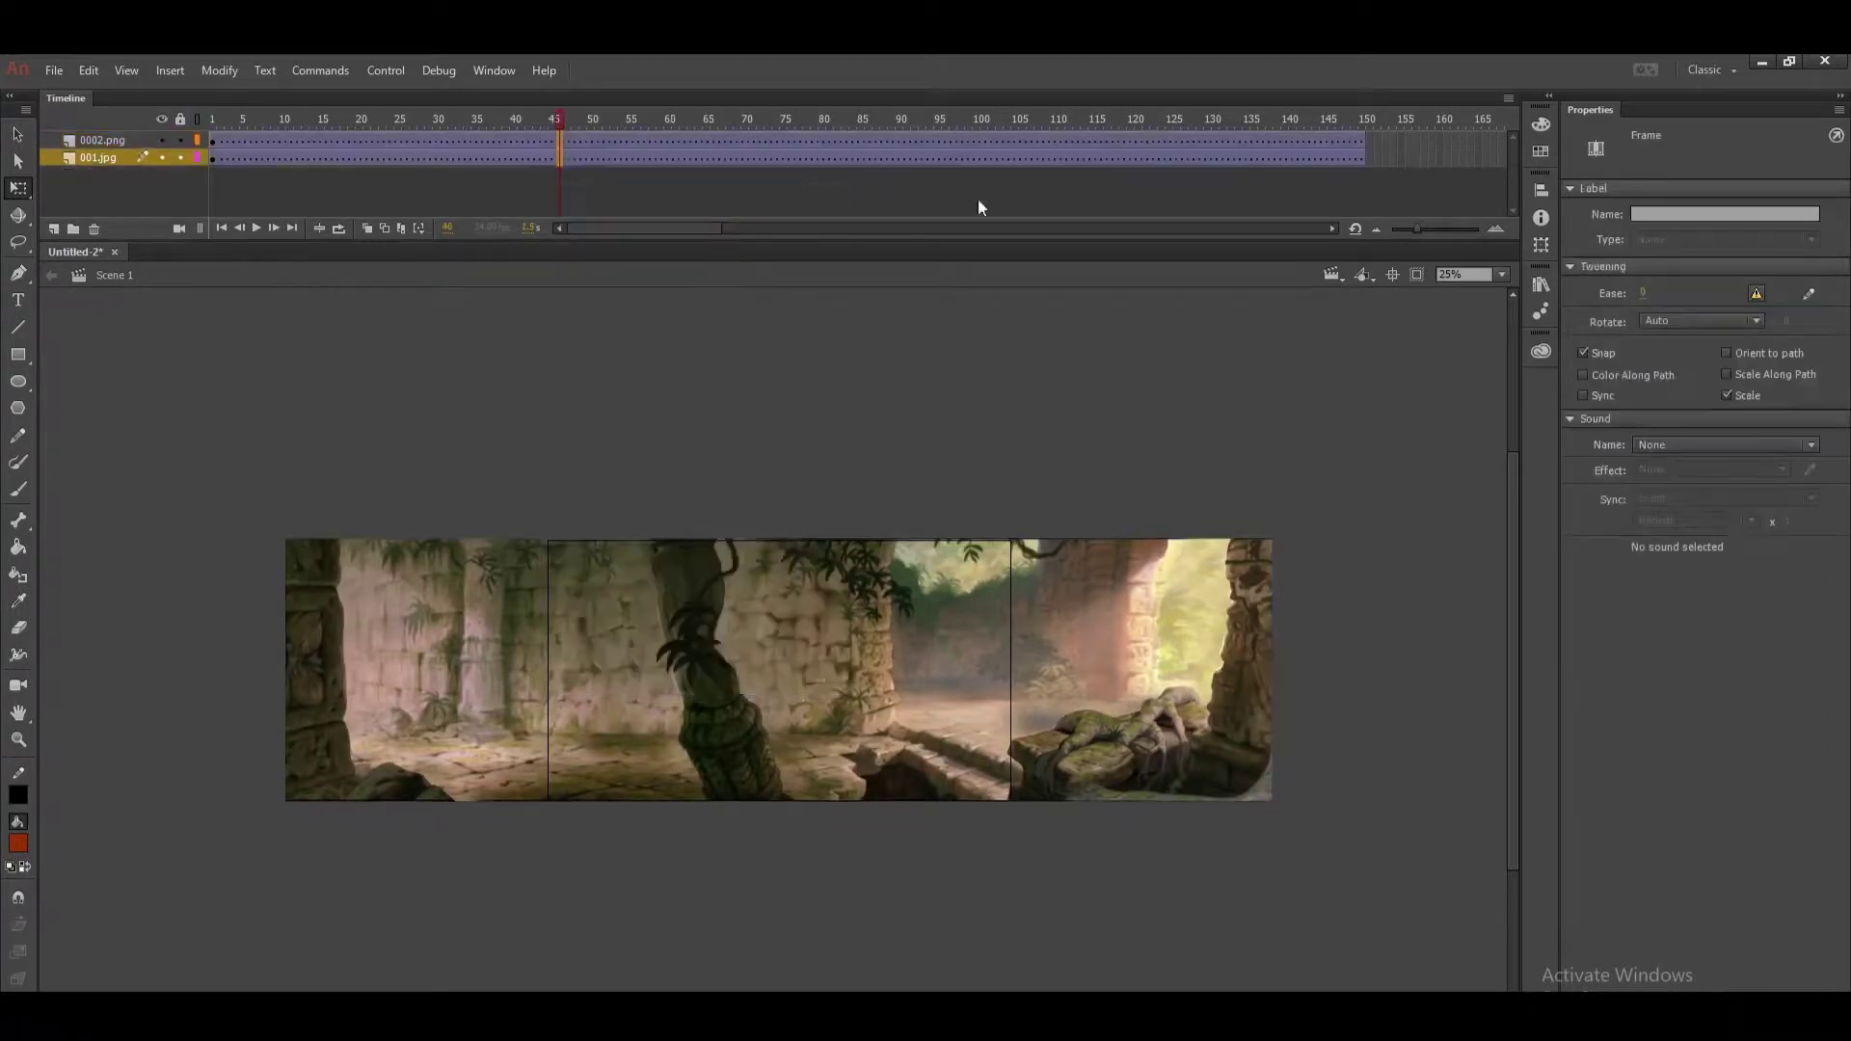
click(1366, 157)
right_click(1136, 455)
click(1361, 897)
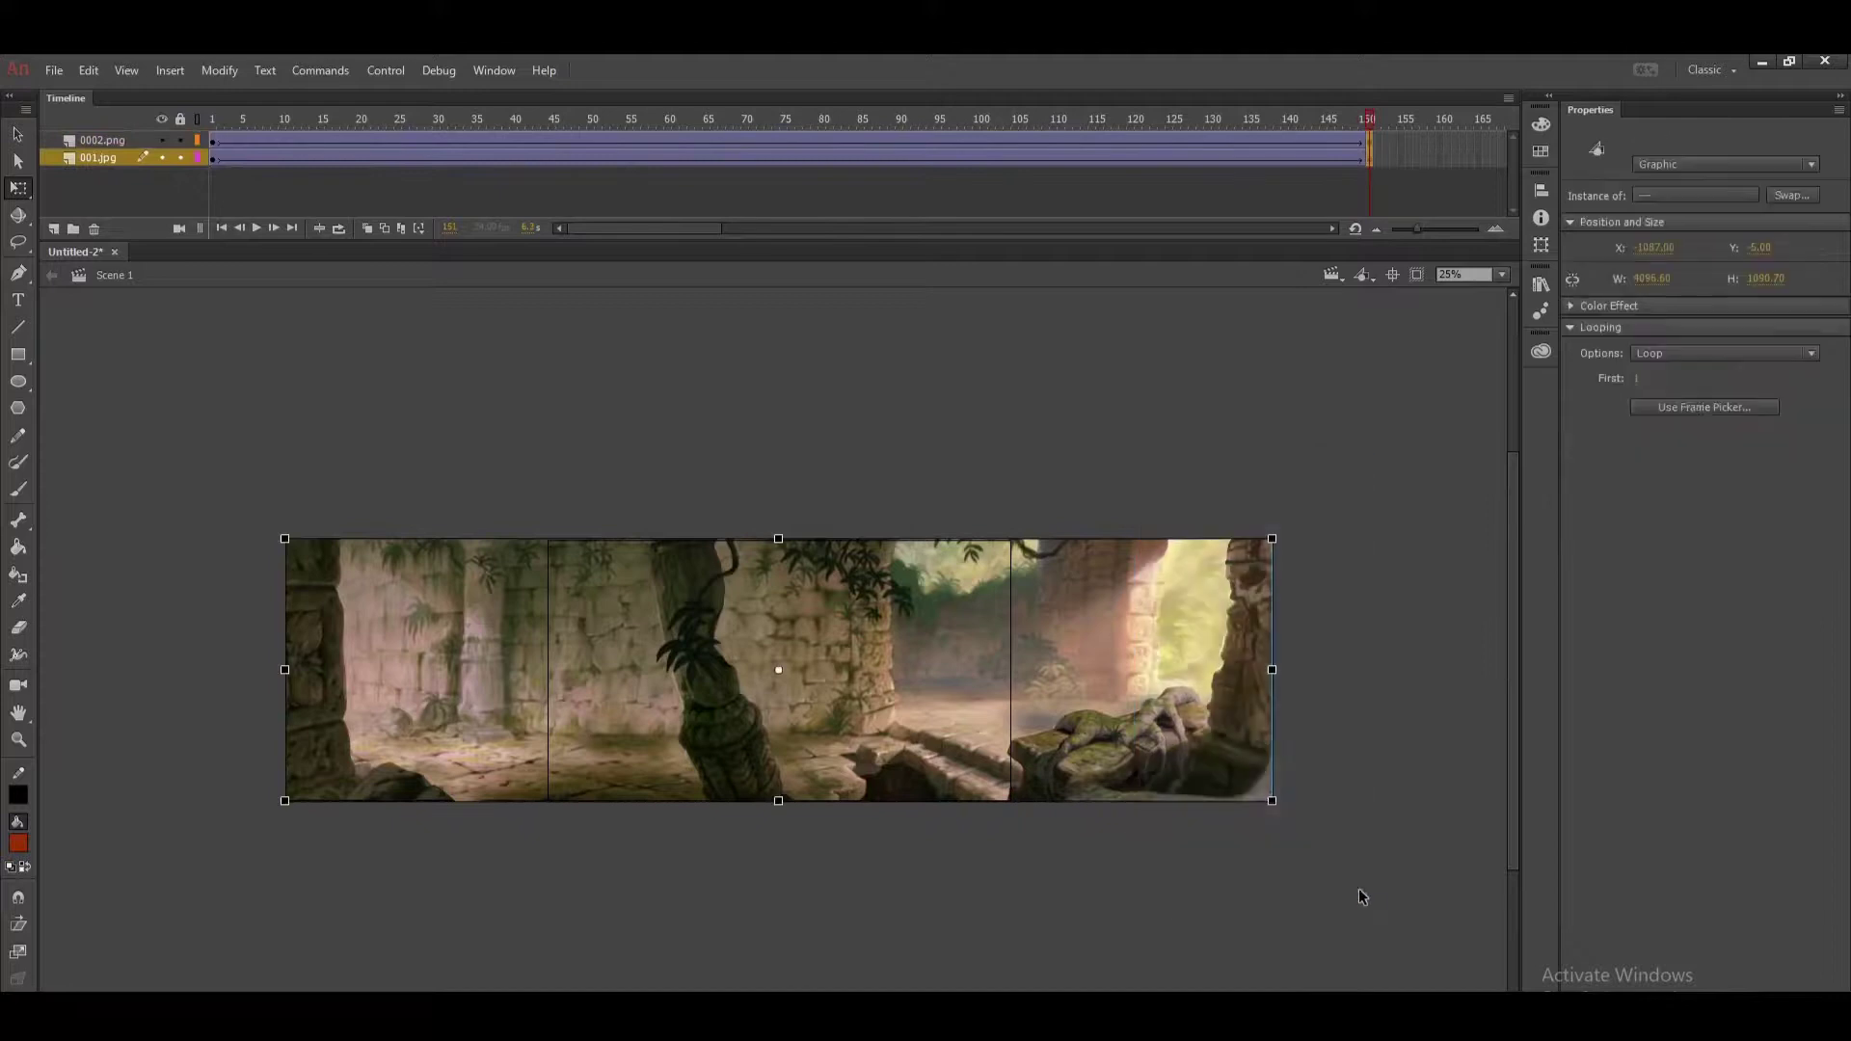
At the end keyframe, move both images left until their right edges meet the stage's right edge, aligned vertically with the stage.
drag(1247, 767, 999, 764)
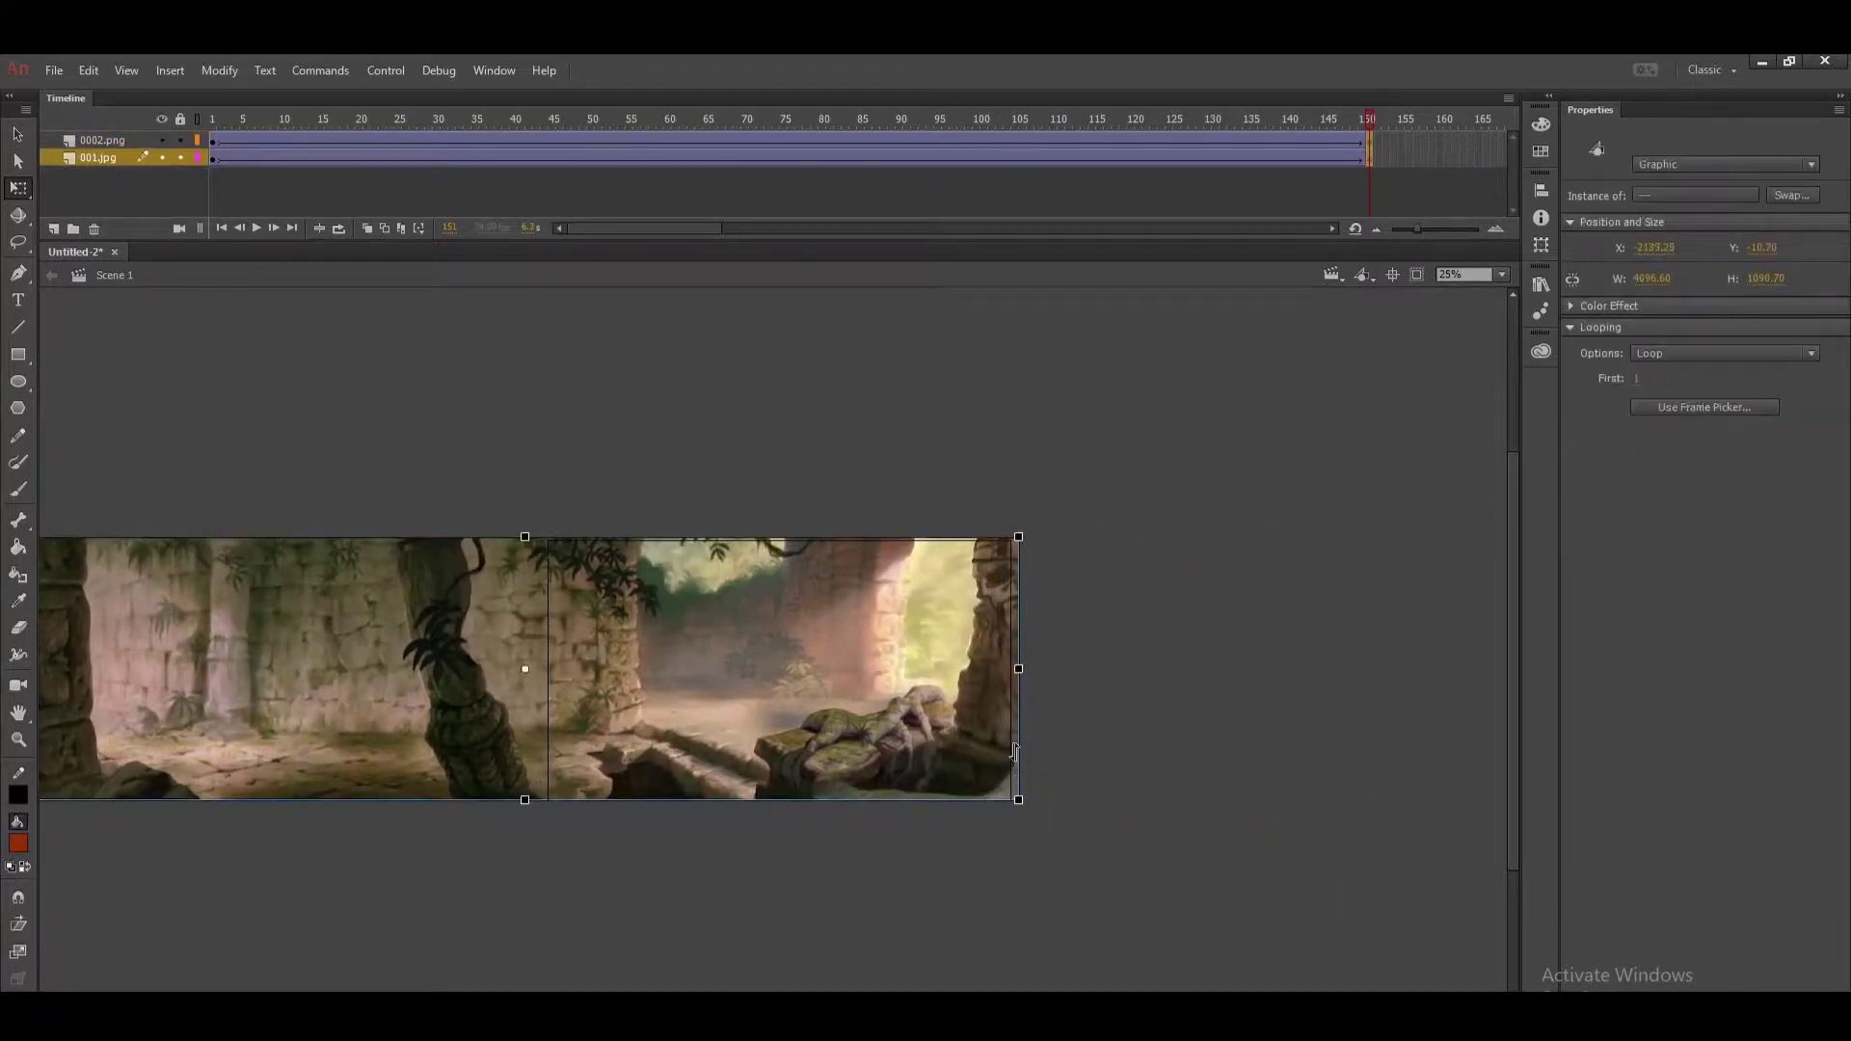
key(Down)
key(Down)
key(Down)
key(Down)
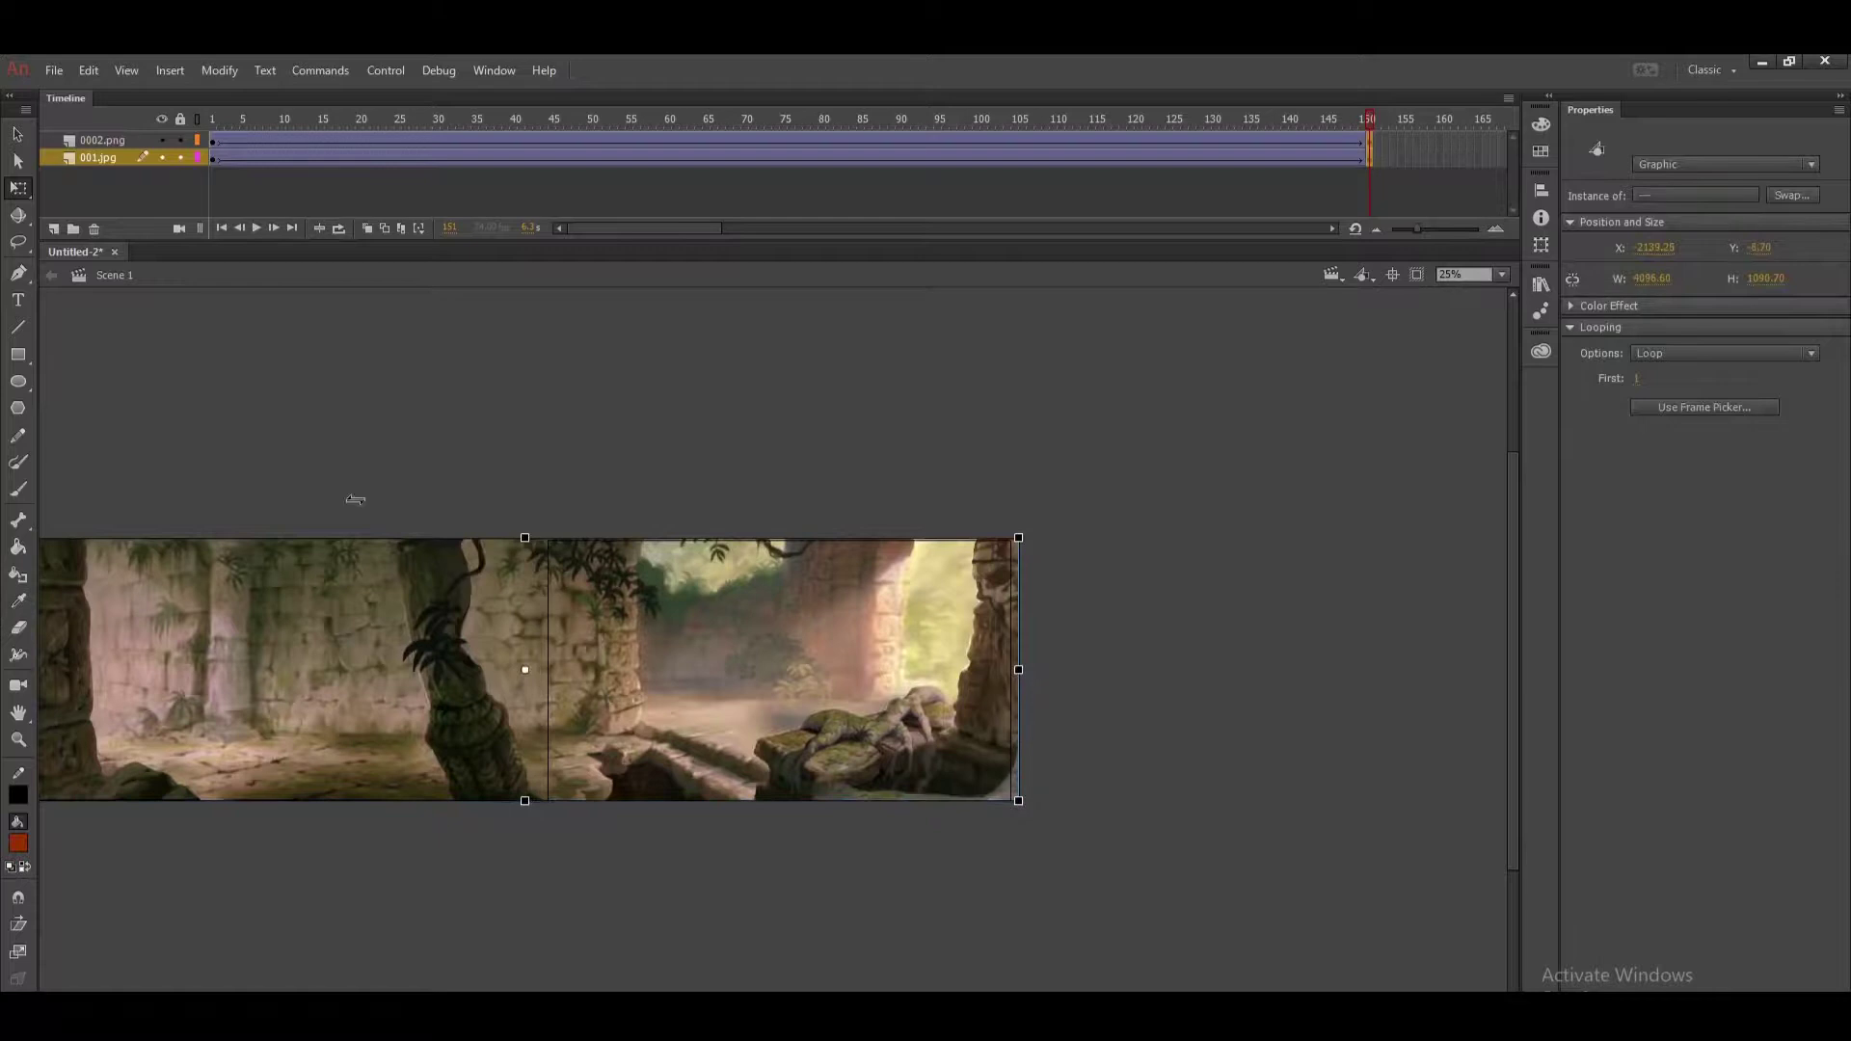
At frame 1 of both layers, move the images right until their left edges meet the stage's left edge.
click(213, 158)
click(212, 141)
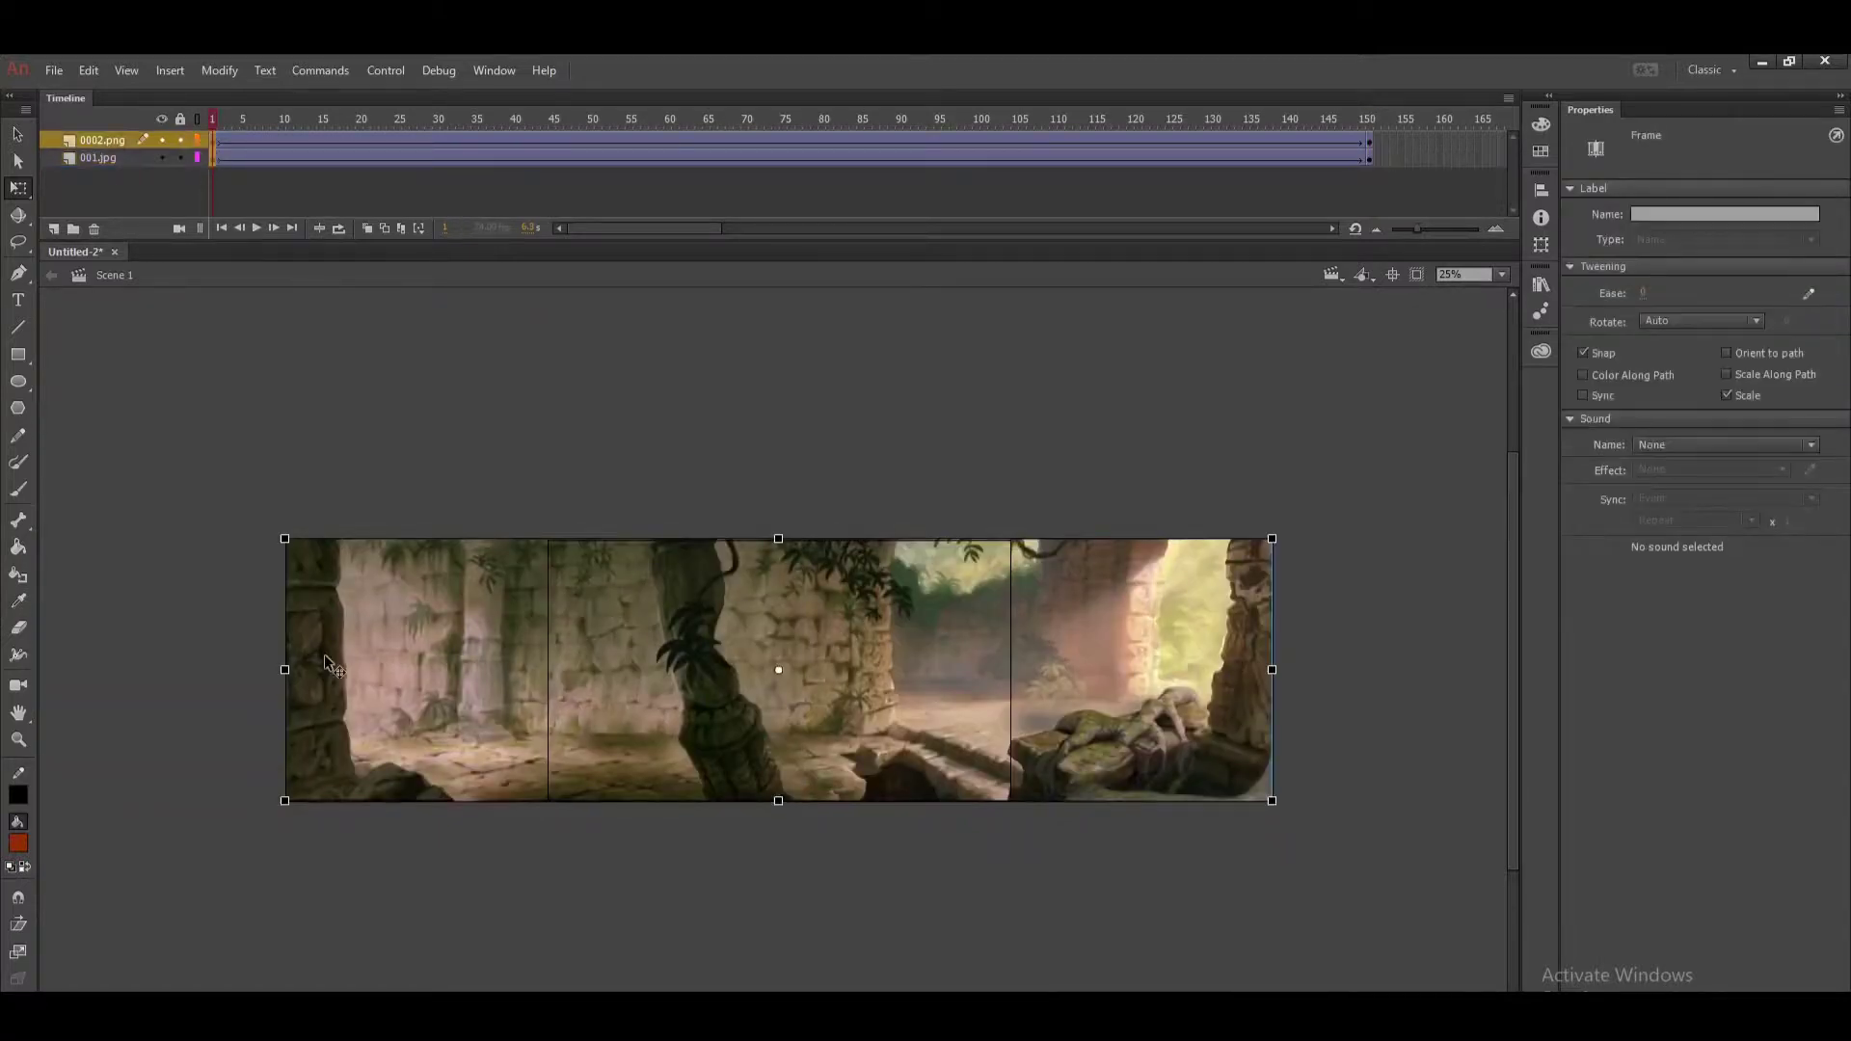
drag(324, 653, 581, 651)
Preview the horizontal ruins pan on the timeline and in a test movie.
click(915, 395)
key(Return)
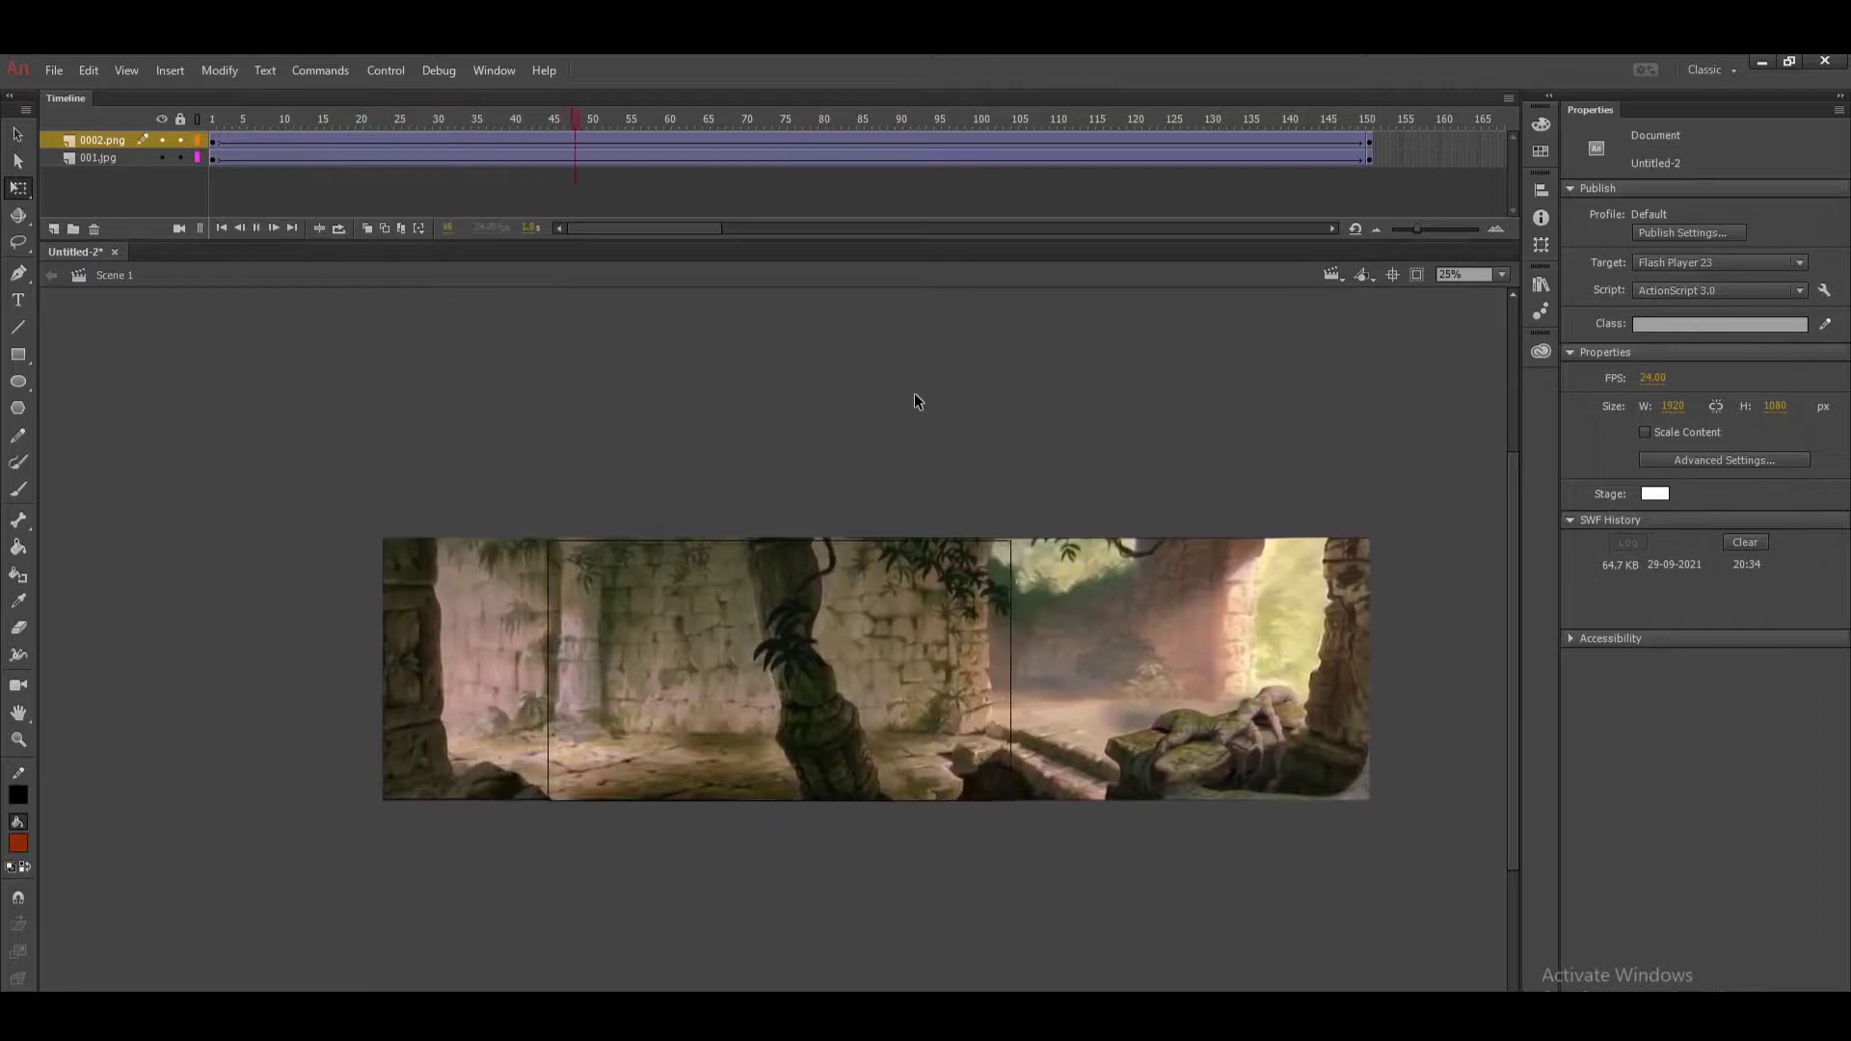
key(ctrl+Return)
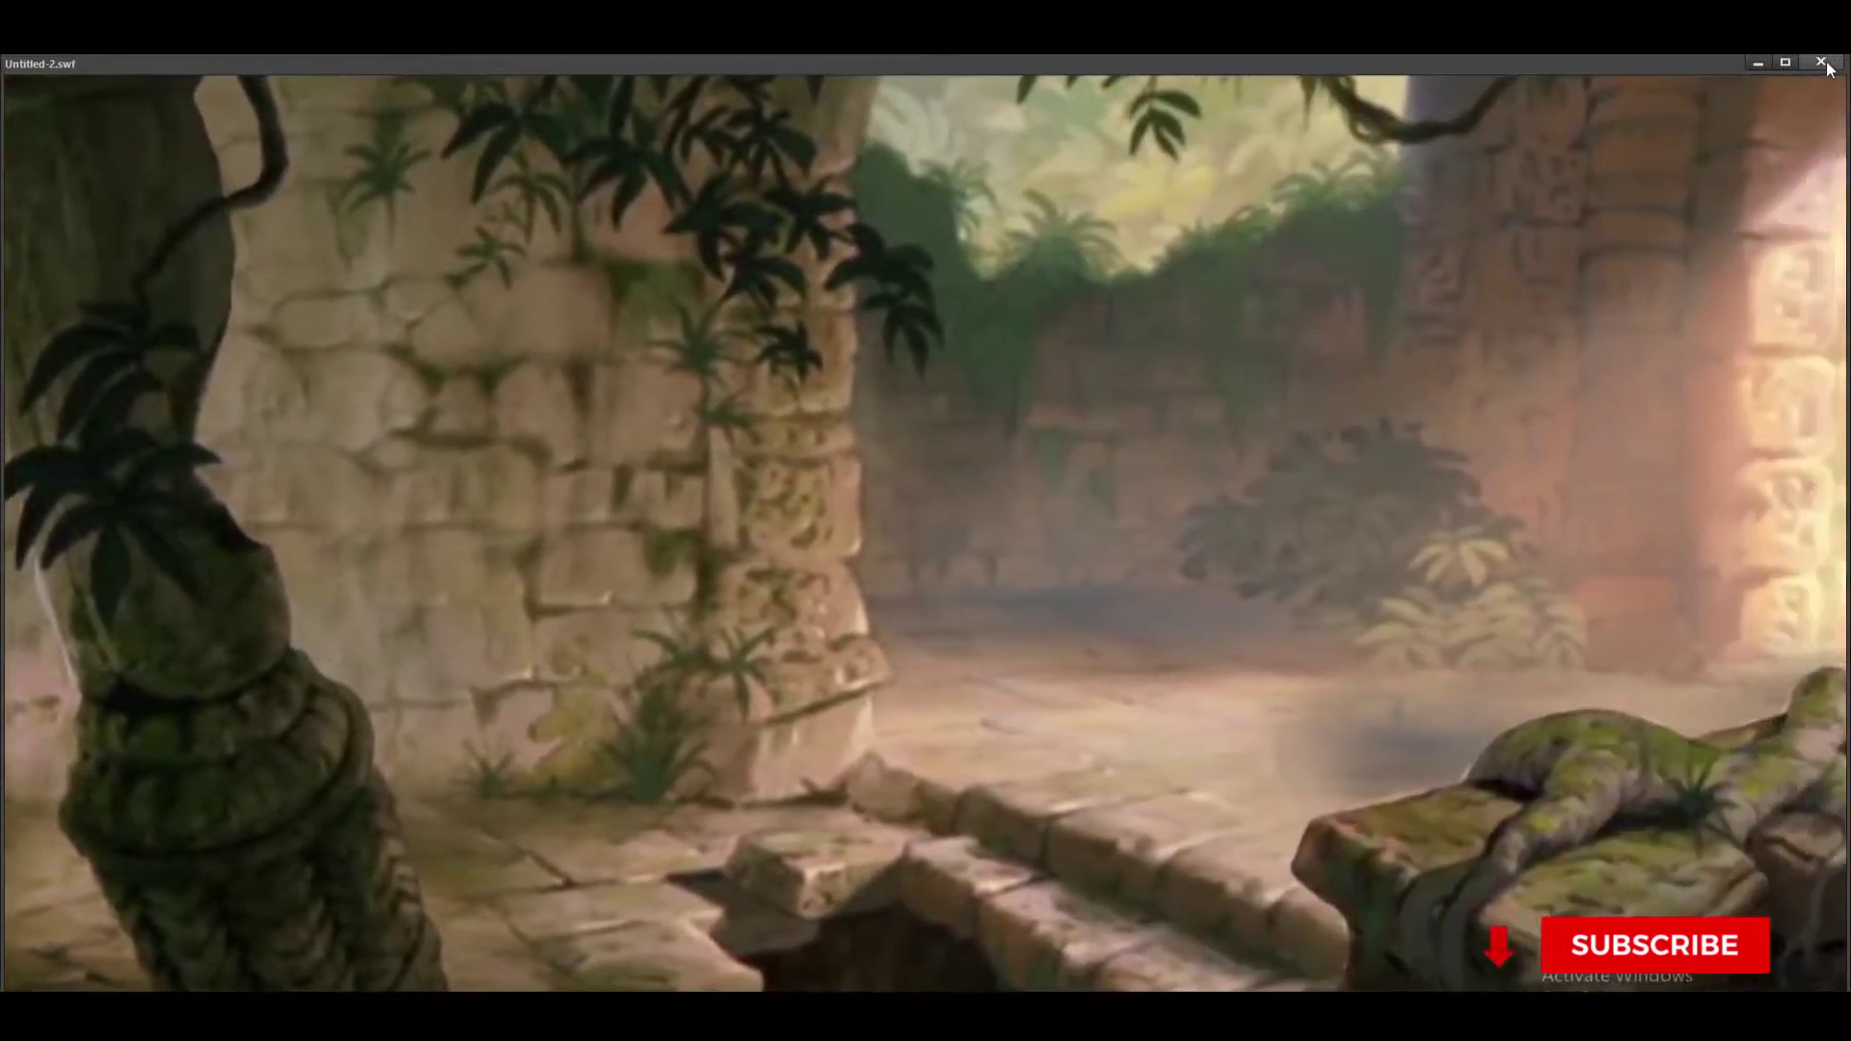
click(1826, 64)
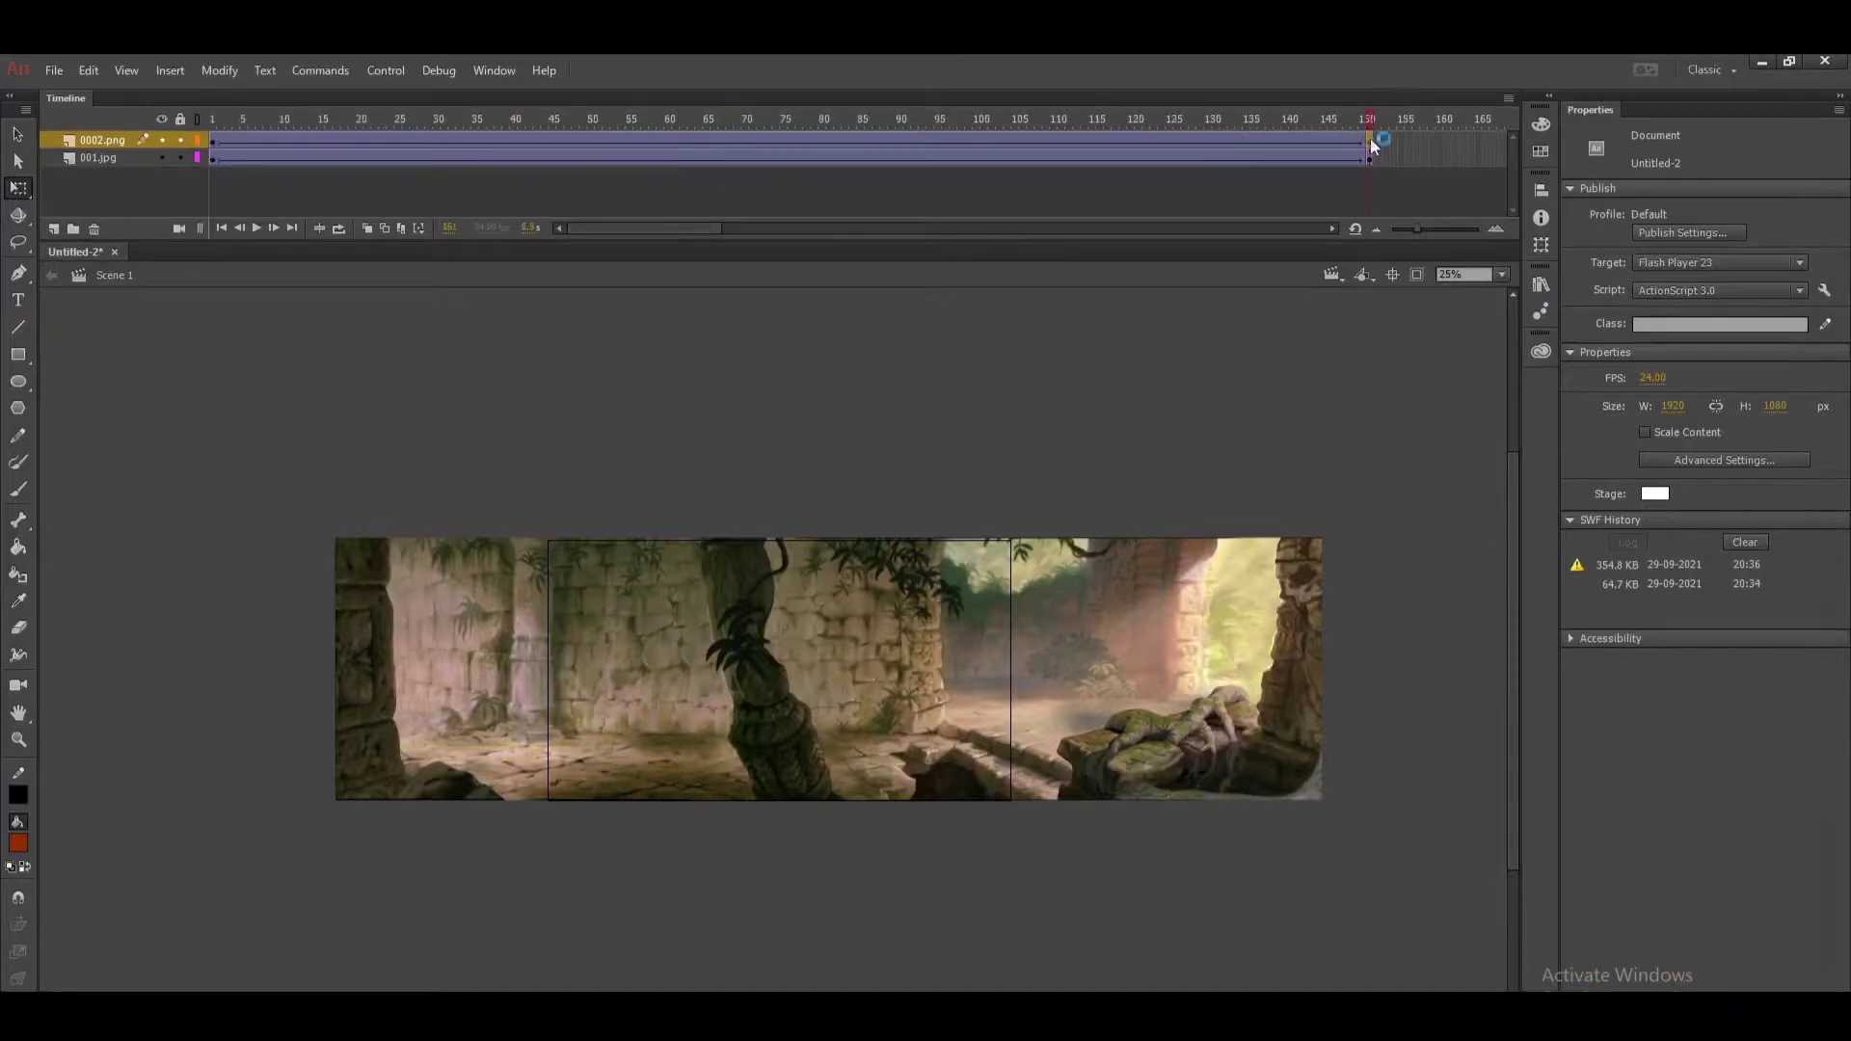
Move the foreground cut-out right, past the background's right edge, at its end keyframe and replay the timeline.
click(1370, 140)
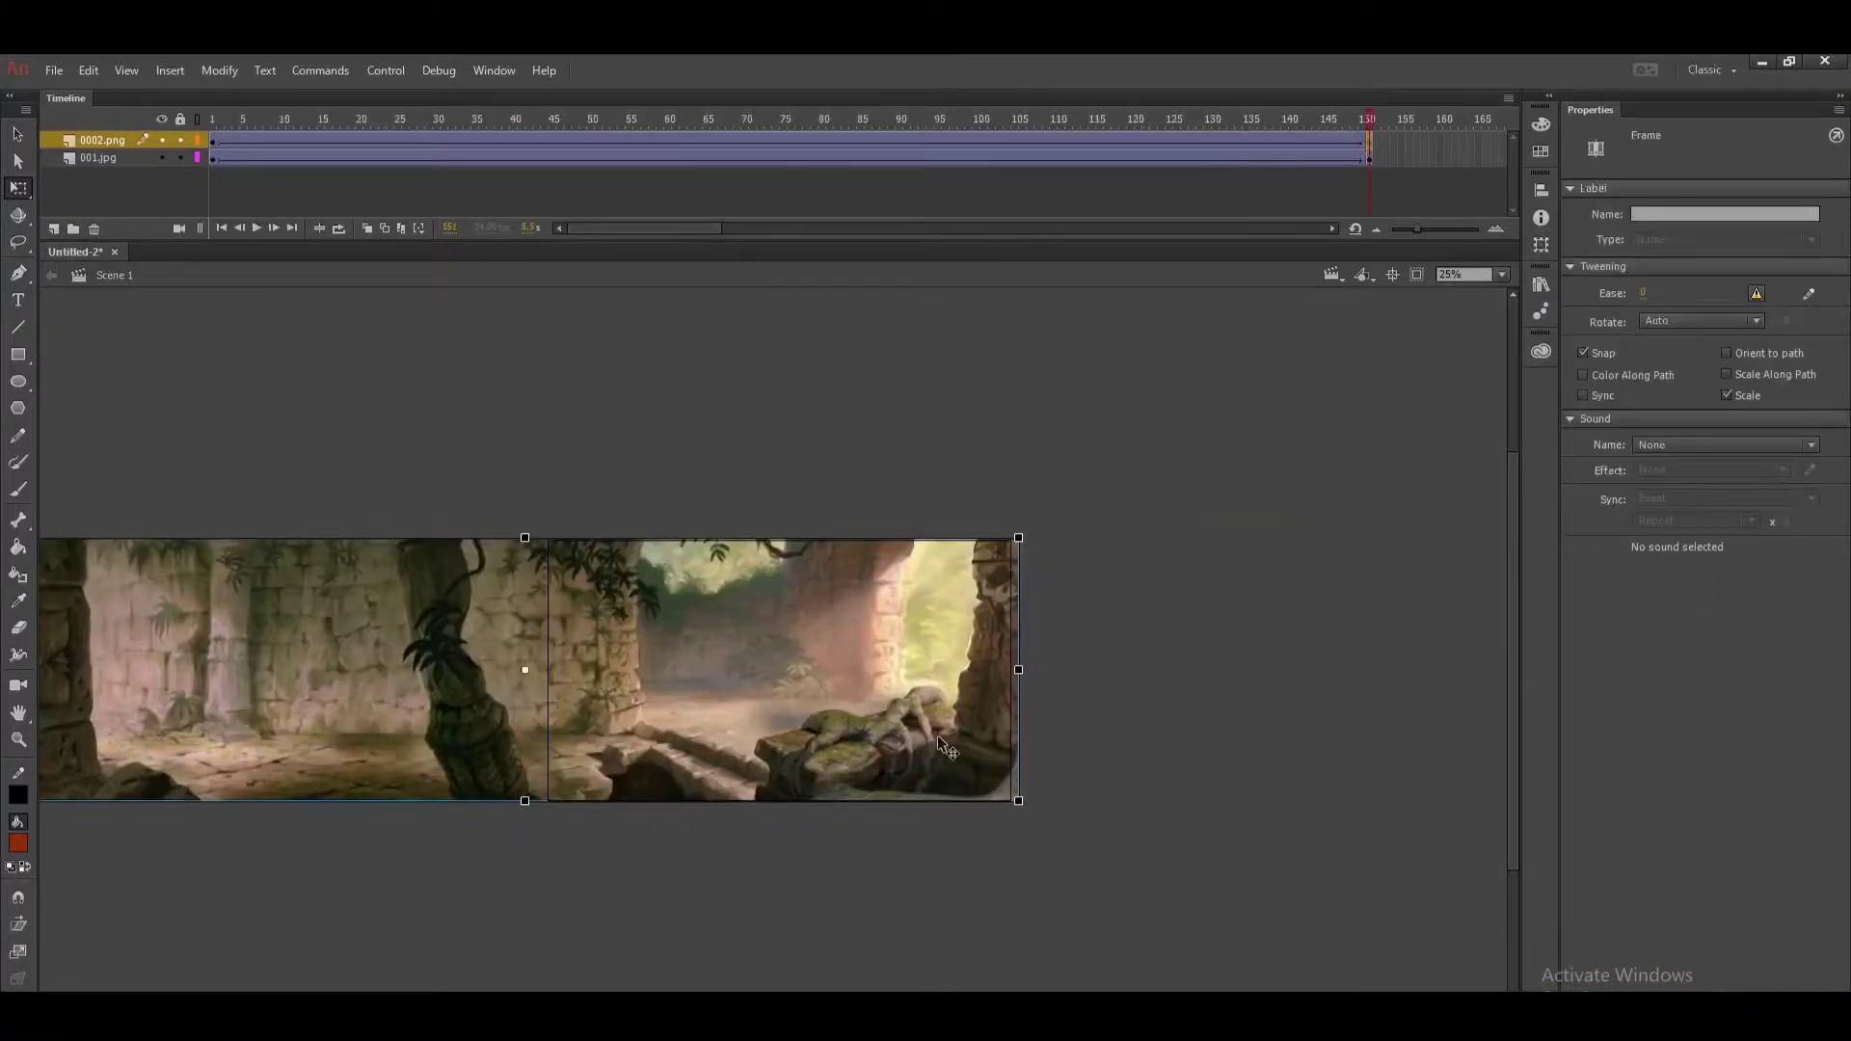
drag(864, 759, 957, 762)
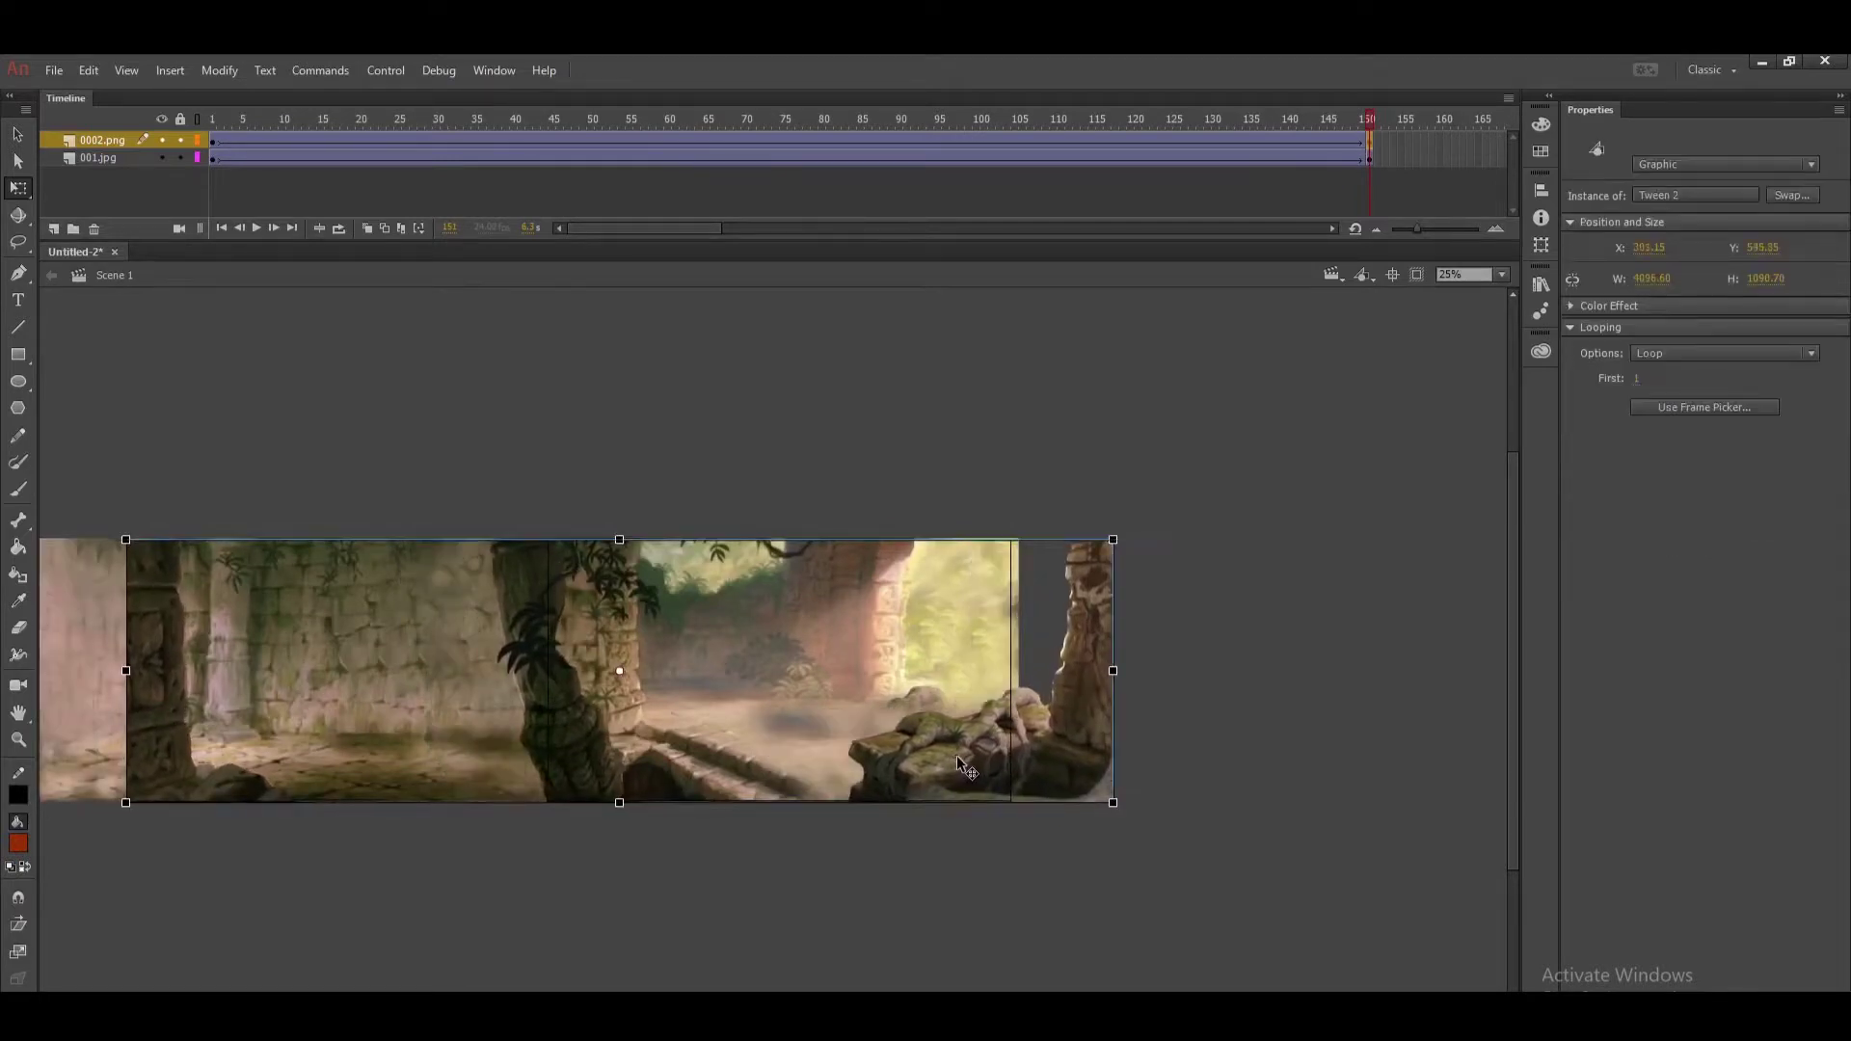
key(shift+comma)
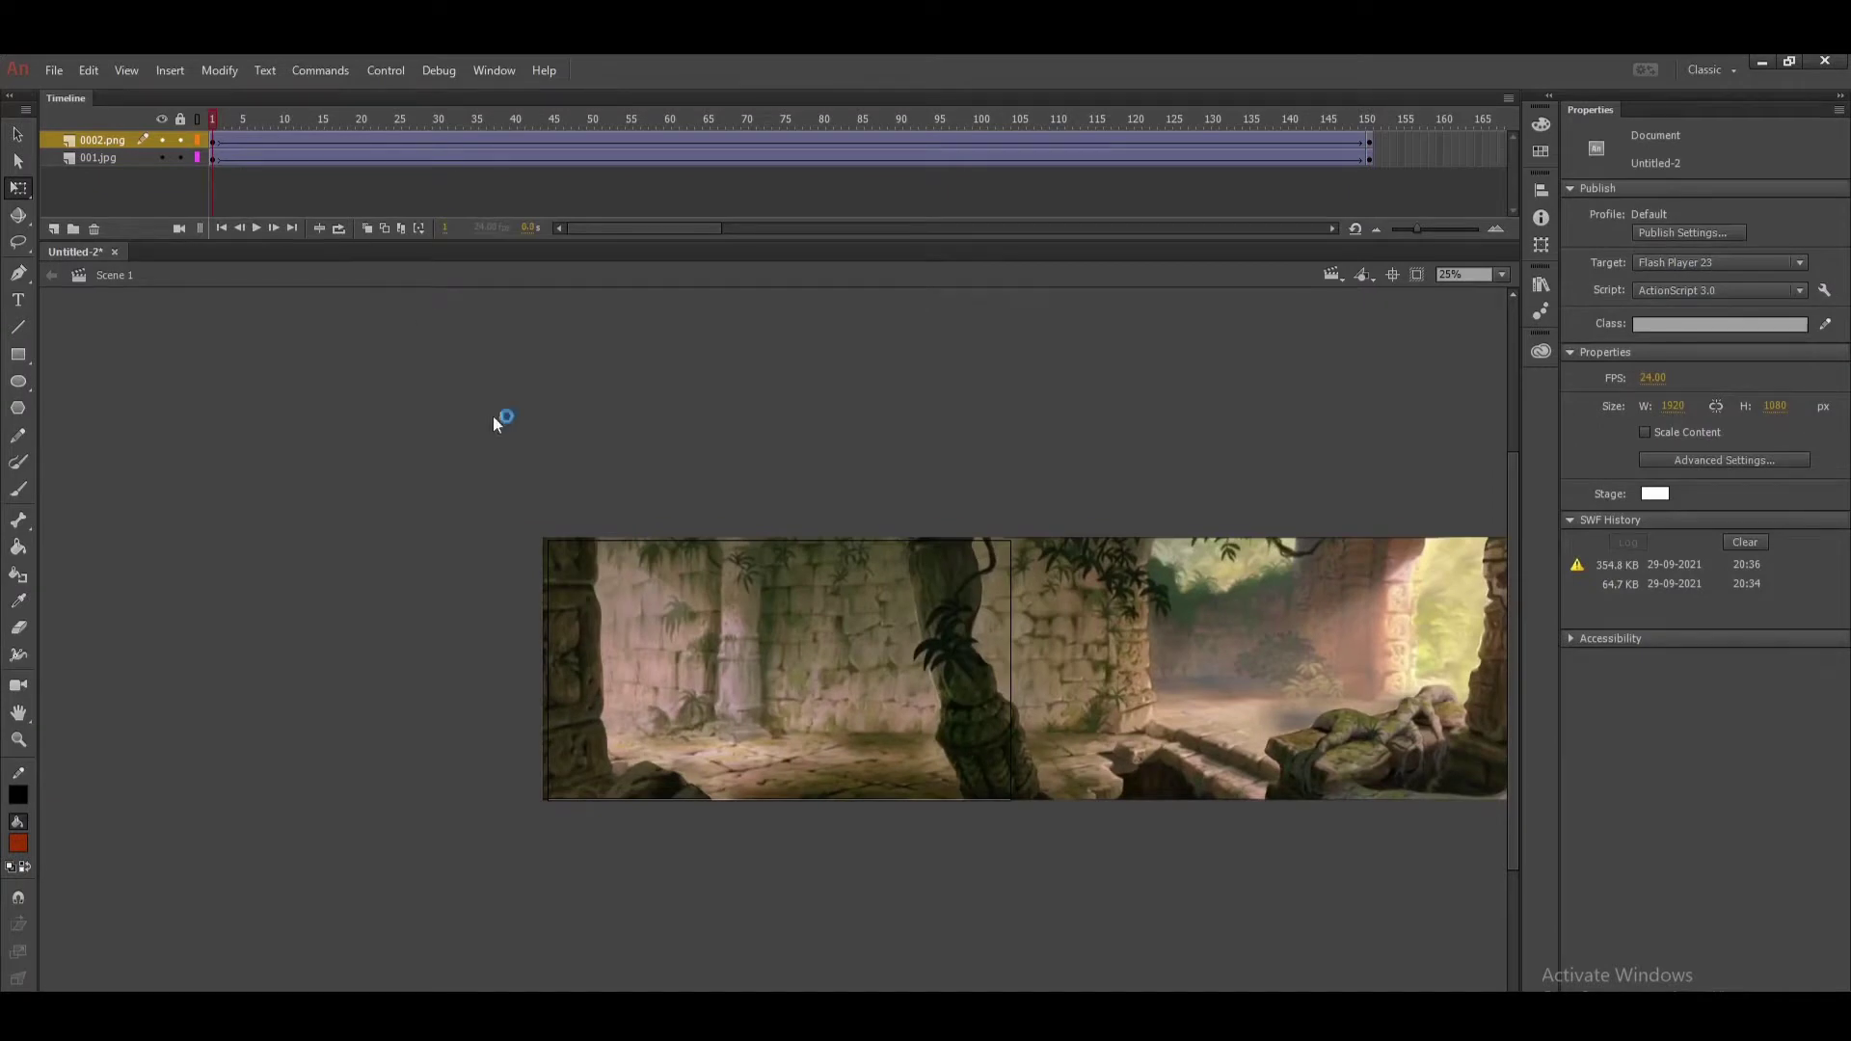
key(Return)
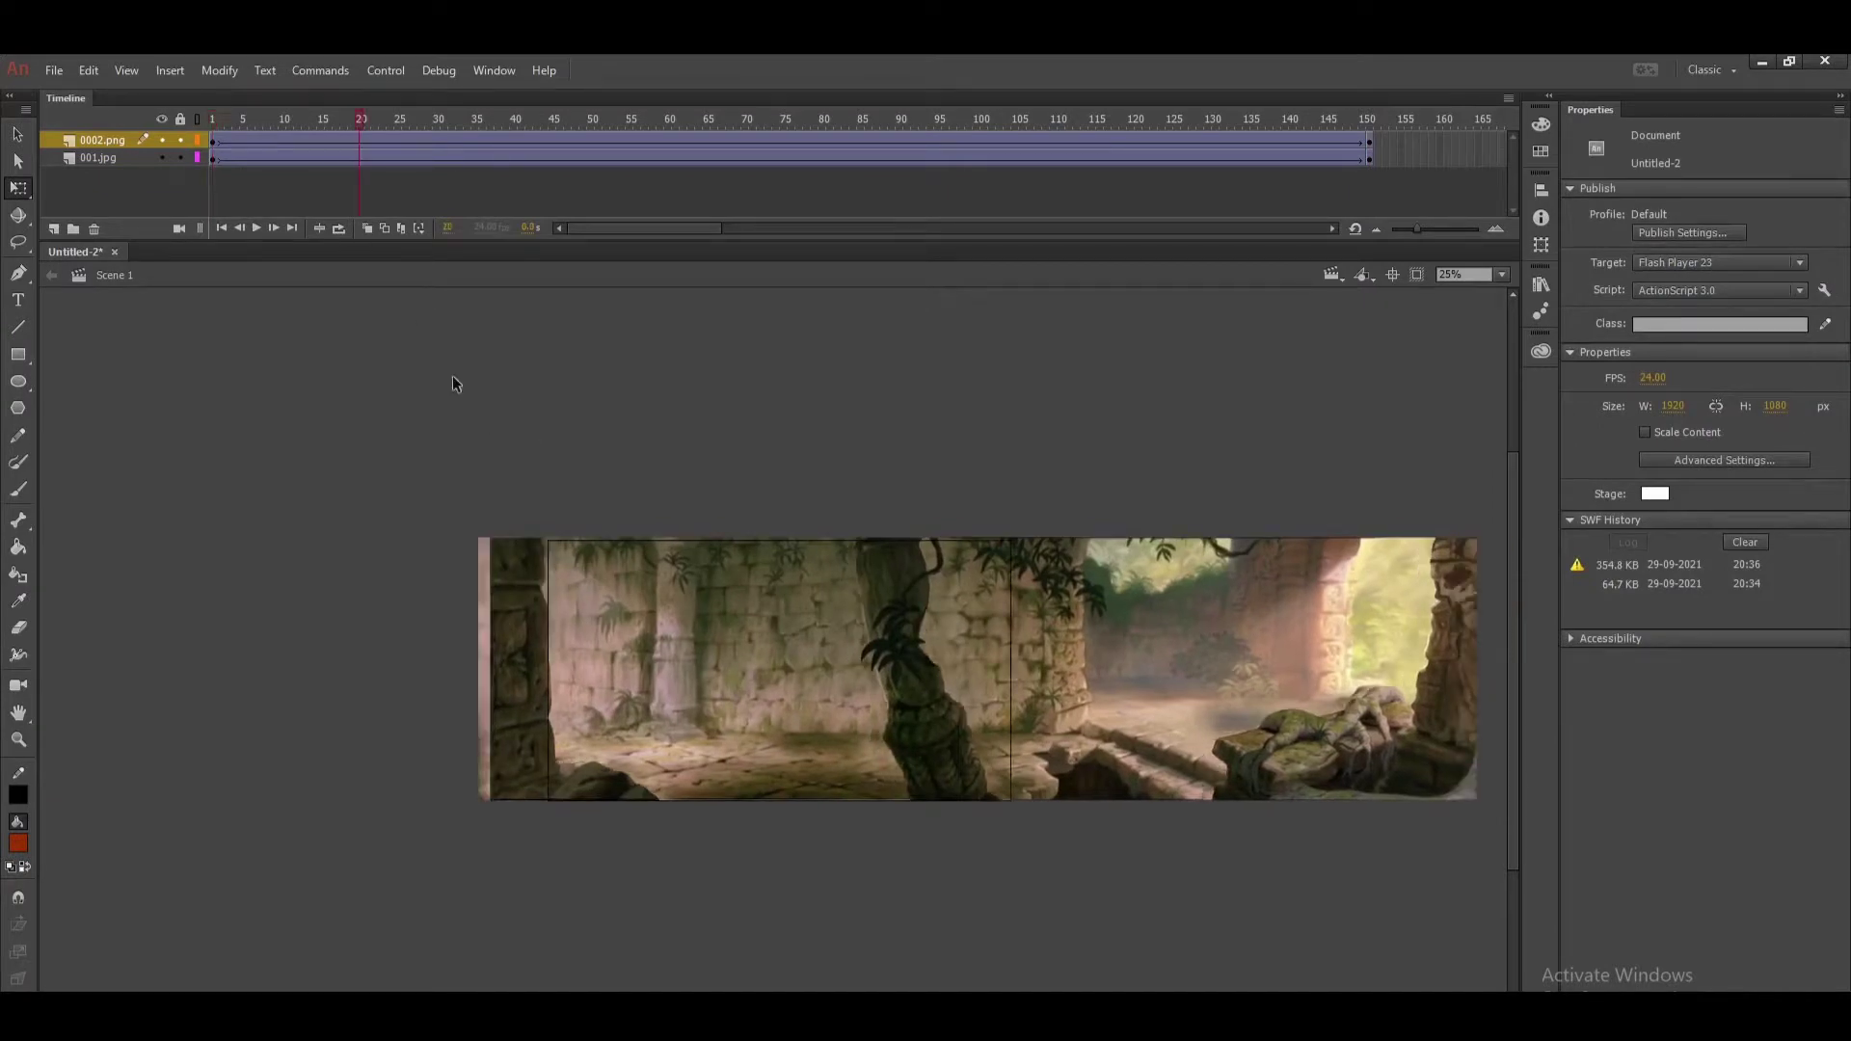
click(211, 139)
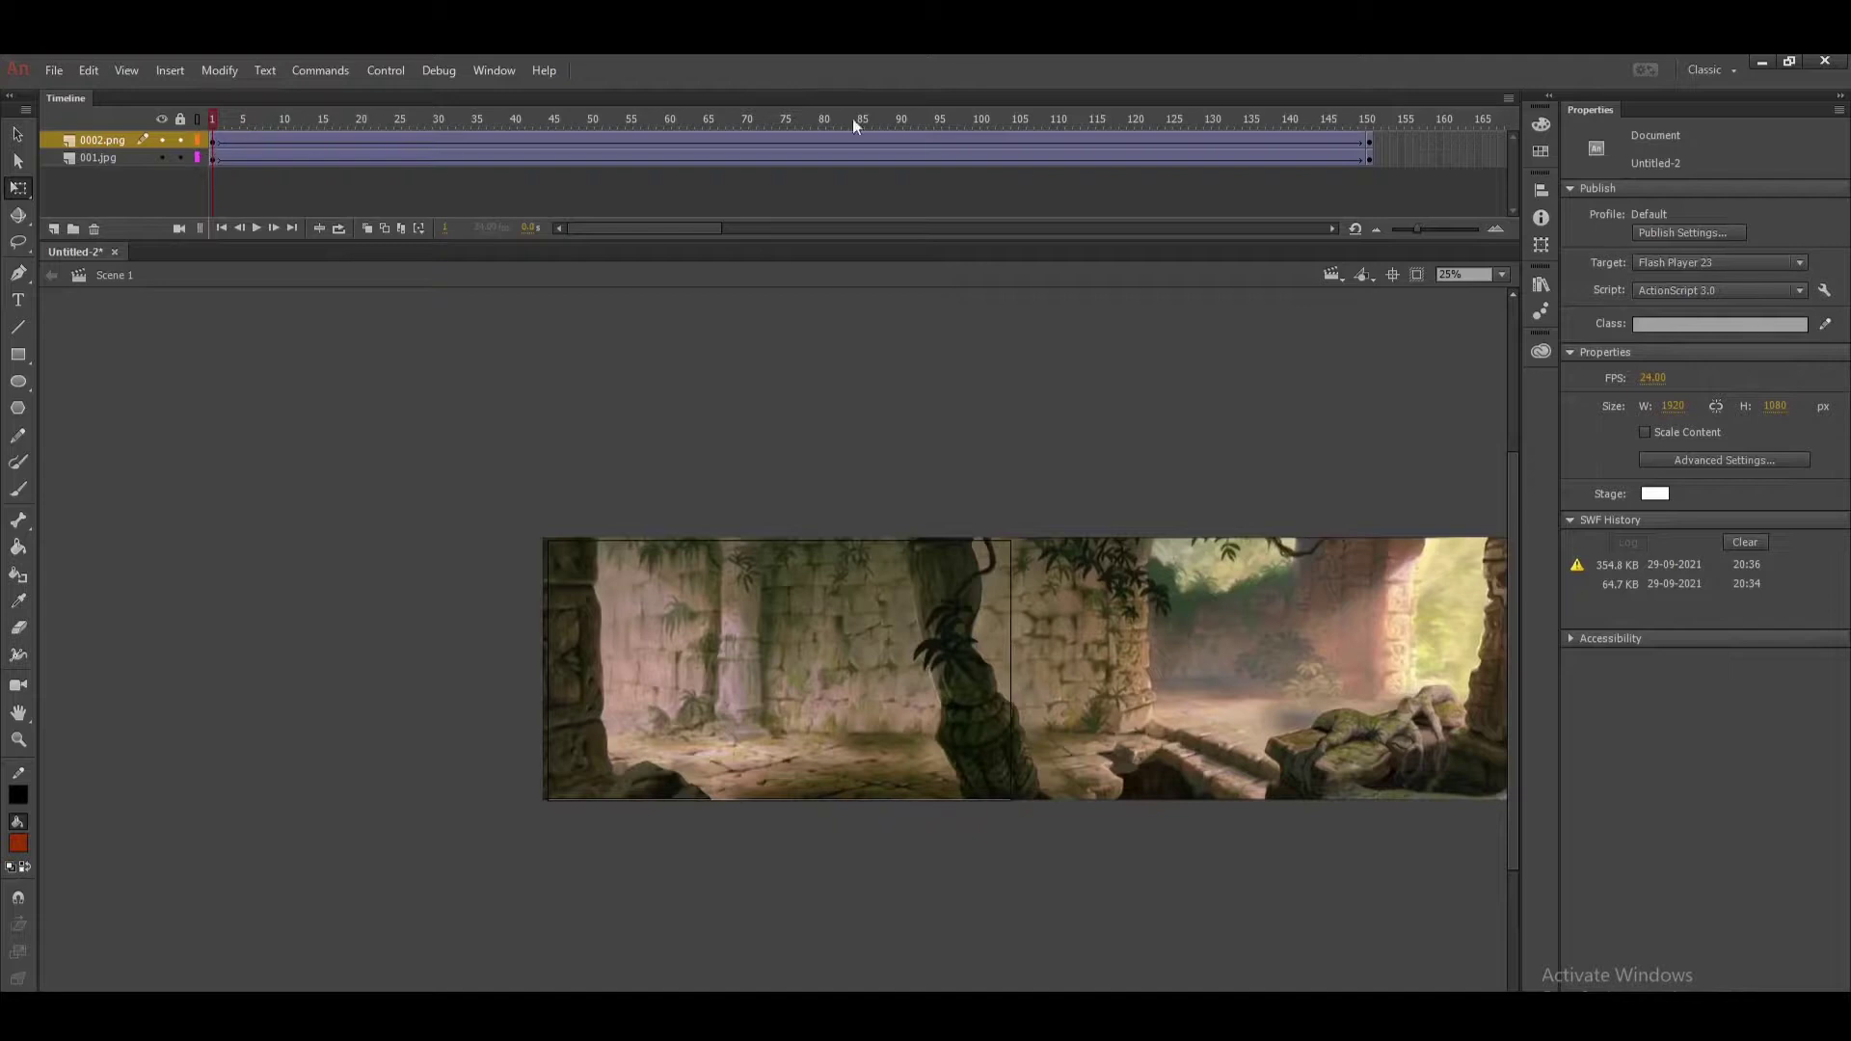
Move the foreground cut-out still further right at its end keyframe to about X 693, testing the movie between adjustments.
click(1369, 123)
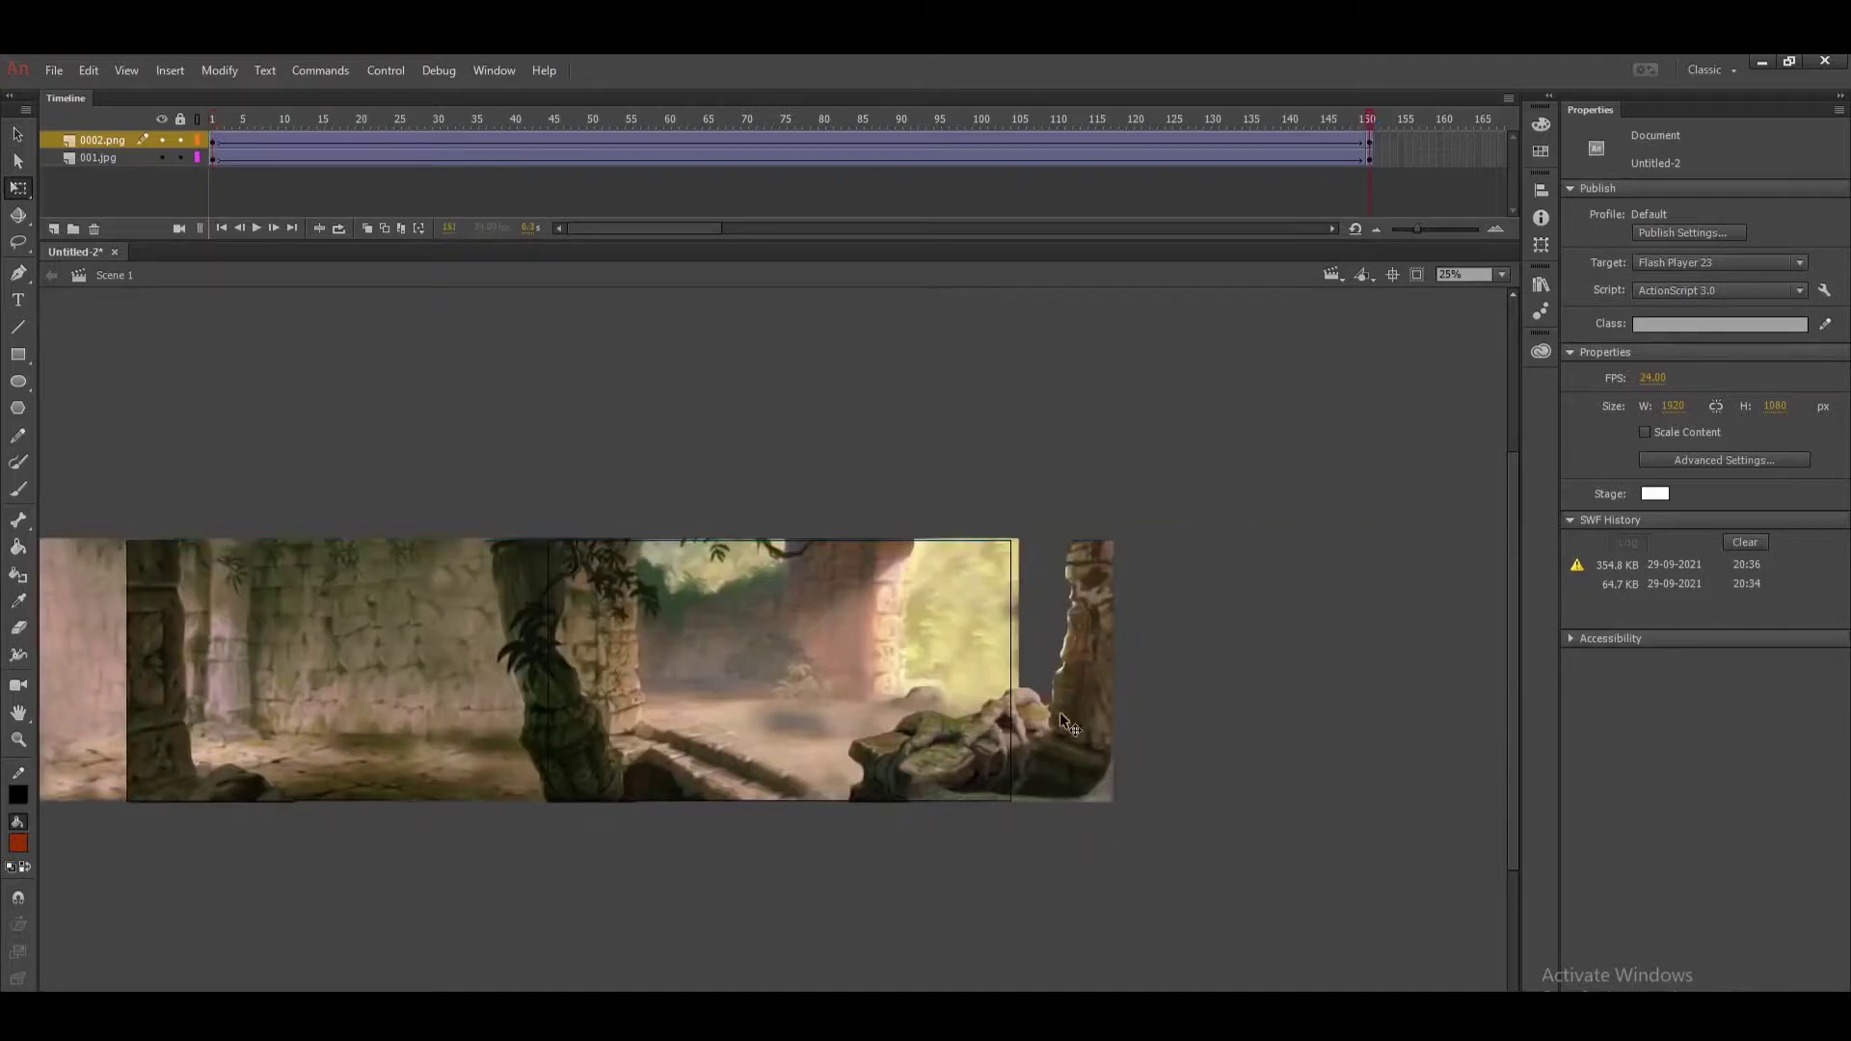
drag(1069, 724, 1107, 743)
click(1109, 345)
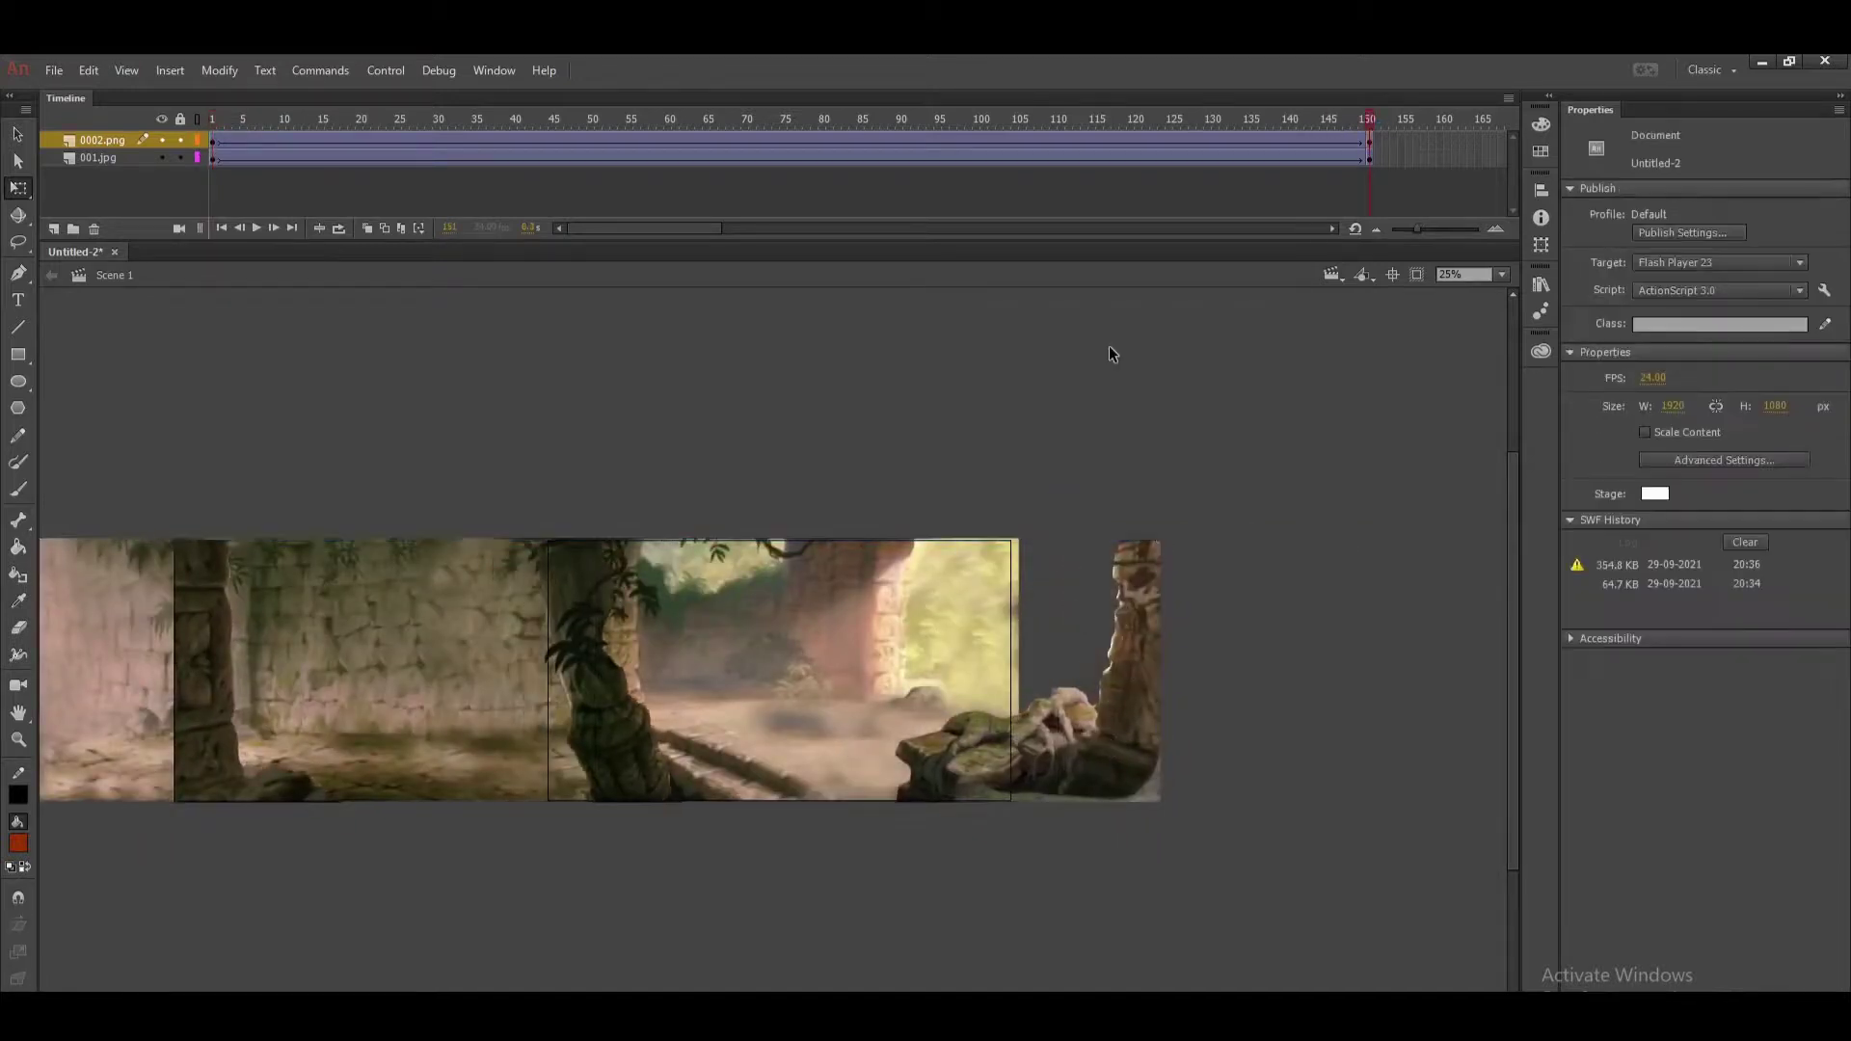
key(ctrl+Return)
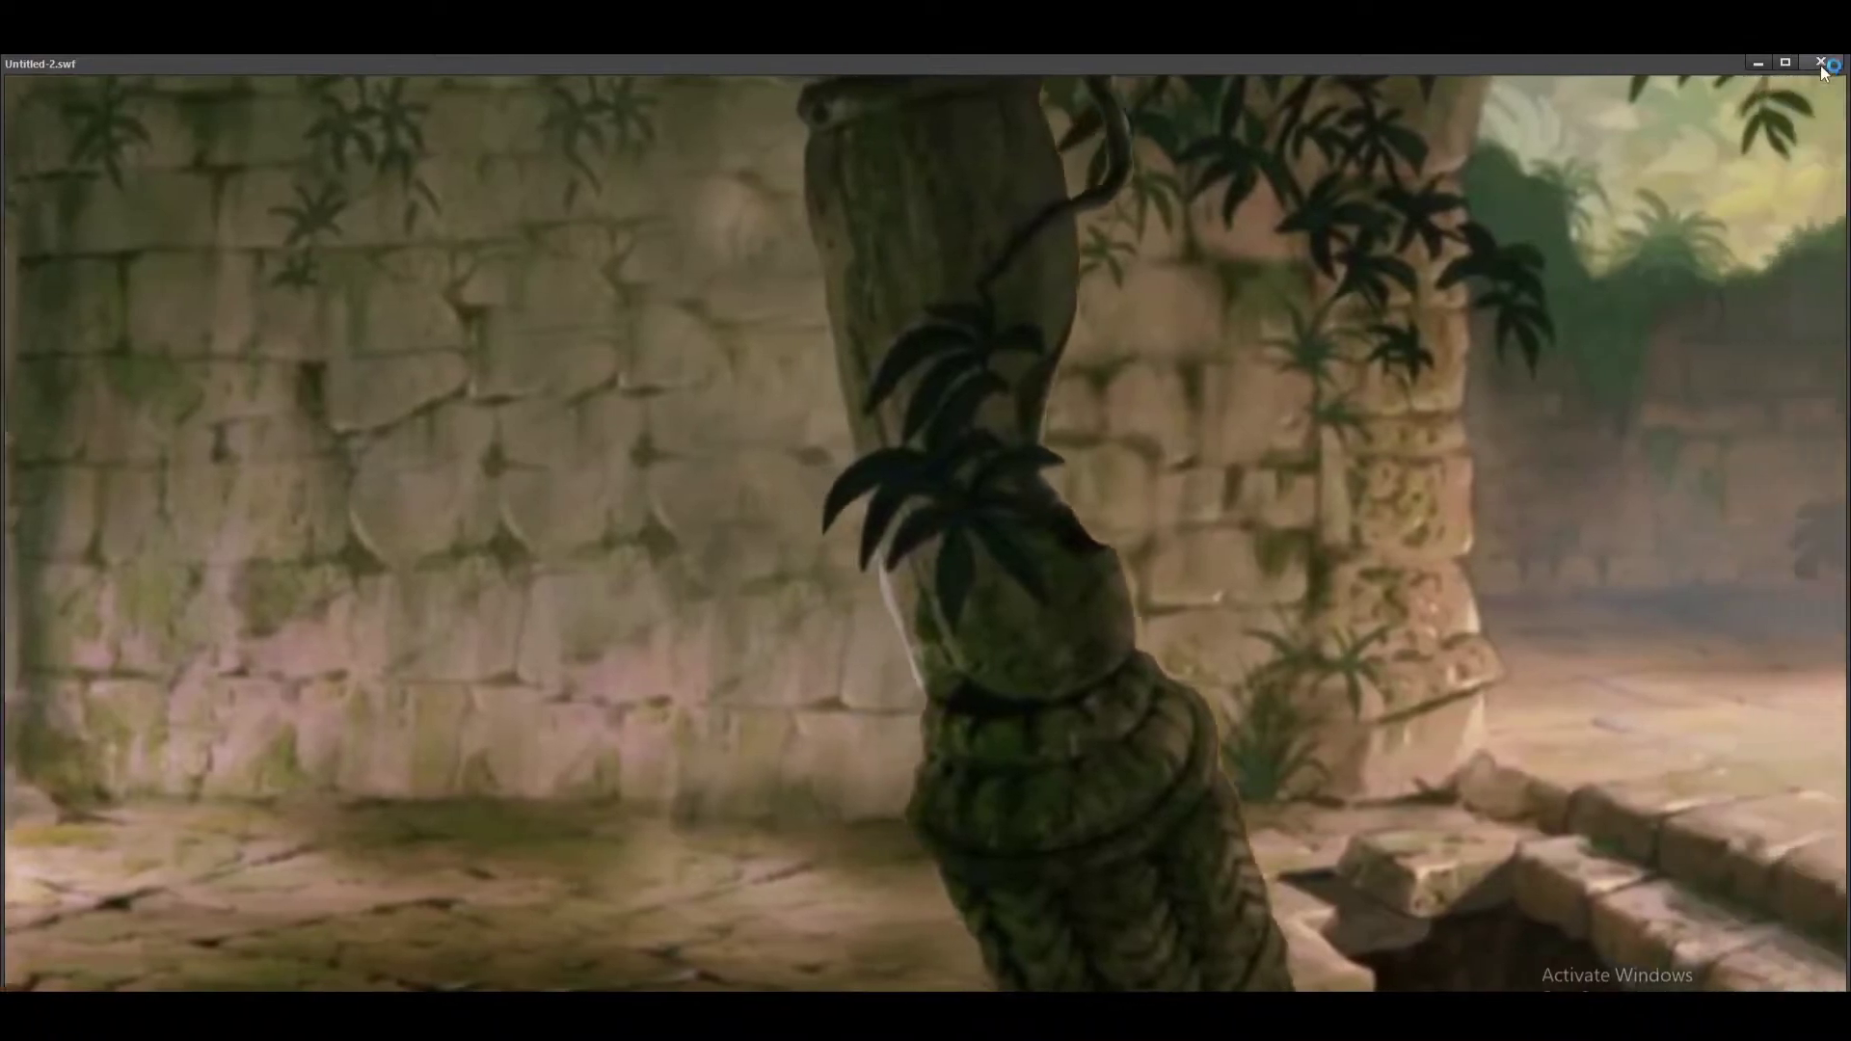
click(1824, 63)
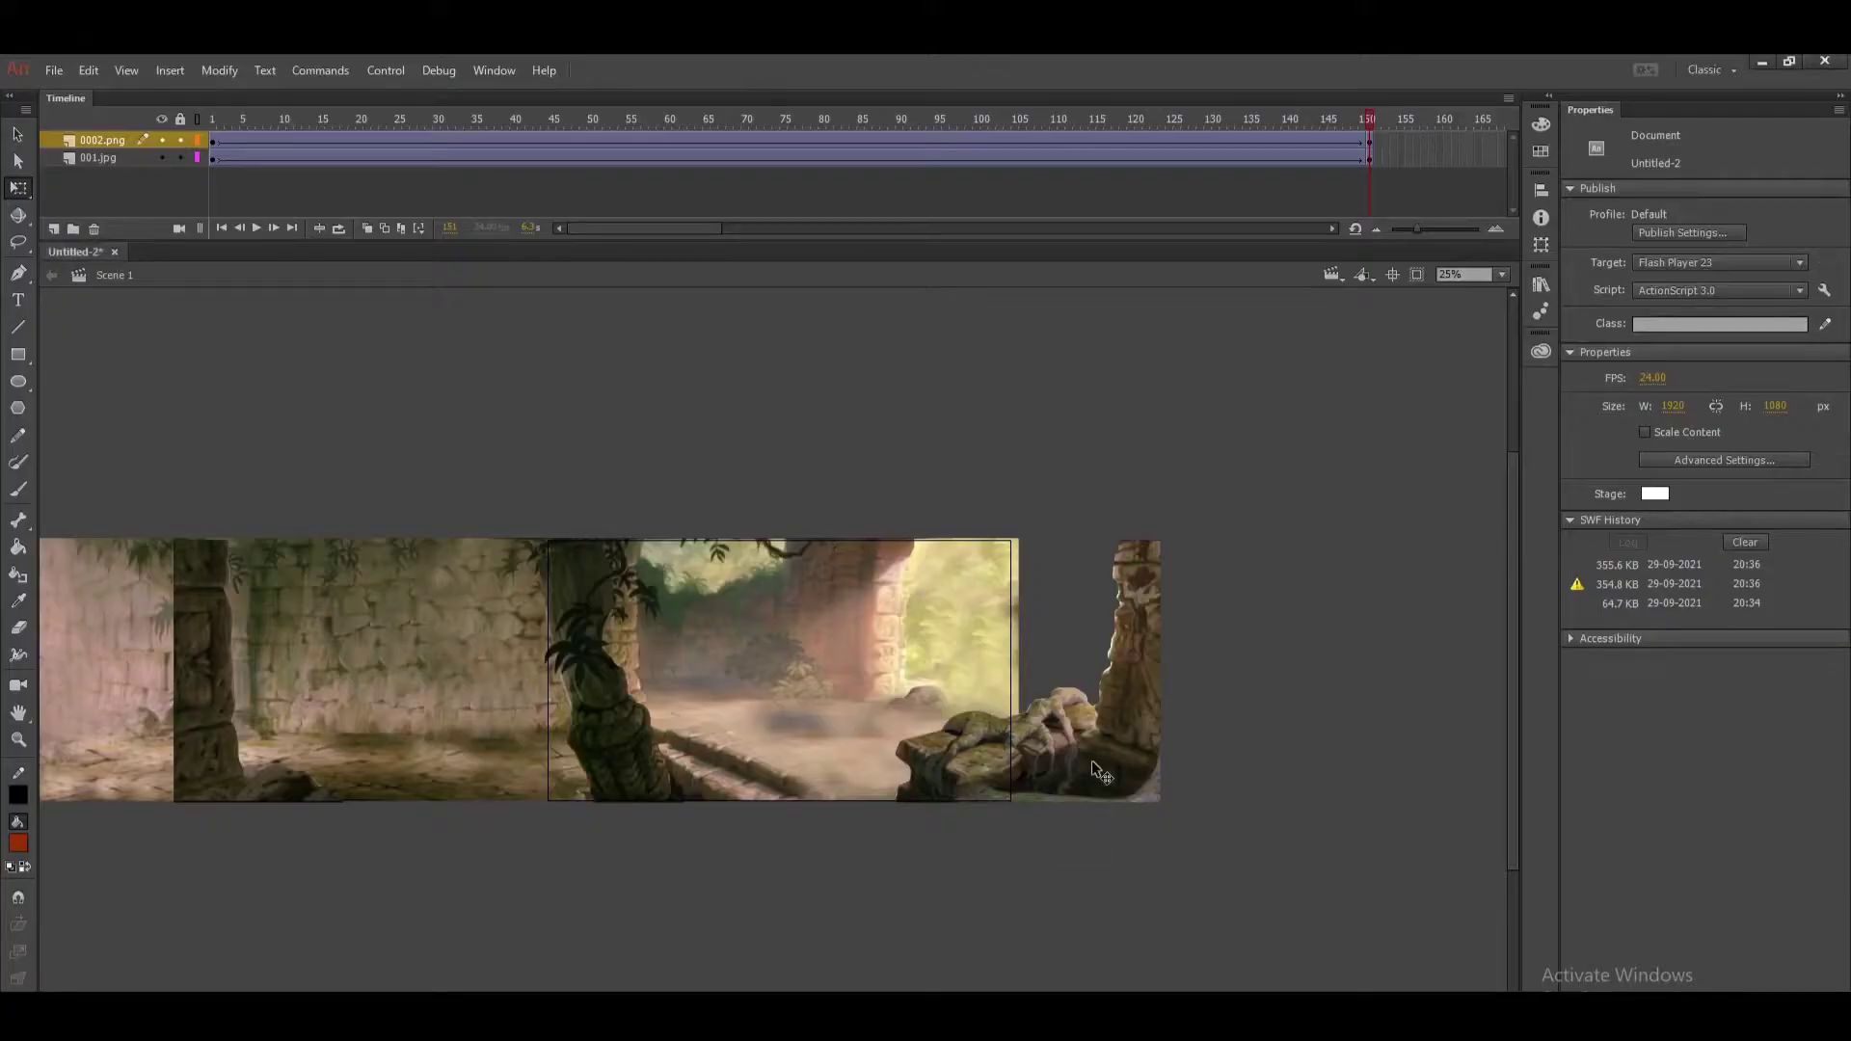
drag(1091, 760, 1138, 761)
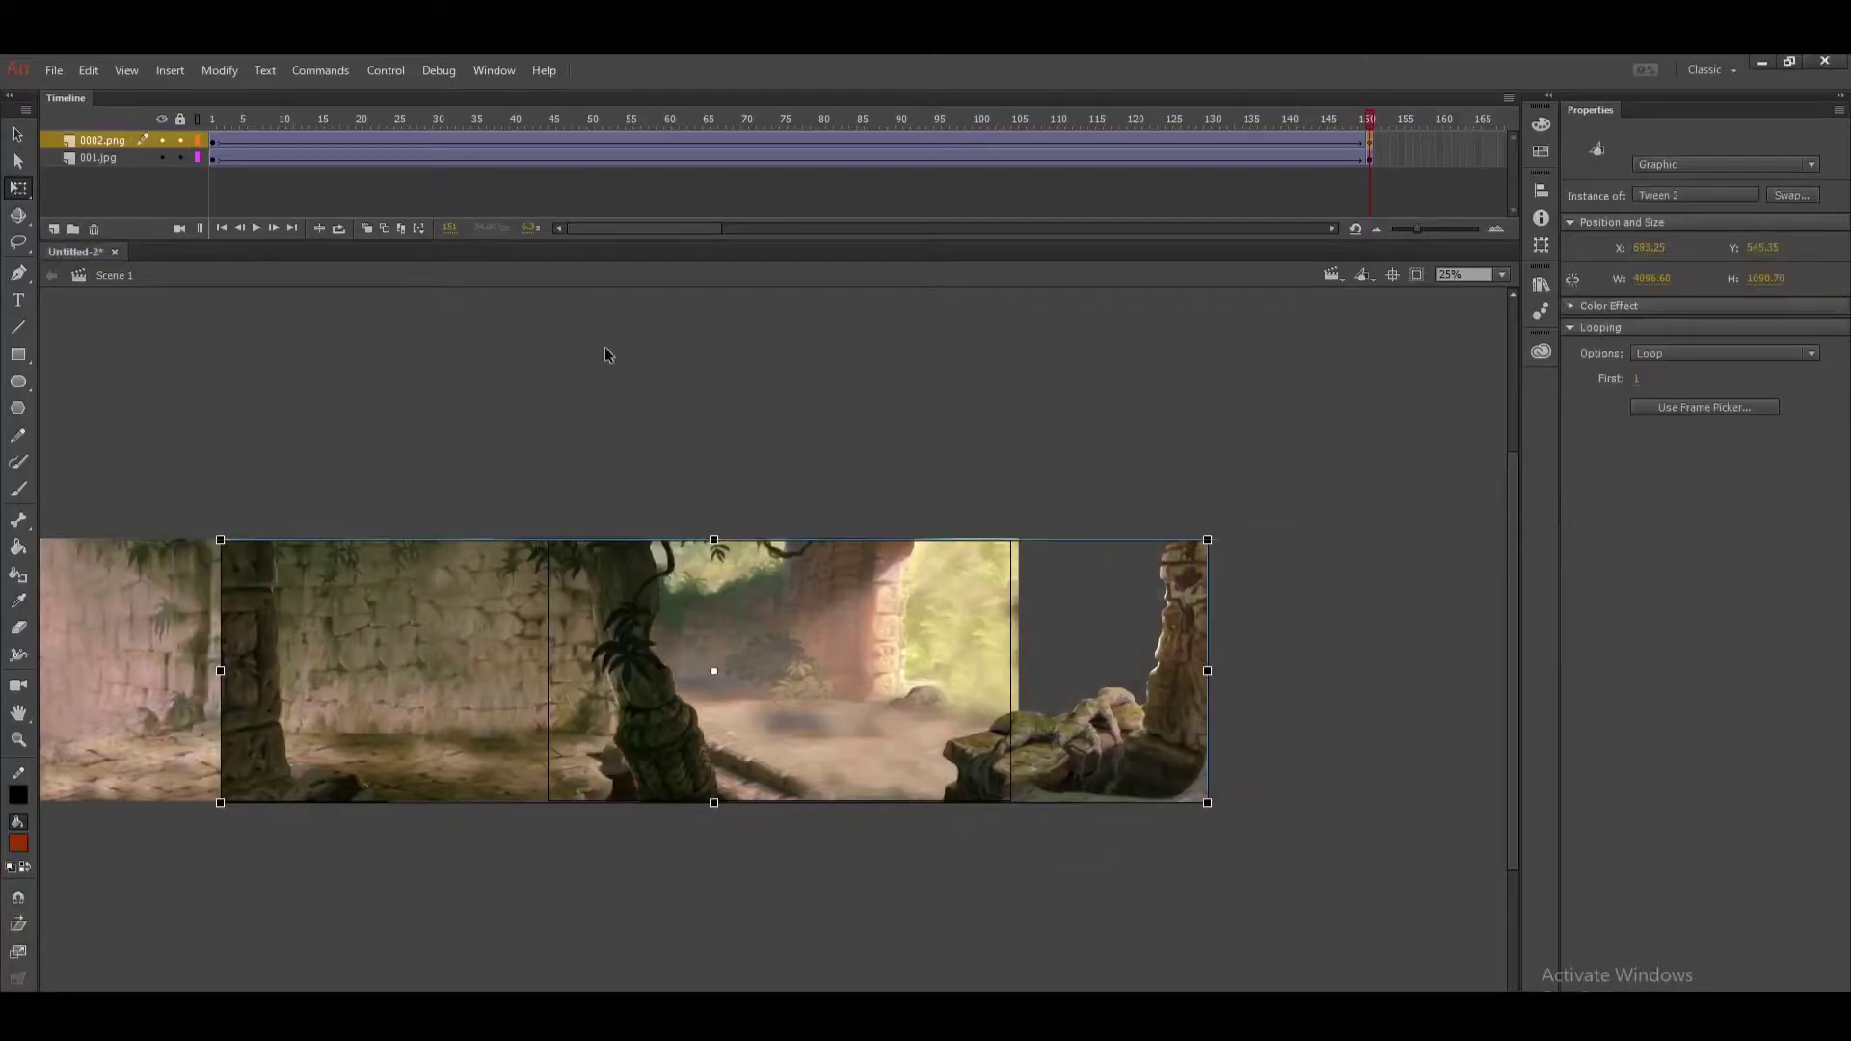
Compare the start and end frames of the ruins pan, and play the parallax move in a test movie.
drag(497, 145, 214, 144)
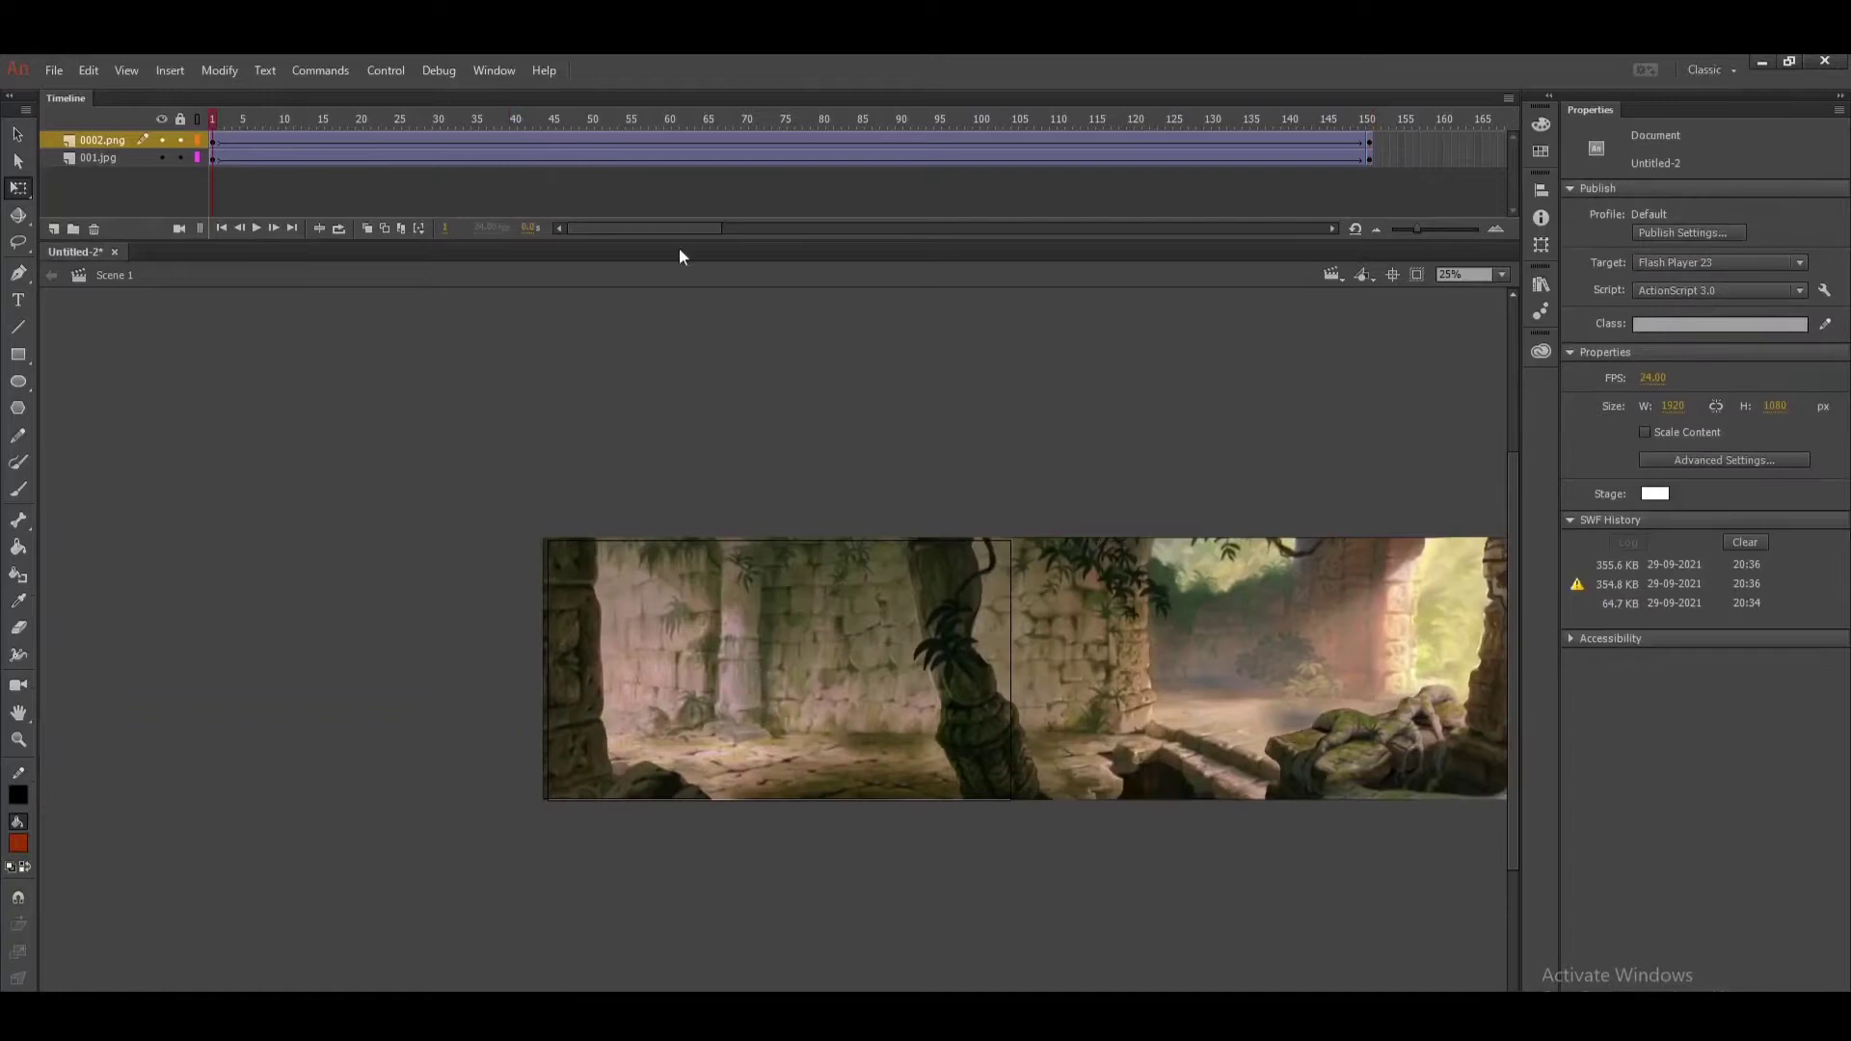
drag(665, 228, 704, 232)
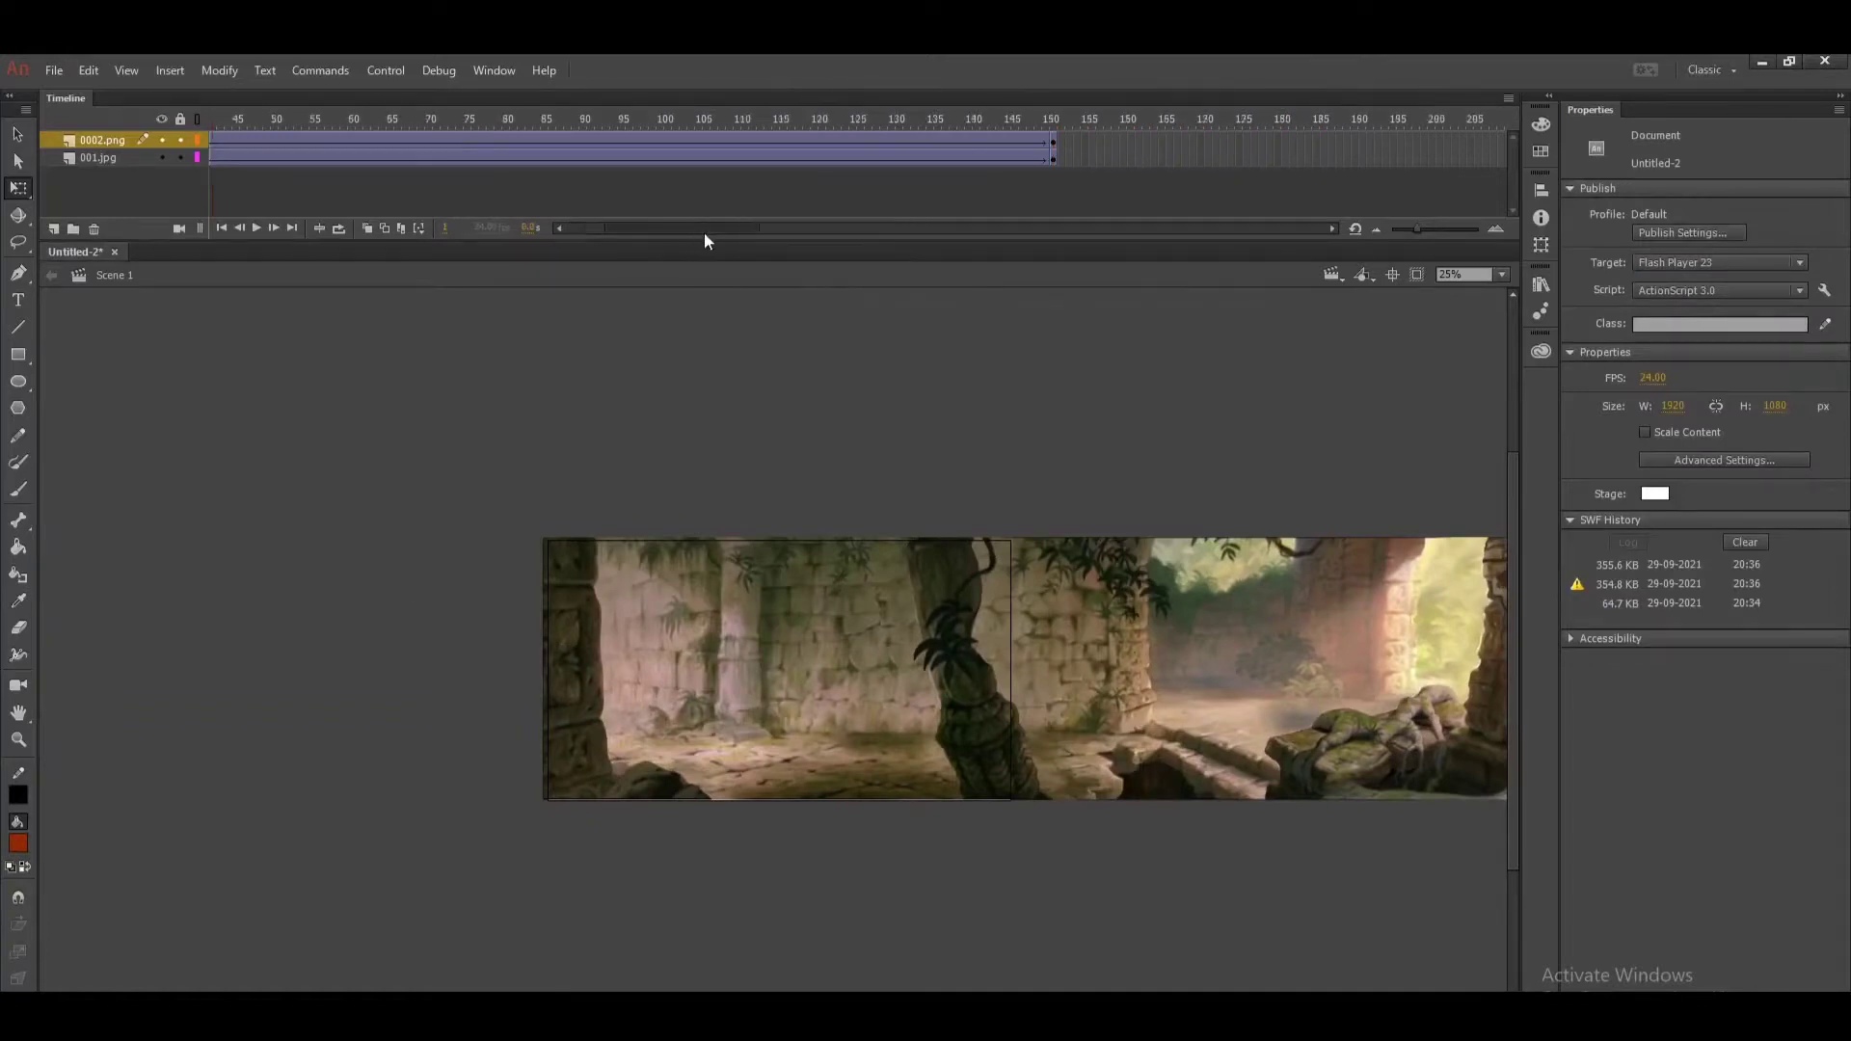
click(1041, 121)
drag(1044, 123, 1054, 124)
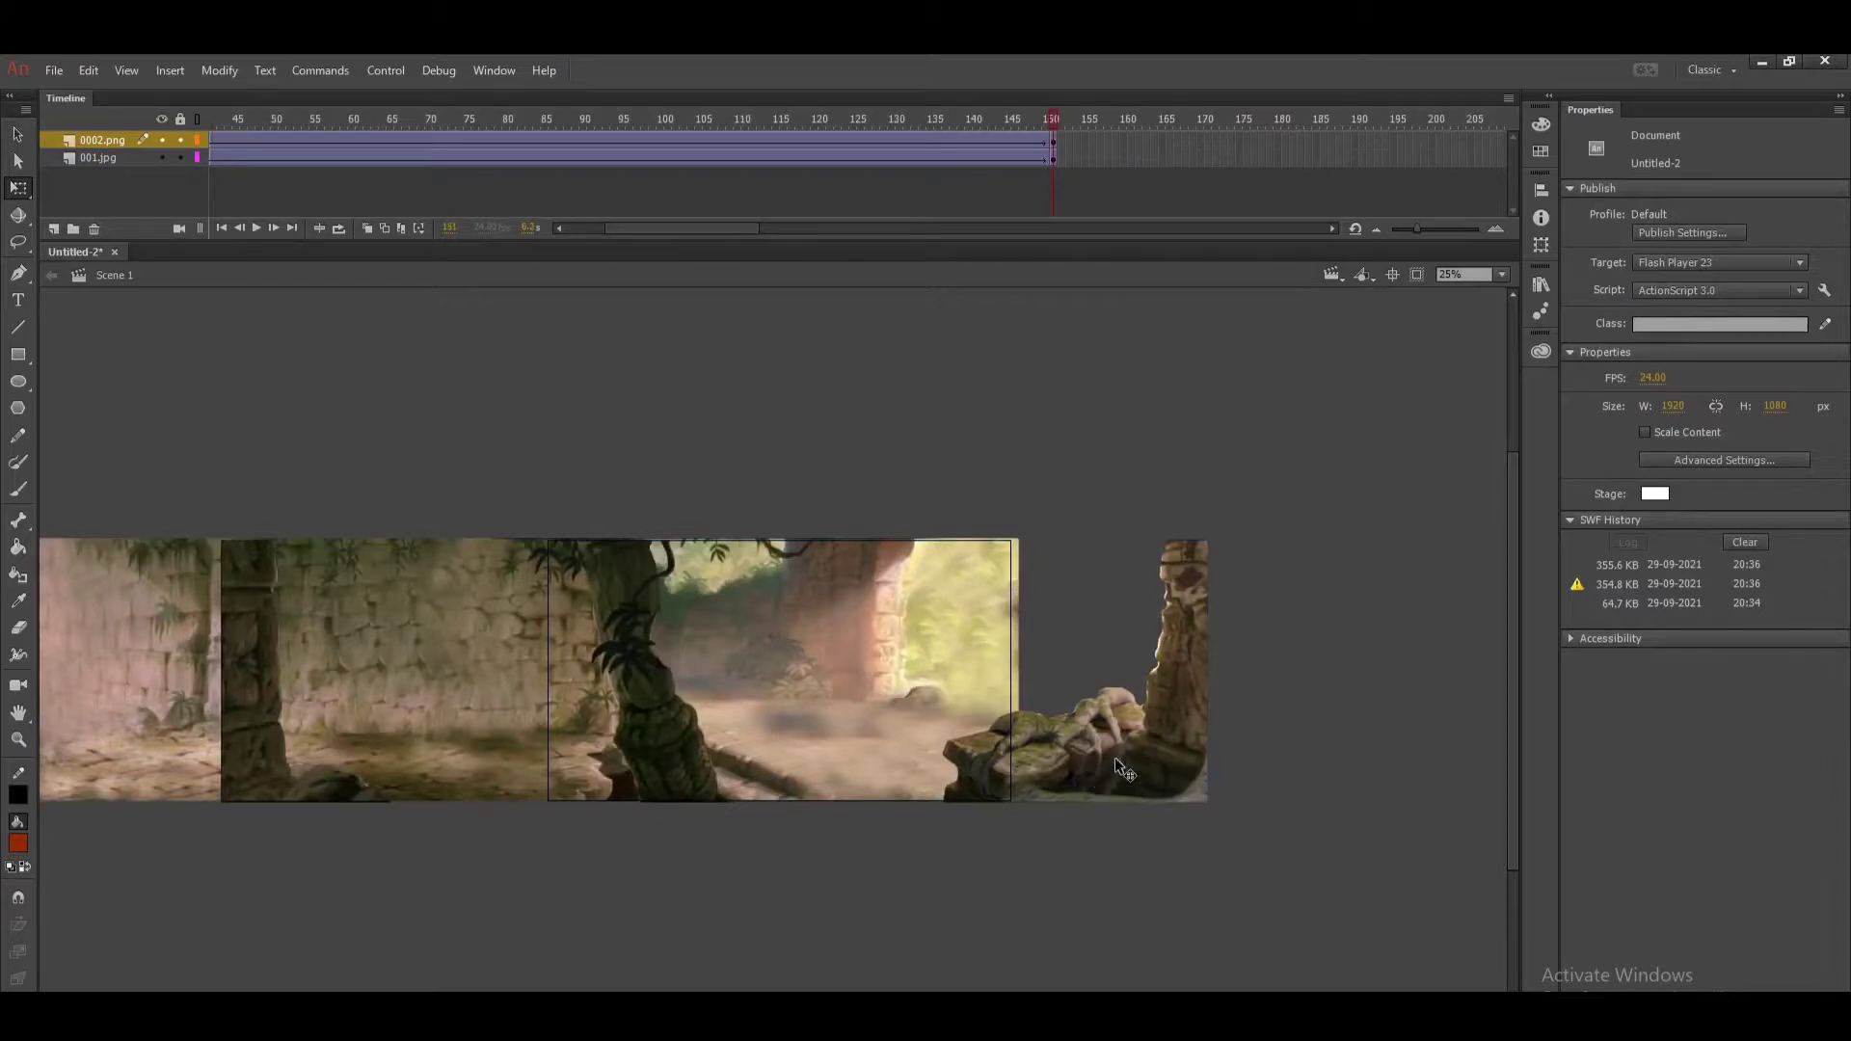
key(ctrl+Return)
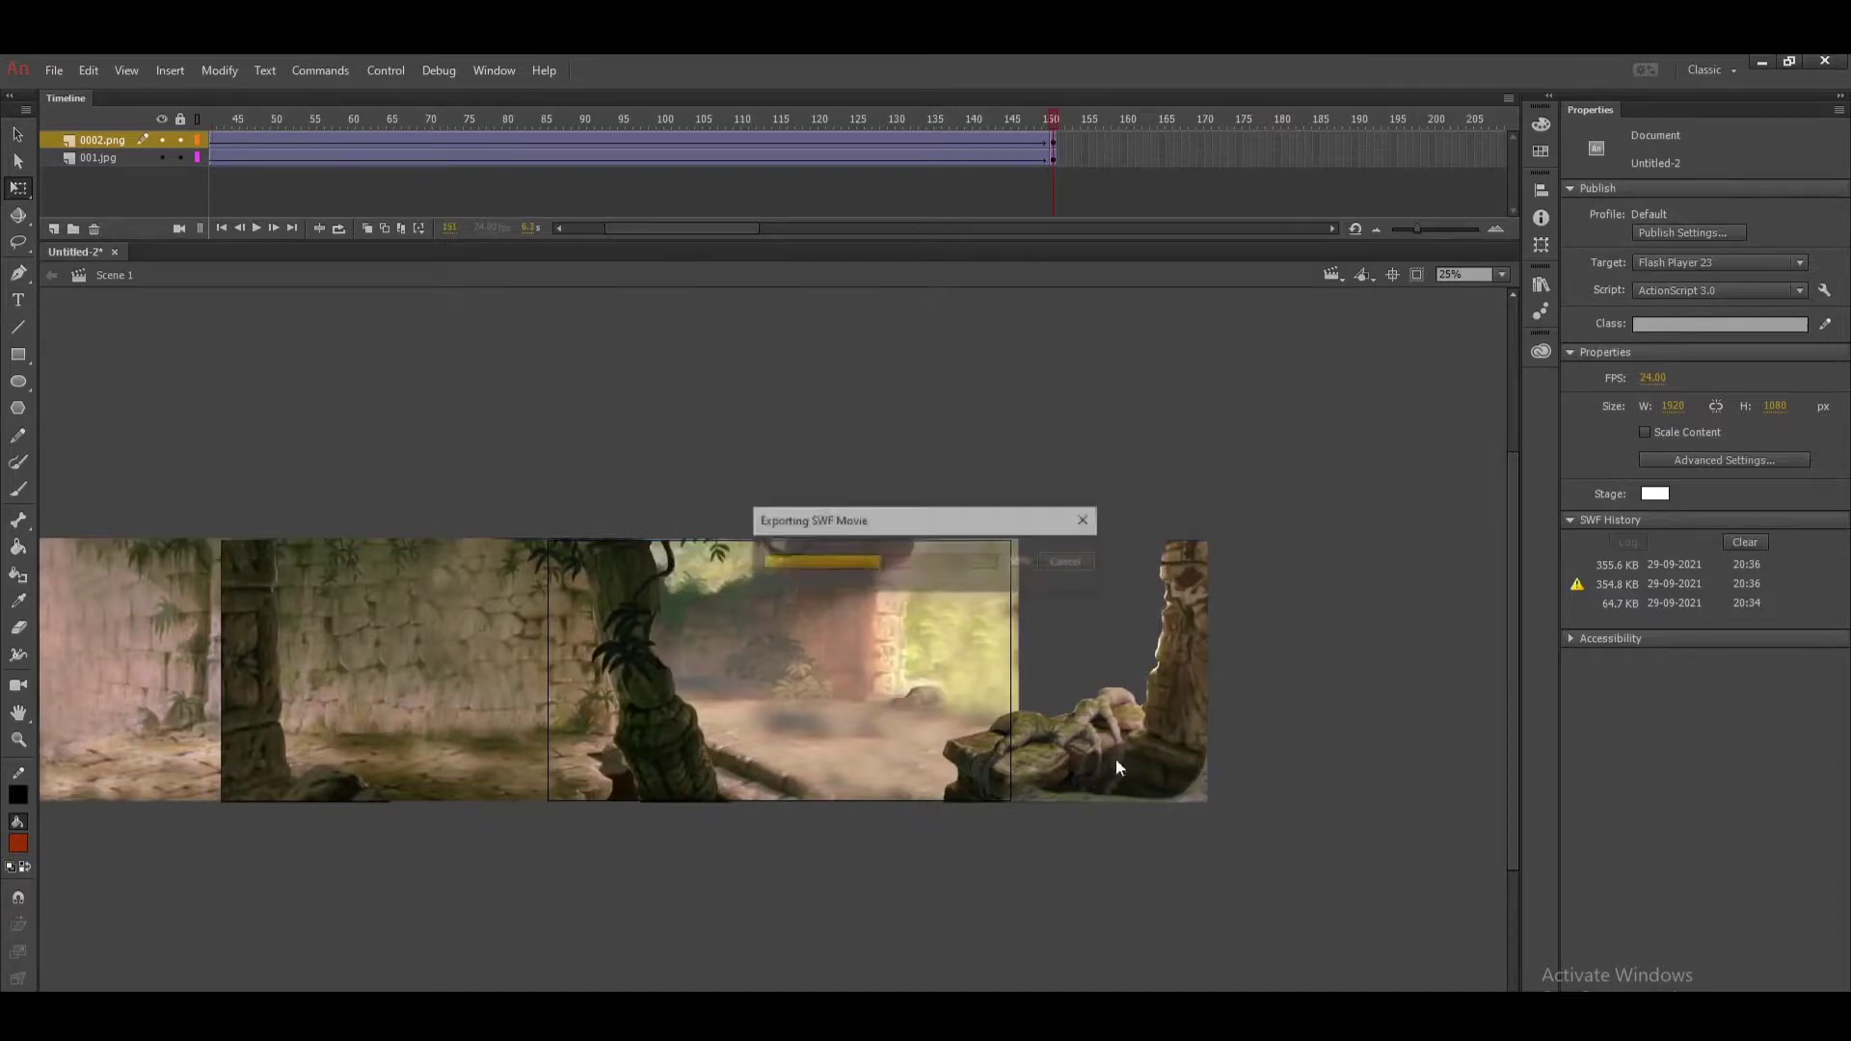
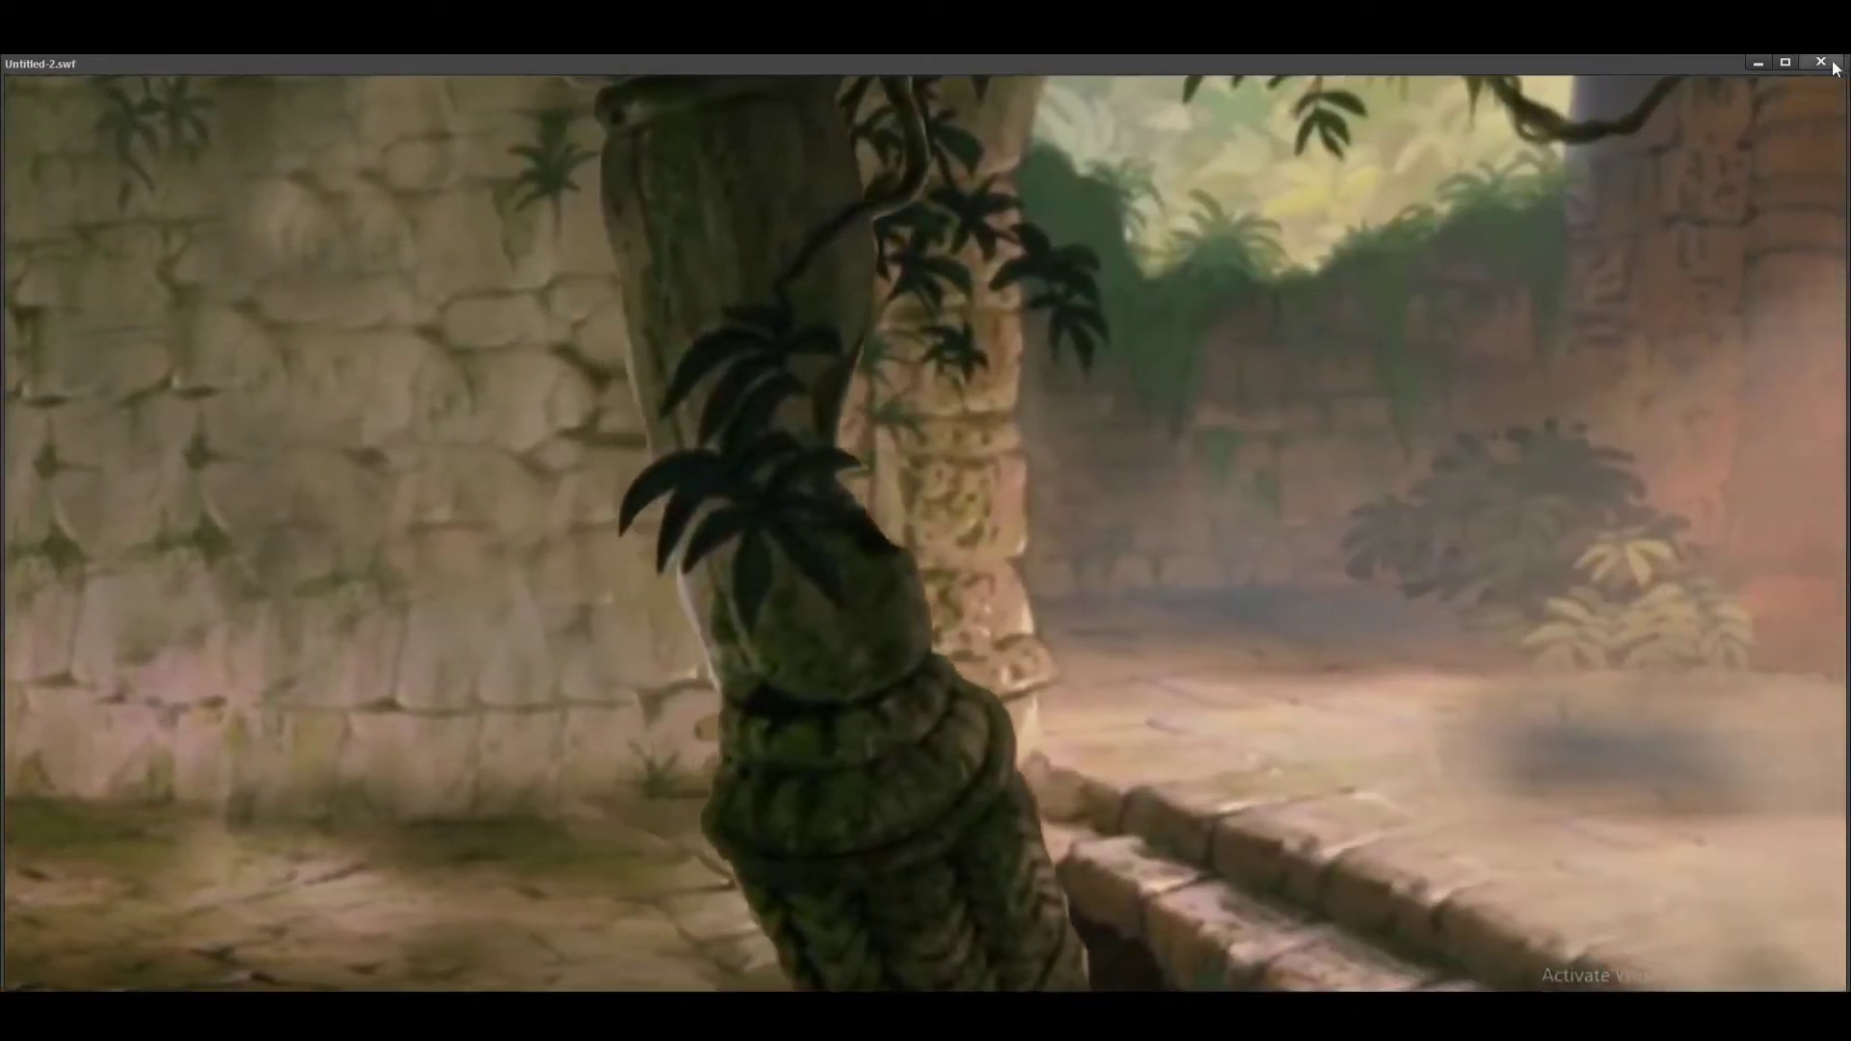
click(1821, 62)
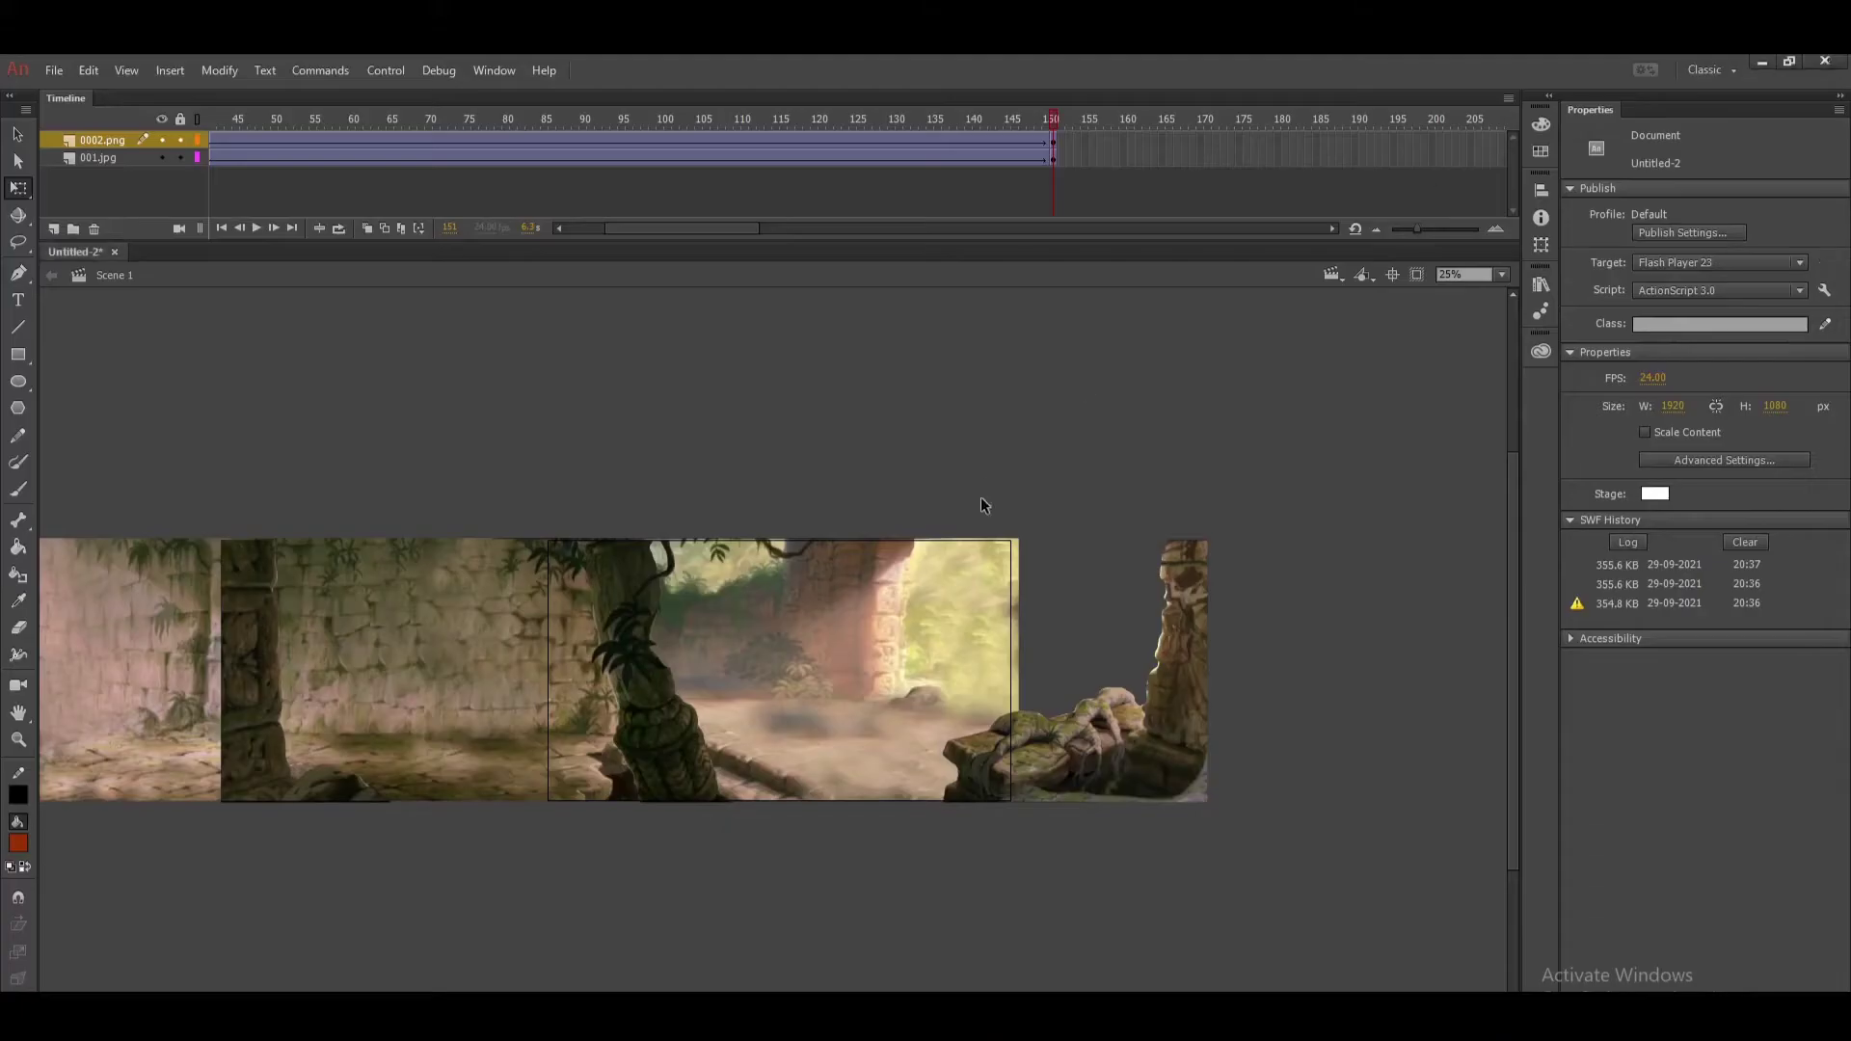
Delete both ruins layers, 0002.png and 001.jpg, and add a new empty layer in their place.
drag(654, 226, 154, 229)
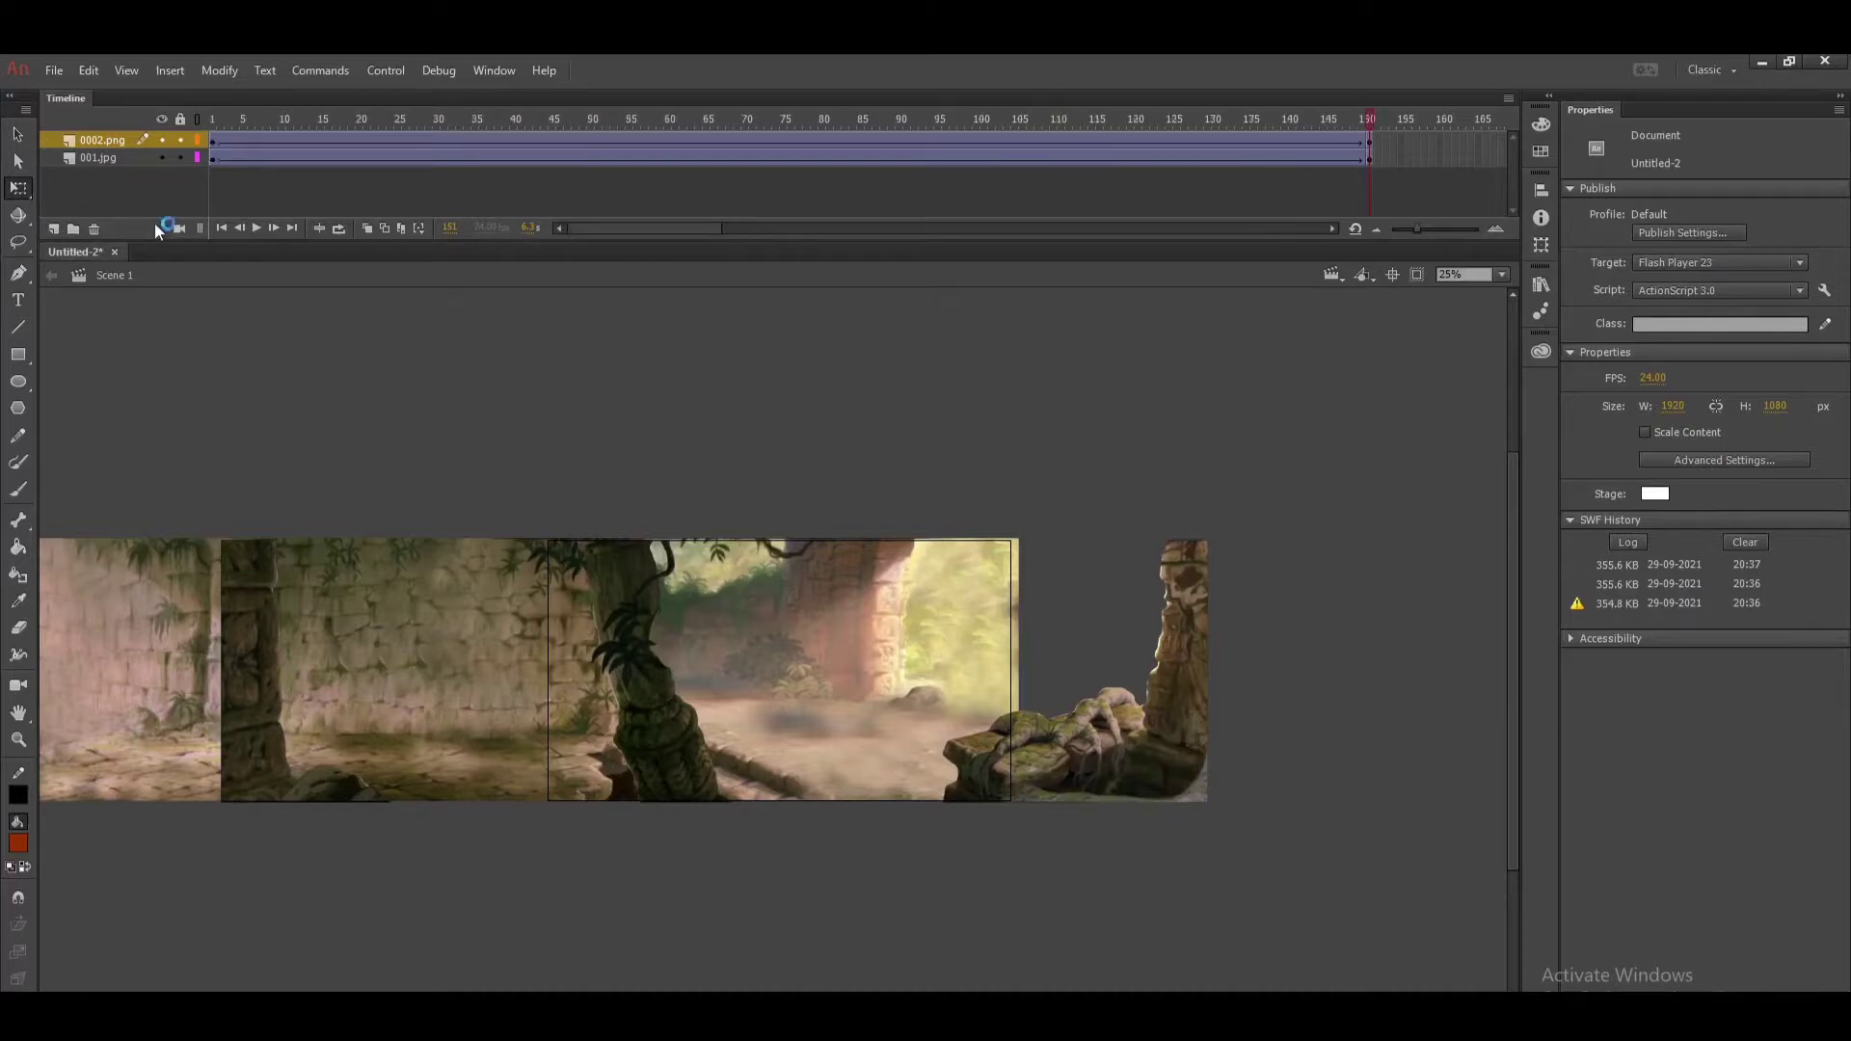
click(95, 229)
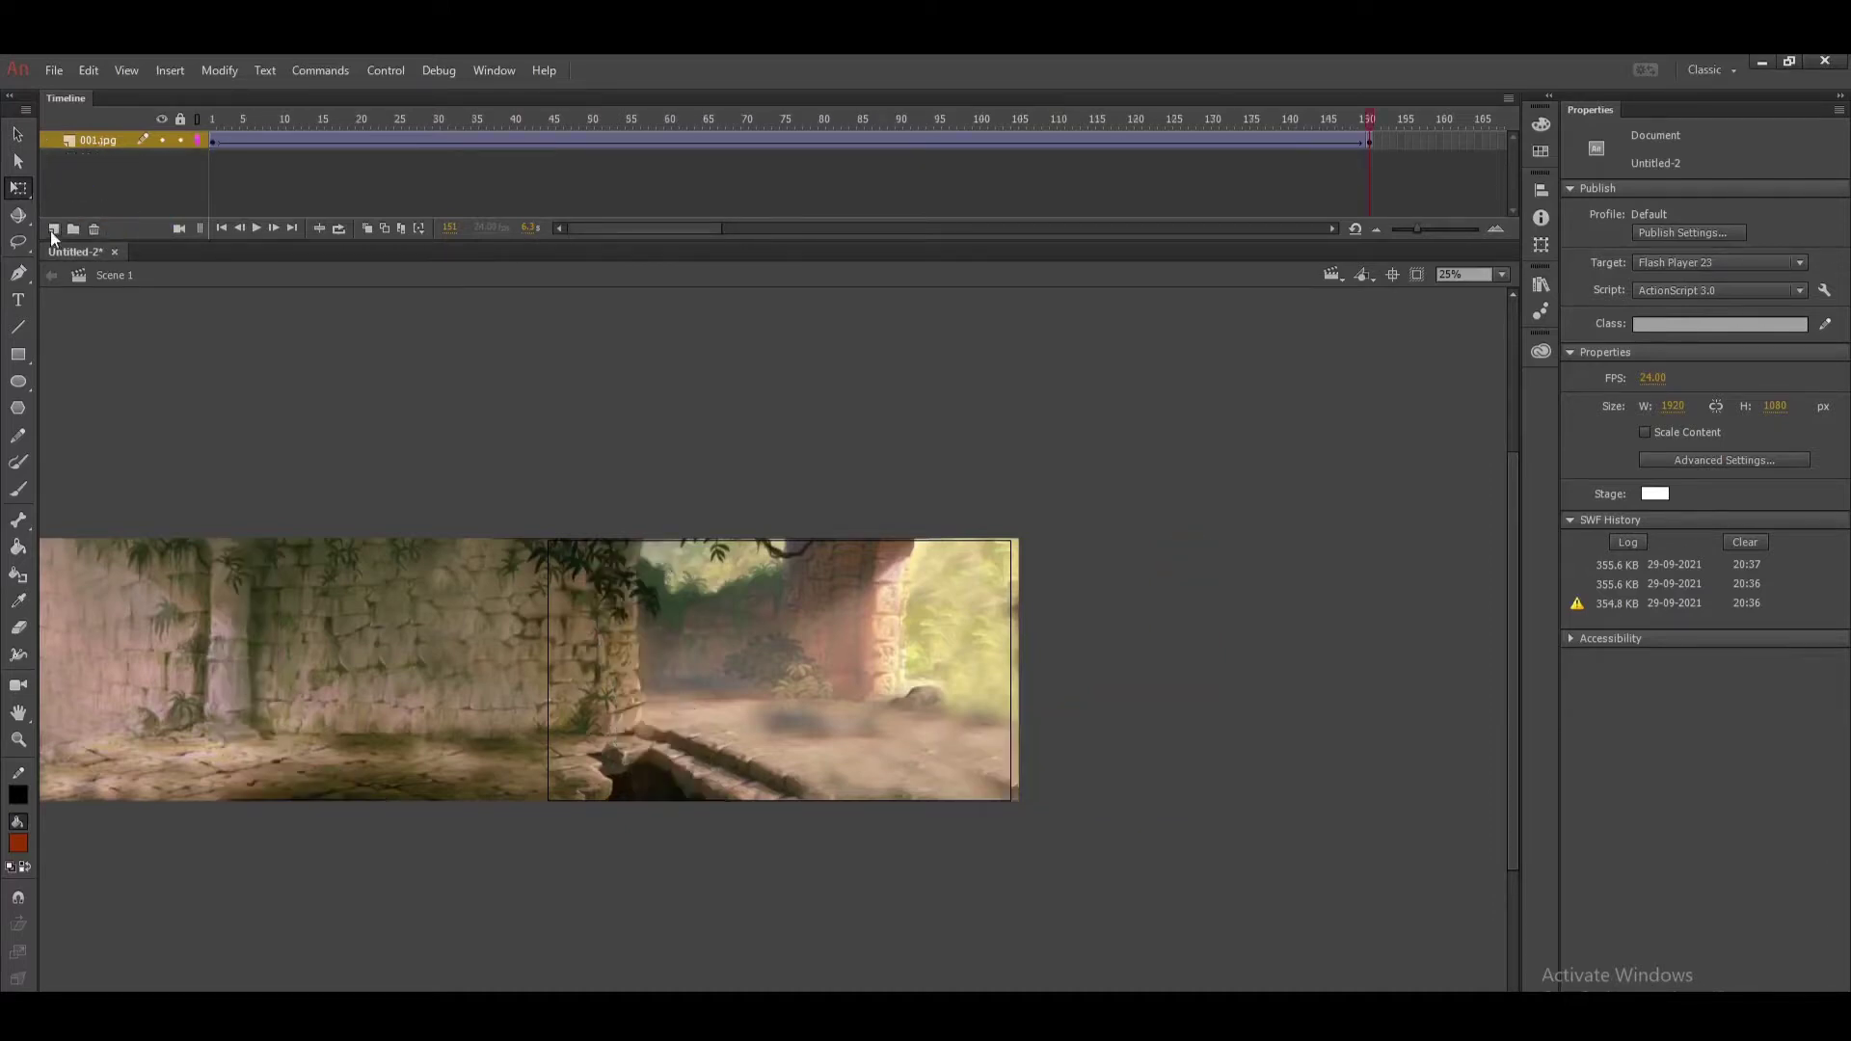
click(53, 230)
click(108, 158)
click(96, 227)
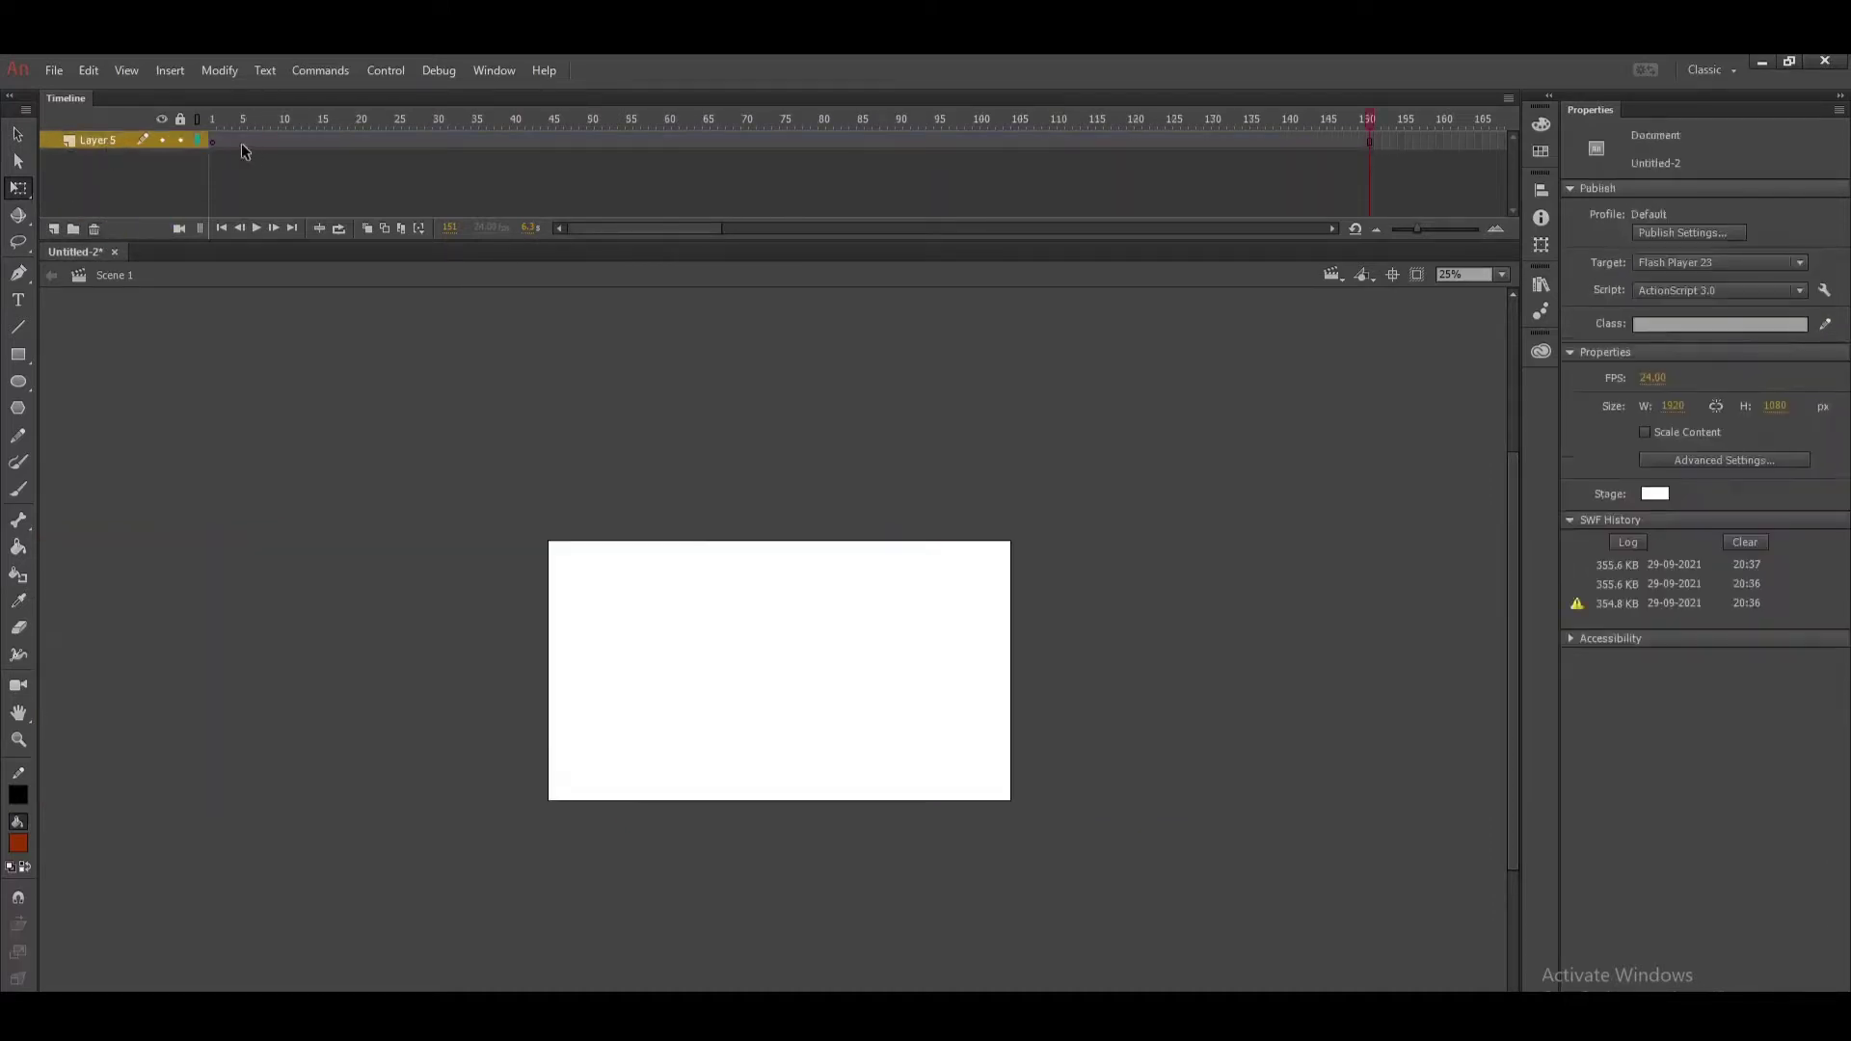
Import the jungle image jb001sm from the camera folder onto the stage at frame 1.
click(58, 71)
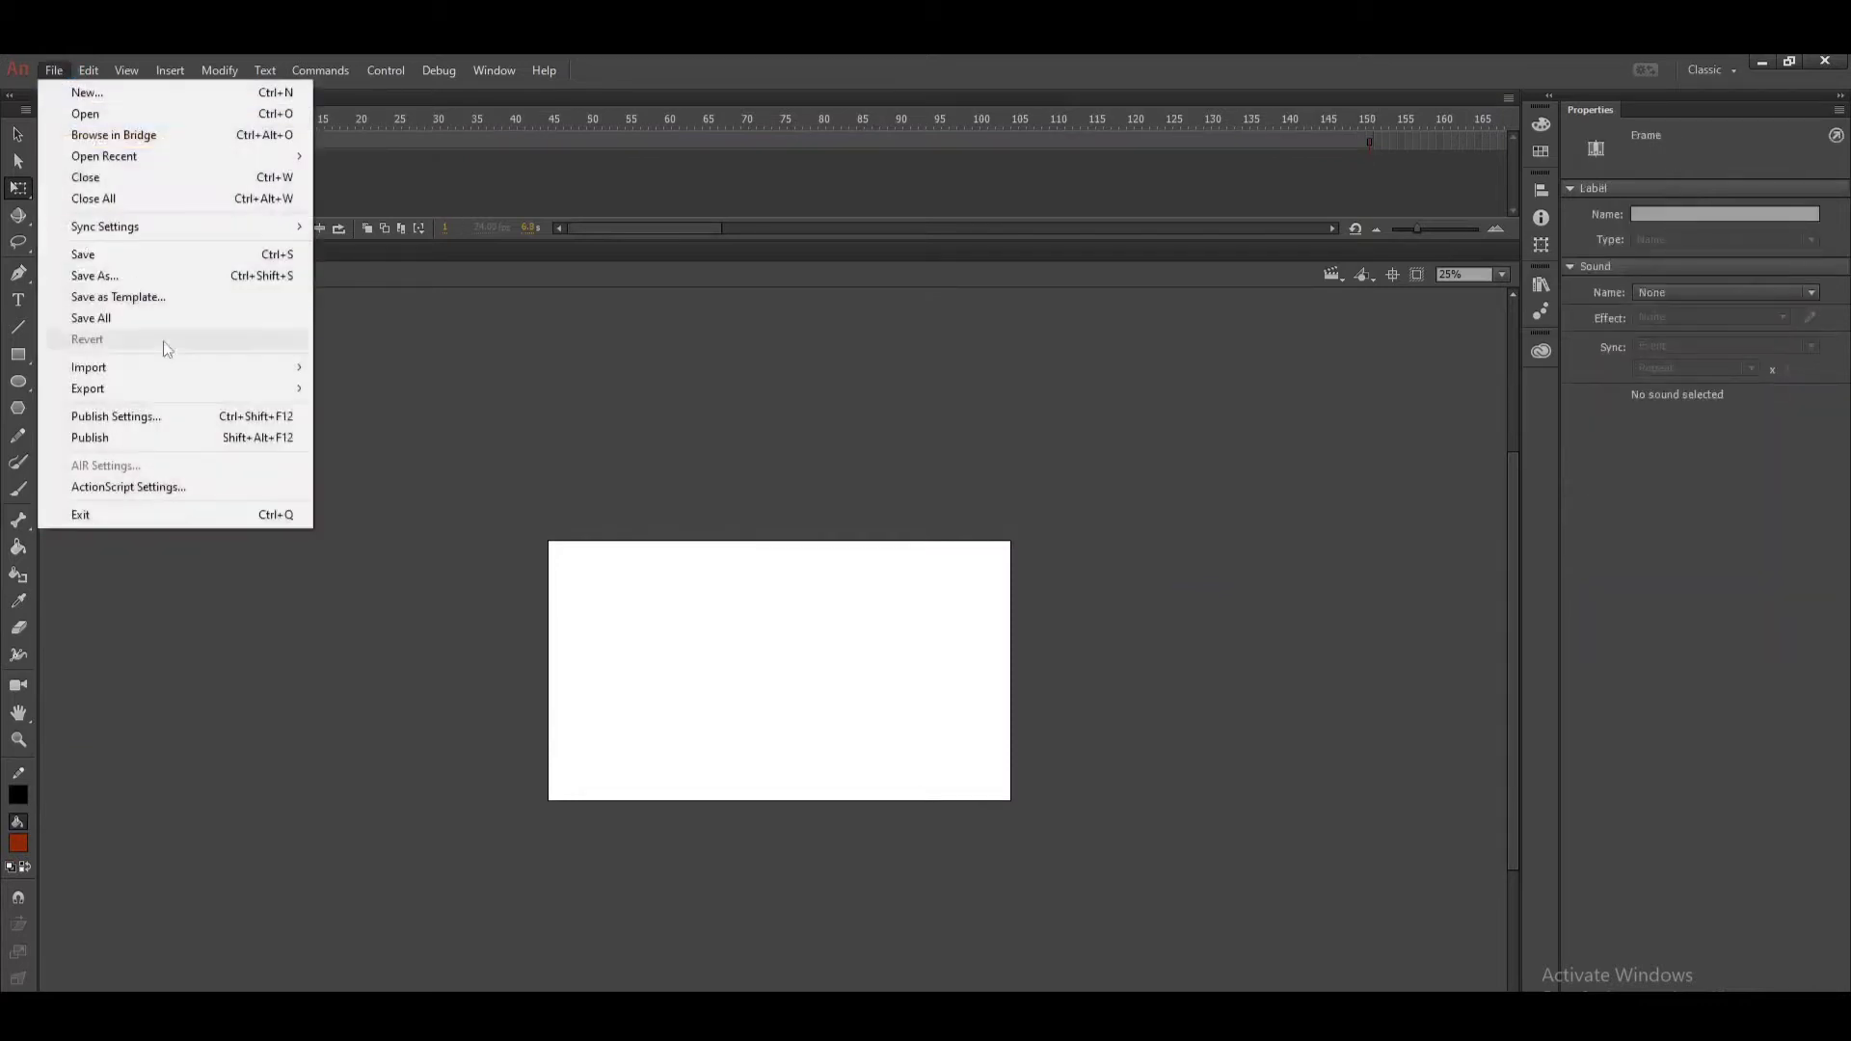
mouse_move(171, 367)
click(424, 370)
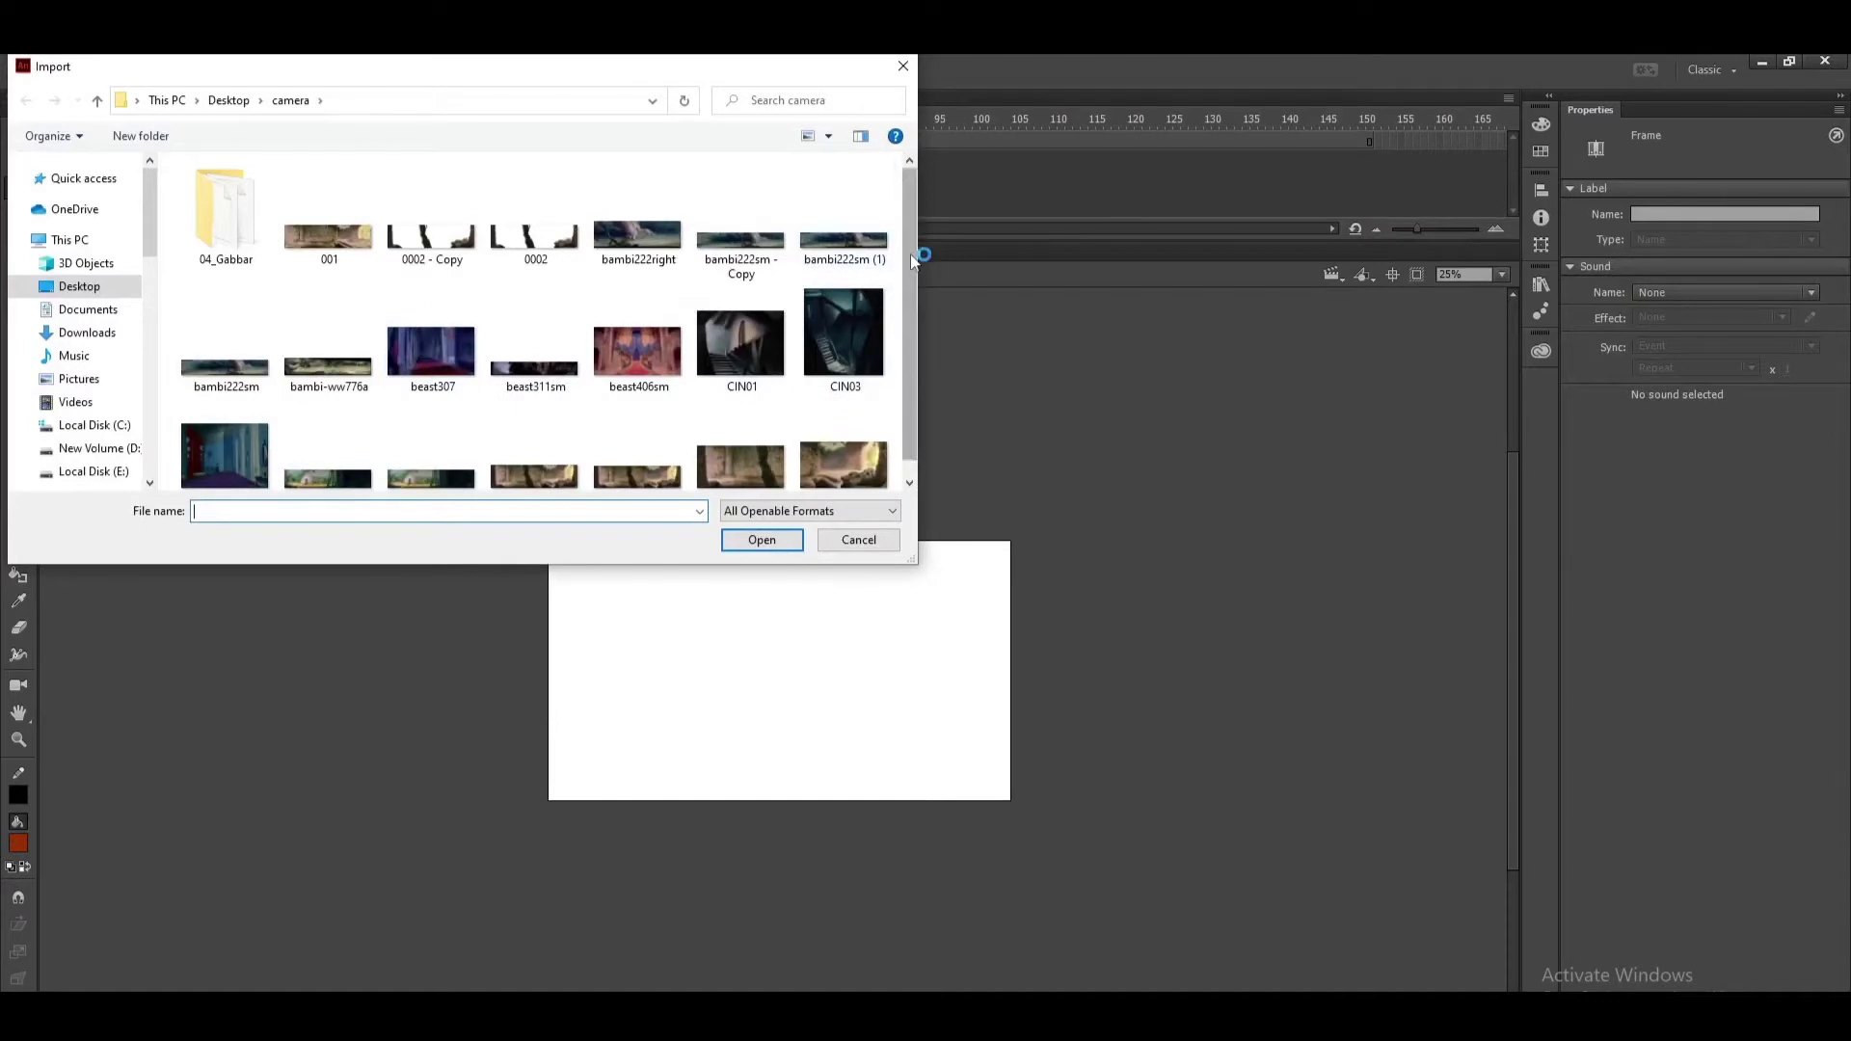
scroll(909, 322, down, 1)
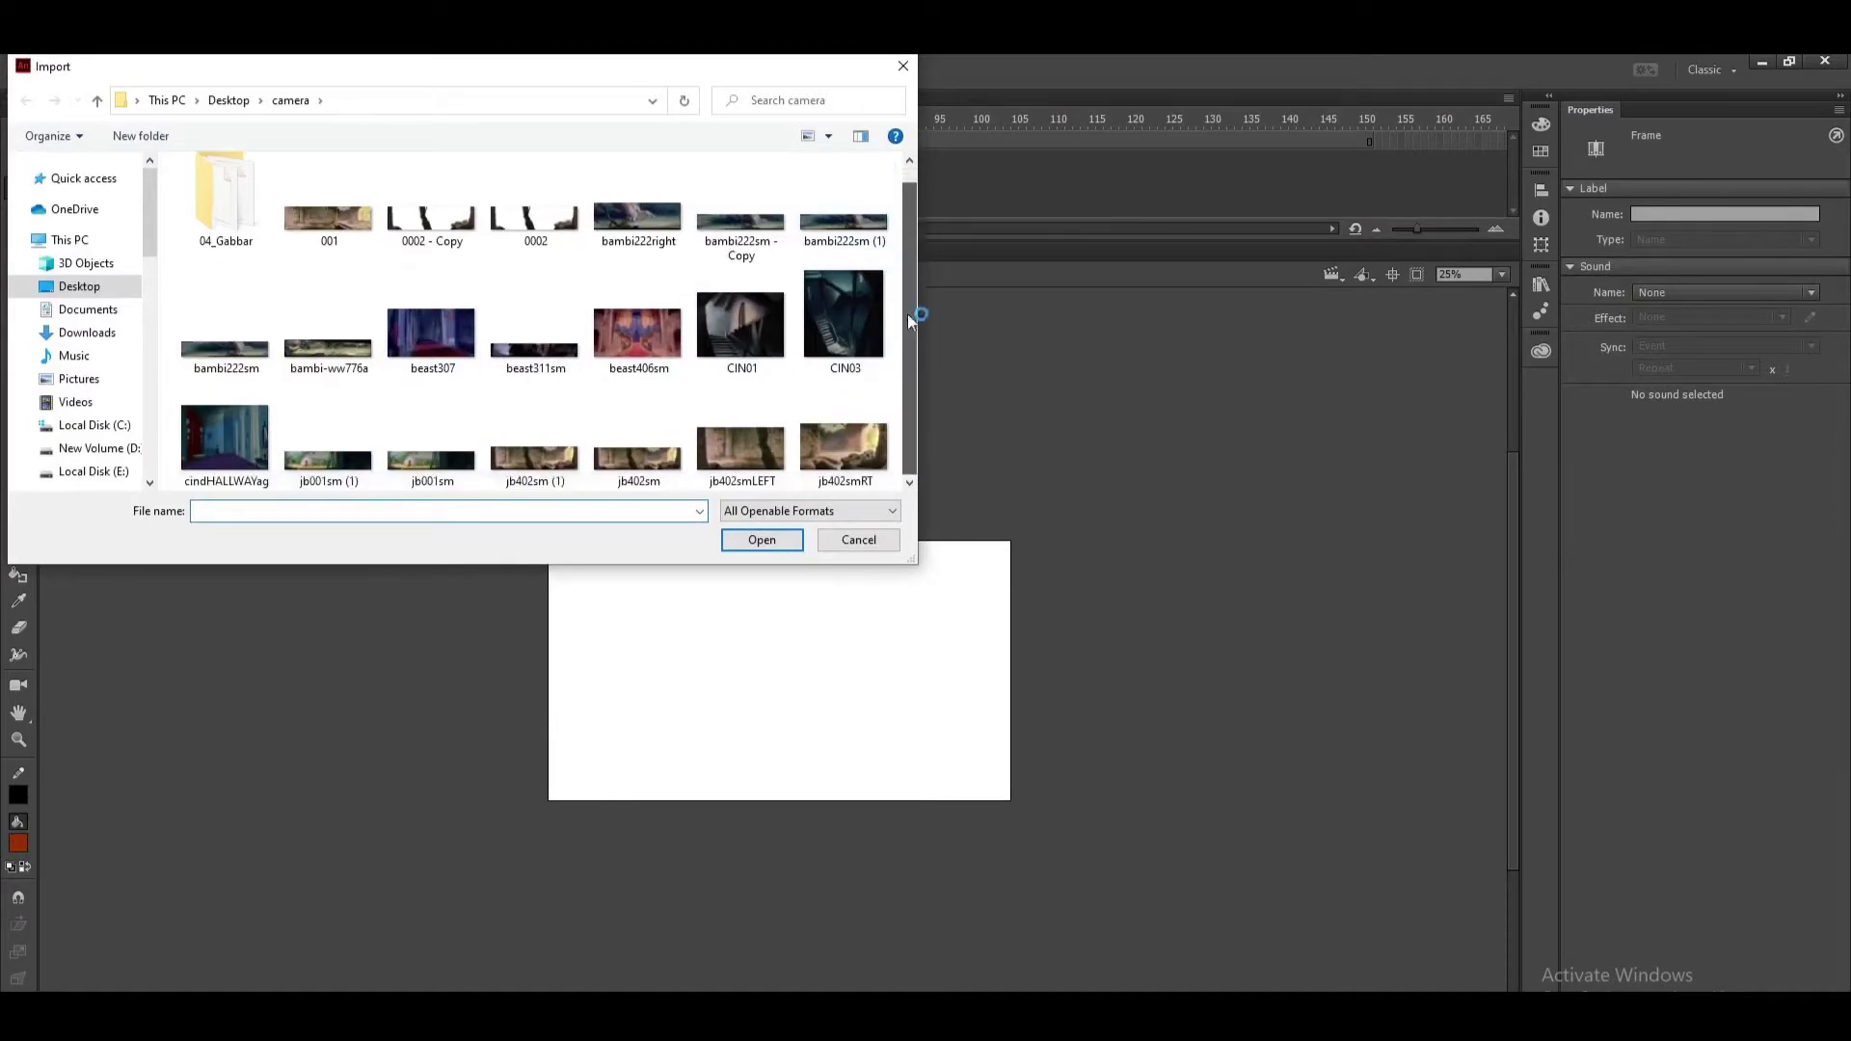
click(433, 460)
click(759, 543)
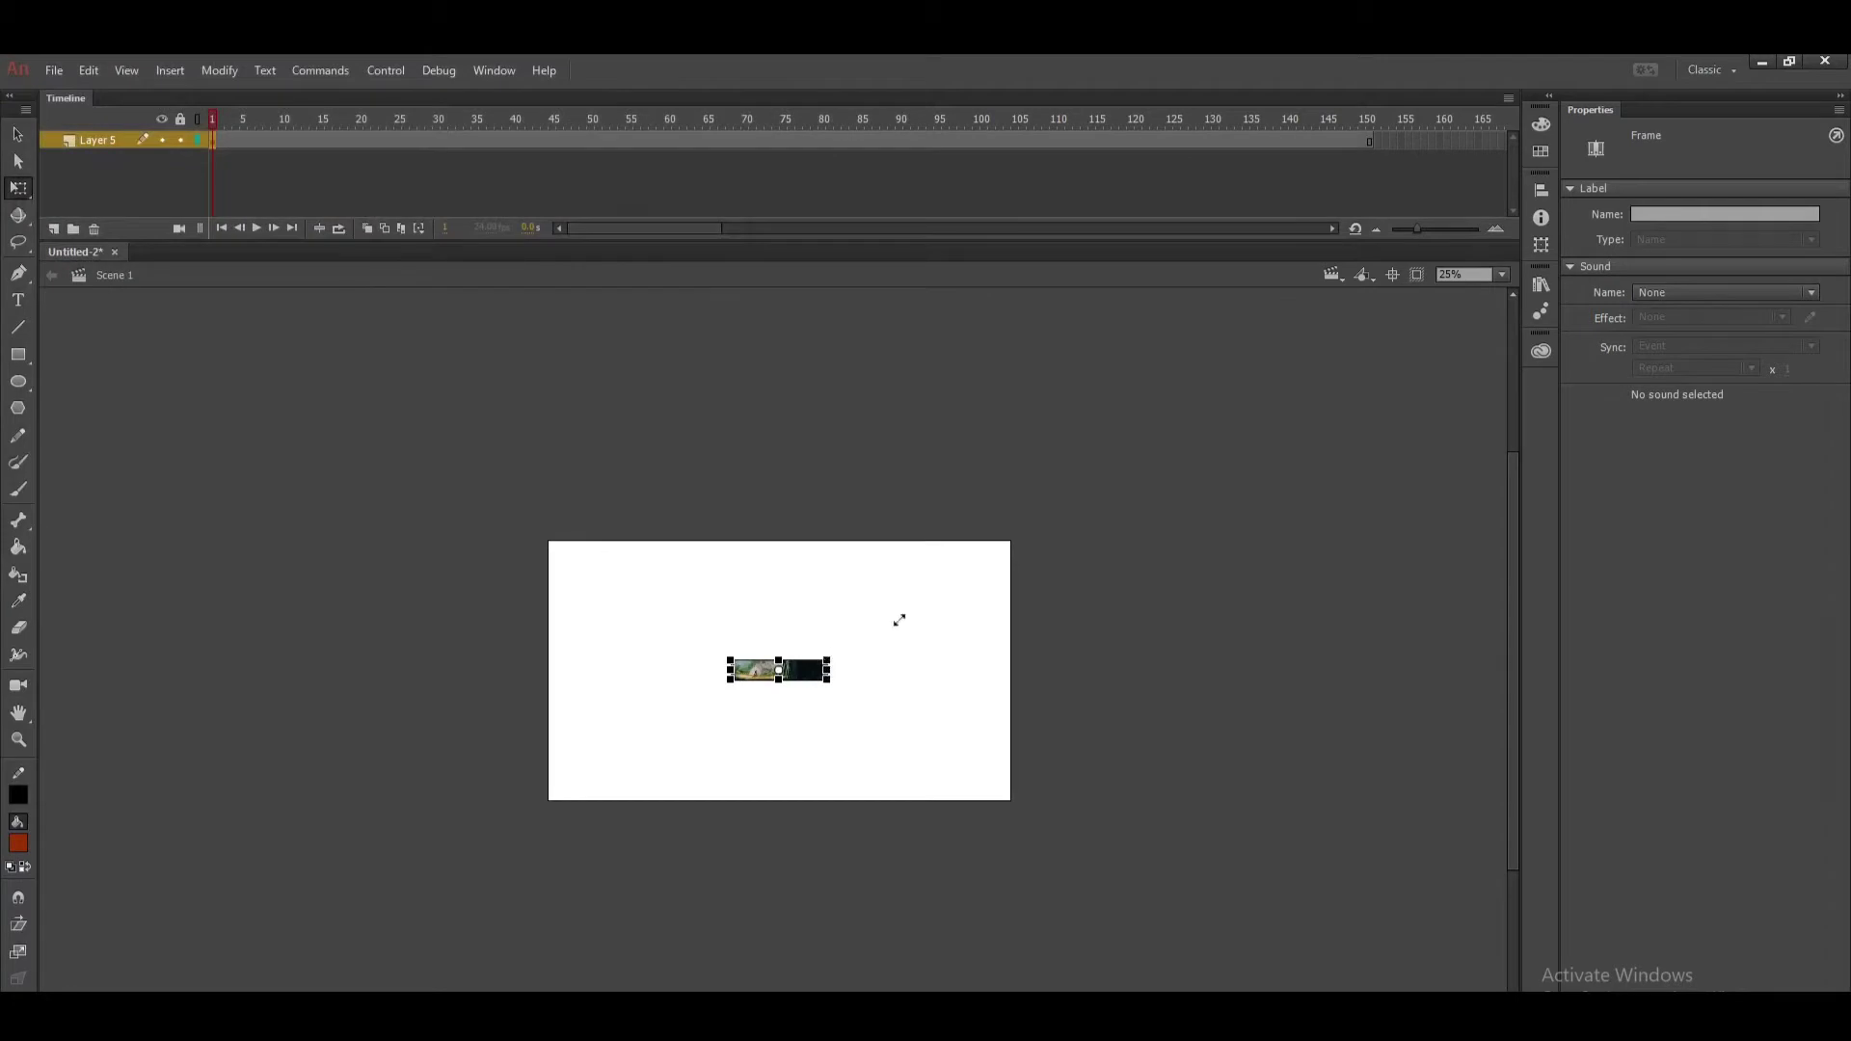
Scale the jungle image to about 5585 px wide to cover the stage height, and align its left edge with the stage's left edge.
drag(924, 708, 974, 700)
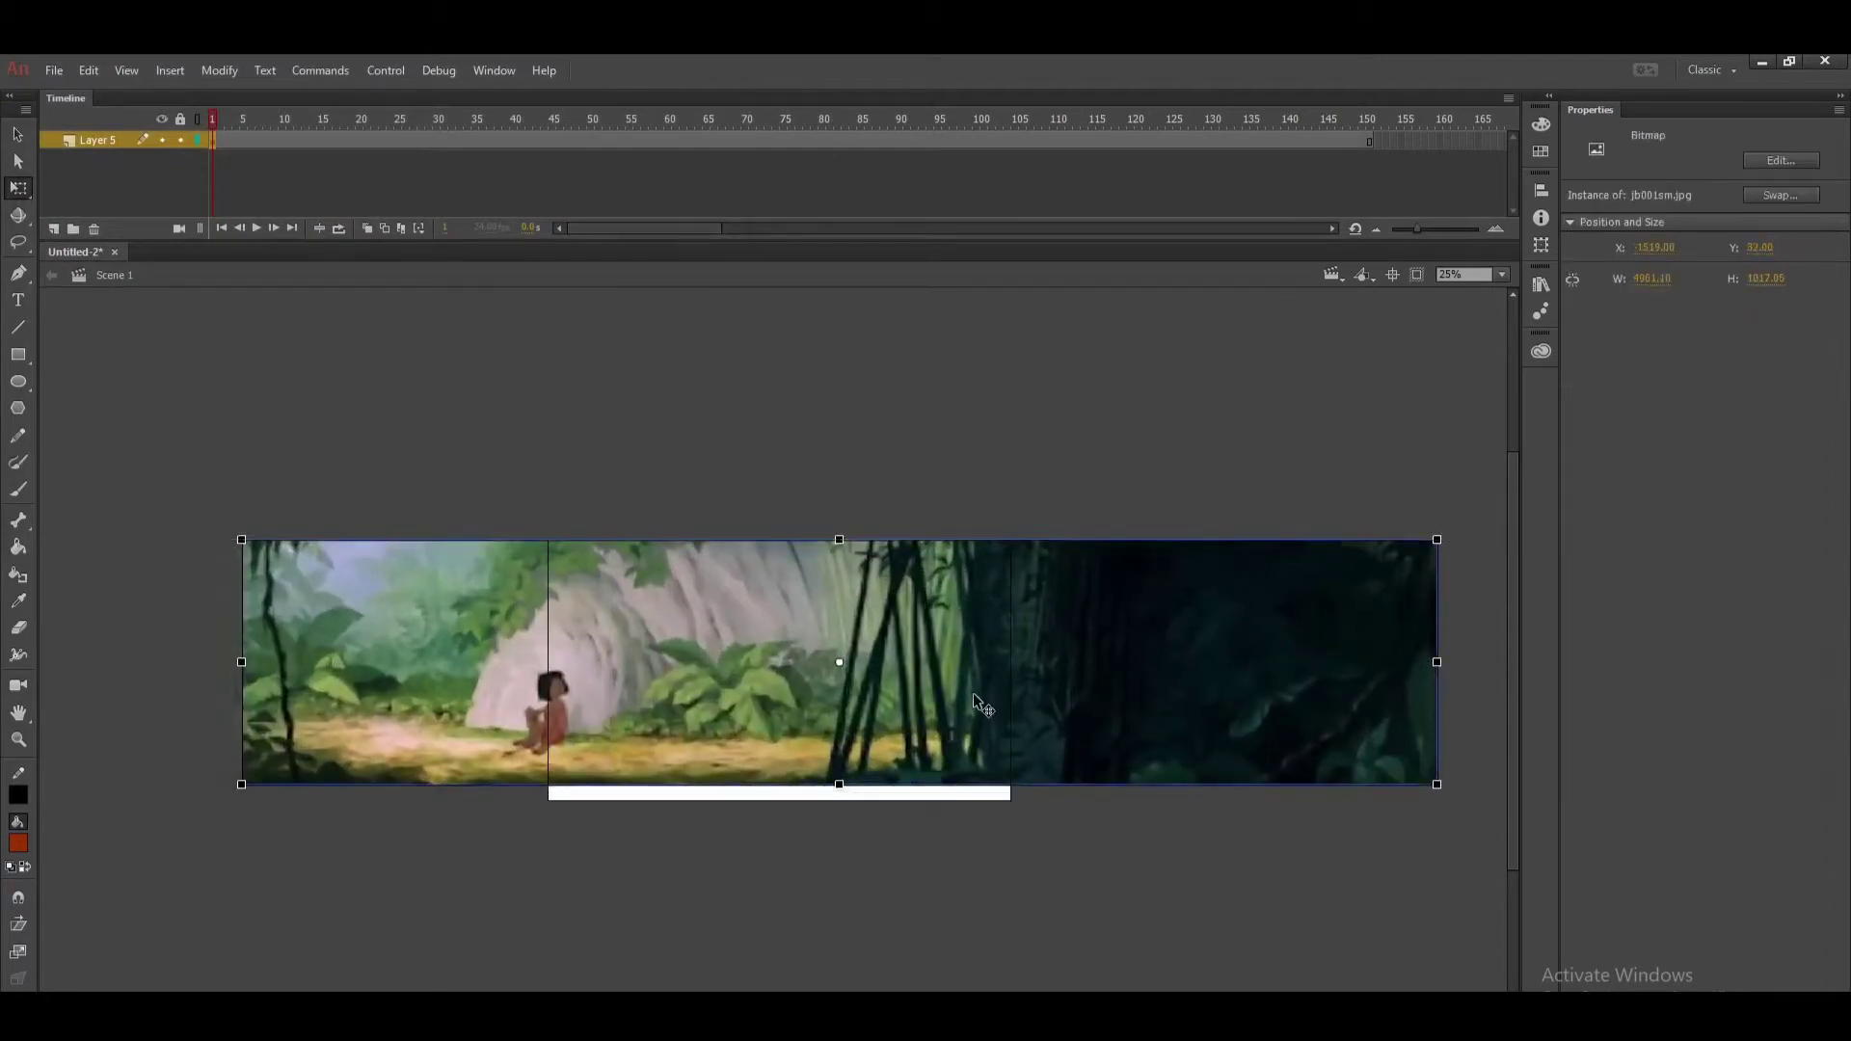
drag(241, 541, 167, 526)
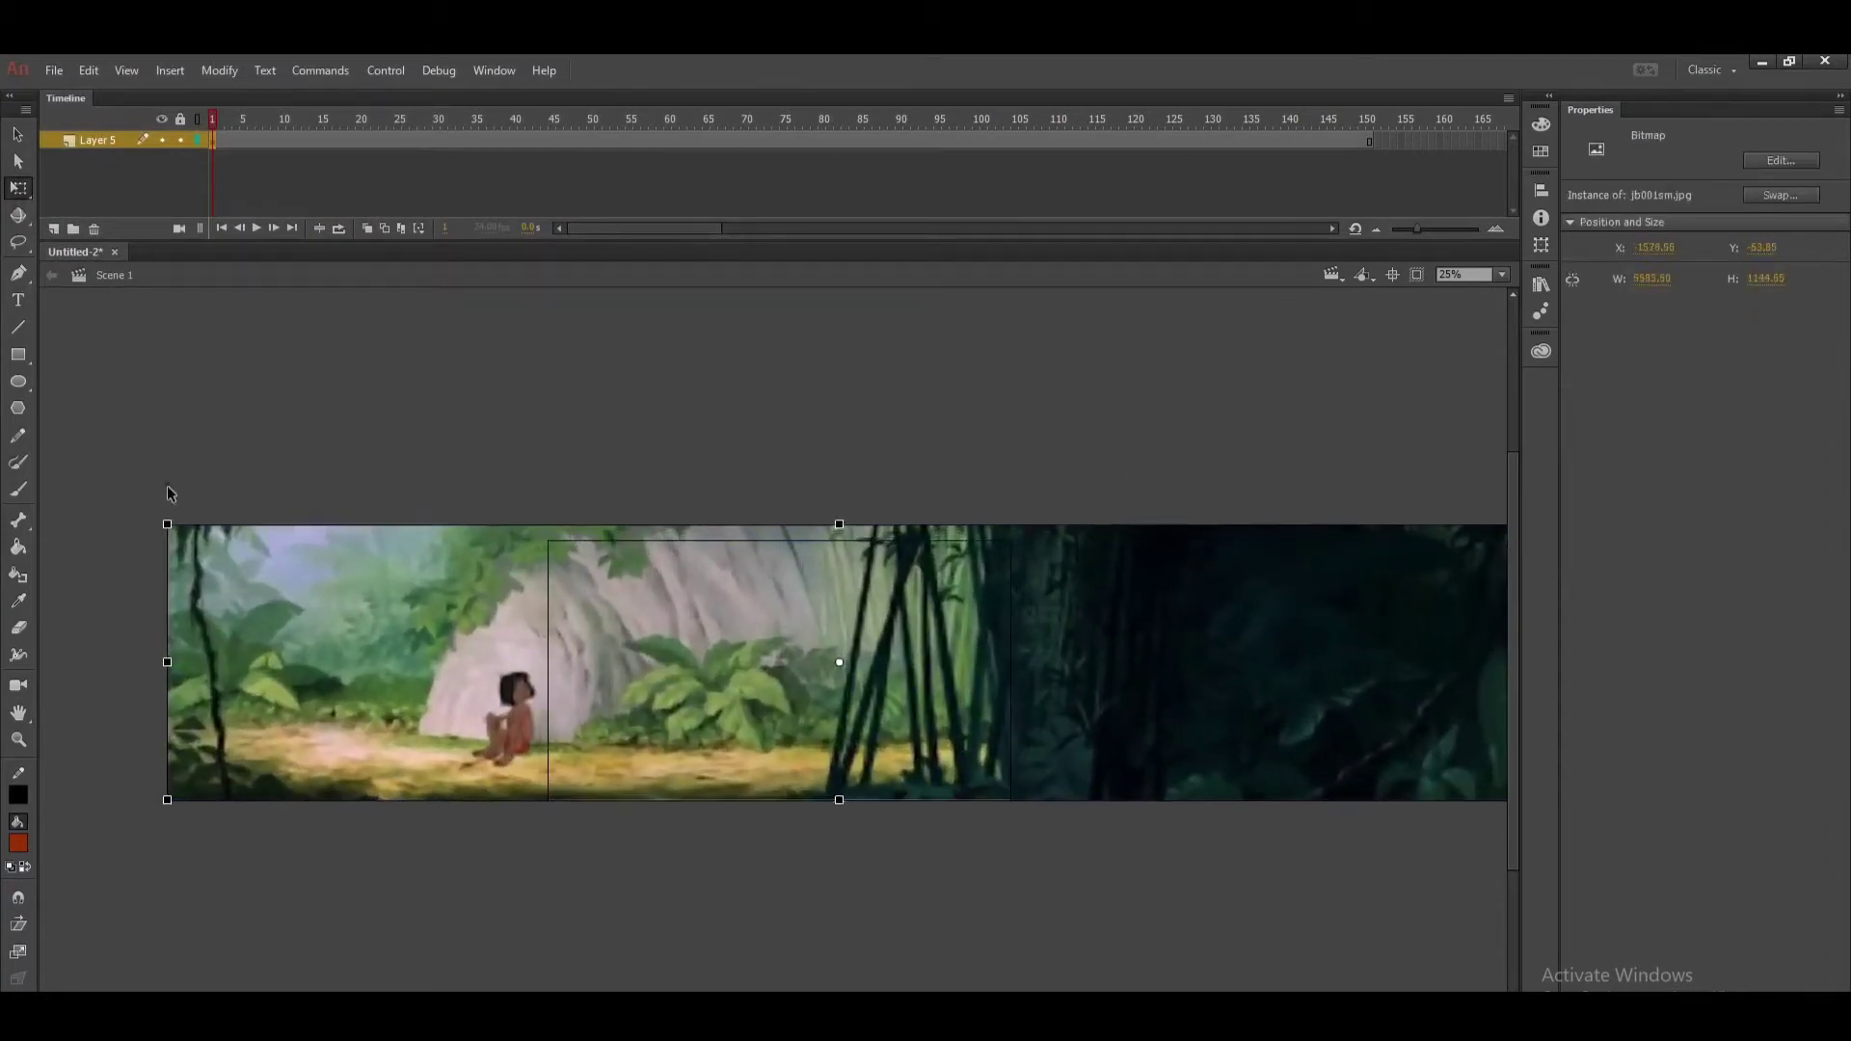
click(577, 866)
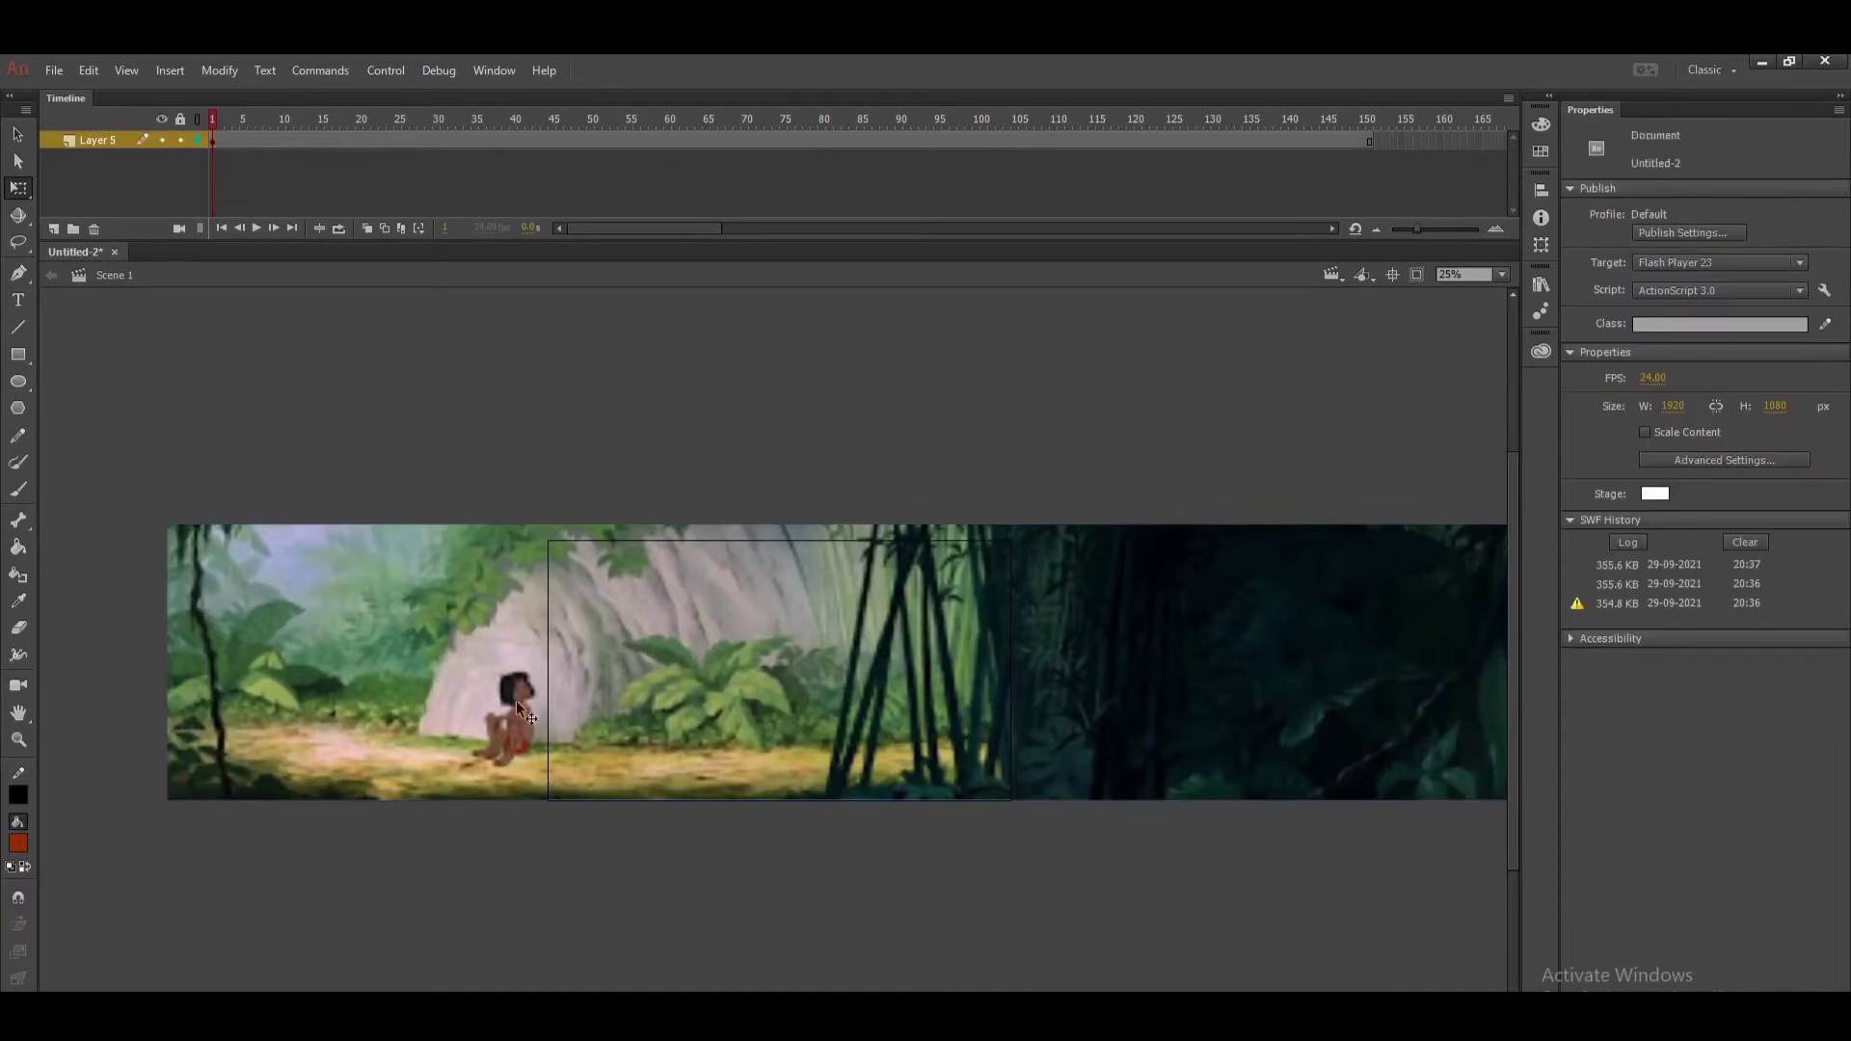
drag(1294, 706, 1087, 712)
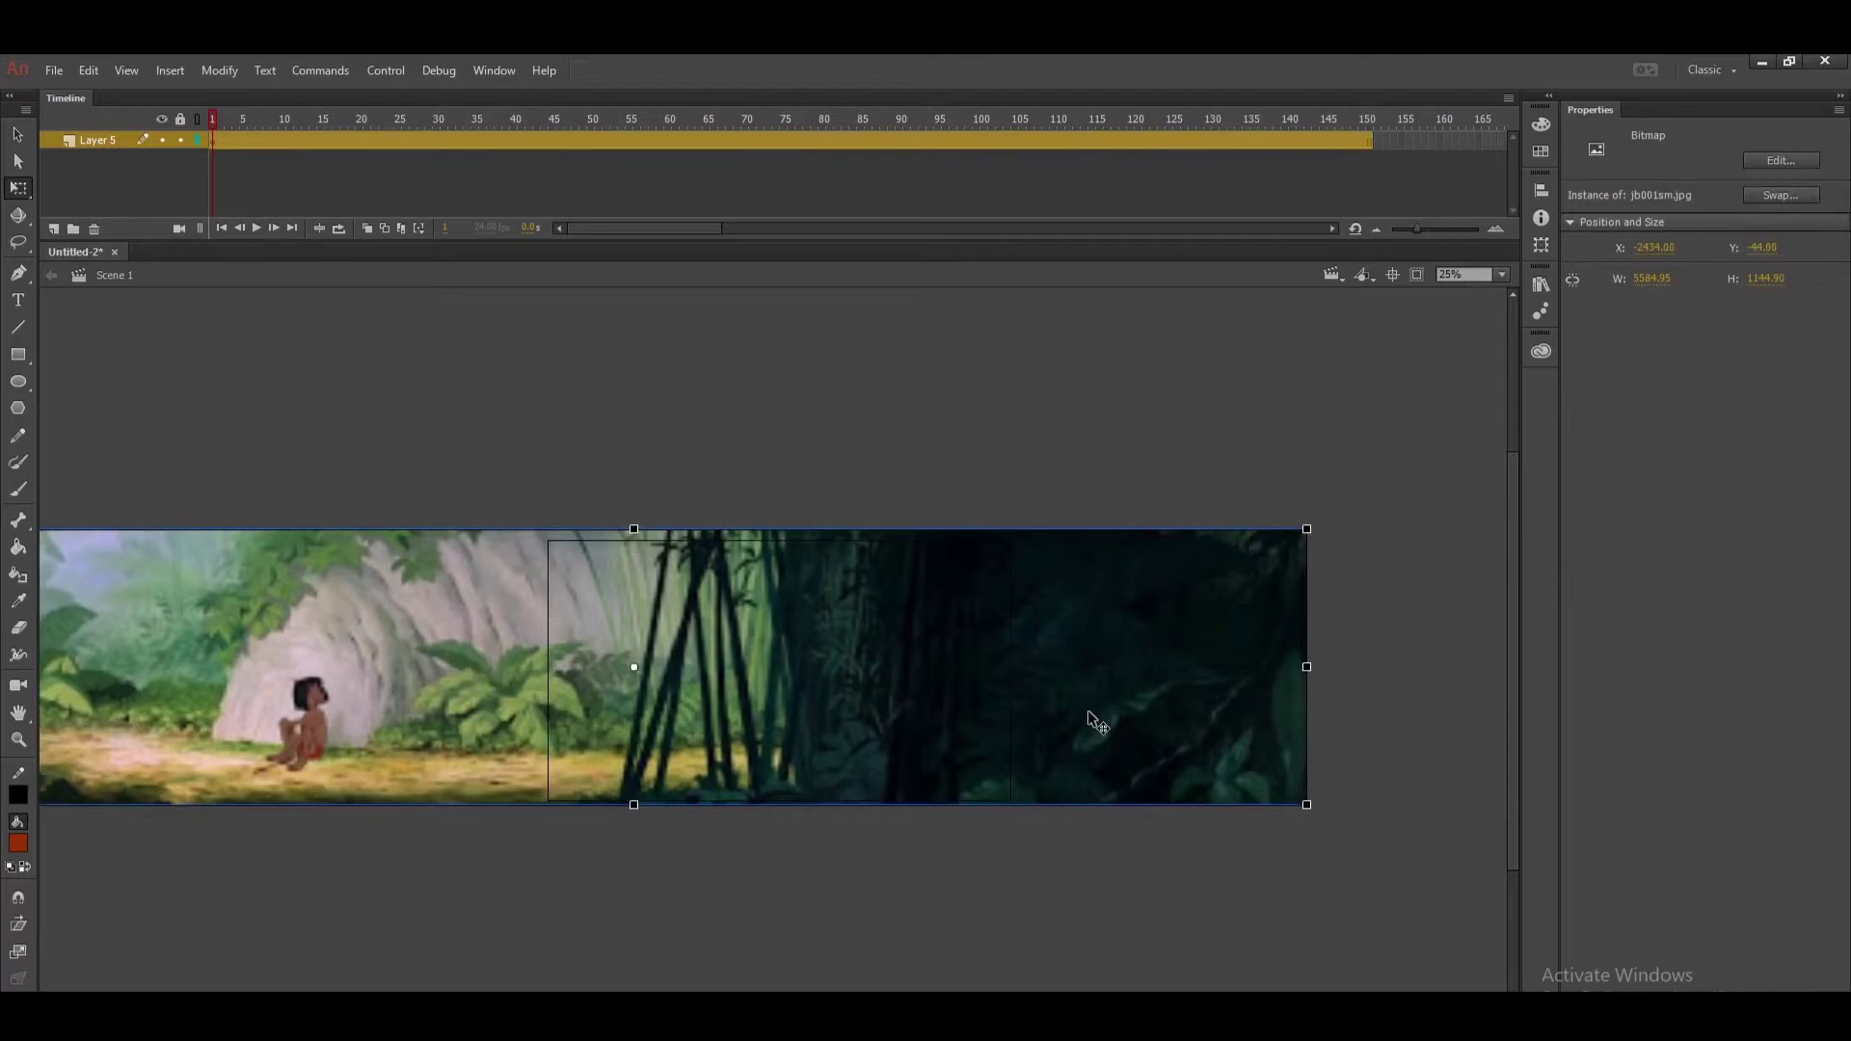
key(ctrl+equal)
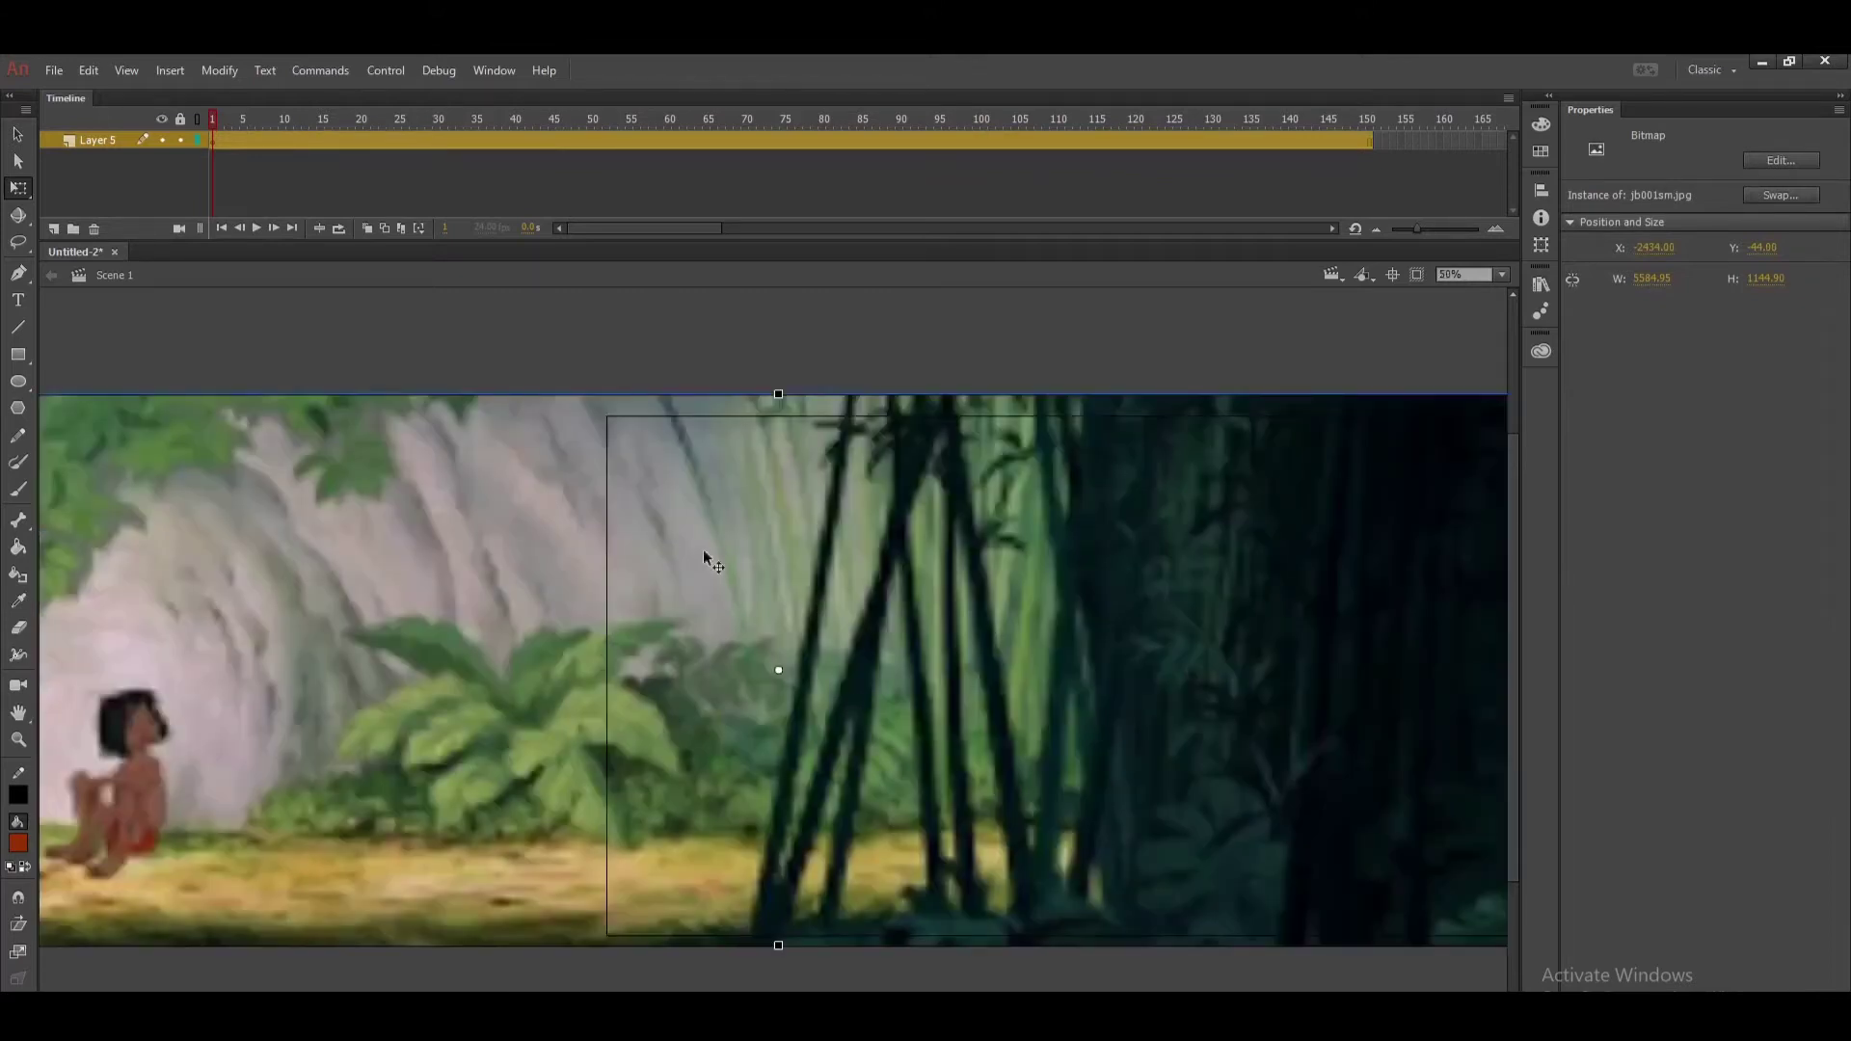
drag(407, 593, 1498, 659)
Create a classic tween across the jungle layer's frame span.
click(1227, 146)
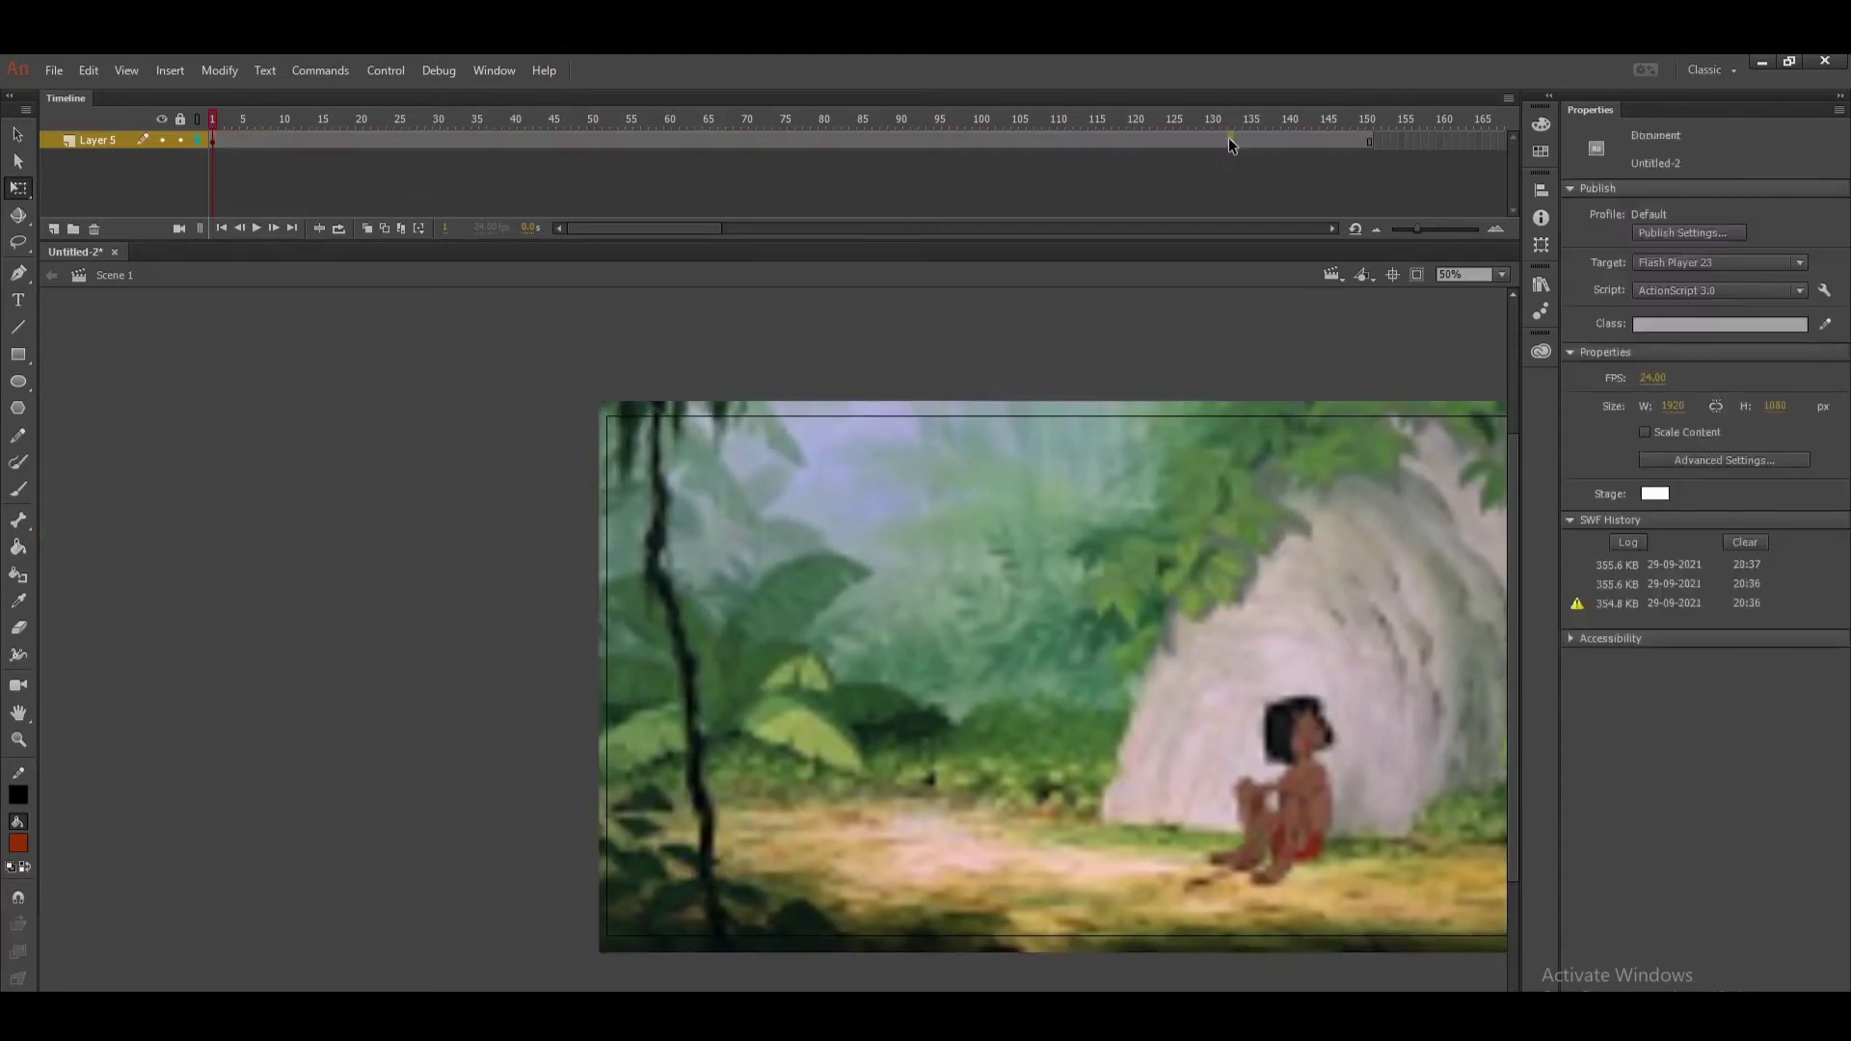
right_click(1231, 143)
click(1289, 196)
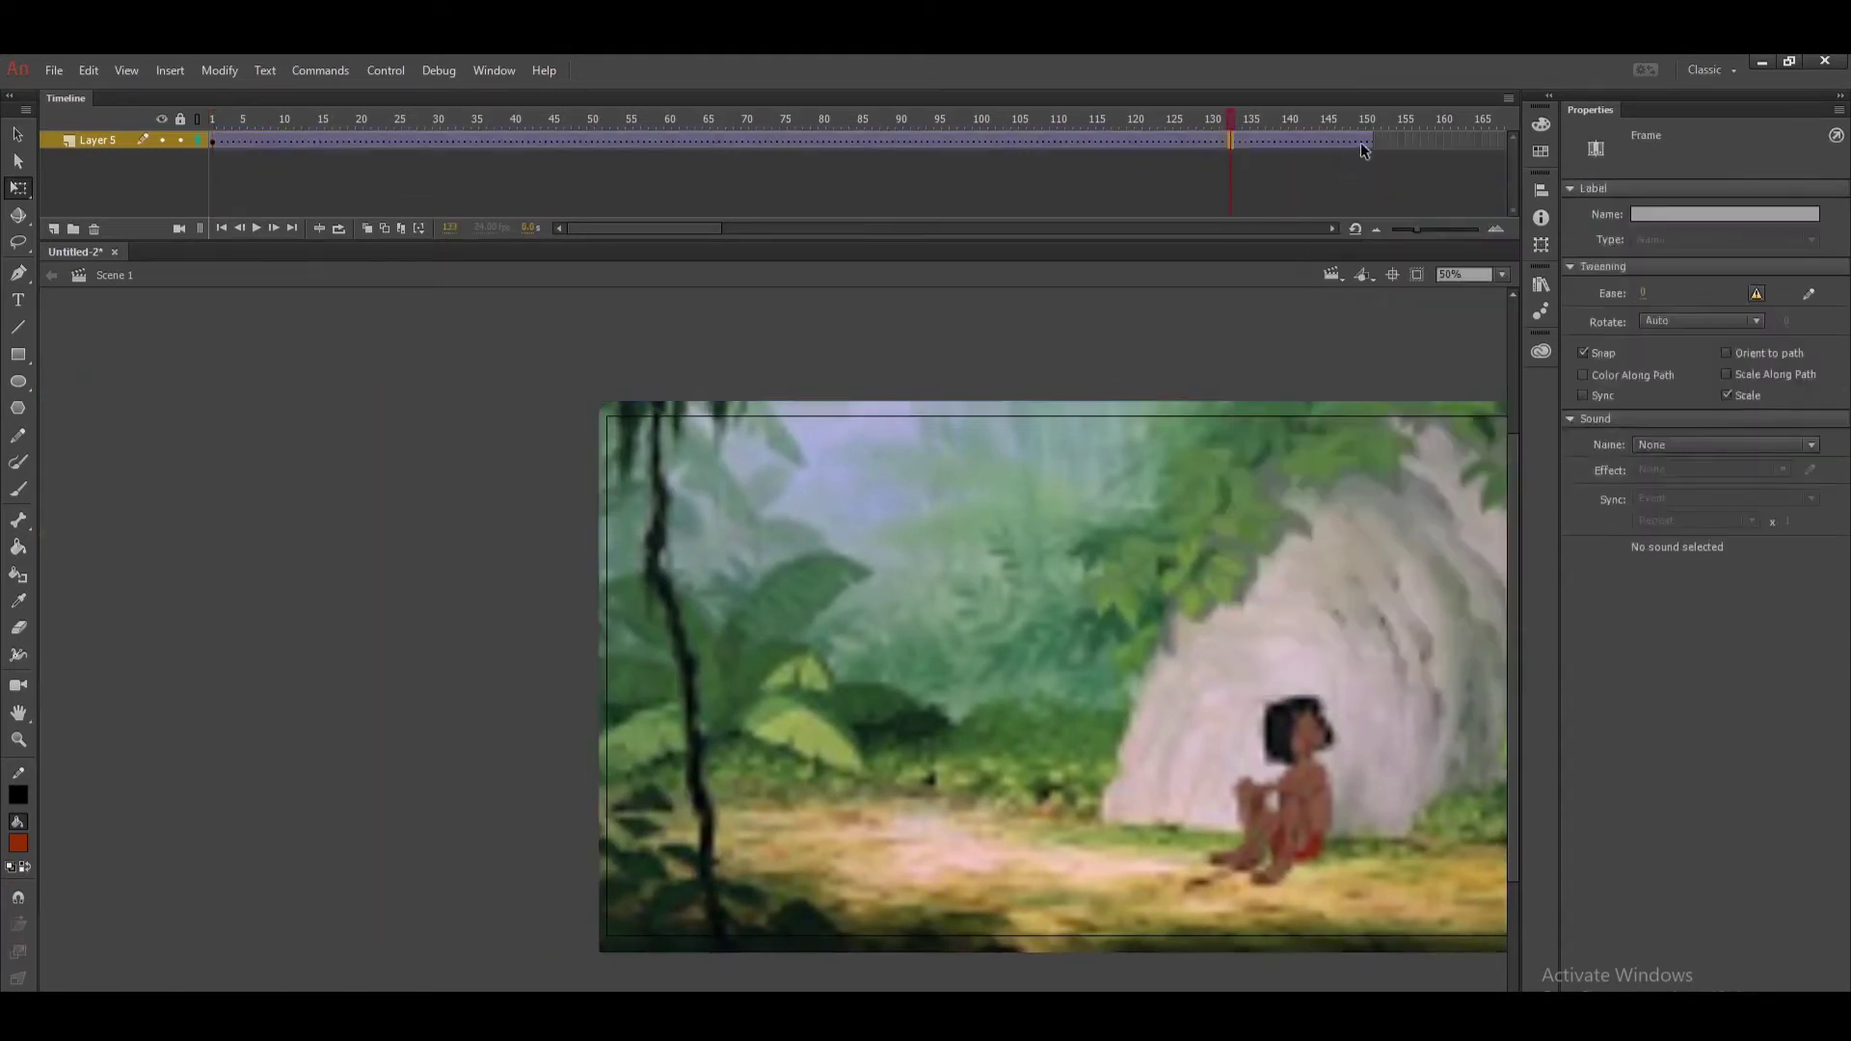
At the layer's last frame, move the jungle image left until its right edge meets the stage's right edge, and play back the pan.
click(1369, 141)
drag(1305, 576, 714, 502)
drag(992, 566, 756, 566)
drag(1232, 608, 675, 593)
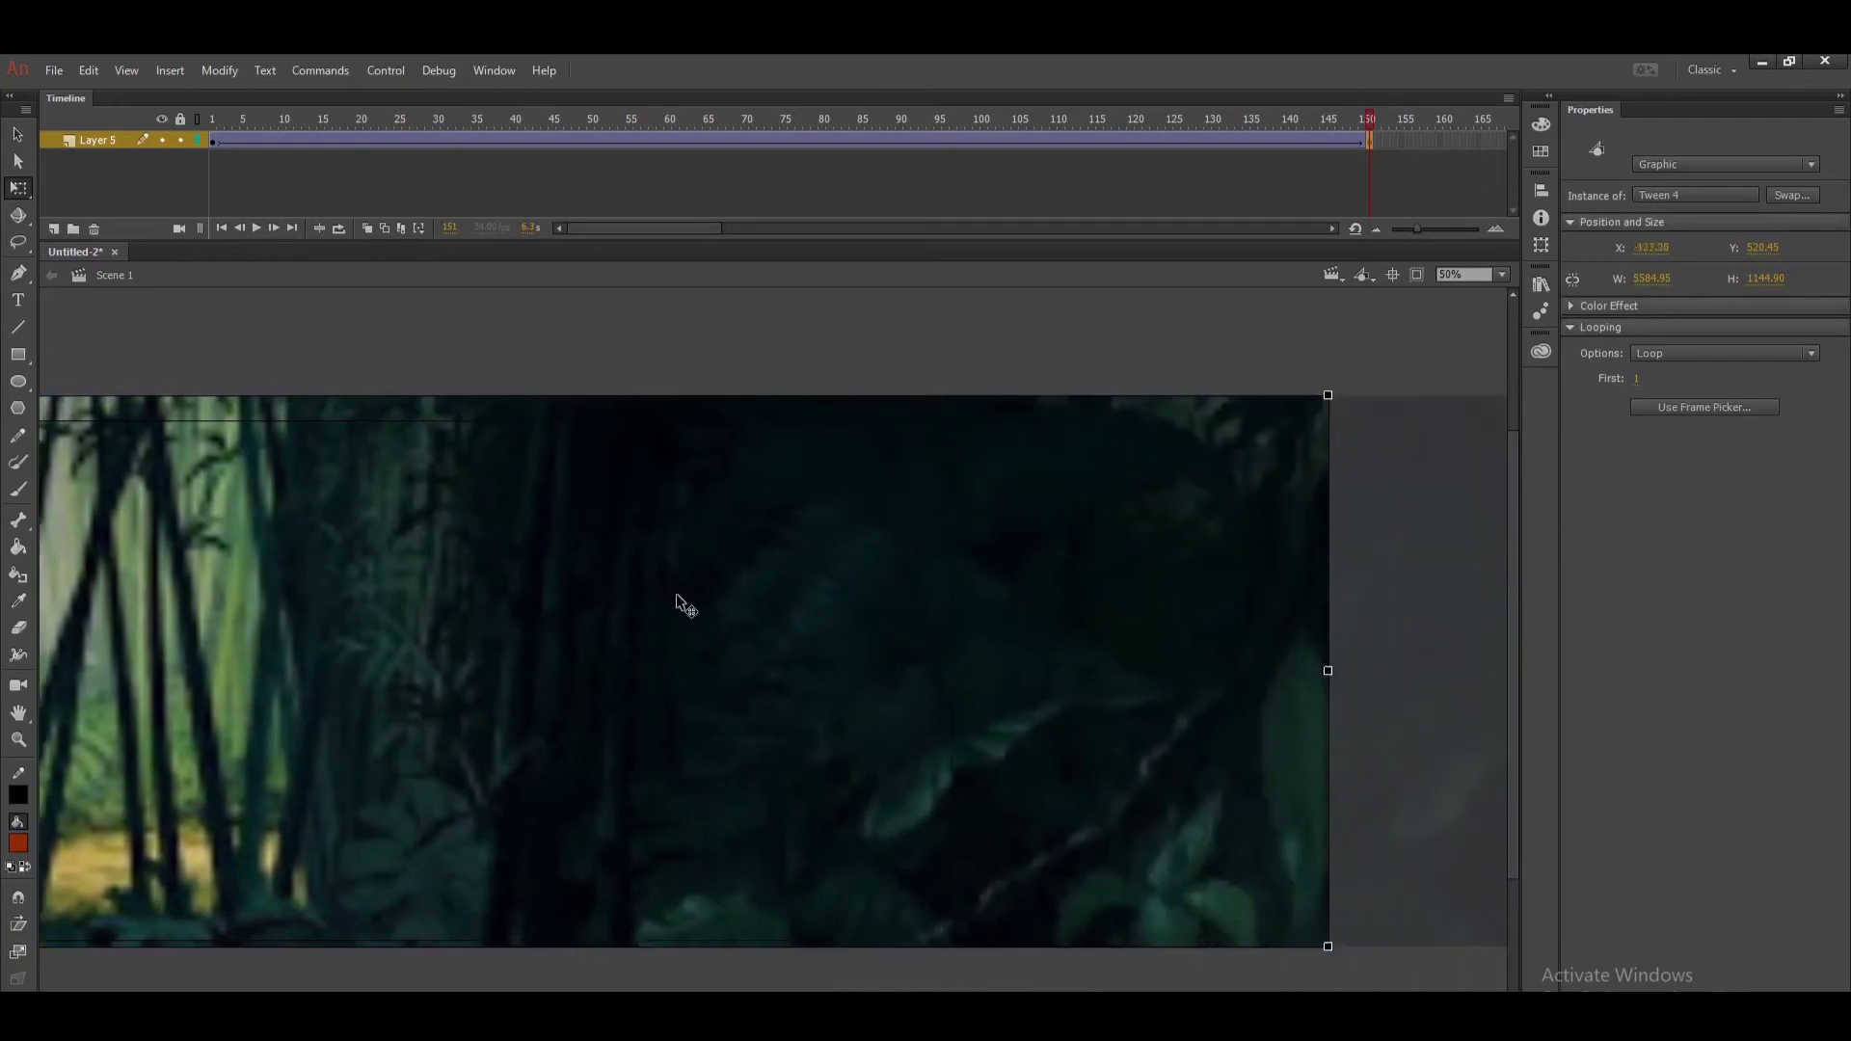
drag(1275, 574, 929, 570)
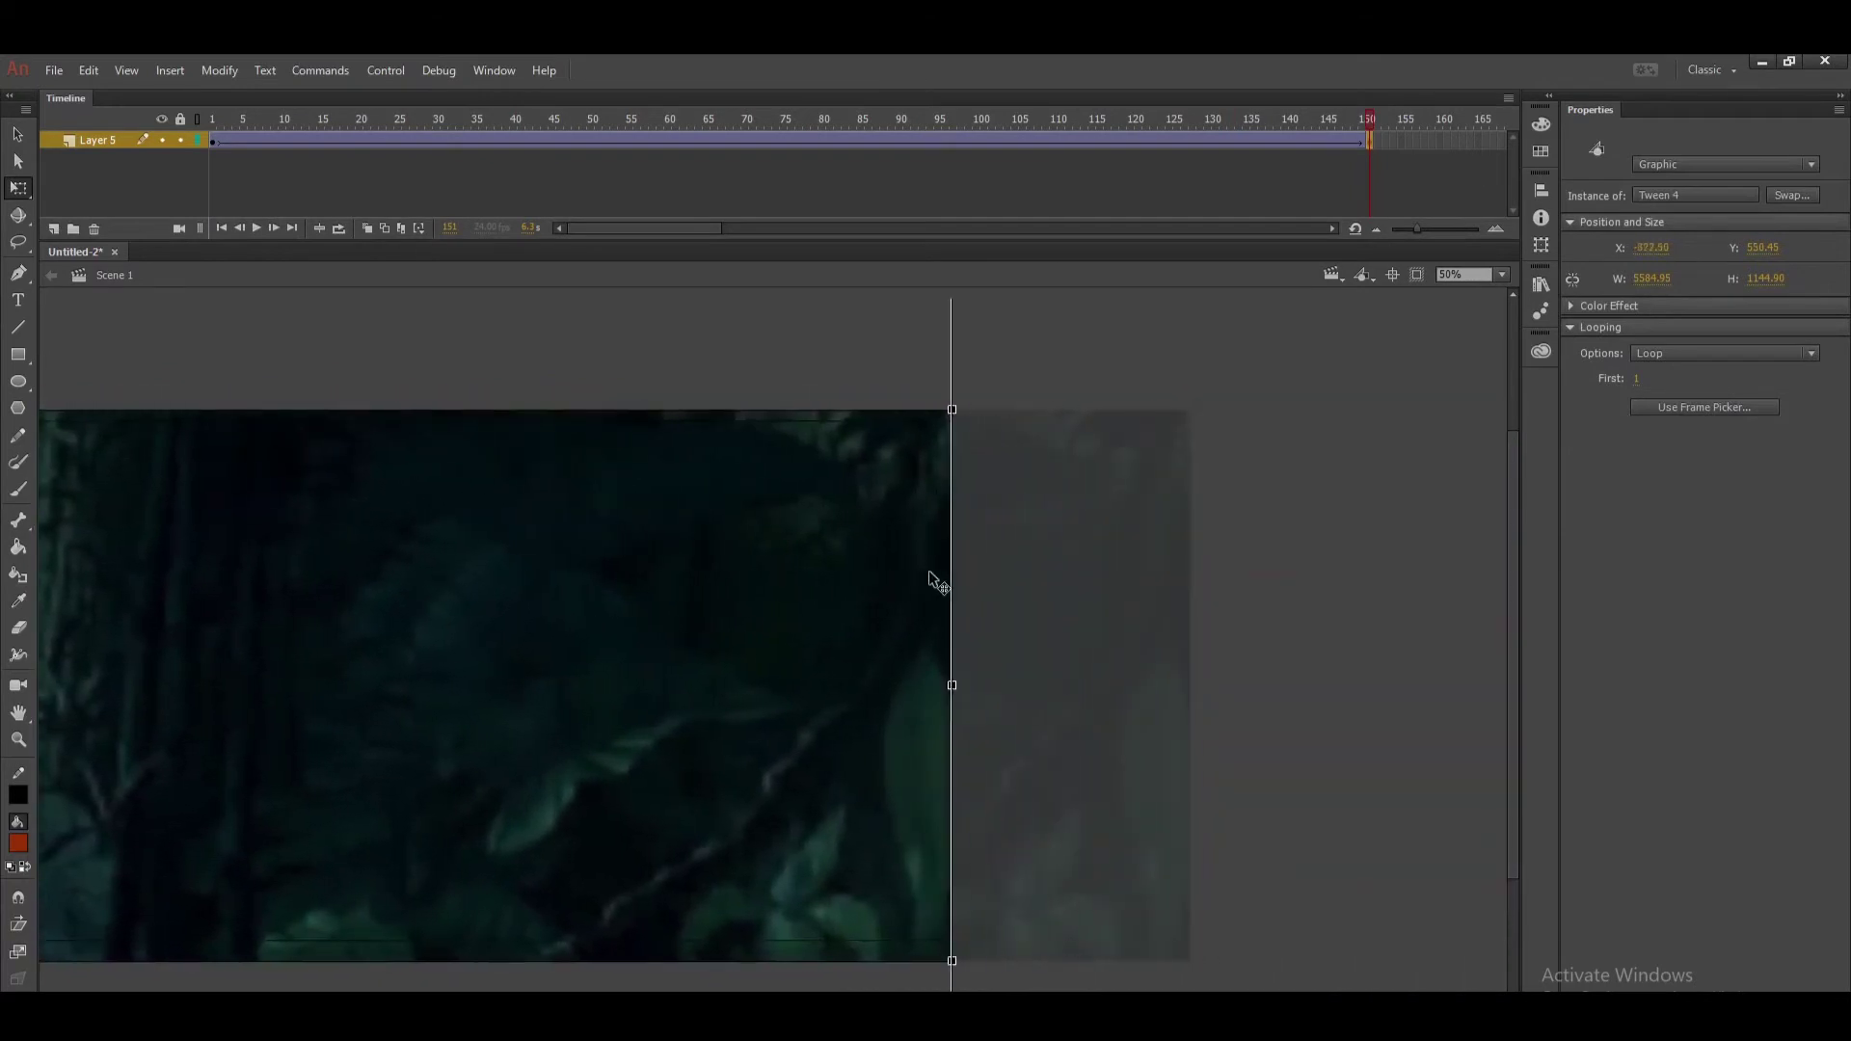
click(1131, 536)
drag(776, 524, 1125, 523)
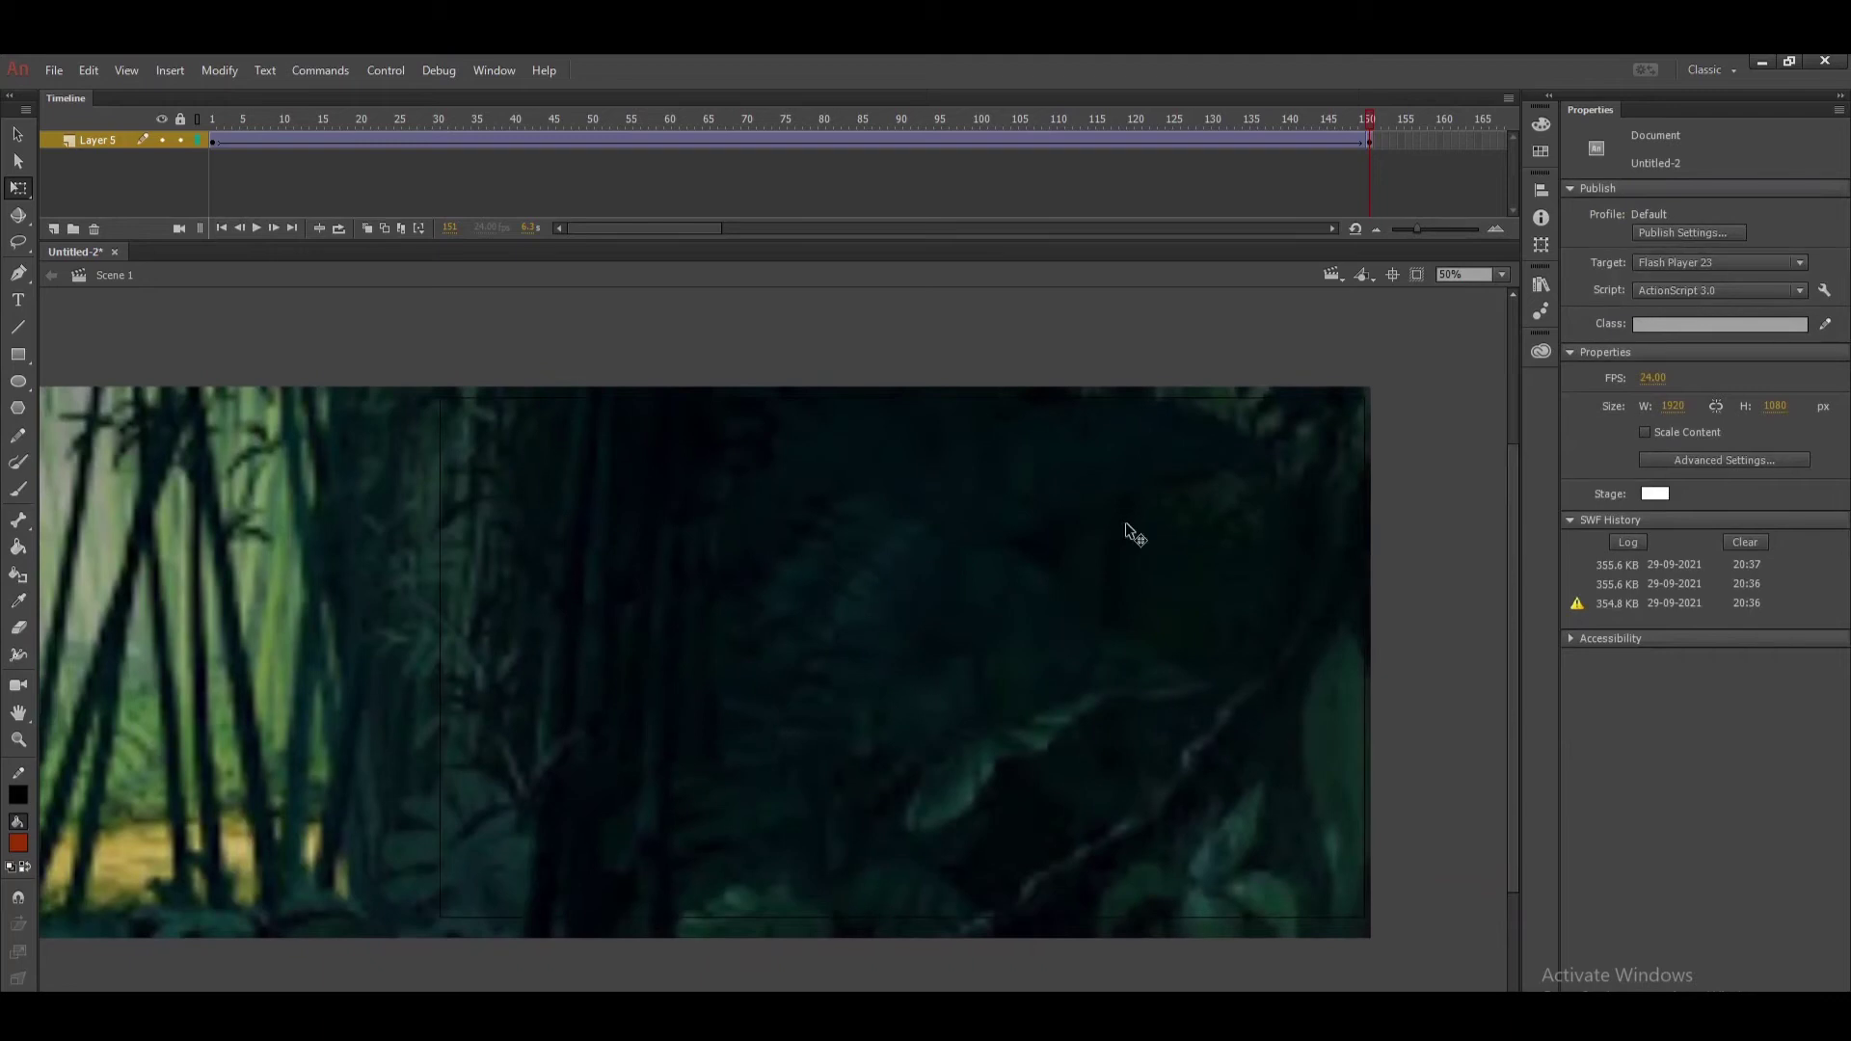
key(Return)
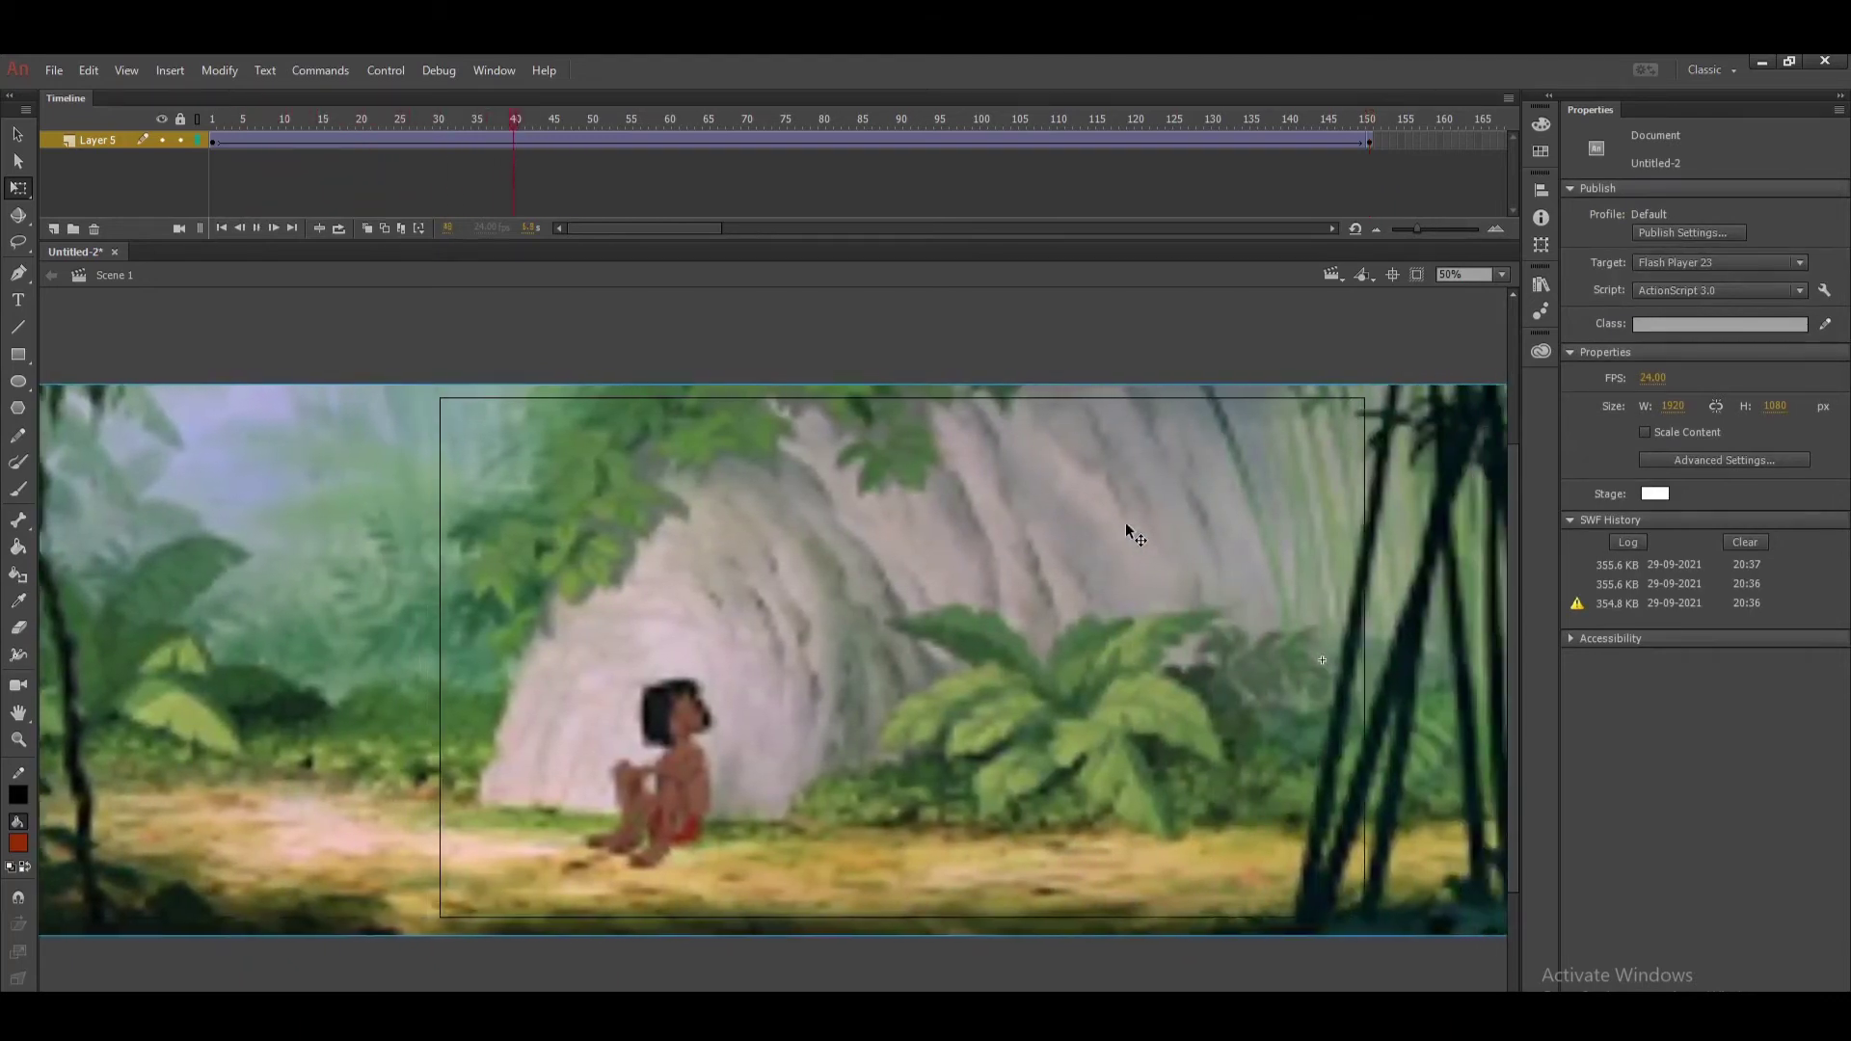